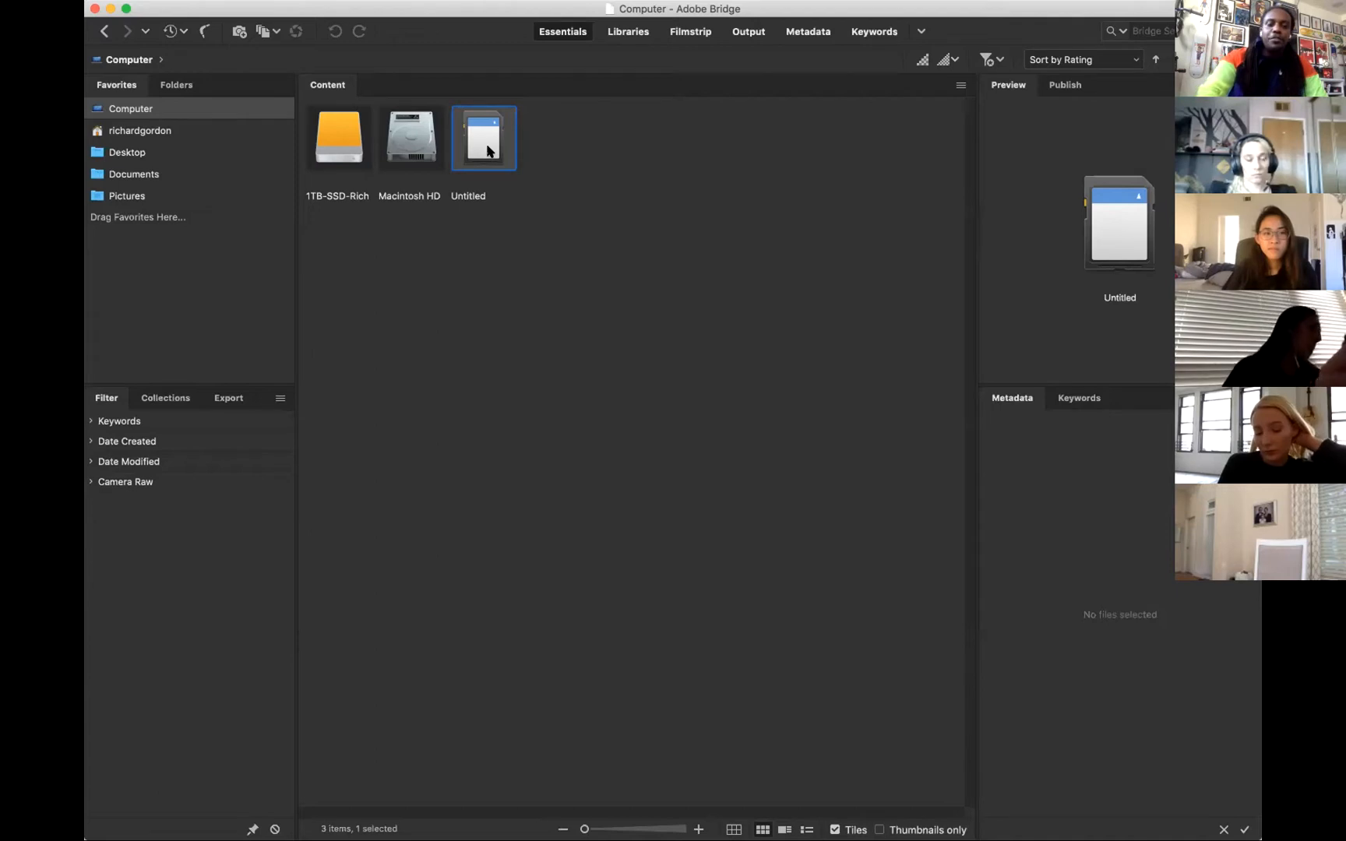
# Open the DCIM folder on the Untitled memory card.
pyautogui.doubleClick(488, 150)
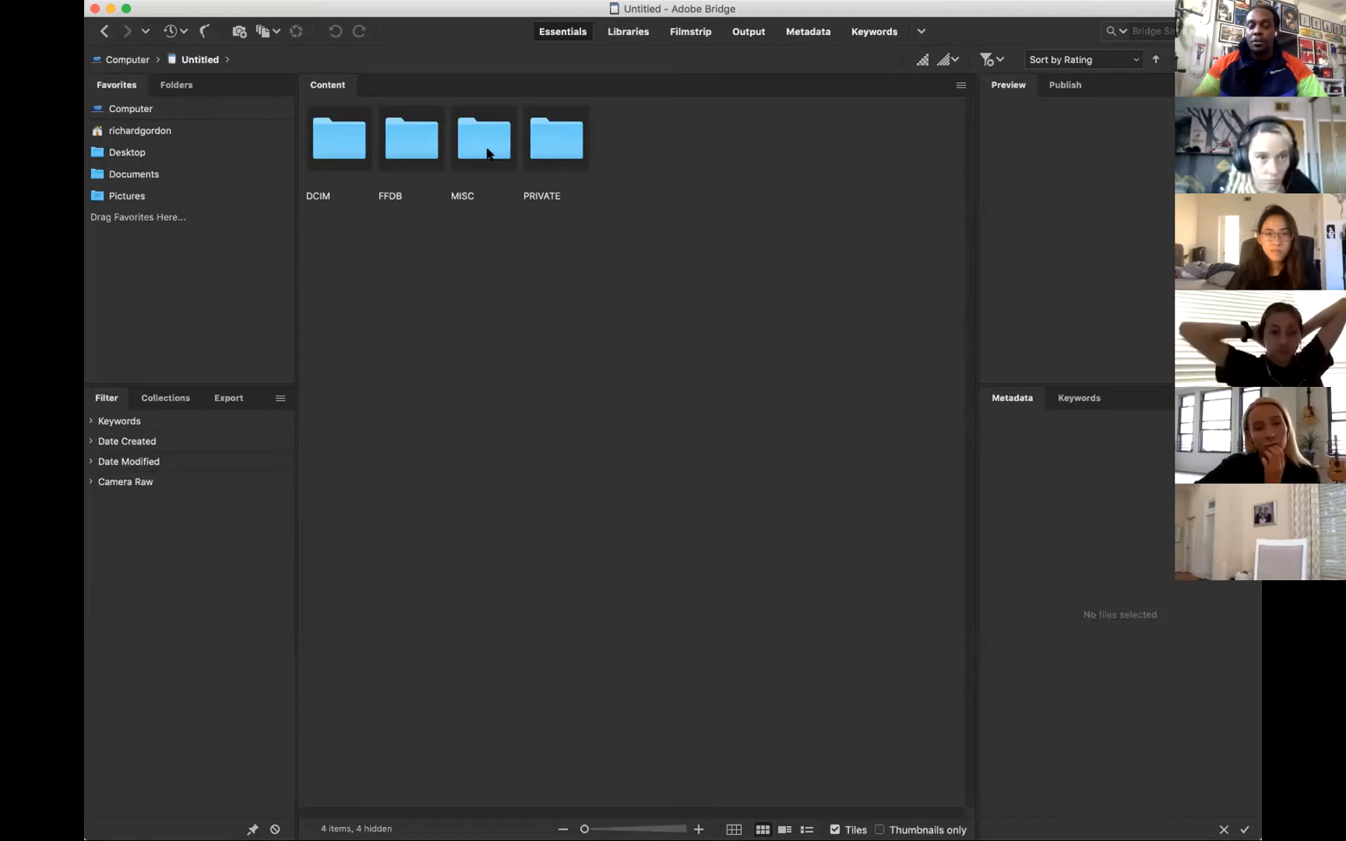
pyautogui.doubleClick(353, 144)
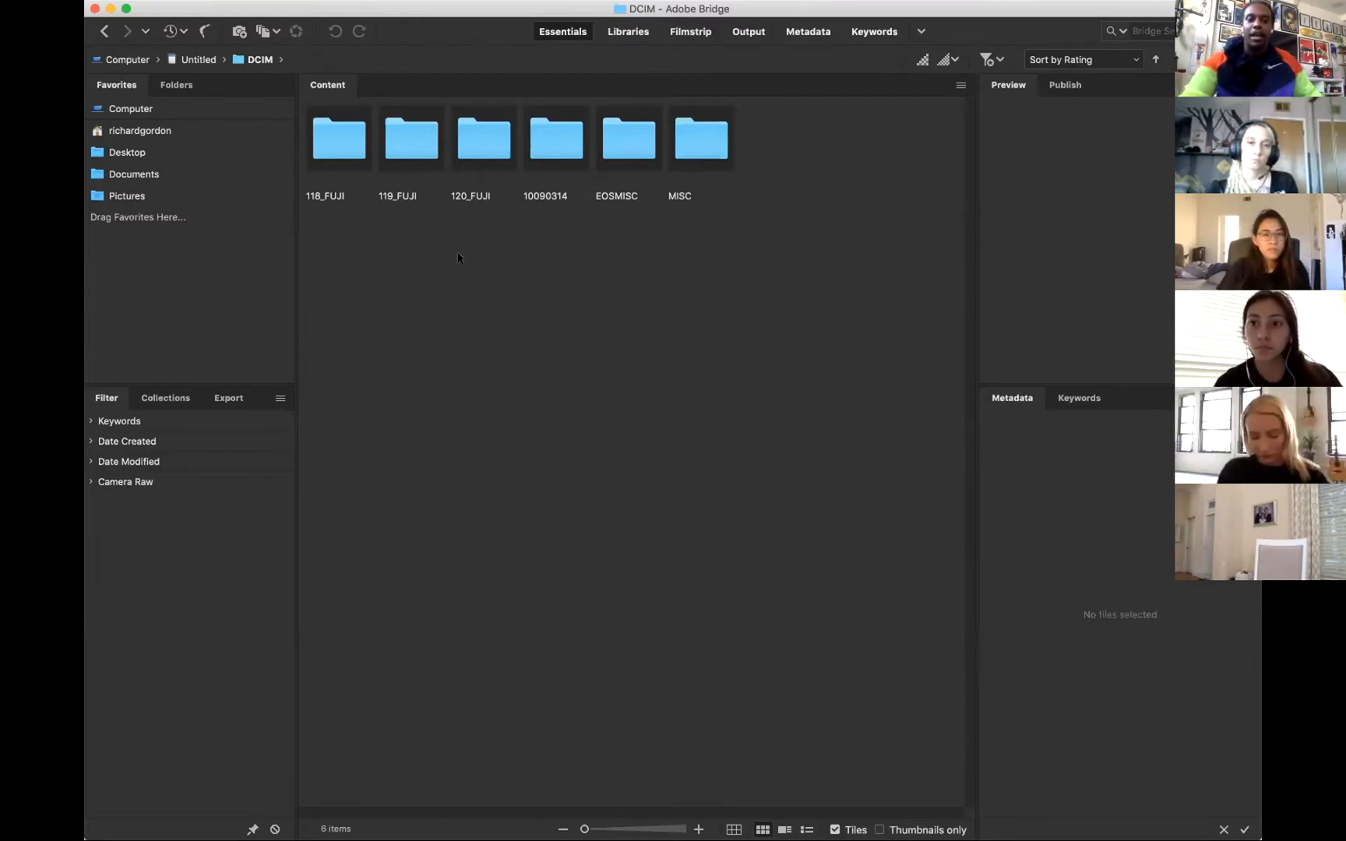
# Check the contents of the 119_FUJI and 120_FUJI folders, returning to DCIM after each.
pyautogui.click(331, 137)
pyautogui.click(420, 147)
pyautogui.doubleClick(420, 149)
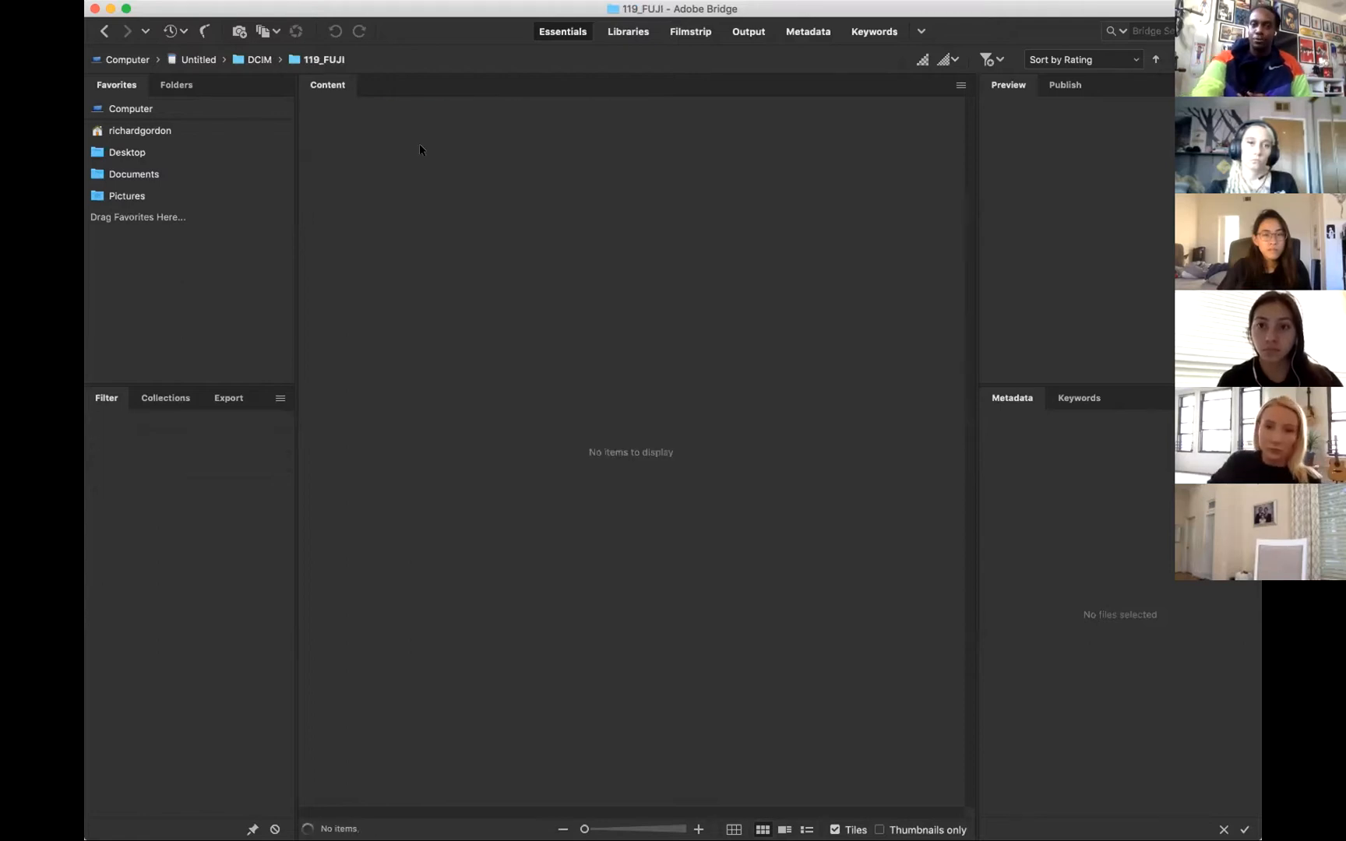
pyautogui.click(102, 33)
pyautogui.doubleClick(464, 139)
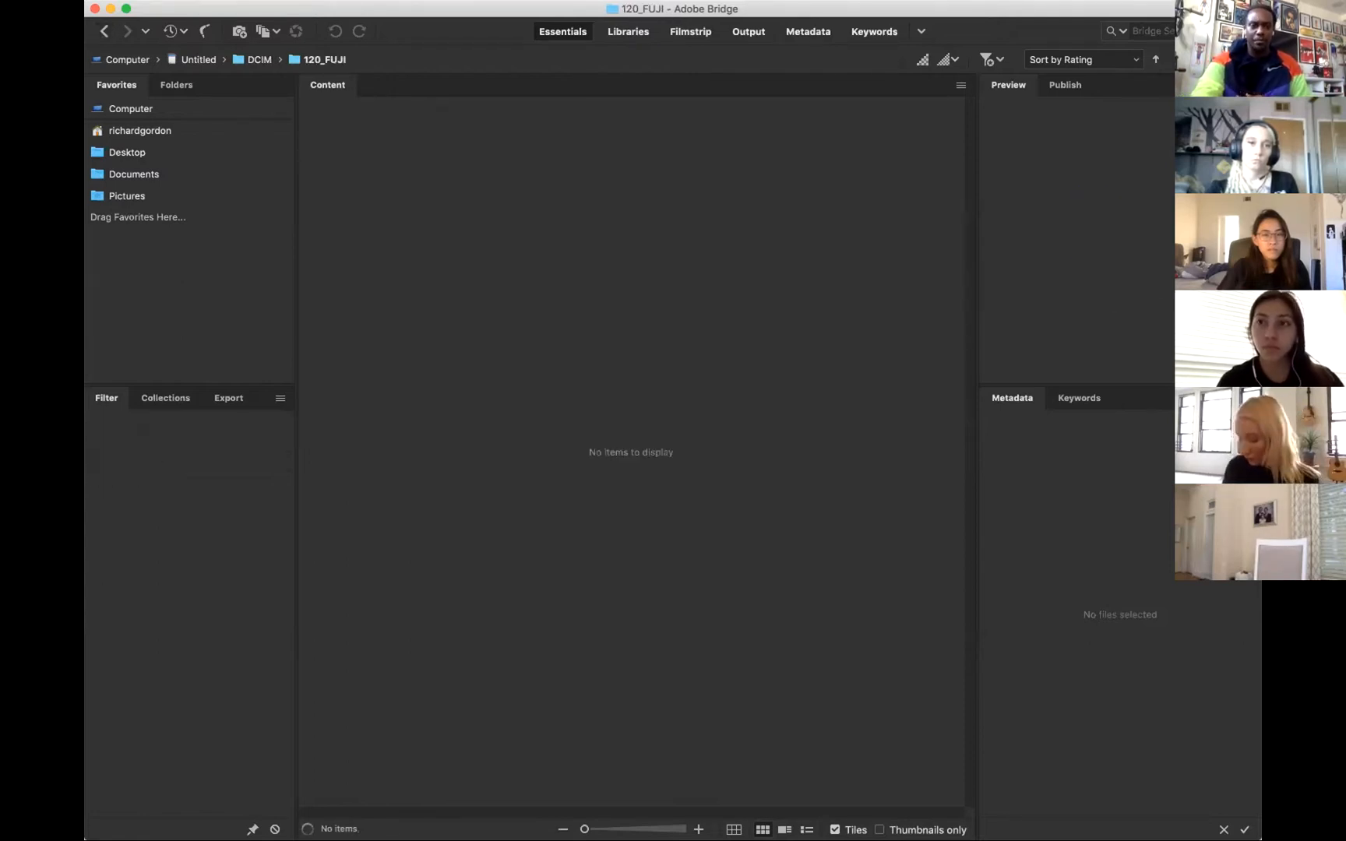
pyautogui.click(102, 32)
# Open the 10090314 folder and look through its photo thumbnails from first to last.
pyautogui.click(550, 133)
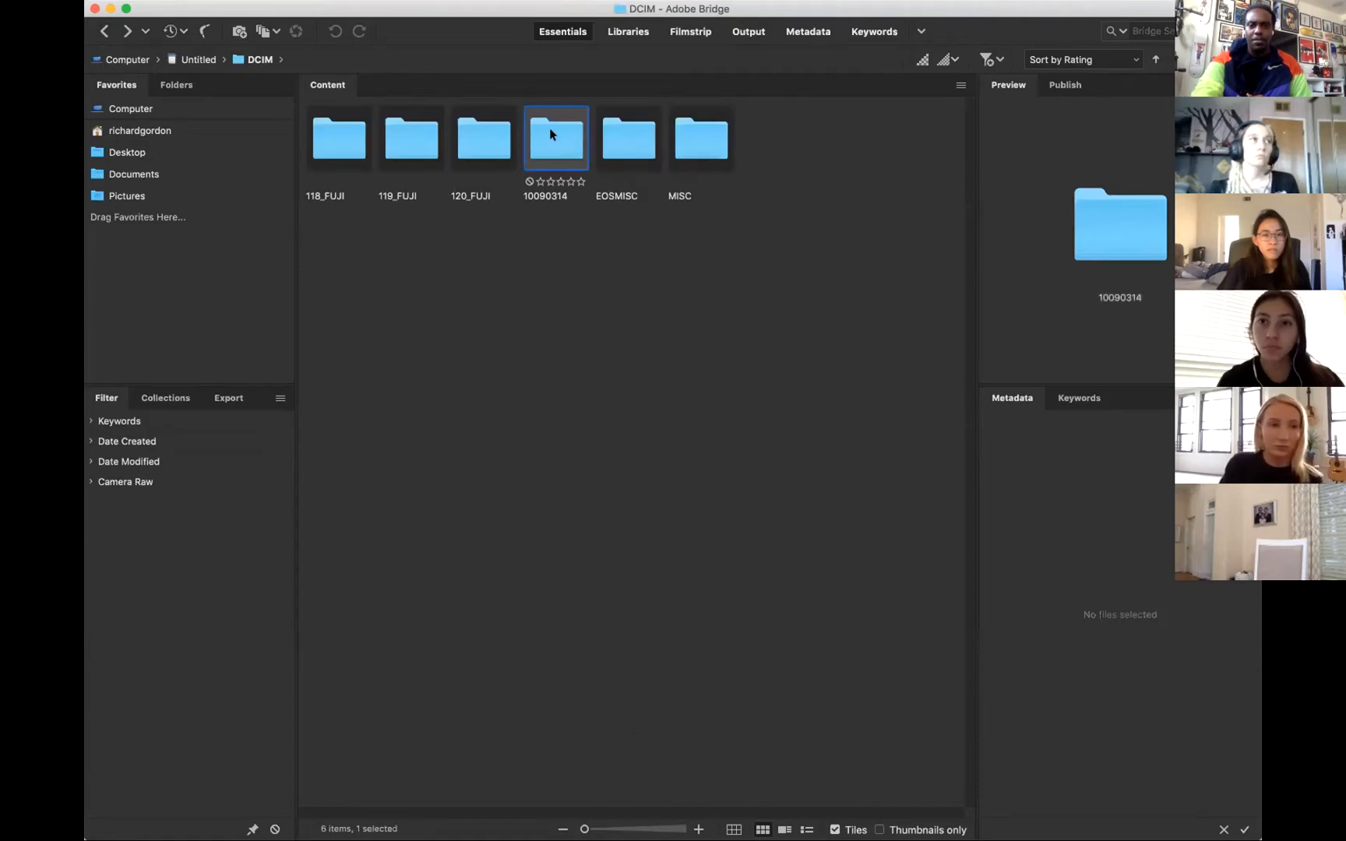
pyautogui.doubleClick(550, 133)
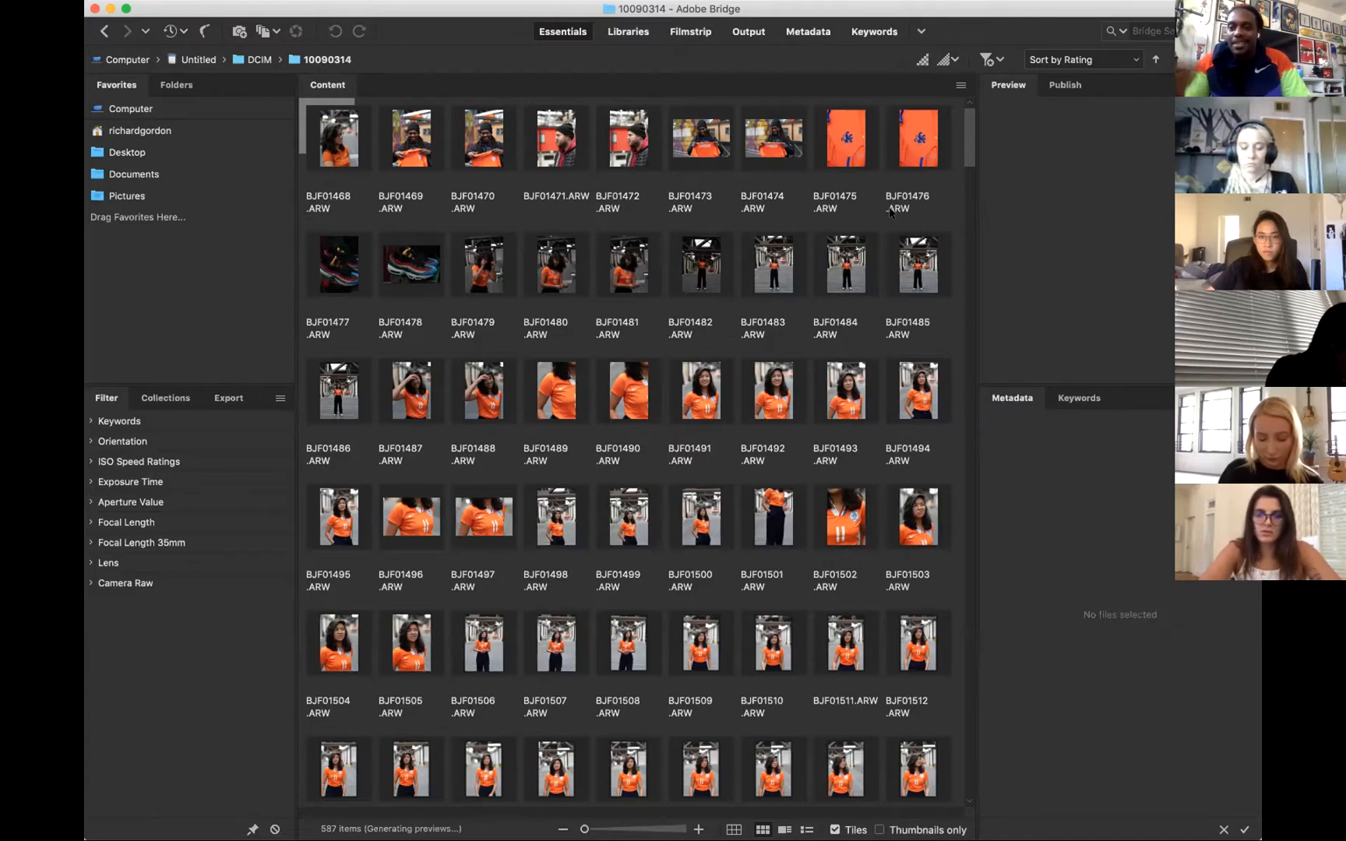
pyautogui.scroll(-10, 773, 373)
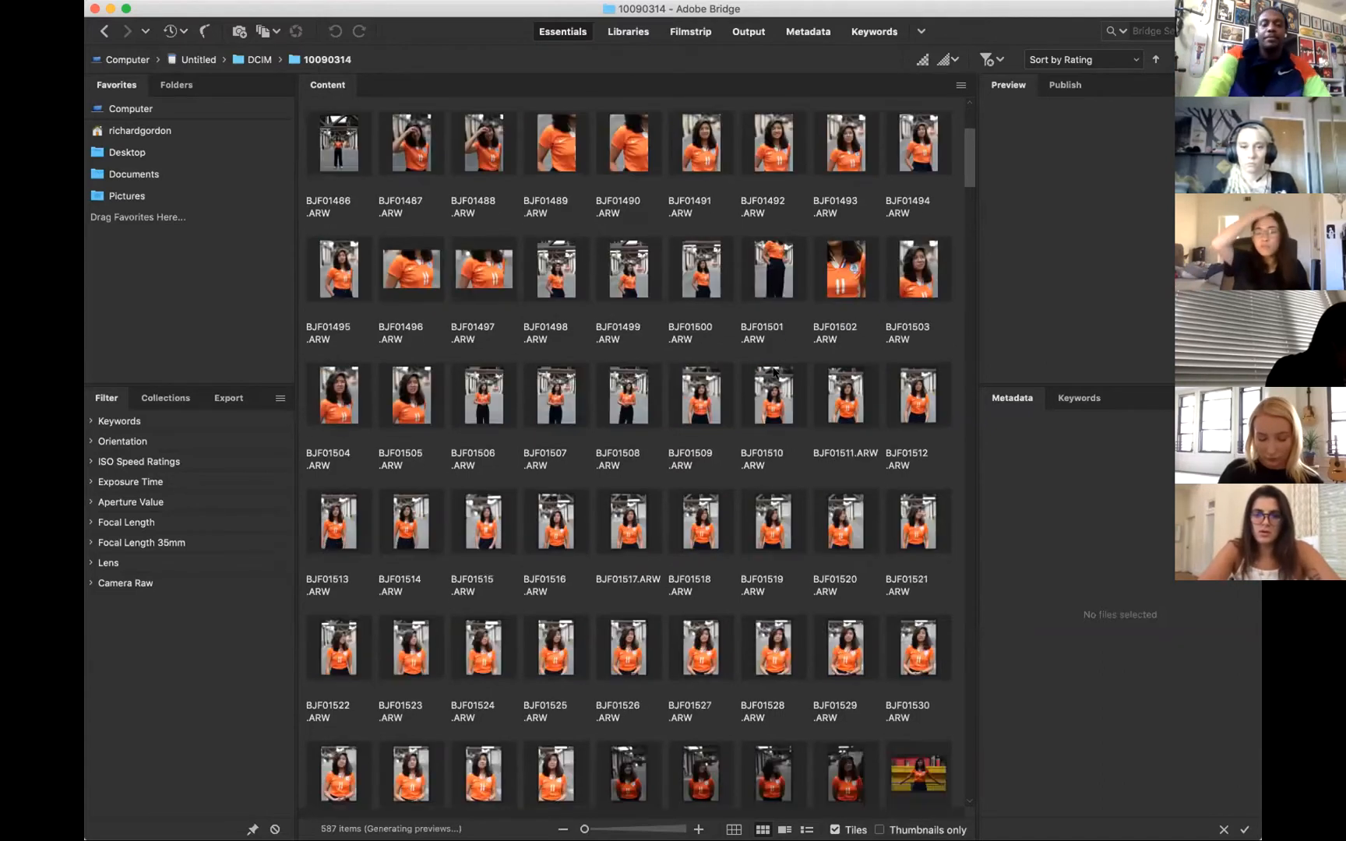
pyautogui.scroll(-20, 773, 372)
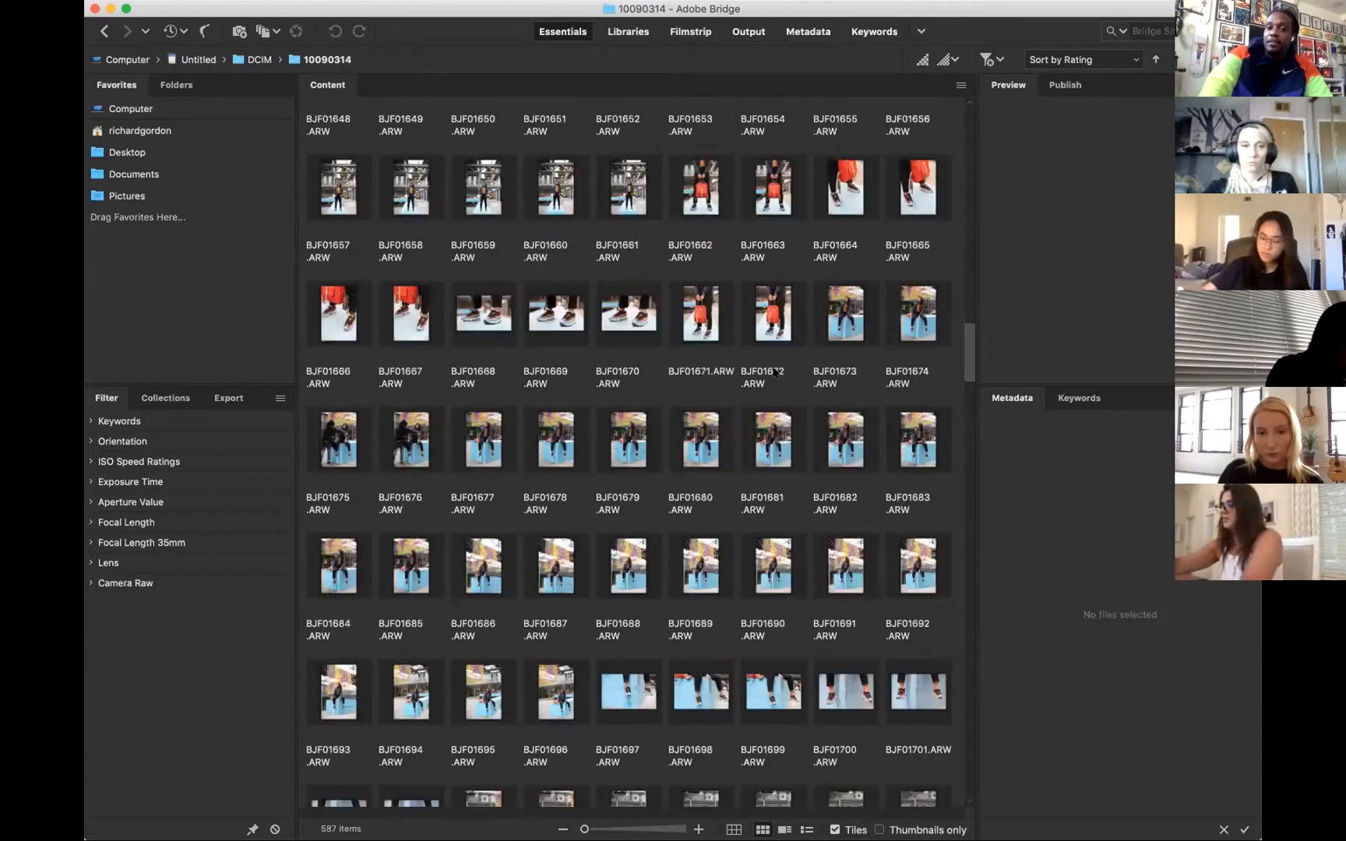
pyautogui.scroll(-20, 774, 372)
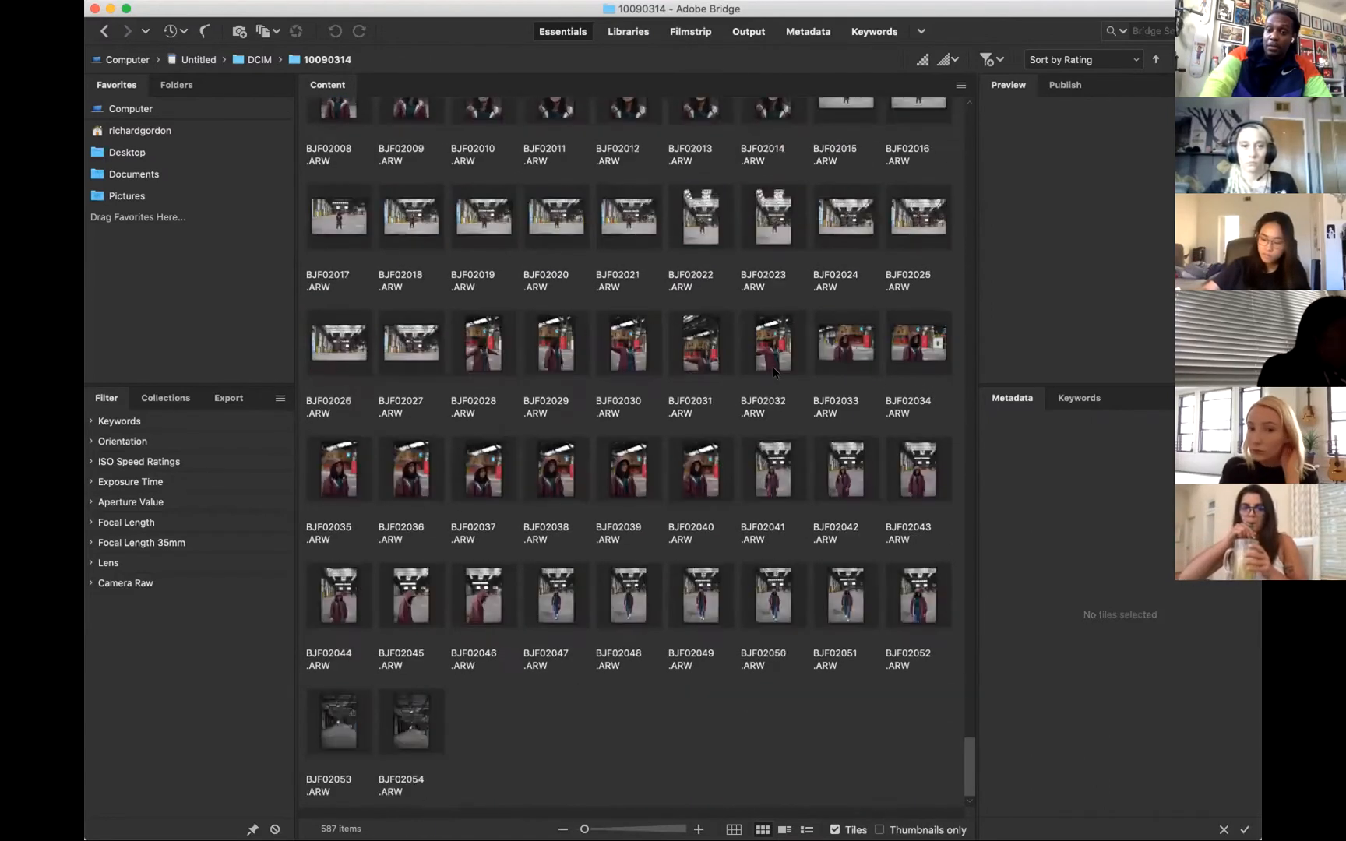
pyautogui.scroll(20, 773, 372)
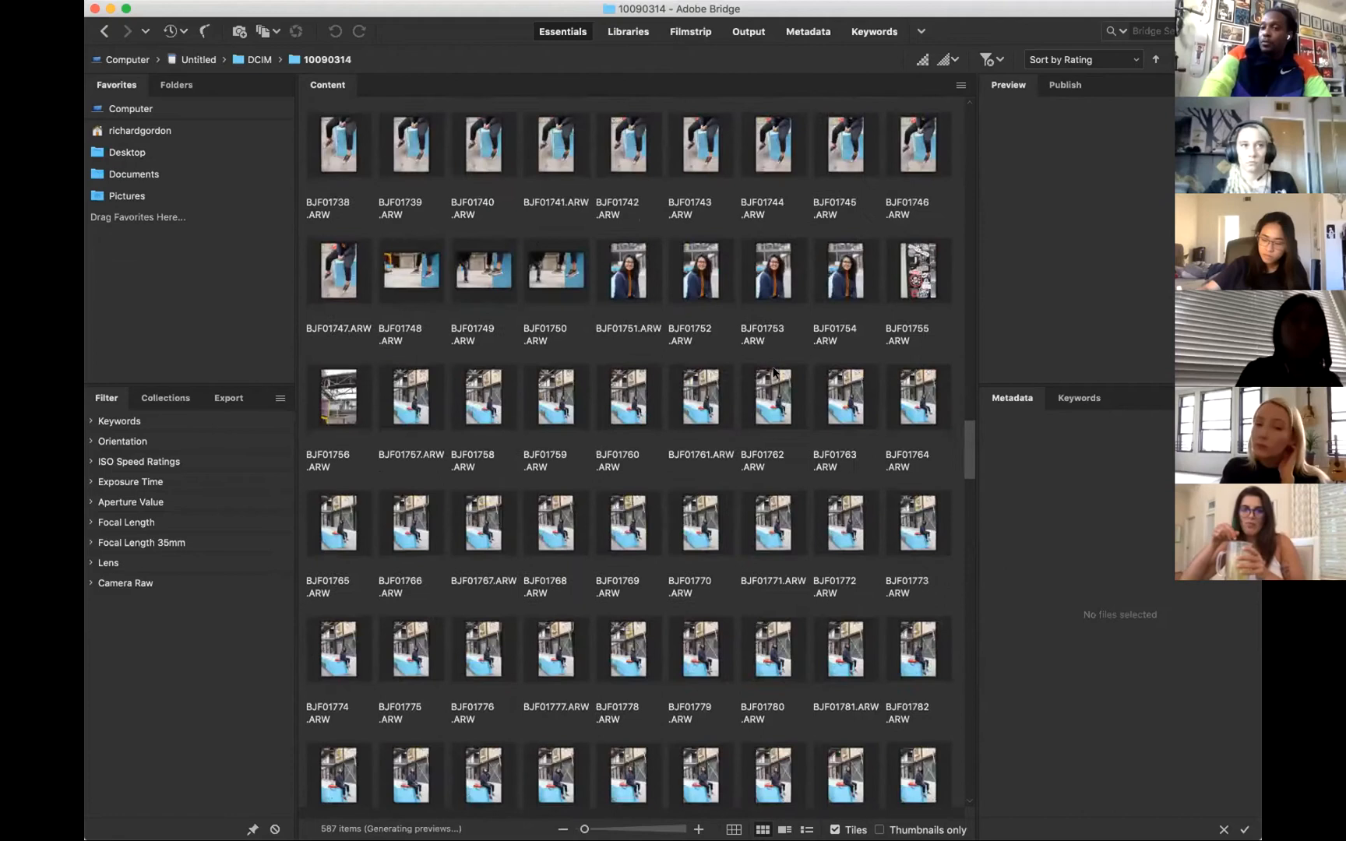
pyautogui.scroll(7, 773, 371)
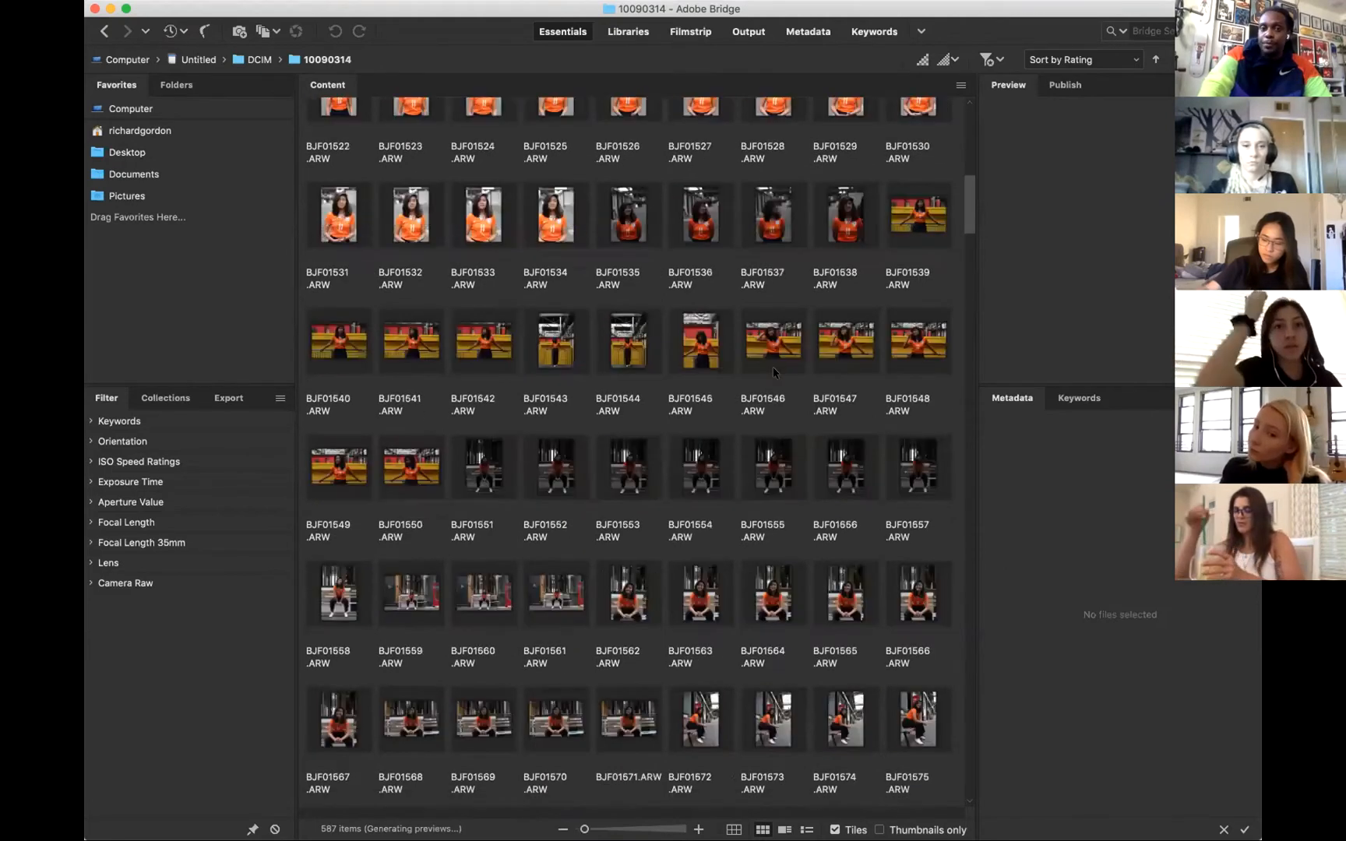
pyautogui.scroll(6, 773, 366)
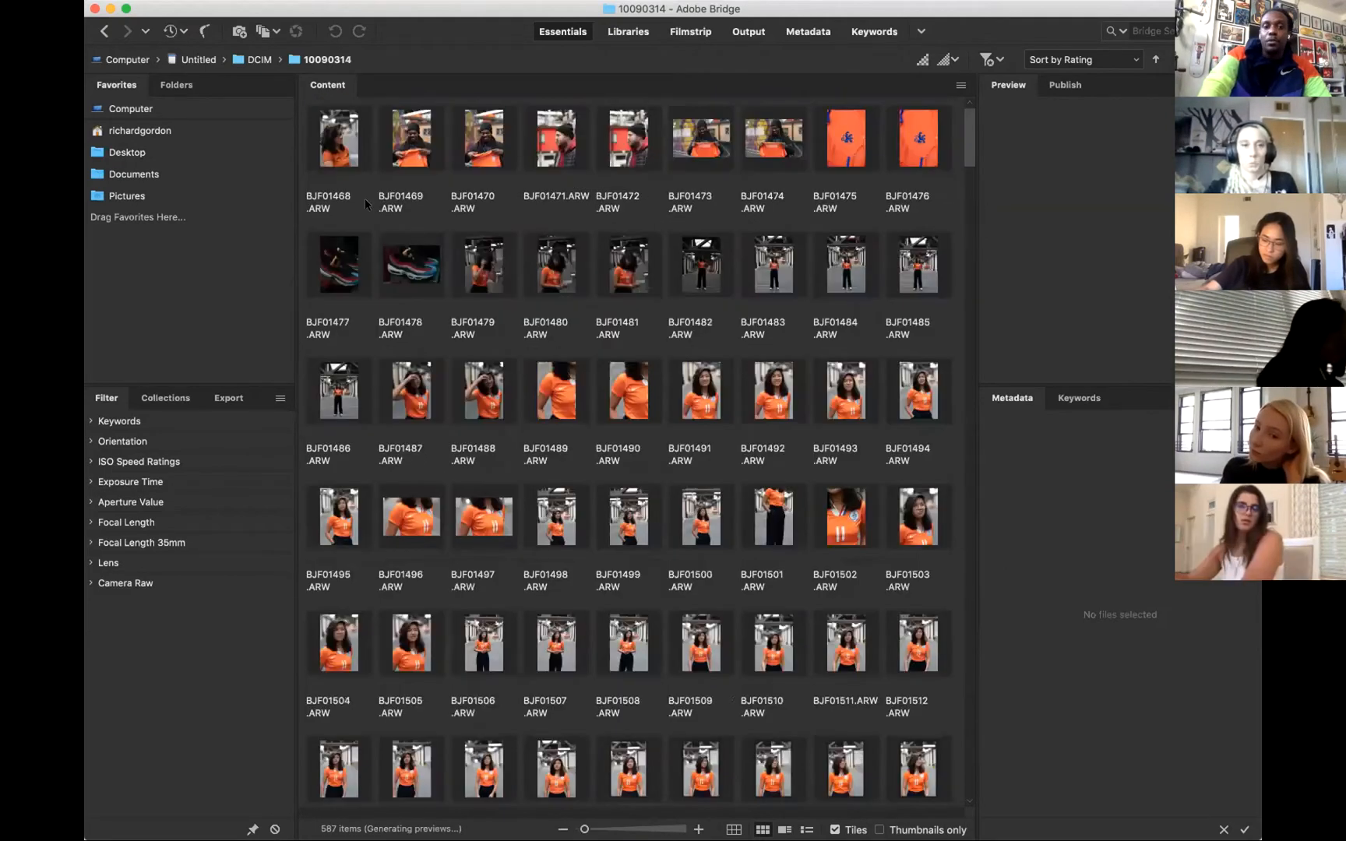
# Select the first three rows of photos, from BJF01468.ARW through BJF01494.ARW.
pyautogui.click(350, 145)
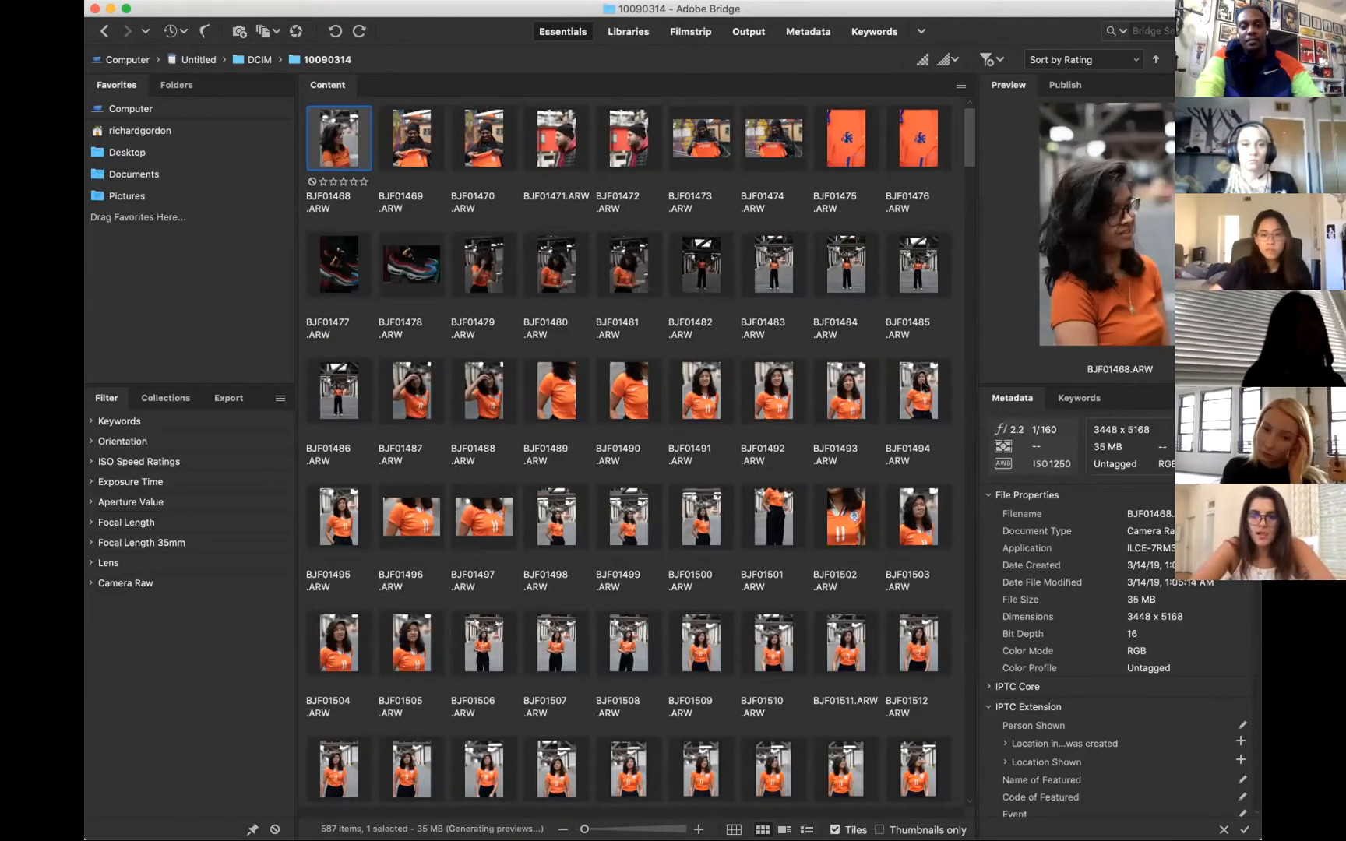
pyautogui.keyDown('shift'); pyautogui.click(925, 385); pyautogui.keyUp('shift')
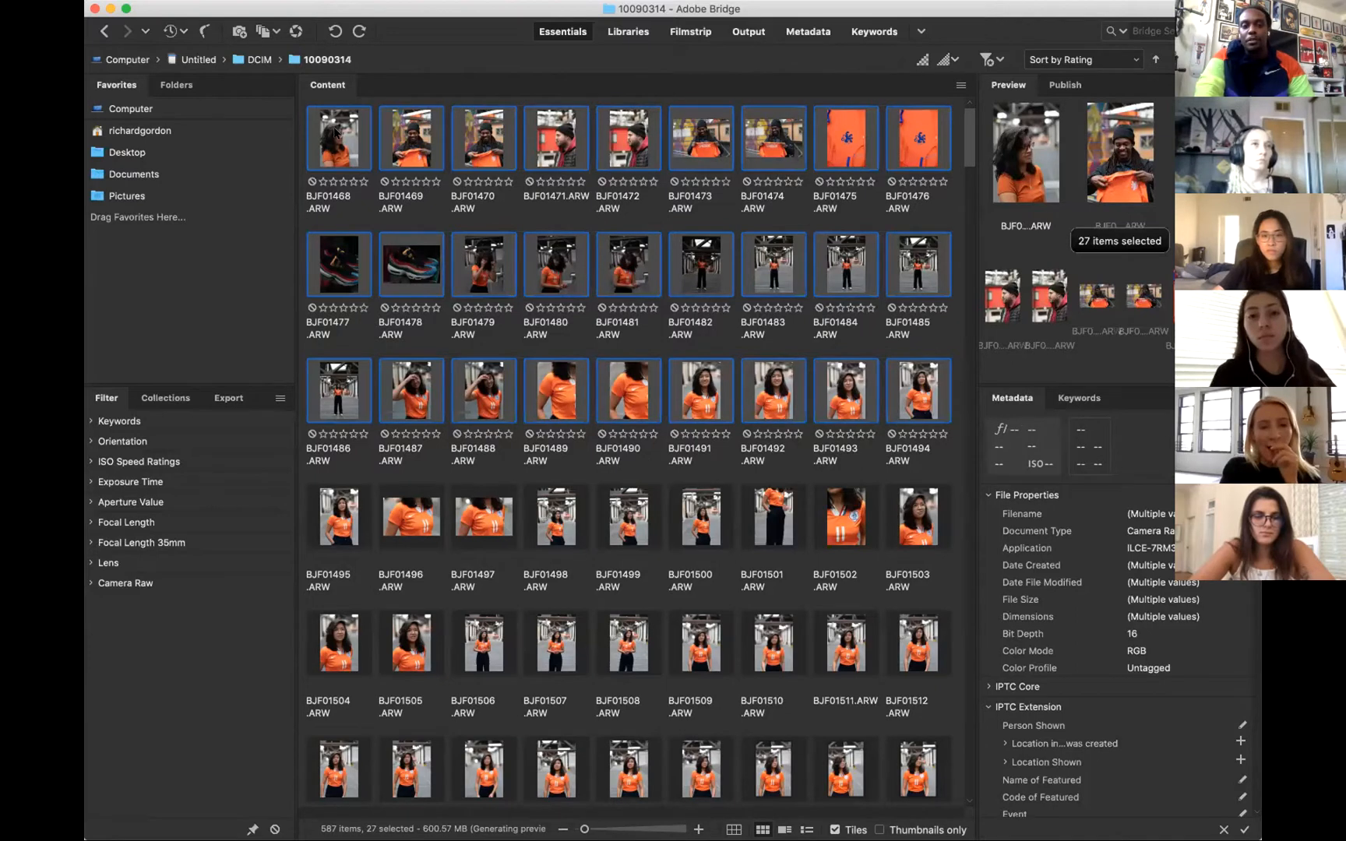
pyautogui.click(335, 132)
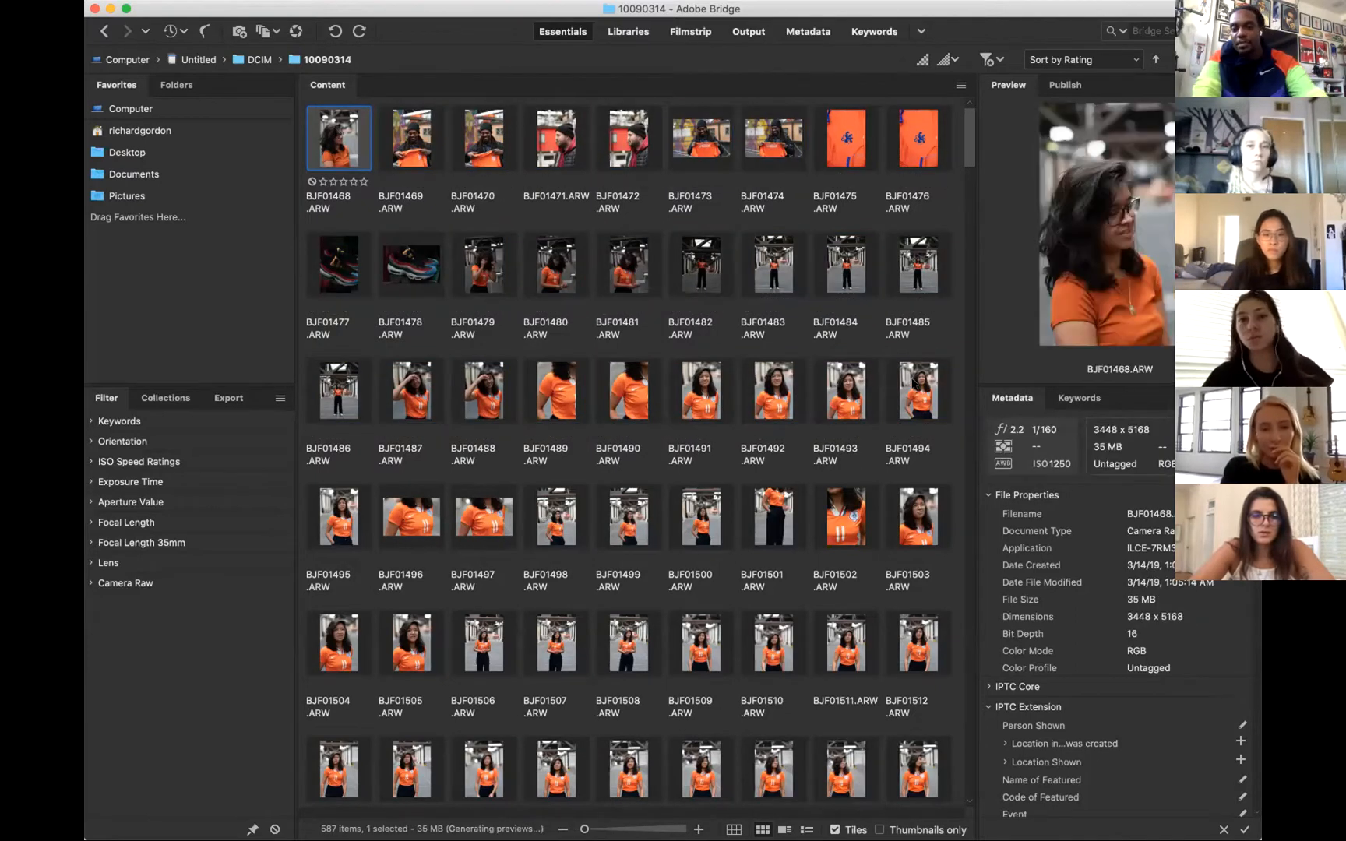
pyautogui.keyDown('shift'); pyautogui.click(950, 386); pyautogui.keyUp('shift')
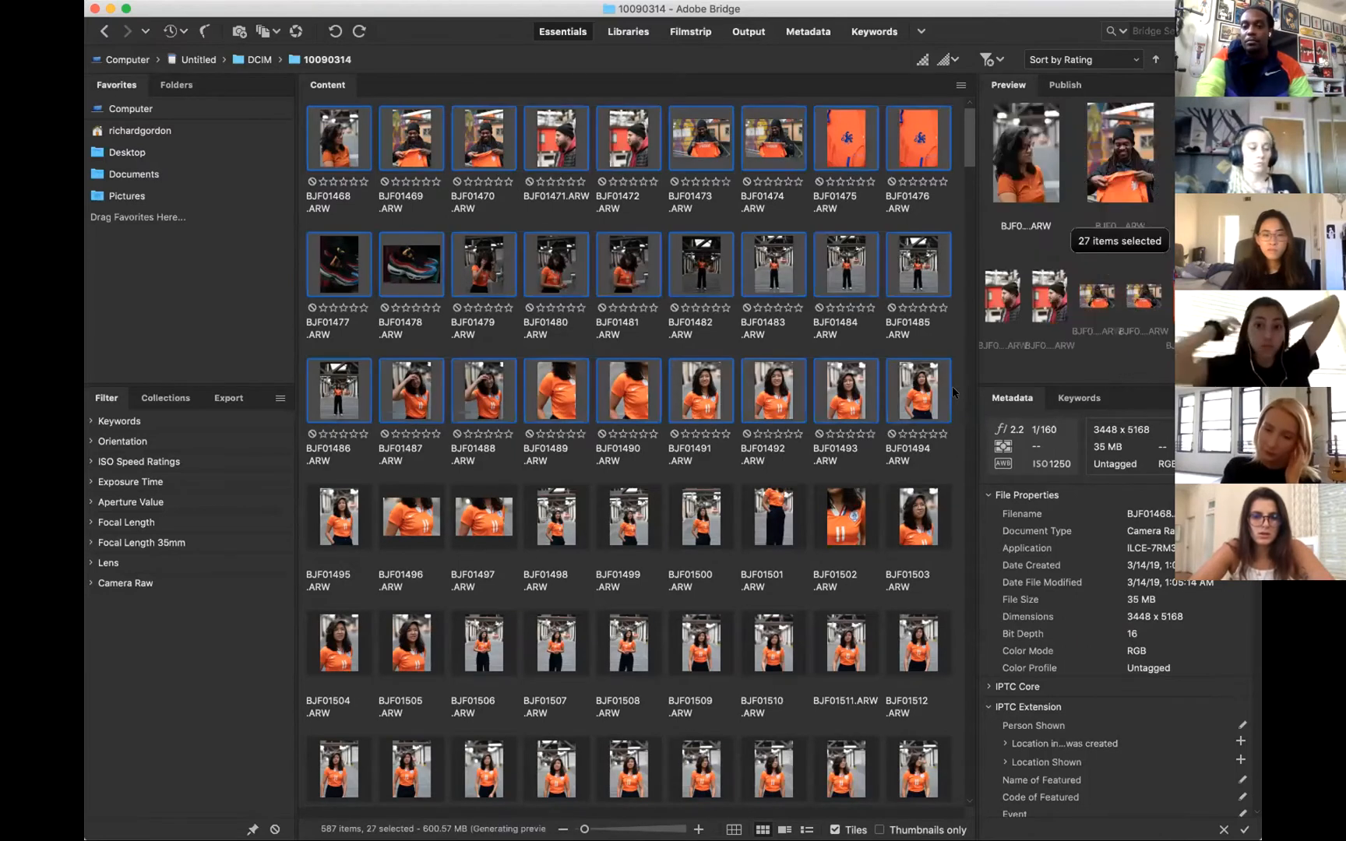
pyautogui.moveTo(956, 387); pyautogui.dragTo(435, 130)
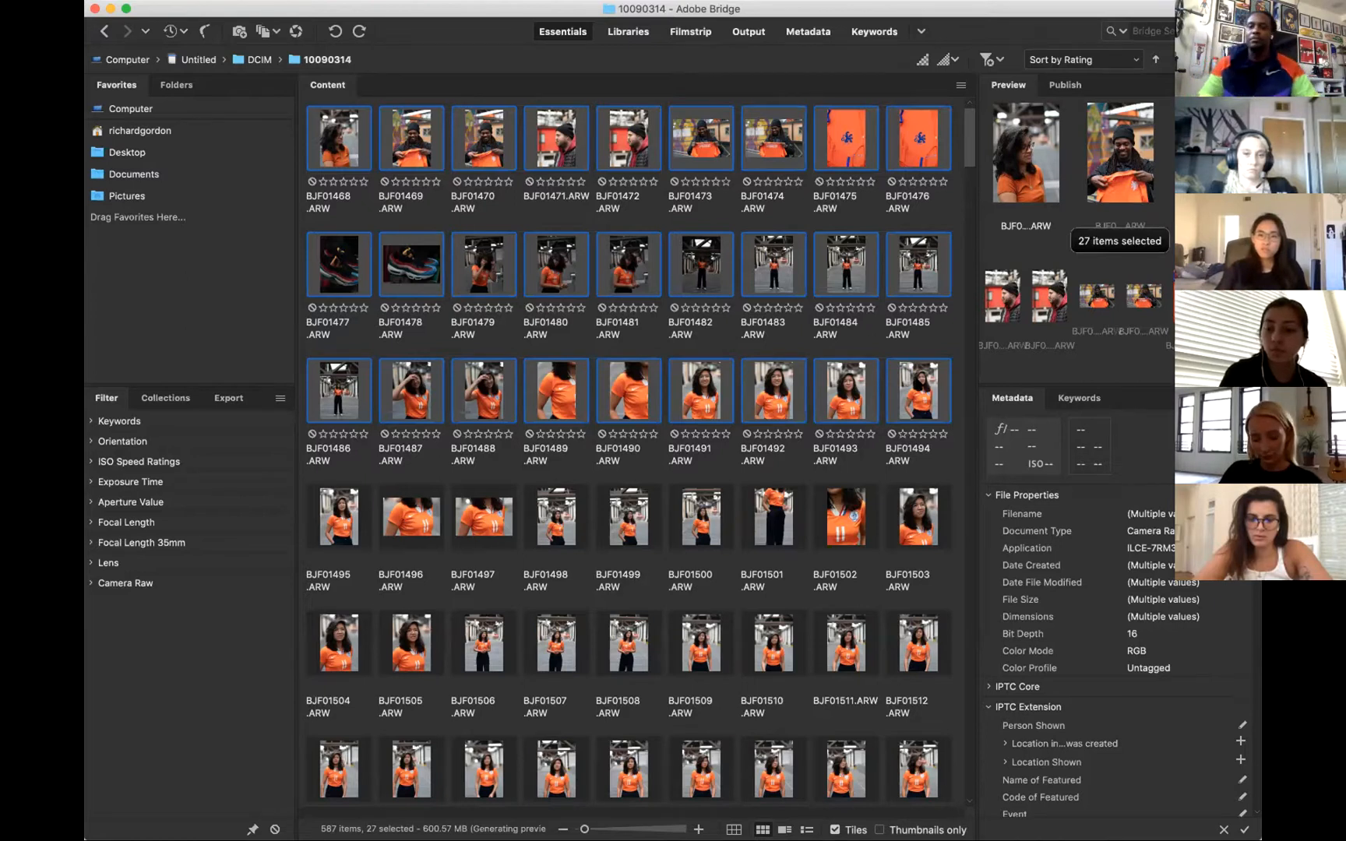
# Start copying the selected photos to a chosen folder and browse to FIDM > SPR-2020 > Photo on the 1TB SSD drive.
pyautogui.rightClick(924, 383)
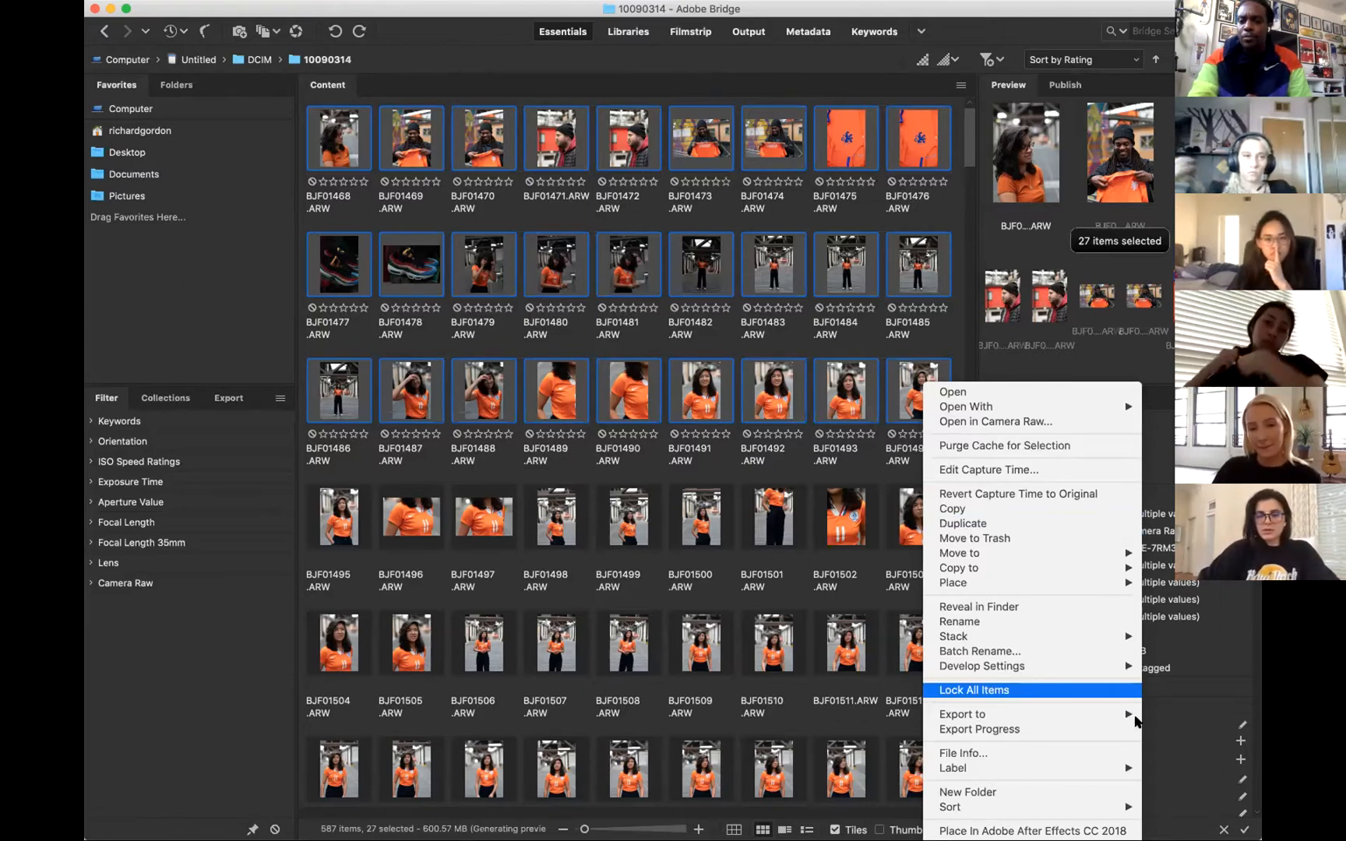
pyautogui.moveTo(1095, 718)
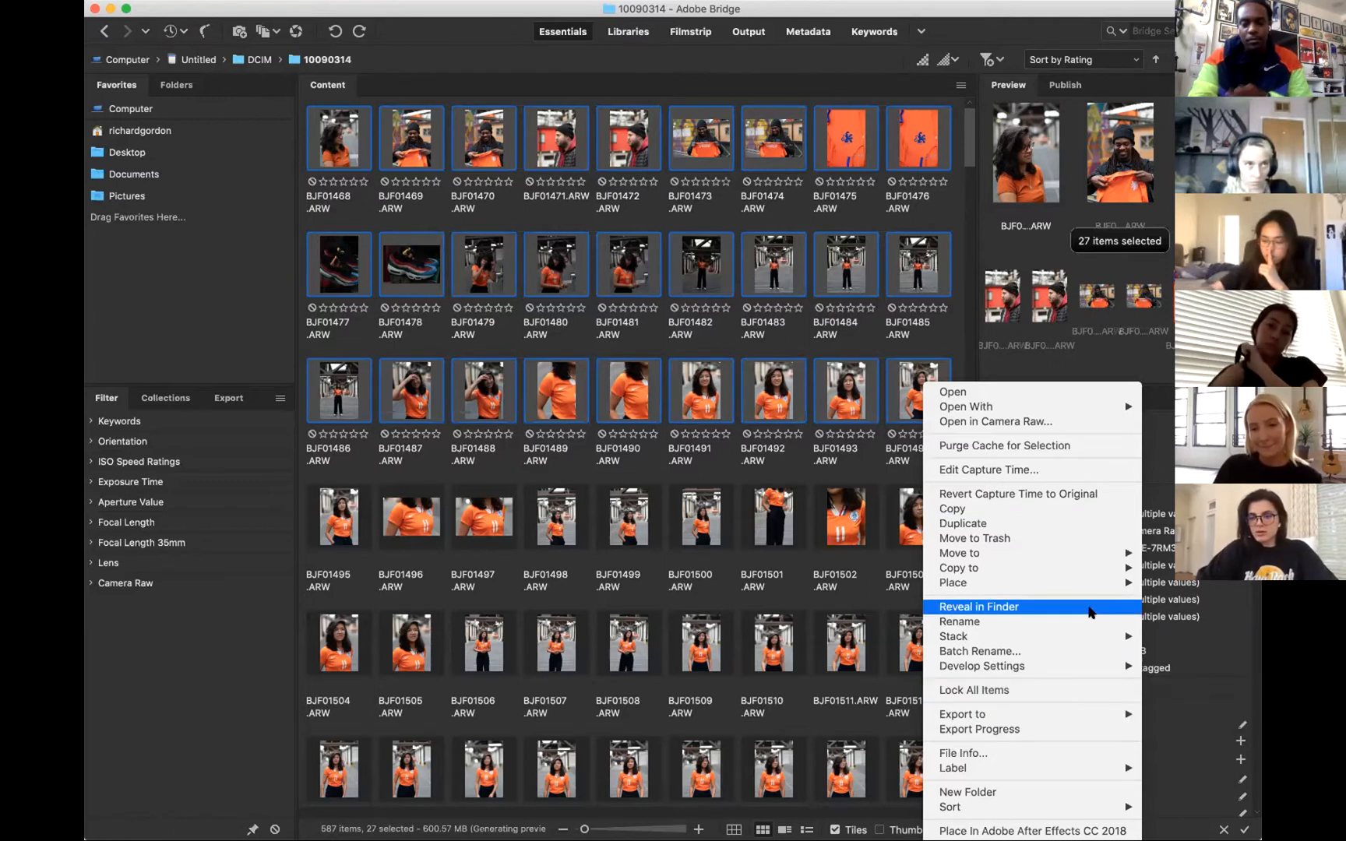
pyautogui.moveTo(1055, 567)
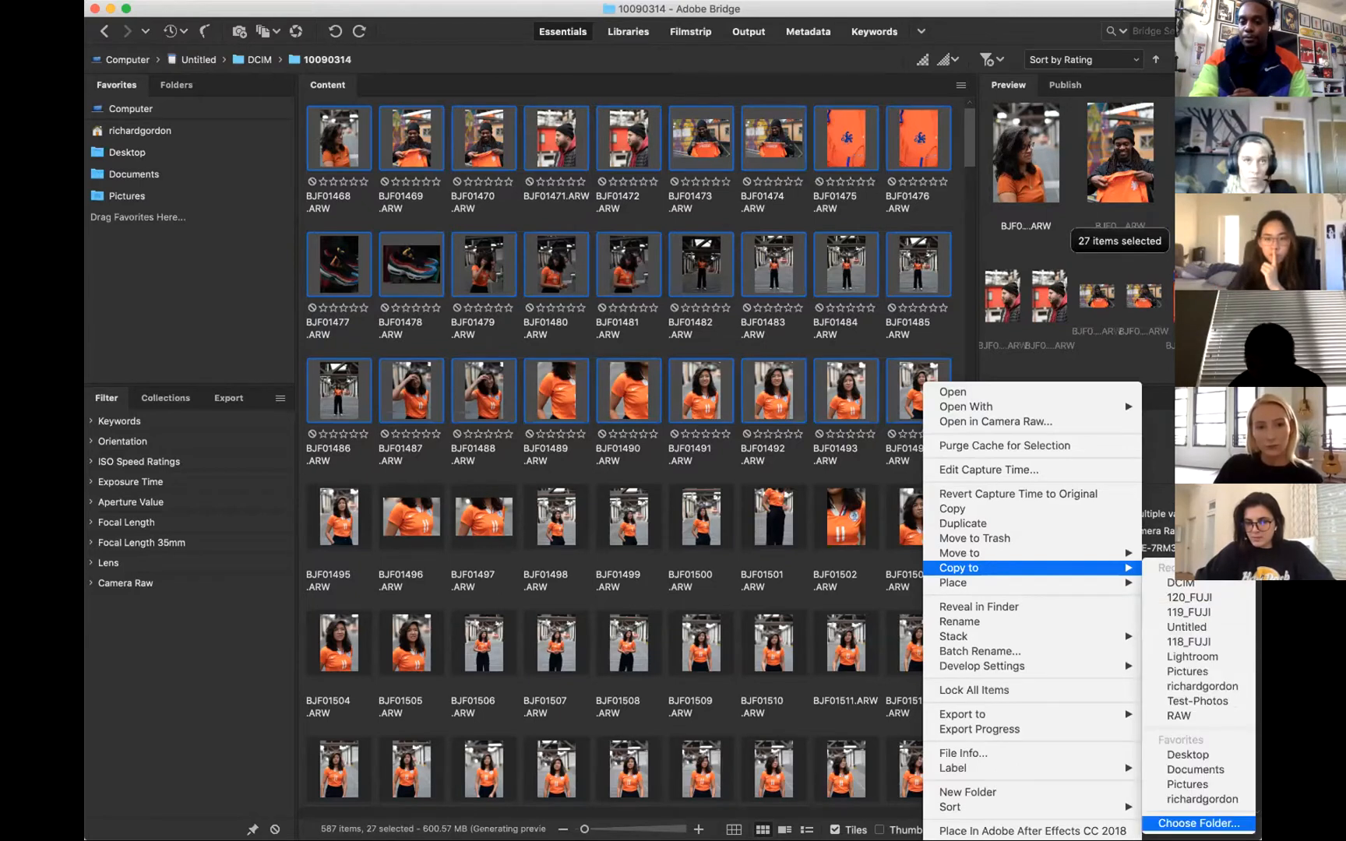
pyautogui.click(1198, 823)
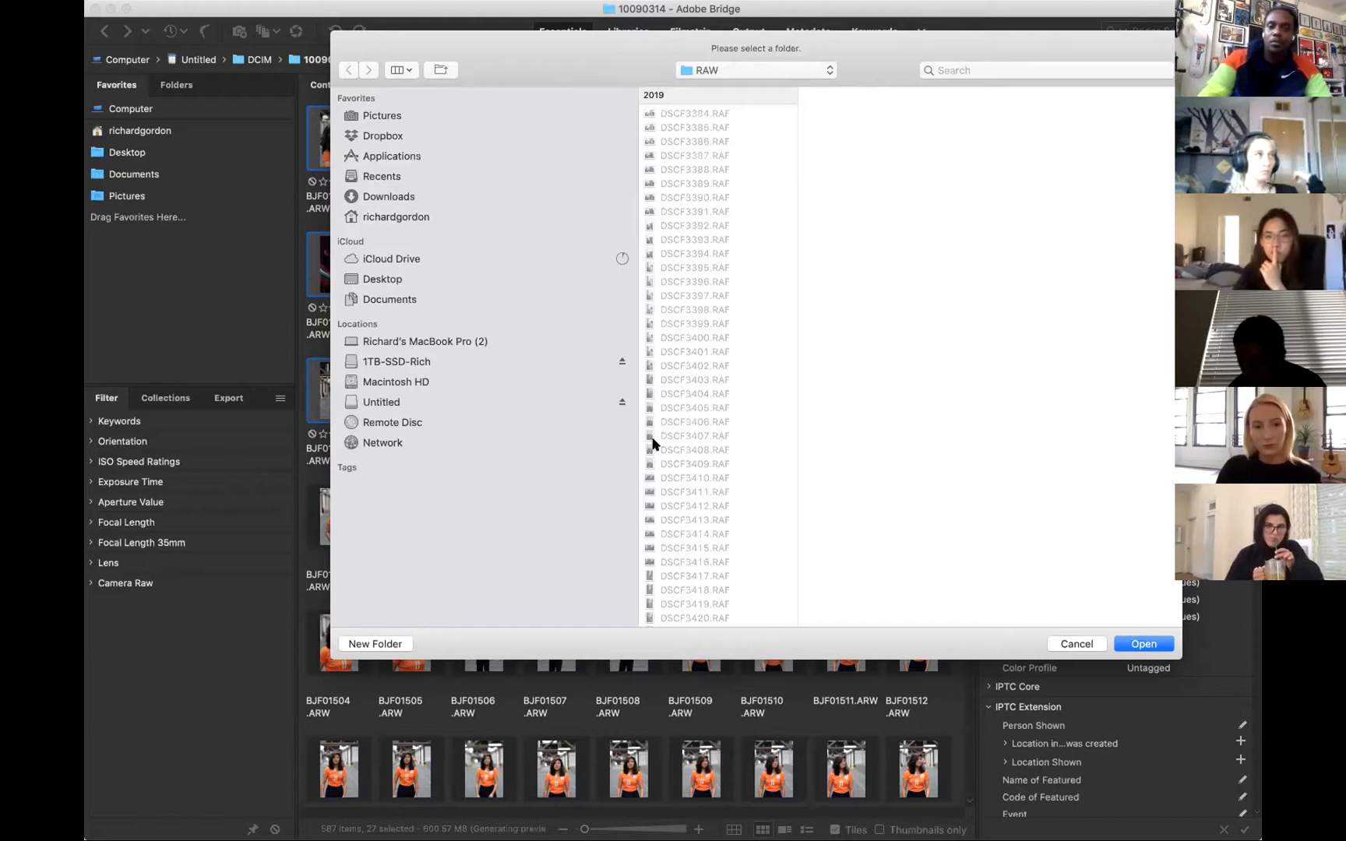
pyautogui.click(477, 362)
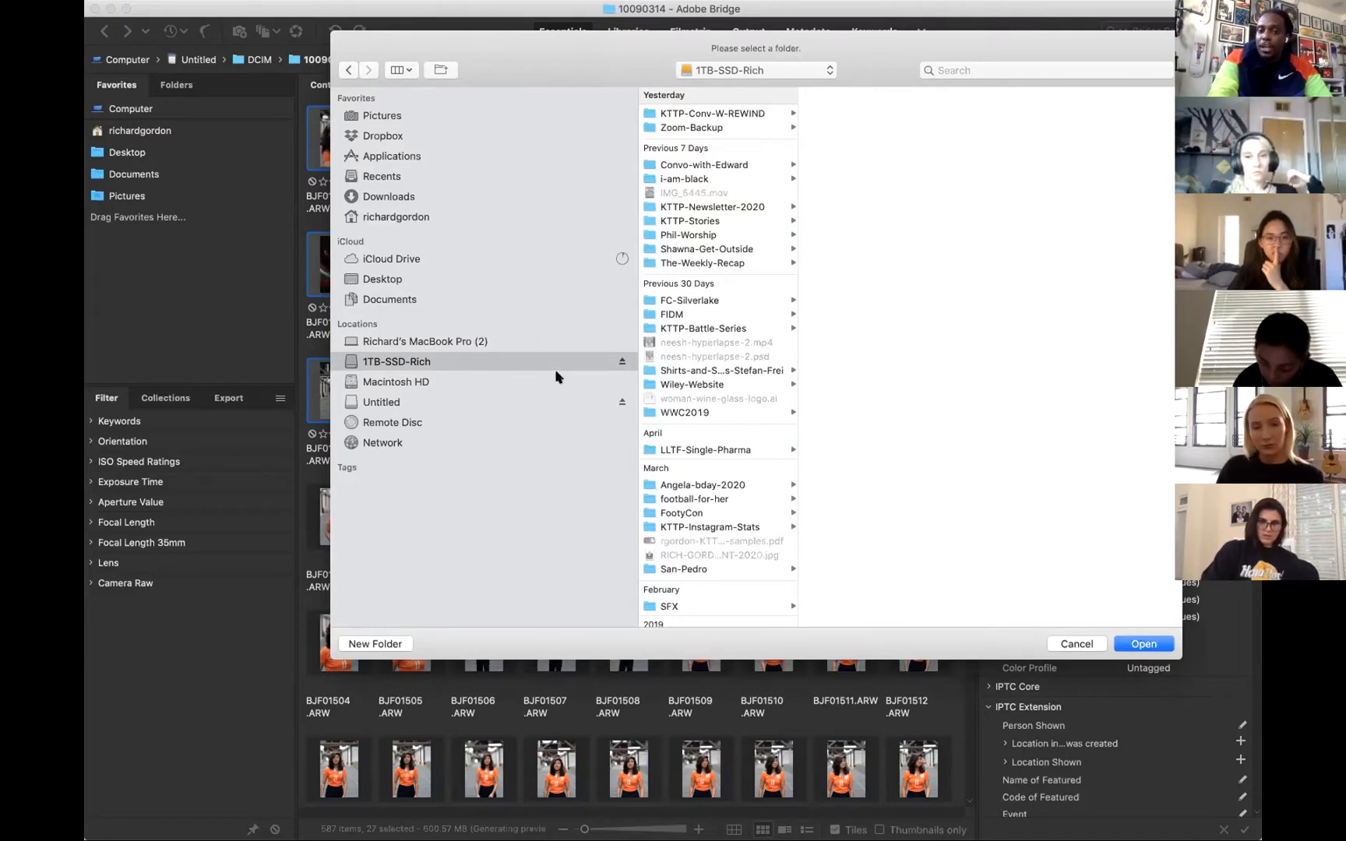
pyautogui.click(732, 315)
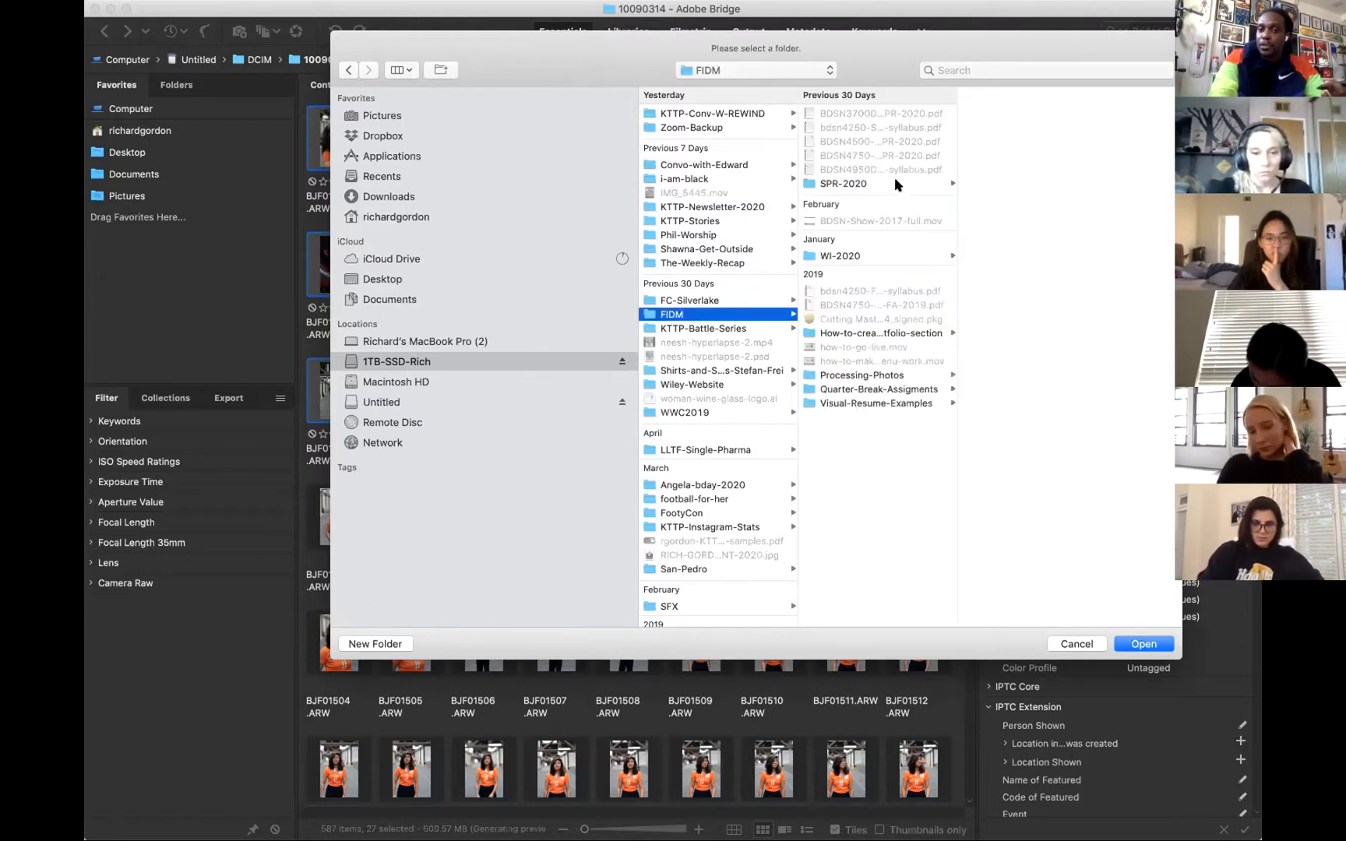
pyautogui.click(894, 182)
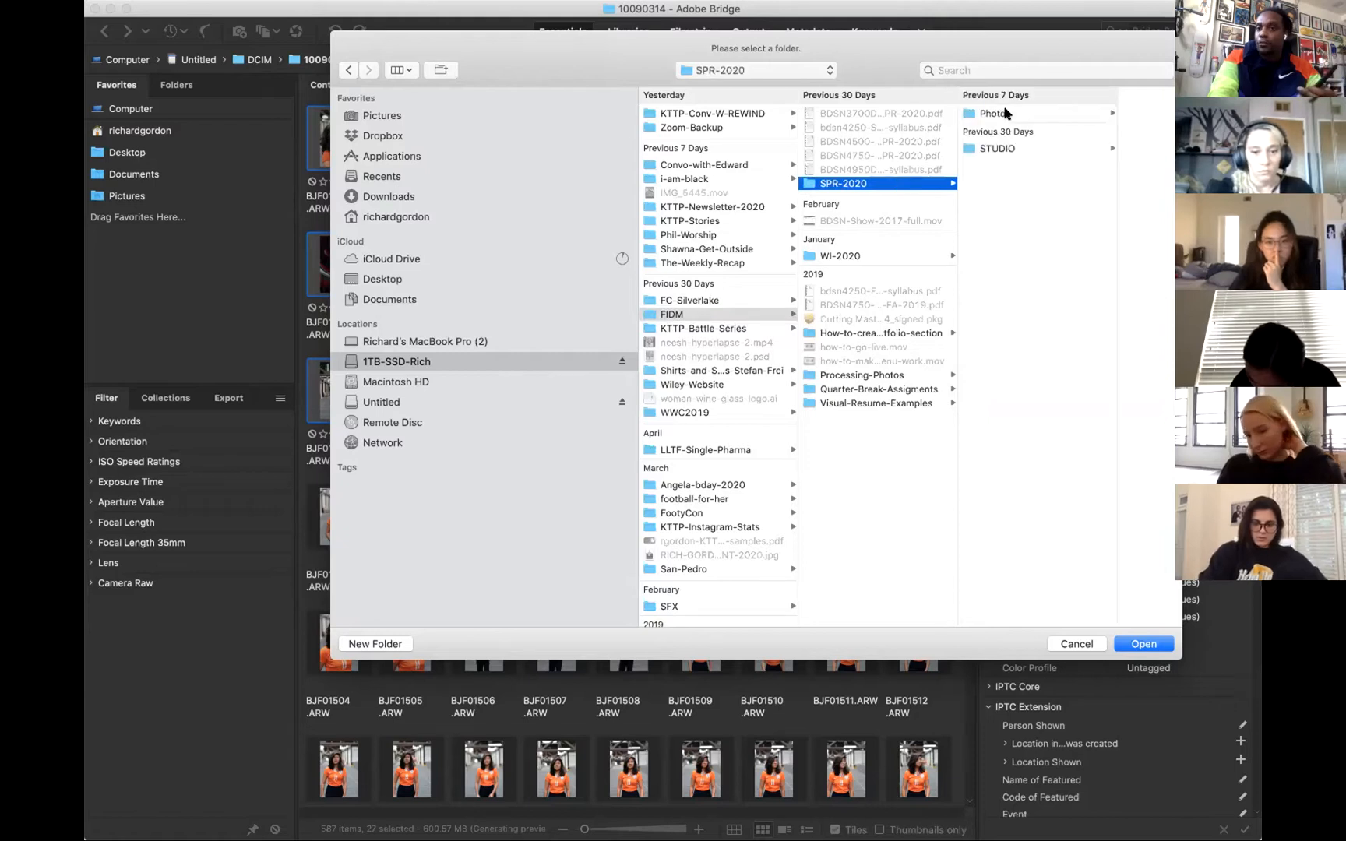
pyautogui.click(997, 114)
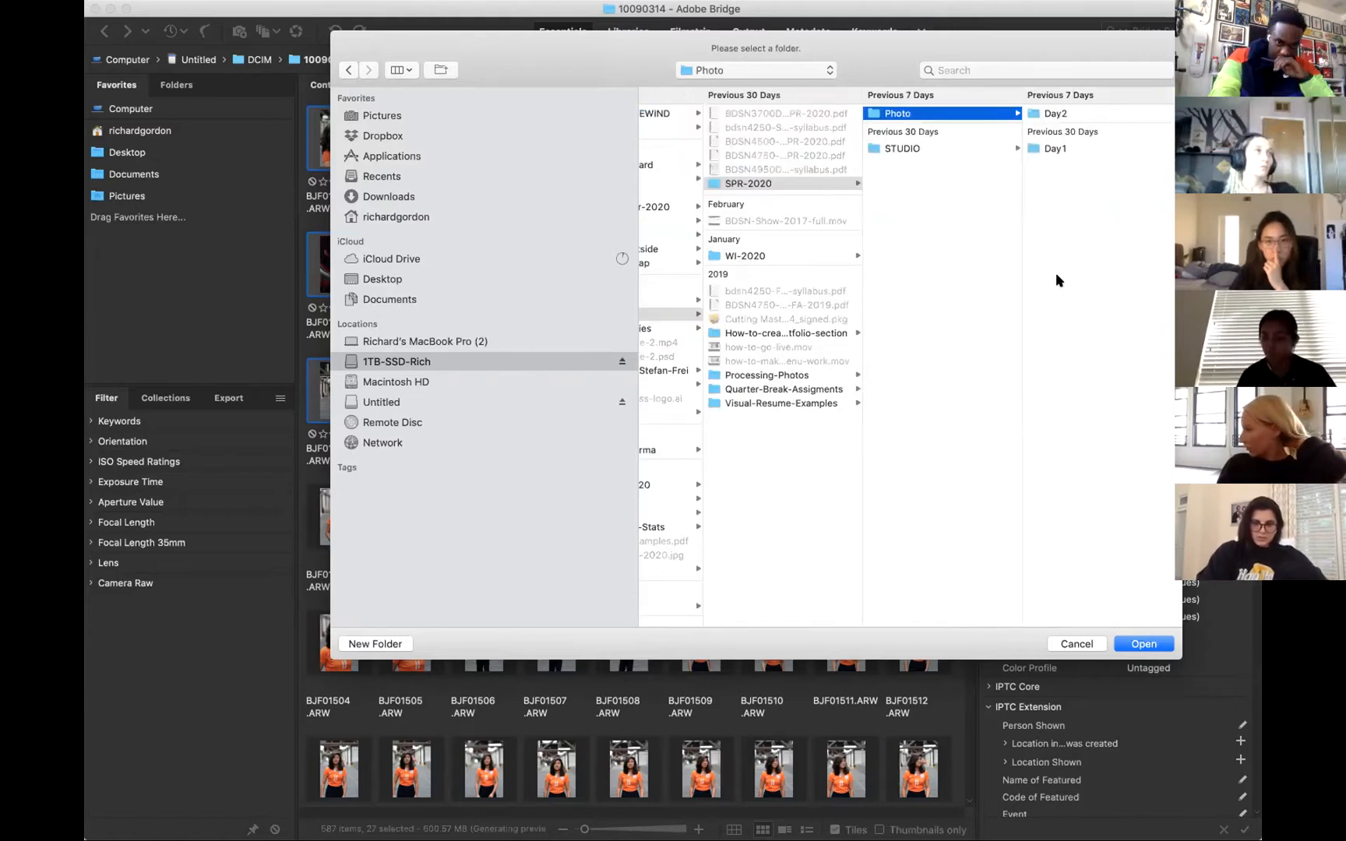
# Create a new folder named Light-Study-Demo inside the Photo folder.
pyautogui.click(377, 644)
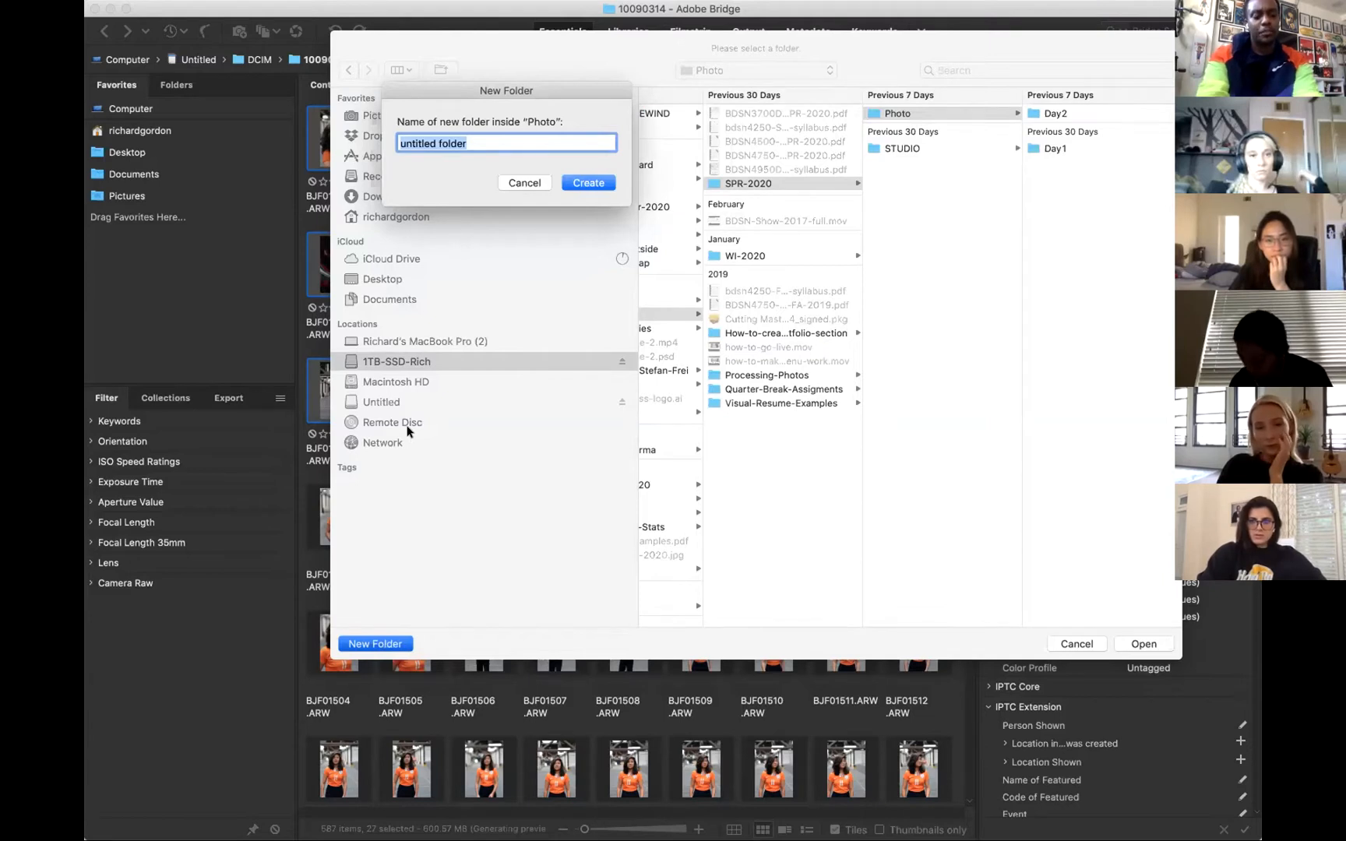
pyautogui.write('Light')
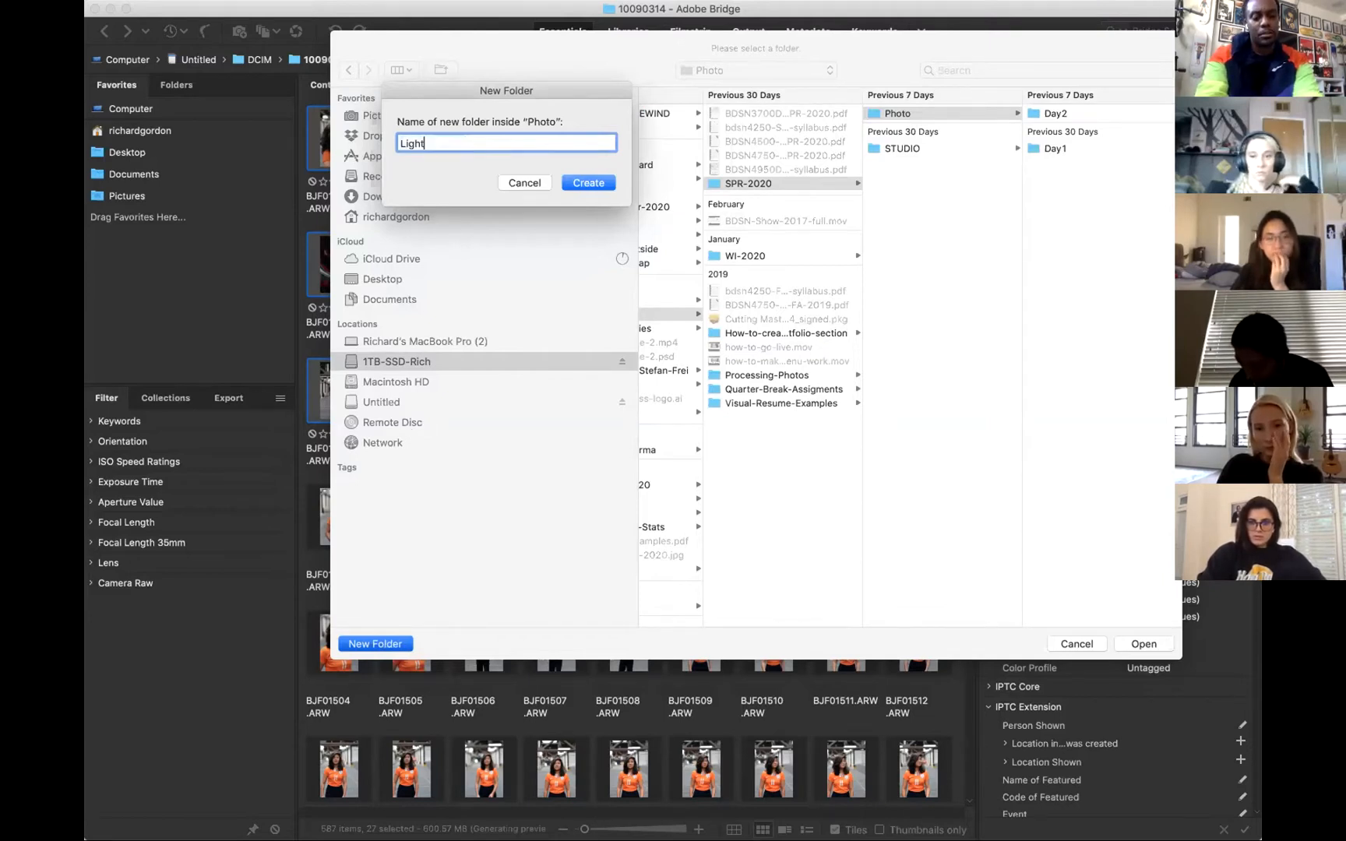
pyautogui.write('-Study')
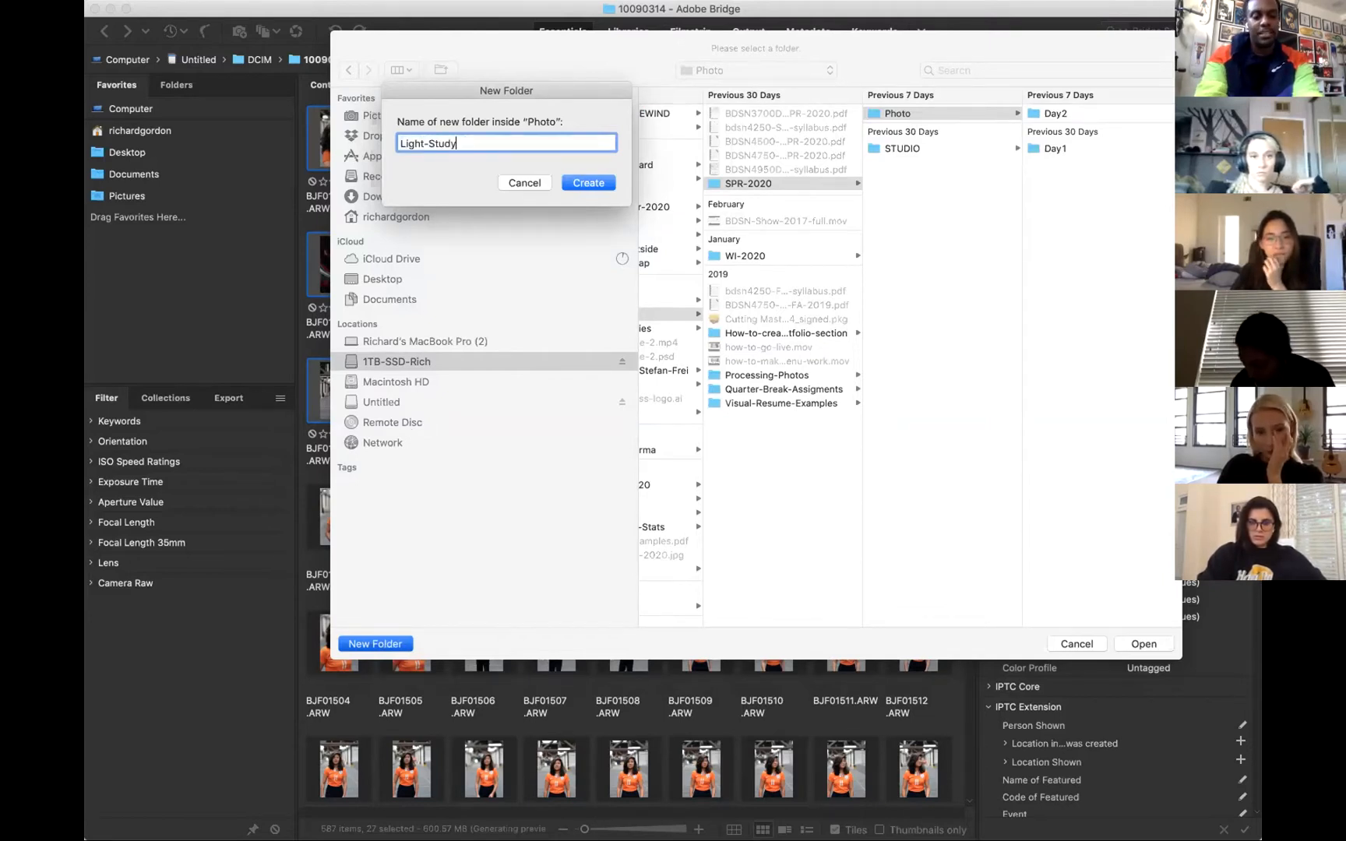
pyautogui.write('-Demo')
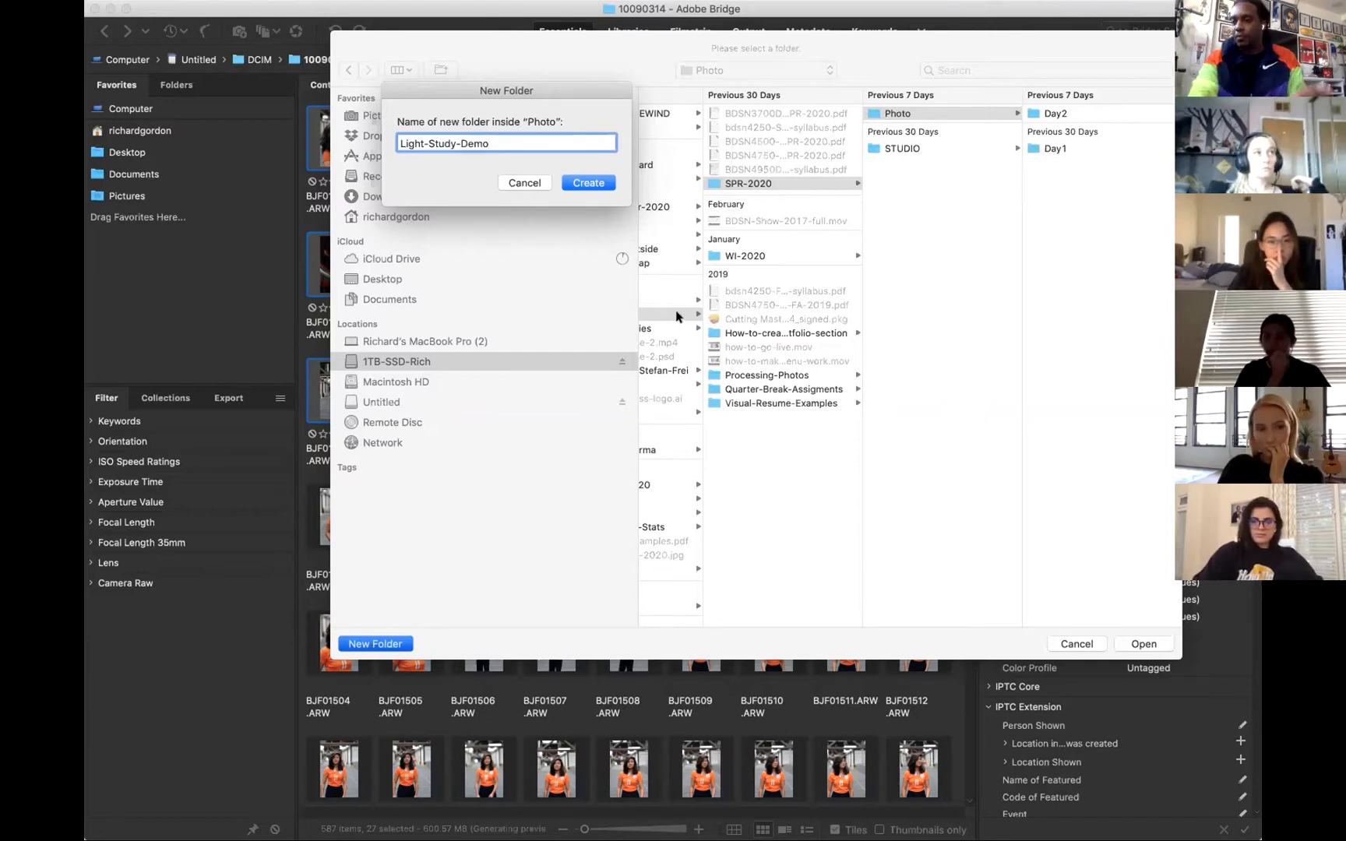
pyautogui.click(599, 181)
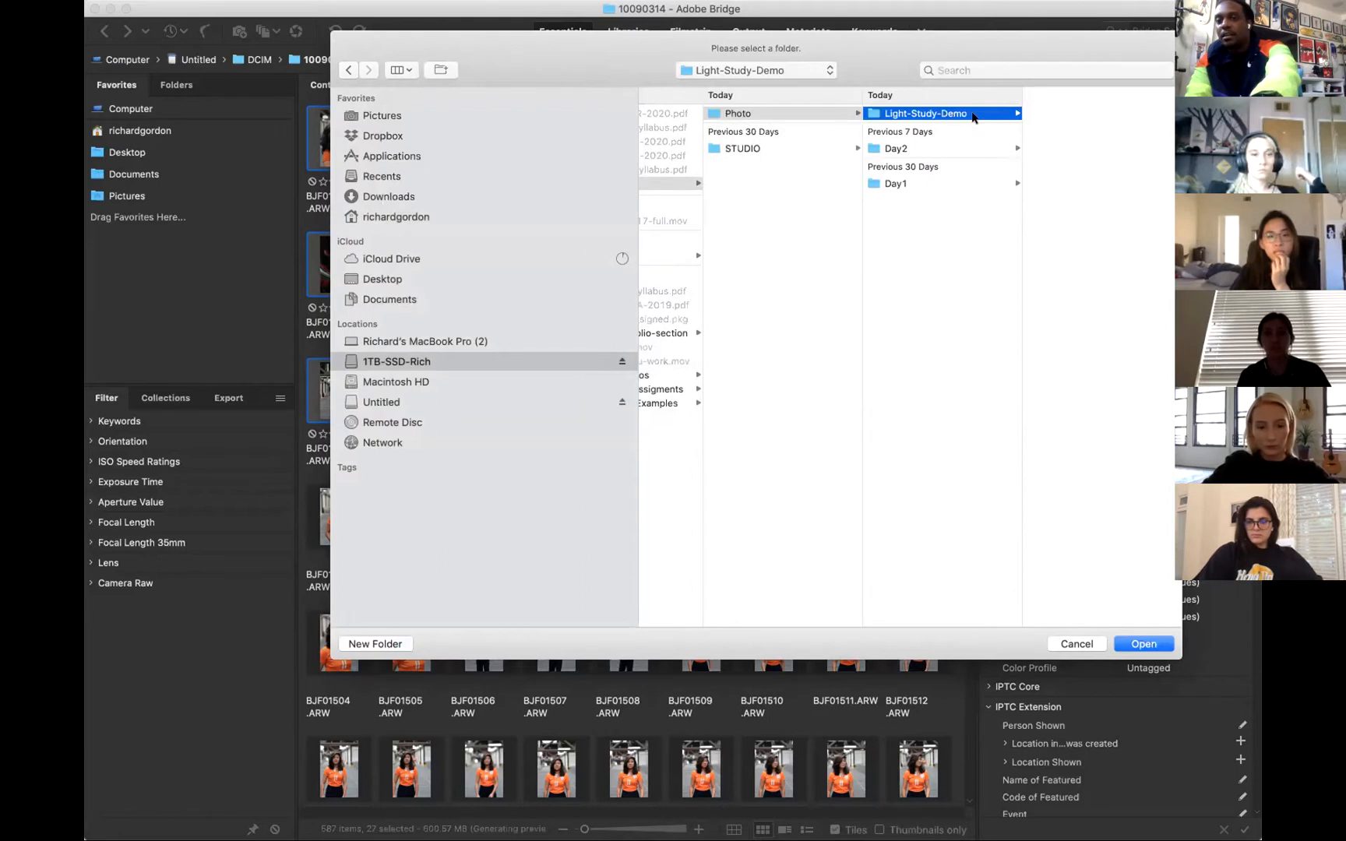
# Create a RAW subfolder inside Light-Study-Demo and copy the selected photos into it.
pyautogui.click(377, 643)
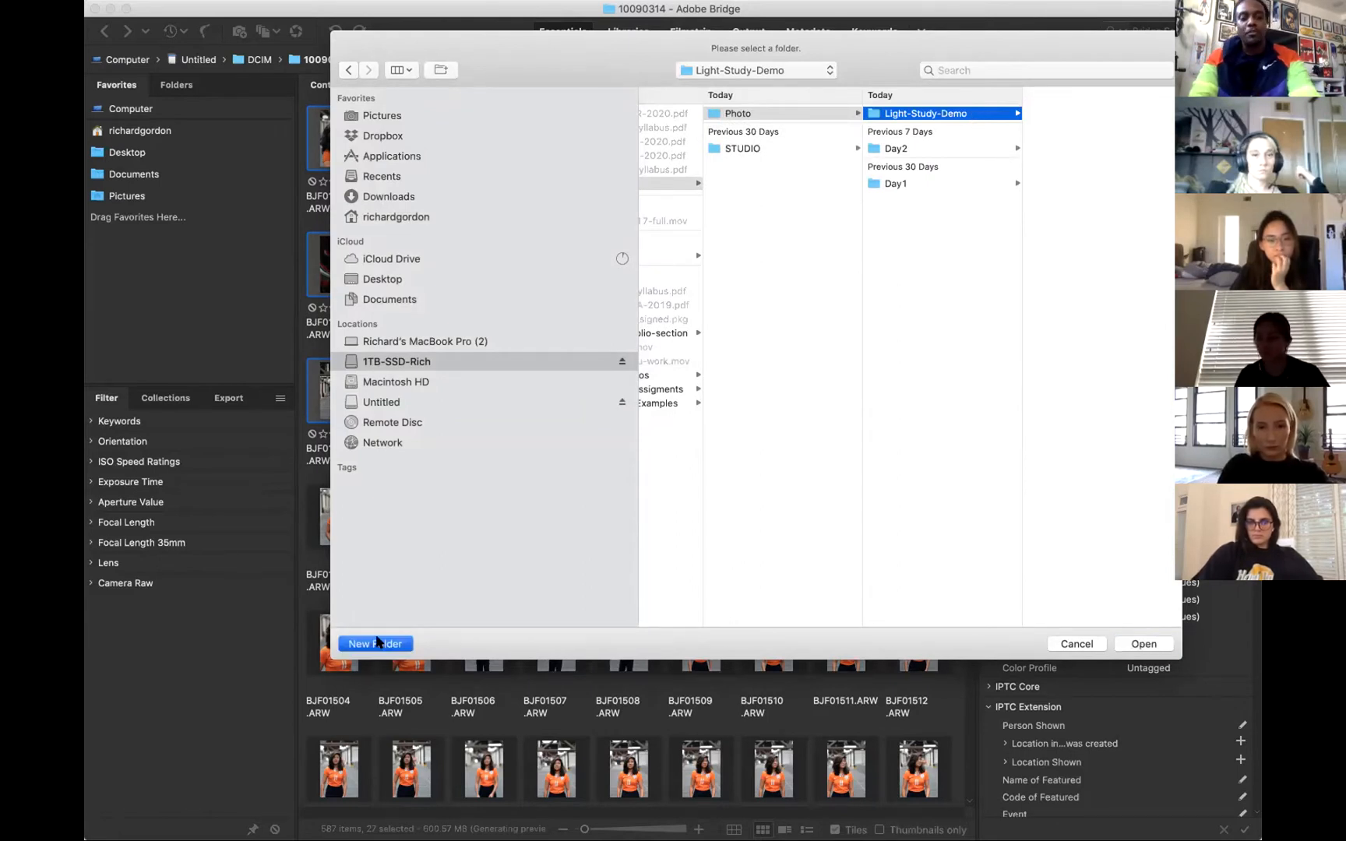
pyautogui.write('RAW')
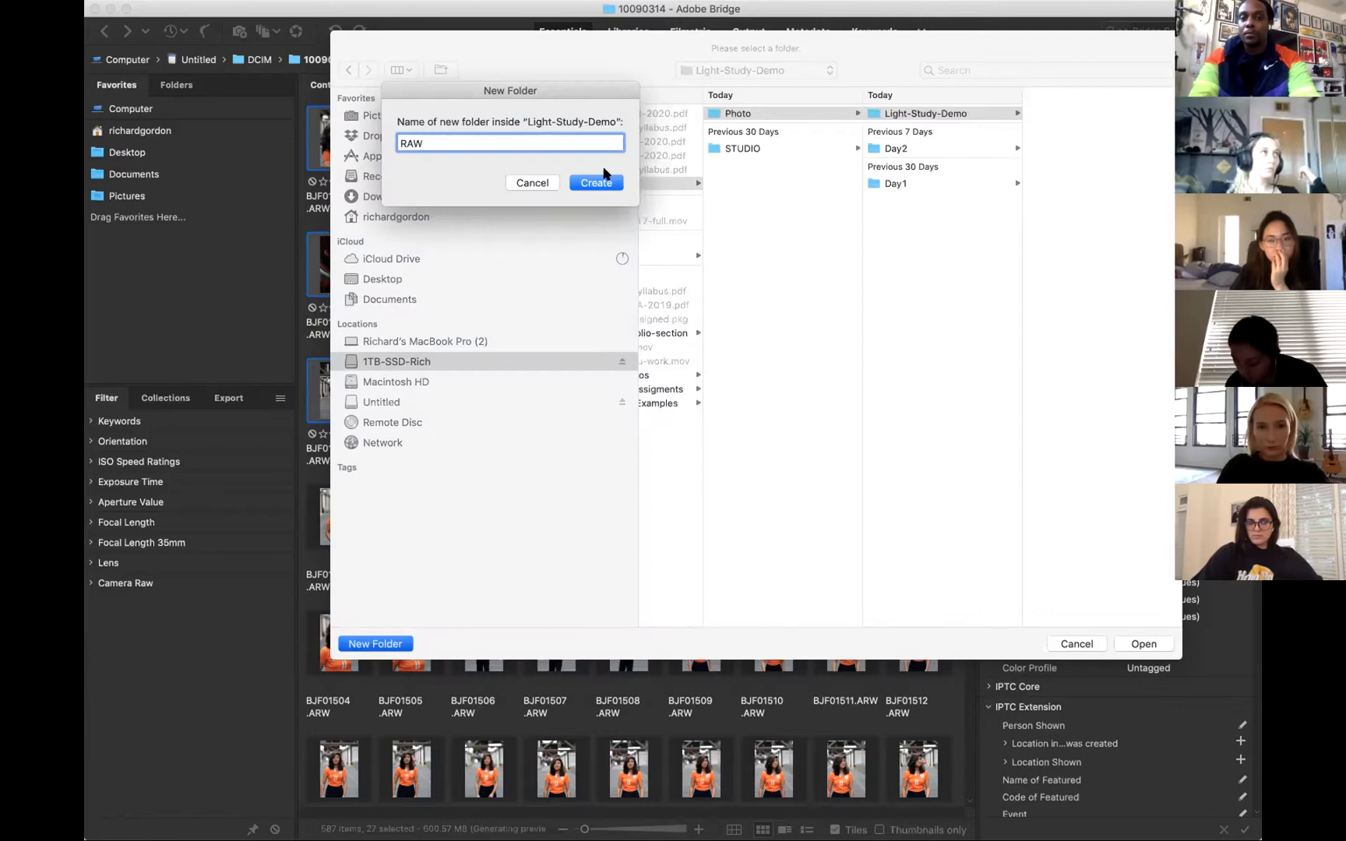
pyautogui.click(605, 180)
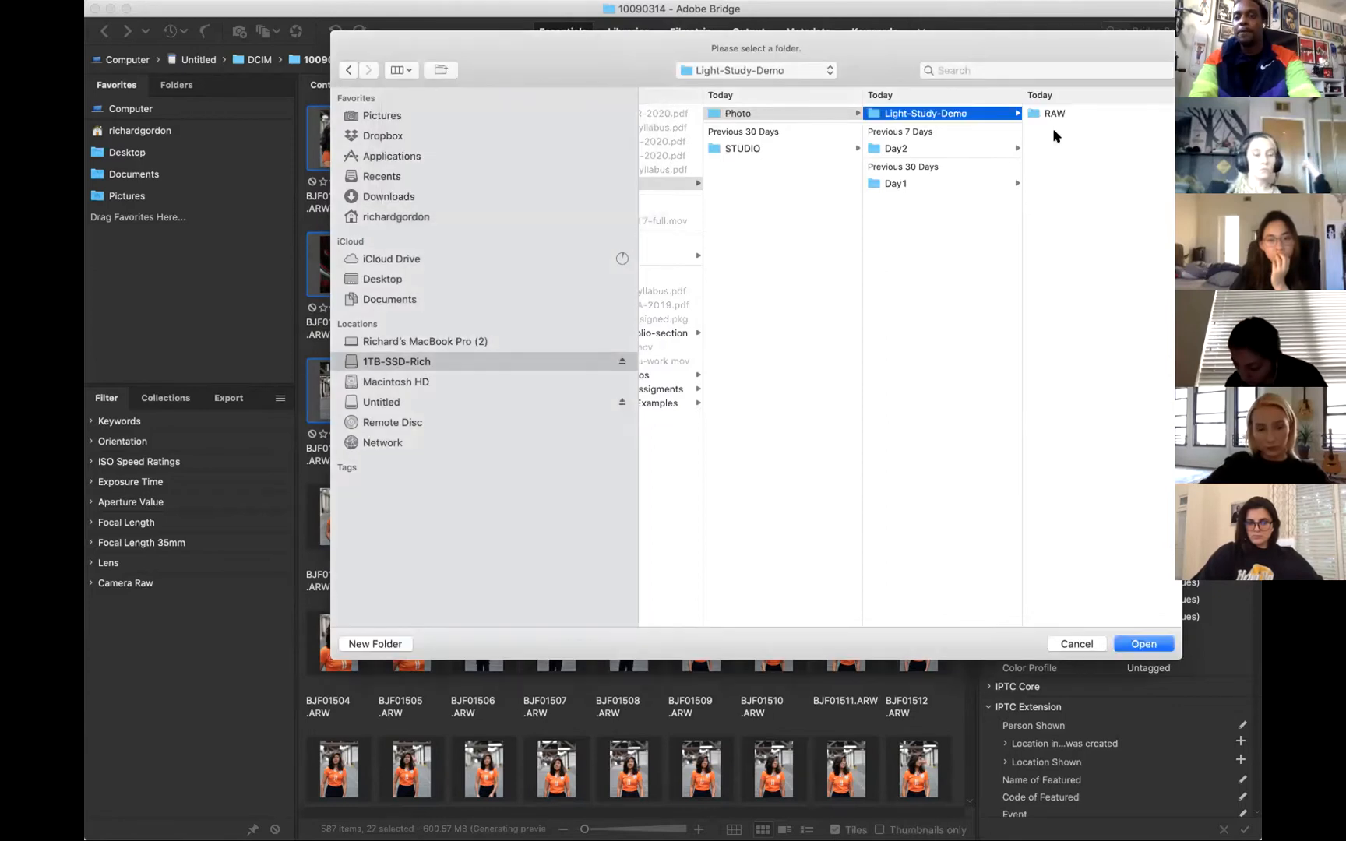
pyautogui.click(978, 114)
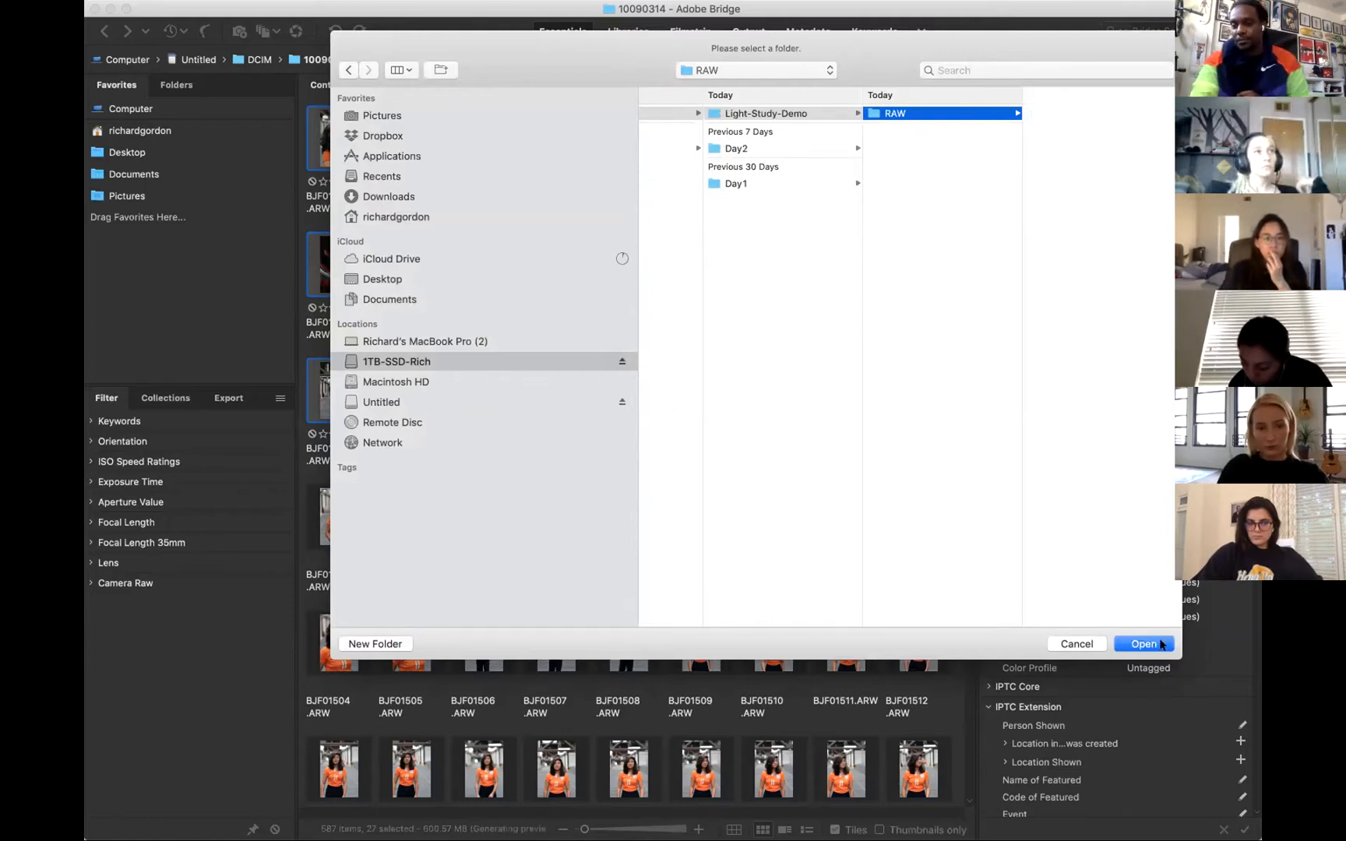
pyautogui.click(1161, 644)
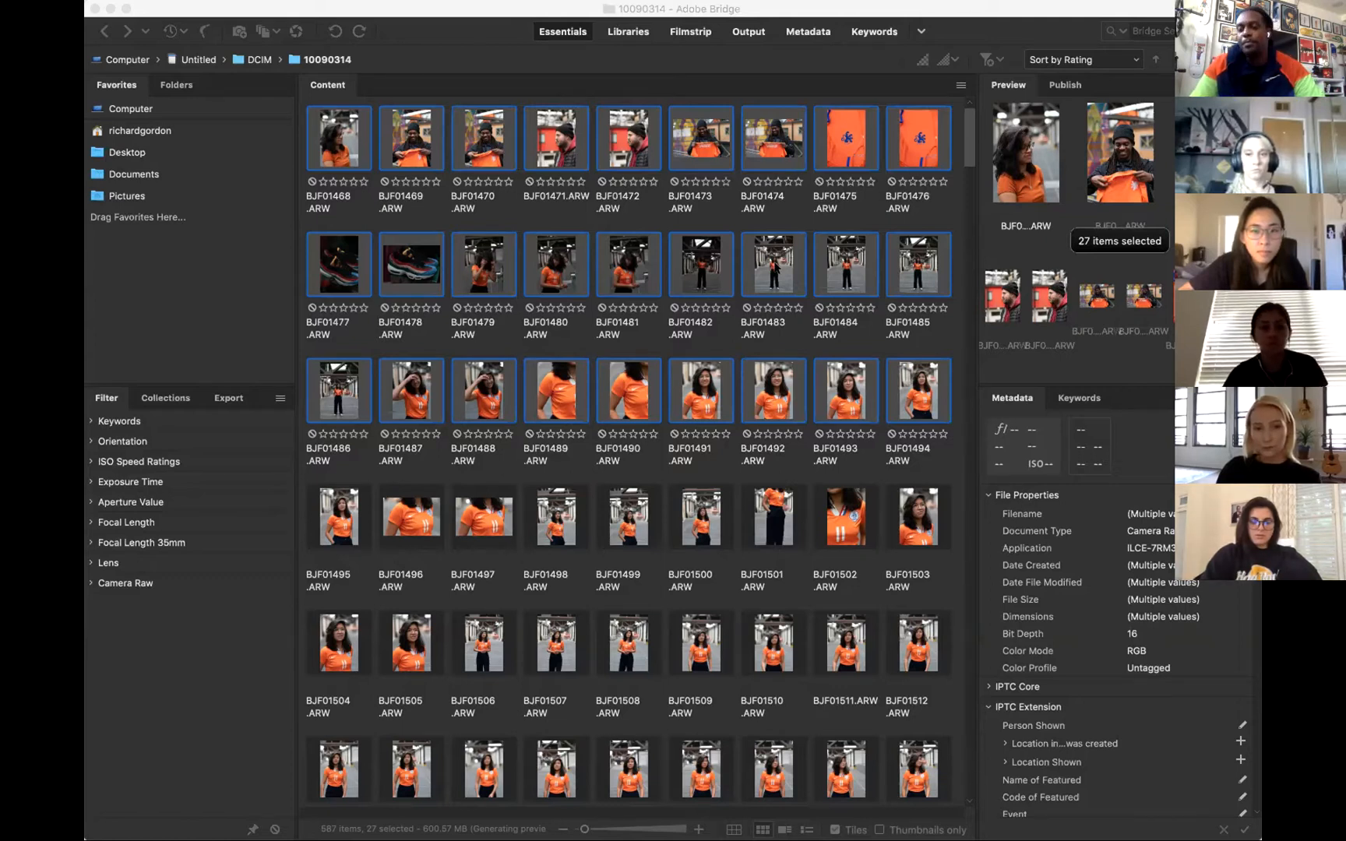
pyautogui.click(774, 263)
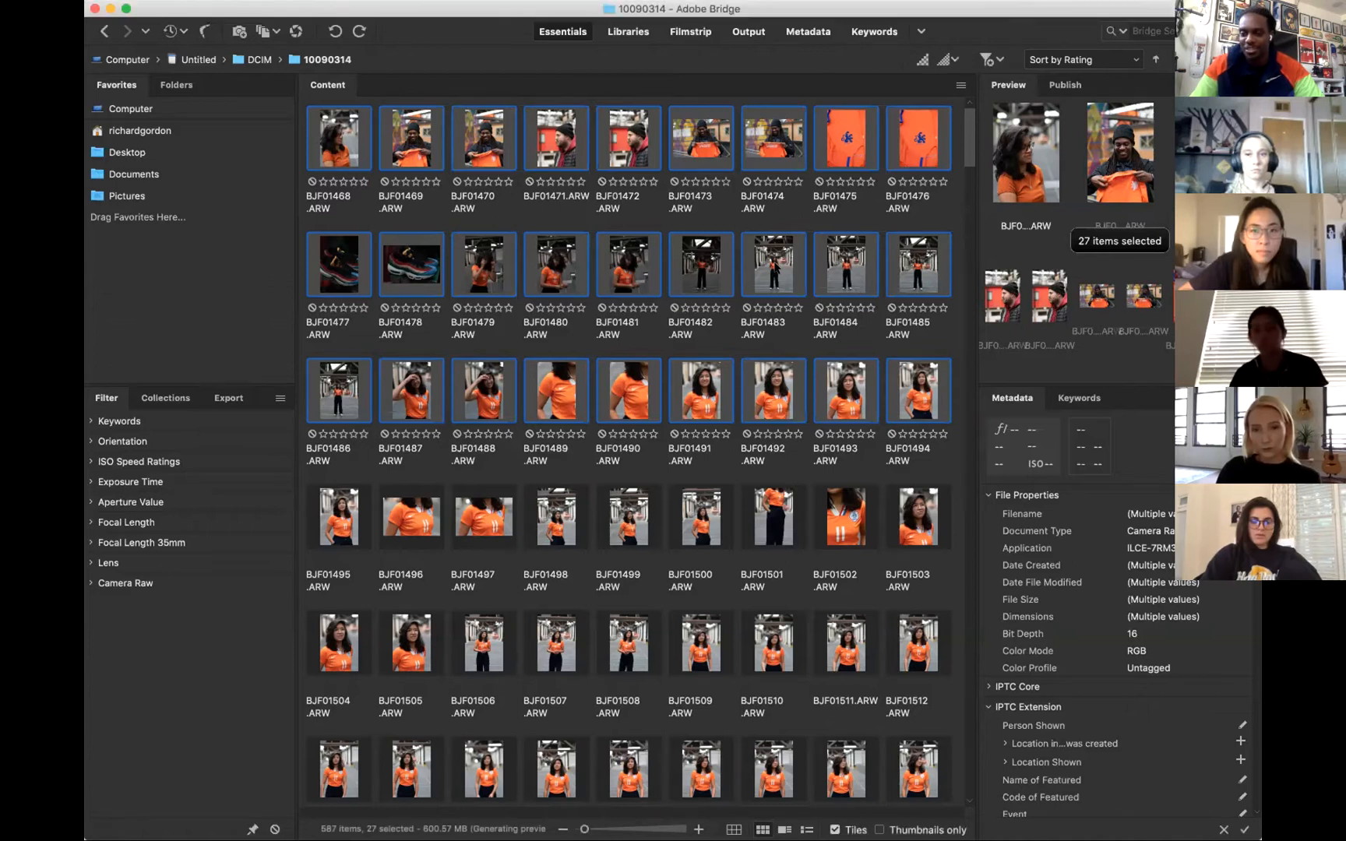
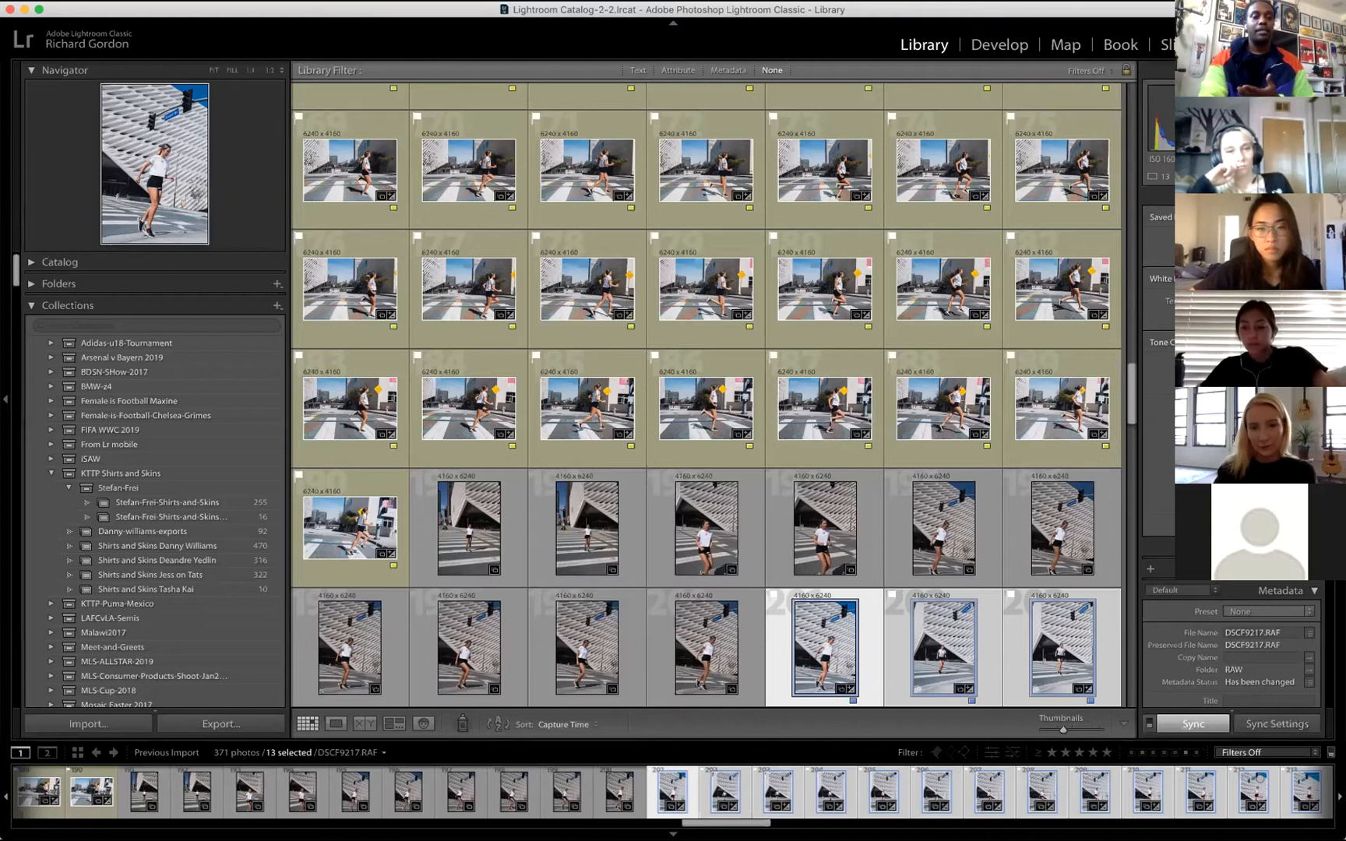
# Switch to Lightroom Classic and try hiding and restoring the side panels and the module picker.
pyautogui.click(5, 398)
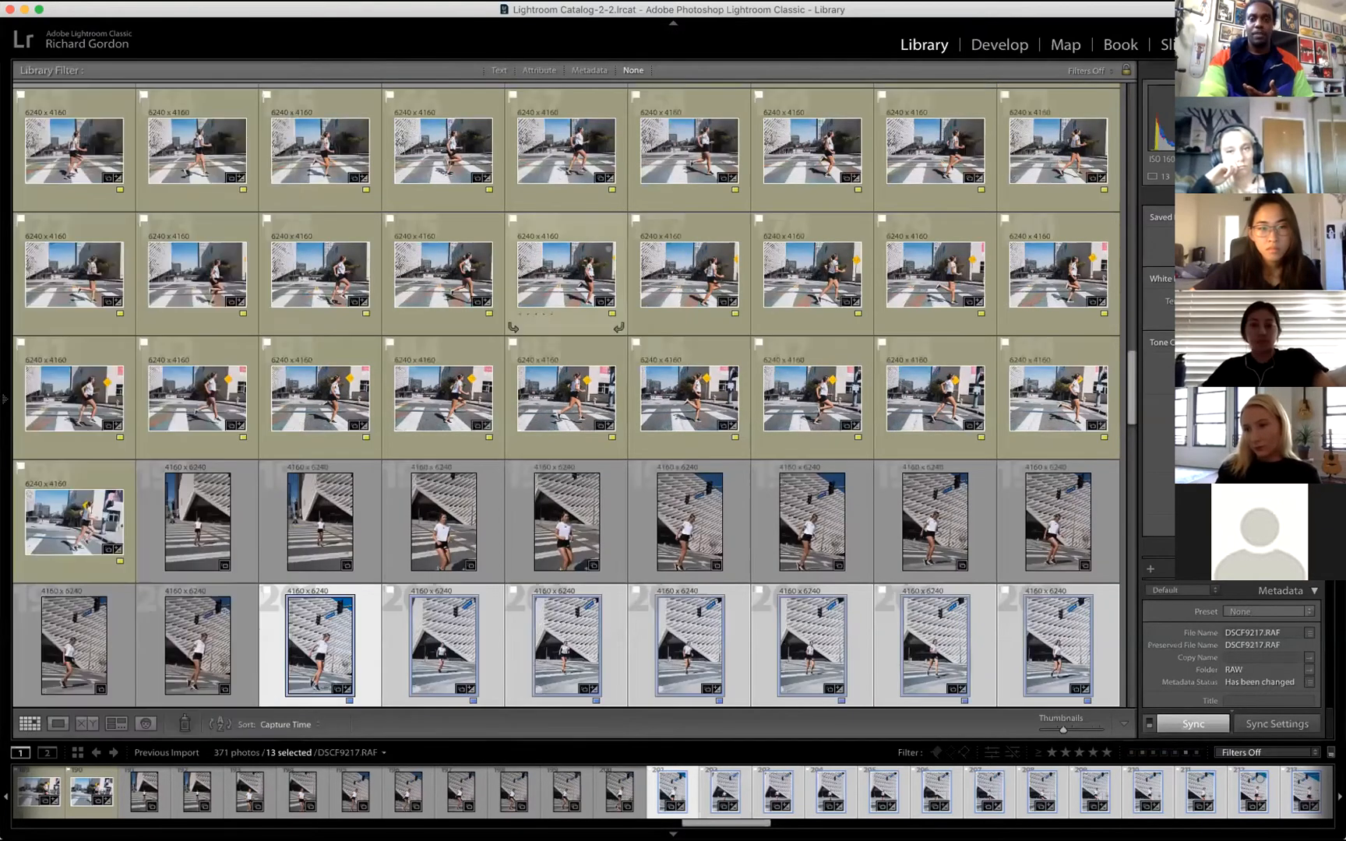
pyautogui.press('j')
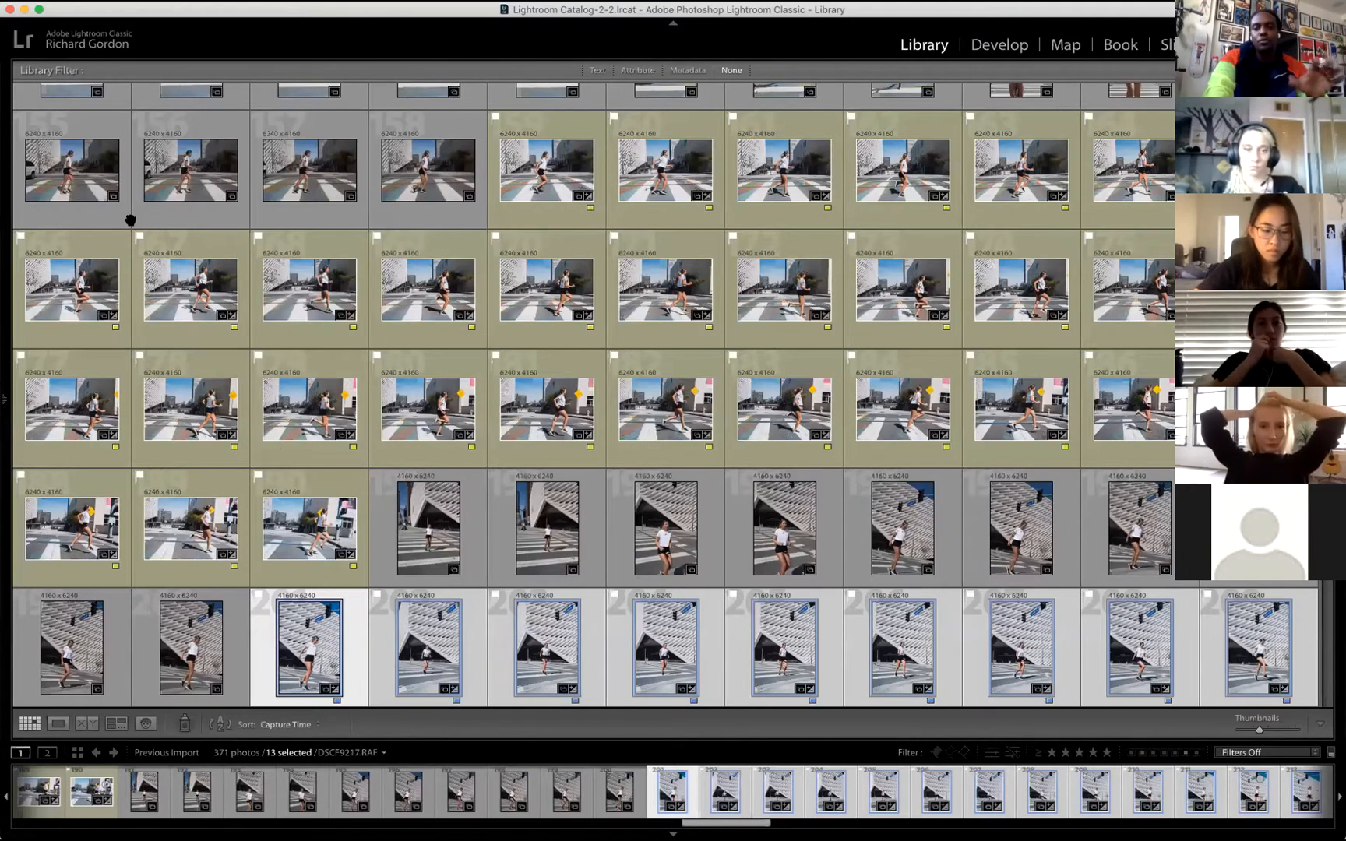
pyautogui.moveTo(1341, 195)
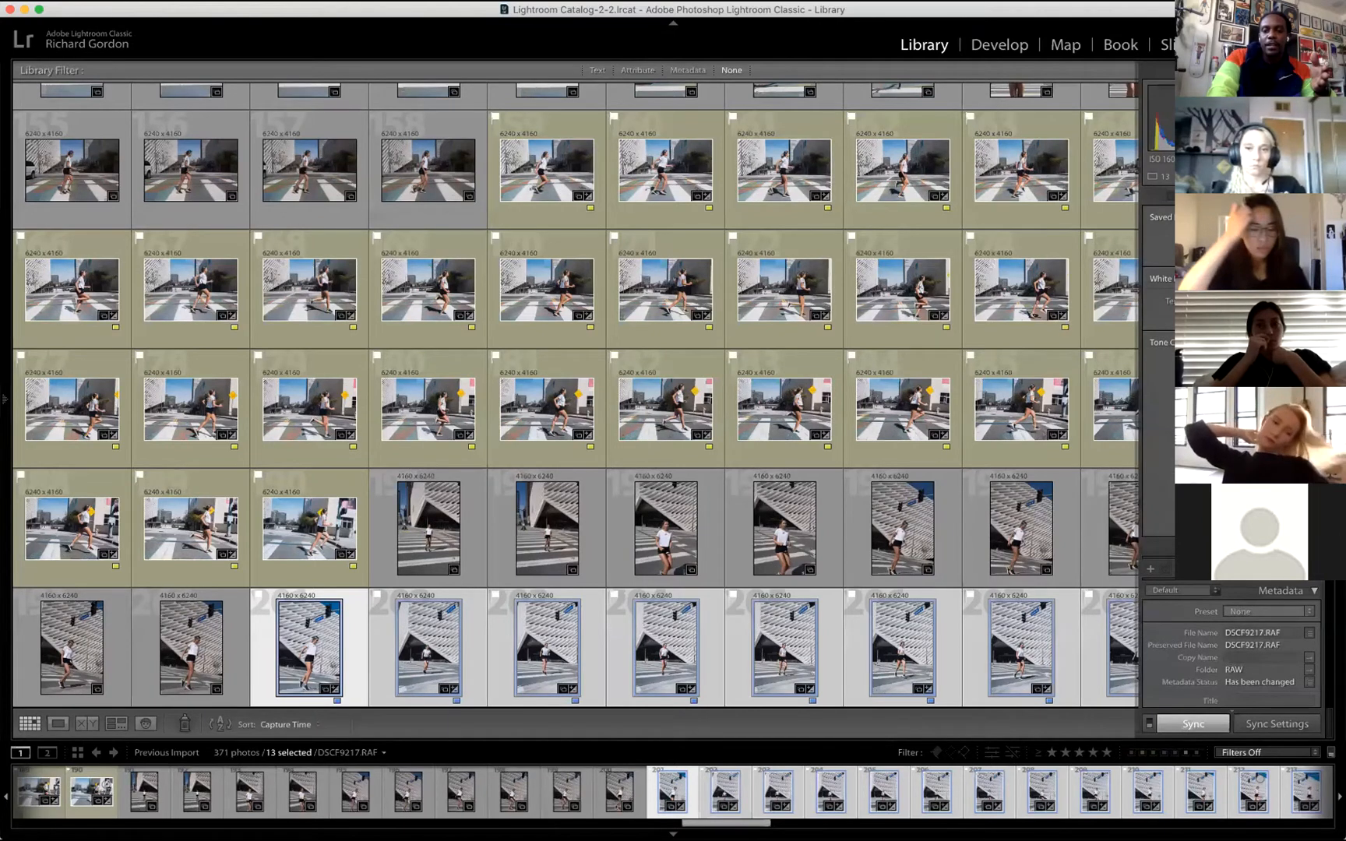
pyautogui.click(1340, 399)
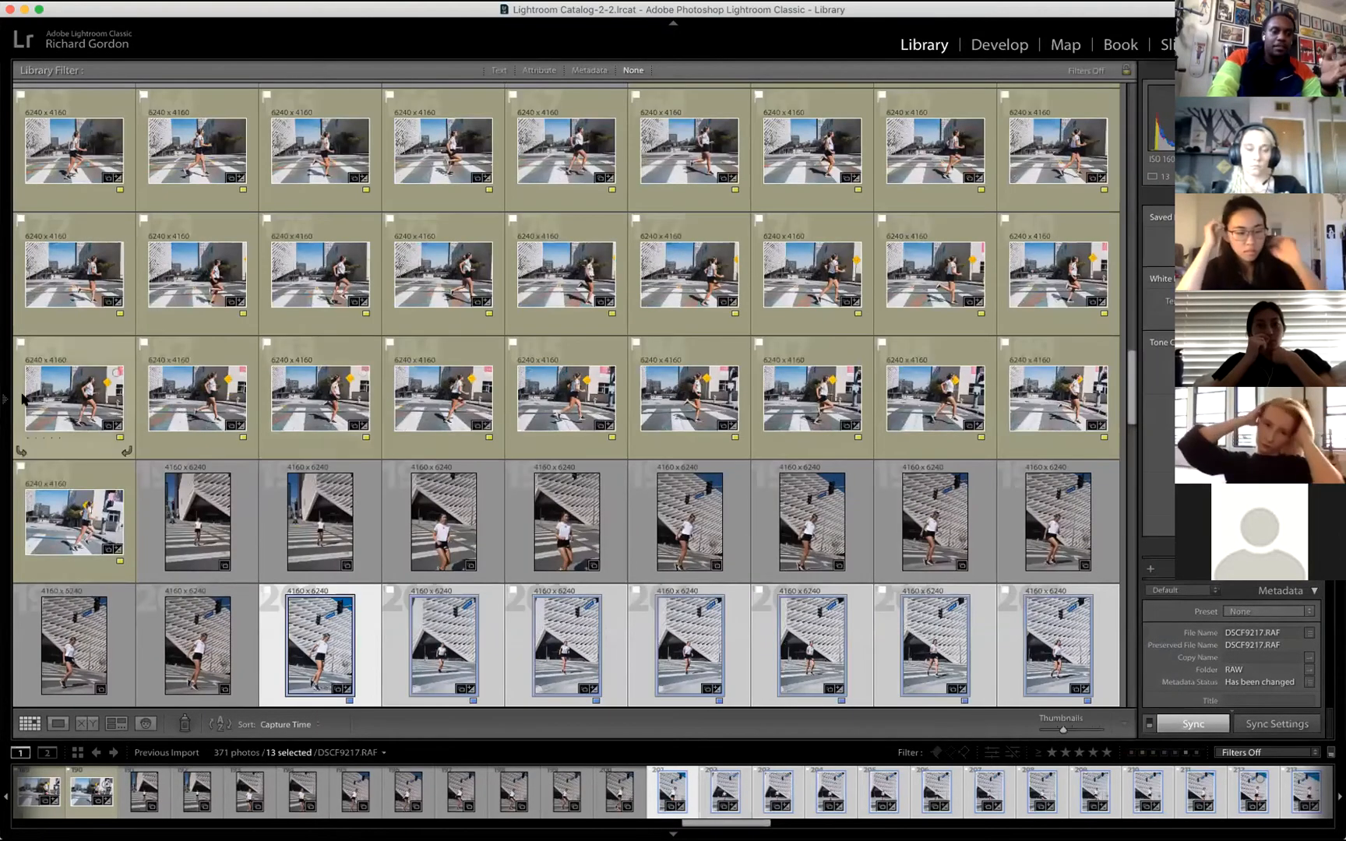
pyautogui.click(4, 399)
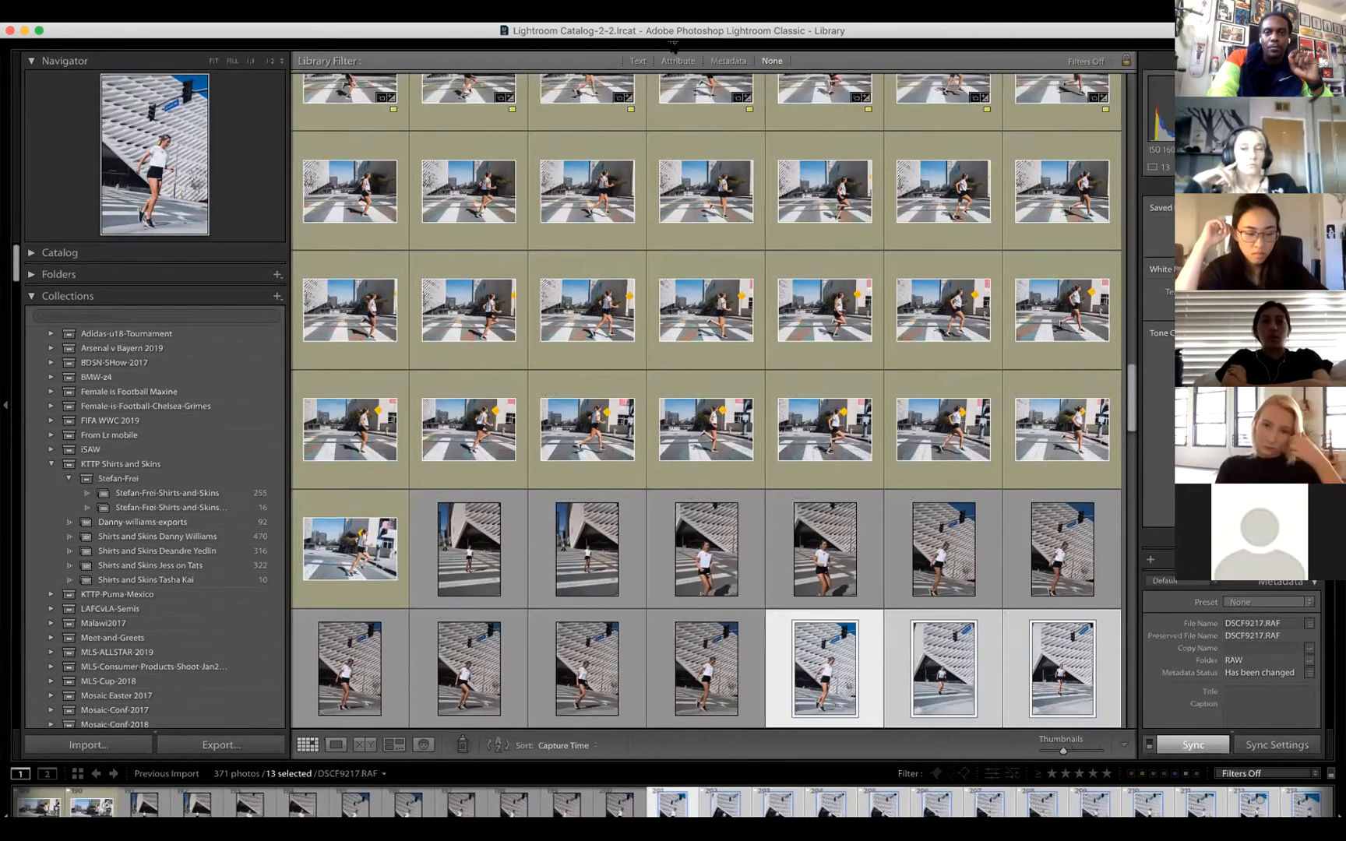
pyautogui.click(673, 44)
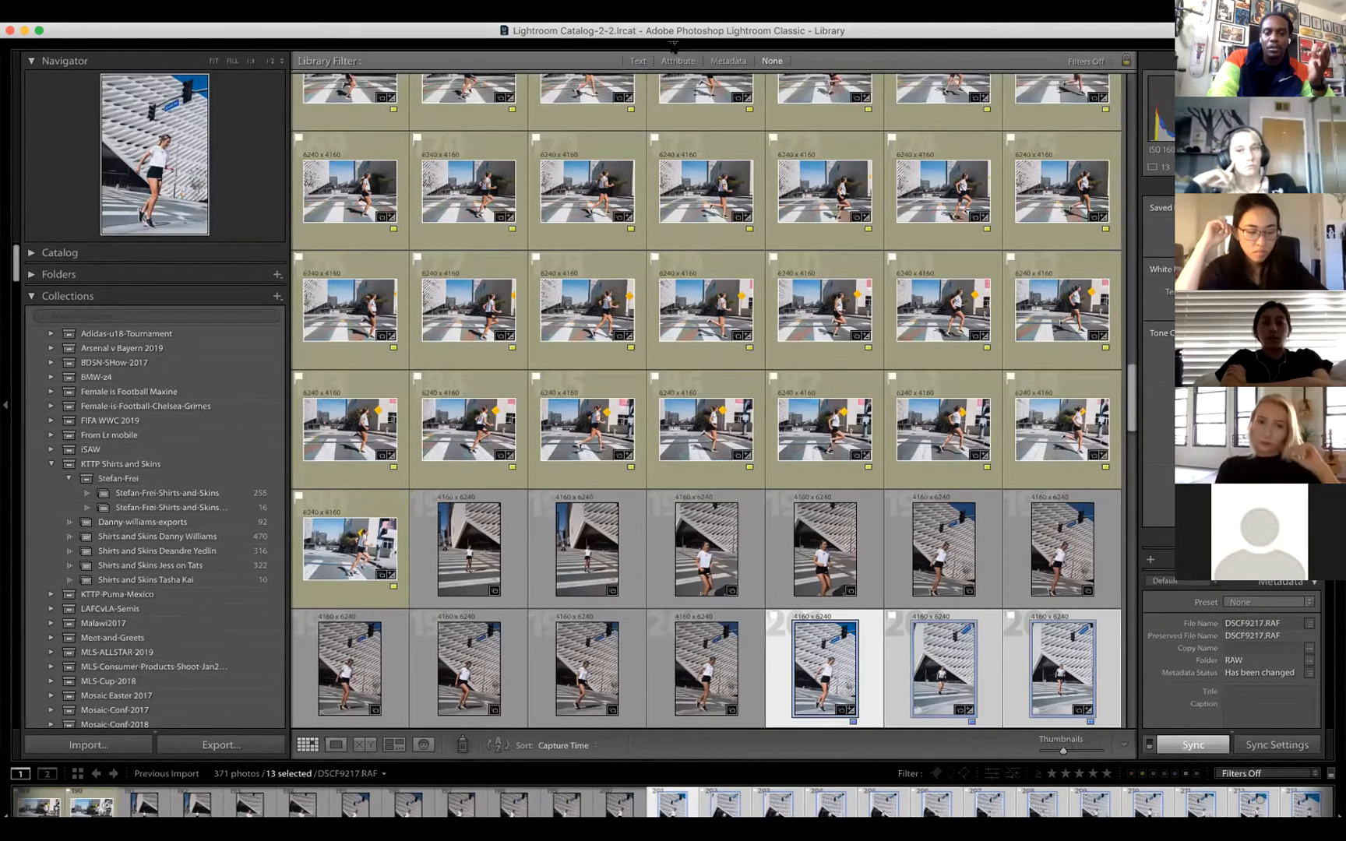
pyautogui.click(673, 44)
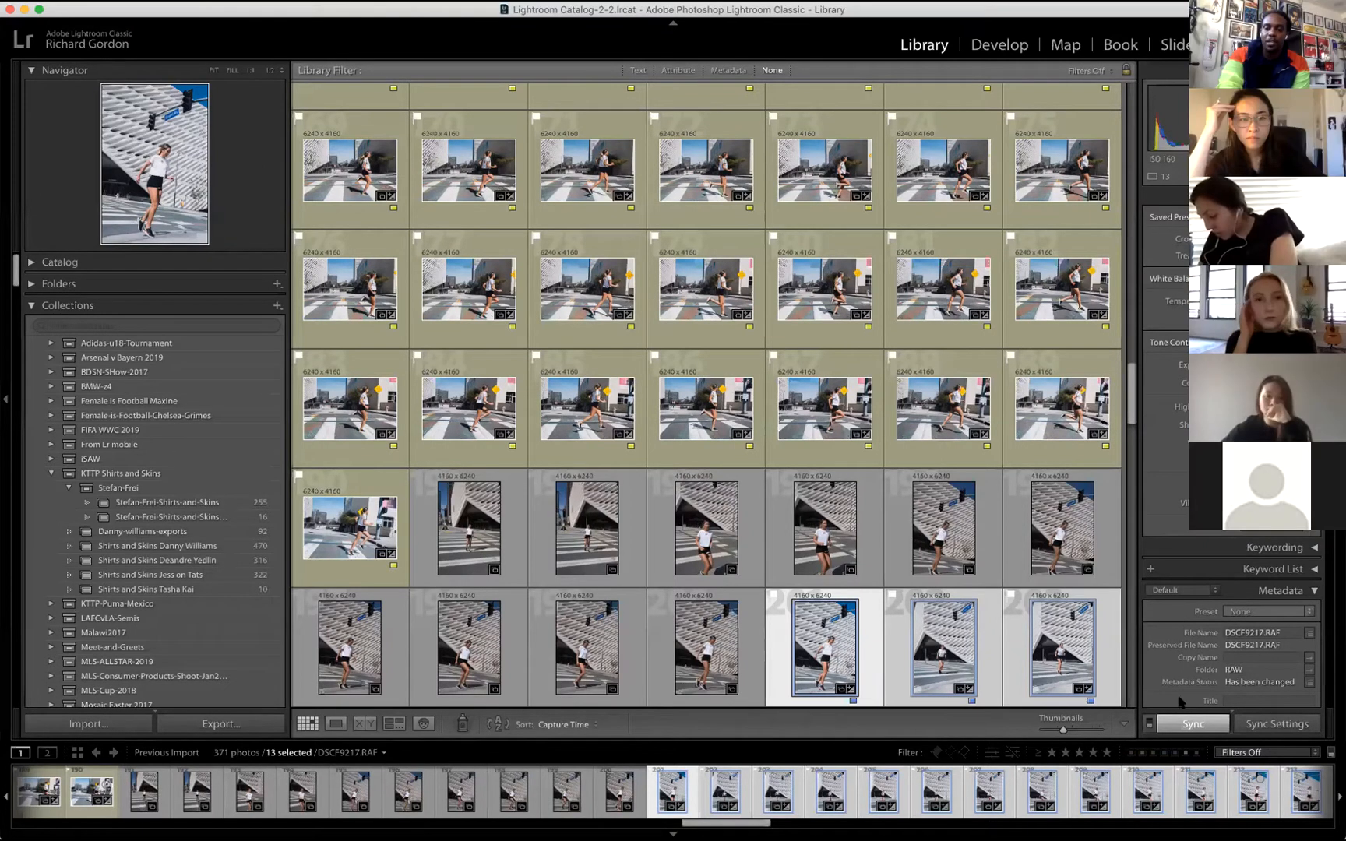
# Start an import with the RAW folder in FIDM > SPR-2020 > Photo > Light-Study-Demo on the 1TB SSD drive as the source.
pyautogui.click(108, 727)
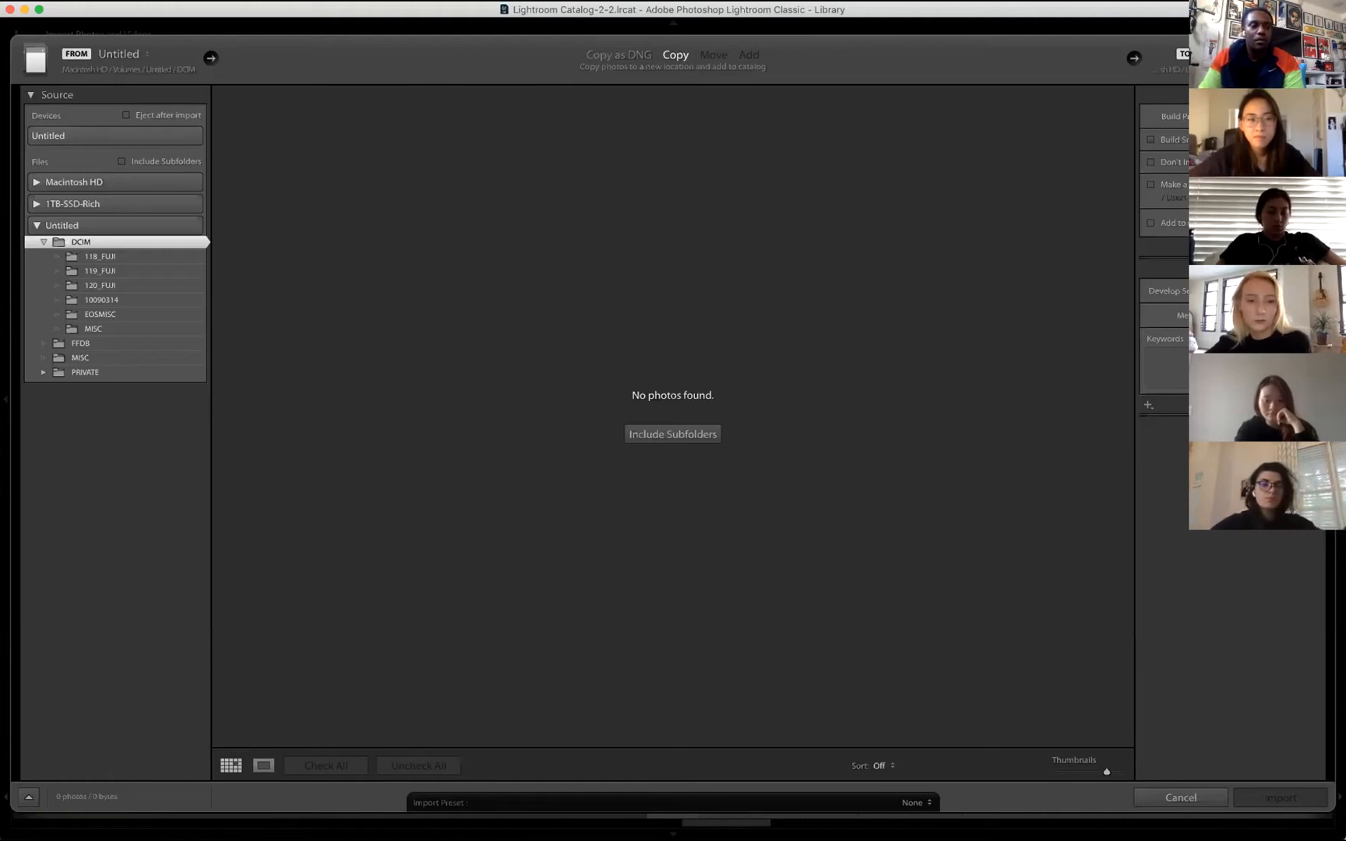
pyautogui.click(37, 225)
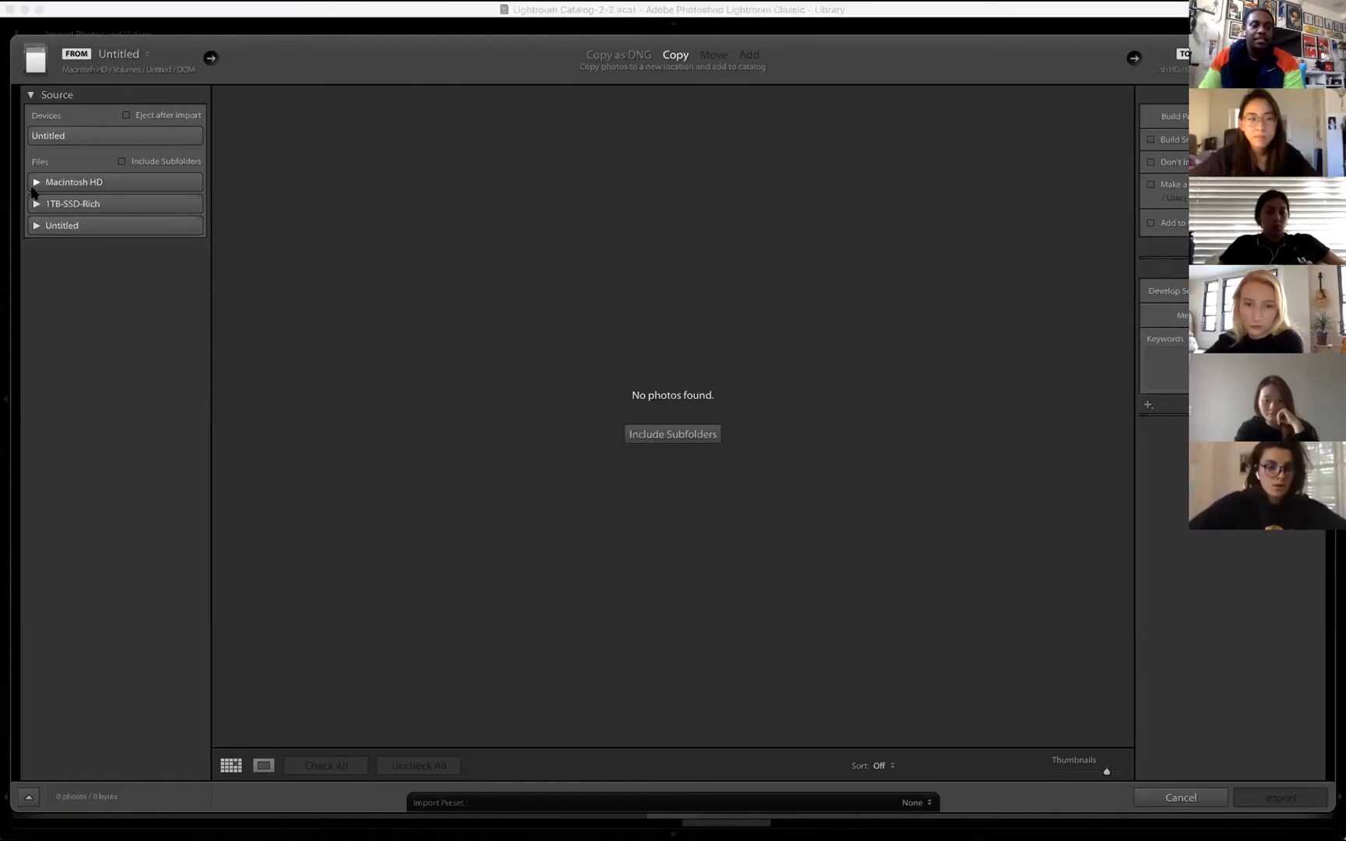
pyautogui.click(35, 205)
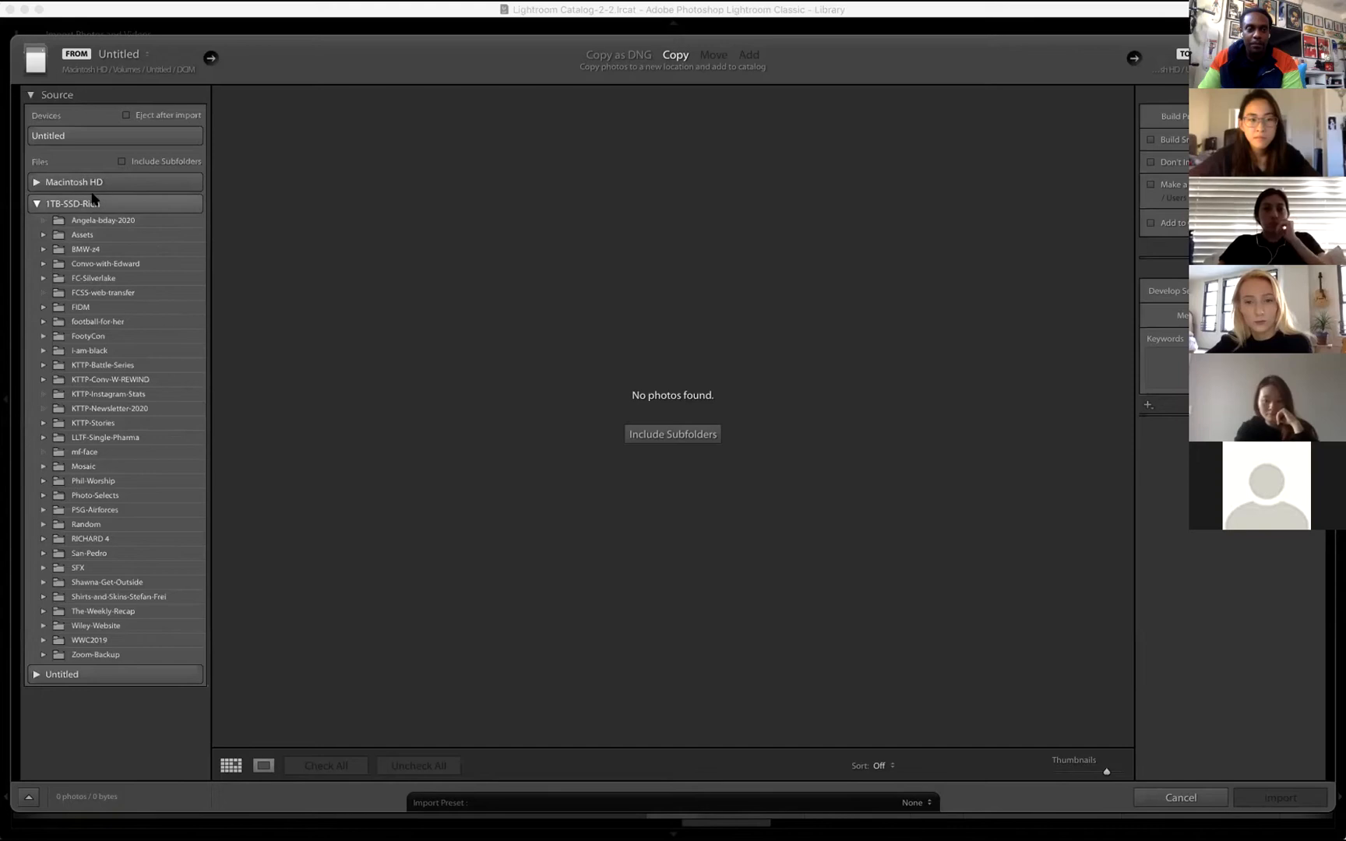
pyautogui.click(42, 308)
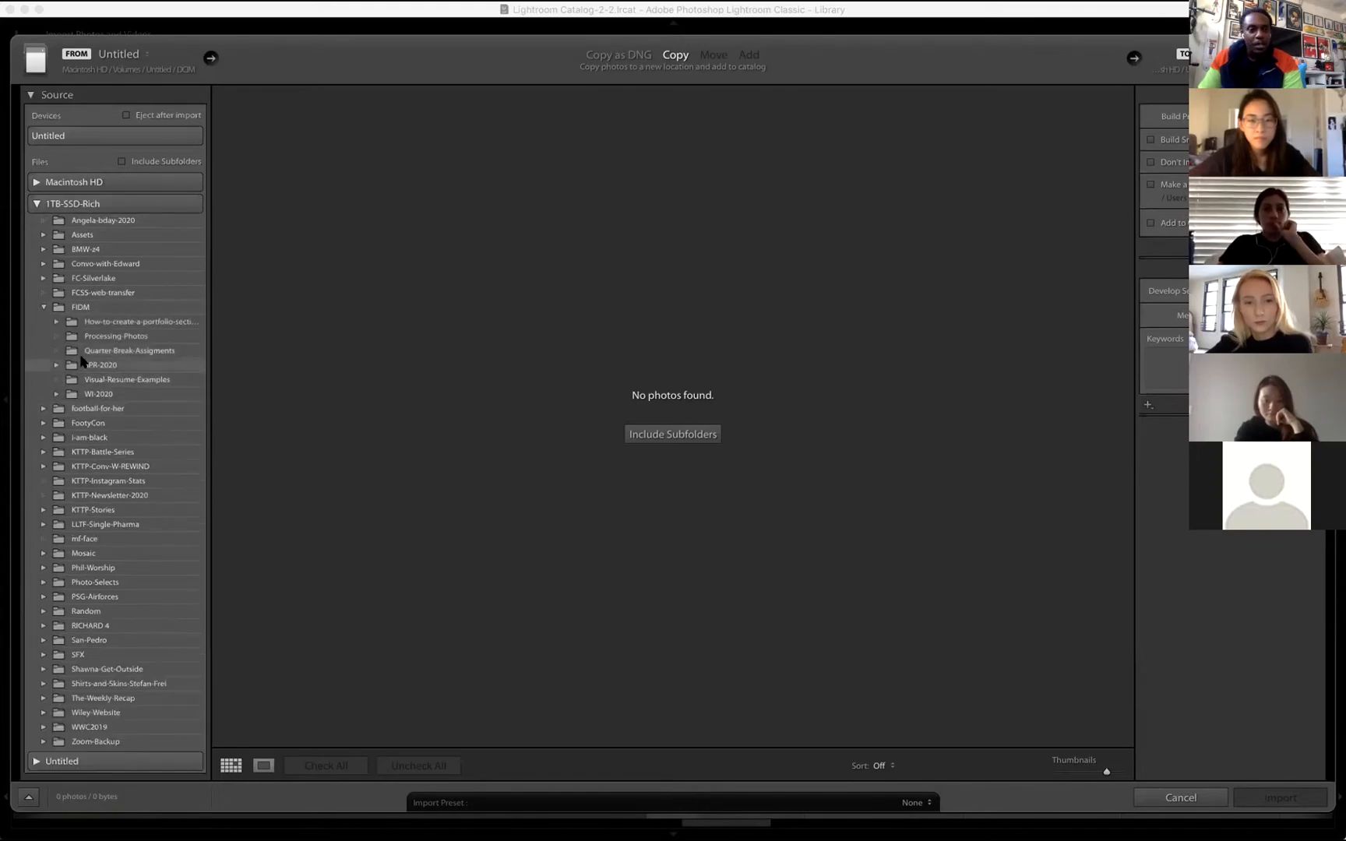
pyautogui.click(63, 364)
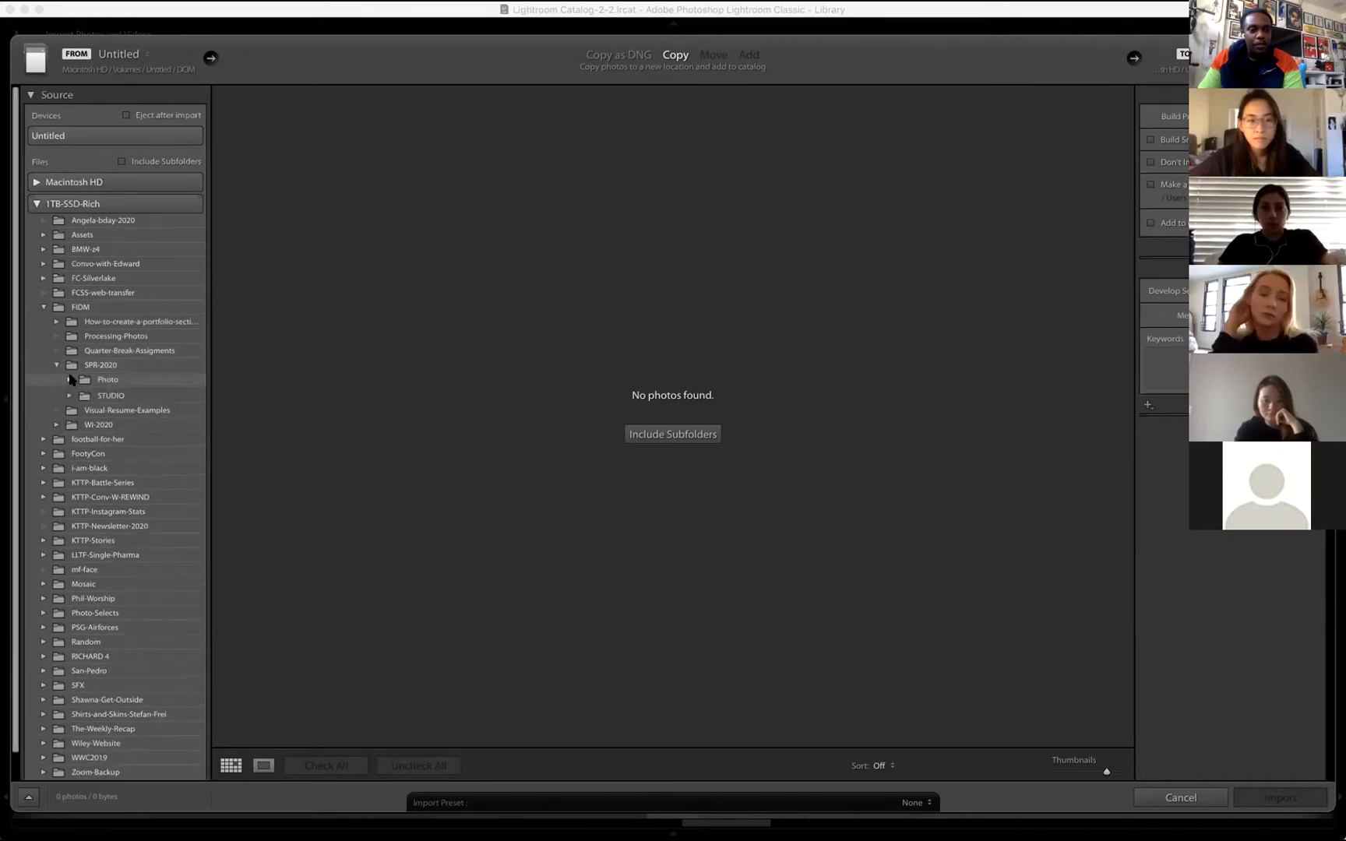
pyautogui.click(70, 380)
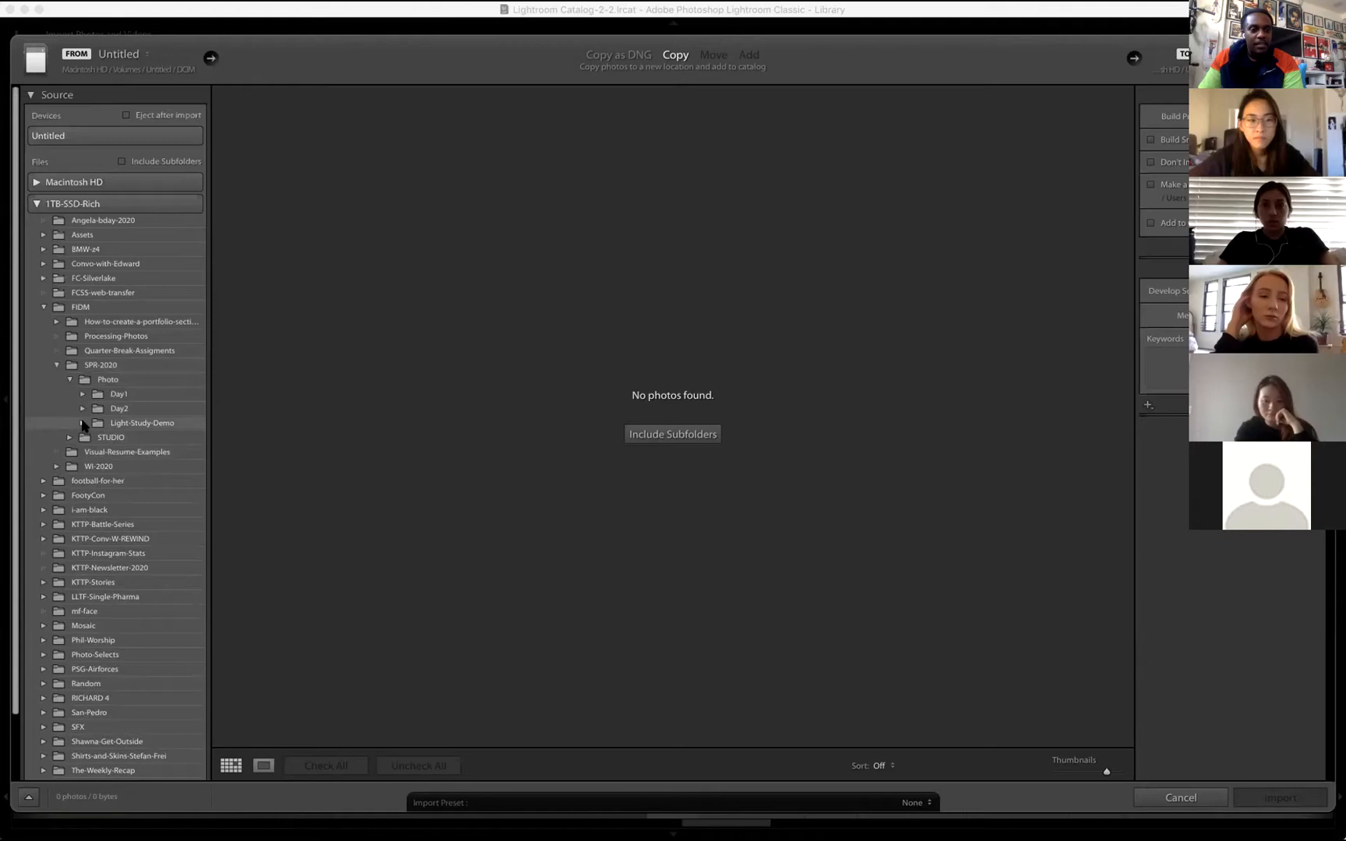
pyautogui.click(84, 423)
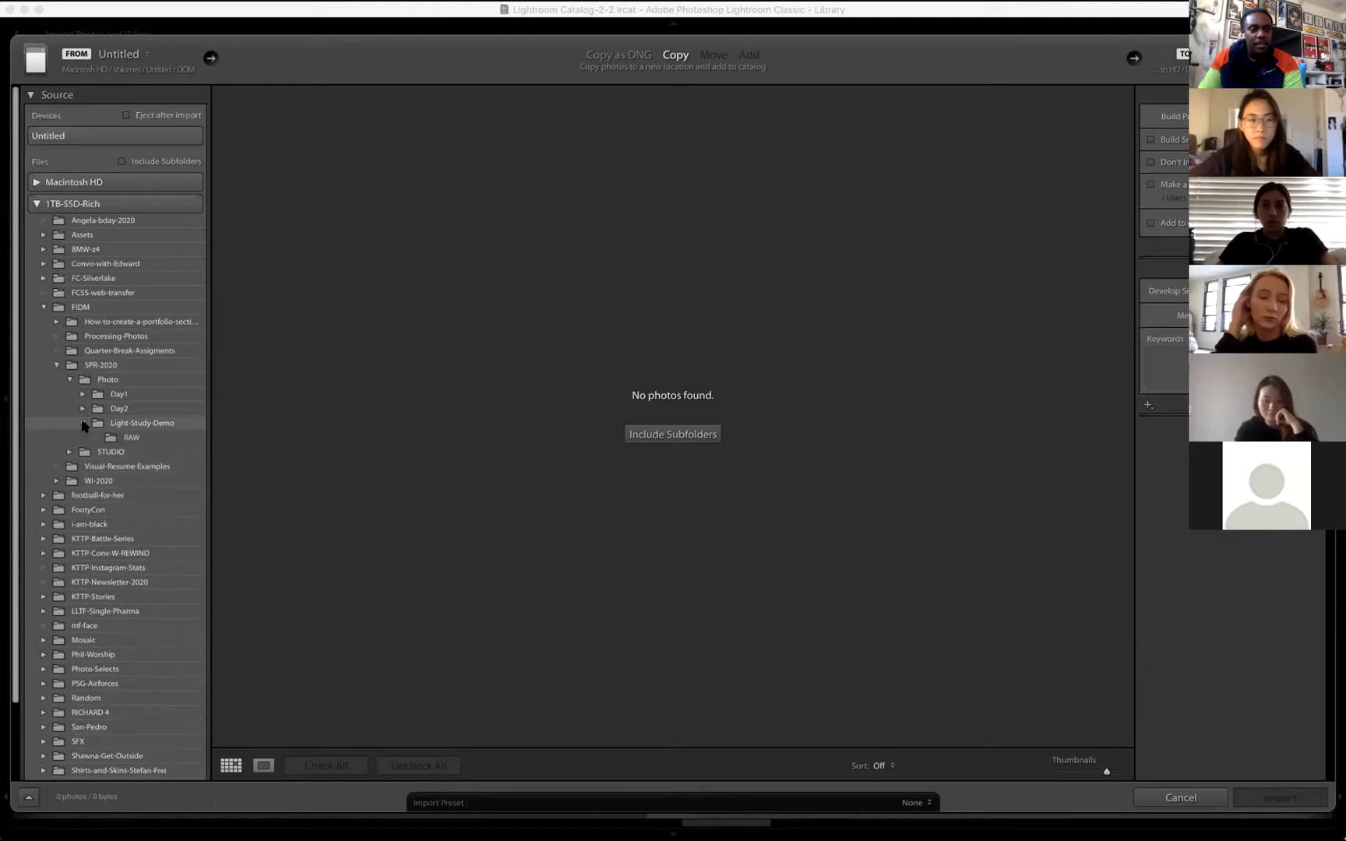
pyautogui.click(125, 438)
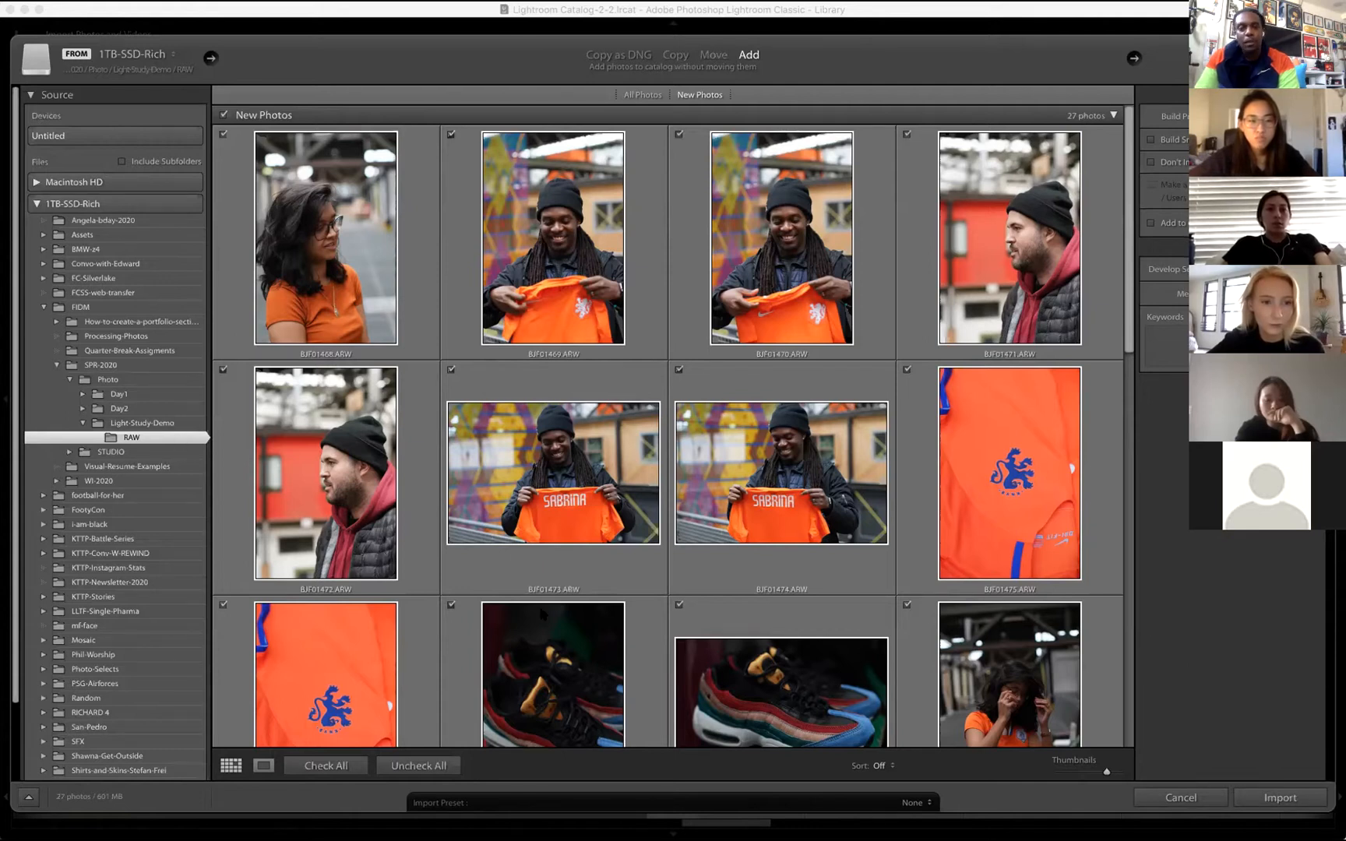
# Look through all photos offered for import and collapse and re-expand the file handling options.
pyautogui.scroll(-5, 545, 615)
pyautogui.scroll(-4, 542, 614)
pyautogui.scroll(-4, 542, 614)
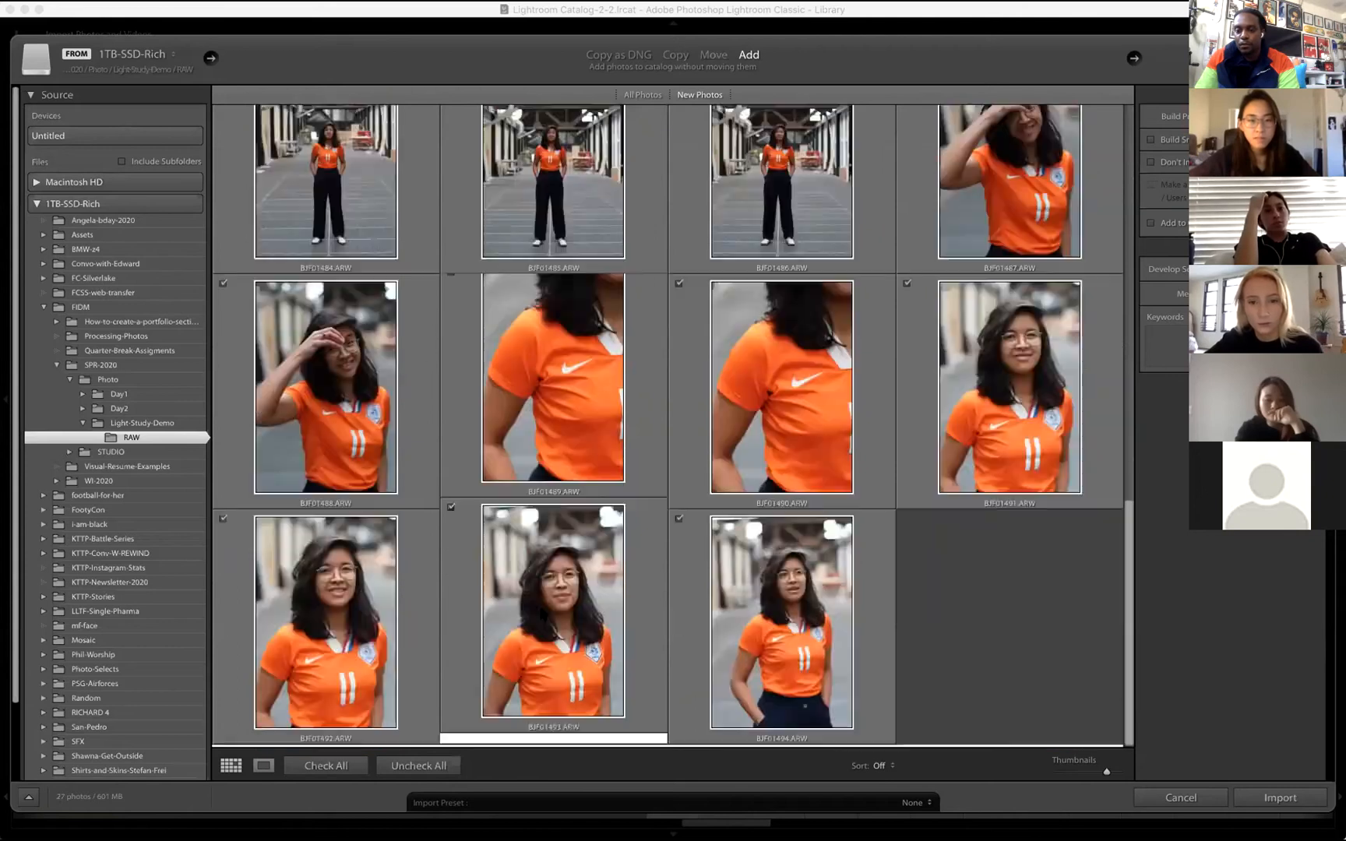
pyautogui.scroll(12, 542, 614)
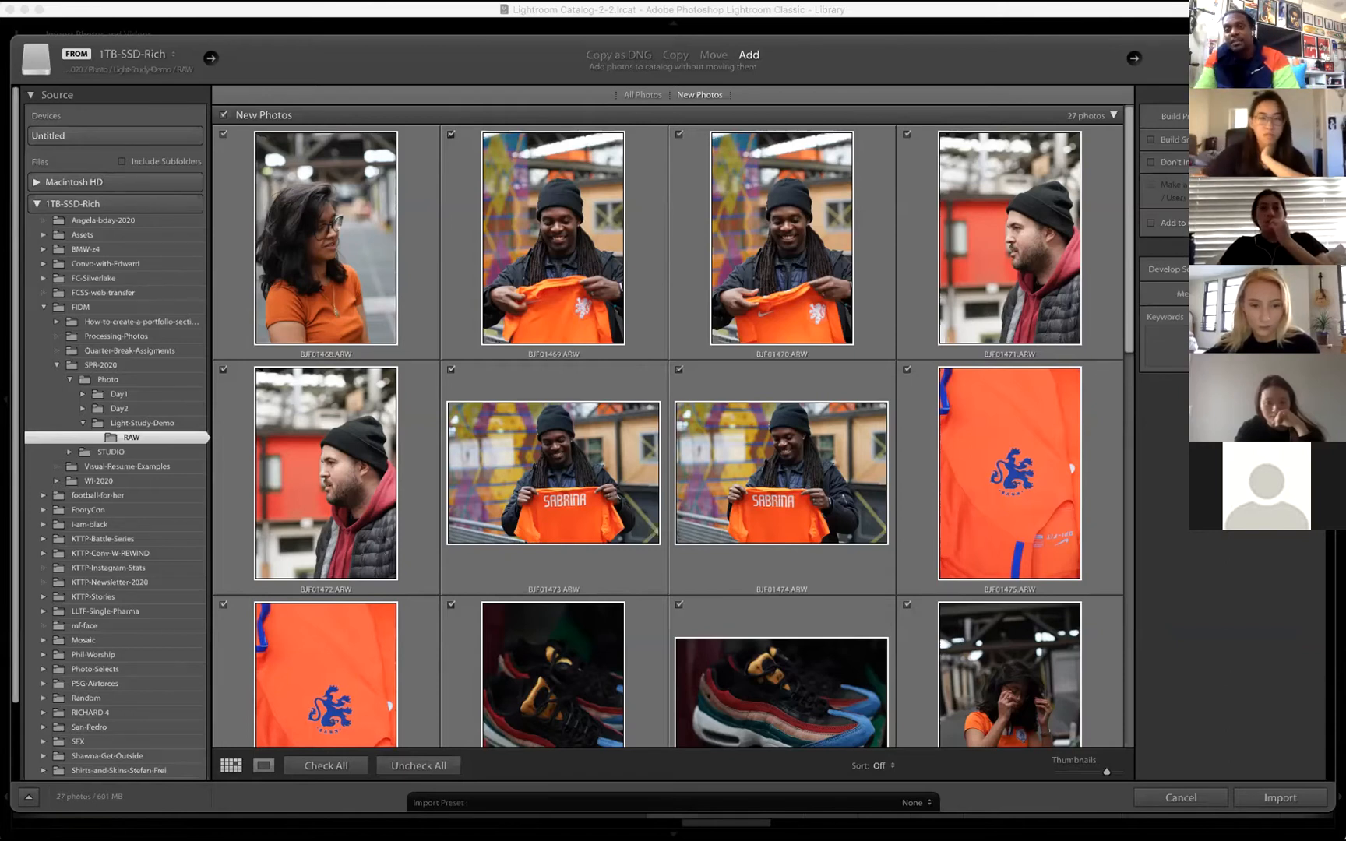
pyautogui.click(1315, 95)
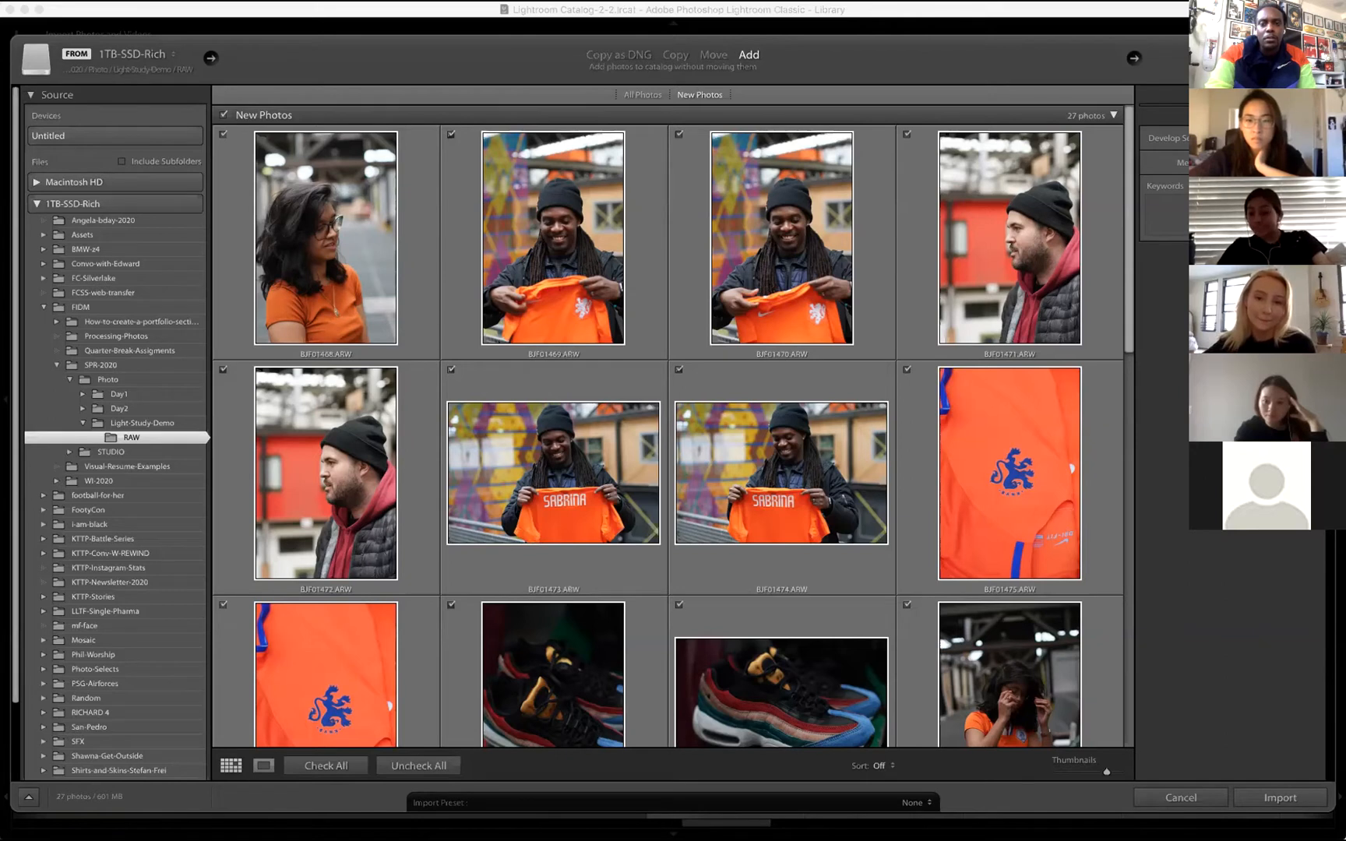
pyautogui.click(1314, 95)
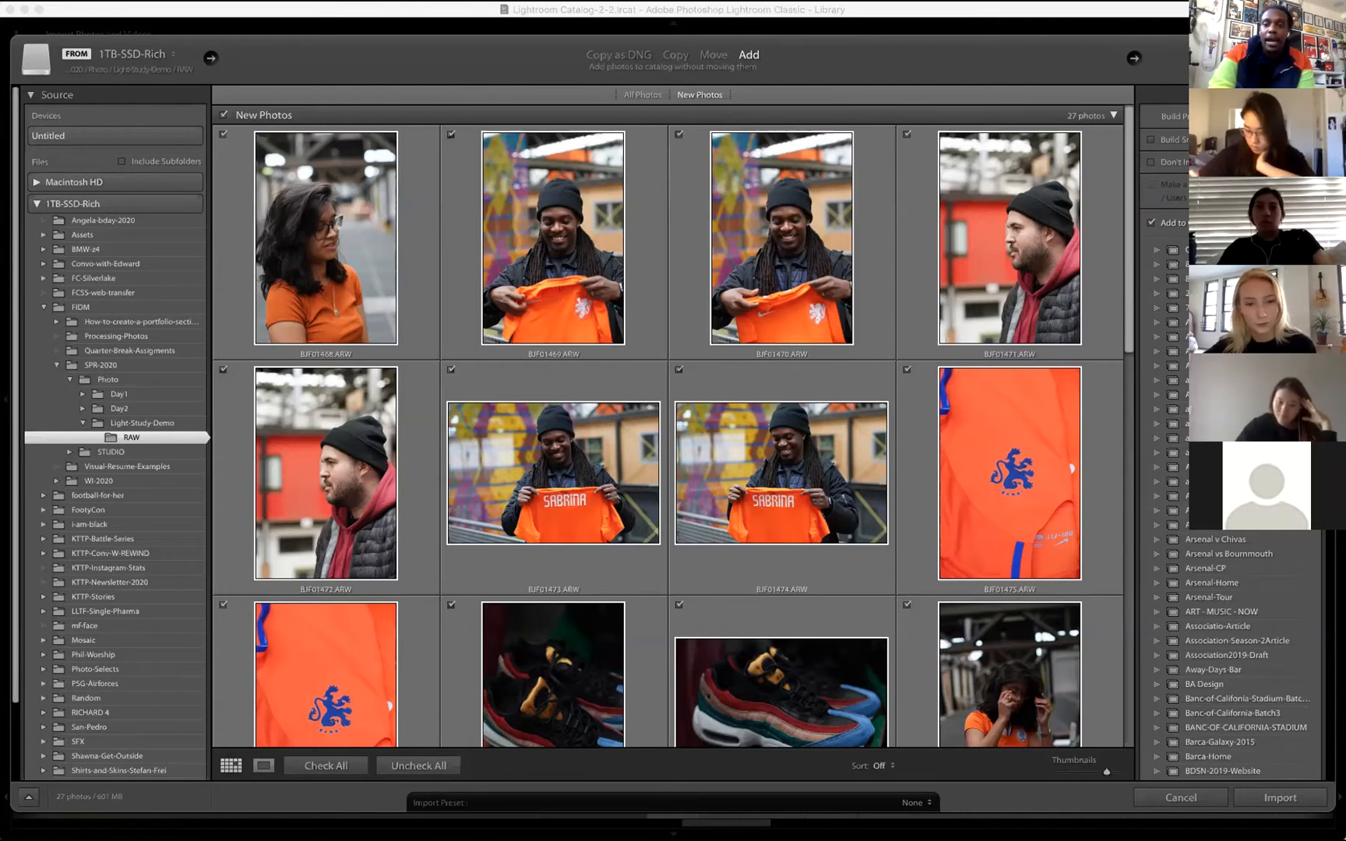
# Create a collection named Light Study Spring 2020 for the incoming photos and import them into it.
pyautogui.click(1151, 224)
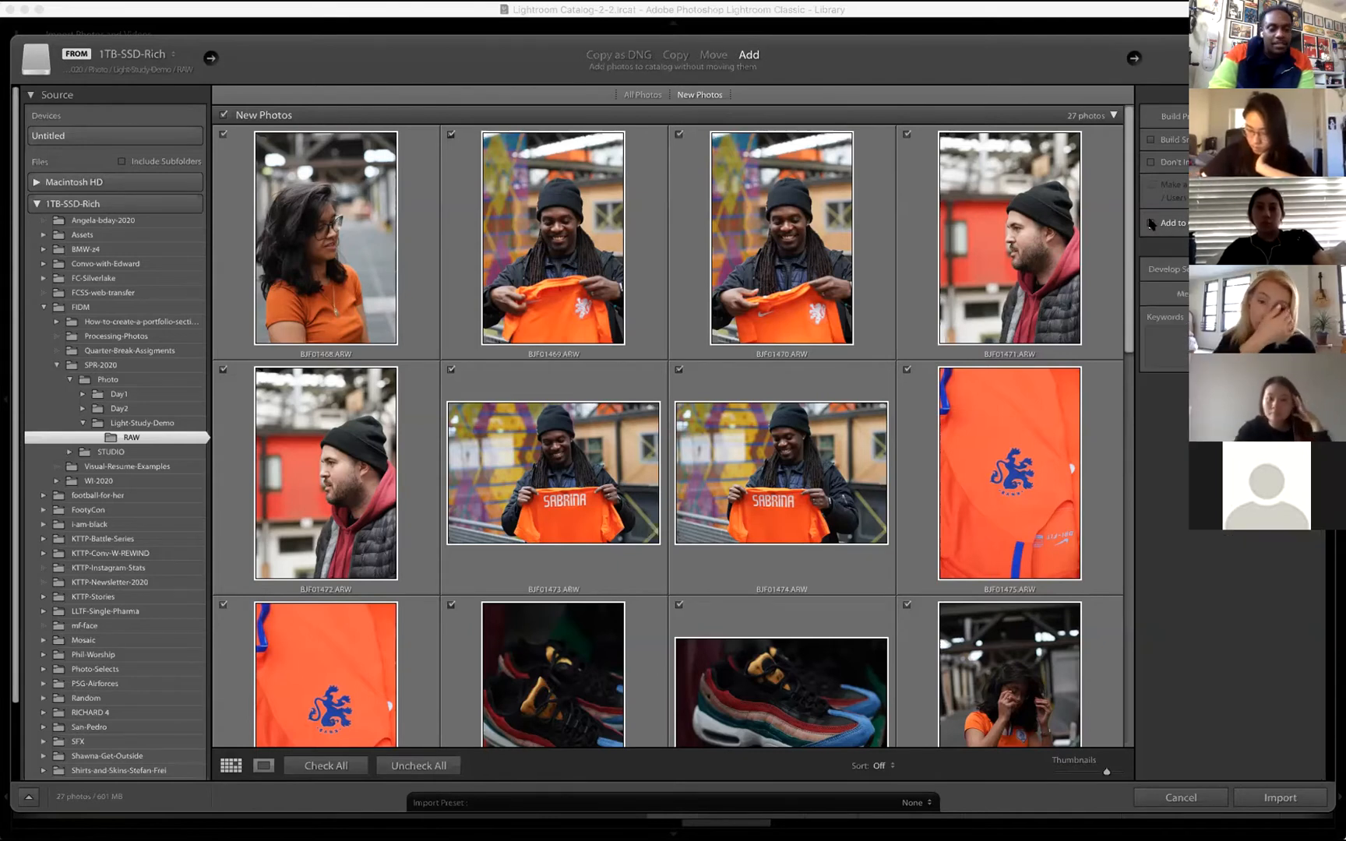
pyautogui.click(1151, 223)
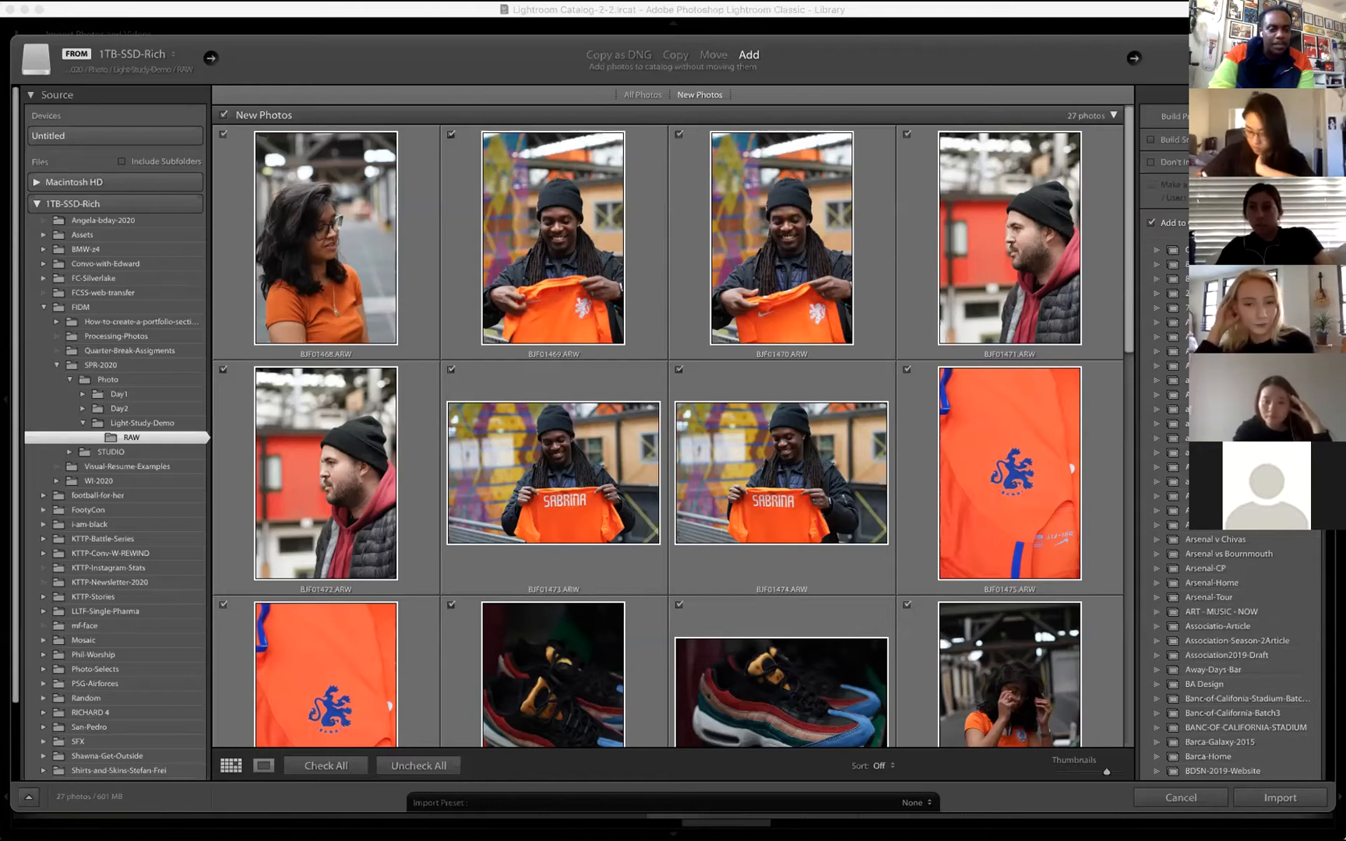
pyautogui.click(1313, 223)
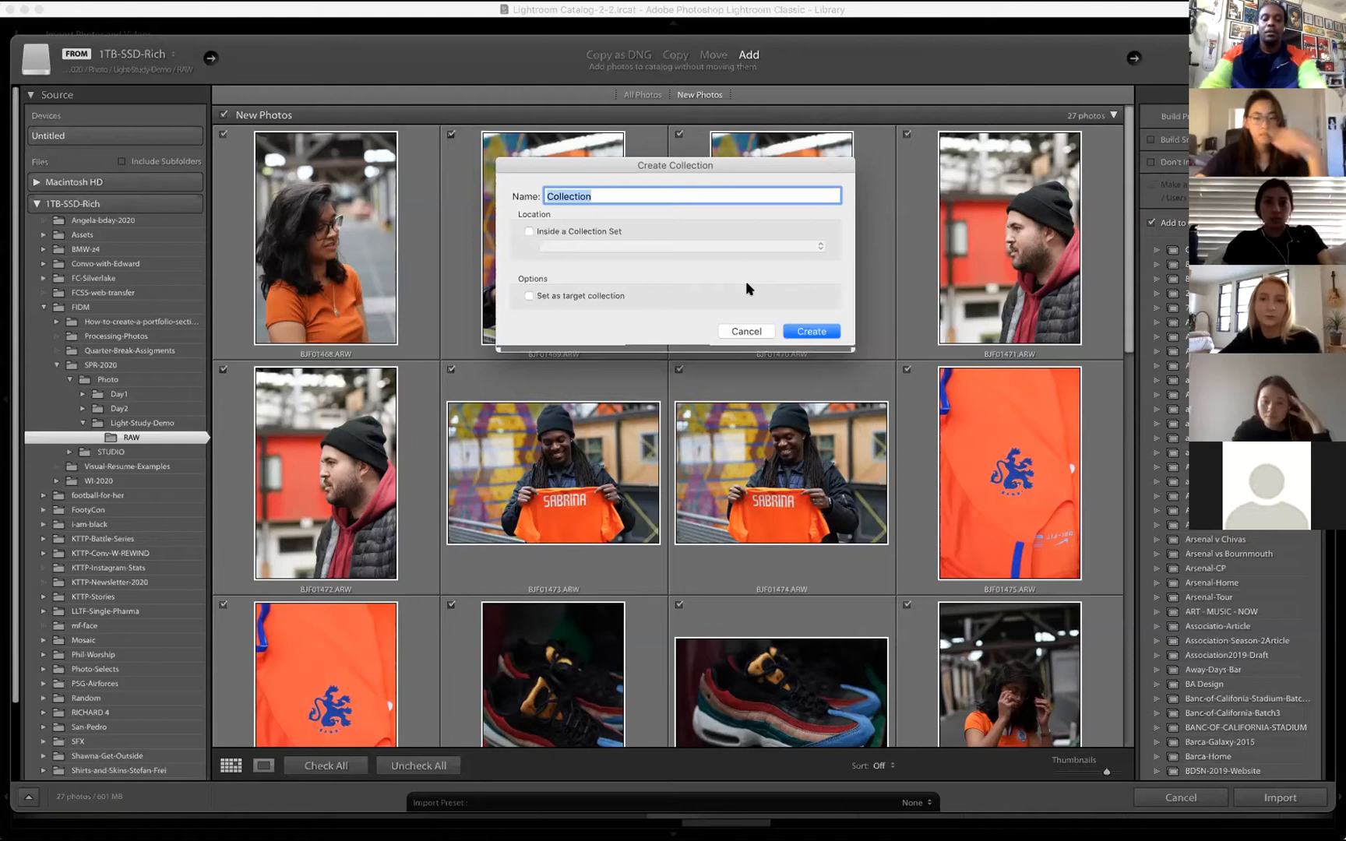
pyautogui.write('Light')
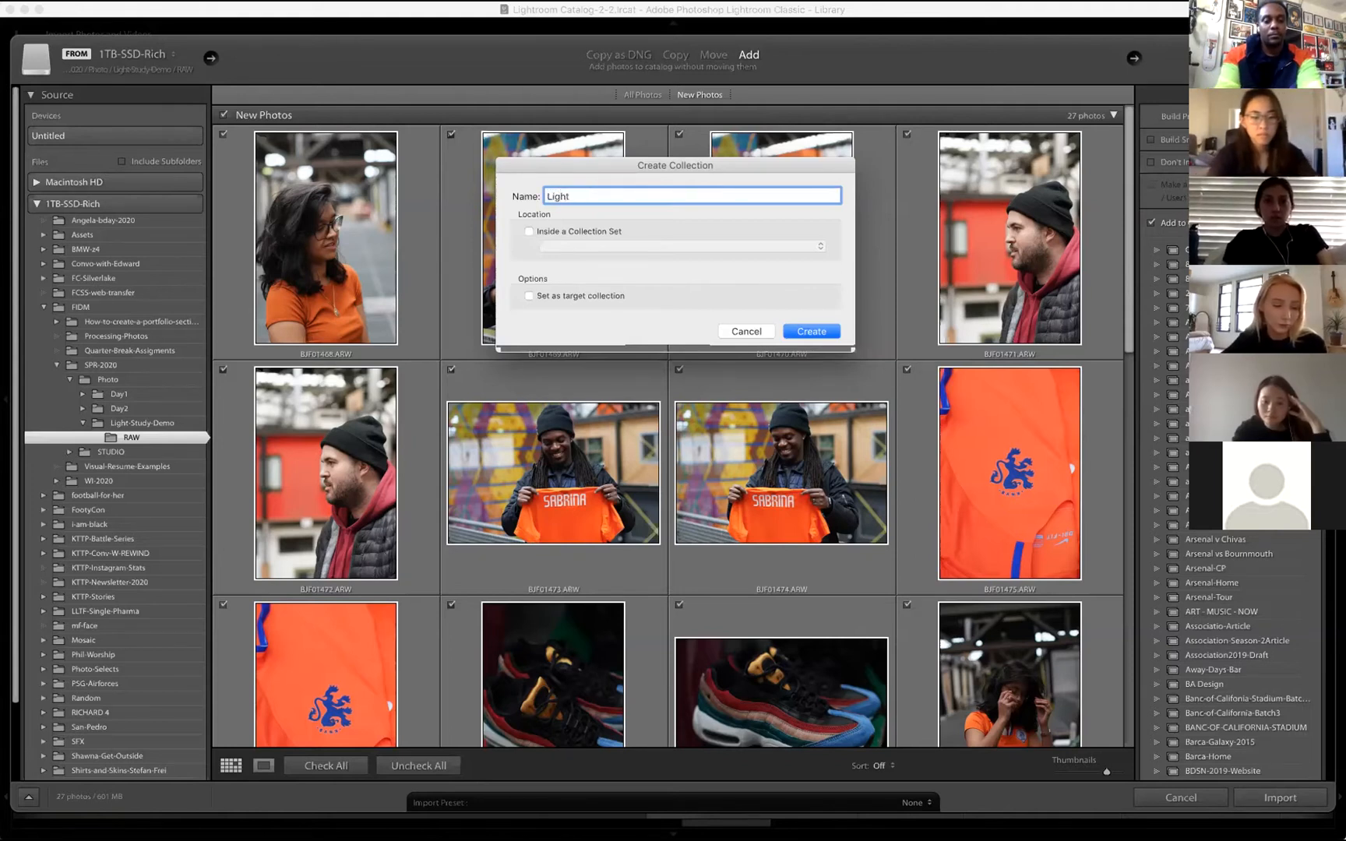
pyautogui.write(' Study')
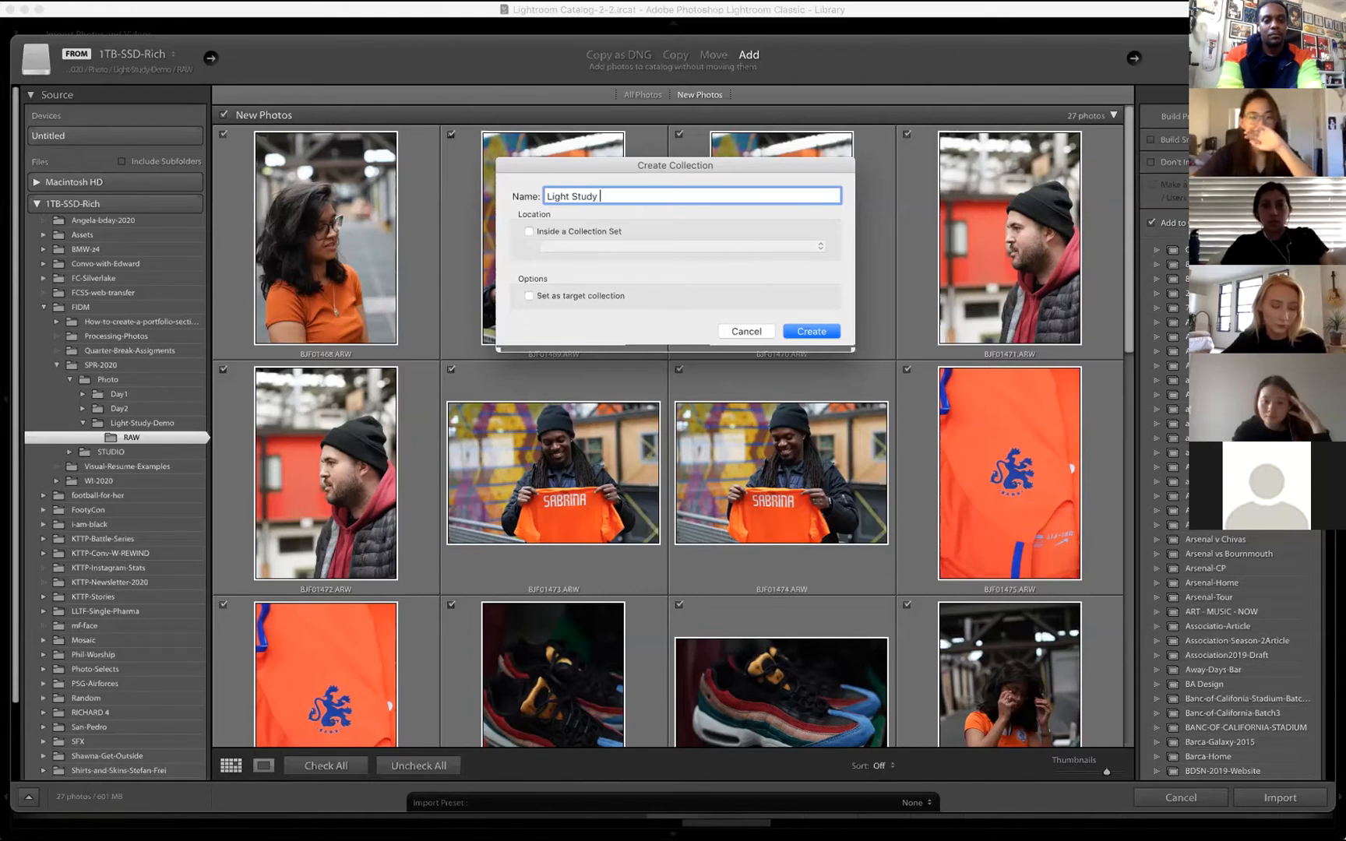
pyautogui.press('BackSpace')
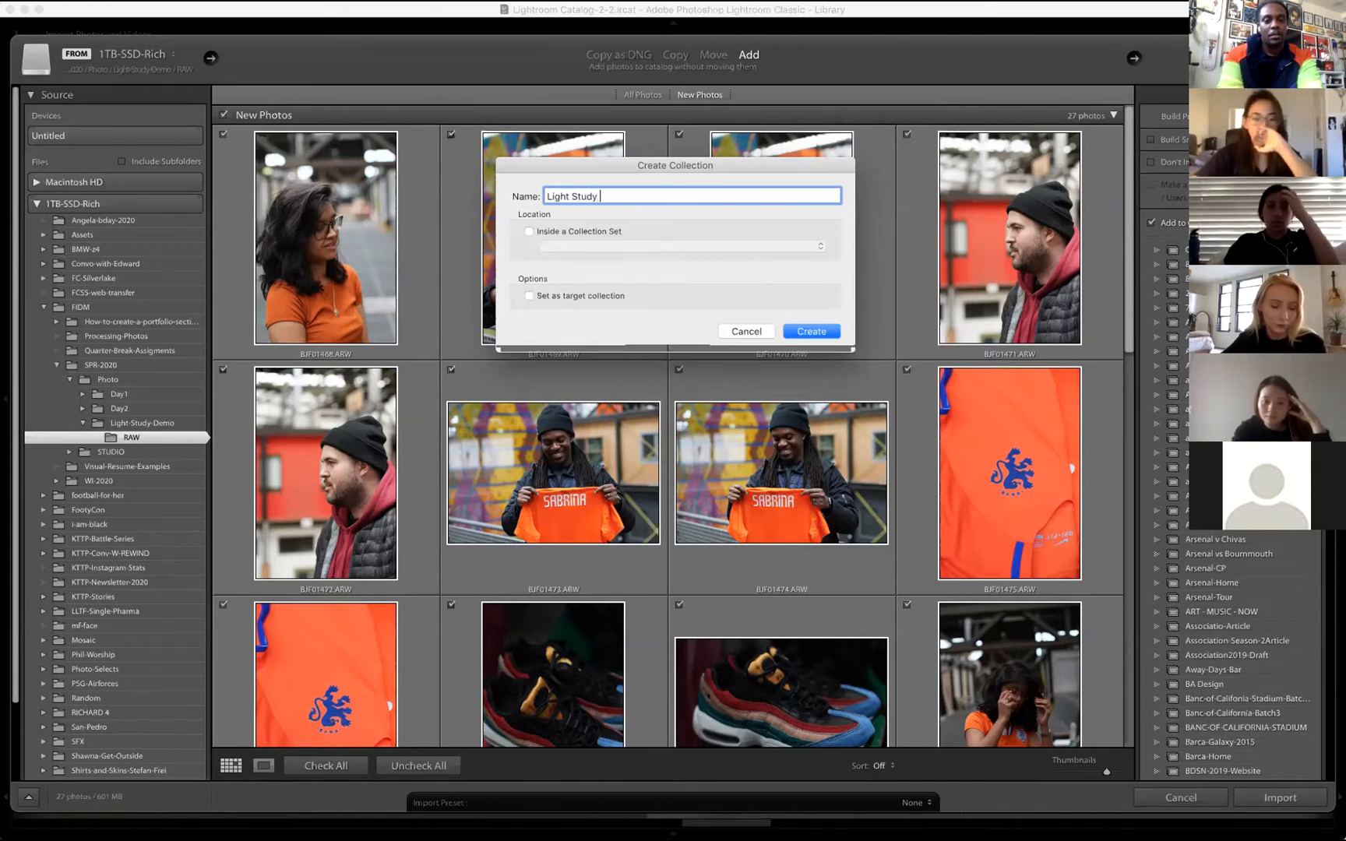
pyautogui.write('Spr')
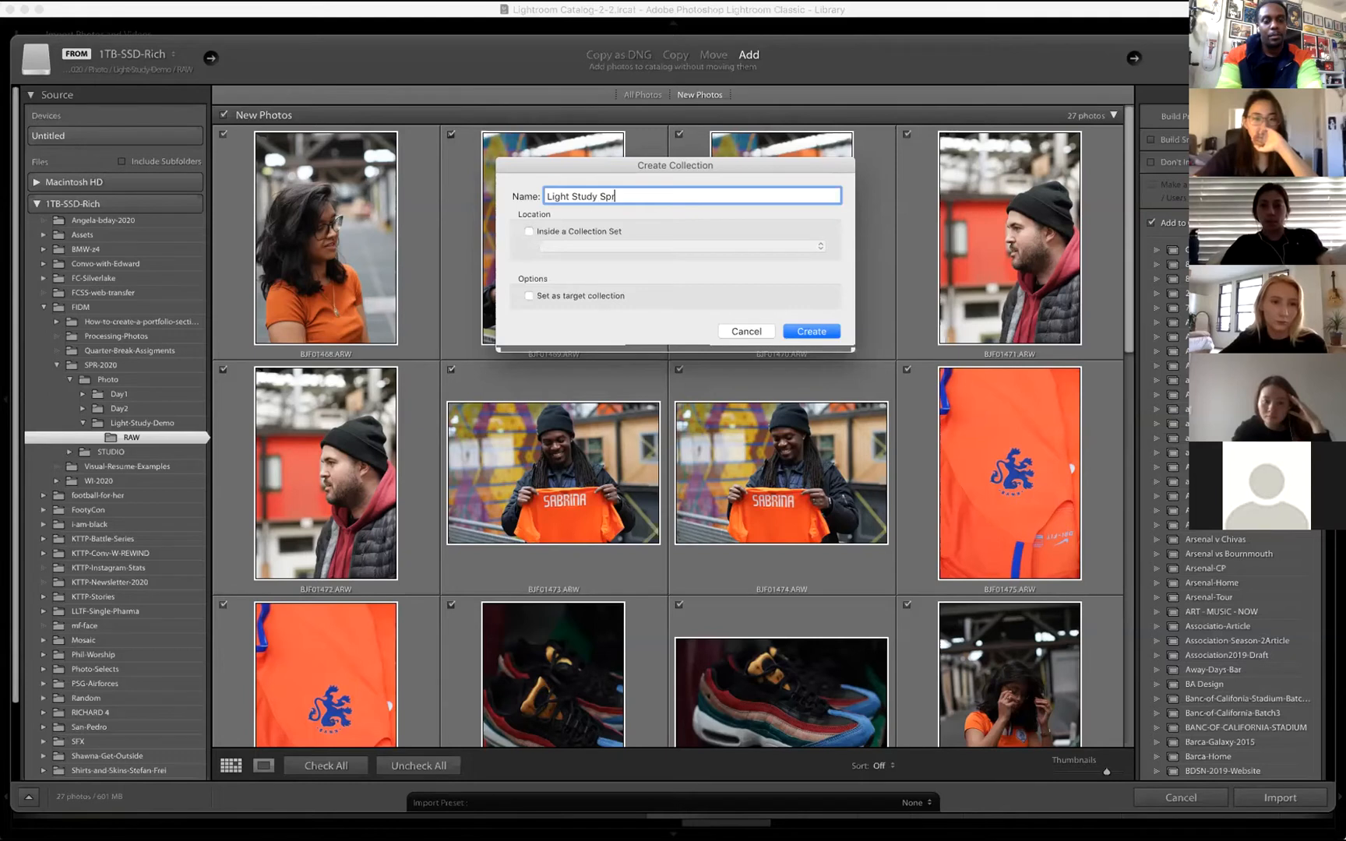
pyautogui.write('o')
pyautogui.press('BackSpace')
pyautogui.write('ing 2020')
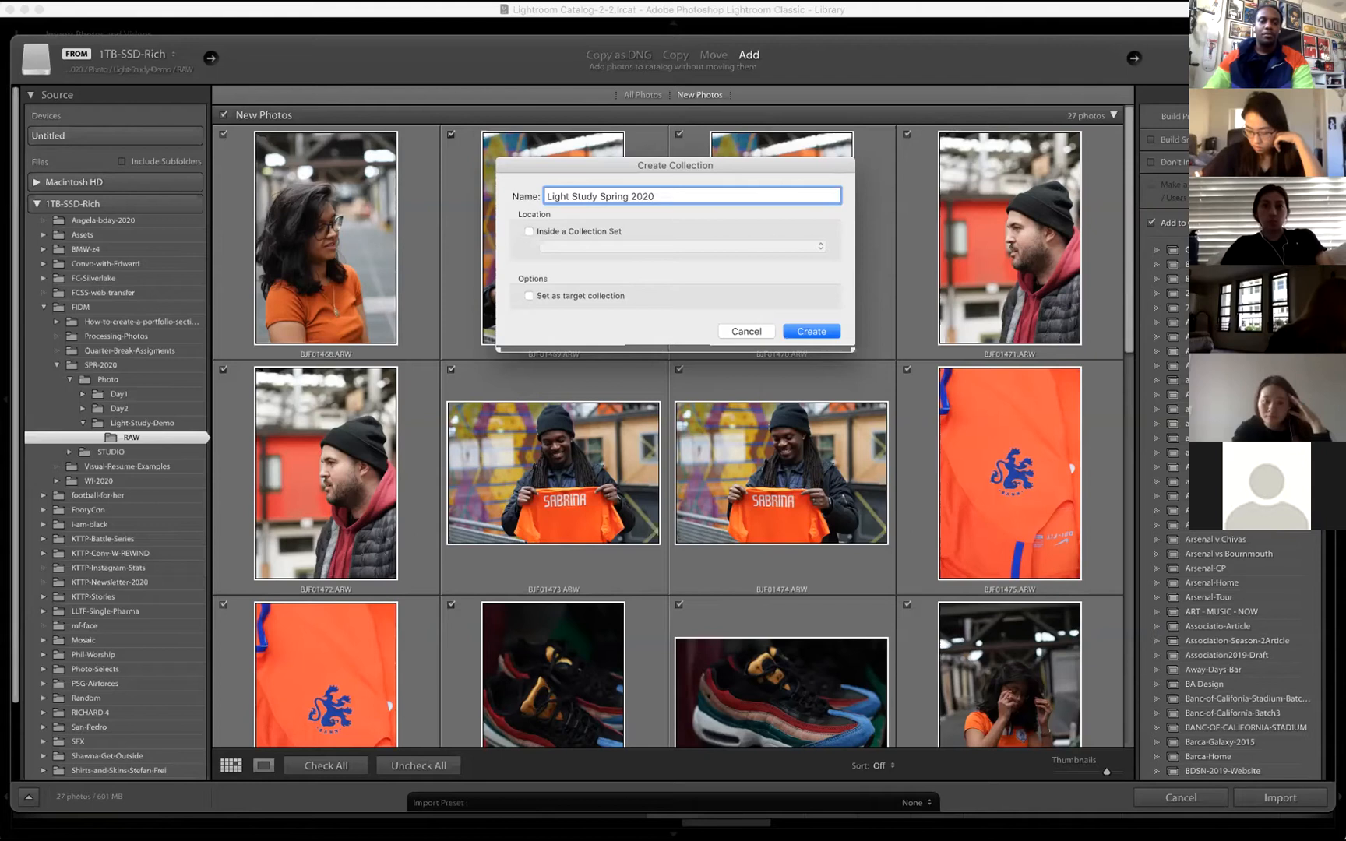
pyautogui.click(833, 332)
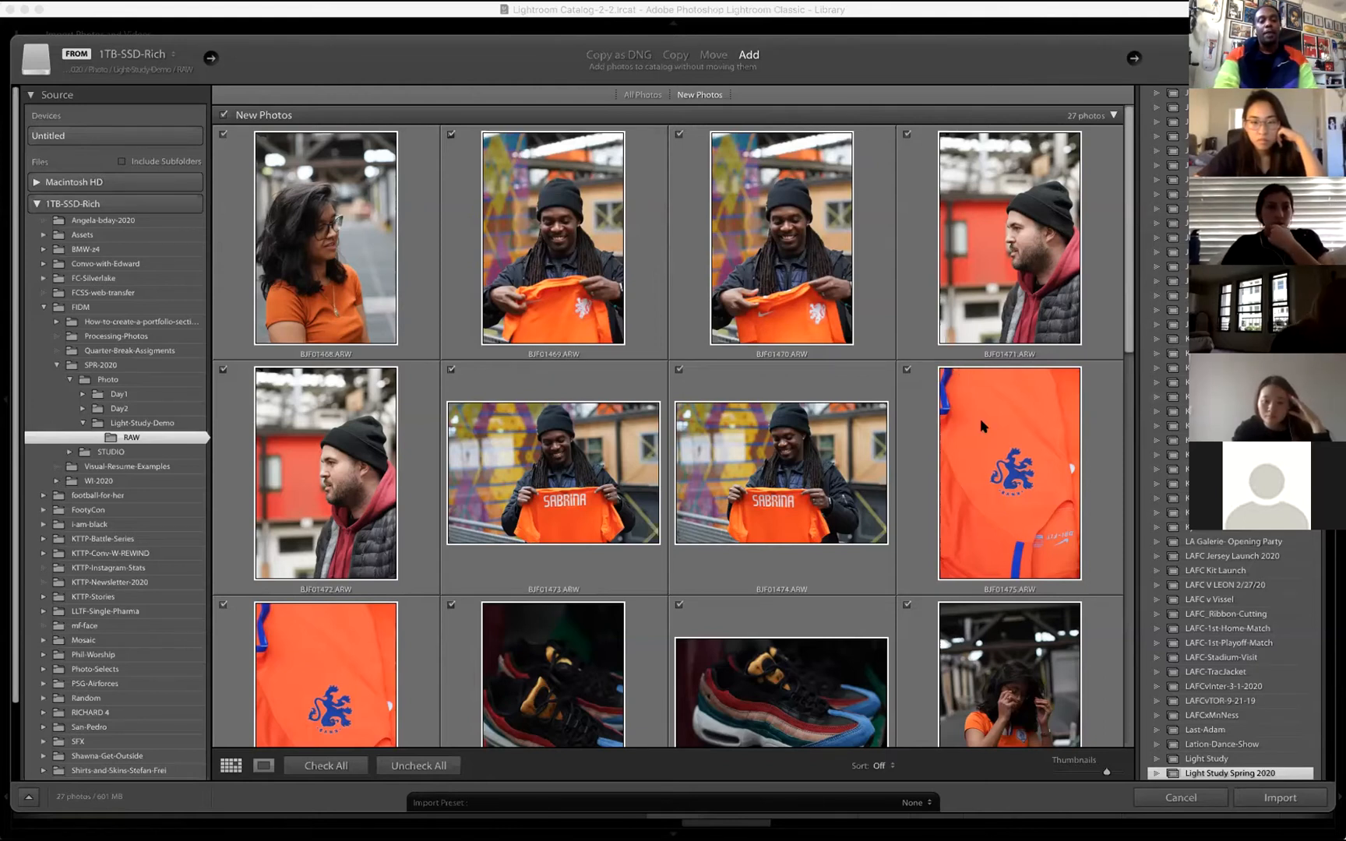
pyautogui.click(1280, 797)
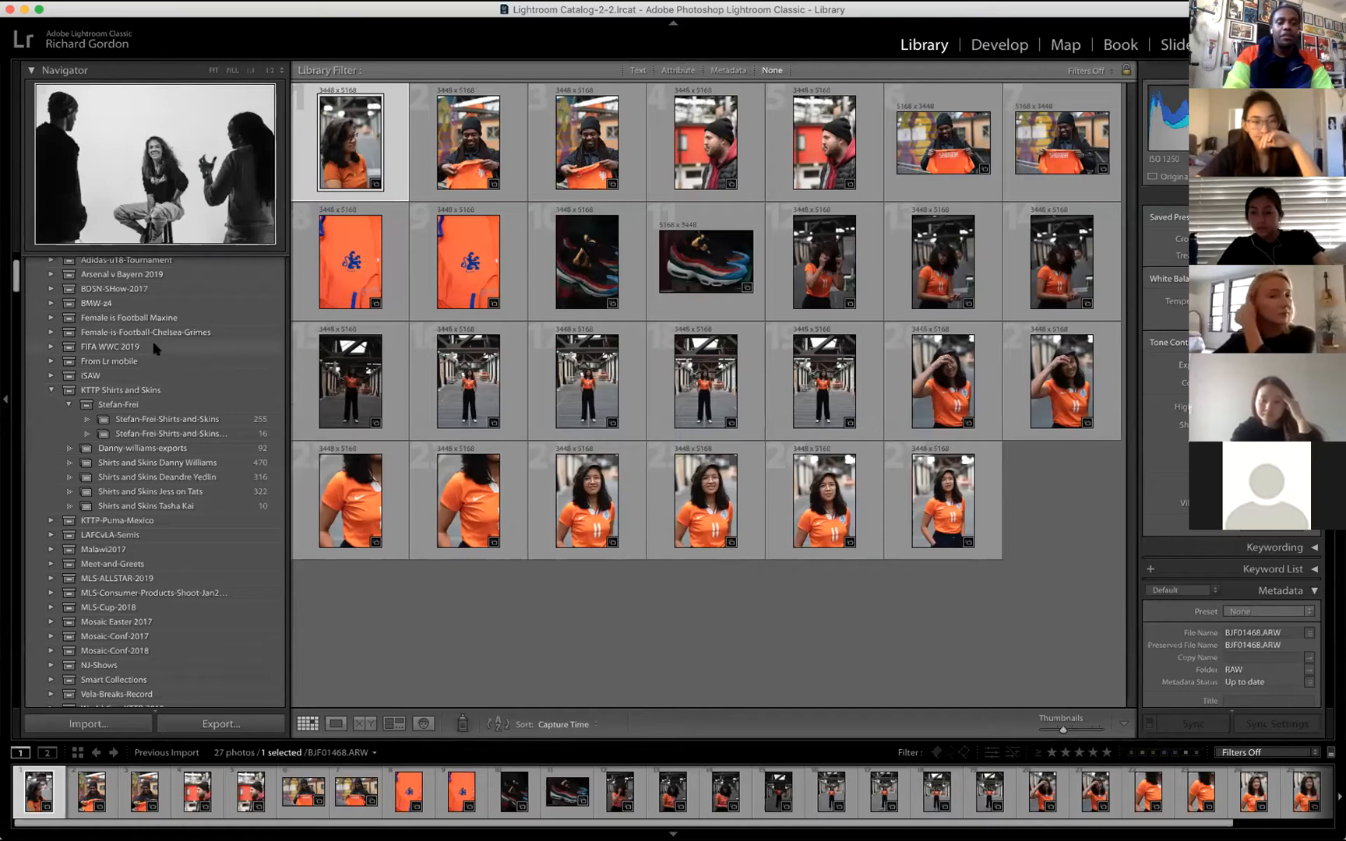
# Collapse the KTTP Shirts and Skins collection set and select the last imported photo, BJF01494.ARW.
pyautogui.scroll(3, 153, 349)
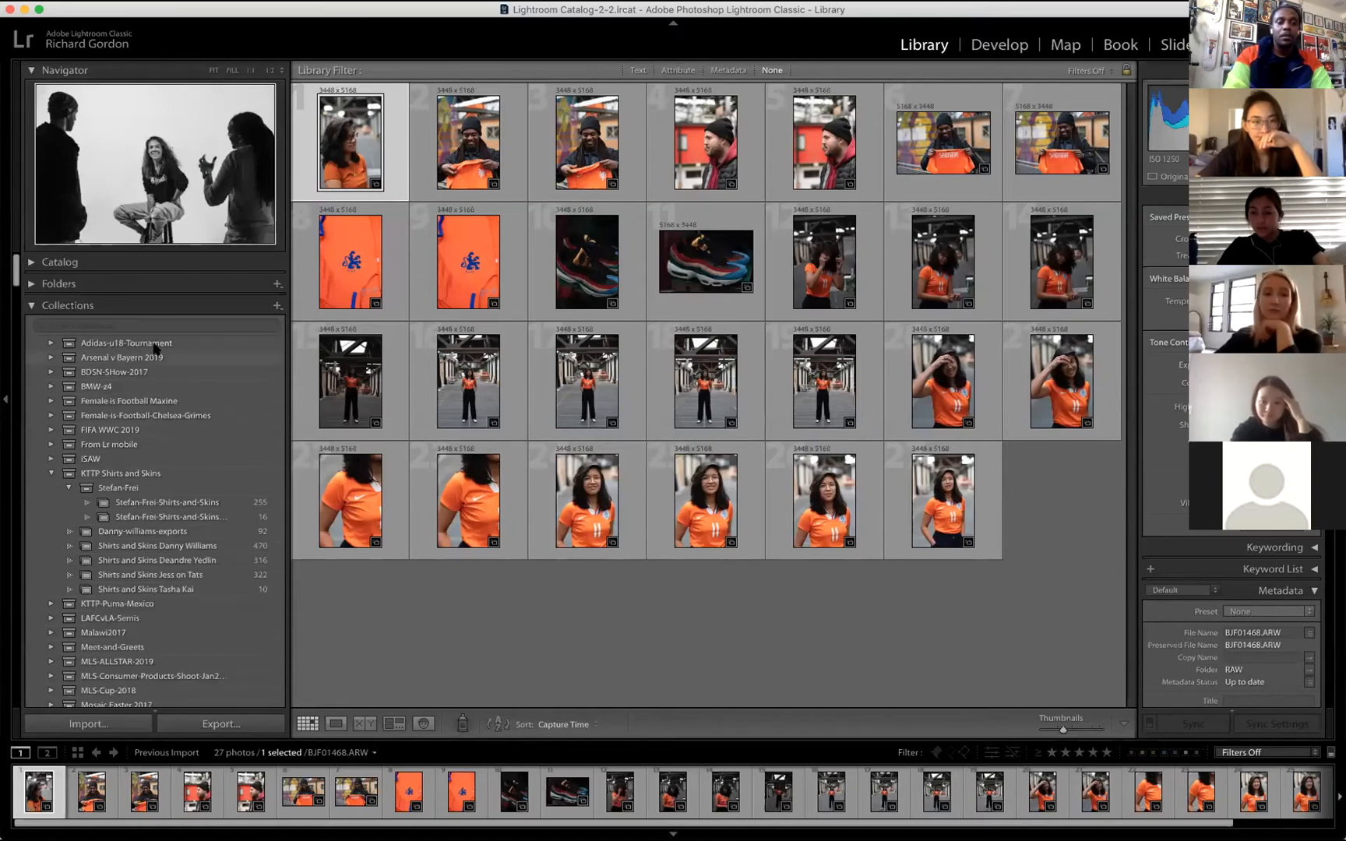
pyautogui.click(31, 306)
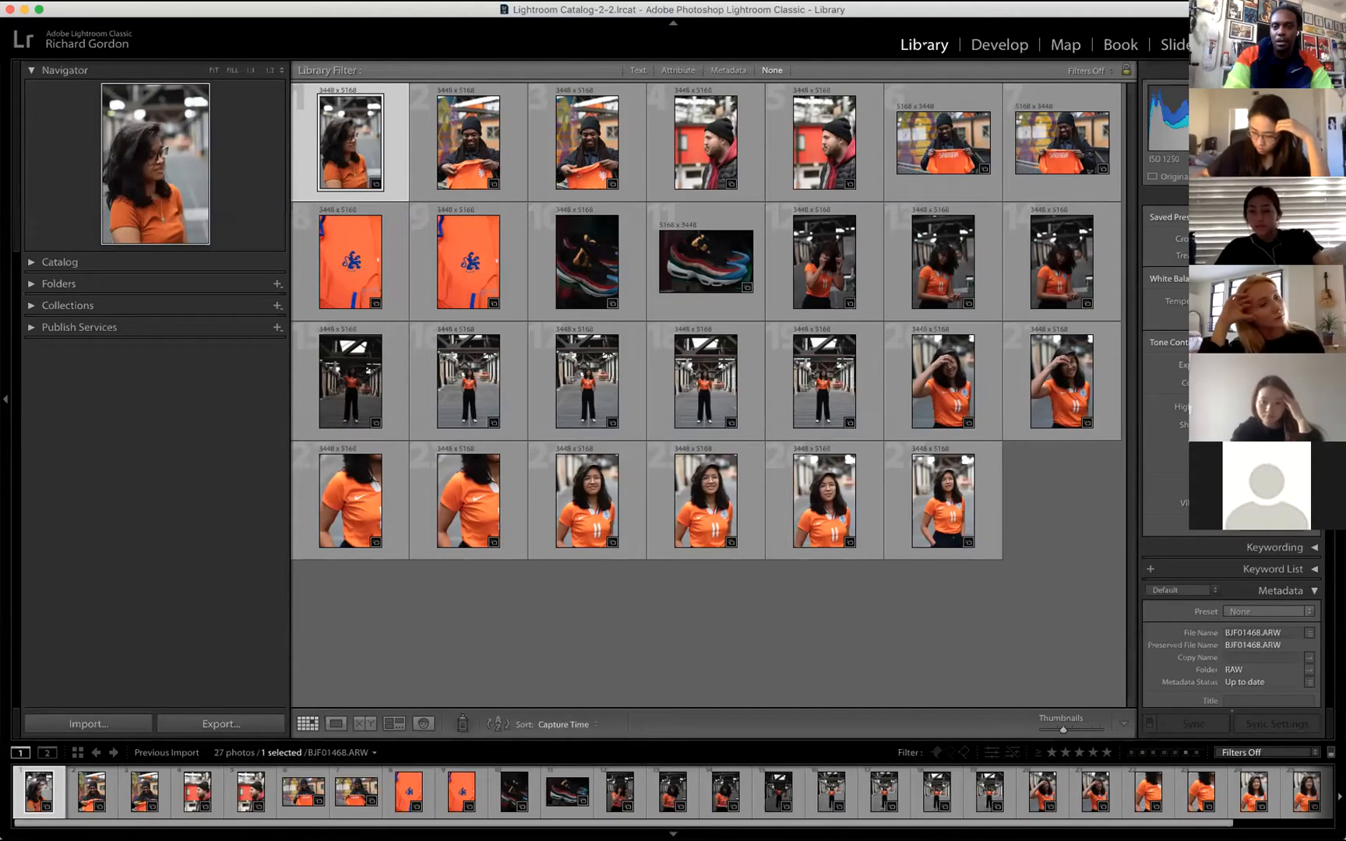
pyautogui.click(32, 306)
pyautogui.click(51, 430)
pyautogui.scroll(-5, 144, 563)
pyautogui.scroll(10, 144, 563)
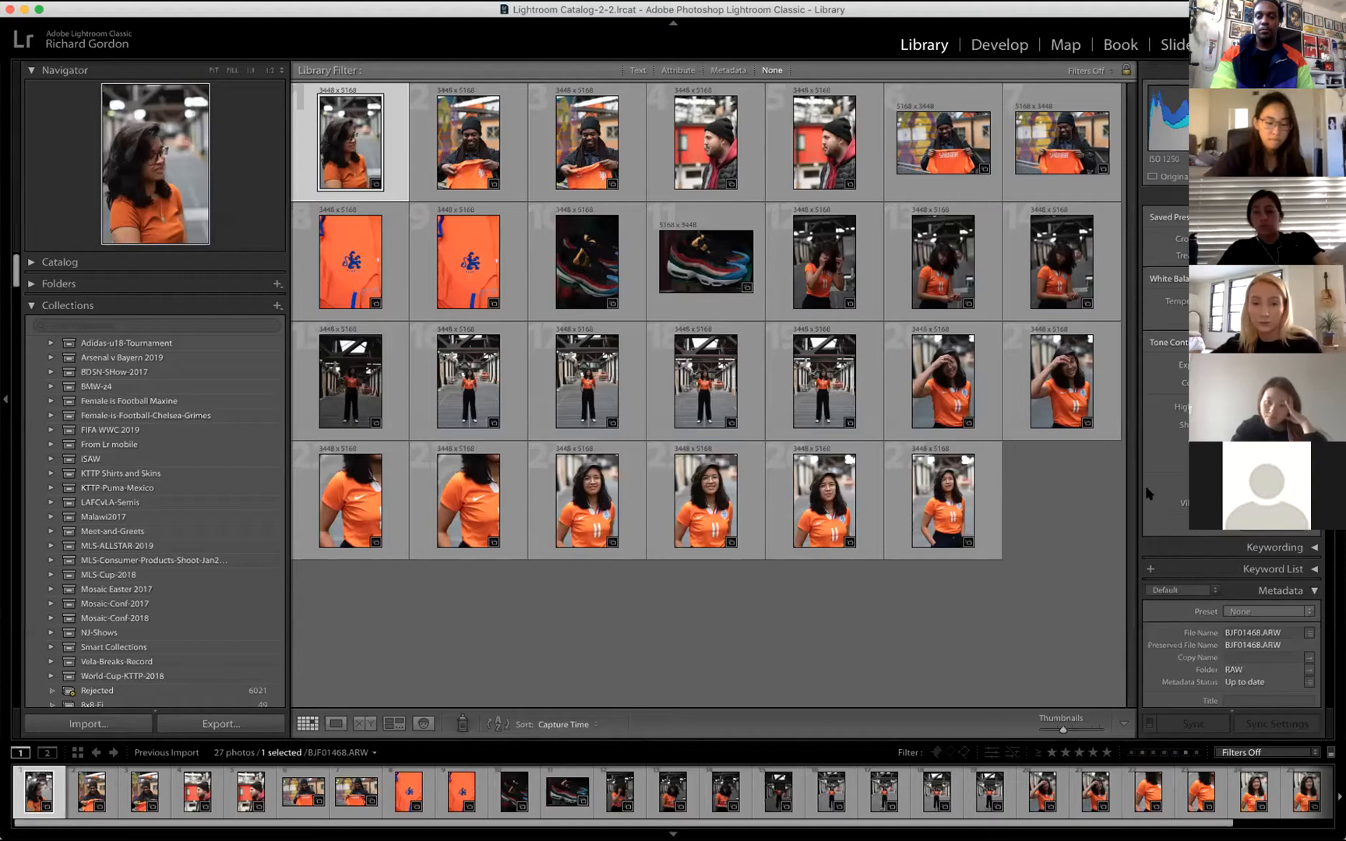
pyautogui.click(926, 494)
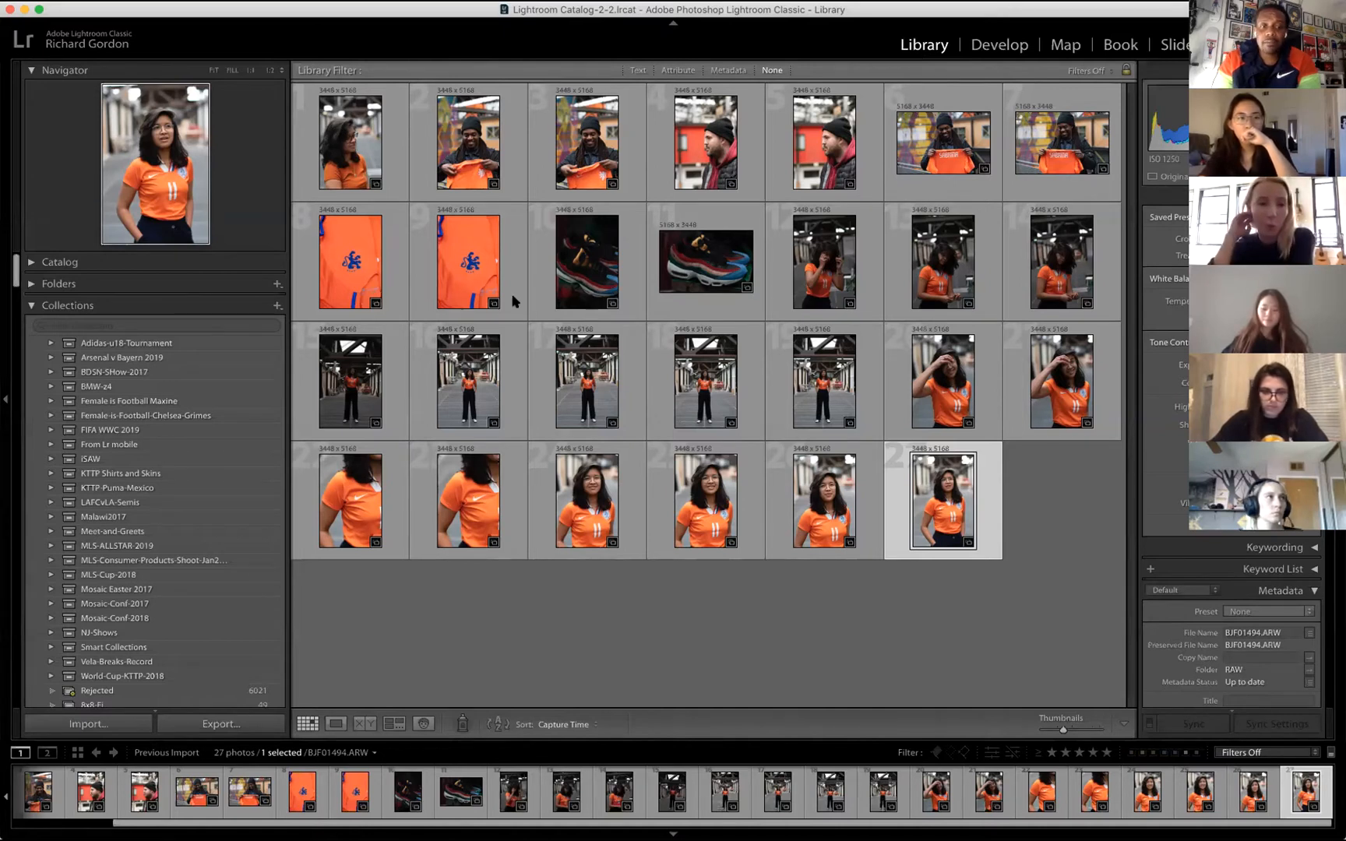
# Select the first imported photo, BJF01468.ARW, and hide and restore the filmstrip.
pyautogui.scroll(3, 116, 802)
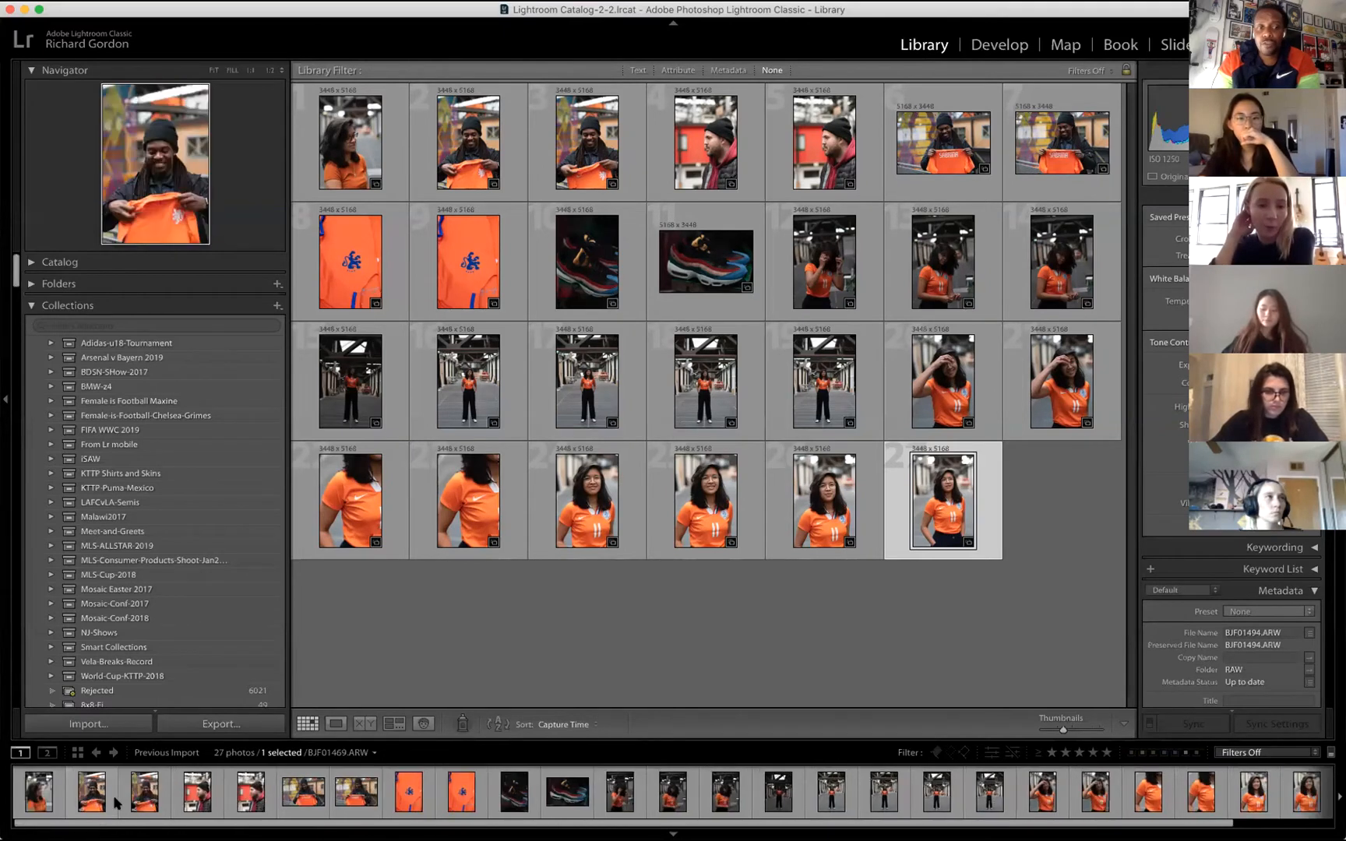
pyautogui.click(38, 791)
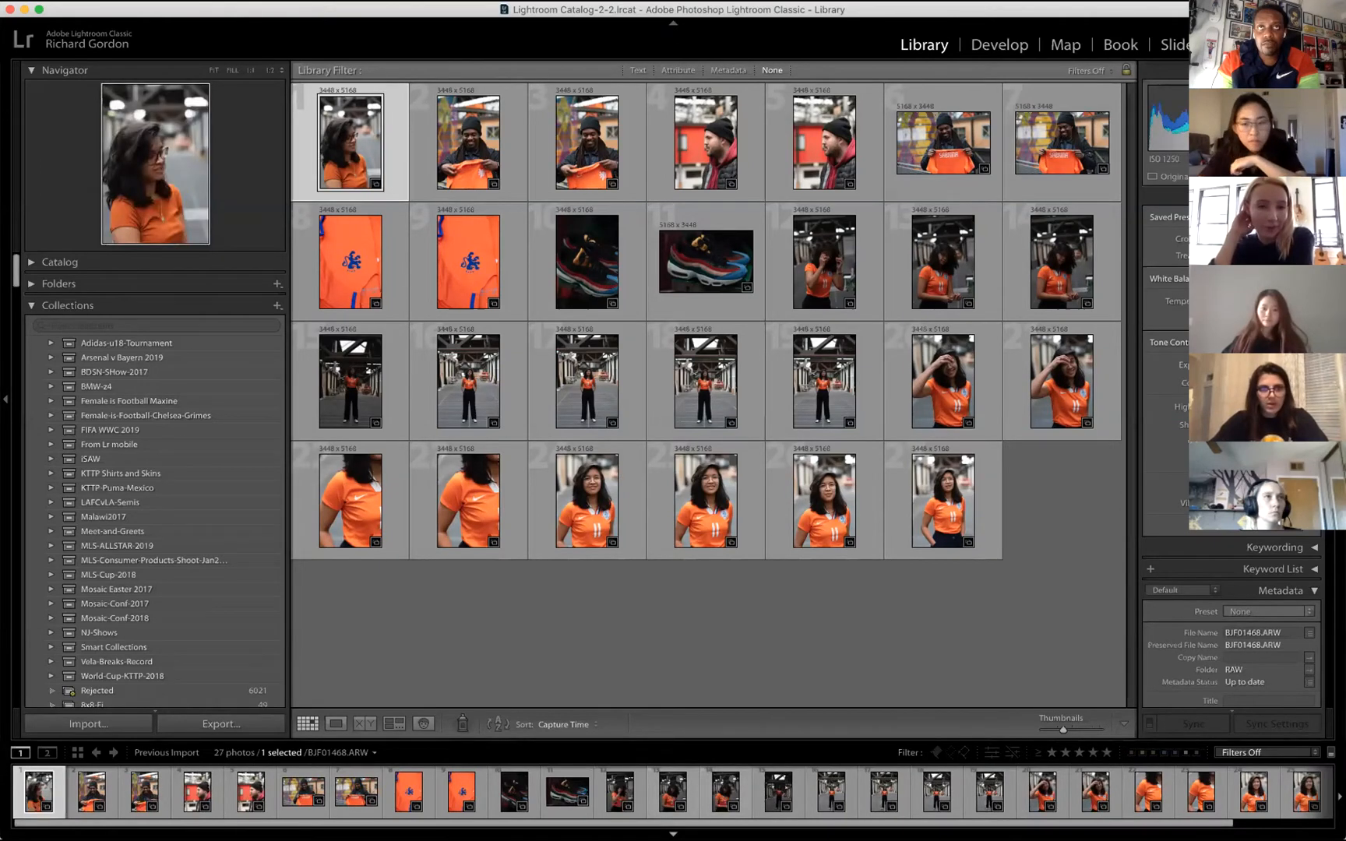
pyautogui.click(673, 834)
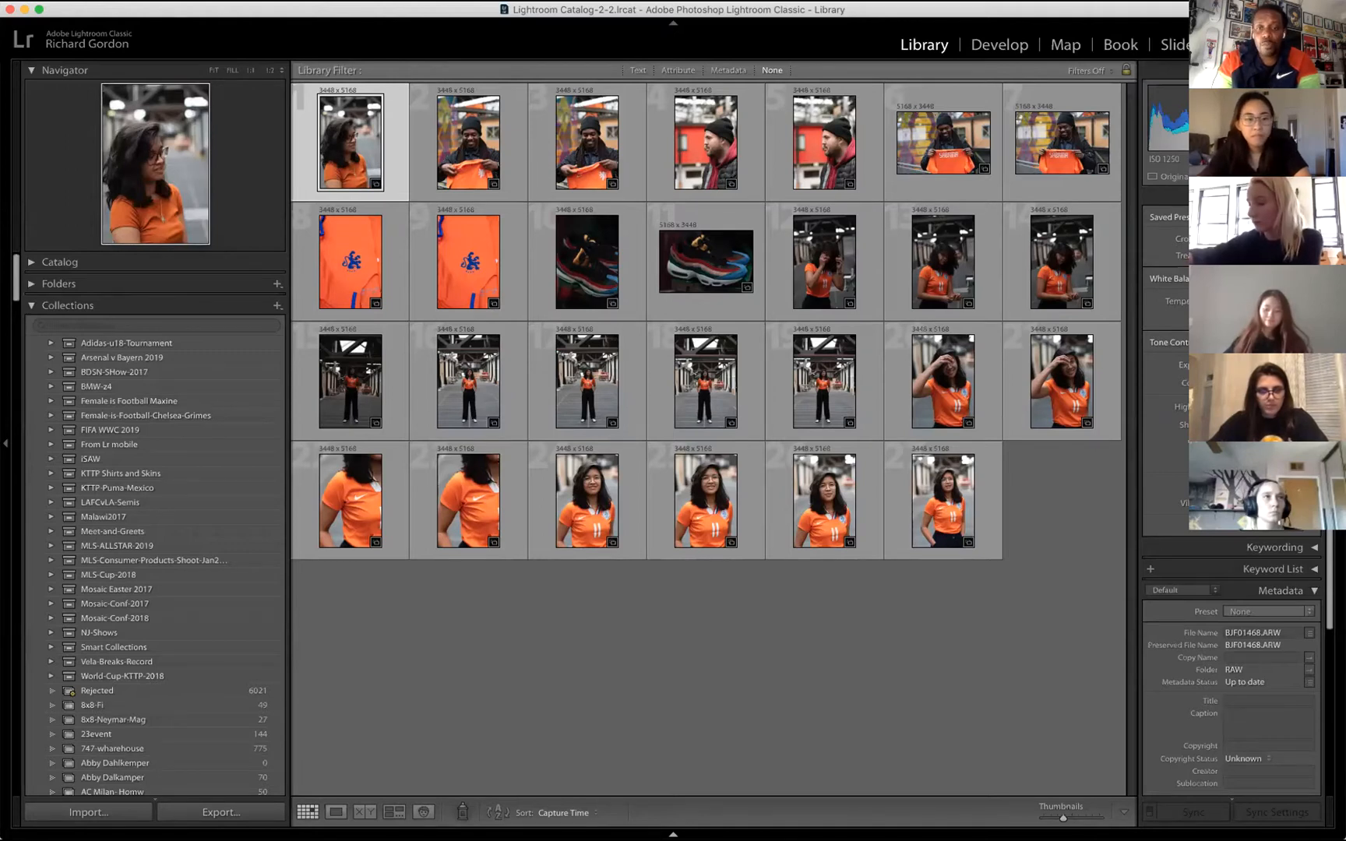
pyautogui.press('F6')
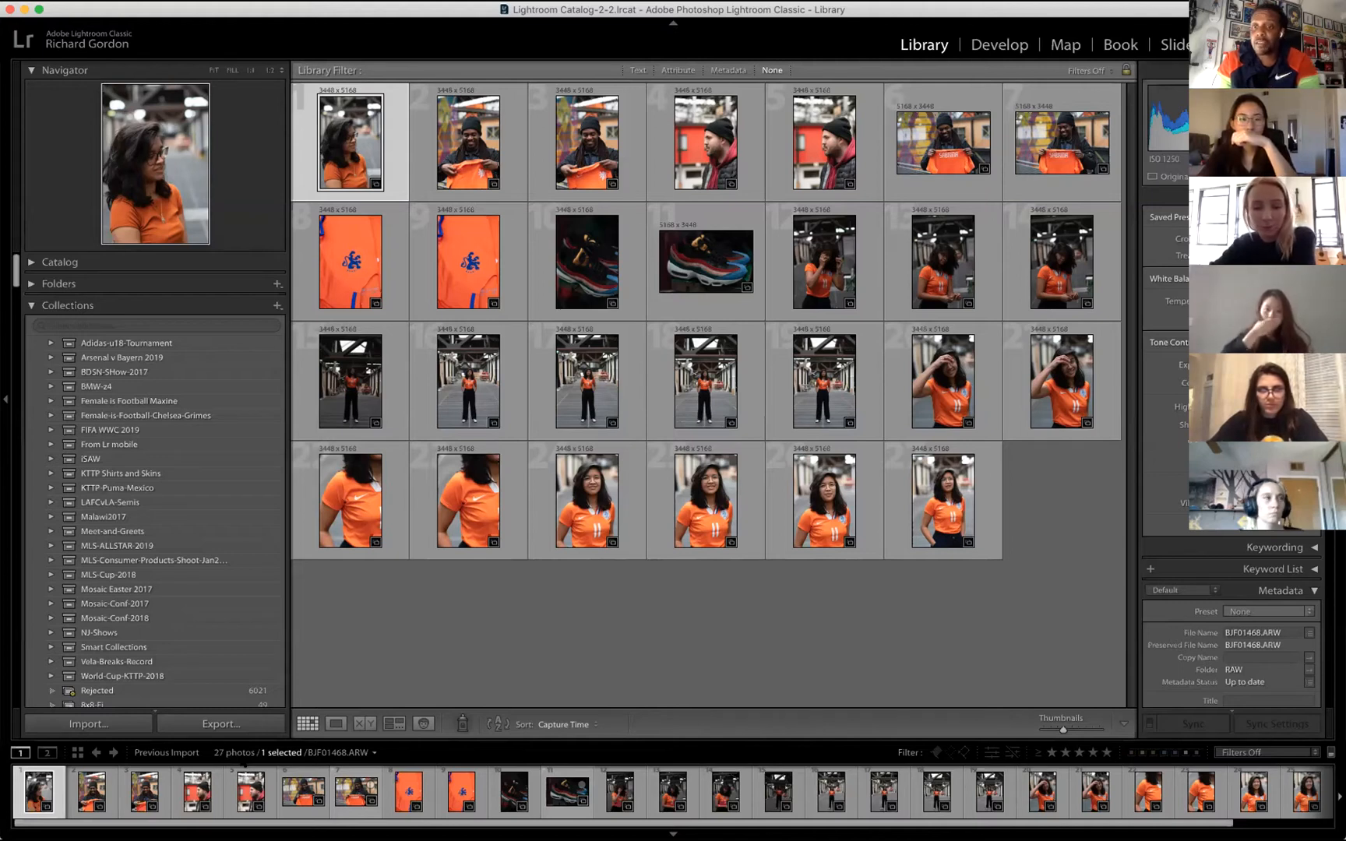
# View BJF01468.ARW in the Develop module, return to the Library grid and check the recent photo sources.
pyautogui.press('d')
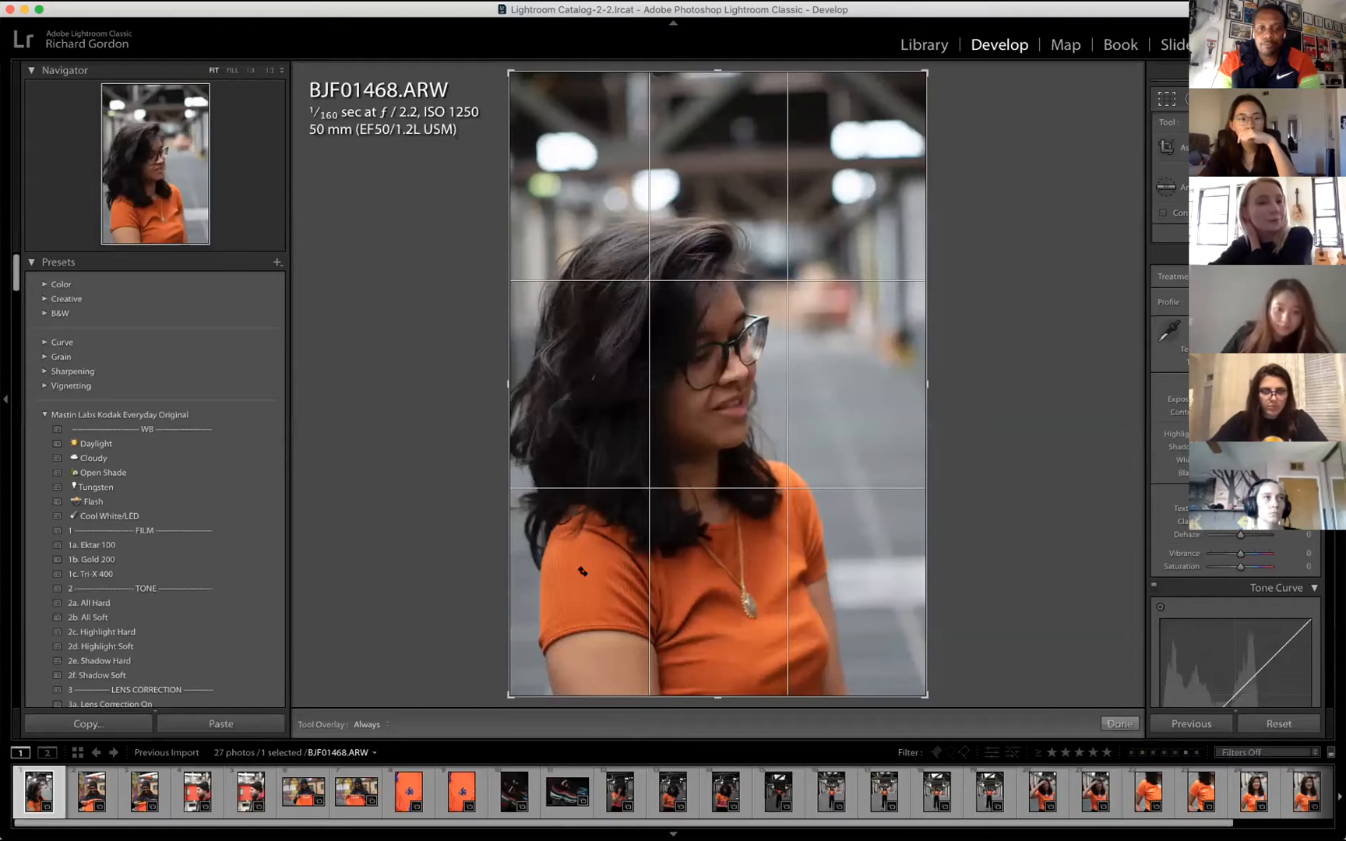
pyautogui.click(924, 44)
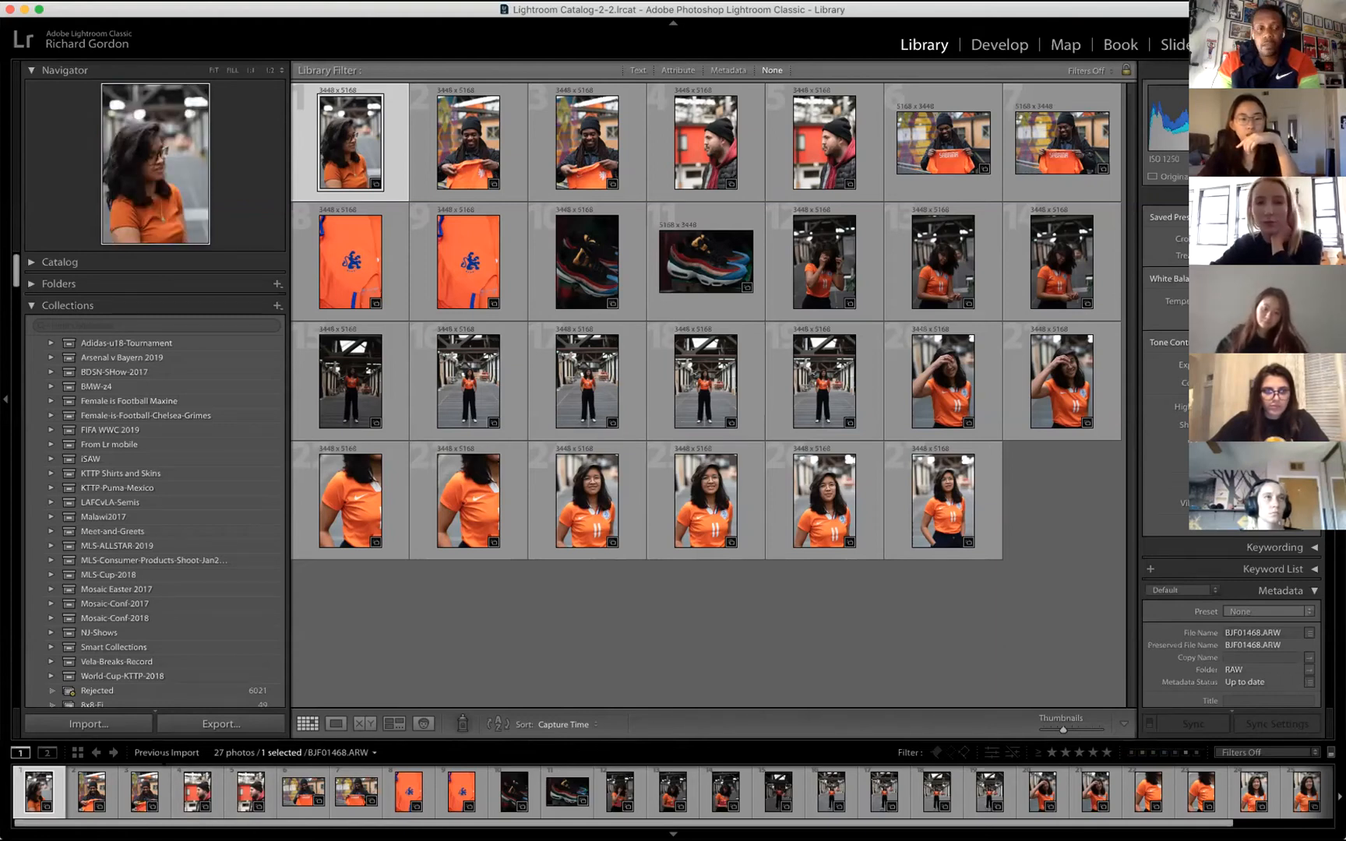
pyautogui.click(234, 753)
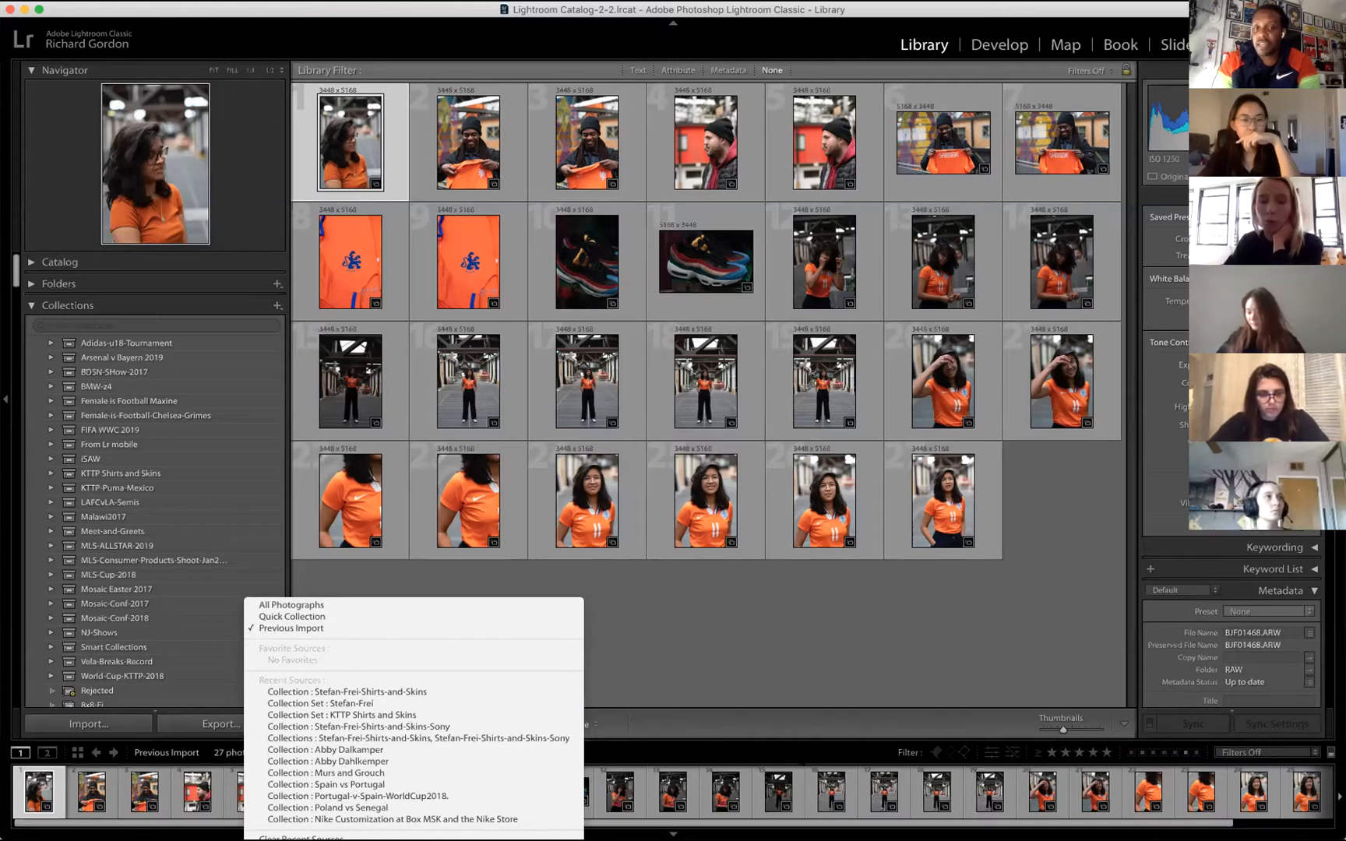
pyautogui.press('Escape')
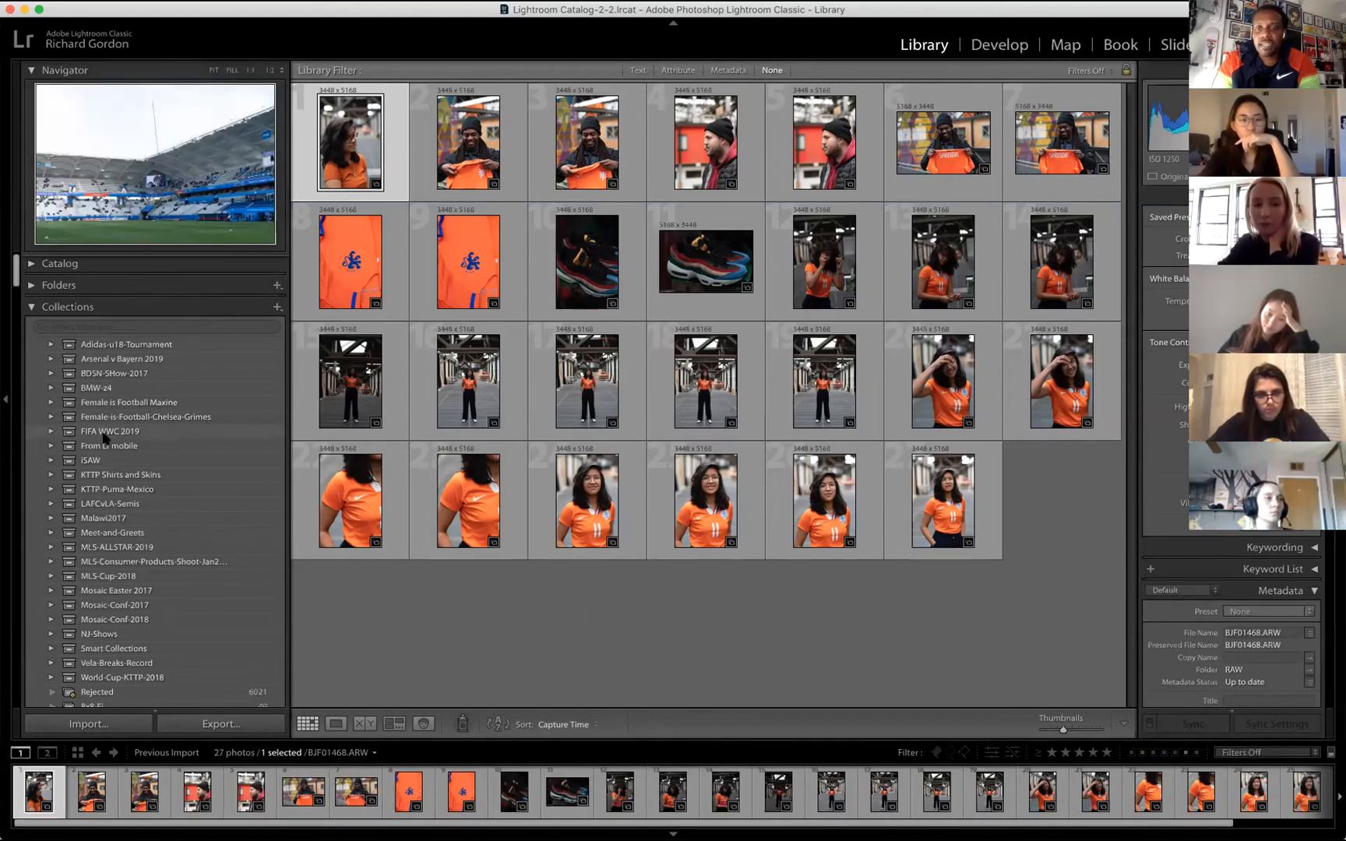
# Find the Light Study Spring 2020 collection among the collections and open it.
pyautogui.scroll(-15, 145, 416)
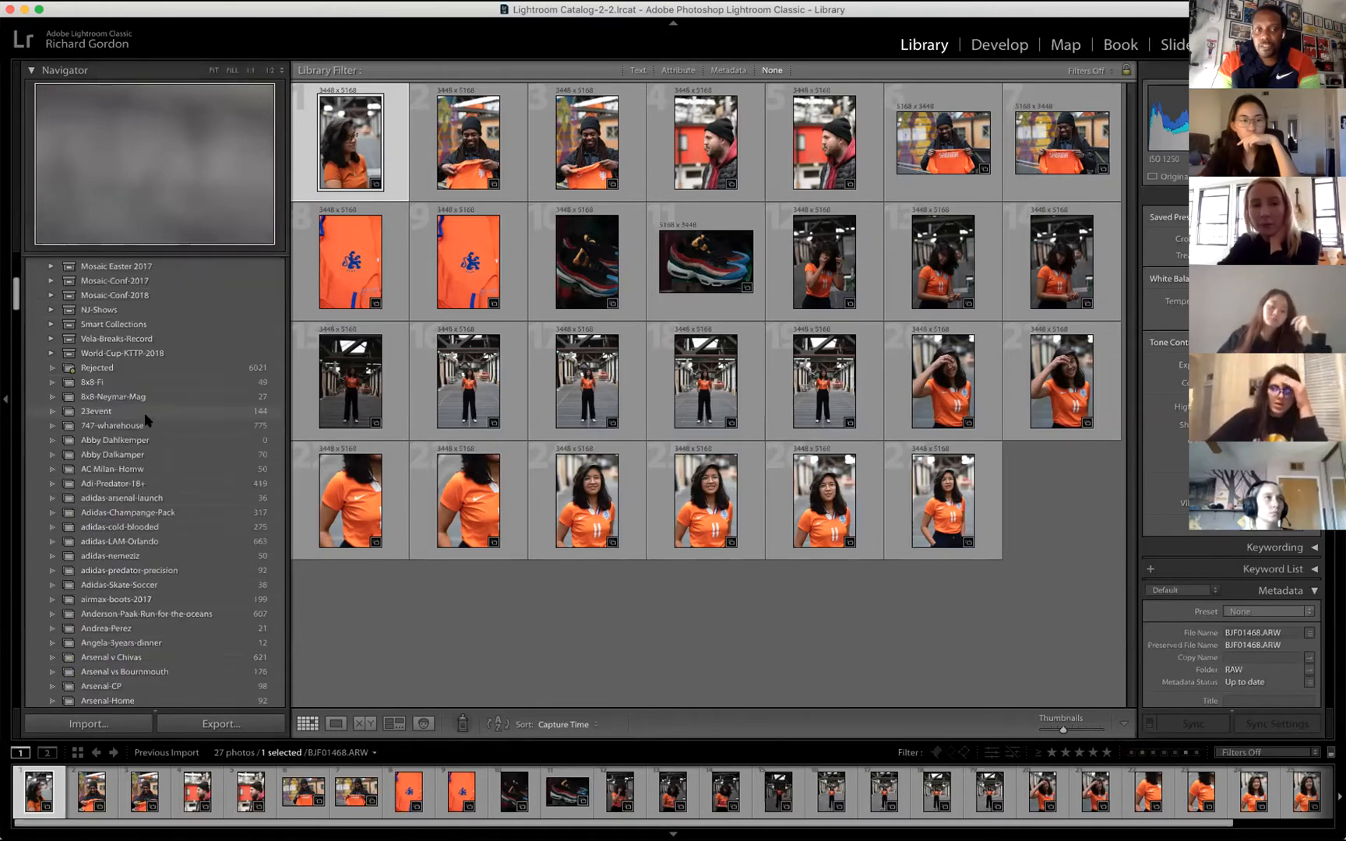
pyautogui.scroll(-10, 145, 413)
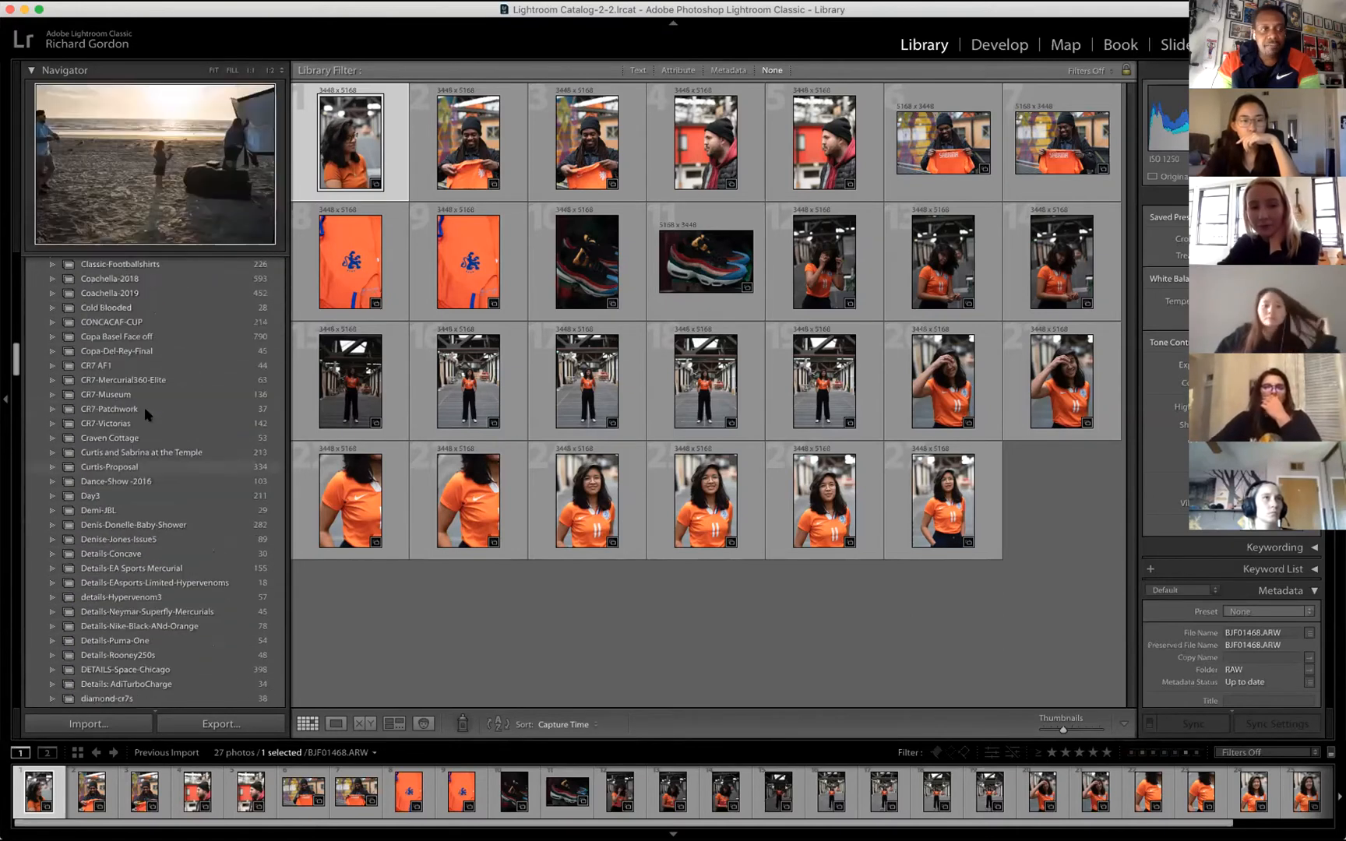
pyautogui.scroll(1, 148, 414)
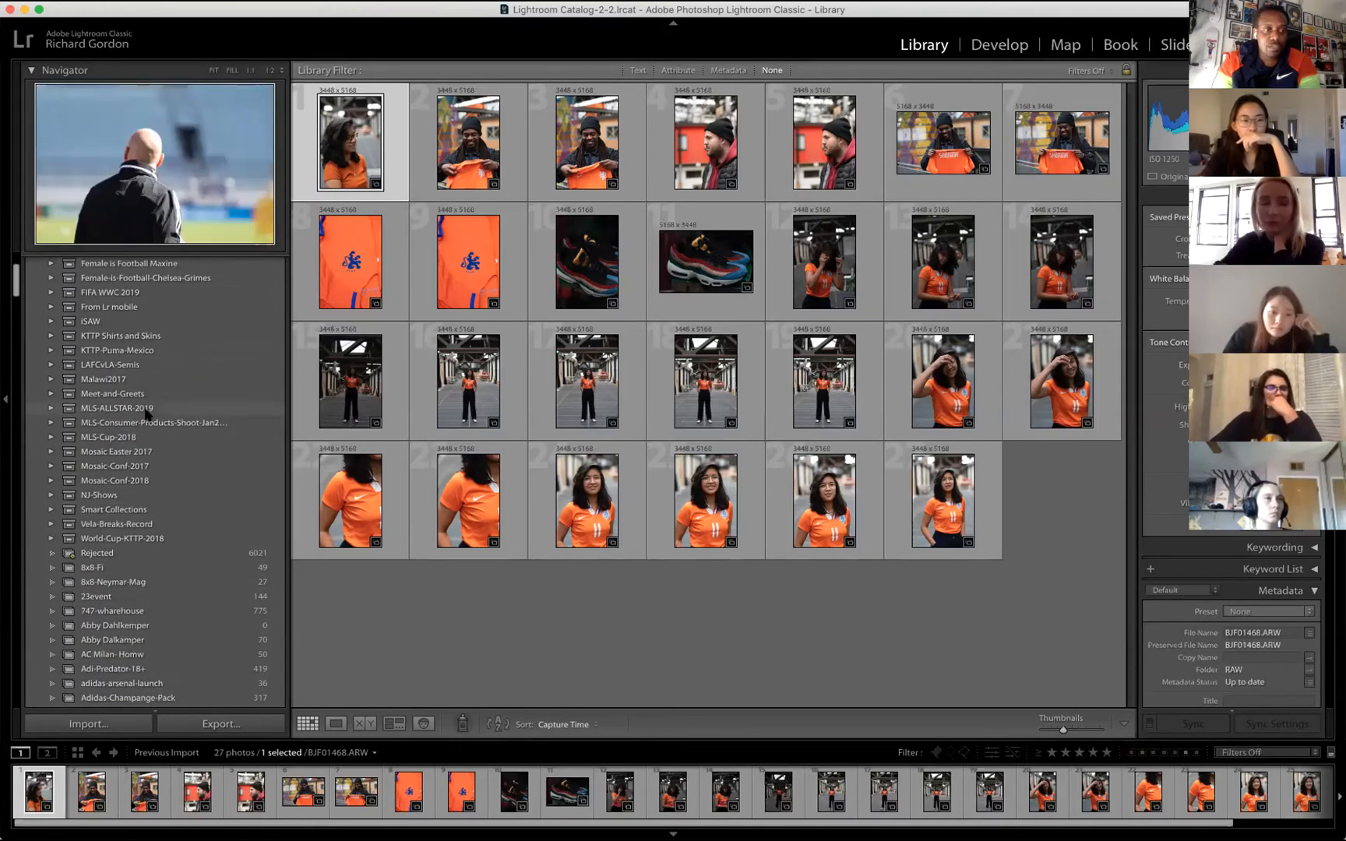
pyautogui.scroll(-15, 145, 414)
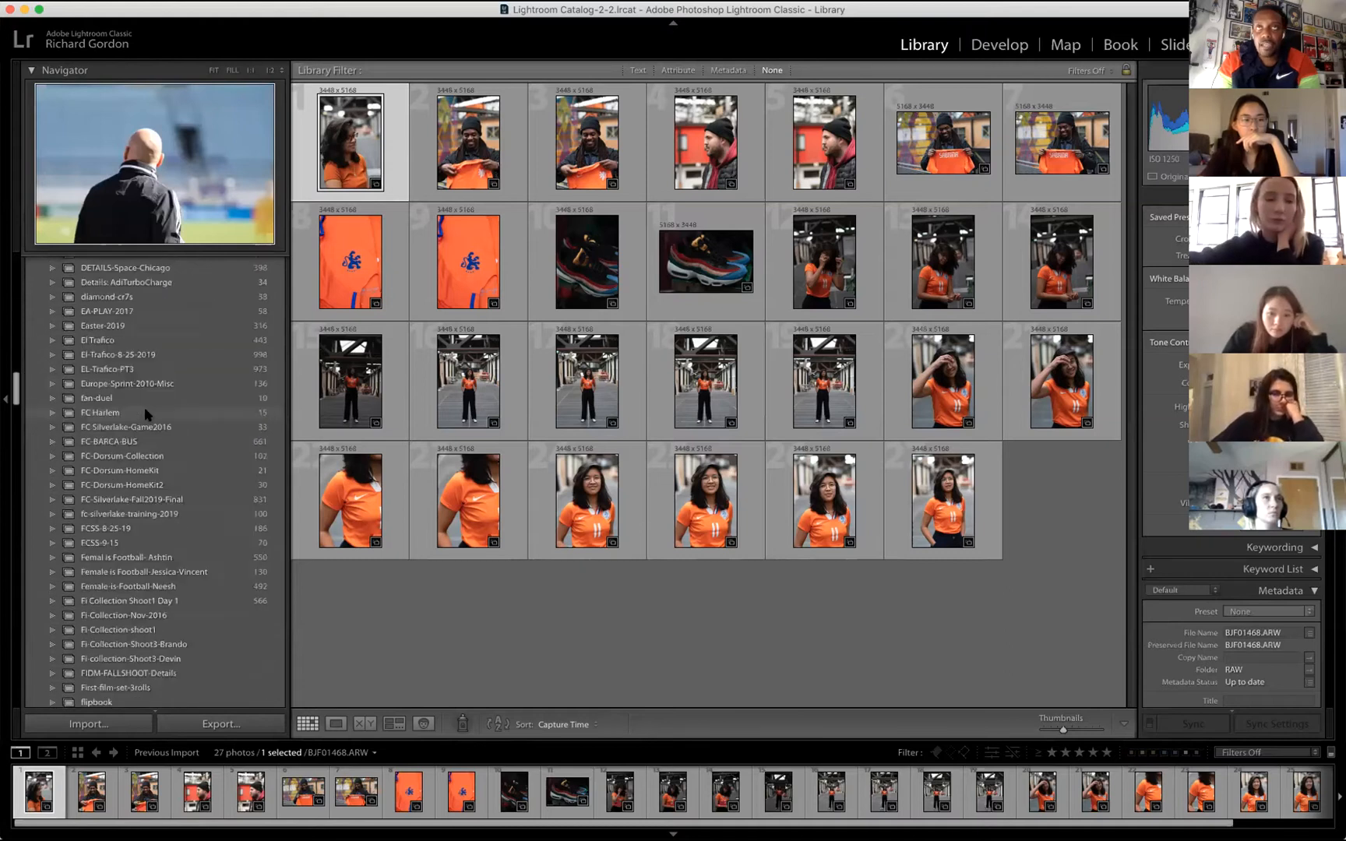
pyautogui.scroll(-7, 144, 406)
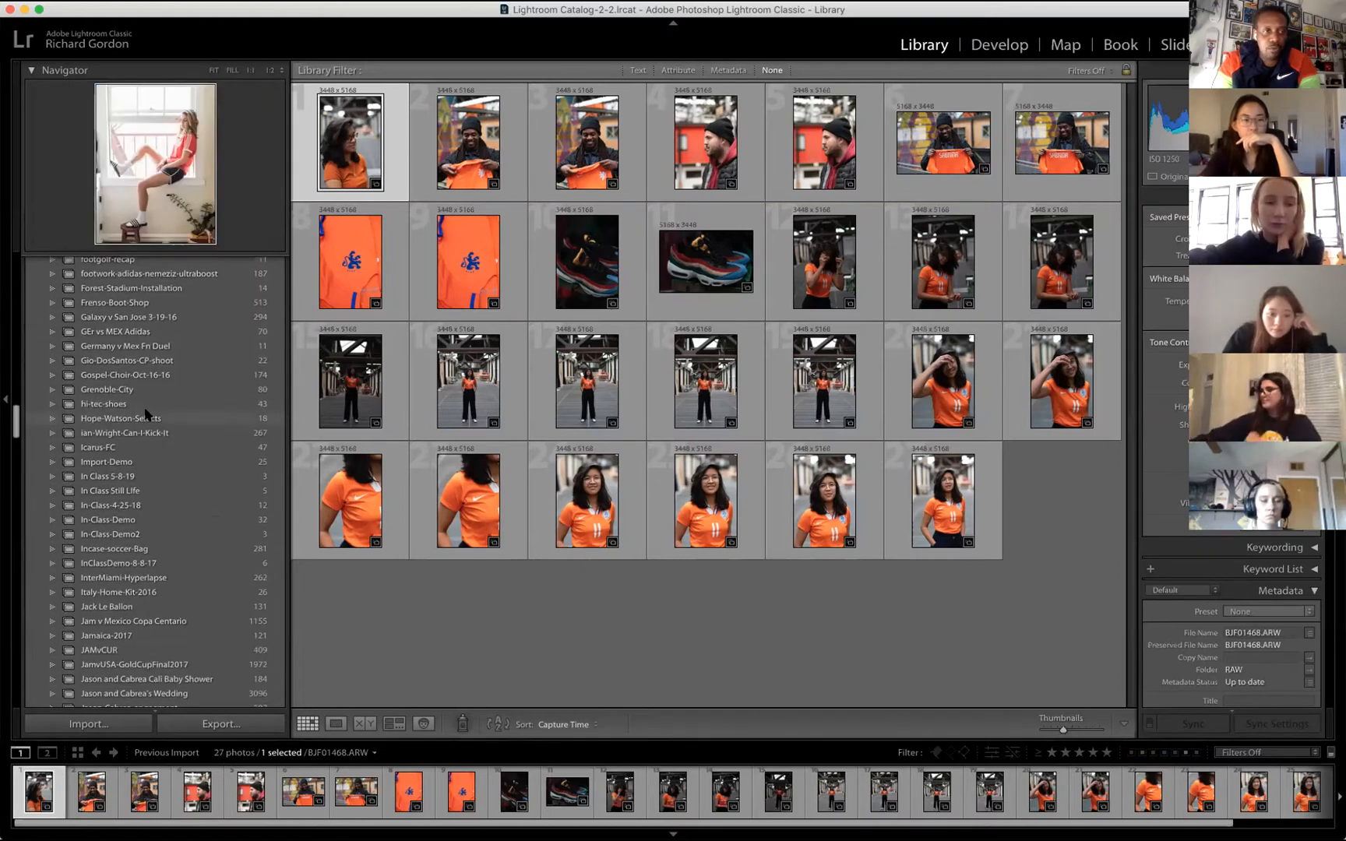
pyautogui.scroll(-8, 145, 411)
pyautogui.scroll(-20, 140, 475)
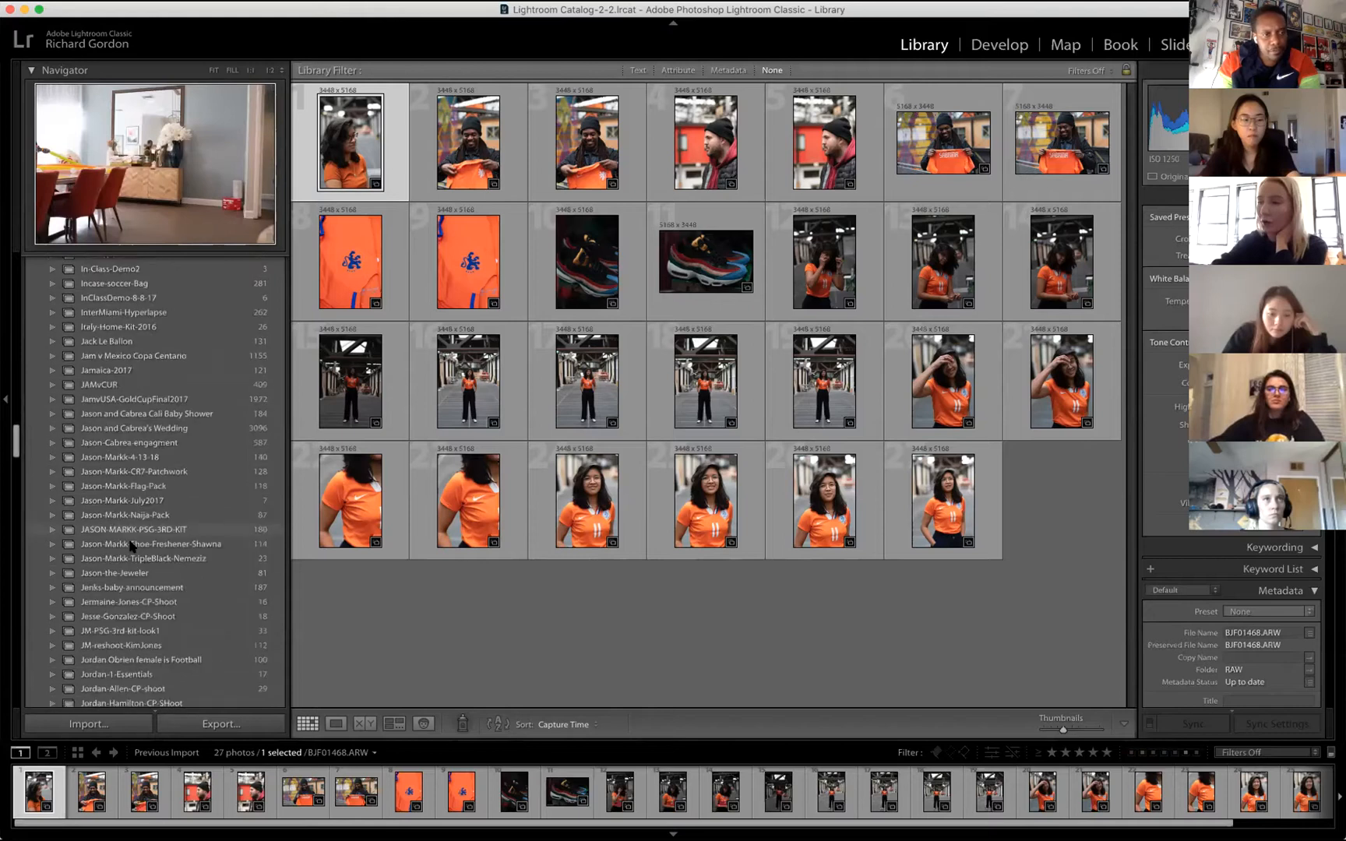
pyautogui.scroll(-20, 133, 548)
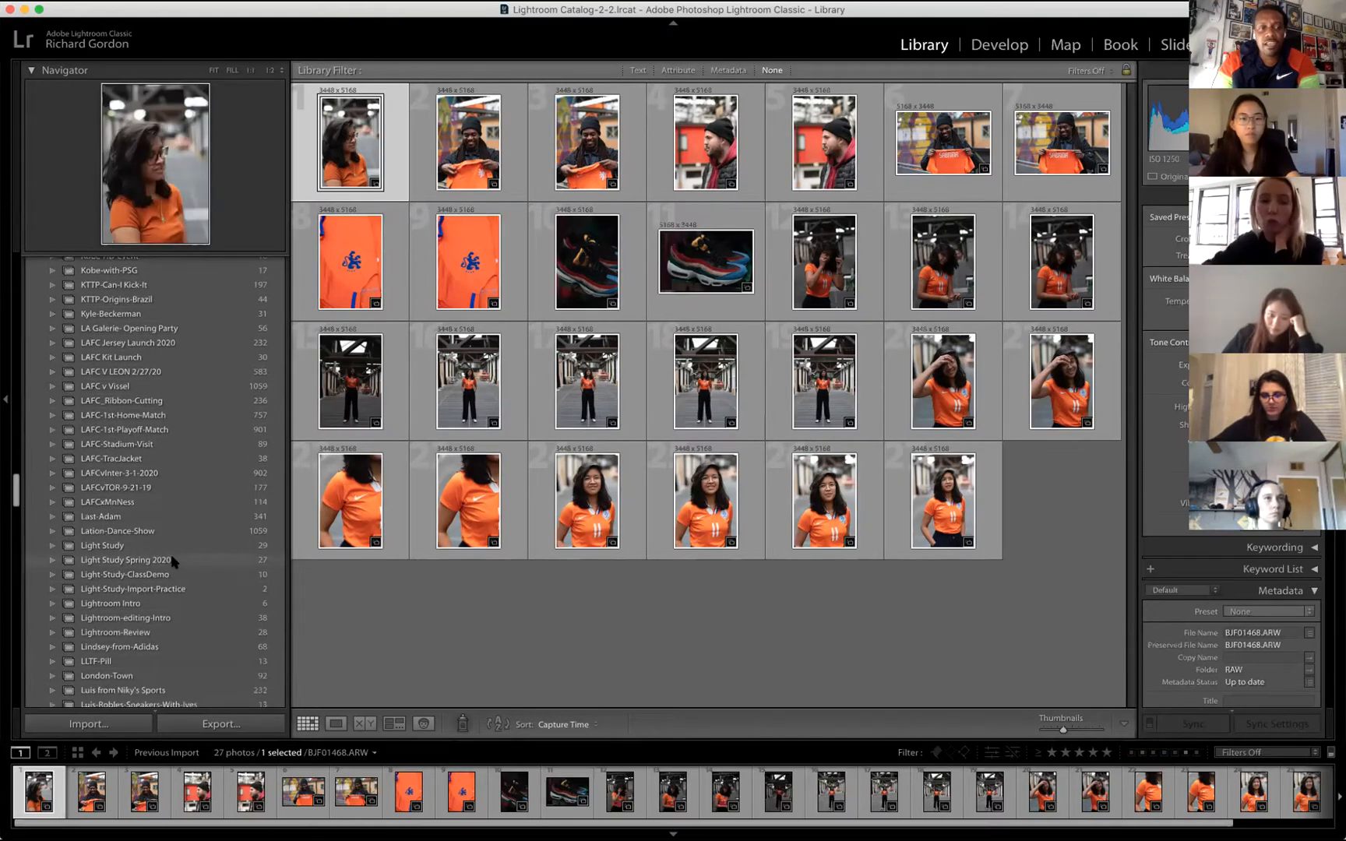
pyautogui.click(171, 560)
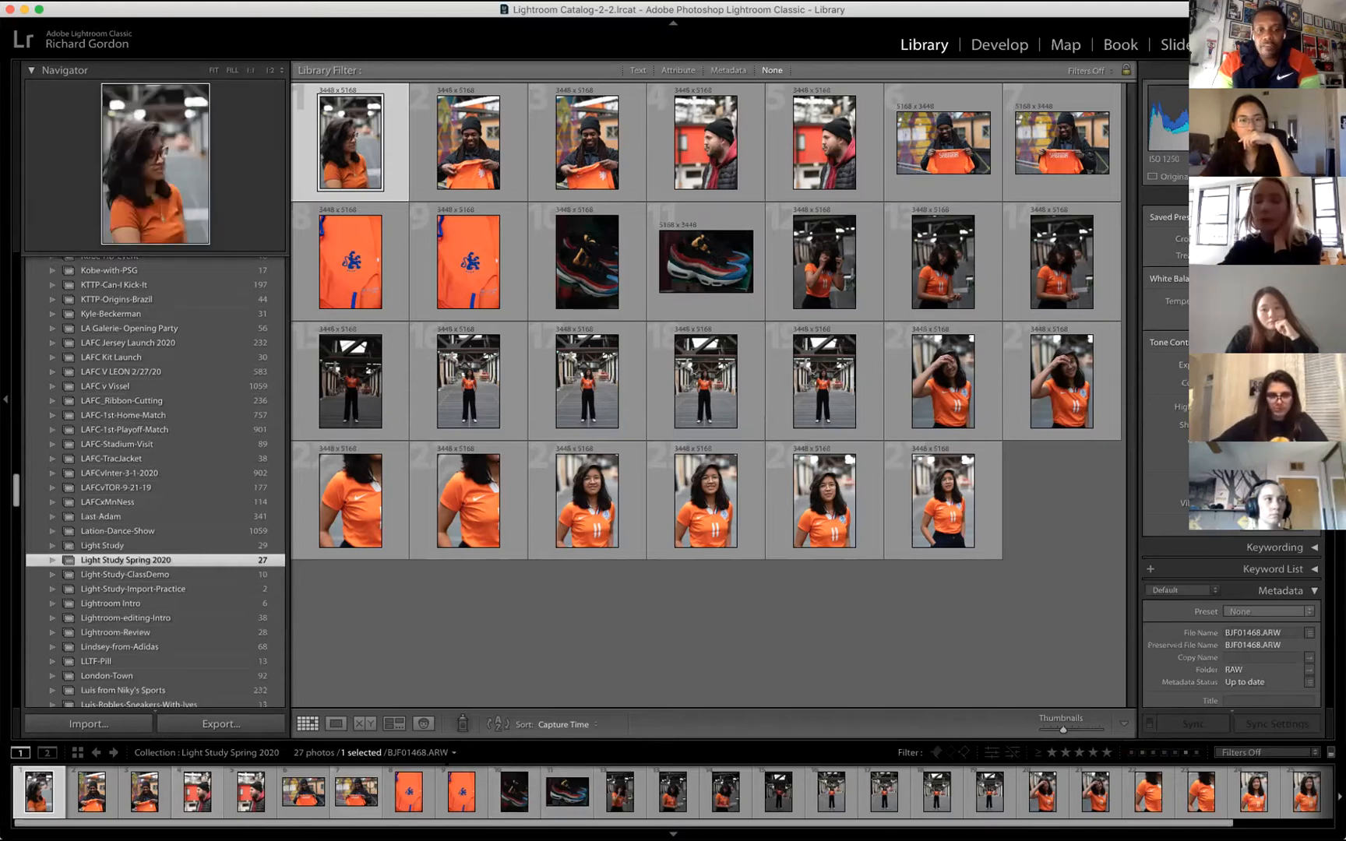
# Show all photographs in the catalog and return to the Light Study Spring 2020 collection.
pyautogui.click(441, 752)
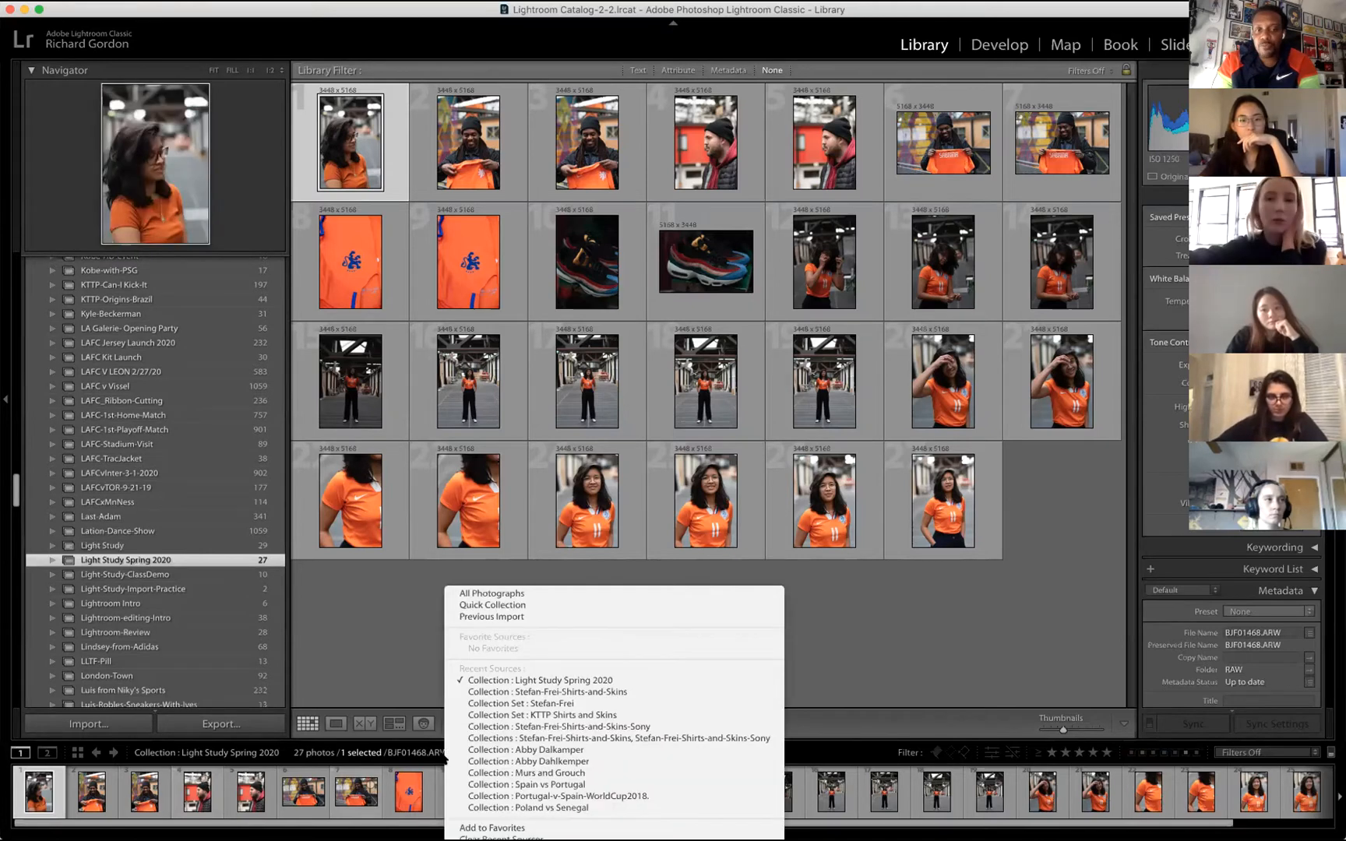
pyautogui.click(526, 594)
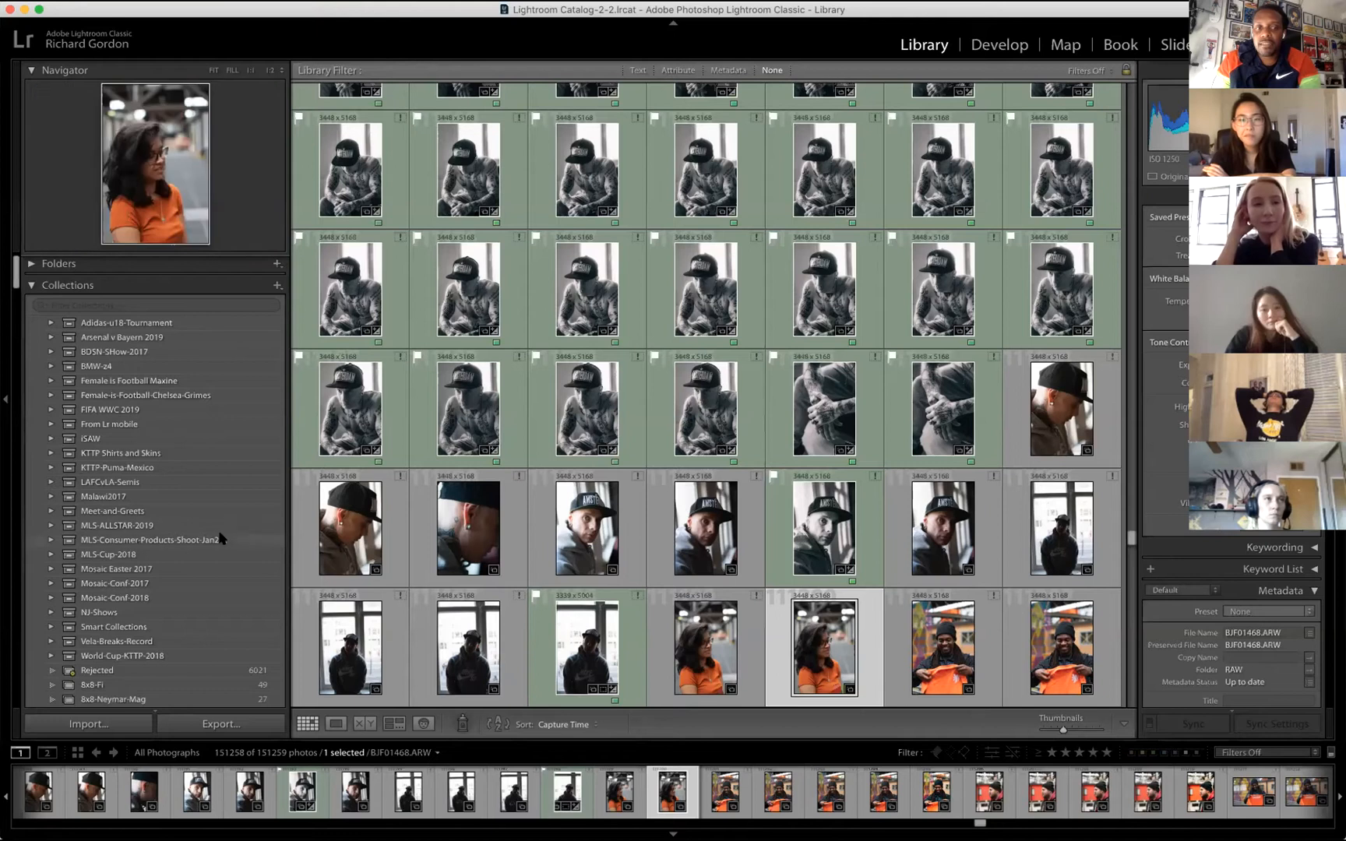
pyautogui.scroll(-15, 221, 538)
pyautogui.scroll(-3, 221, 538)
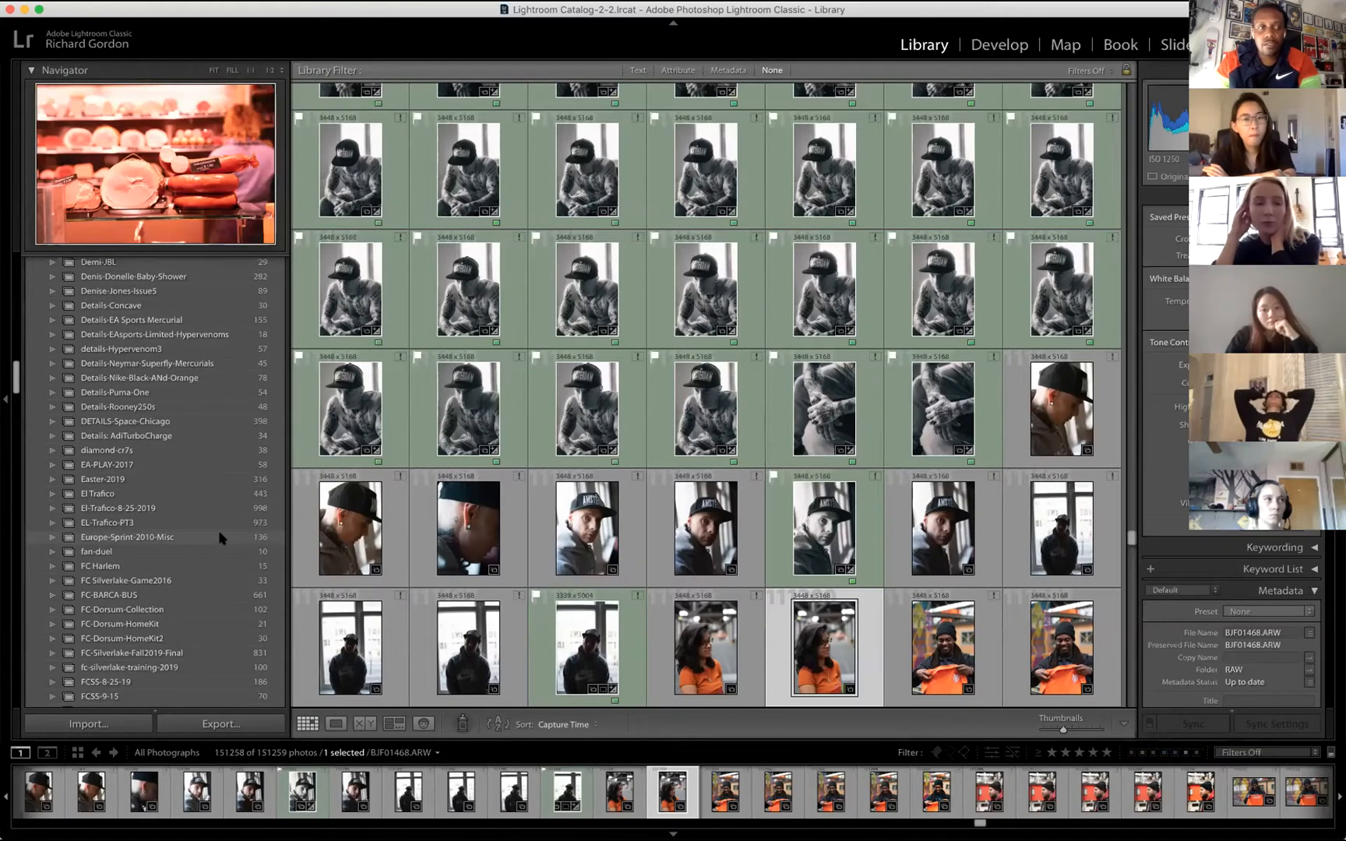
pyautogui.scroll(-4, 220, 537)
pyautogui.scroll(-8, 221, 537)
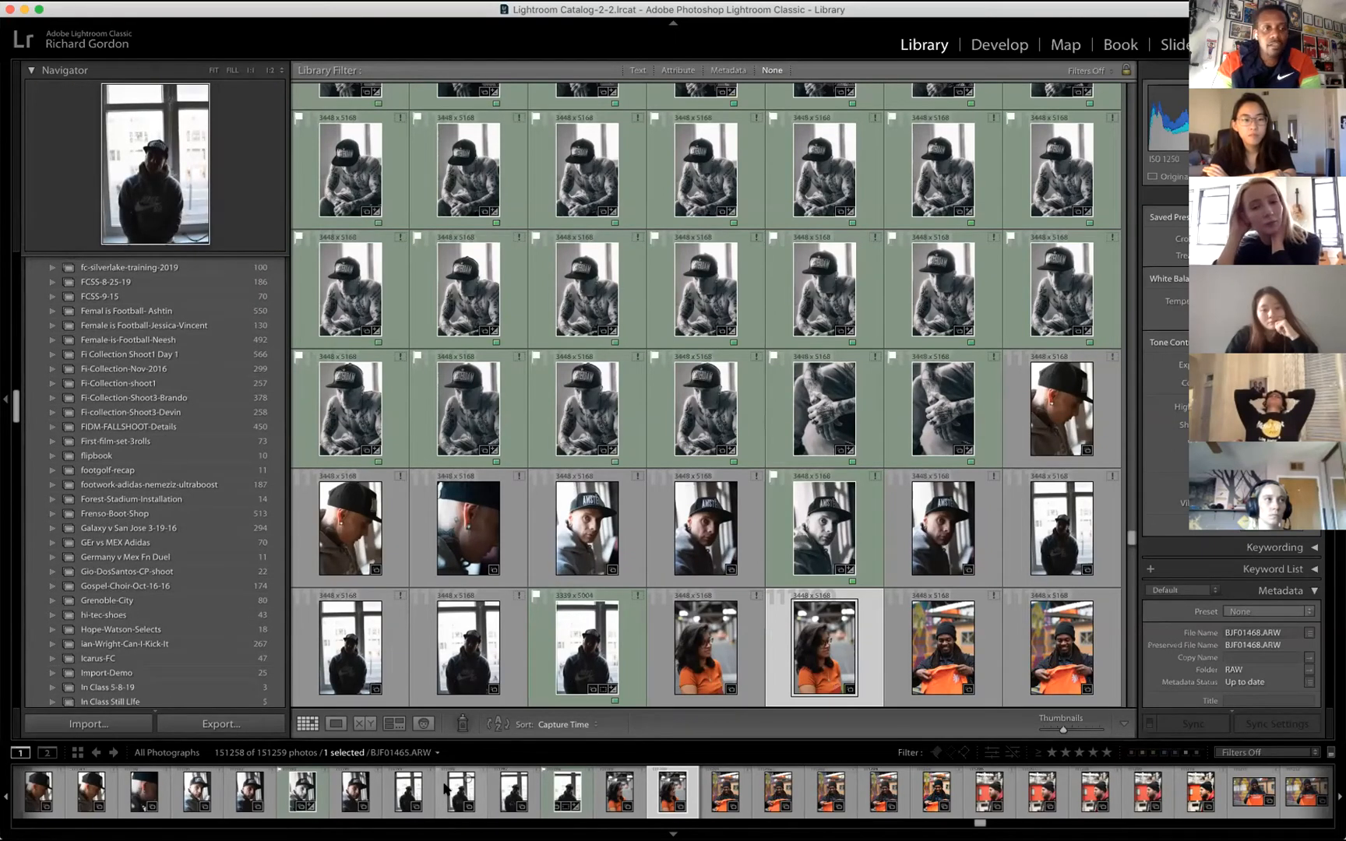
pyautogui.scroll(-20, 155, 571)
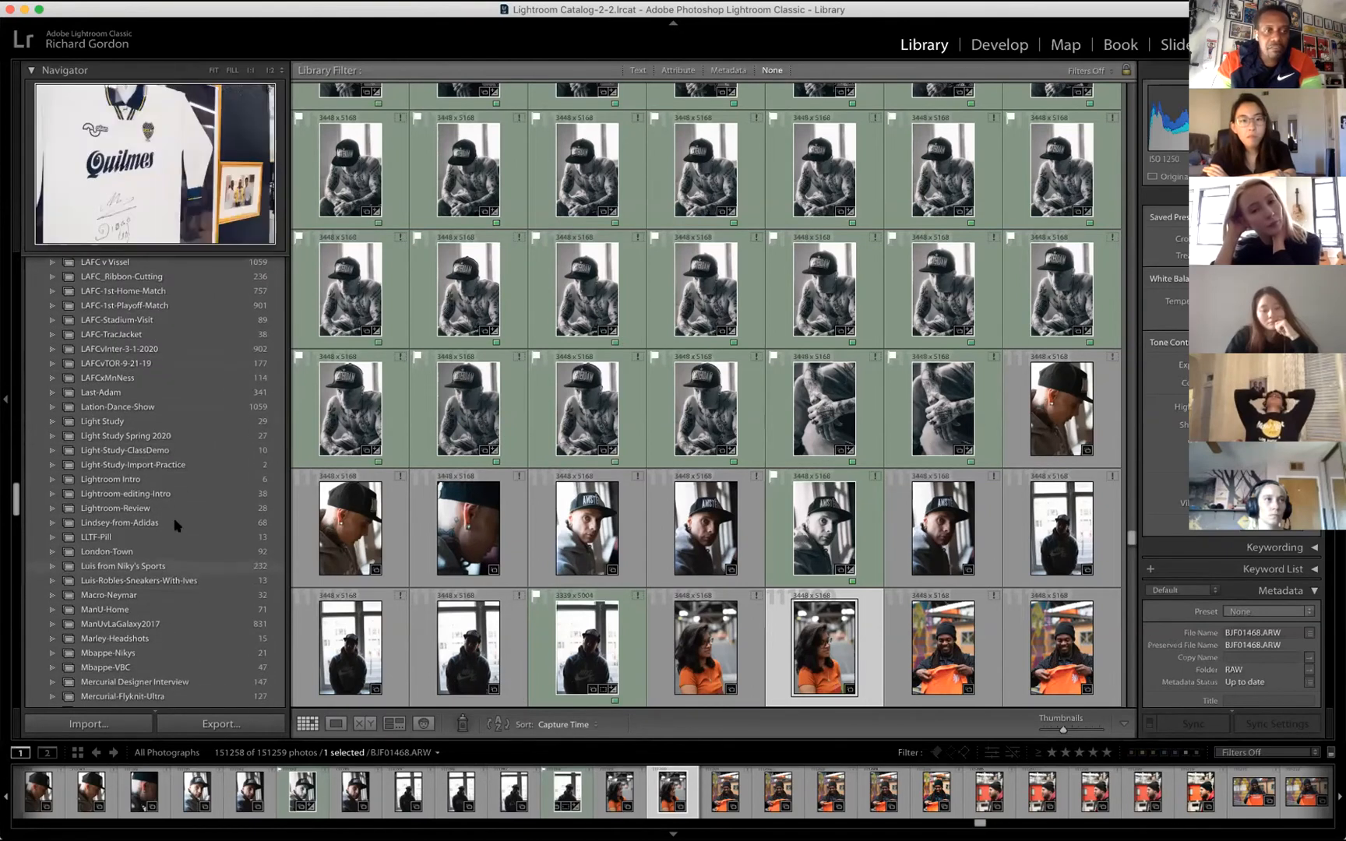
pyautogui.click(162, 435)
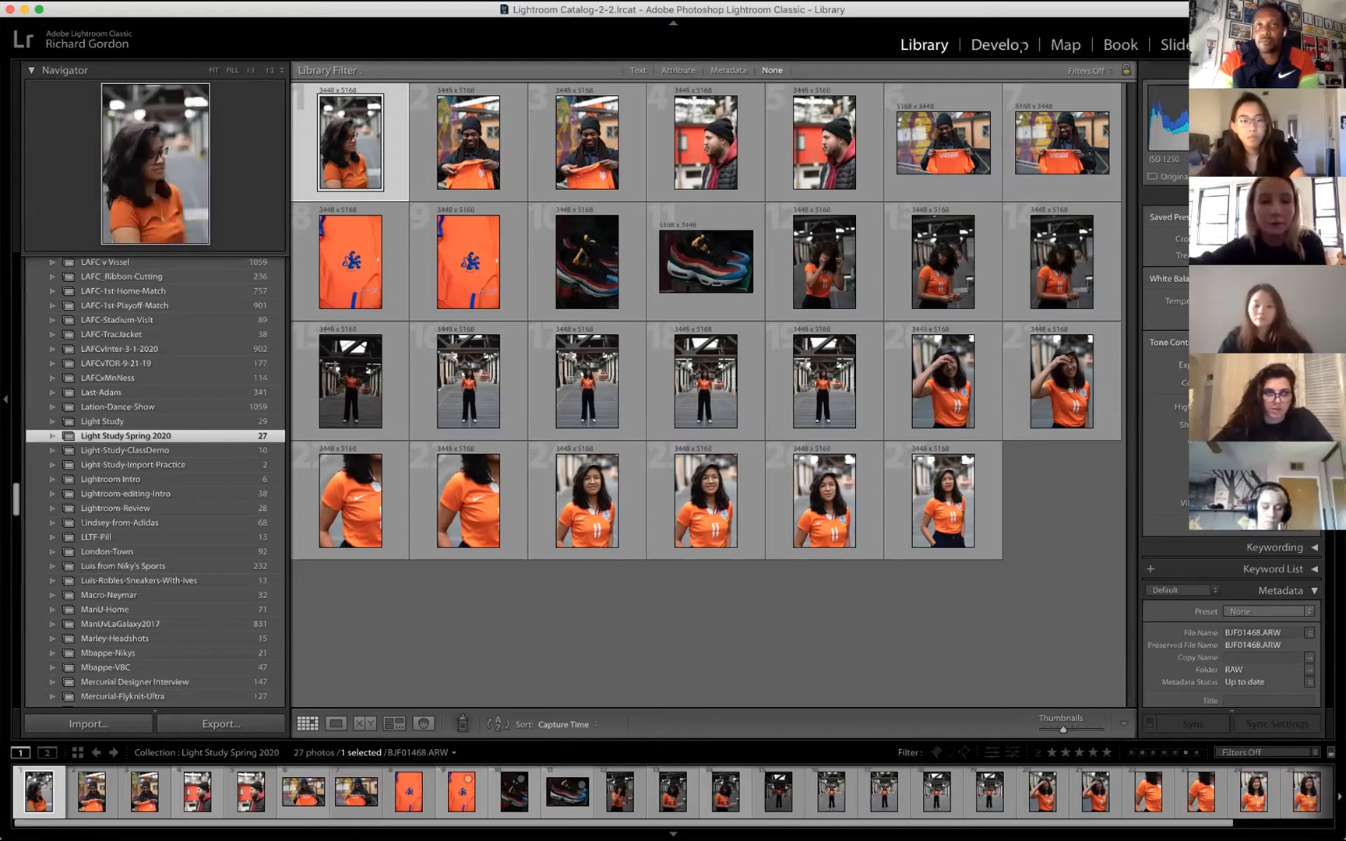
# Open BJF01468.ARW in the Develop module and look through the collection's photos one by one past the sneaker shots.
pyautogui.click(1024, 47)
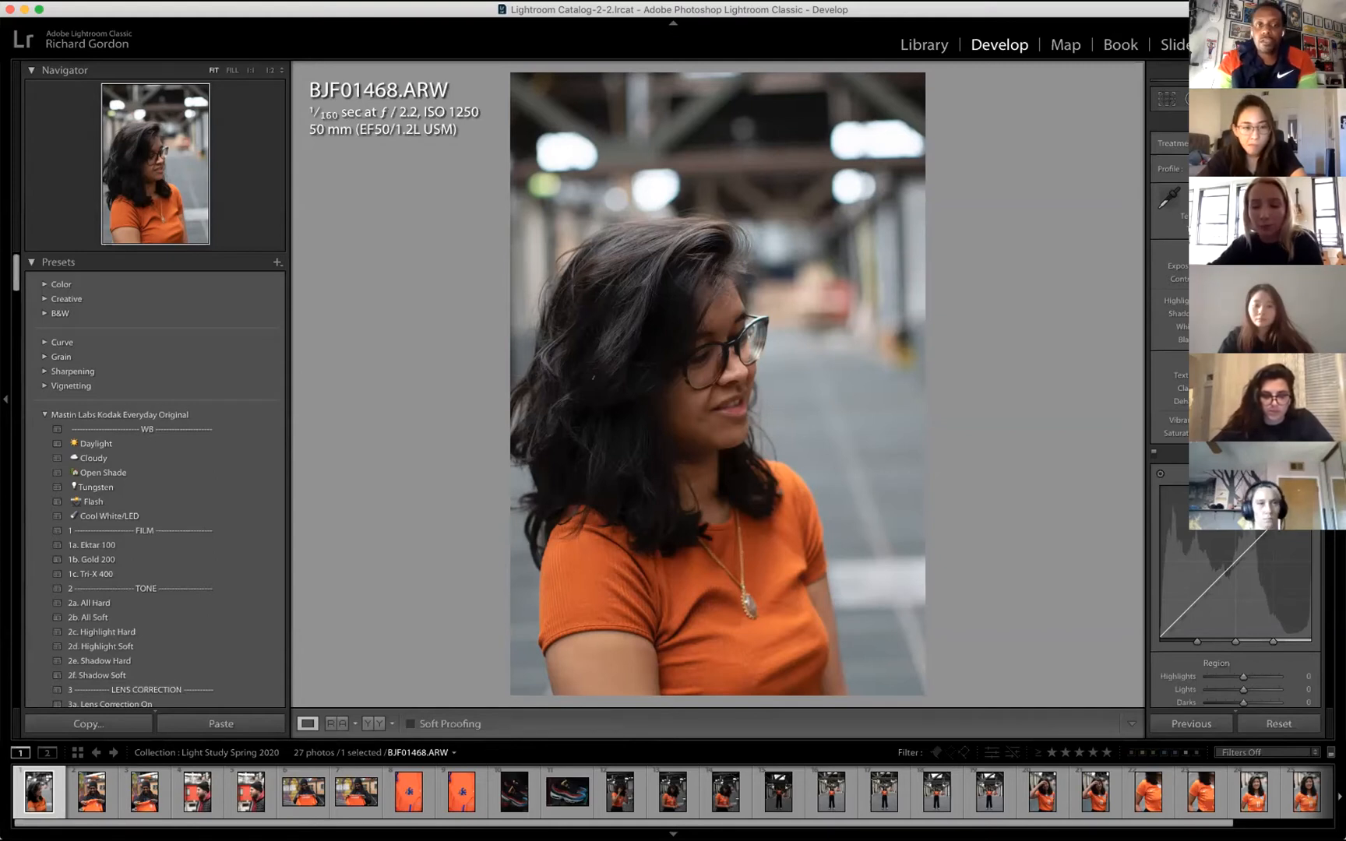
pyautogui.press('Right')
pyautogui.press('Right')
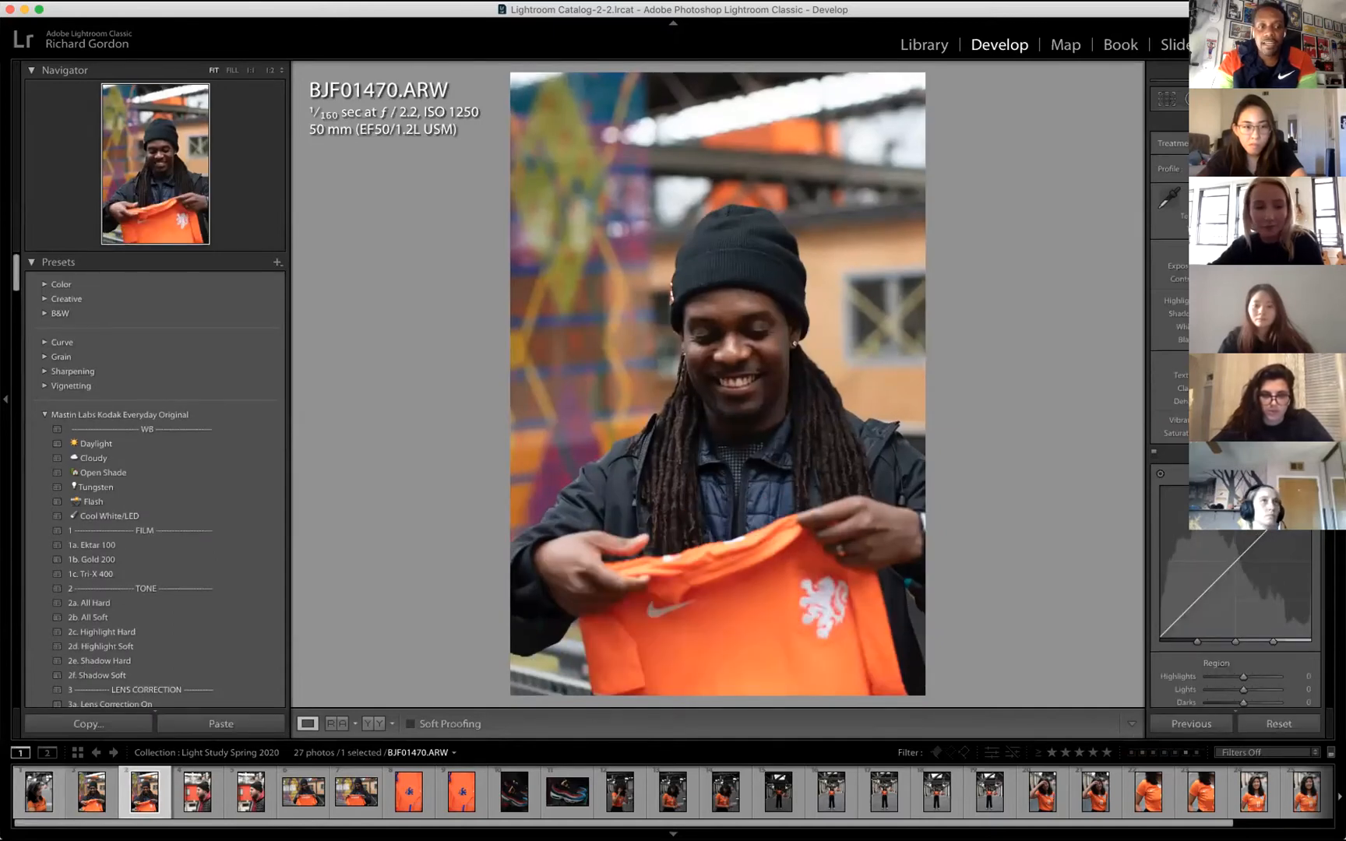
pyautogui.press('Right')
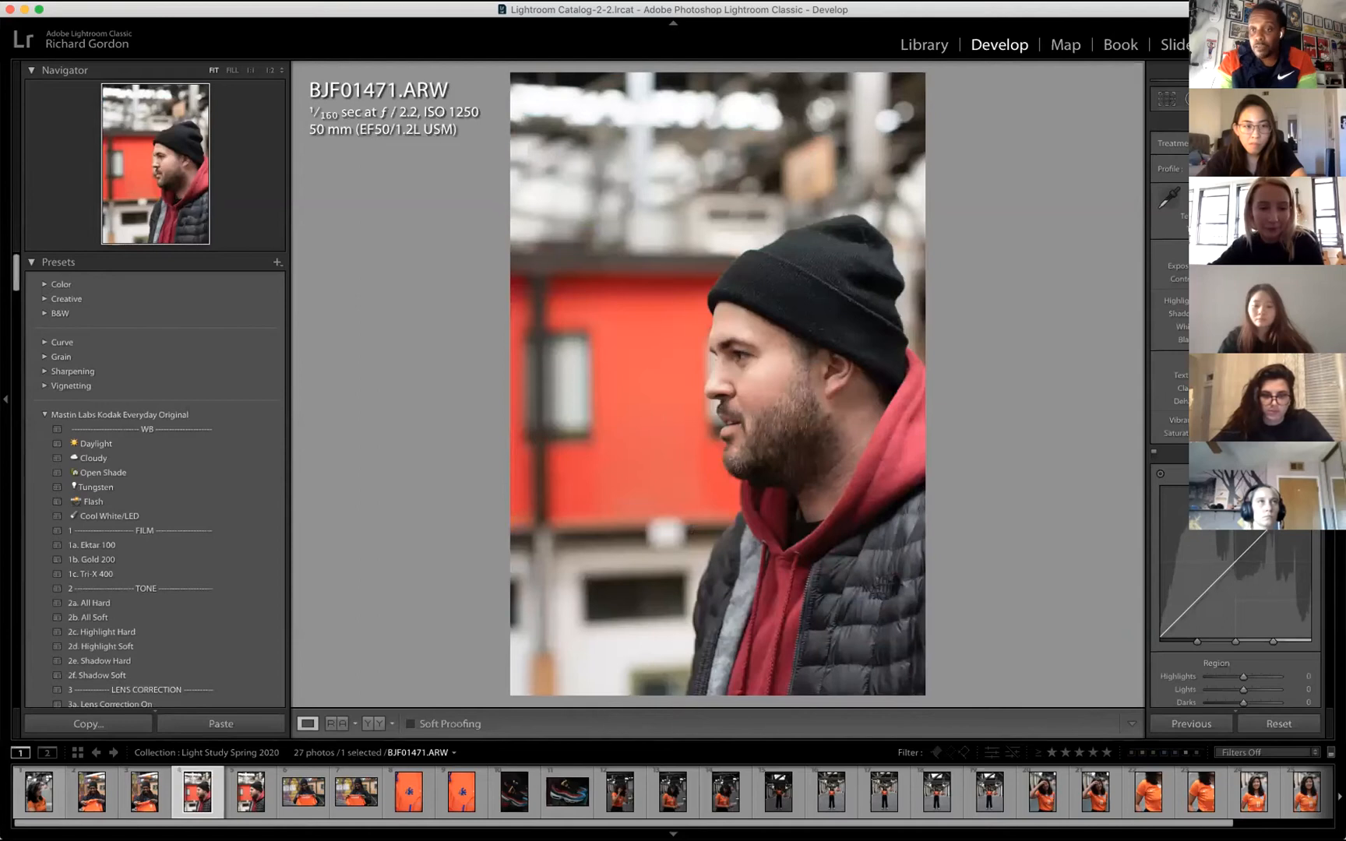
pyautogui.press('Right')
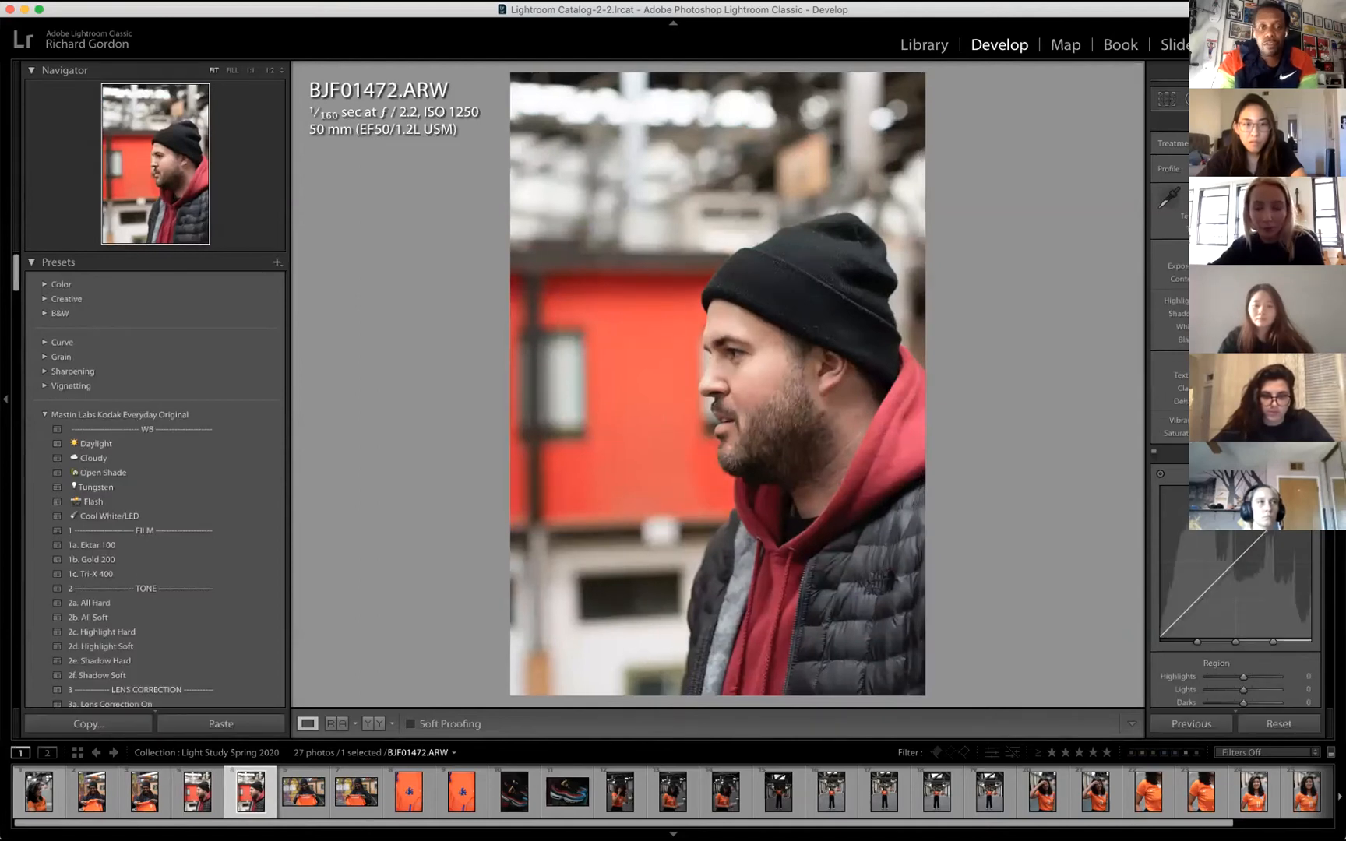
pyautogui.press('Right')
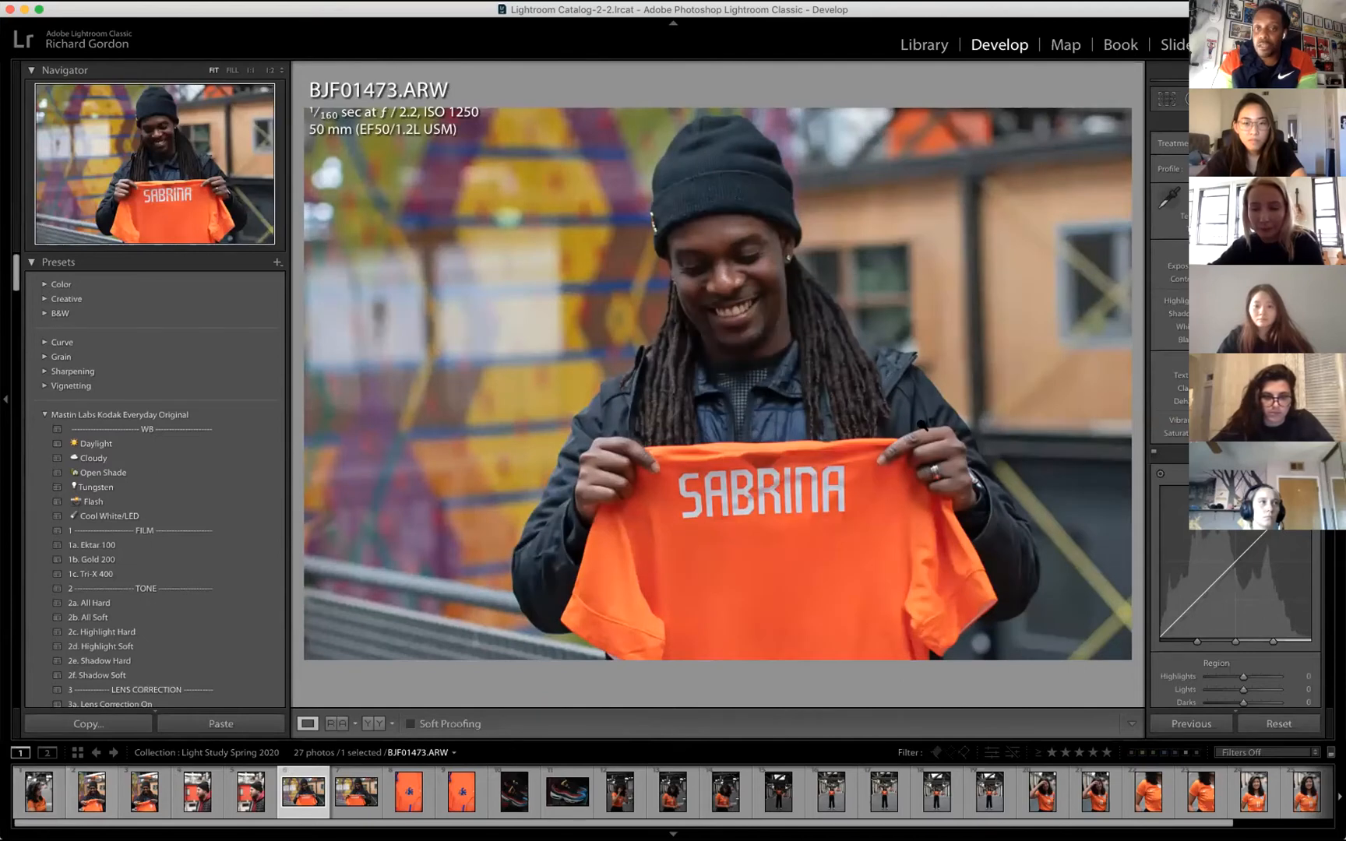
pyautogui.press('Right')
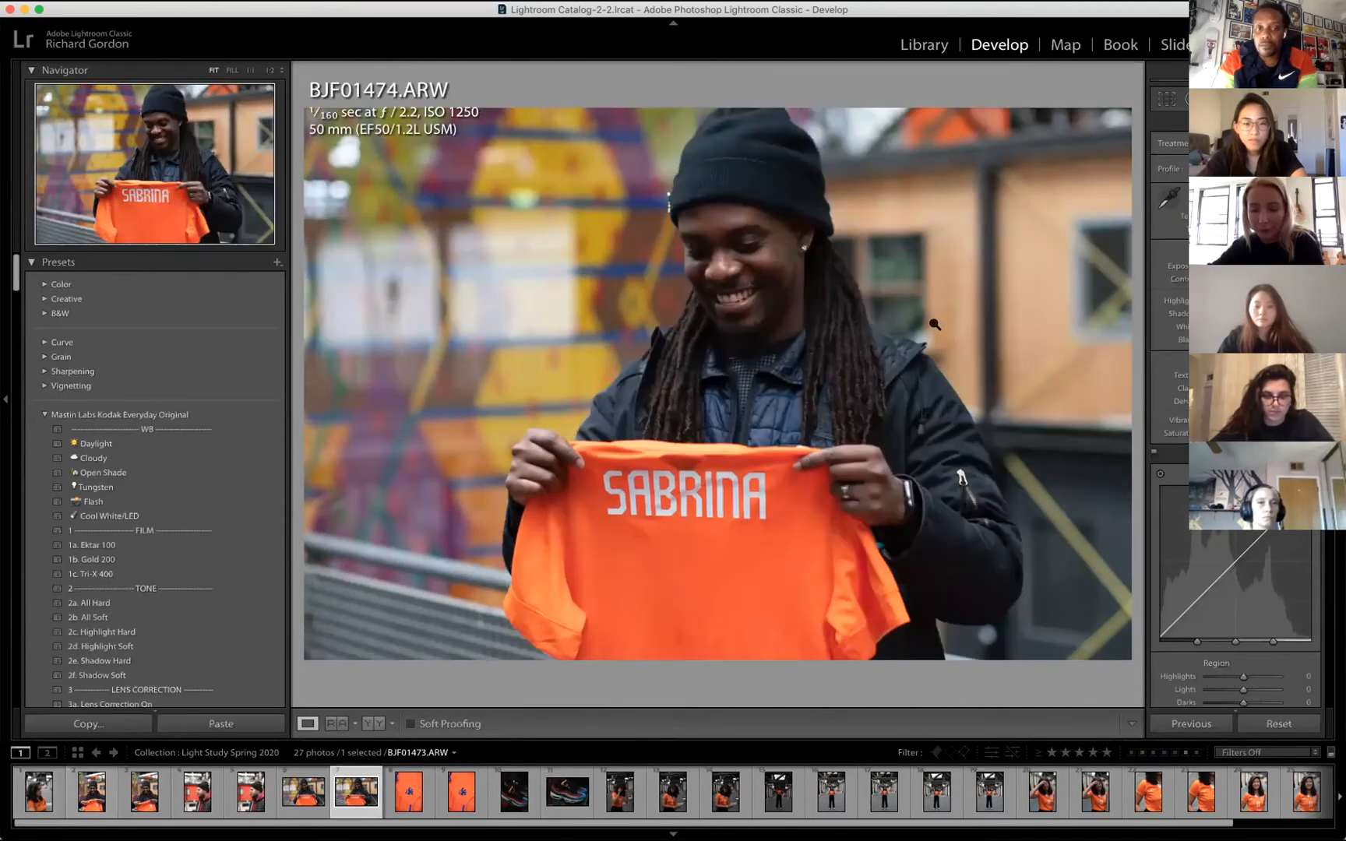
pyautogui.press('Right')
pyautogui.press('Right')
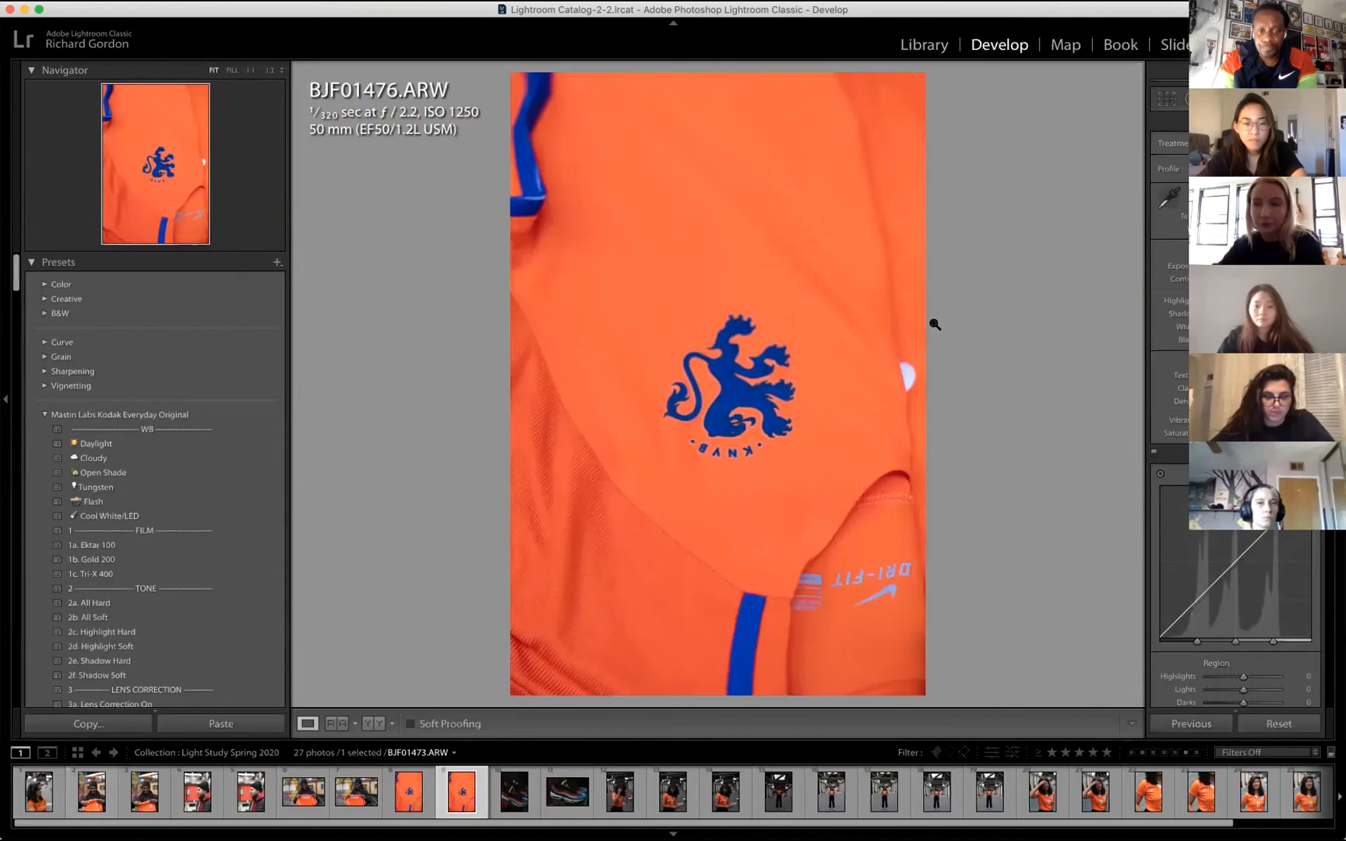
pyautogui.press('Right')
pyautogui.press('Right')
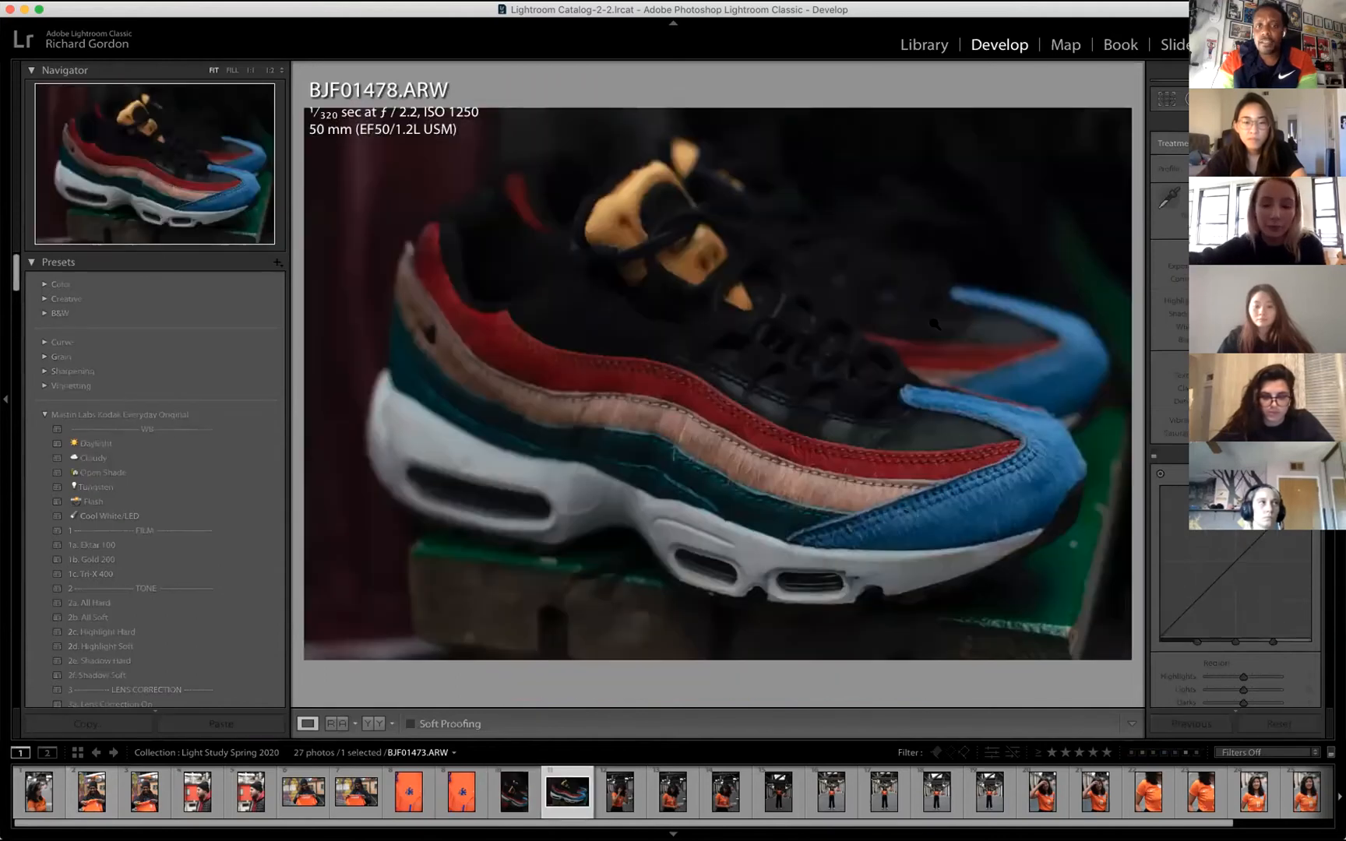
pyautogui.press('Right')
pyautogui.press('Right')
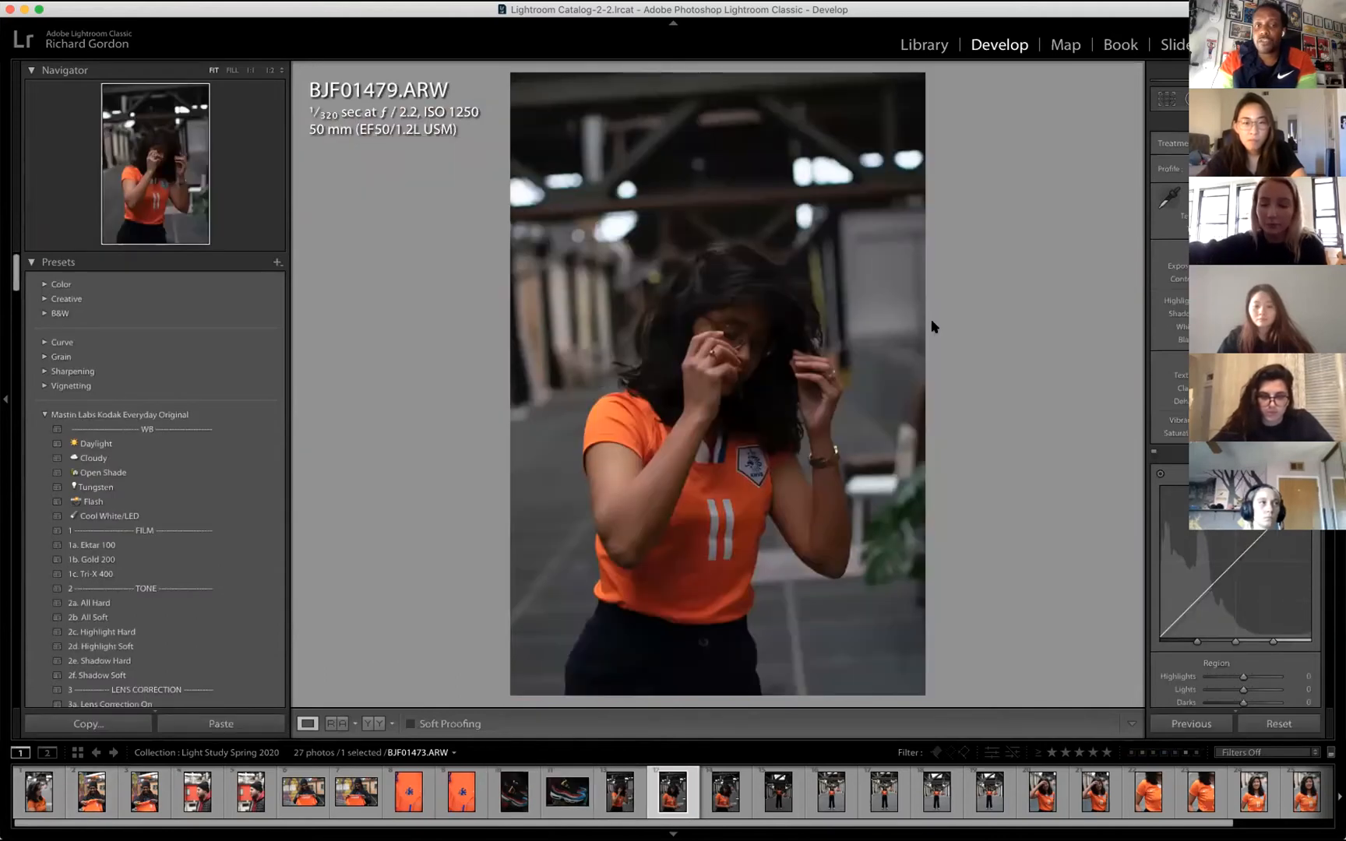
pyautogui.press('Right')
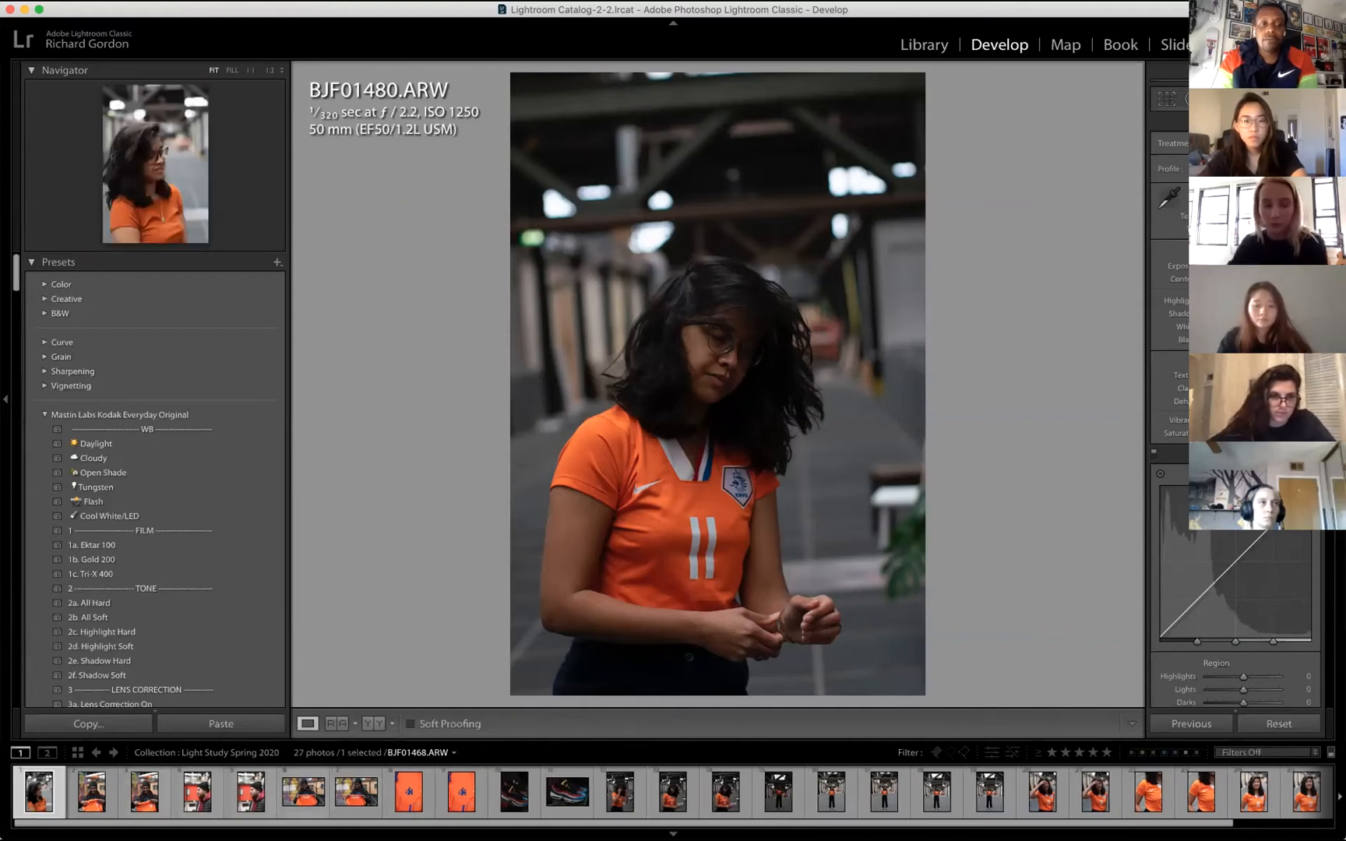
# Return to the collection's first photo, BJF01468.ARW, in the Develop module.
pyautogui.click(50, 803)
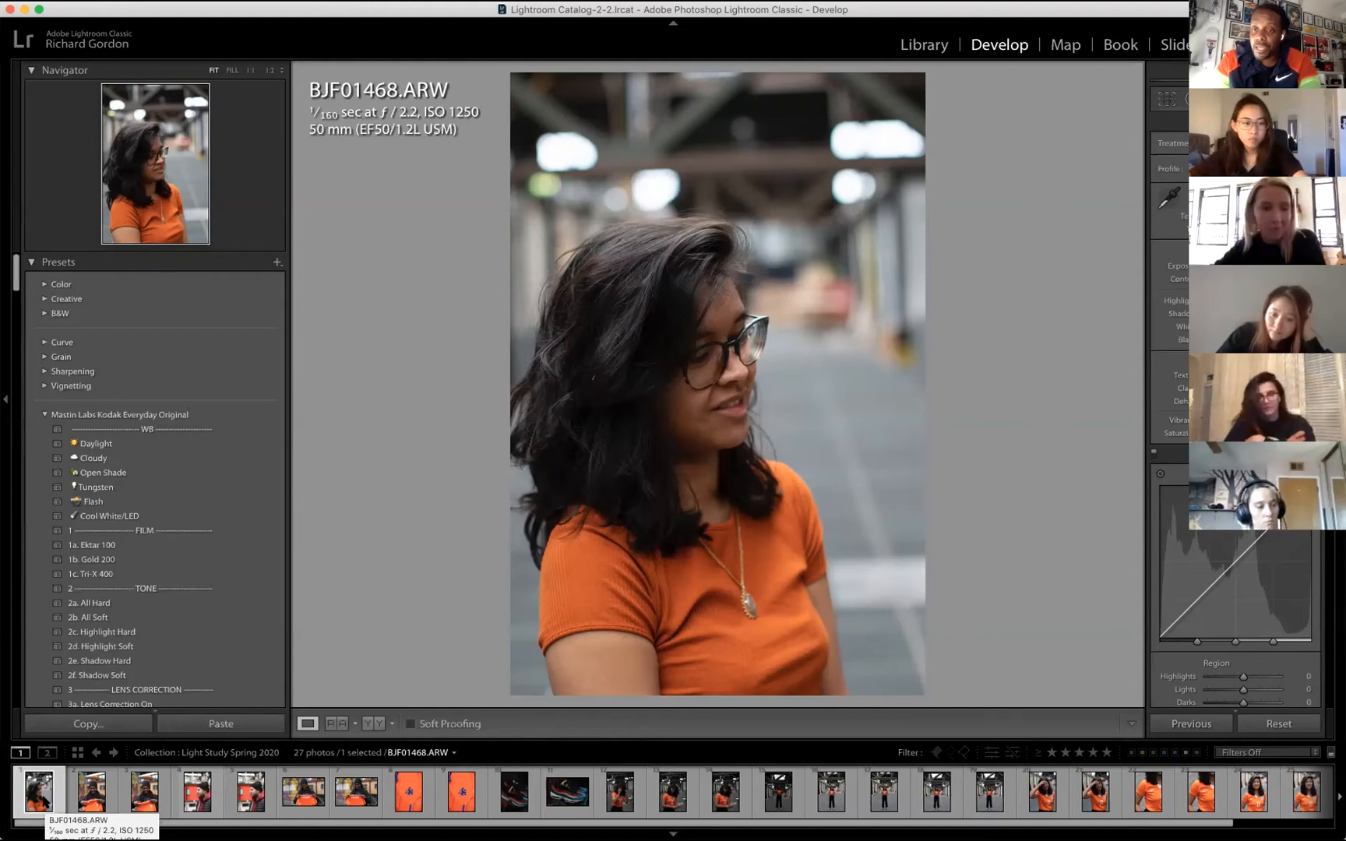
pyautogui.press('p')
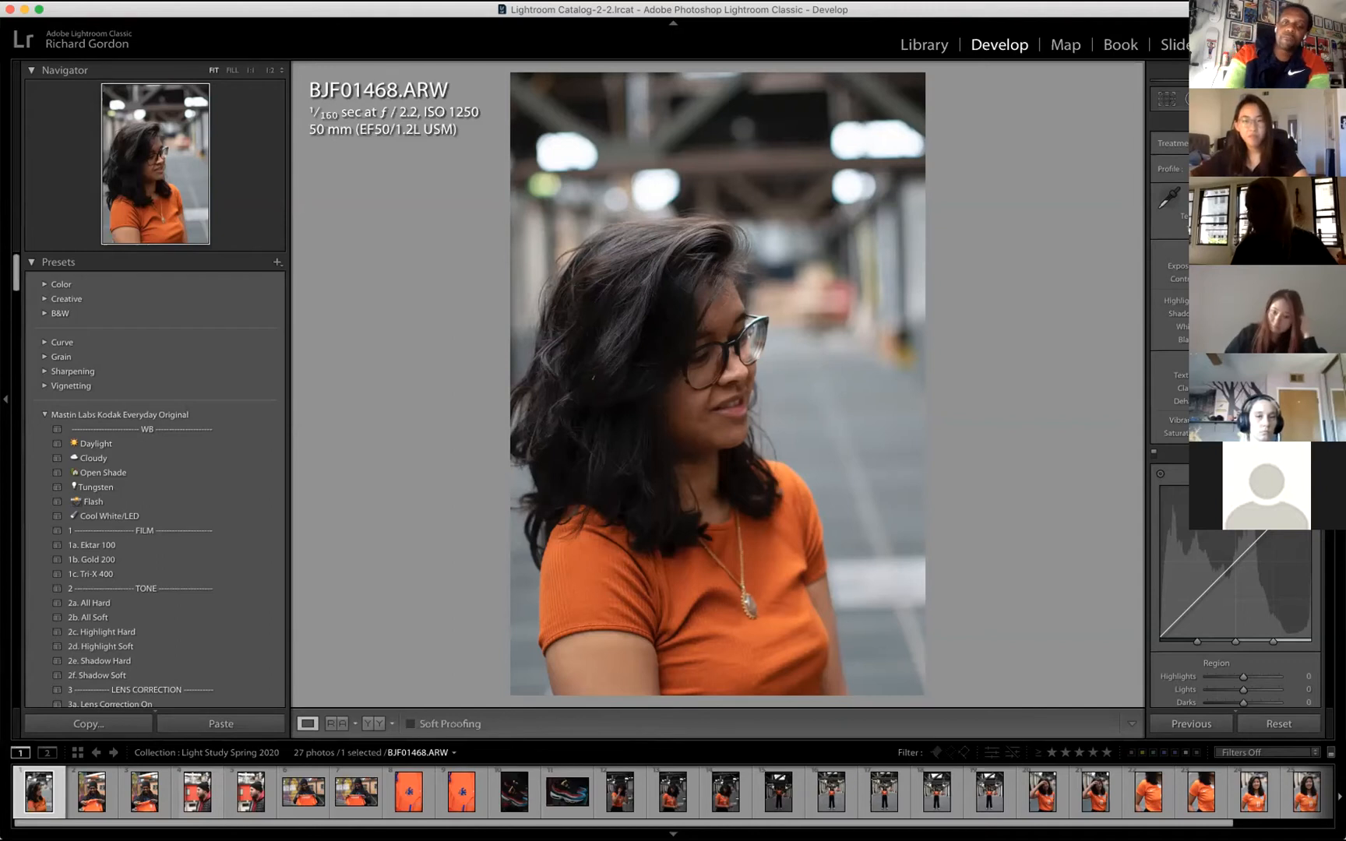
pyautogui.press('p')
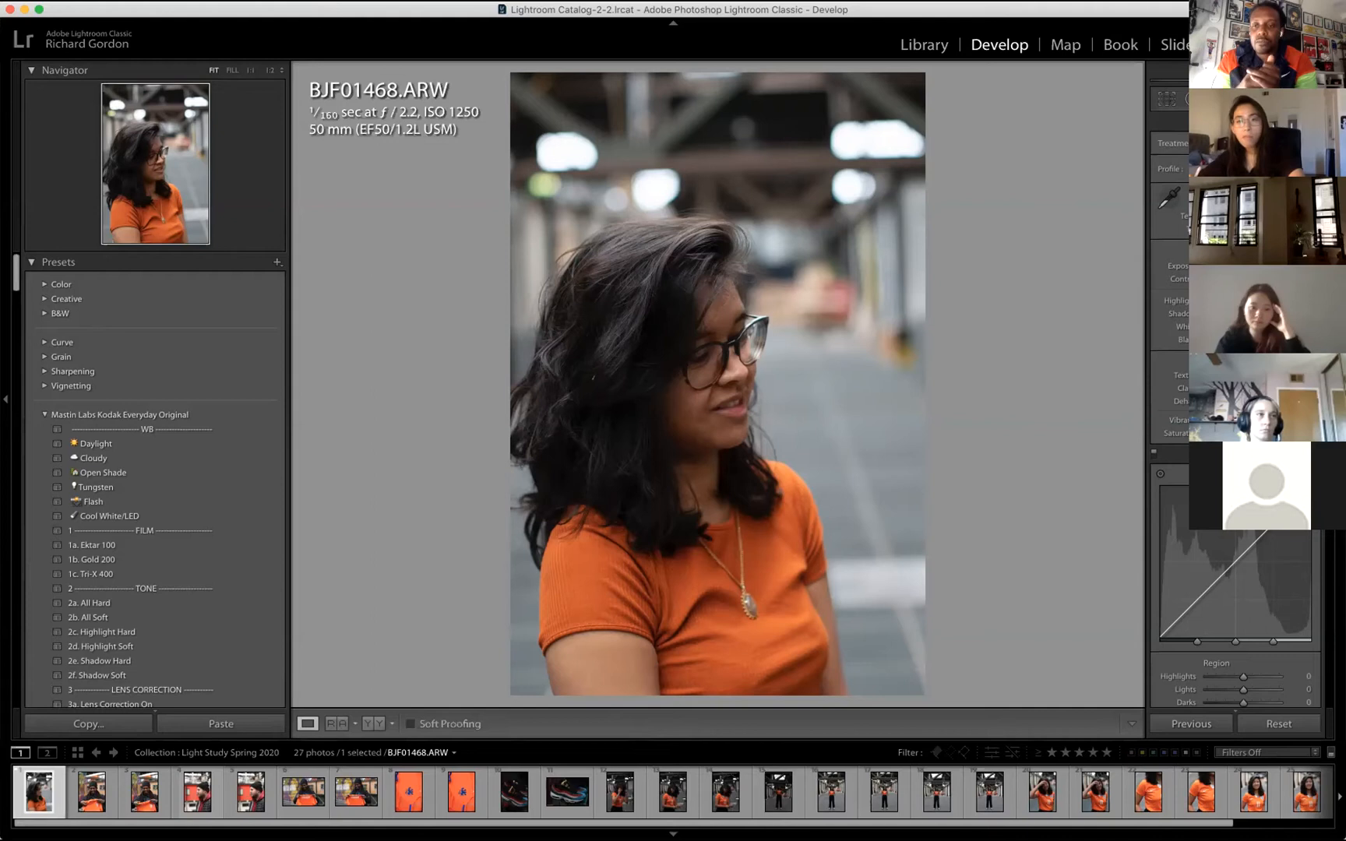
# Go to BJF01469.ARW and flag it as rejected.
pyautogui.press('Right')
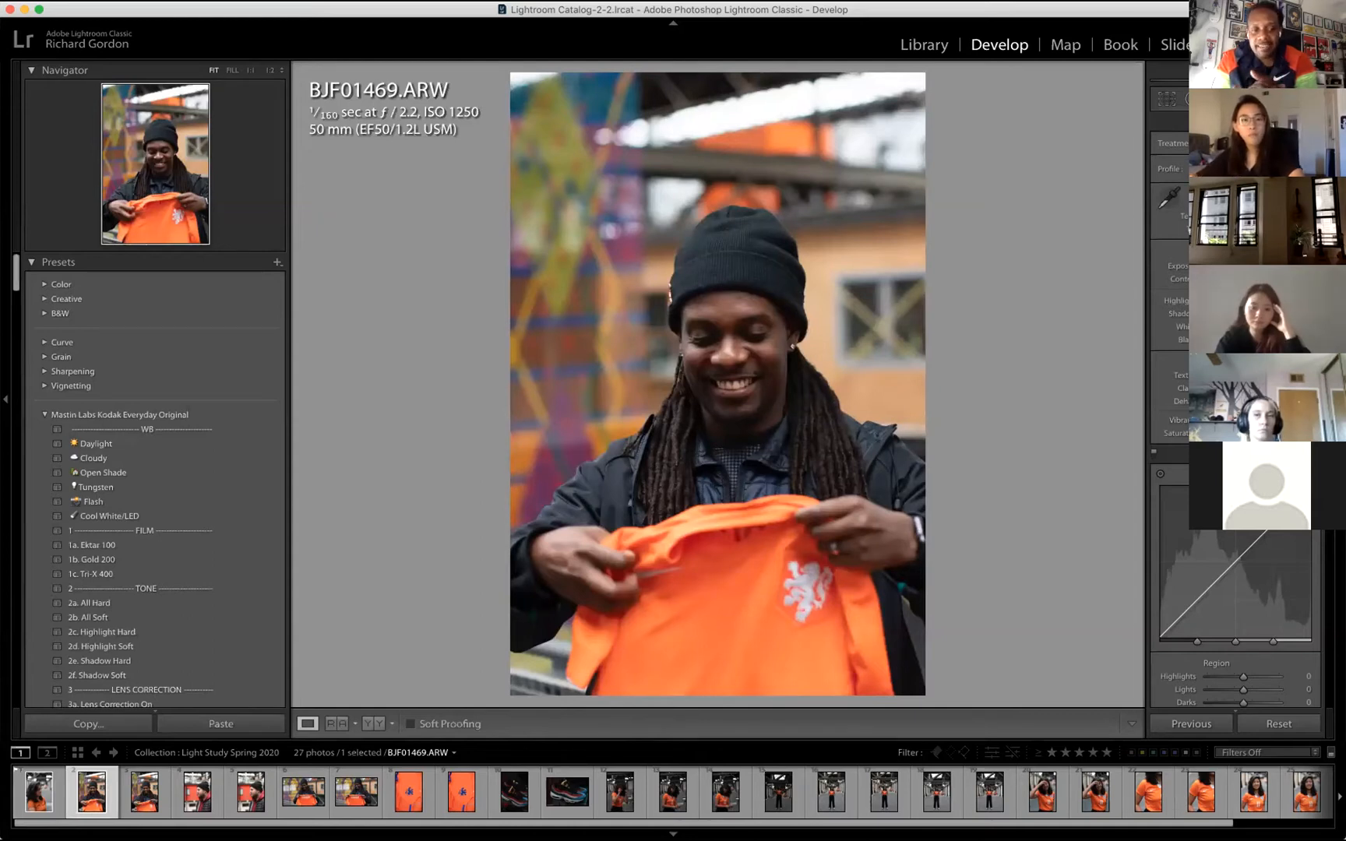
pyautogui.press('x')
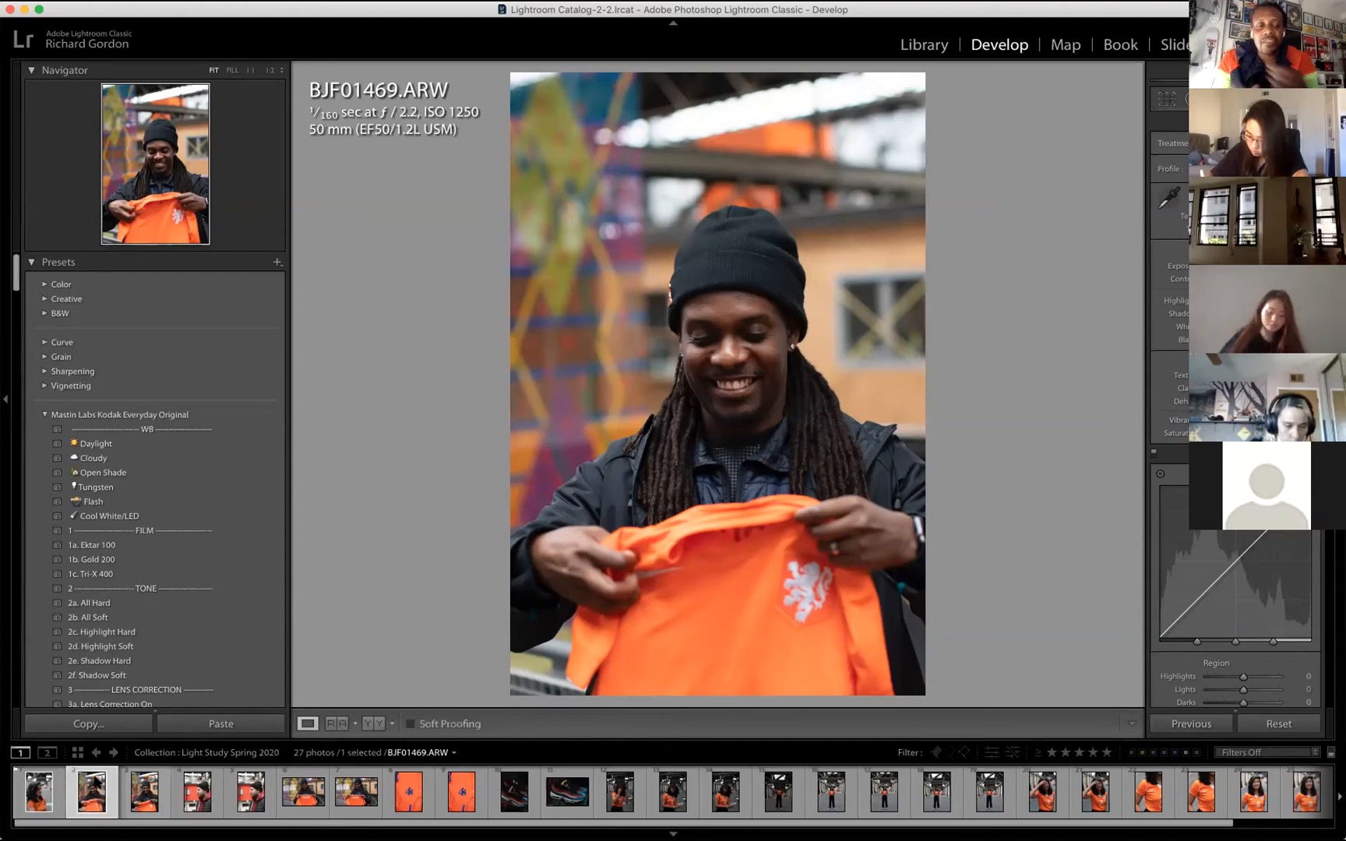
pyautogui.press('x')
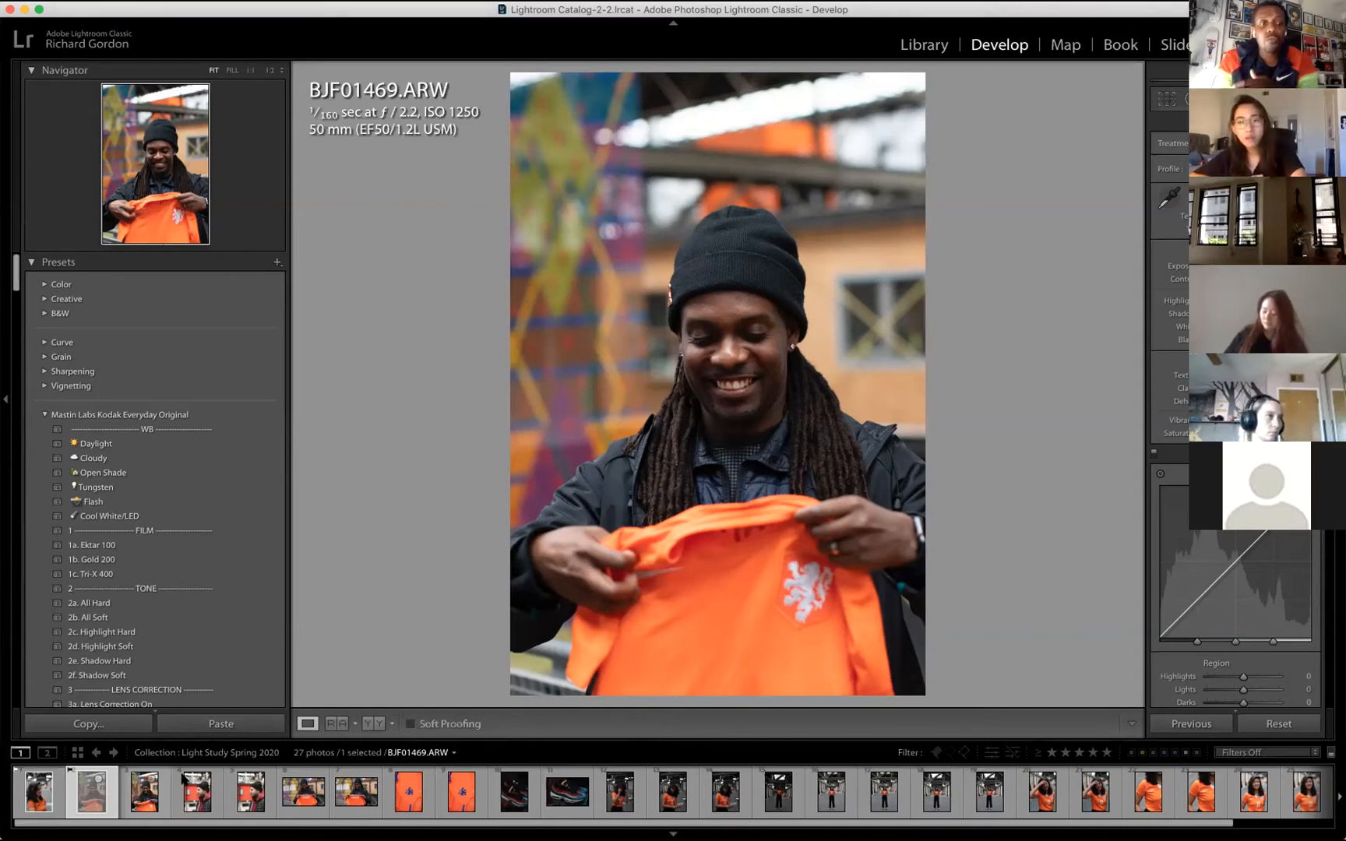
# Flag the photos from BJF01470.ARW through BJF01478.ARW as picks, one after another.
pyautogui.scroll(-2, 490, 777)
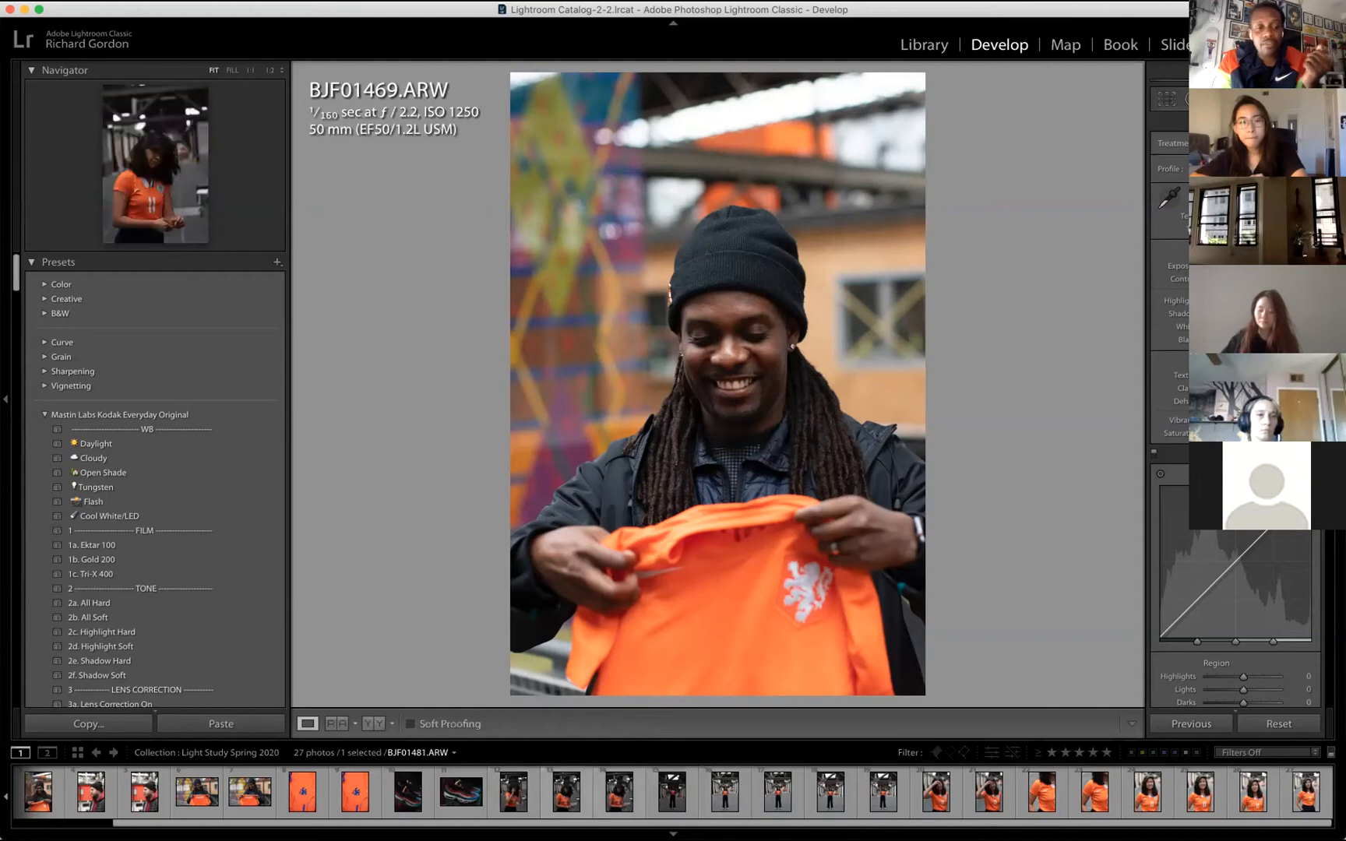
pyautogui.scroll(2, 92, 792)
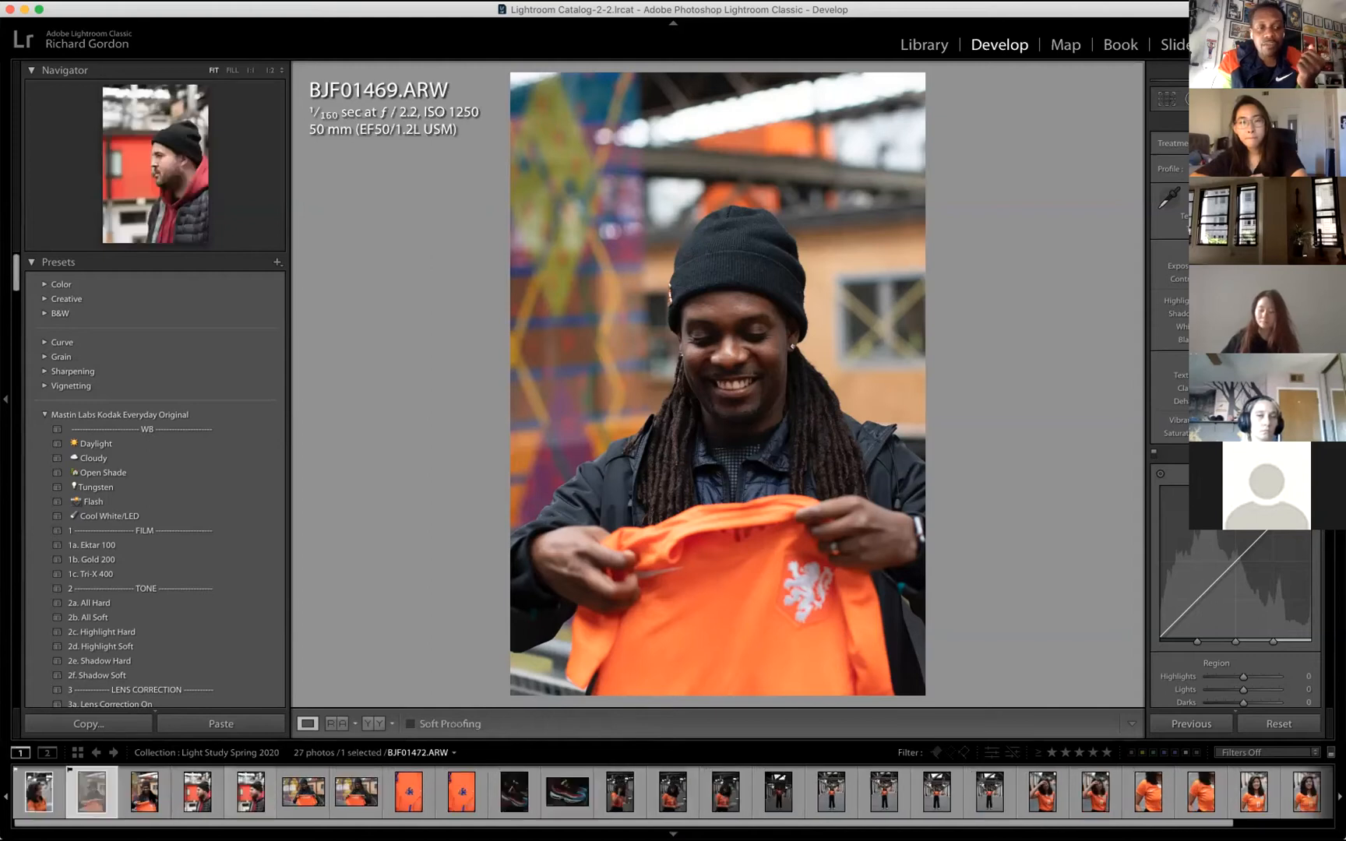
pyautogui.click(158, 797)
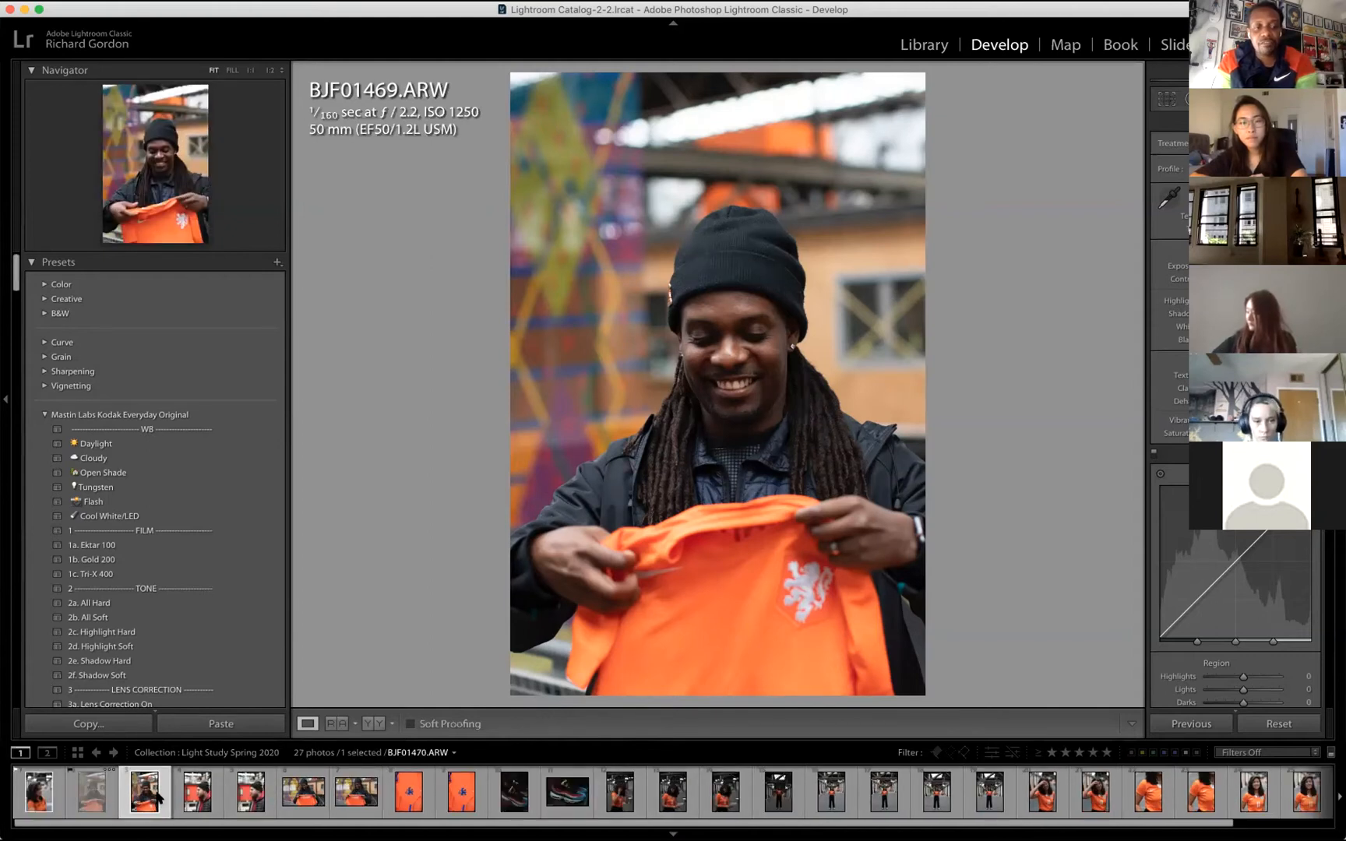
pyautogui.press('p')
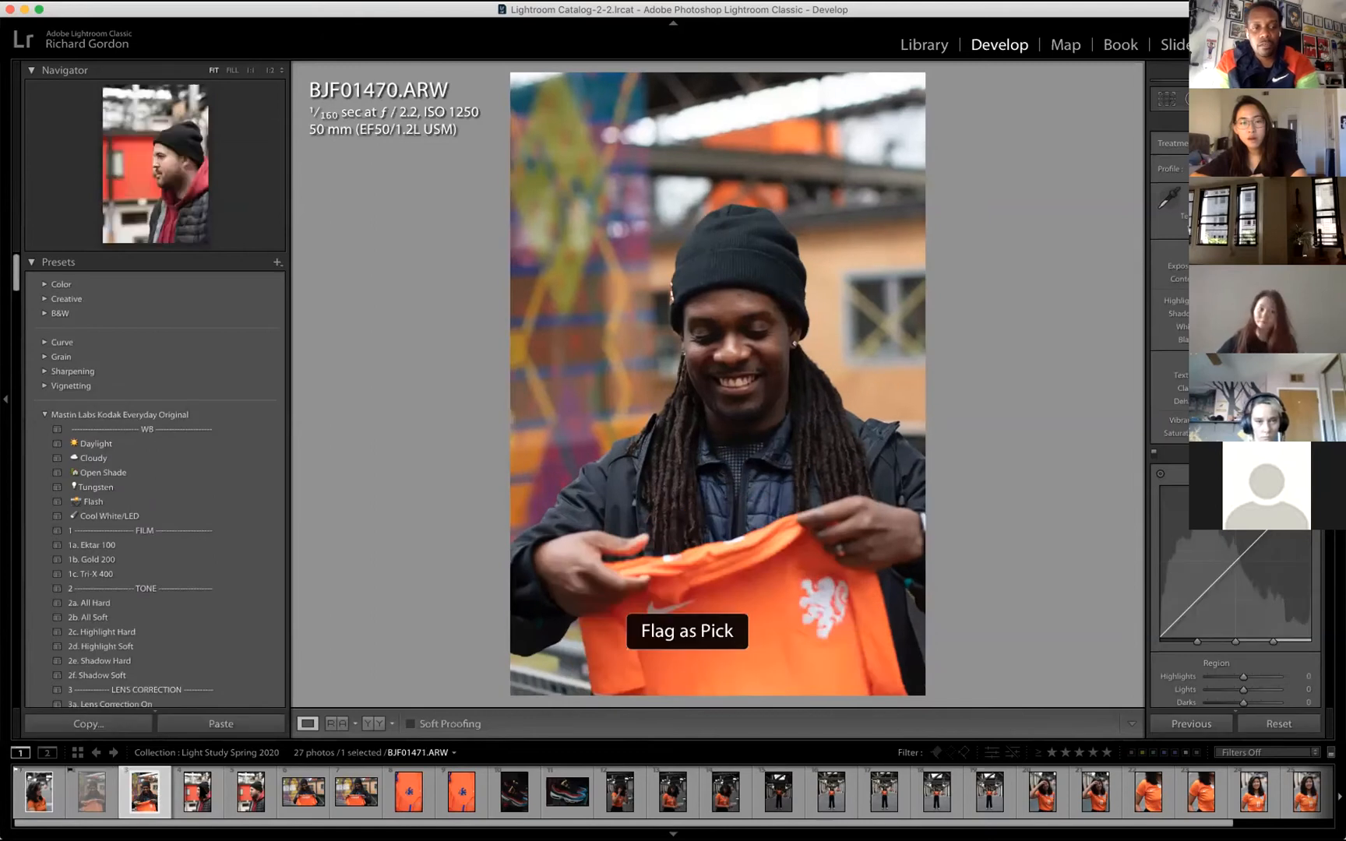
pyautogui.click(195, 793)
pyautogui.click(265, 794)
pyautogui.hotkey('shift', 'p')
pyautogui.hotkey('shift', 'p')
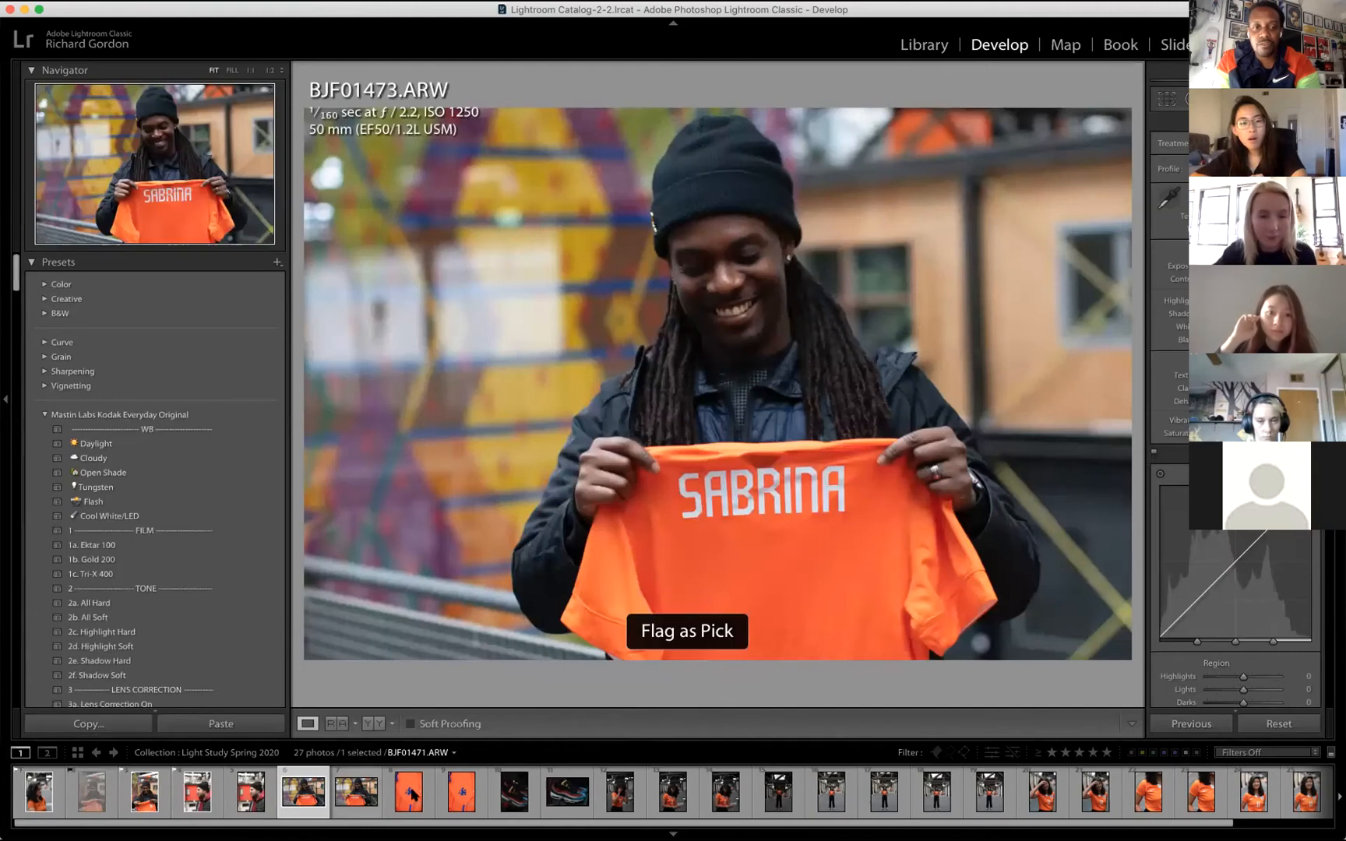
pyautogui.hotkey('shift', 'p')
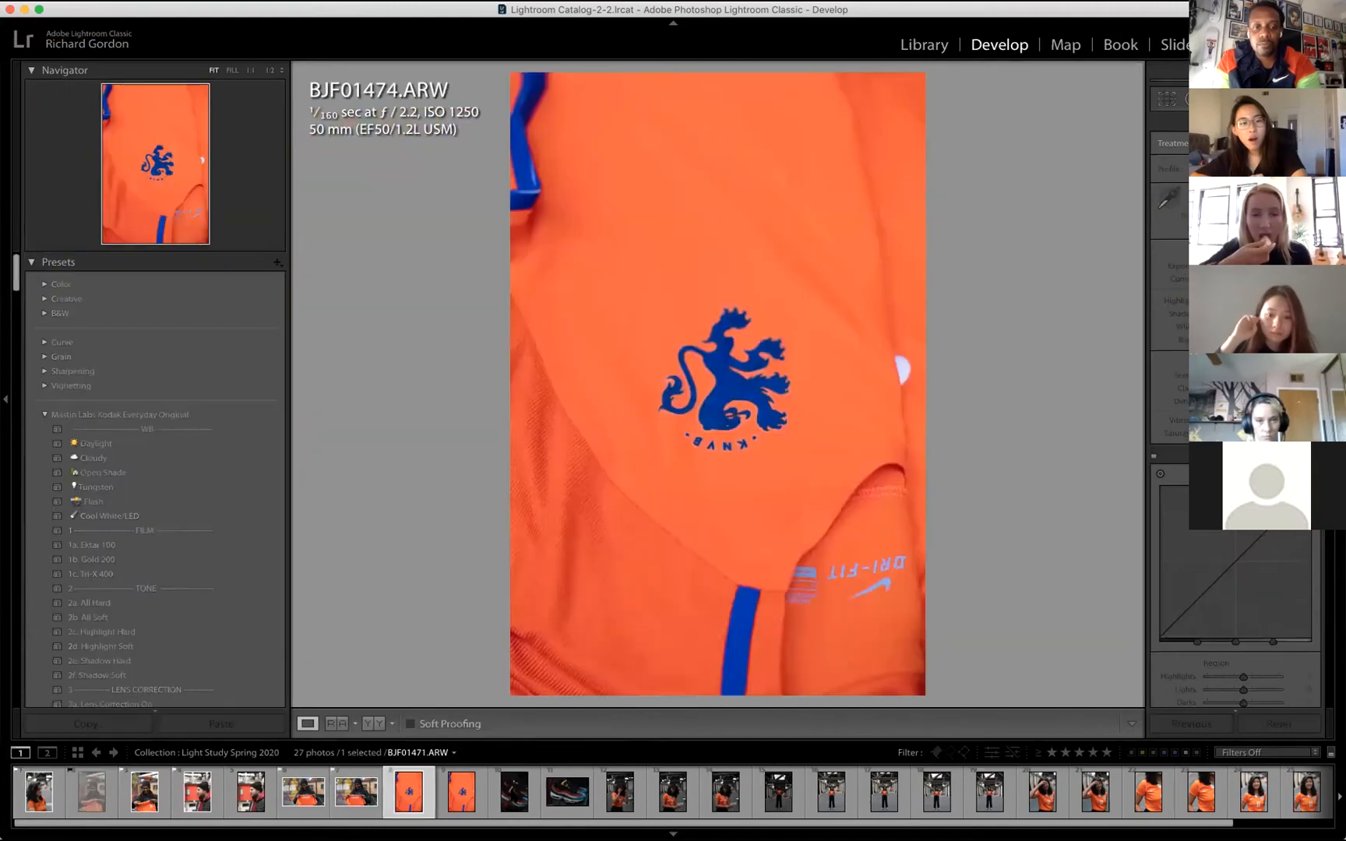
pyautogui.hotkey('shift', 'p')
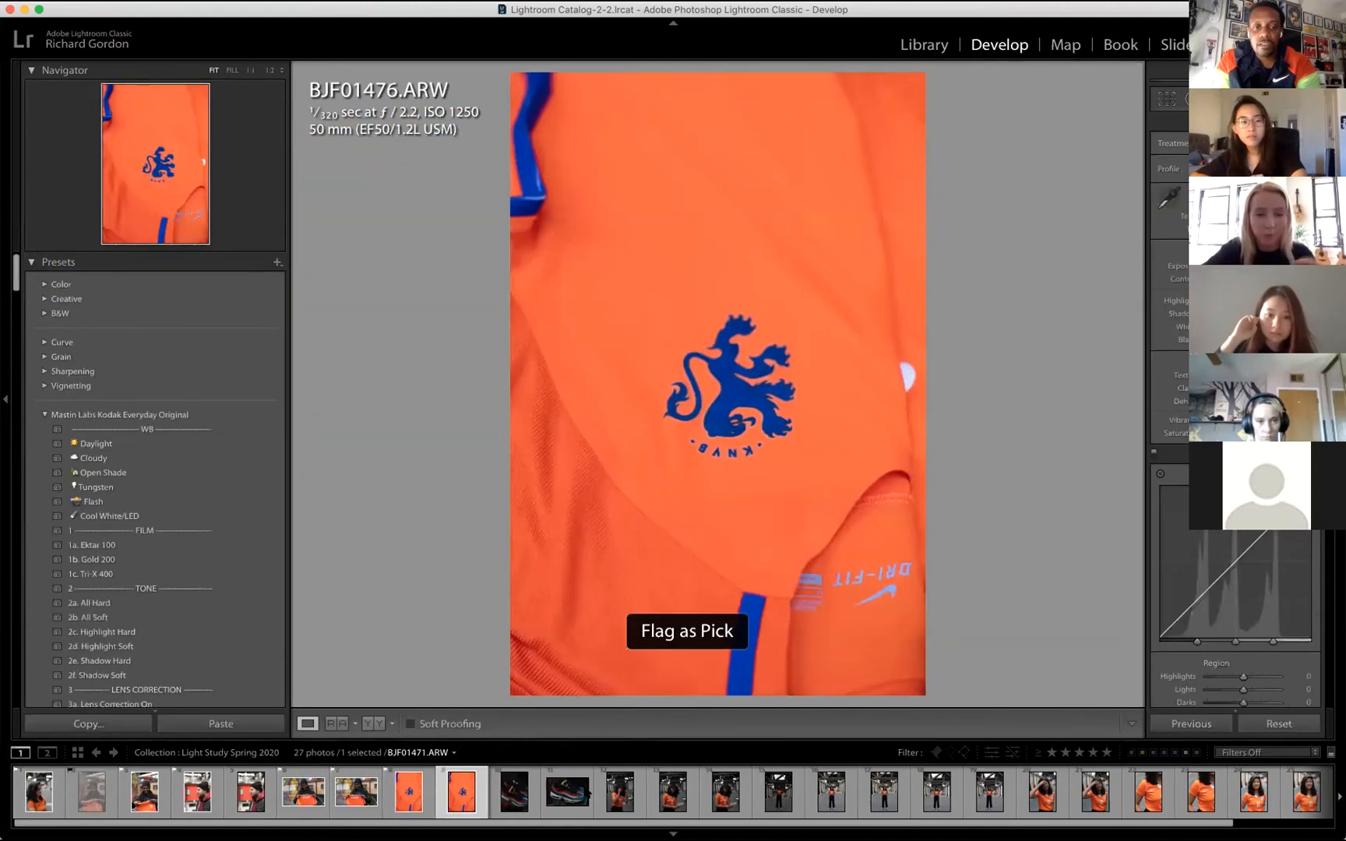
pyautogui.hotkey('shift', 'p')
pyautogui.hotkey('shift', 'p')
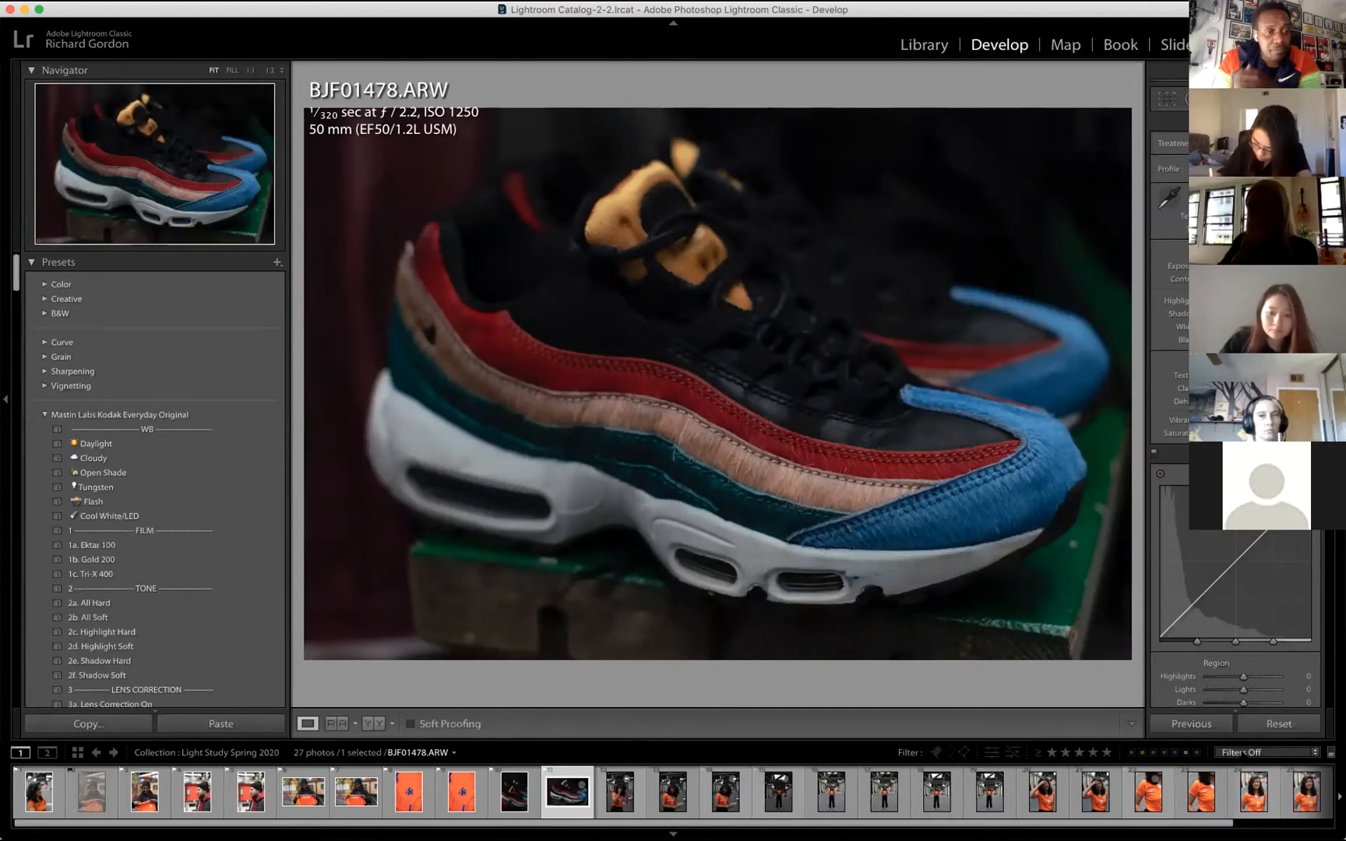
# Filter the collection to flagged photos and look through the picks from BJF01468.ARW to the sneaker shots, ending on BJF01477.ARW.
pyautogui.click(1259, 752)
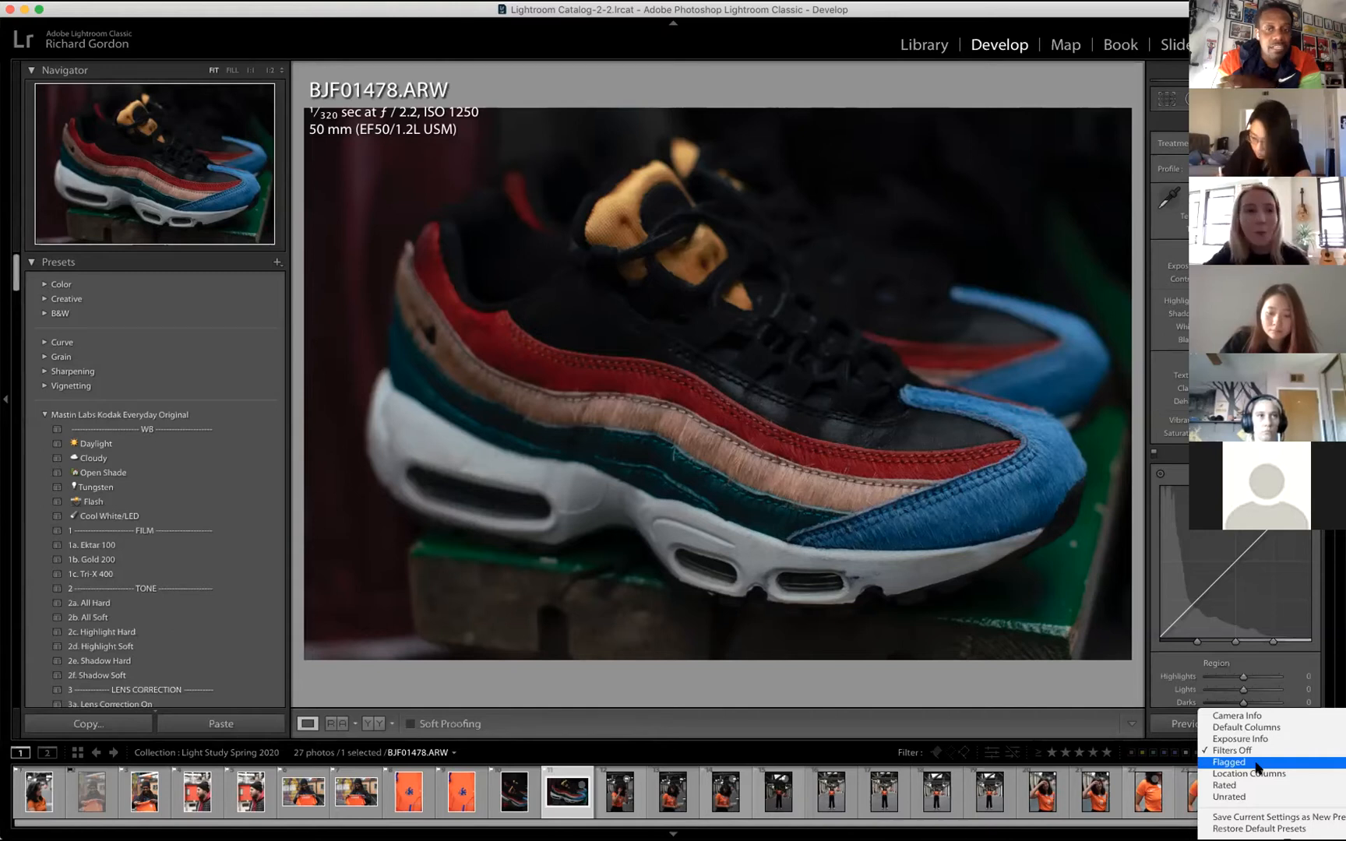
pyautogui.click(1256, 763)
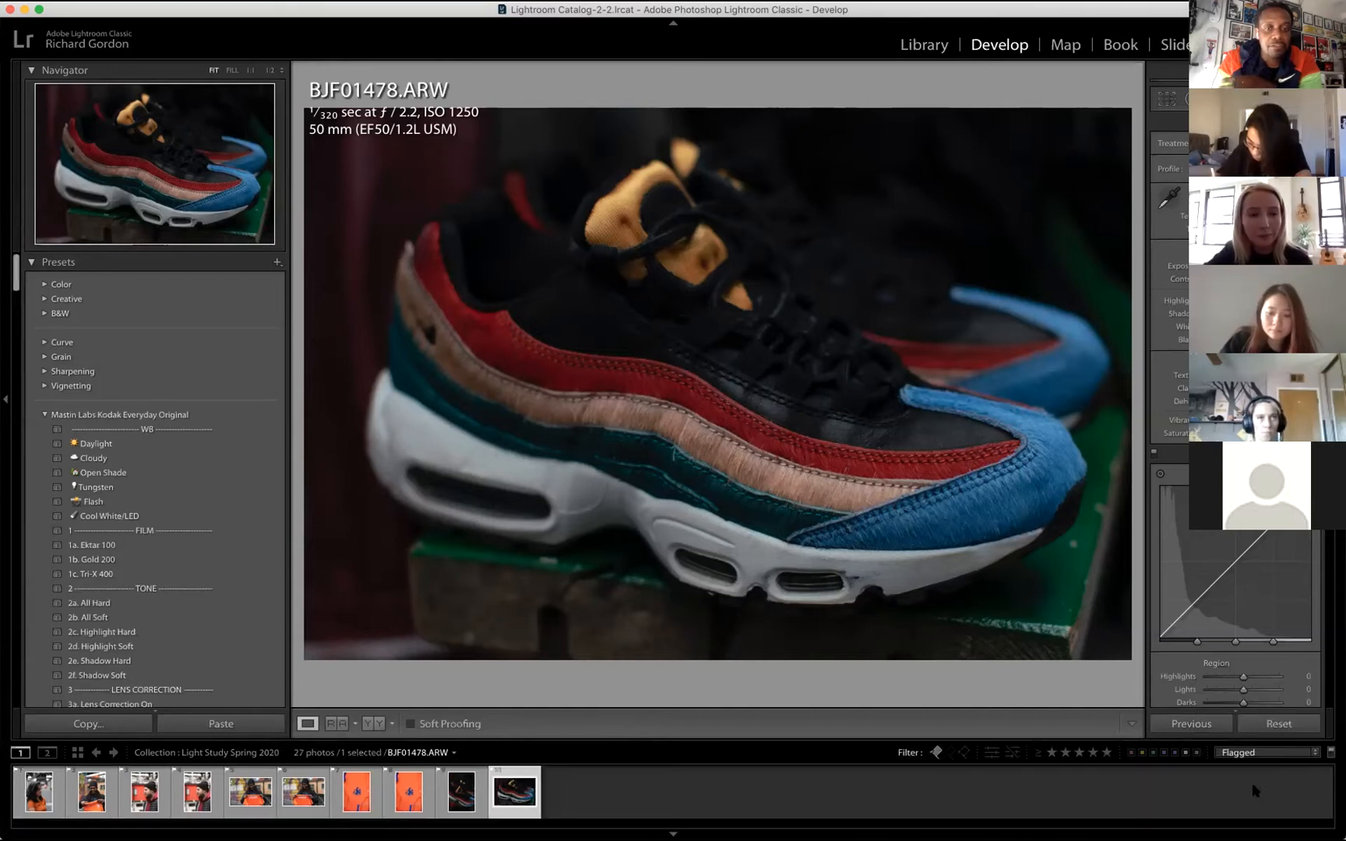
pyautogui.click(39, 792)
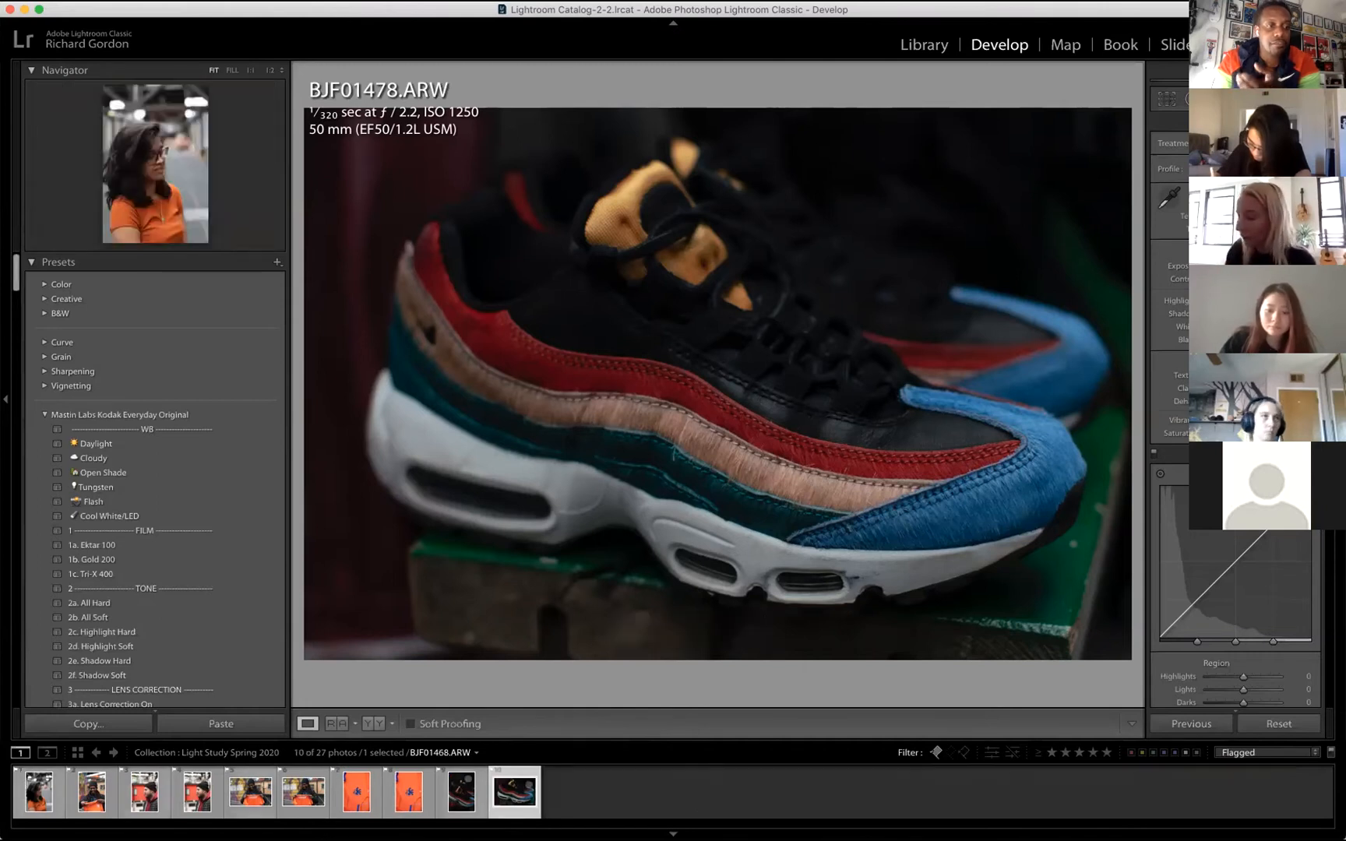
pyautogui.press('Right')
pyautogui.press('Right')
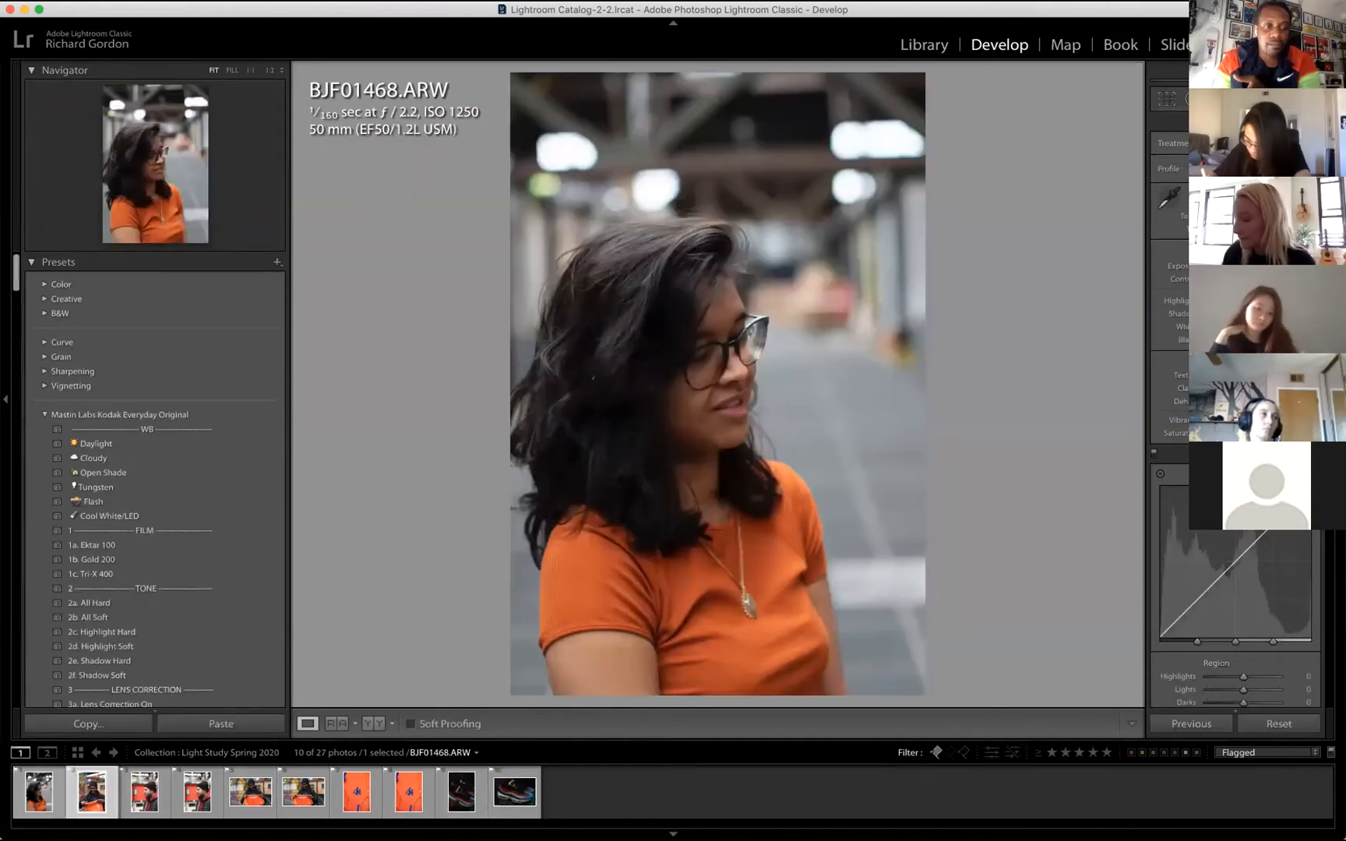
pyautogui.press('Right')
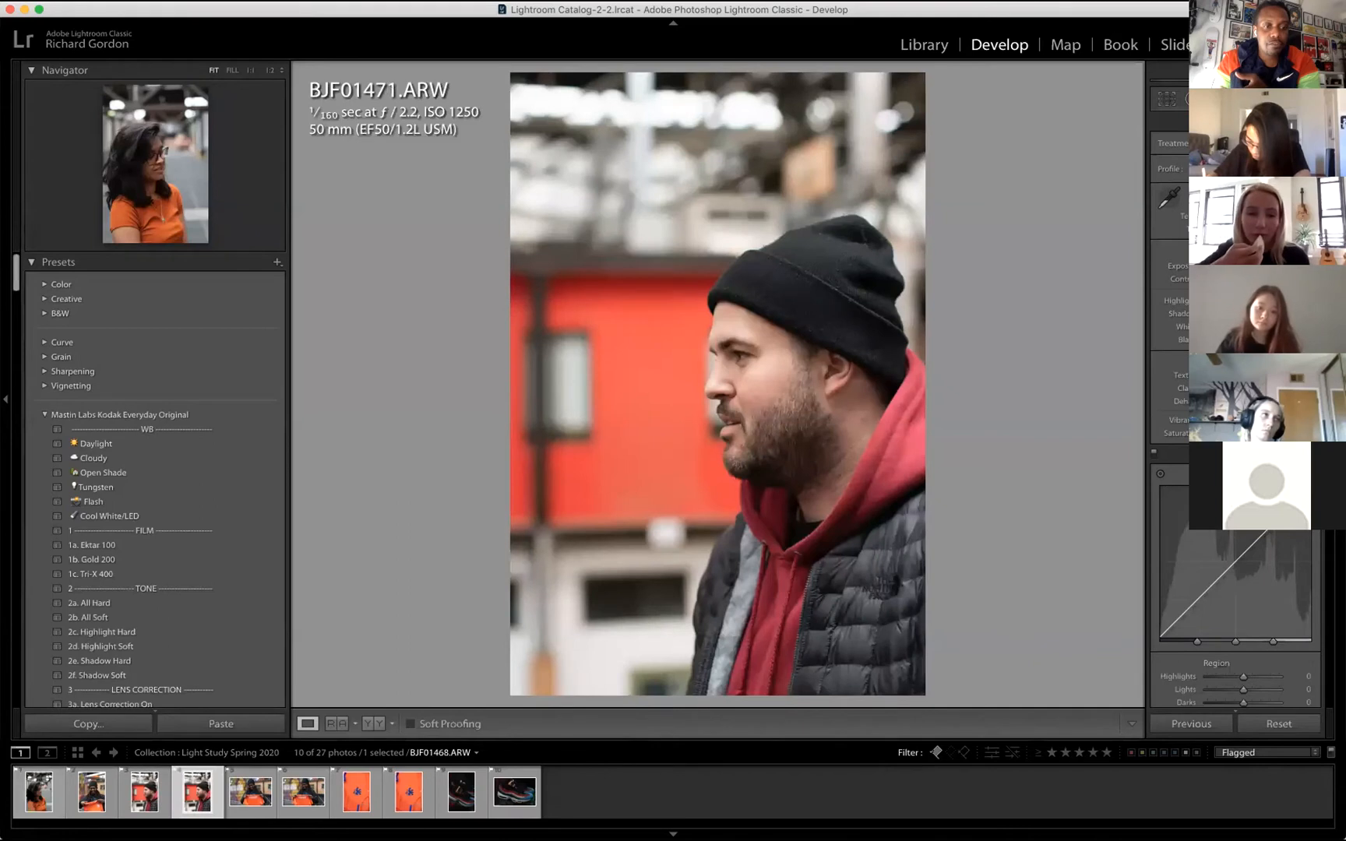
pyautogui.press('Right')
pyautogui.press('Right')
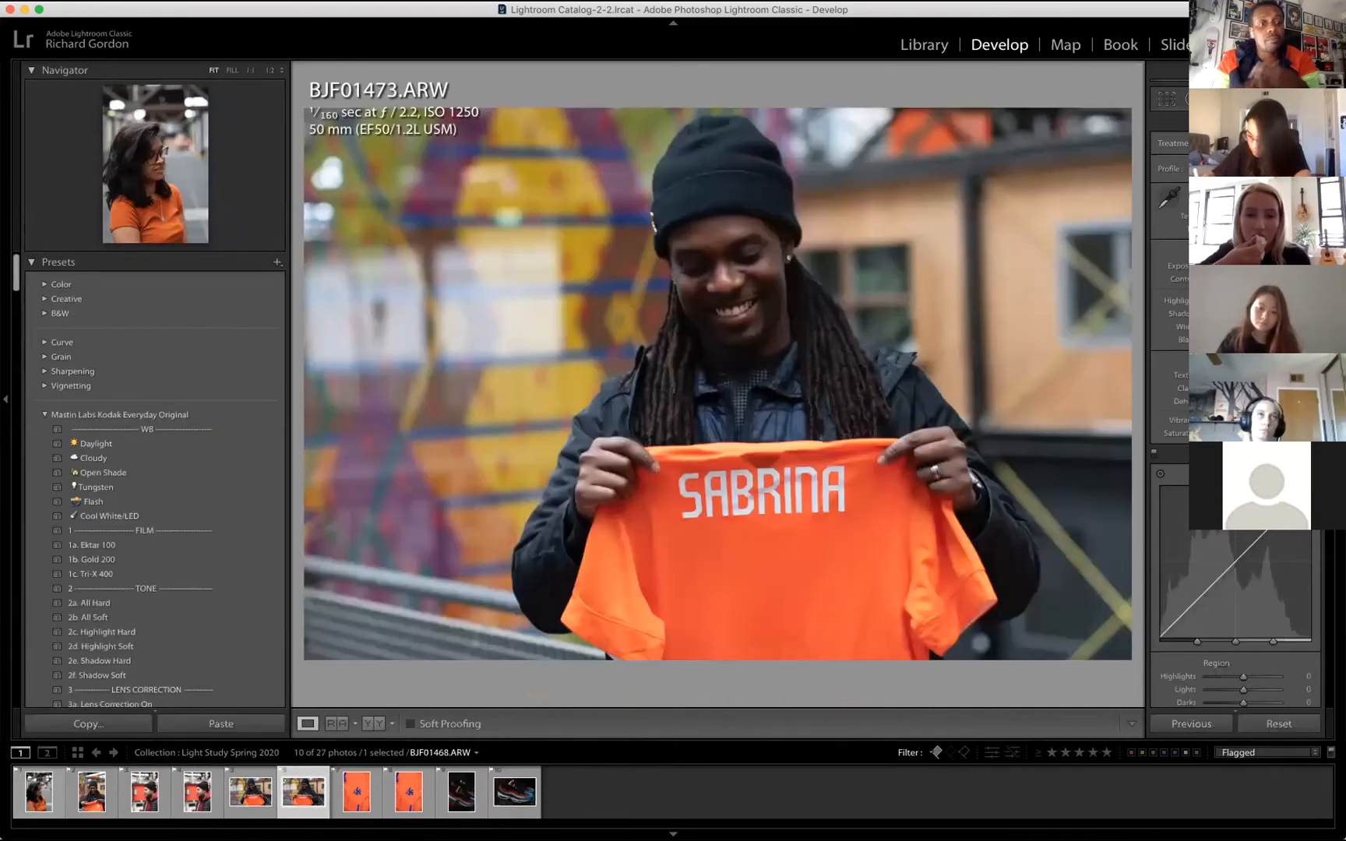
pyautogui.press('Right')
pyautogui.press('Right')
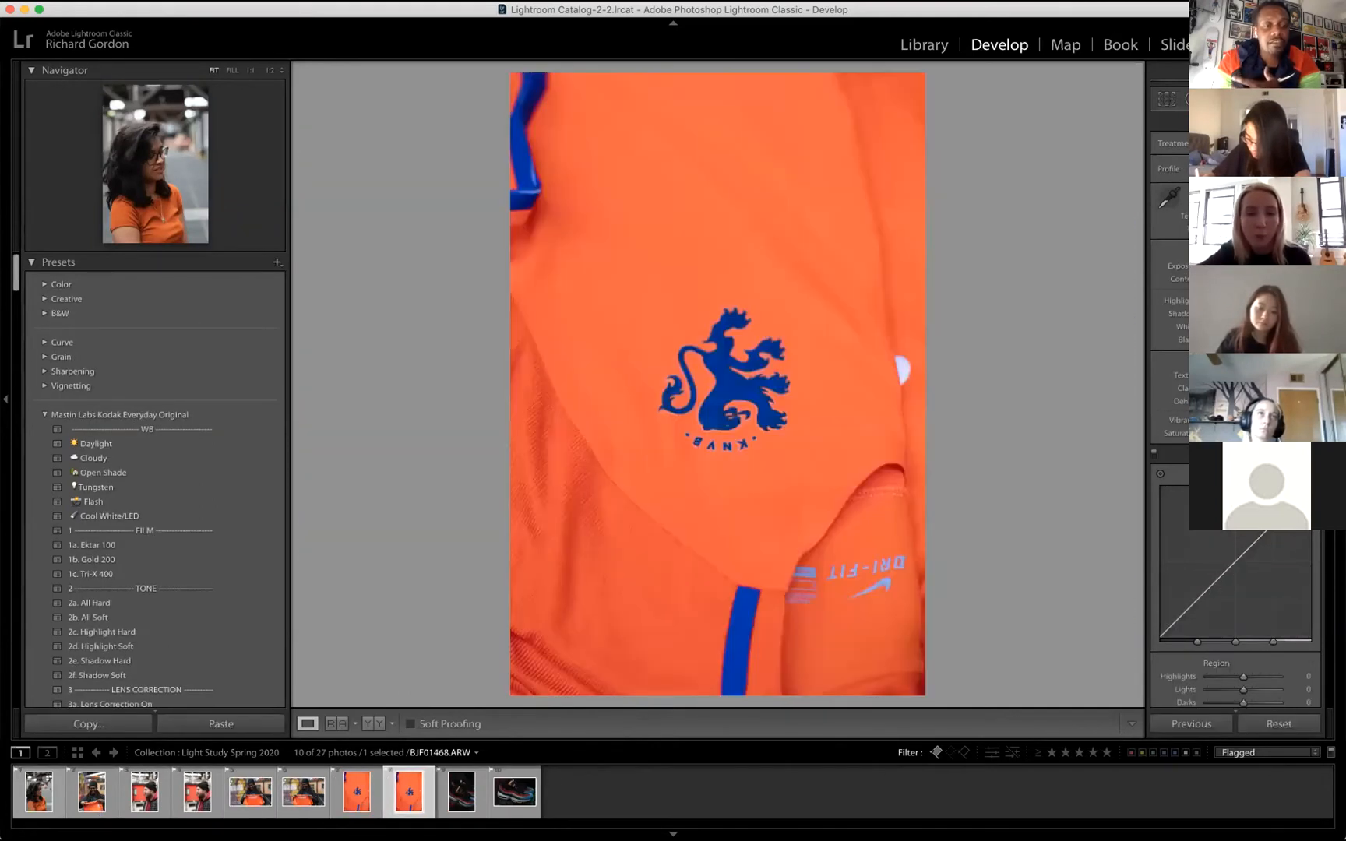
pyautogui.press('Right')
pyautogui.press('Right')
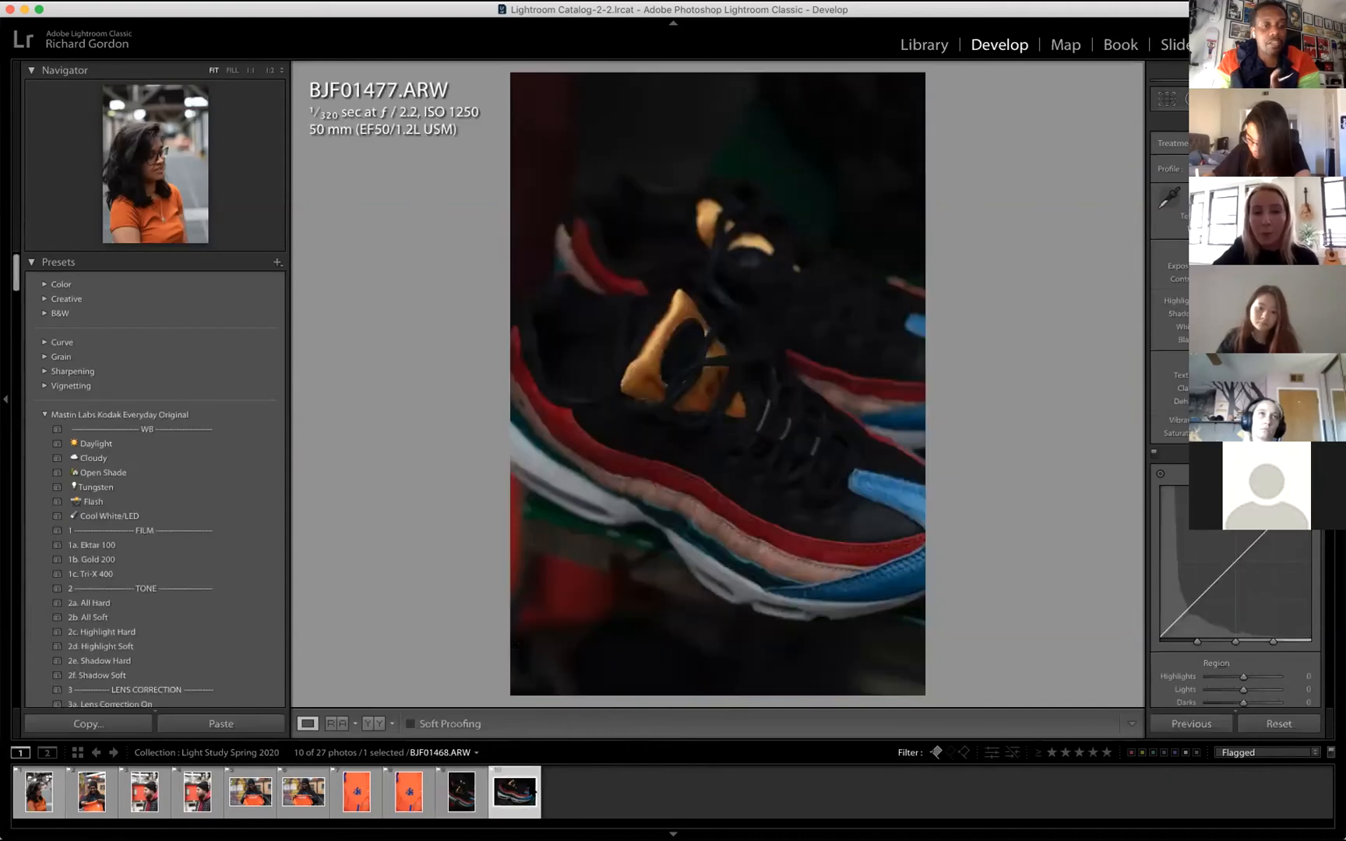
pyautogui.press('Left')
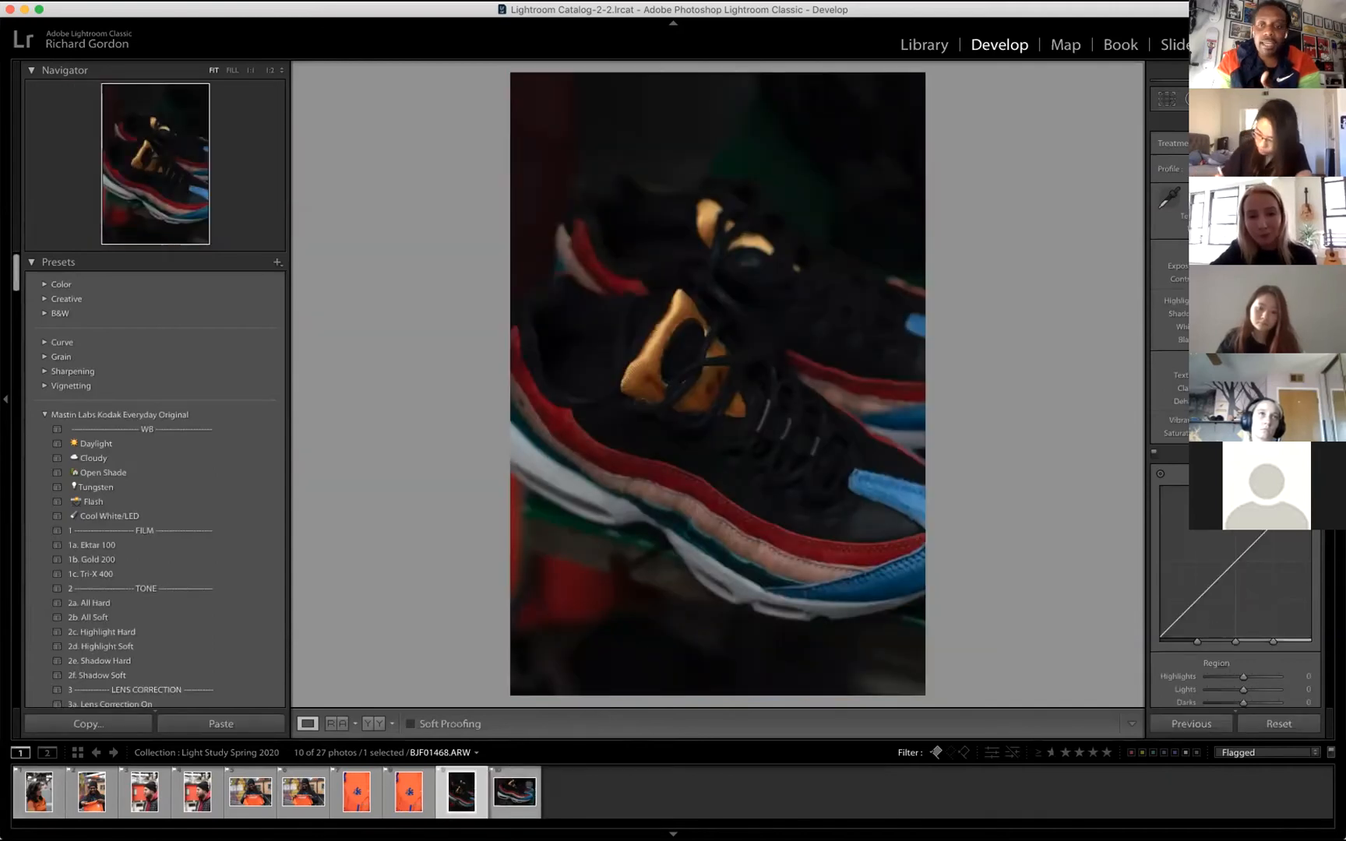
# Turn the photo filter off, and show and hide the crop overlay on BJF01477.ARW several times.
pyautogui.click(1279, 753)
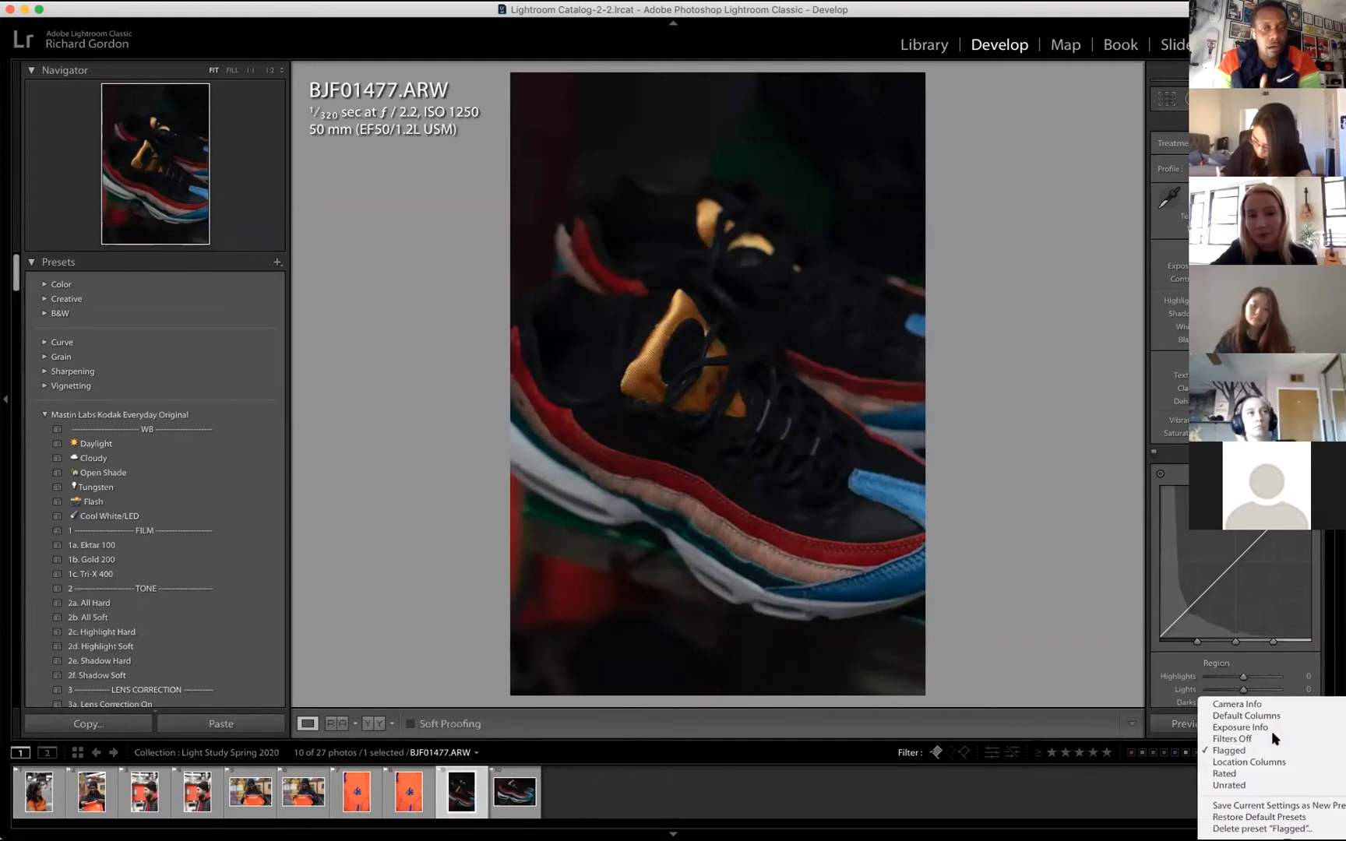
pyautogui.click(1273, 737)
pyautogui.press('r')
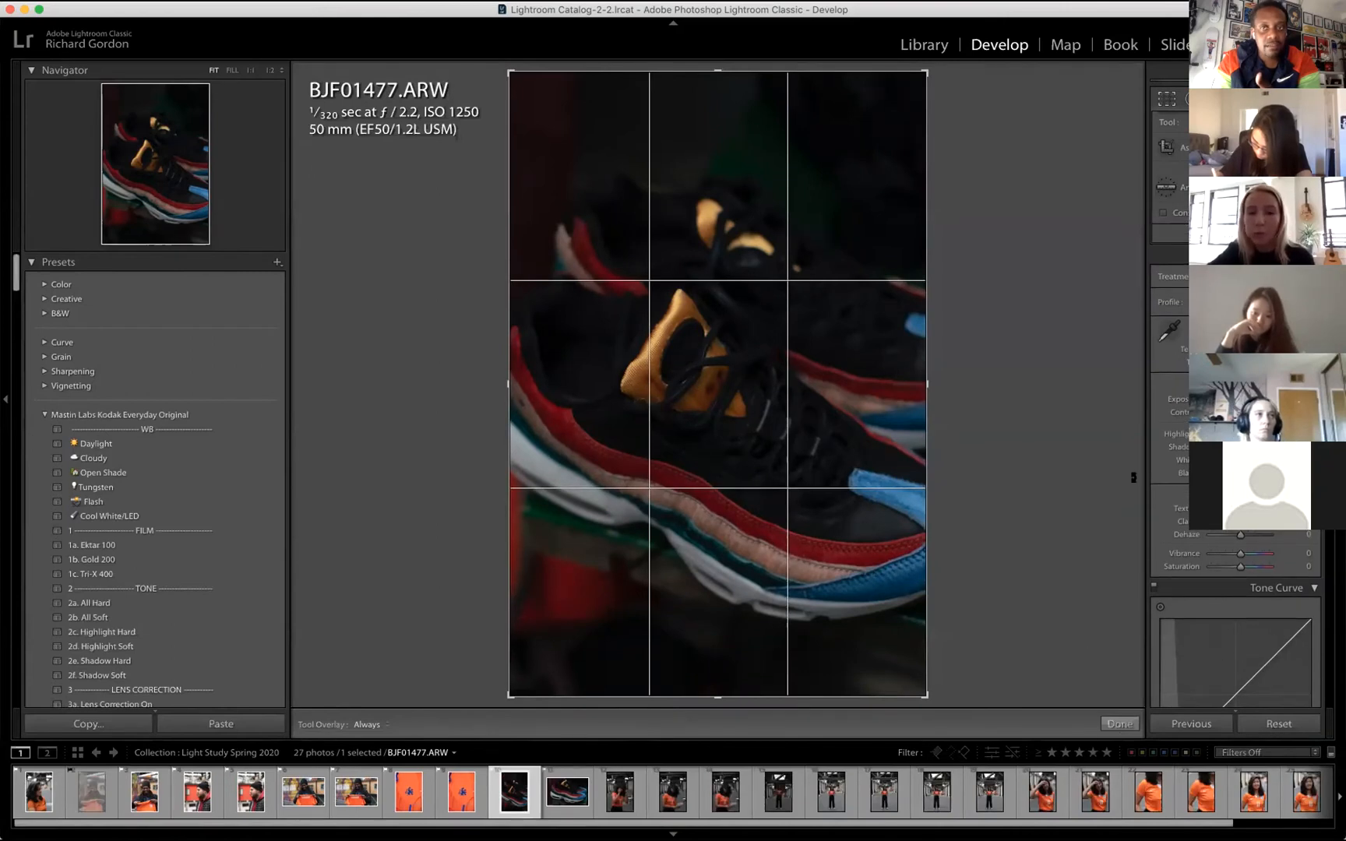
pyautogui.press('r')
pyautogui.press('r')
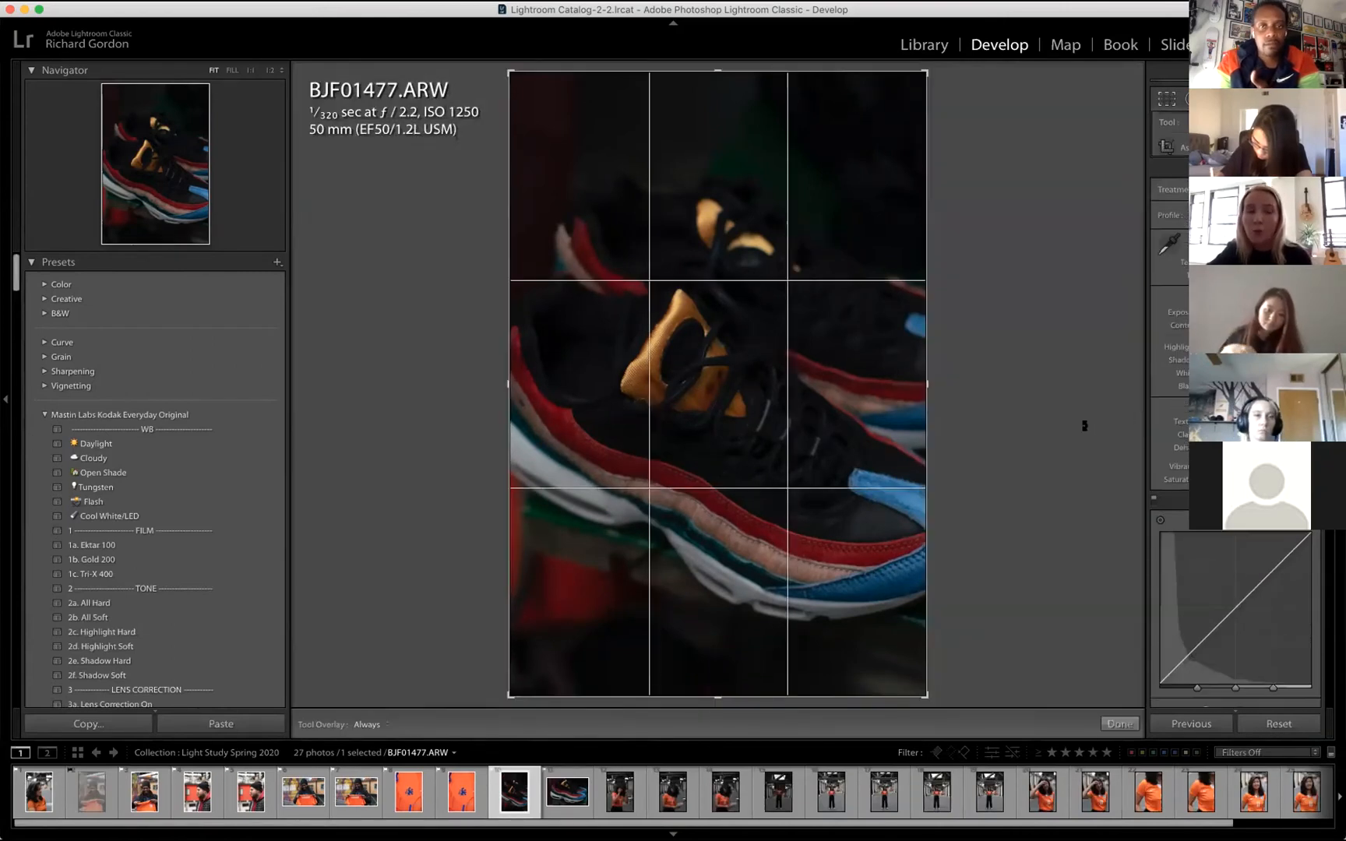
pyautogui.press('r')
pyautogui.press('r')
pyautogui.press('r')
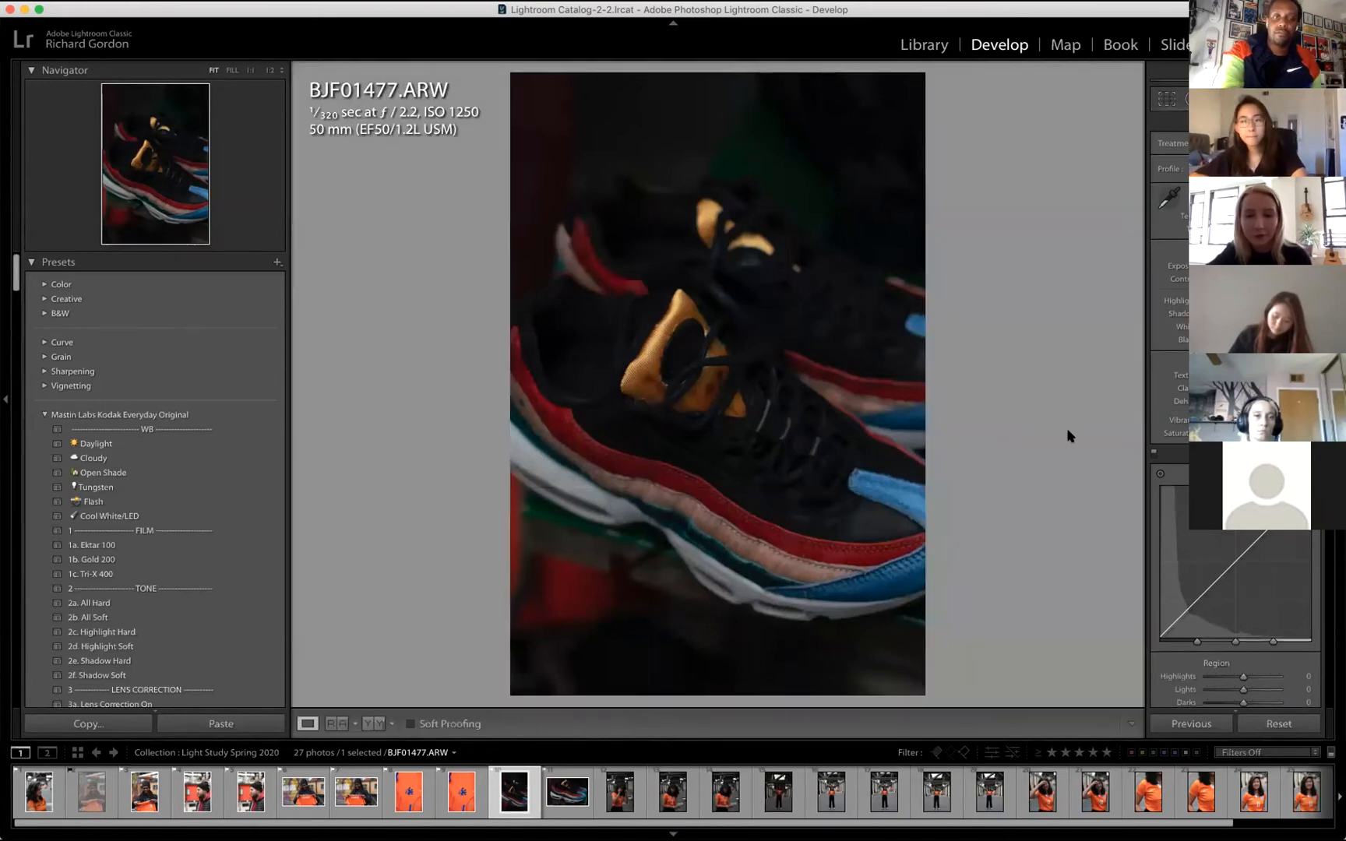
pyautogui.press('r')
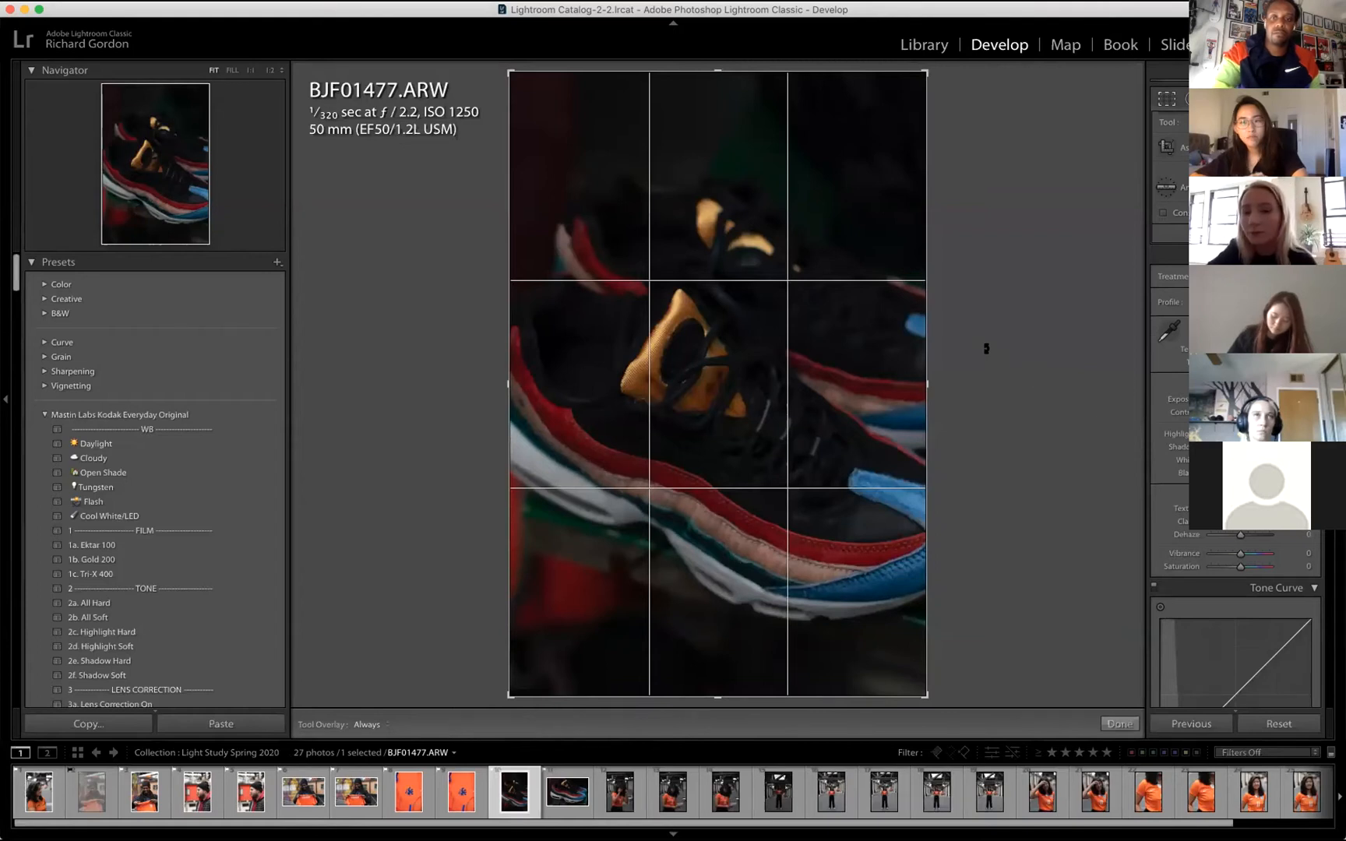
pyautogui.press('r')
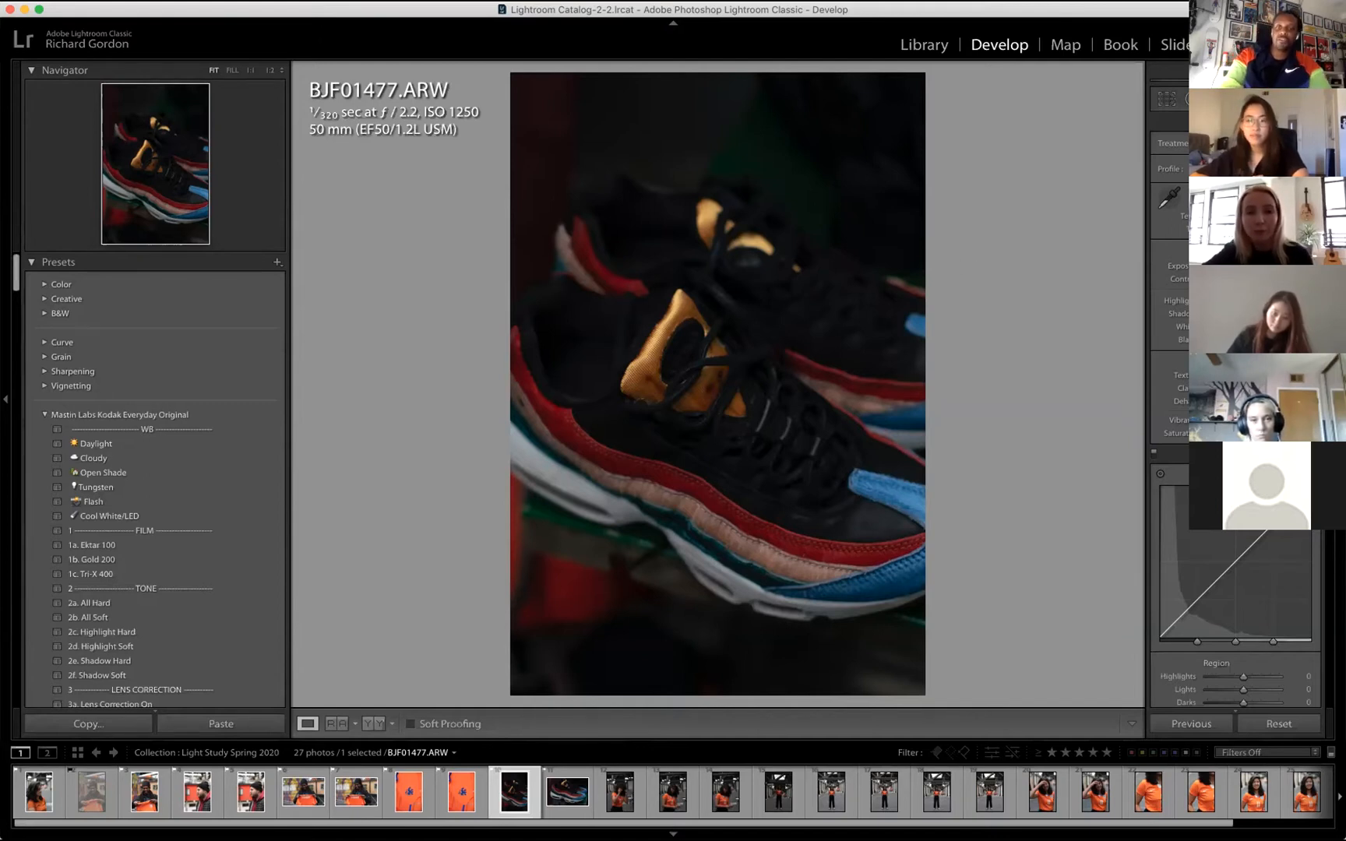
# View the filter presets, keep Filters Off, and briefly display the crop overlay on BJF01477.ARW again.
pyautogui.click(1293, 752)
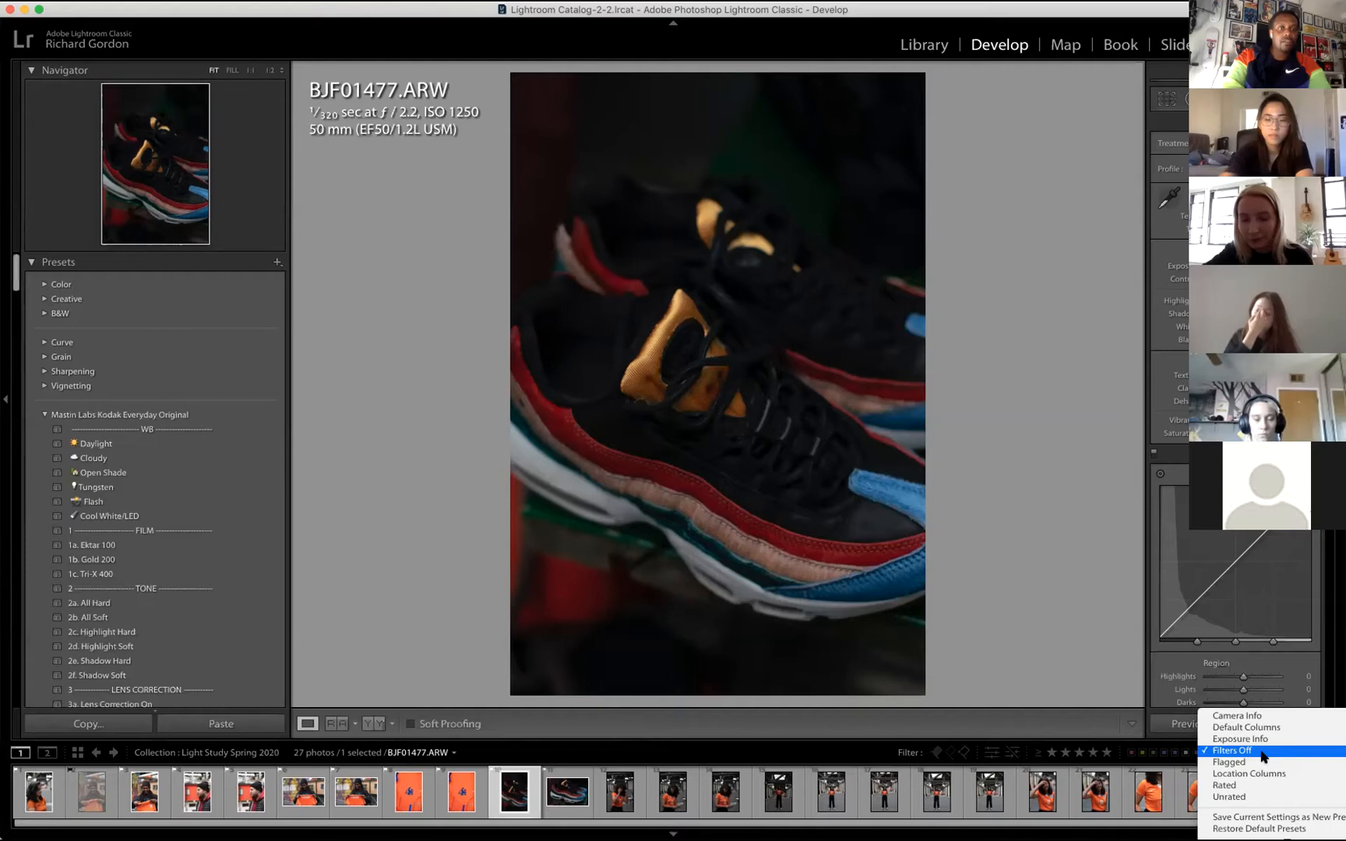
pyautogui.click(1259, 753)
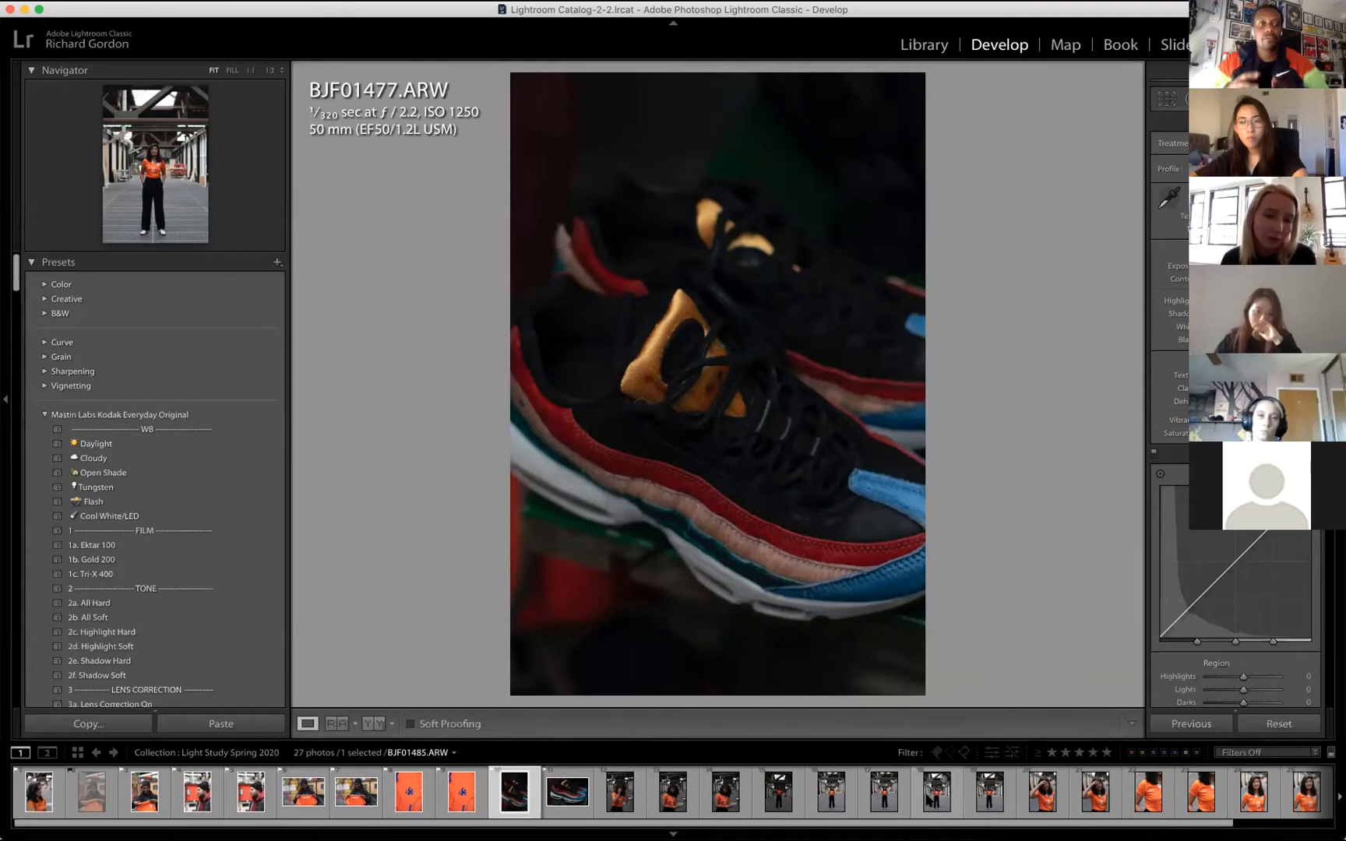
pyautogui.press('r')
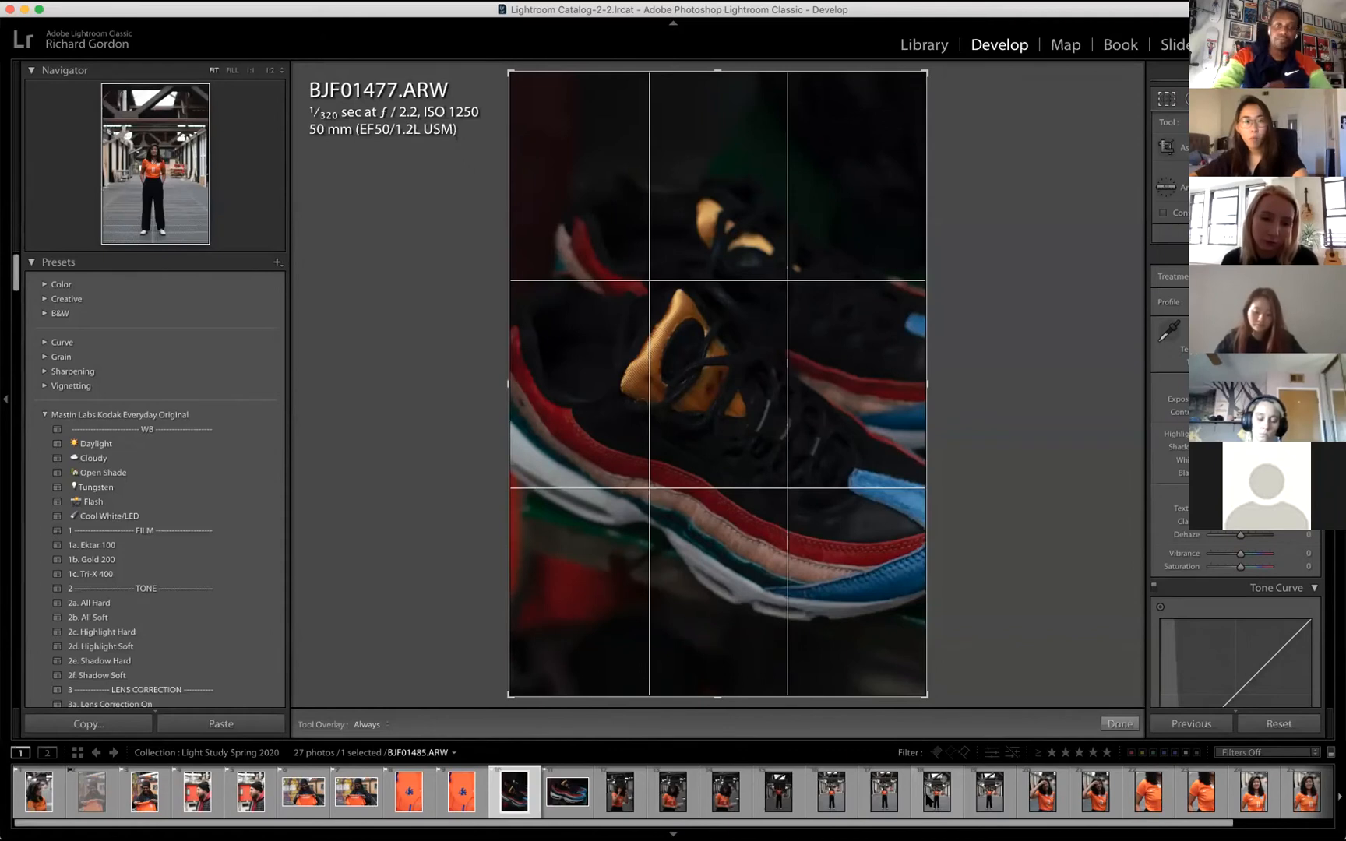
pyautogui.press('r')
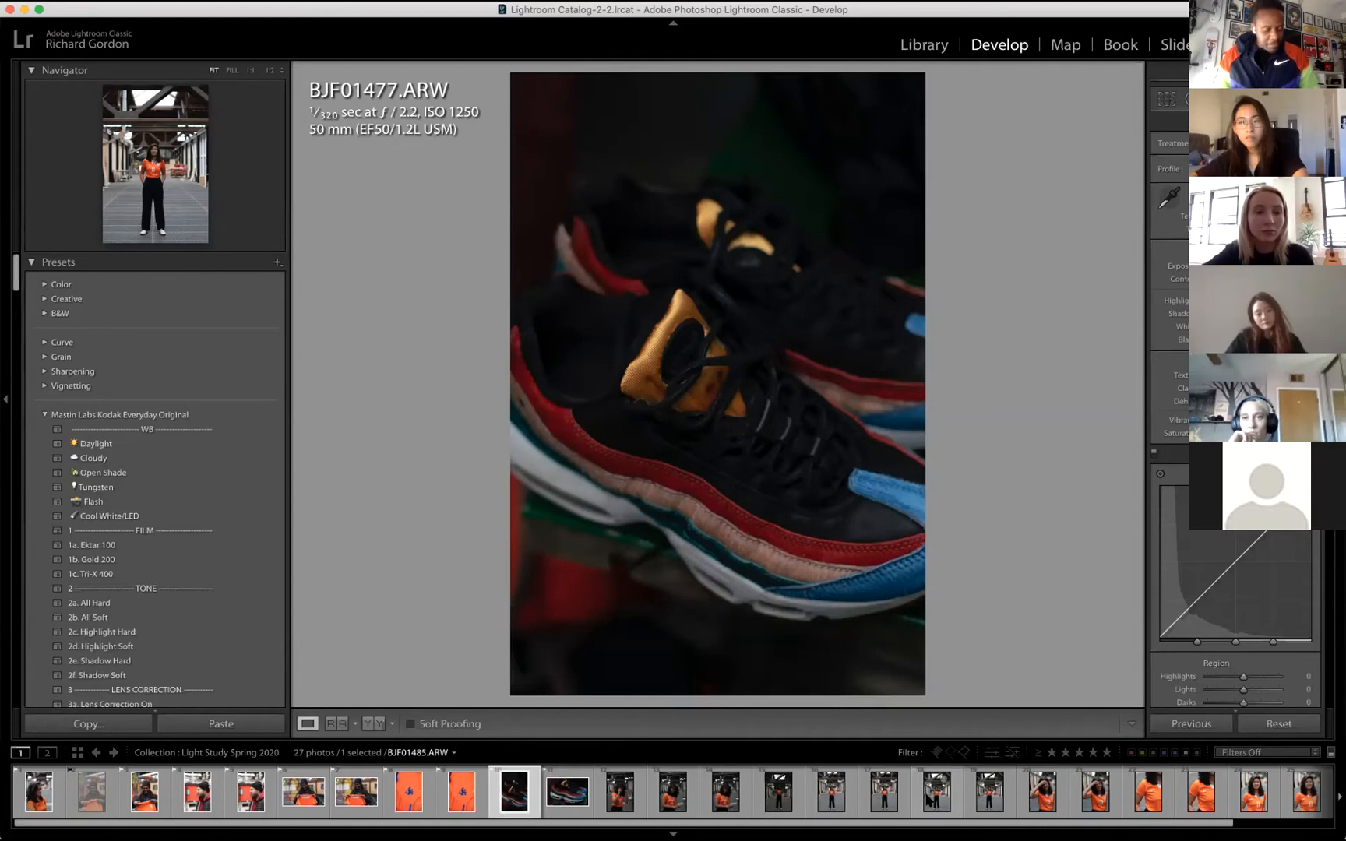
# Select all the photos in the Light Study Spring 2020 collection.
pyautogui.press('super+a')
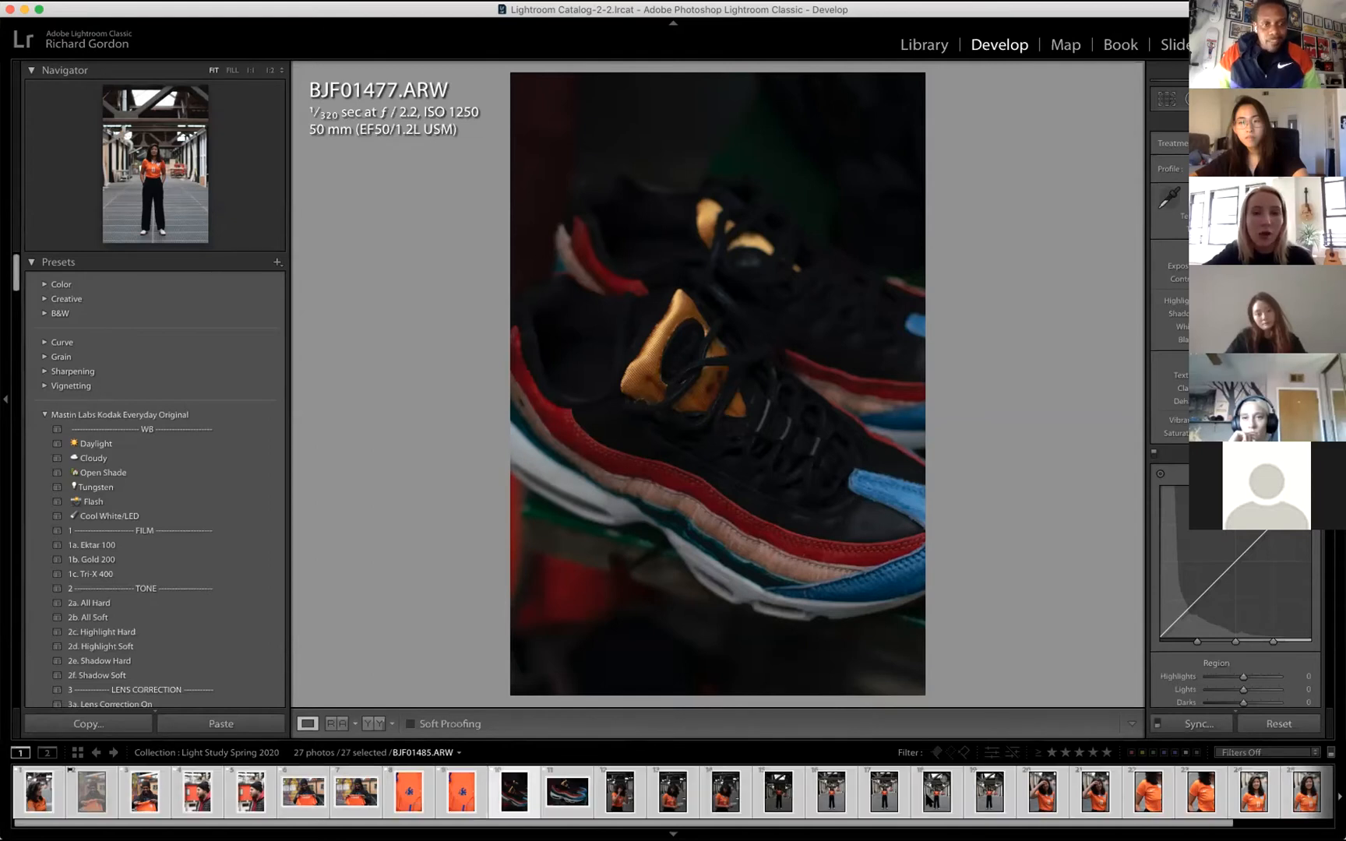
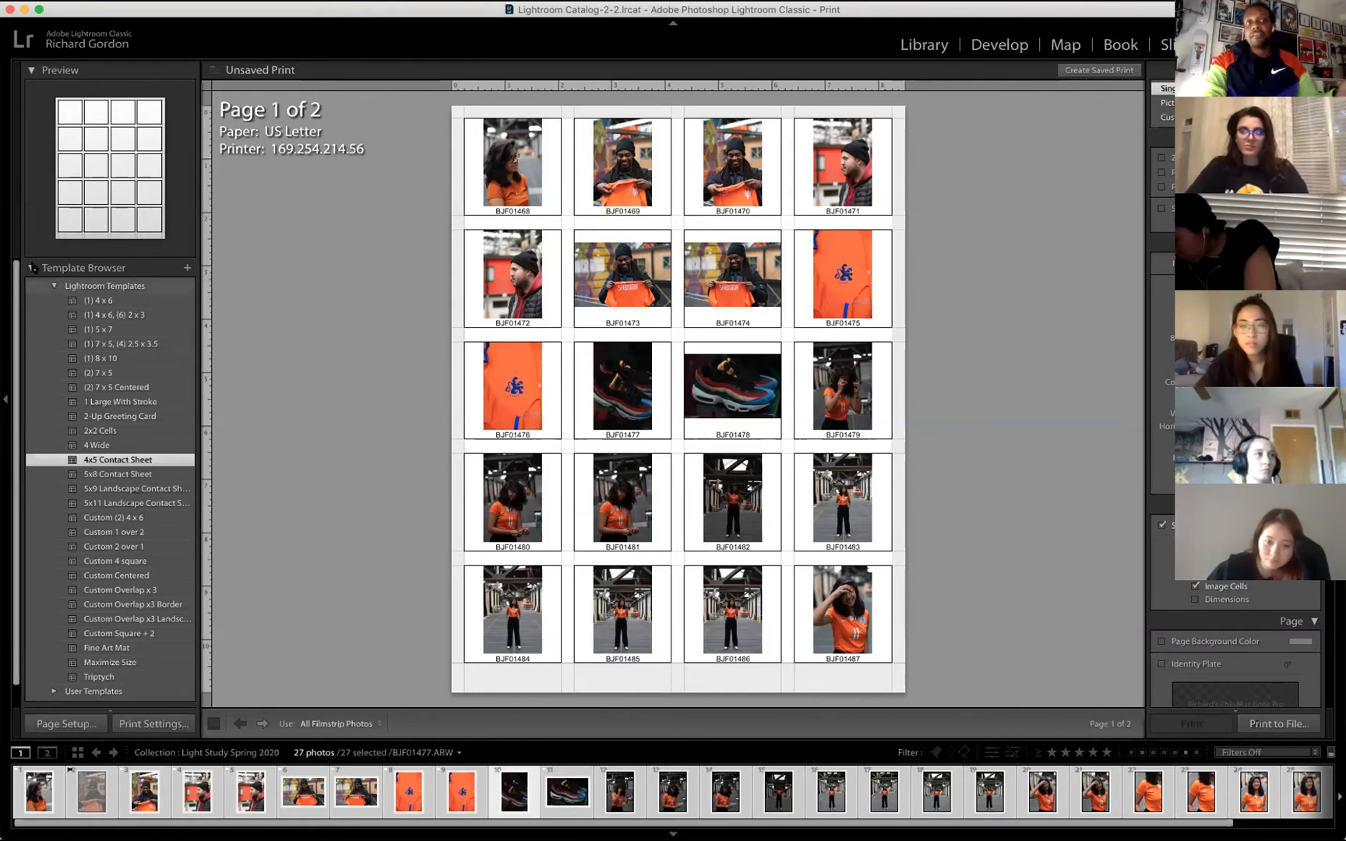
# Collapse and reopen the print module's Template Browser, and collapse its Lightroom Templates group.
pyautogui.click(82, 268)
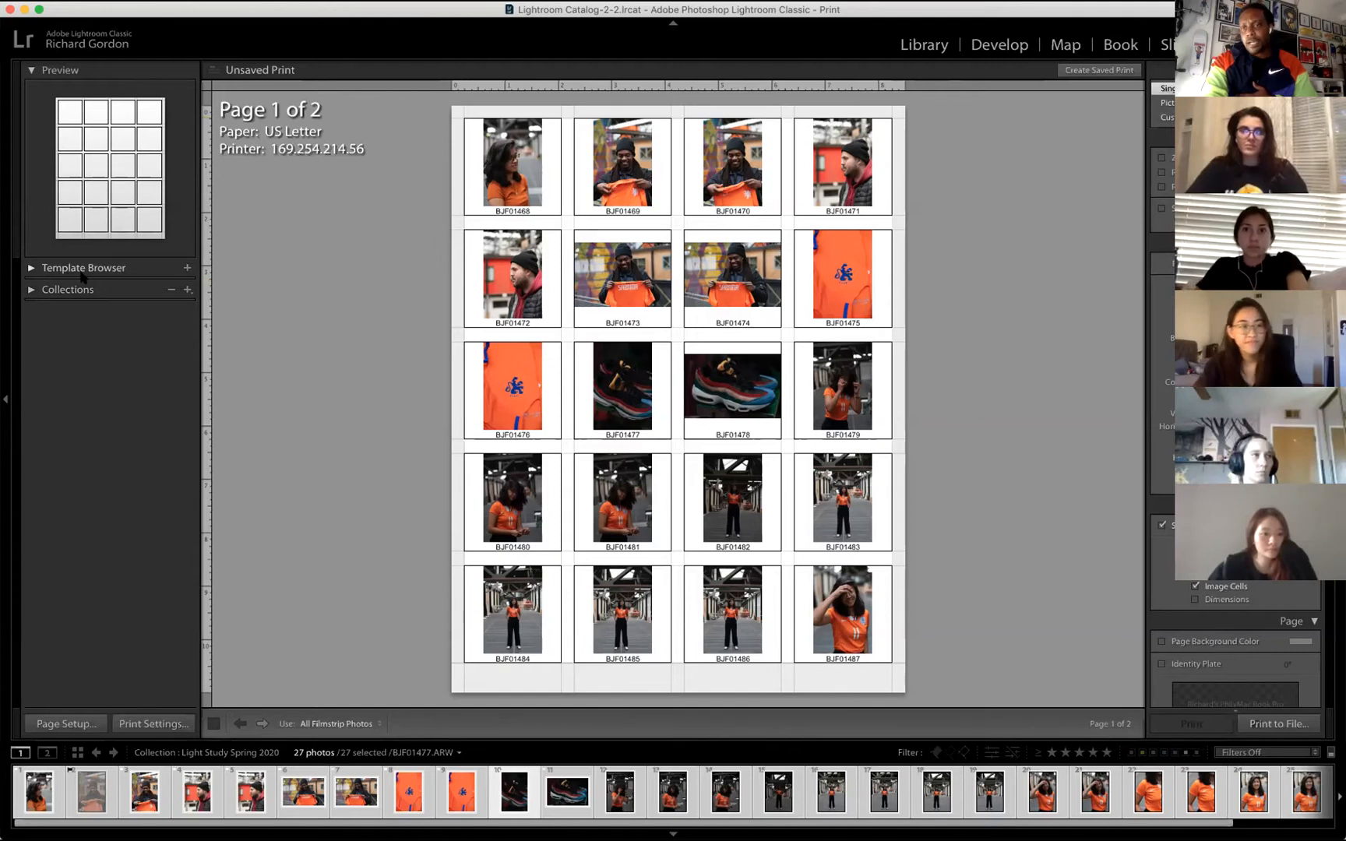
pyautogui.click(32, 268)
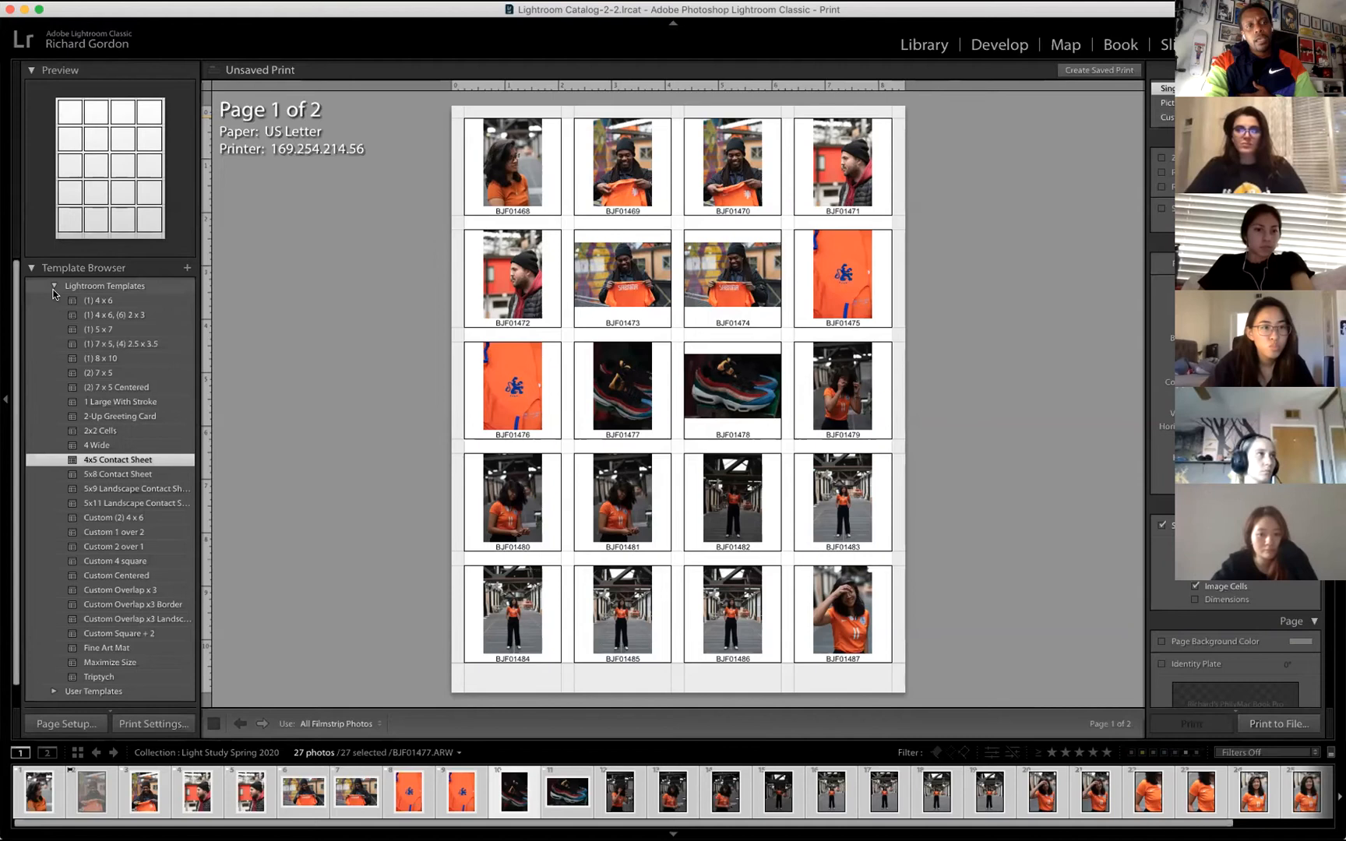
pyautogui.click(55, 286)
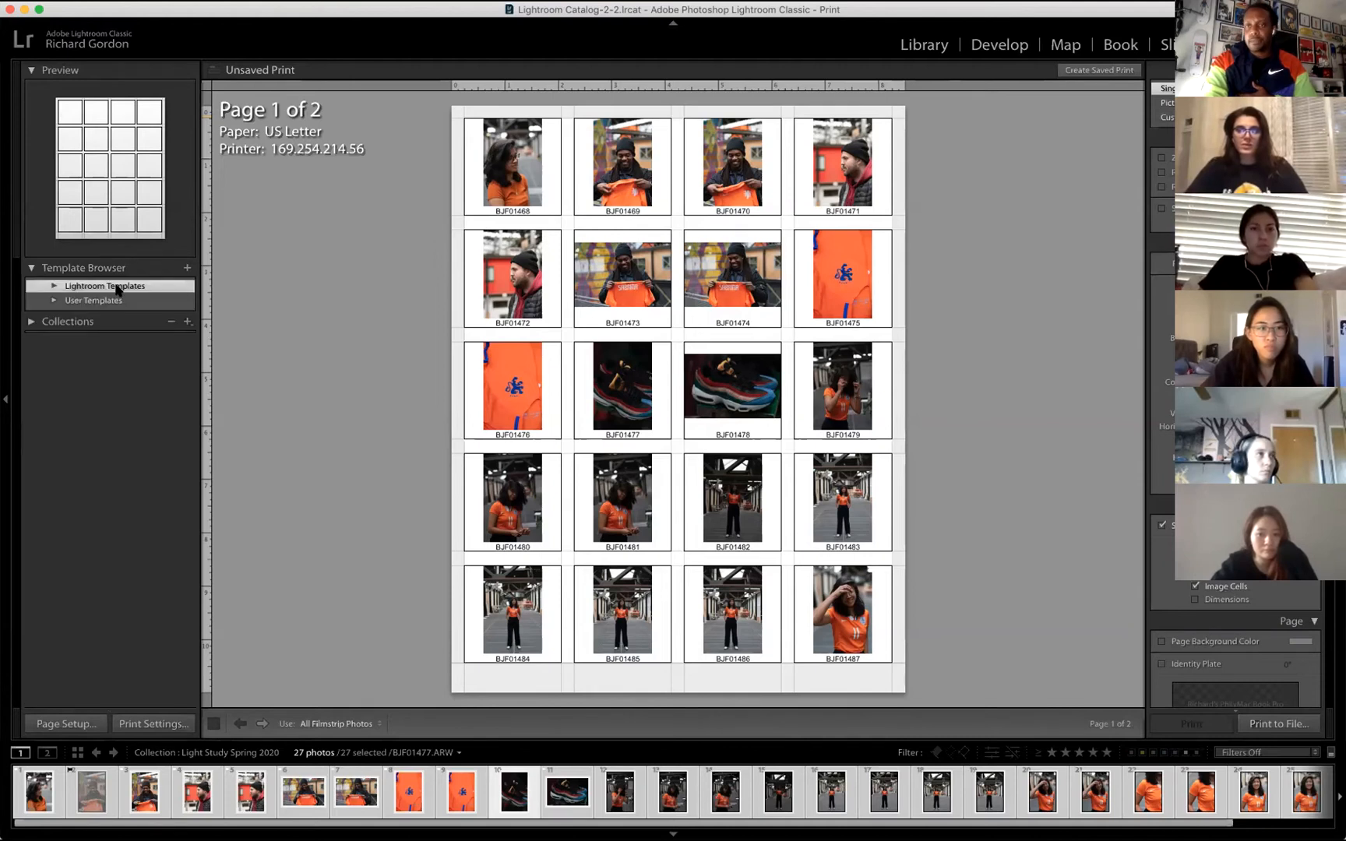
# Open the Lightroom Templates group and apply the 4x5 Contact Sheet template to the selected photos.
pyautogui.click(54, 283)
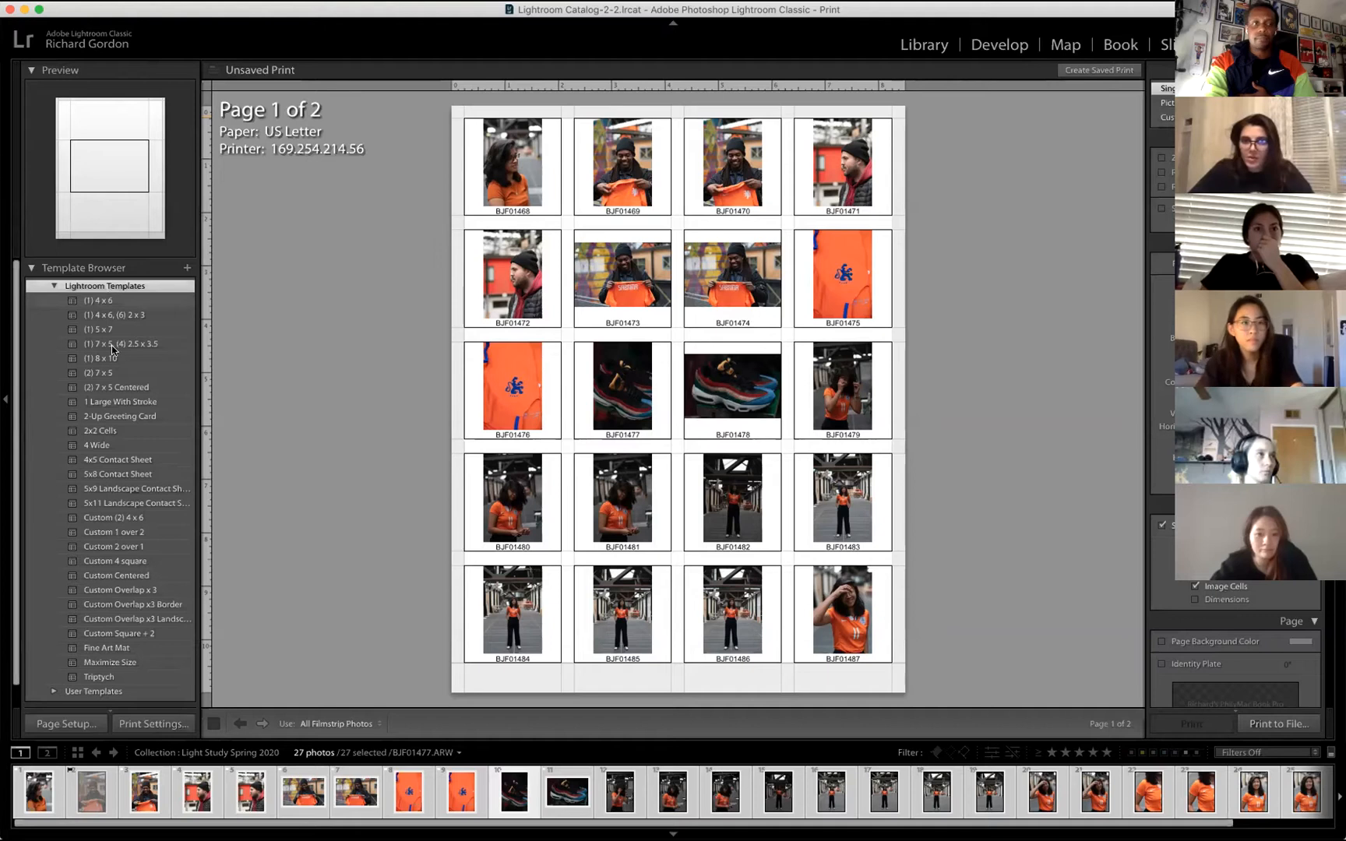
pyautogui.scroll(-1, 113, 353)
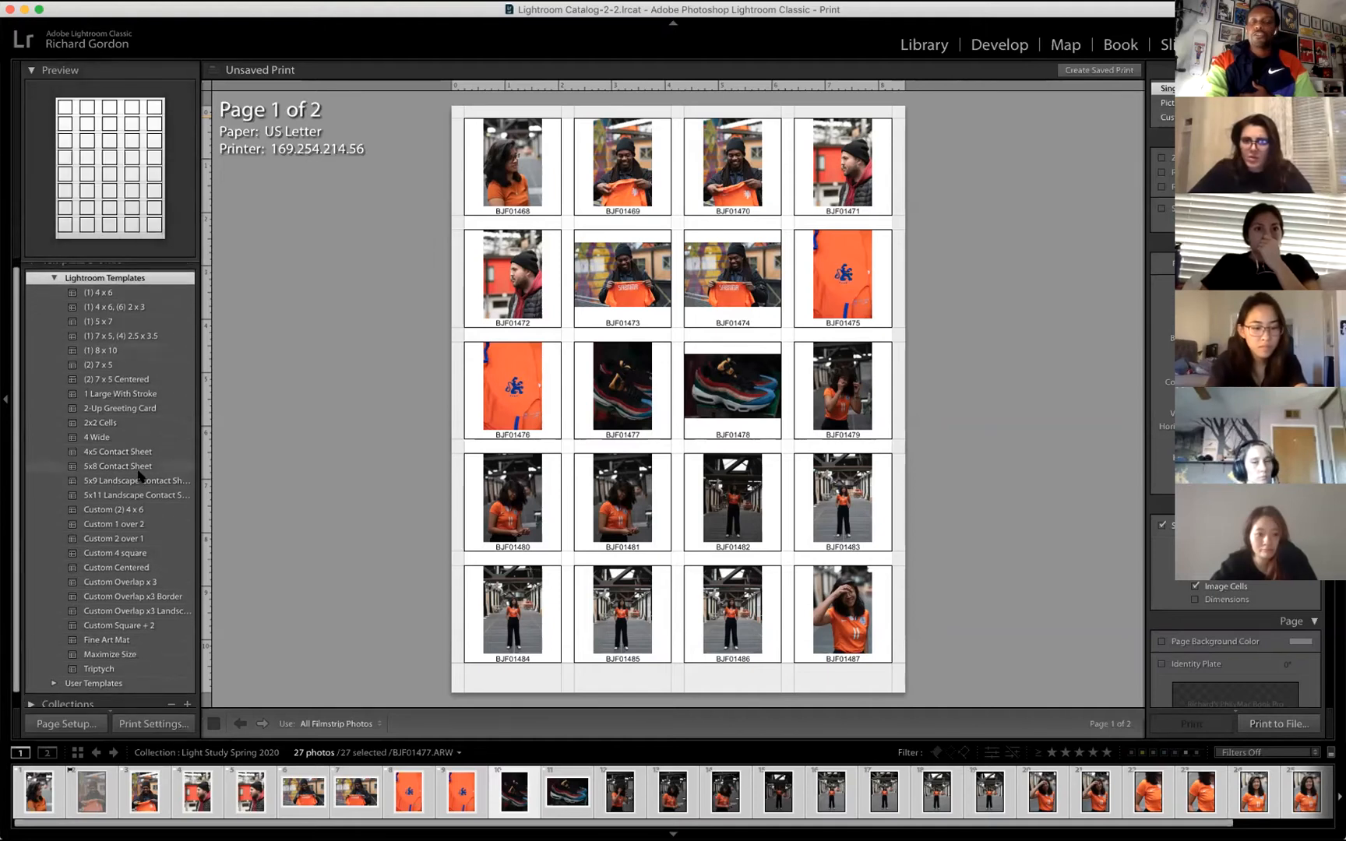
pyautogui.scroll(1, 112, 413)
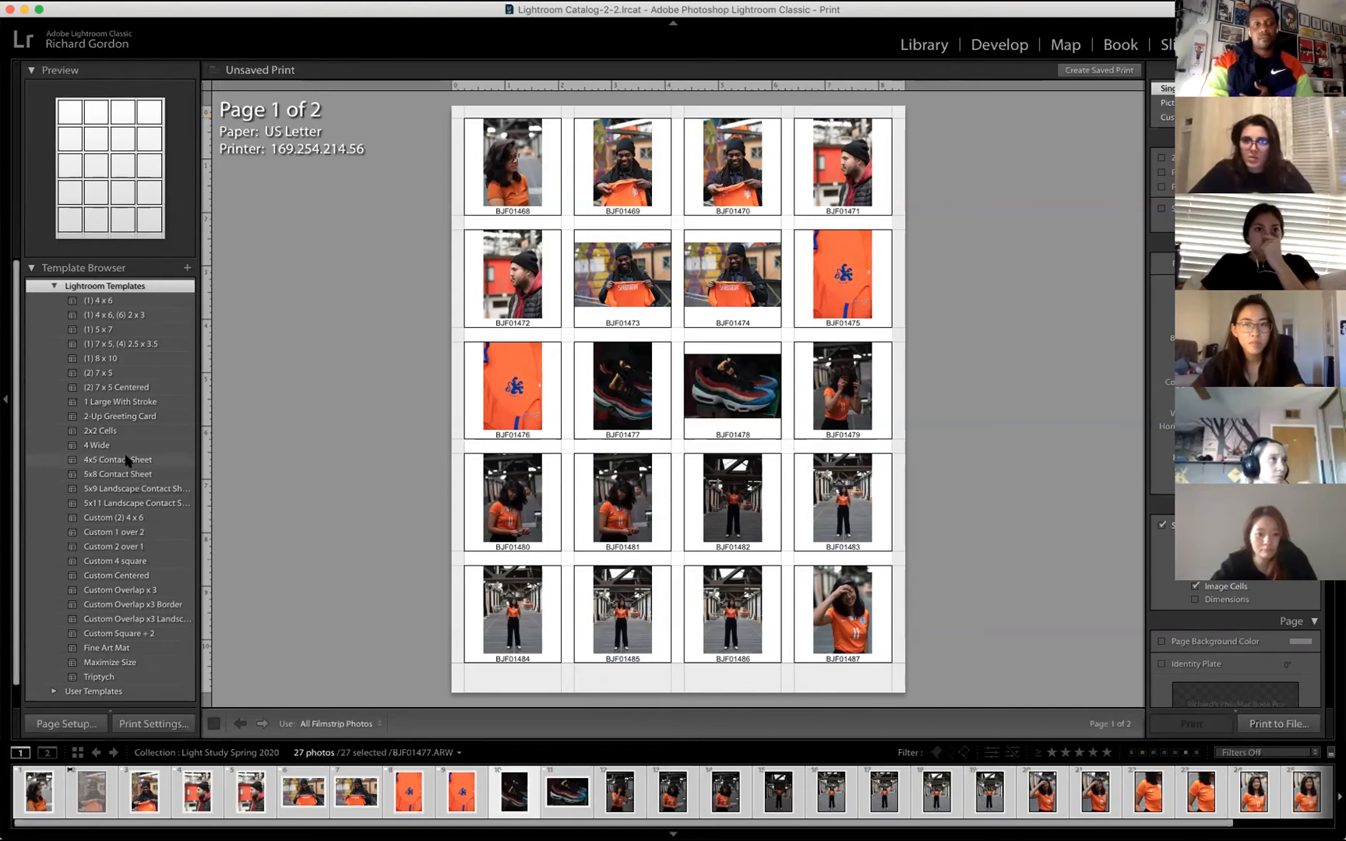
pyautogui.click(127, 460)
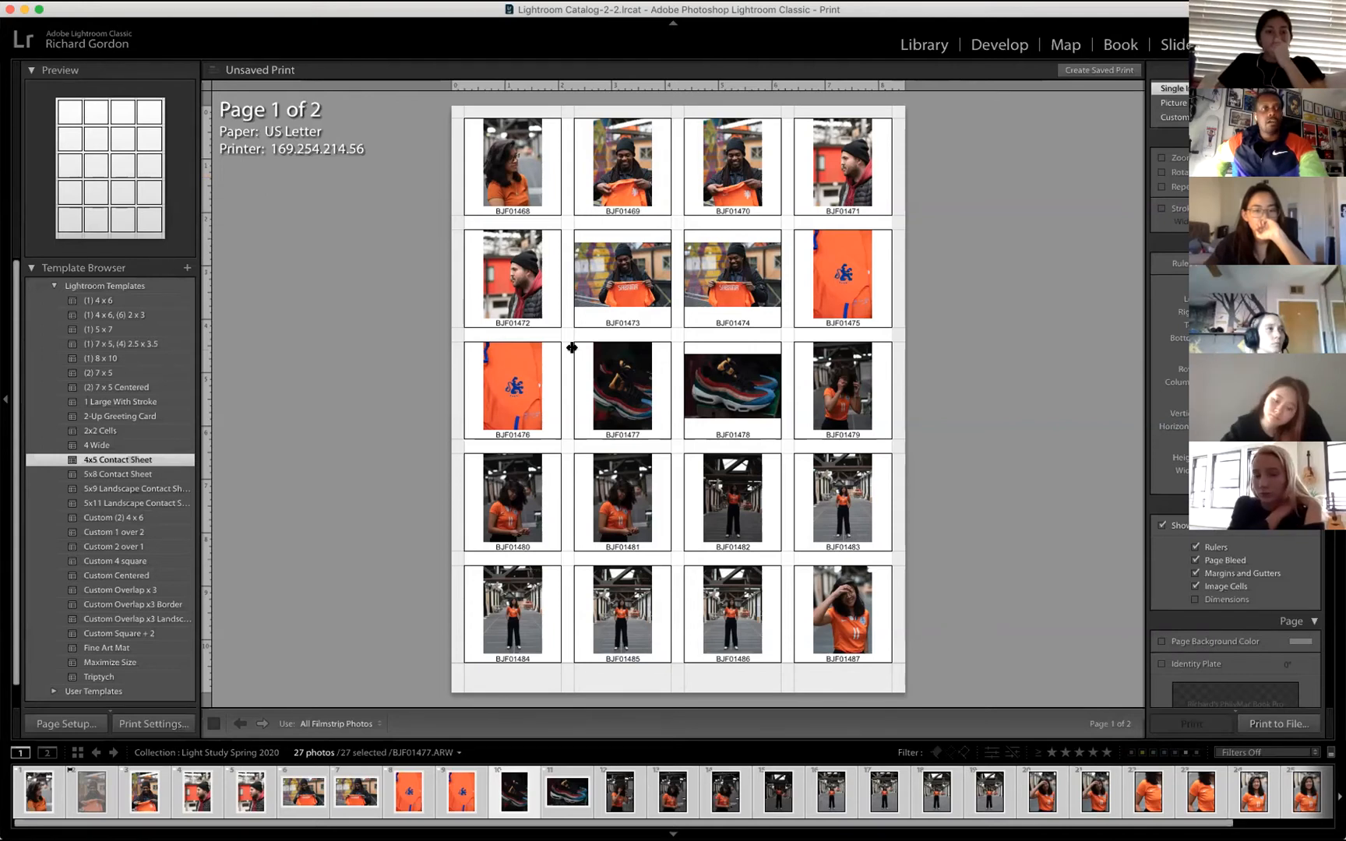
# Collapse and reopen the template preview and Template Browser, and apply the 4x5 Contact Sheet template again.
pyautogui.click(31, 268)
pyautogui.click(47, 70)
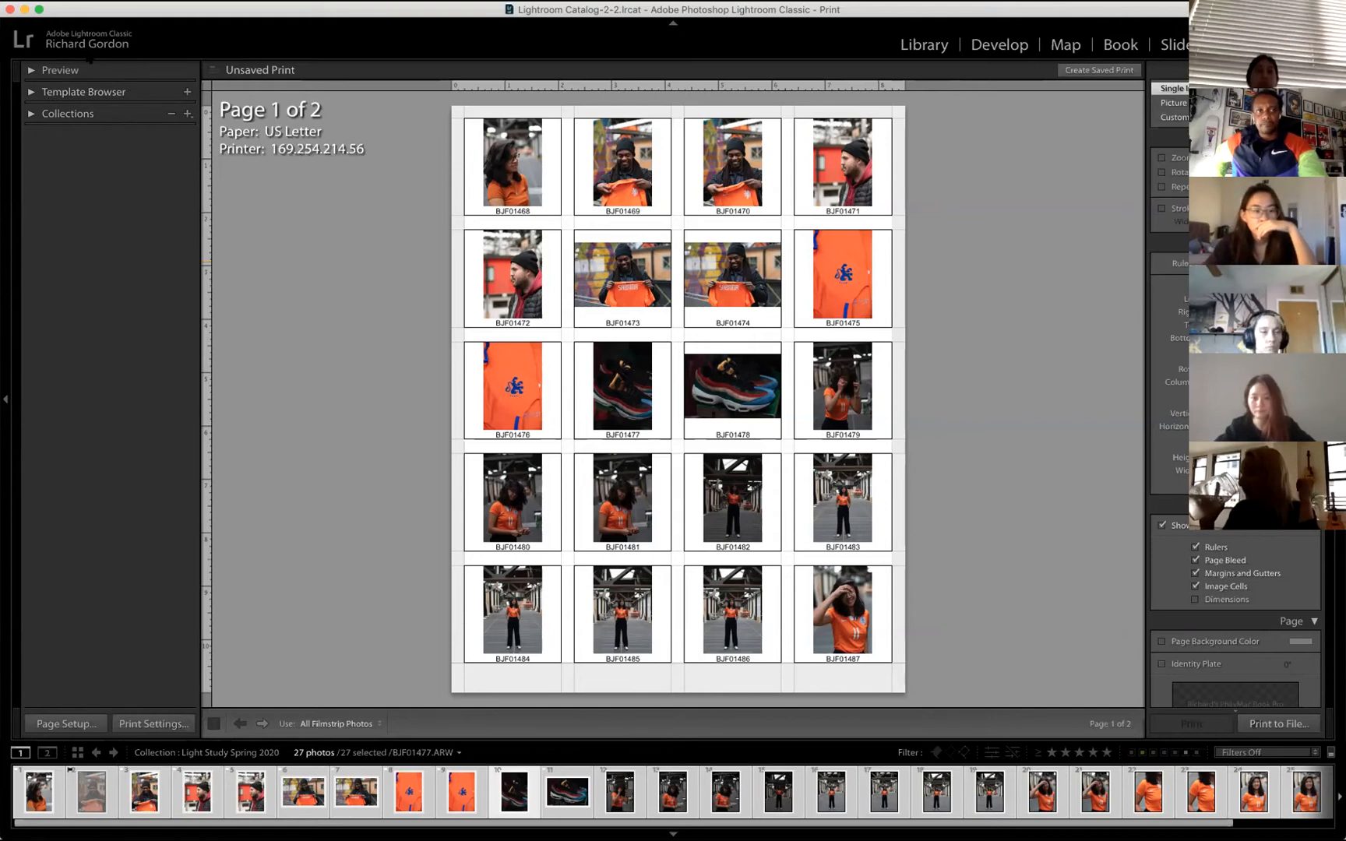
pyautogui.click(34, 74)
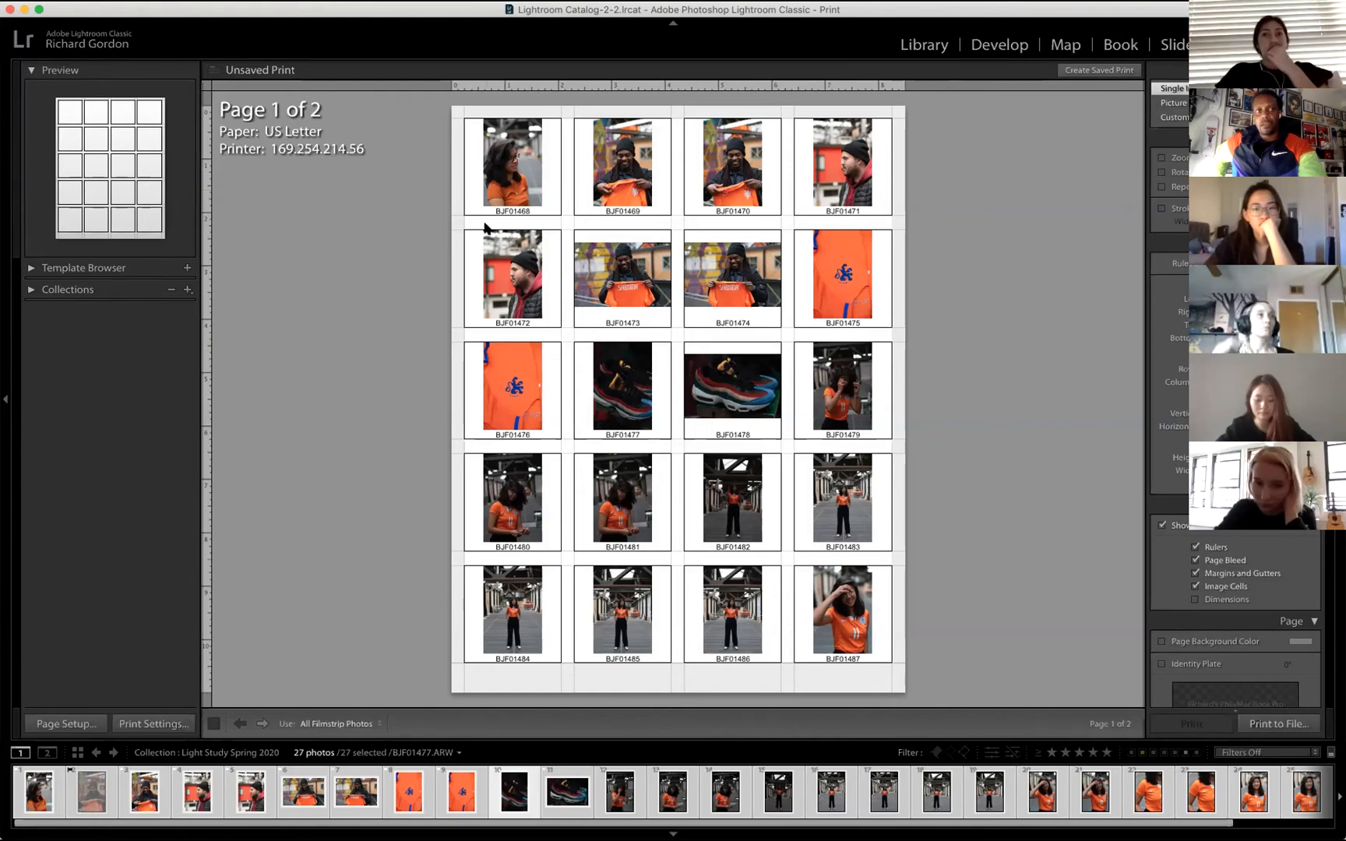
pyautogui.click(32, 268)
pyautogui.click(56, 288)
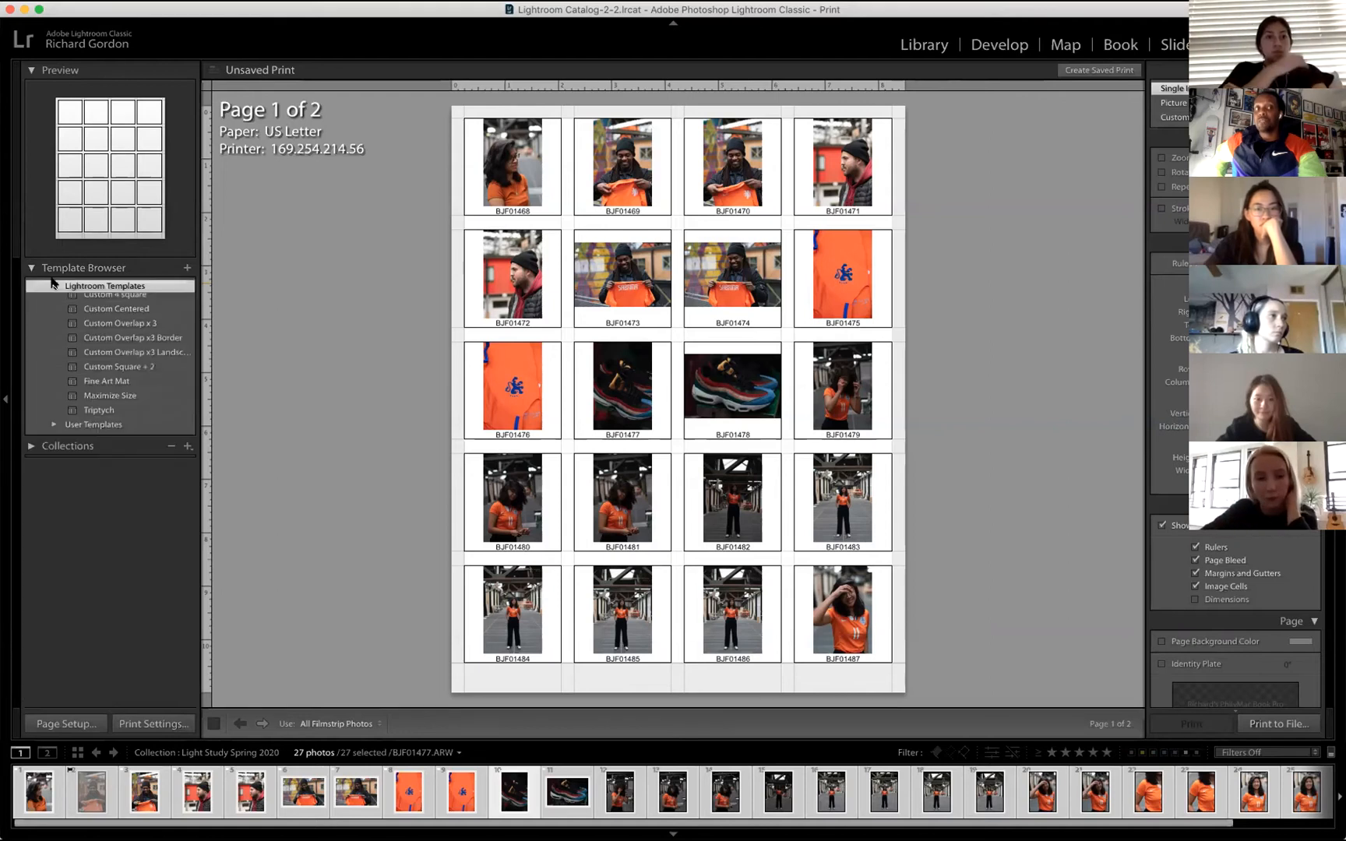
pyautogui.click(53, 284)
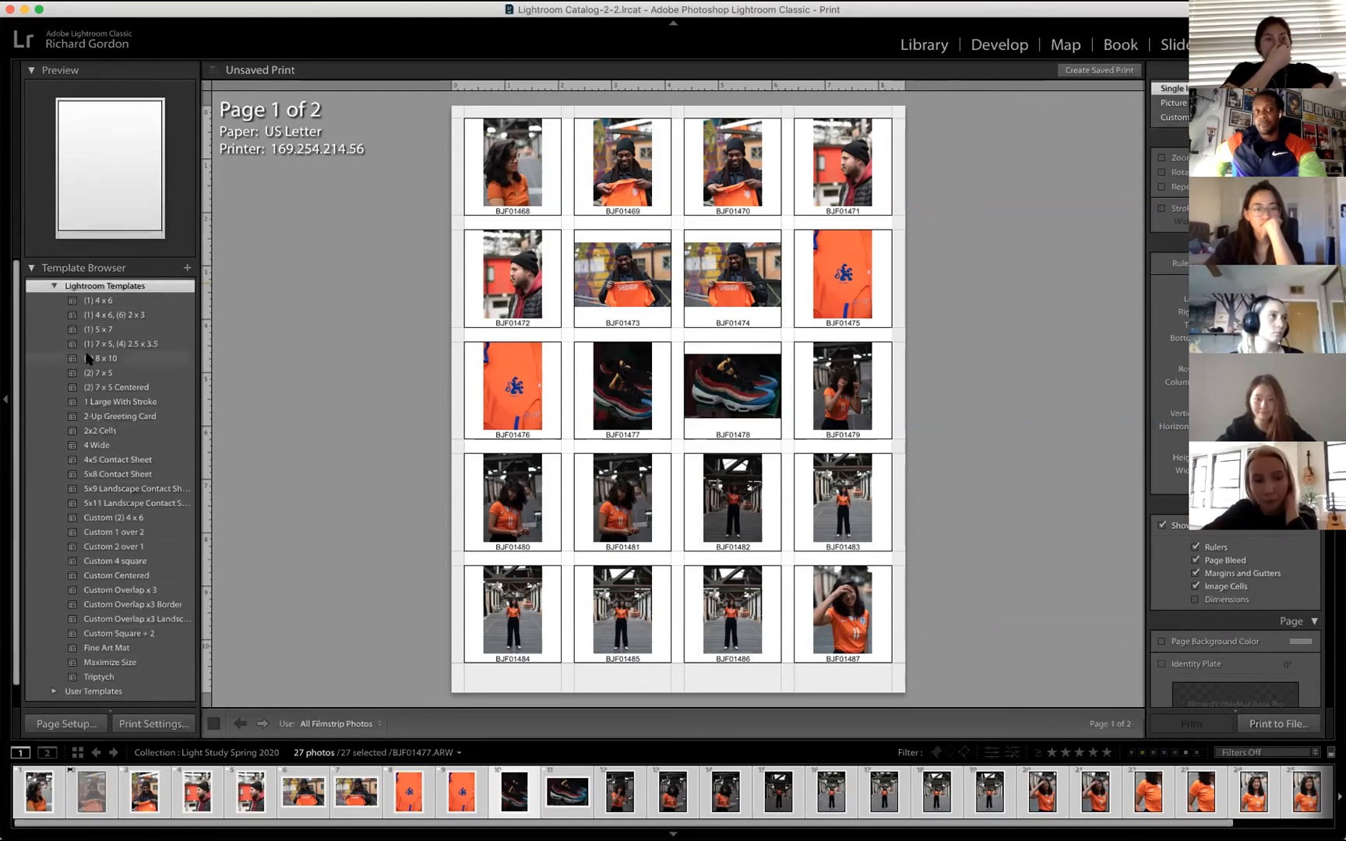
pyautogui.click(120, 460)
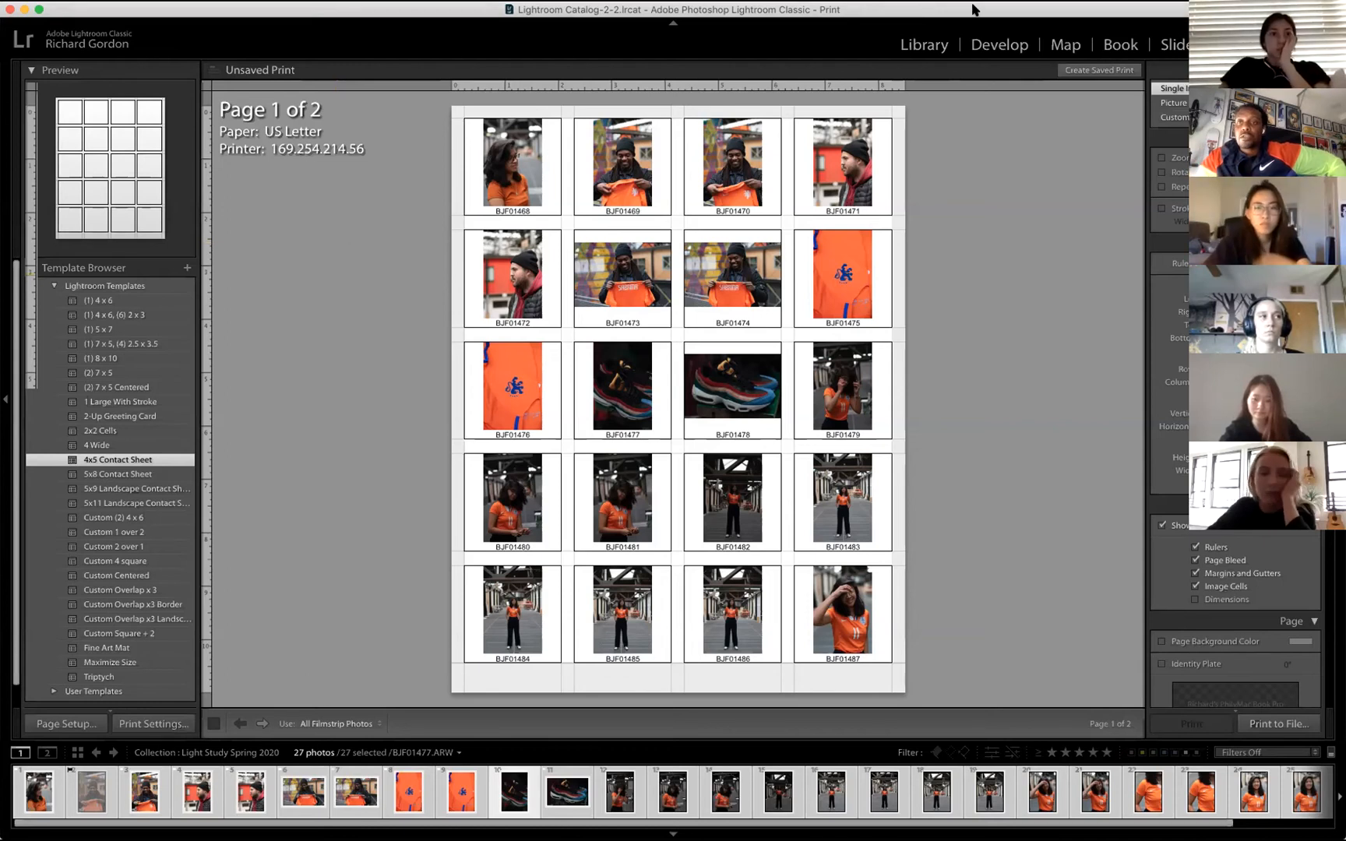
# Review the contact sheet's layout, guides, page and Print Job settings, including Photo Info, file resolution, JPEG quality and color management.
pyautogui.click(1314, 139)
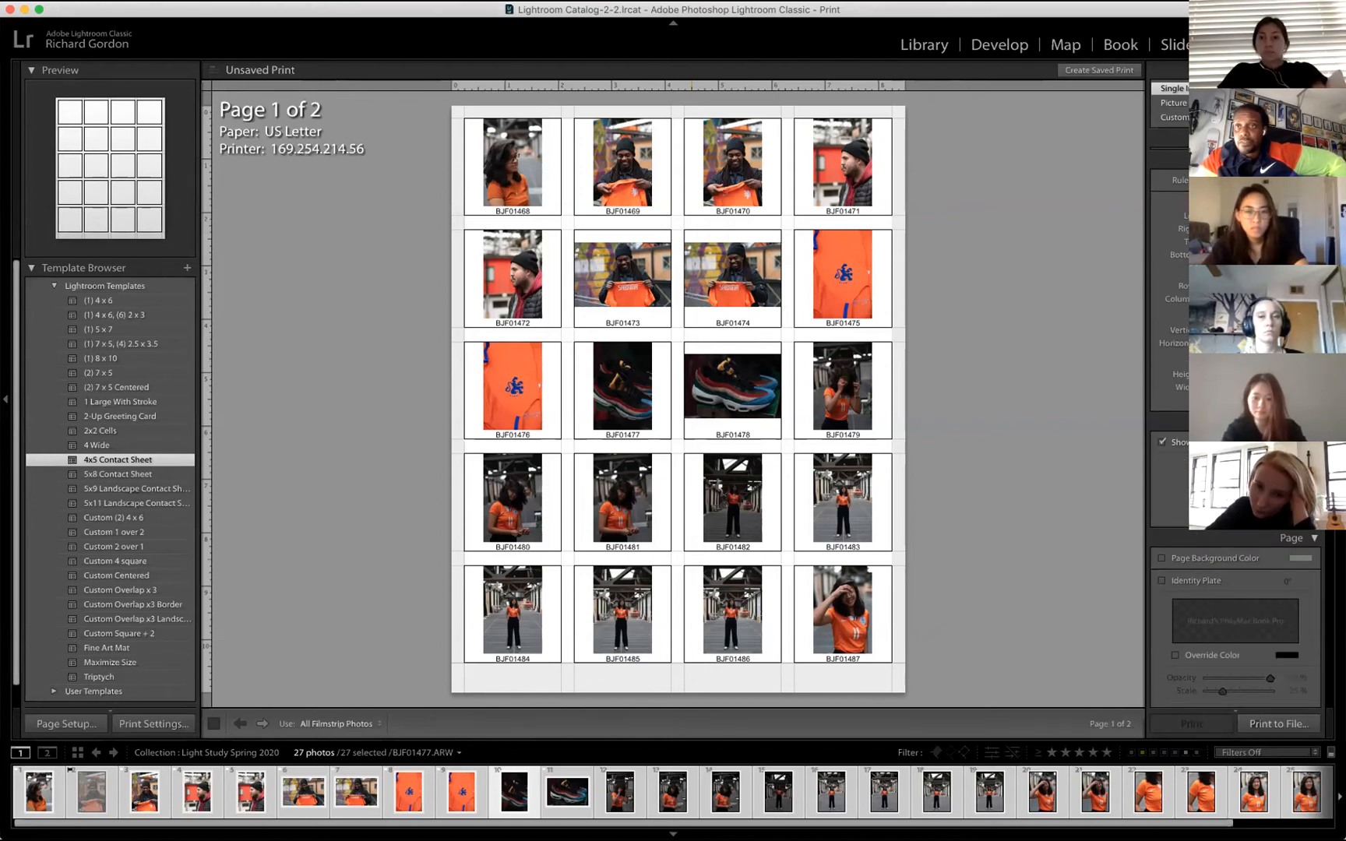
pyautogui.scroll(-8, 1236, 623)
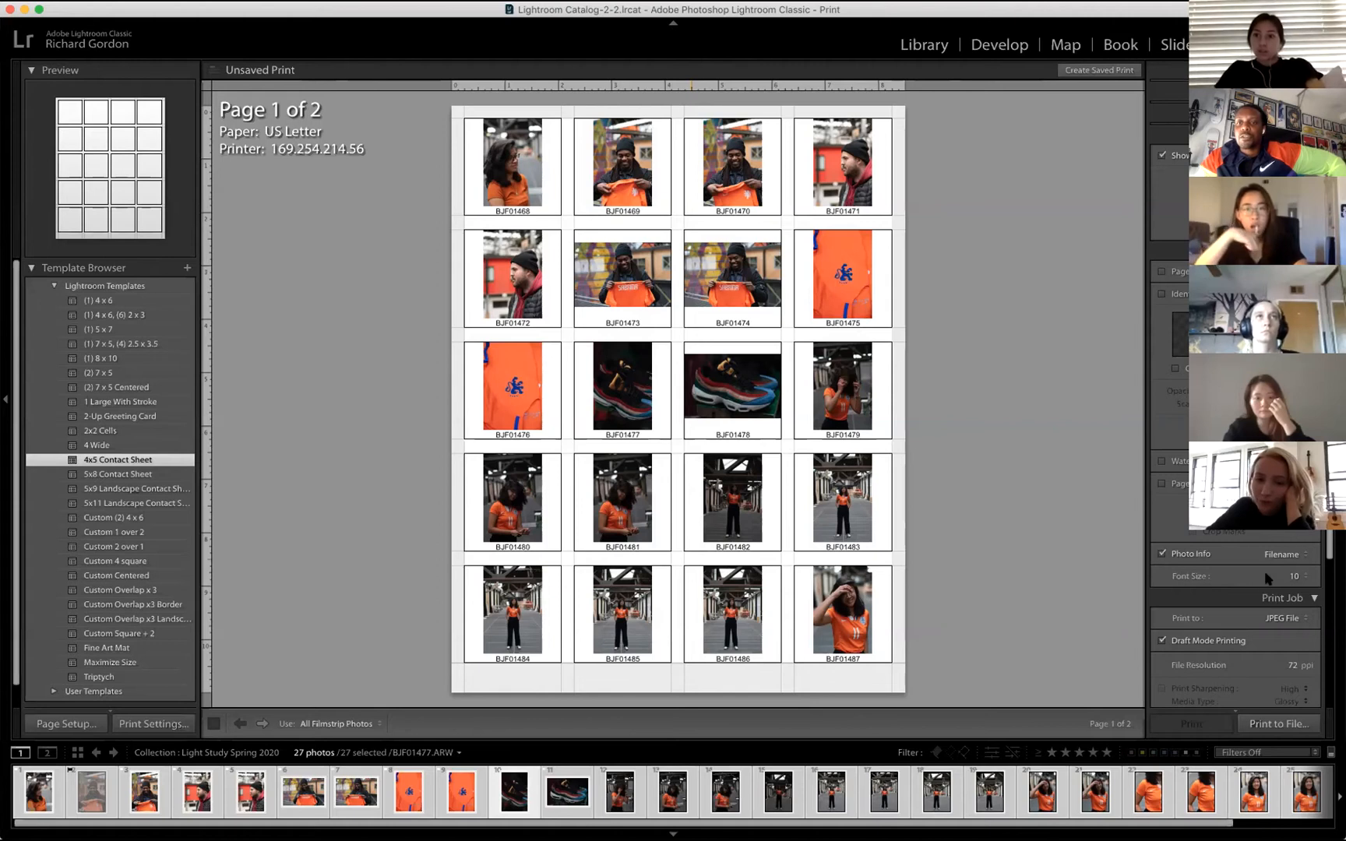
pyautogui.scroll(-5, 1234, 467)
pyautogui.scroll(-2, 1235, 467)
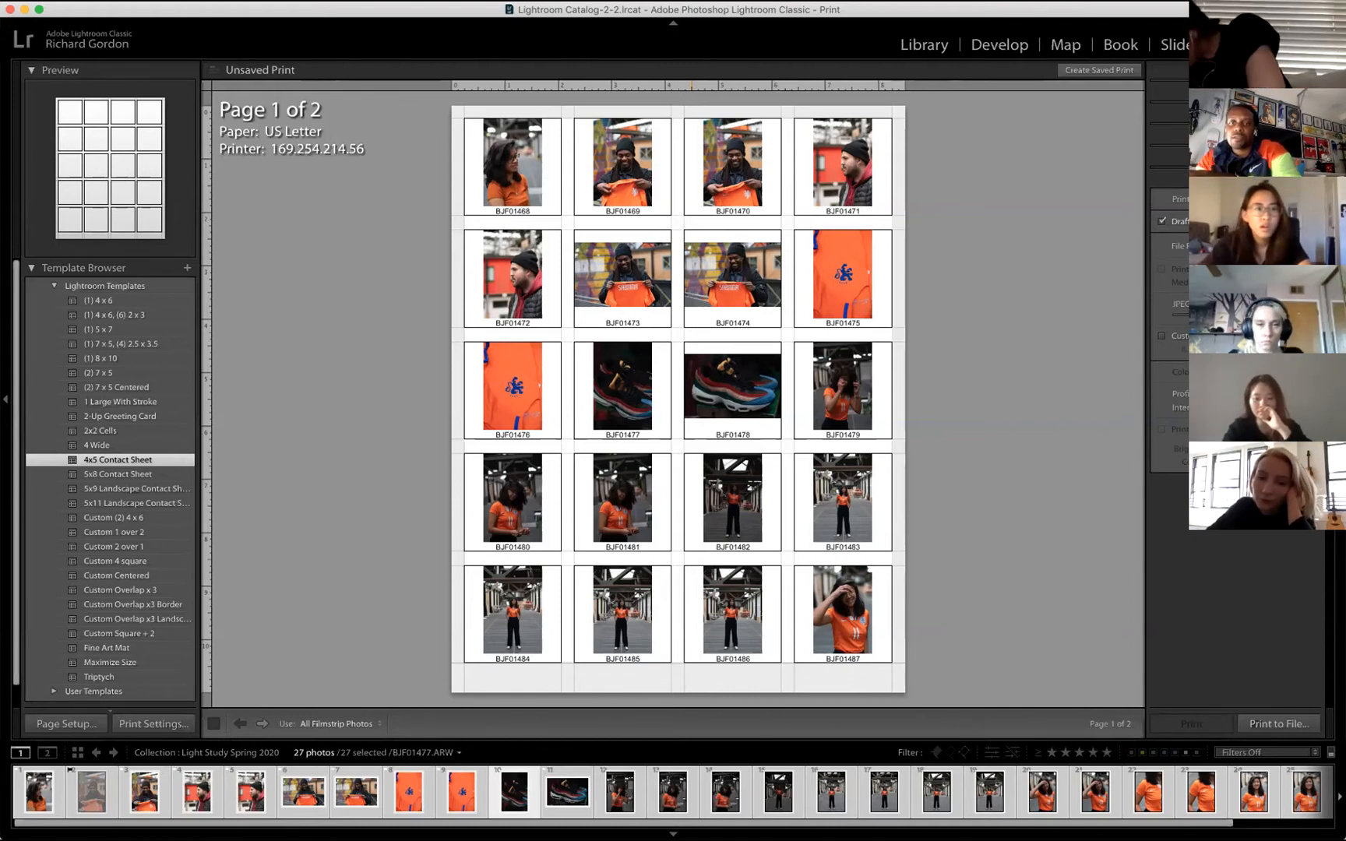
pyautogui.press('super+6')
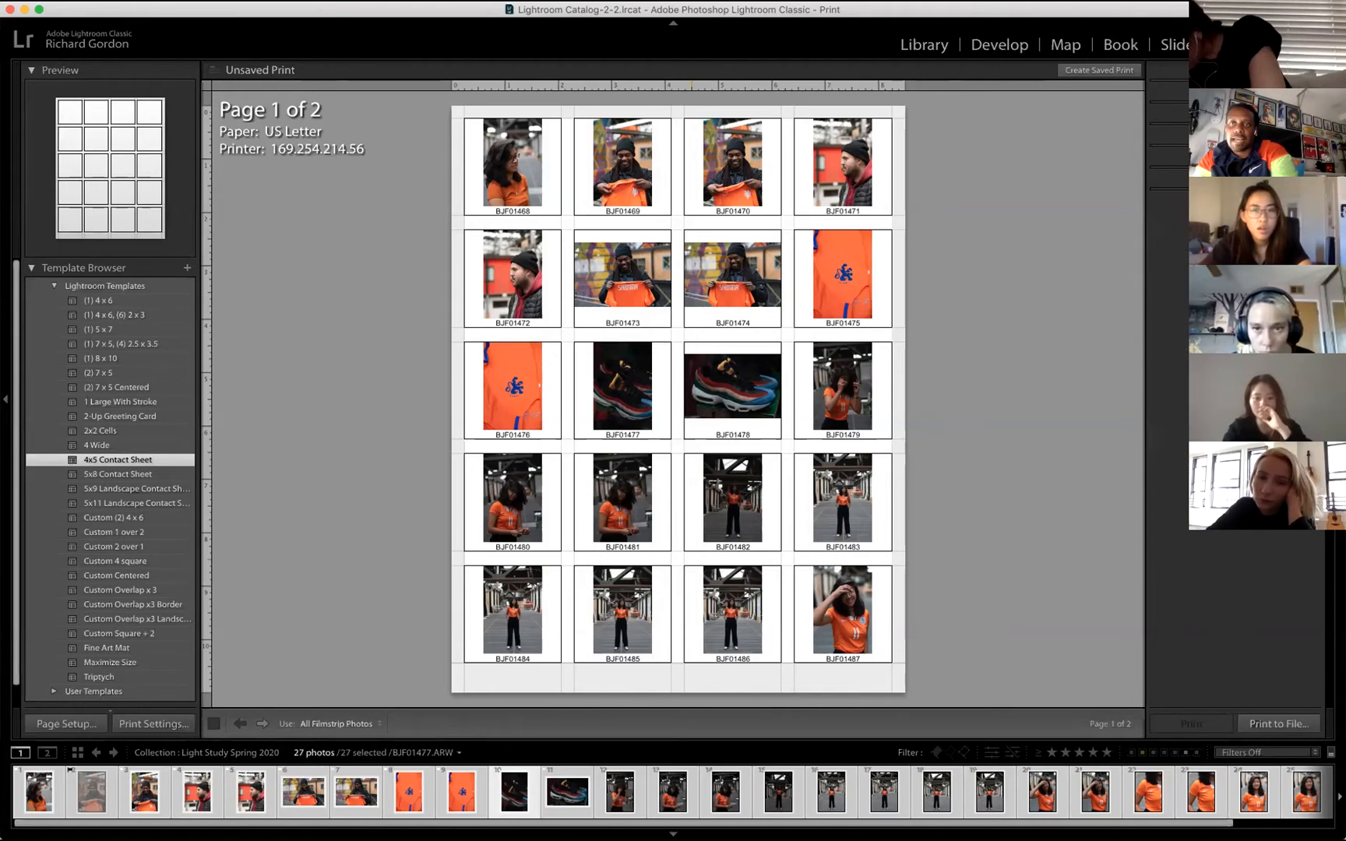
pyautogui.press('super+6')
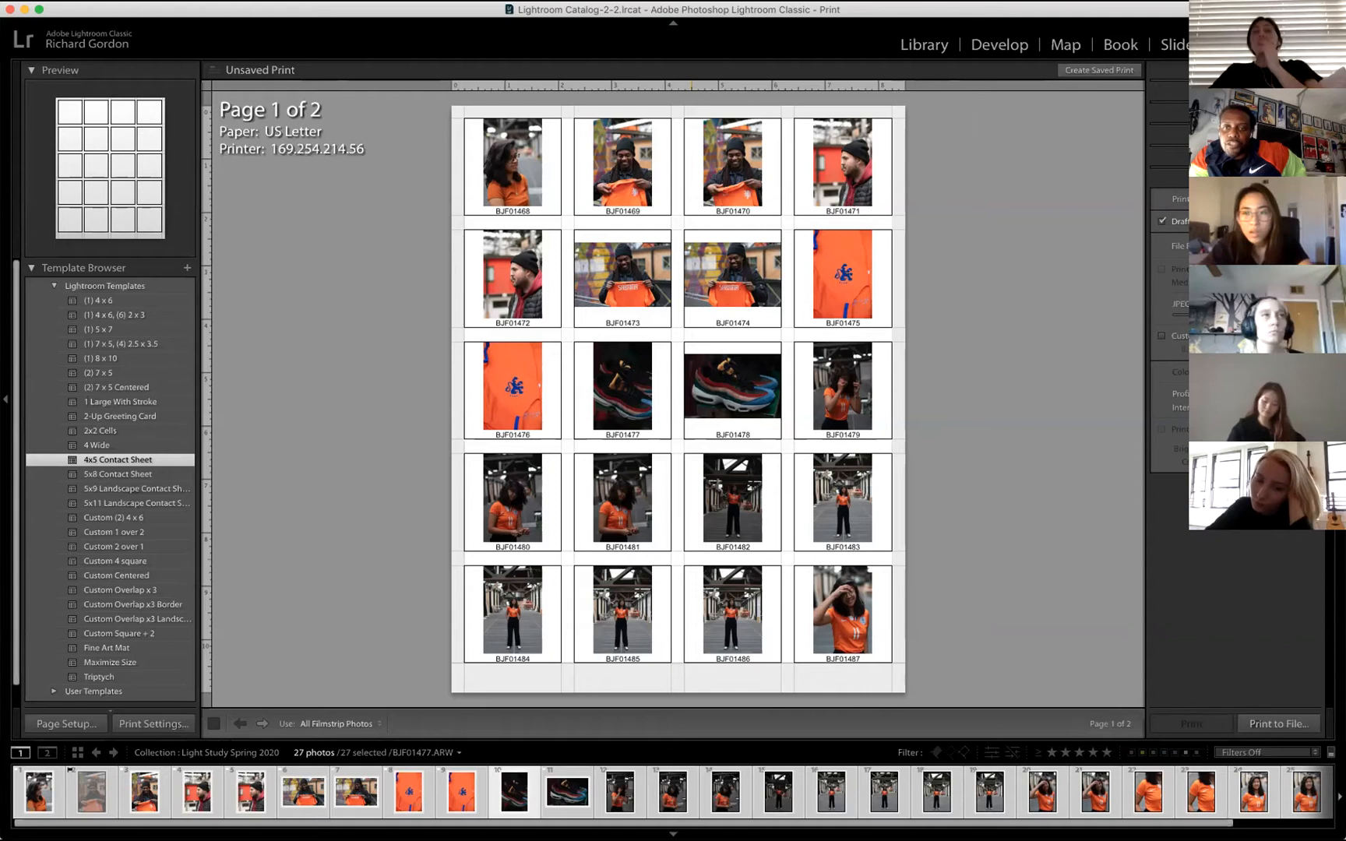
pyautogui.press('super+5')
pyautogui.scroll(3, 1235, 608)
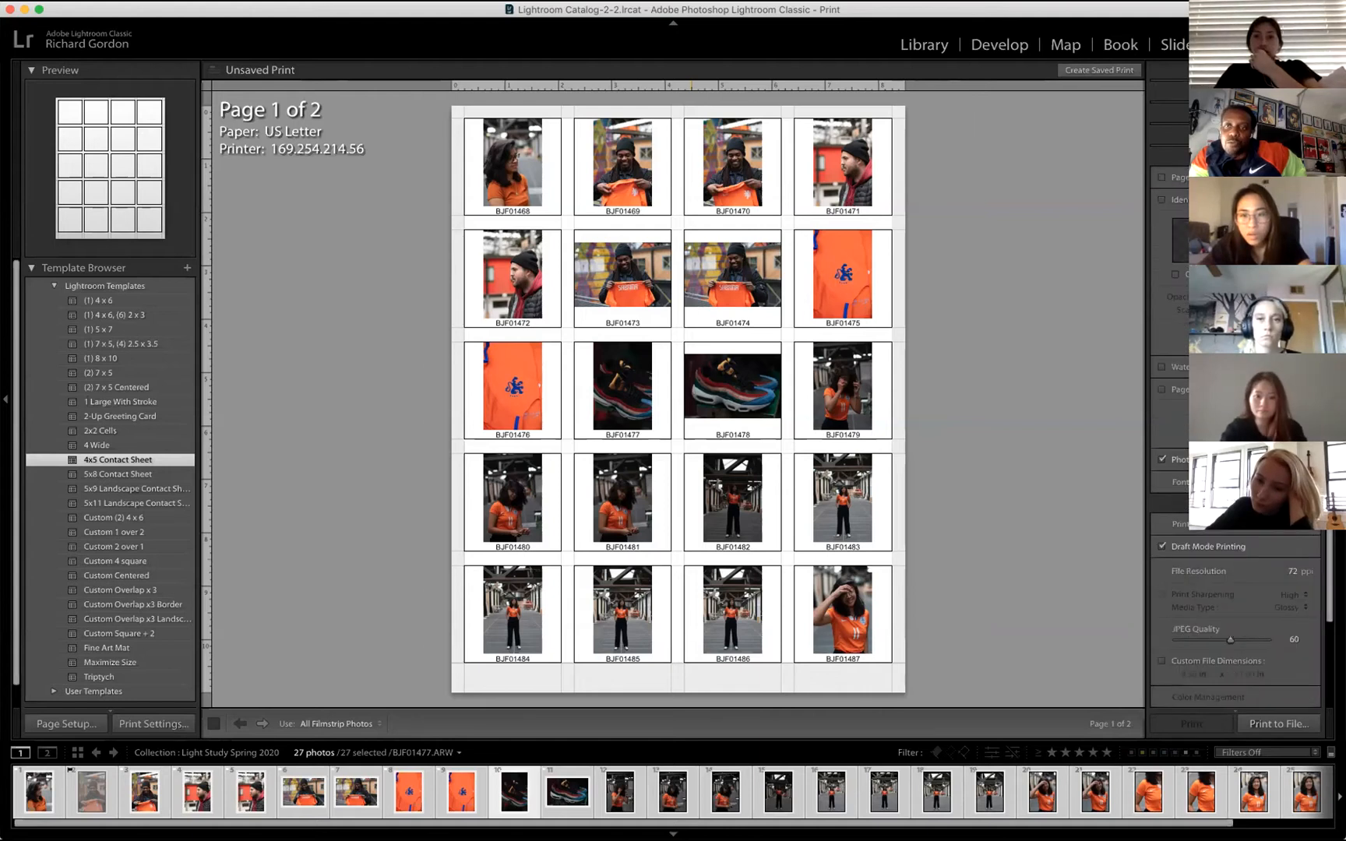
pyautogui.scroll(5, 1235, 608)
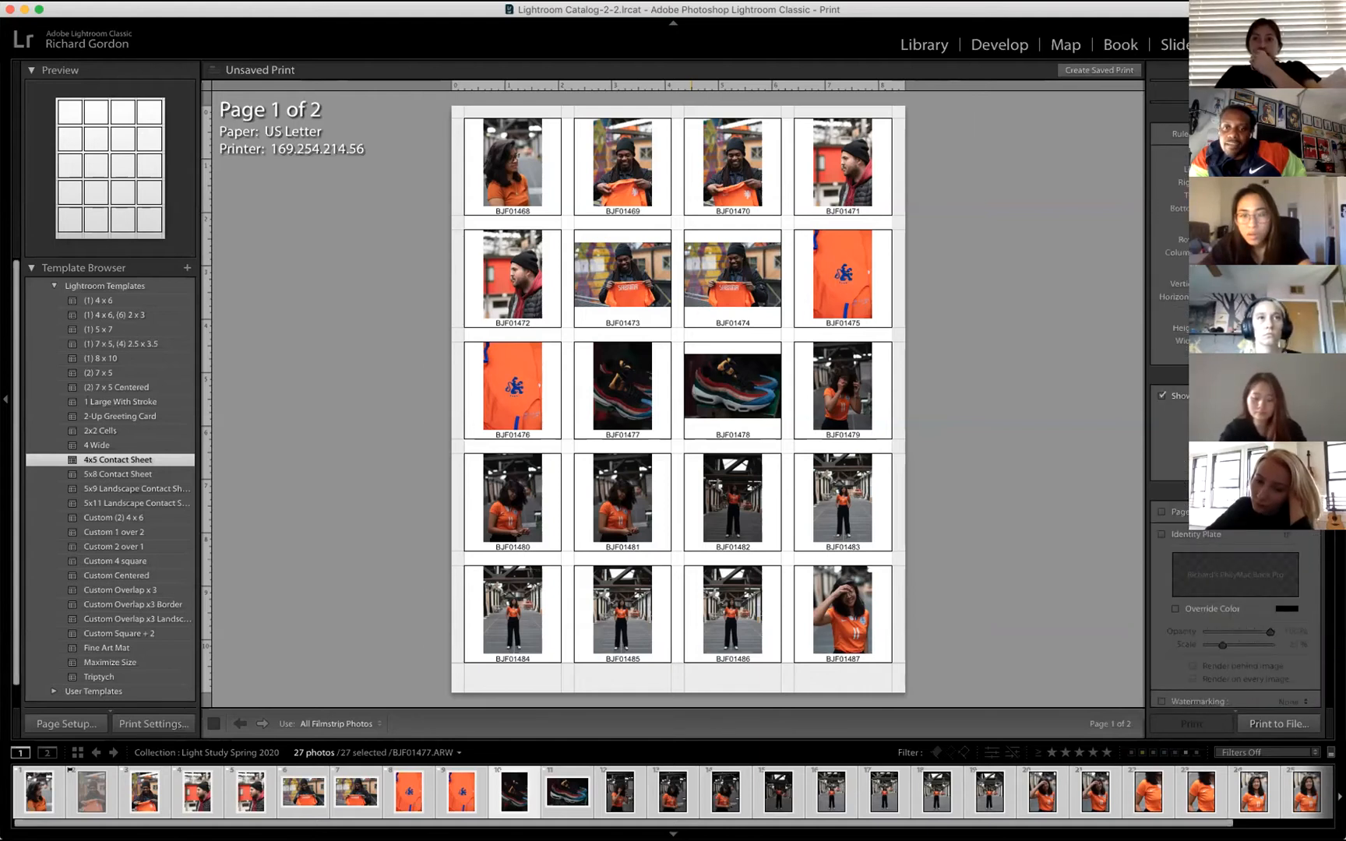
pyautogui.scroll(-8, 1236, 545)
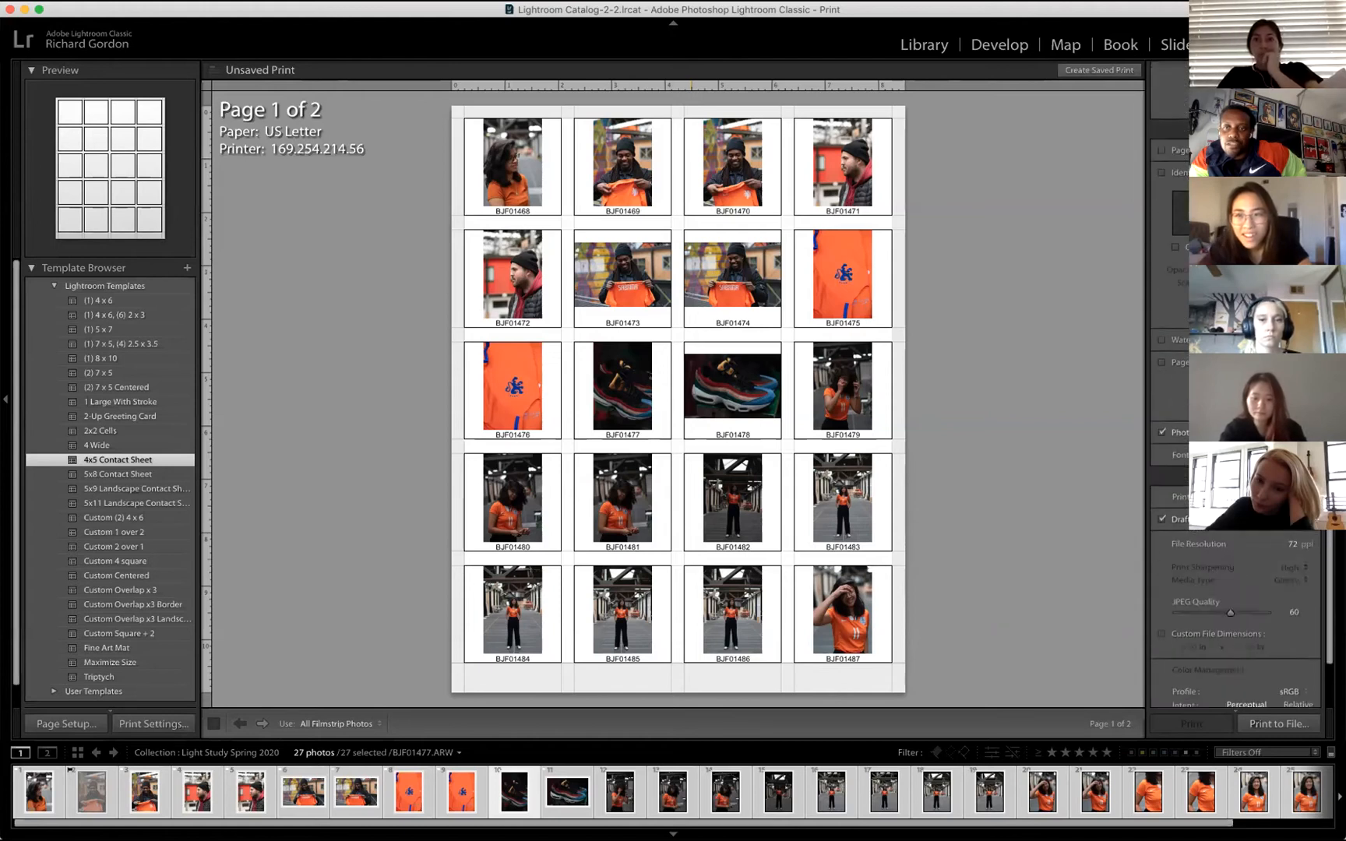
pyautogui.scroll(4, 1235, 545)
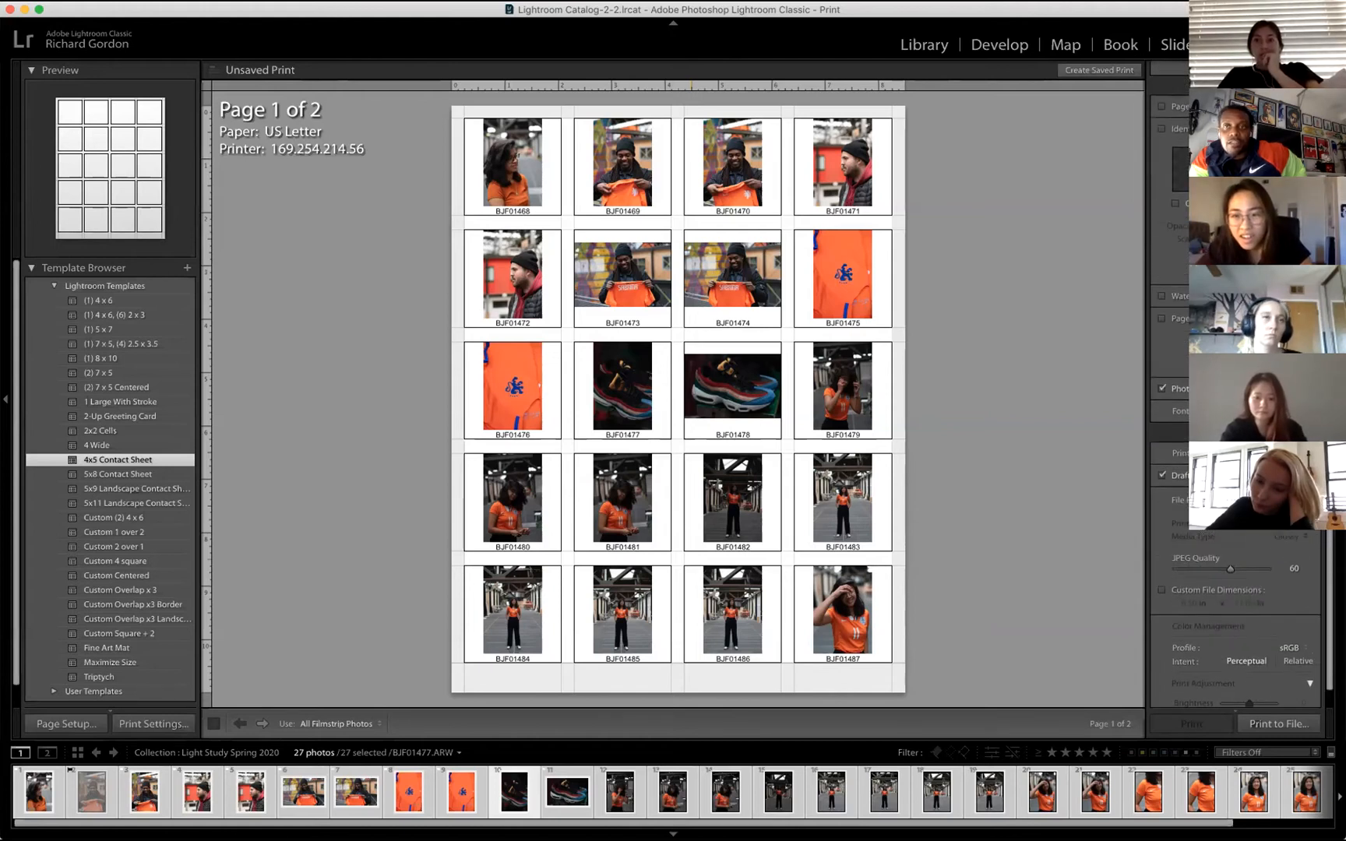
pyautogui.scroll(-3, 1235, 546)
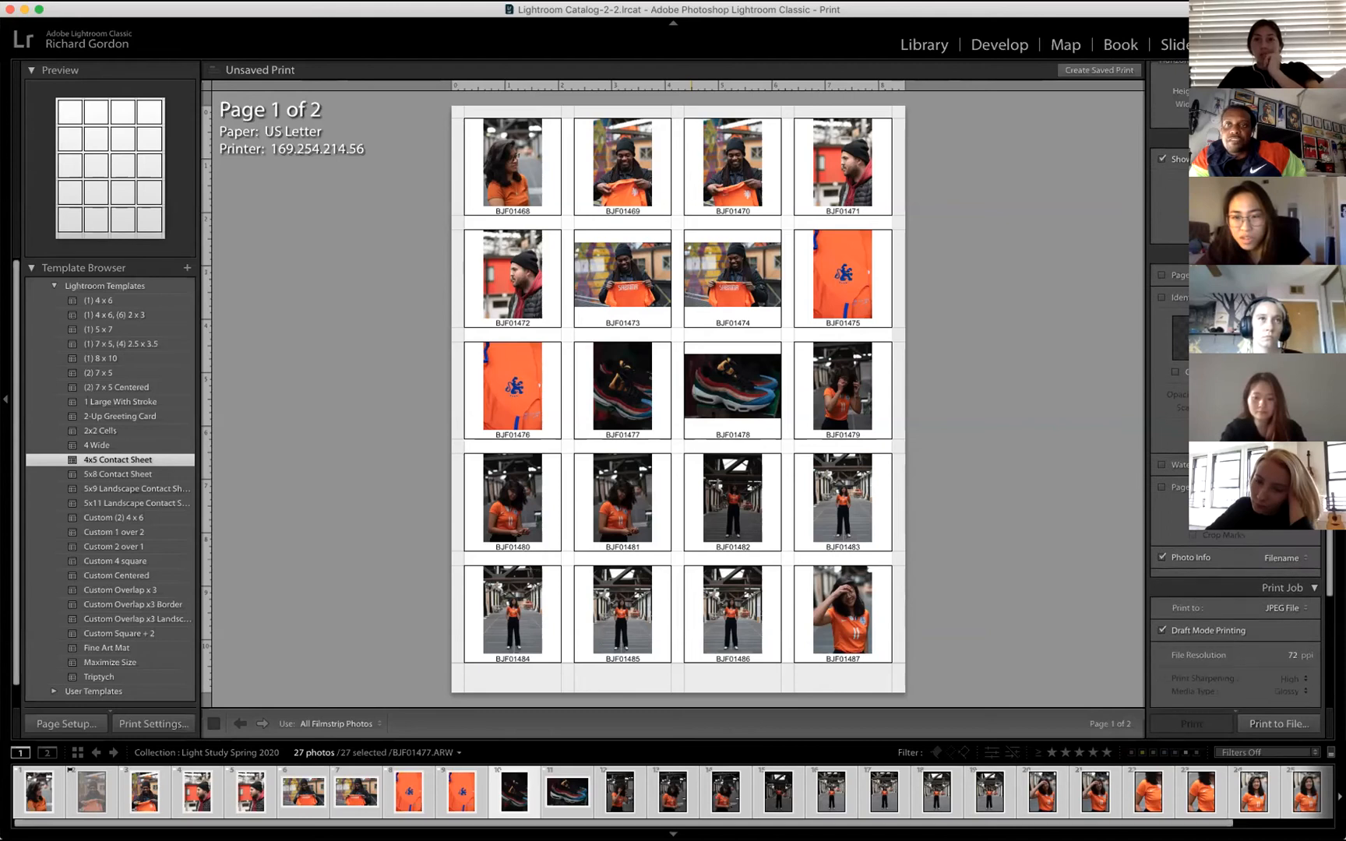
pyautogui.scroll(1, 1235, 546)
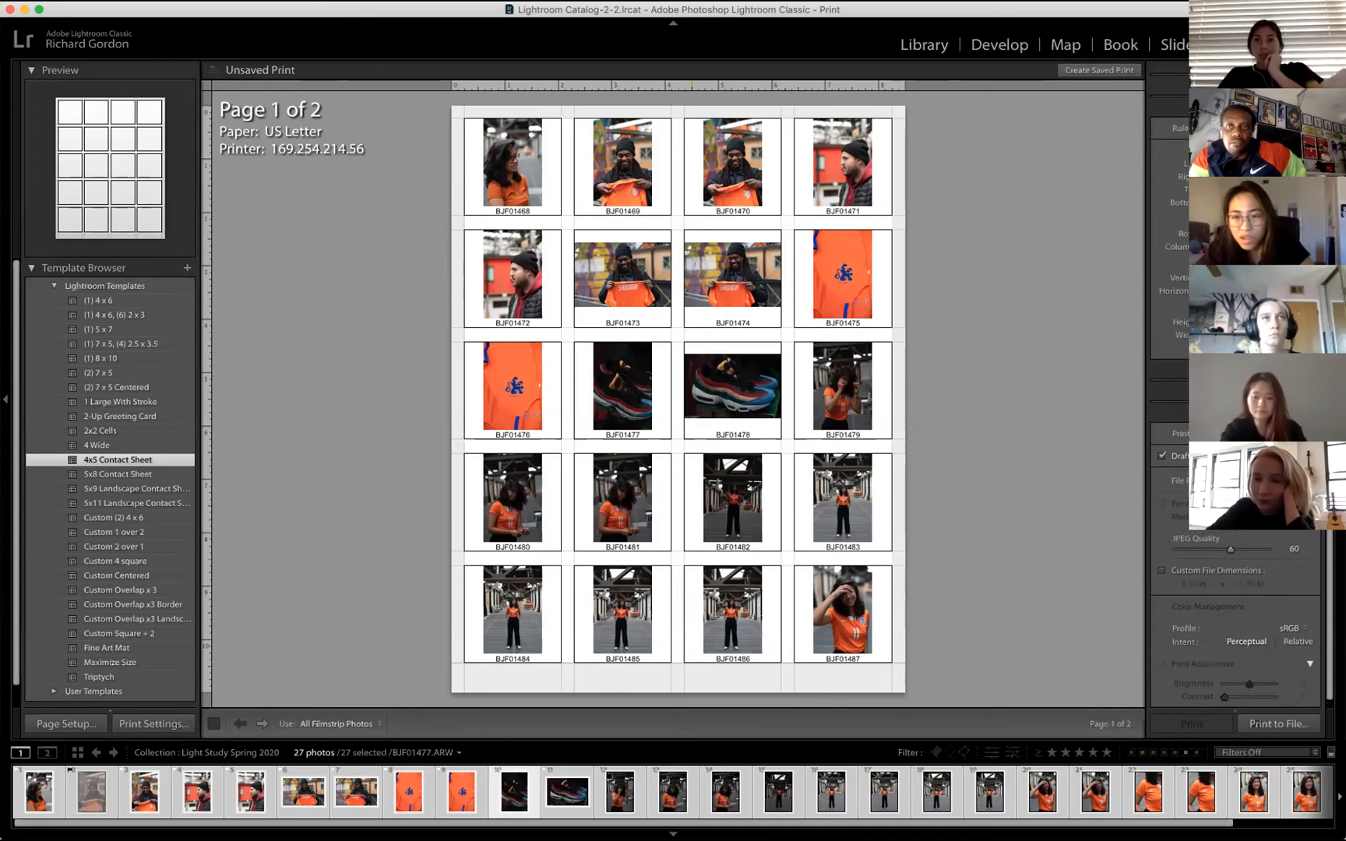
pyautogui.scroll(-4, 1235, 545)
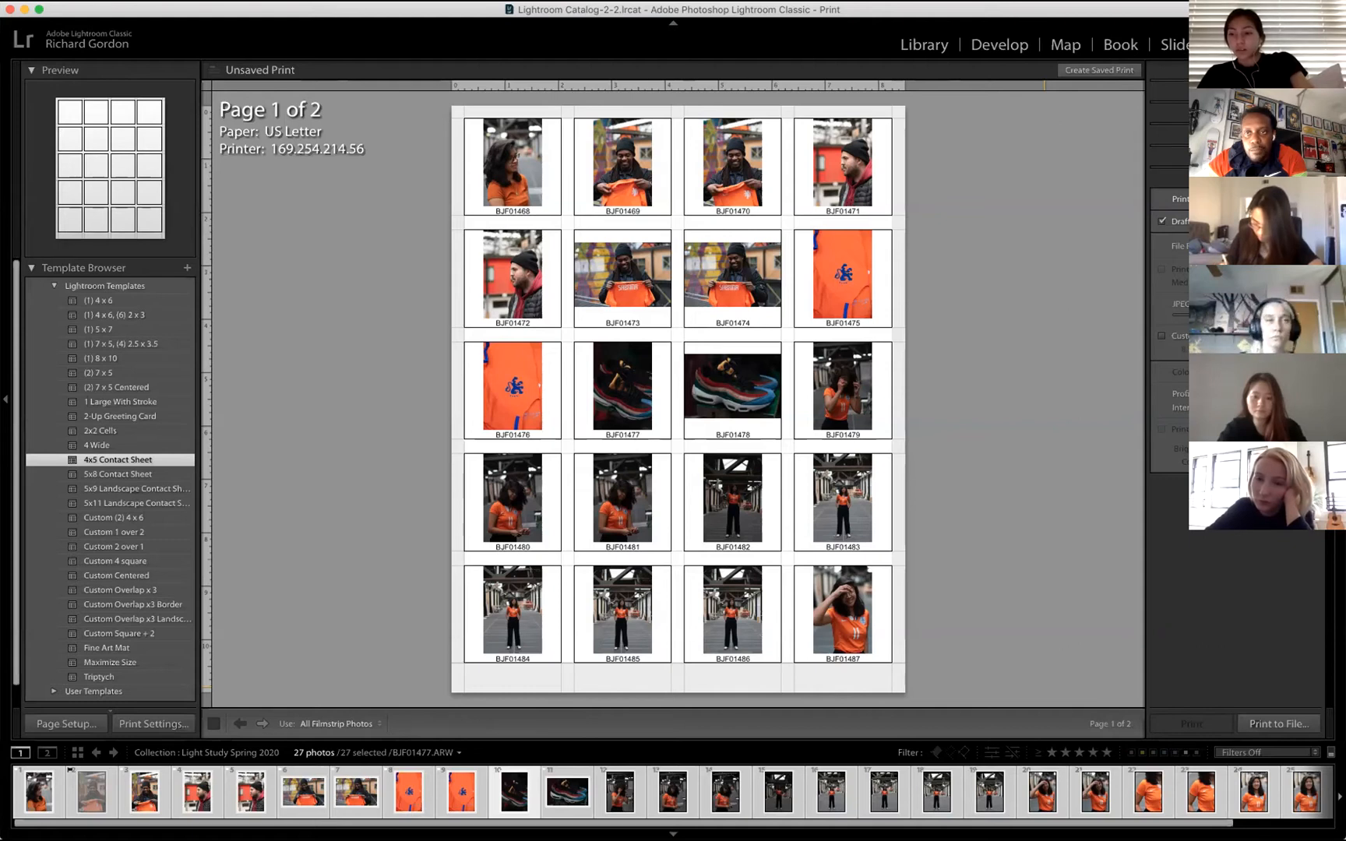
# Switch the print job's output to Printer and back to JPEG File.
pyautogui.click(1296, 187)
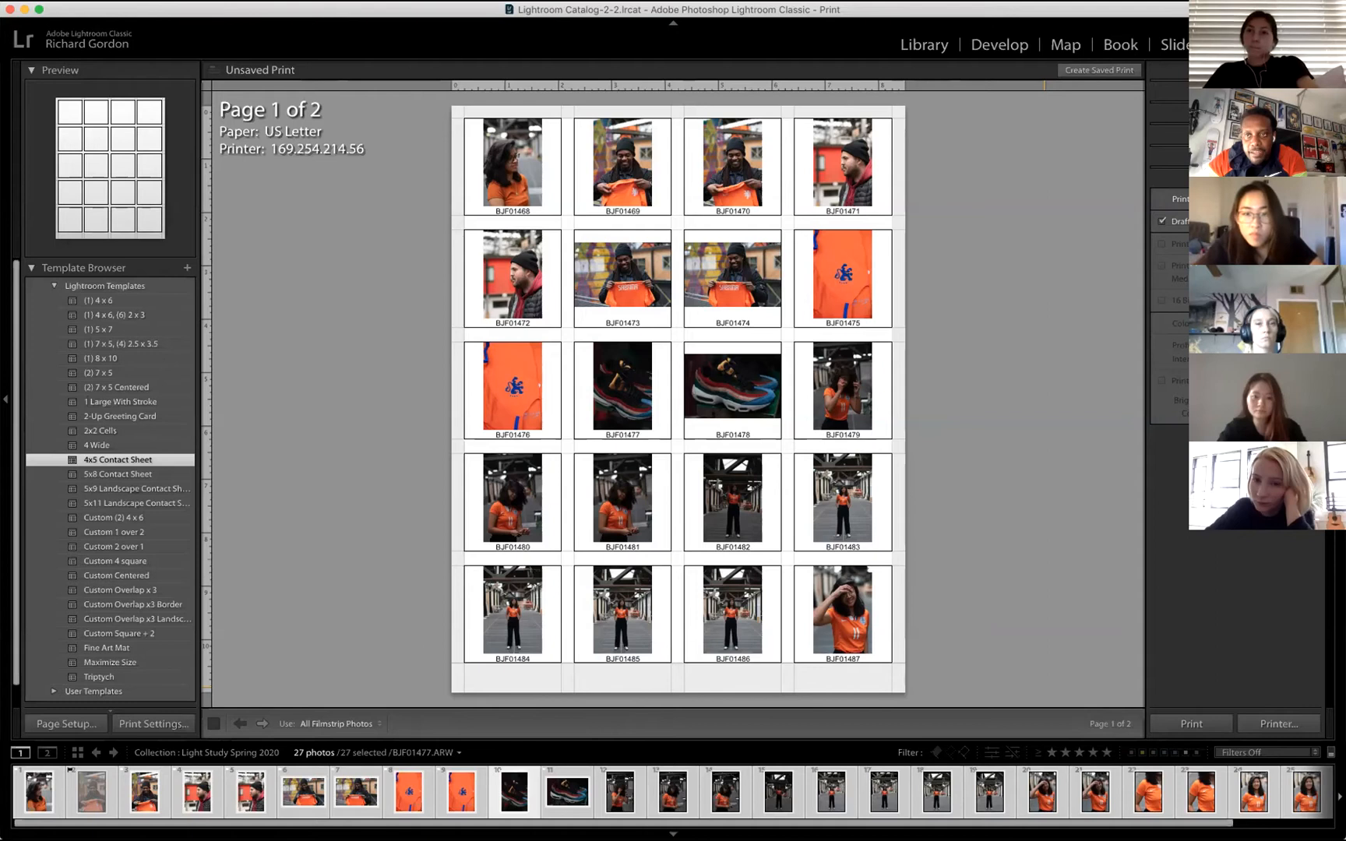
pyautogui.click(1296, 211)
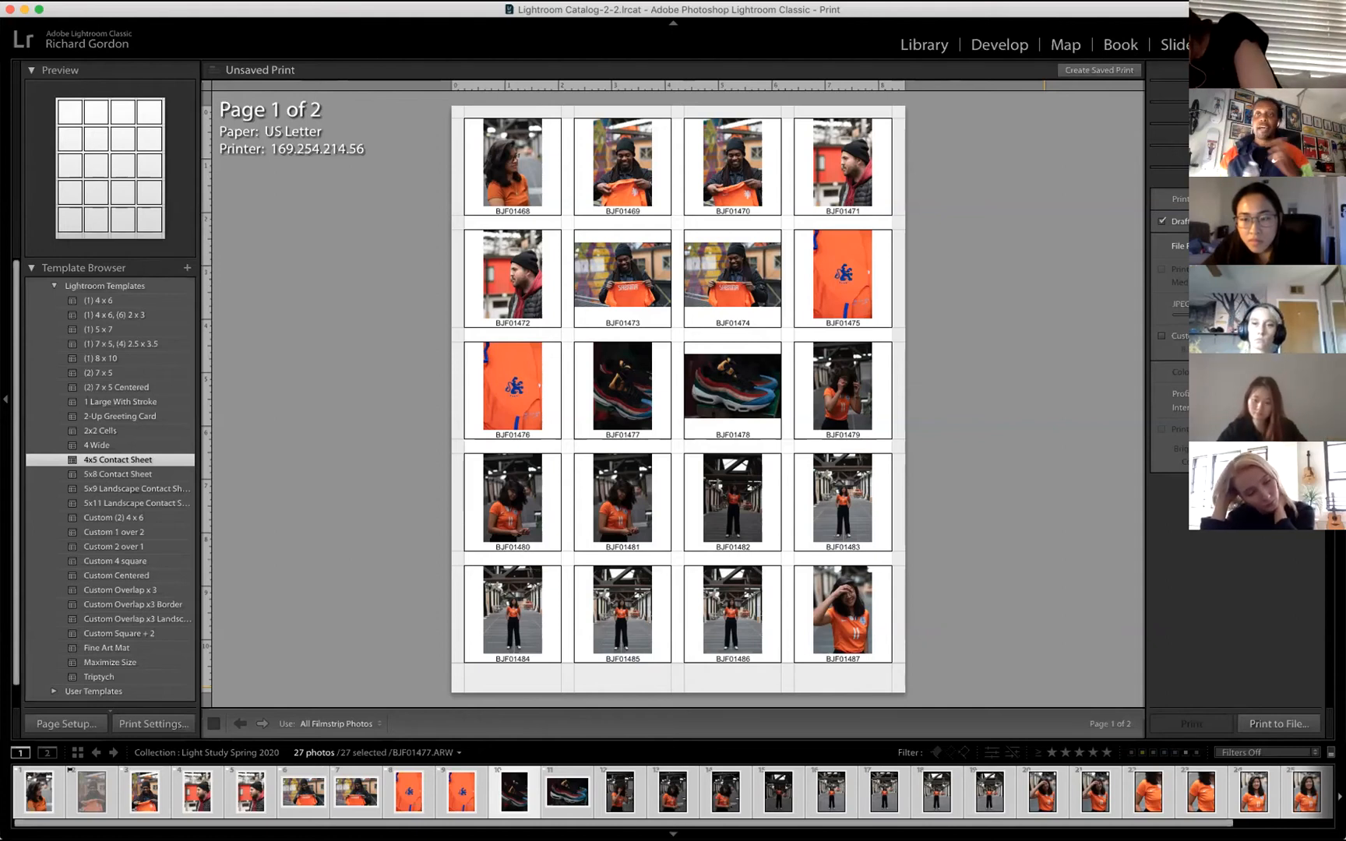
# Print the contact sheet to a file, choosing the FIDM/SPR-2020/Photo/Light-Study-Demo folder on the 1TB-SSD-Rich drive as its destination.
pyautogui.click(1278, 724)
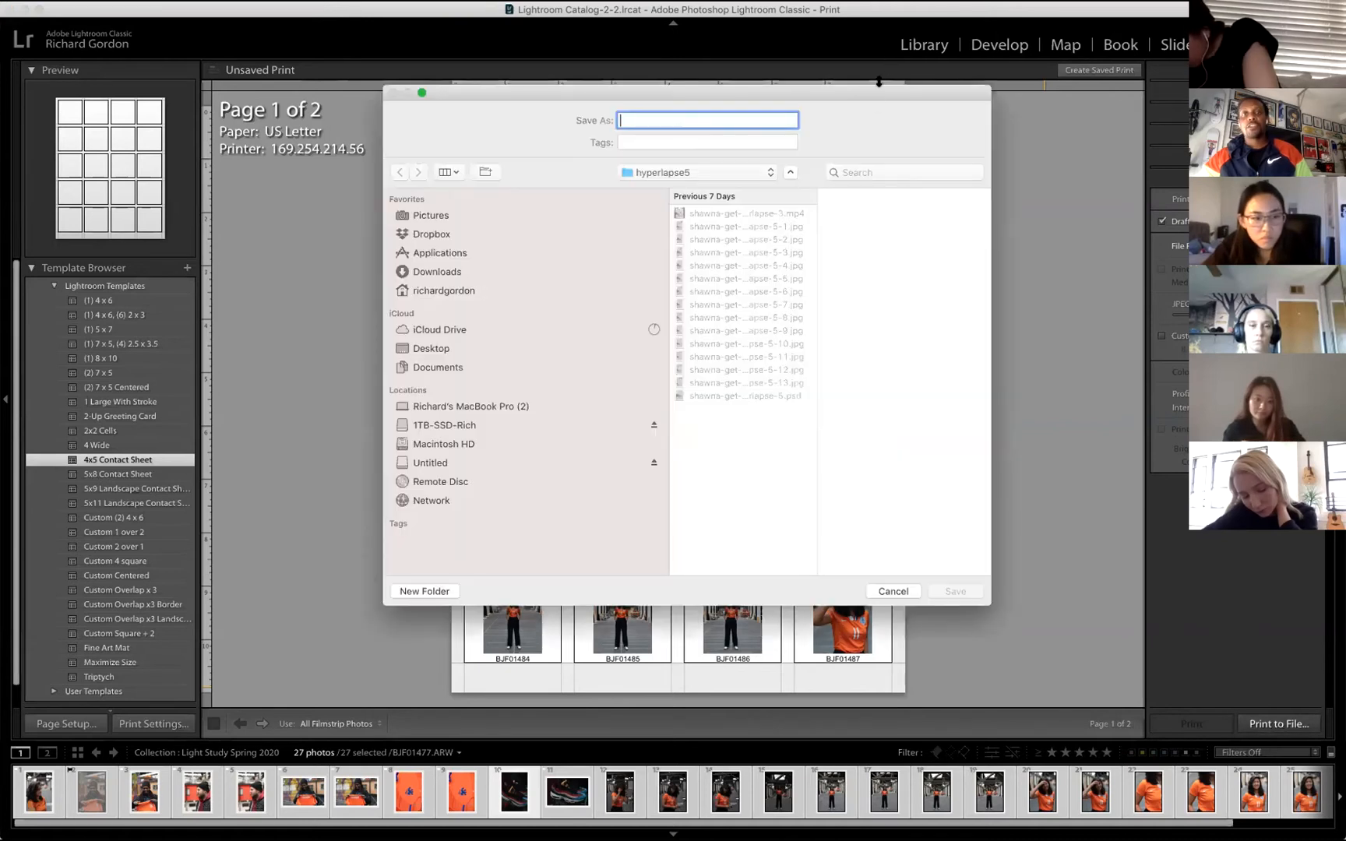
pyautogui.moveTo(868, 97); pyautogui.dragTo(735, 109)
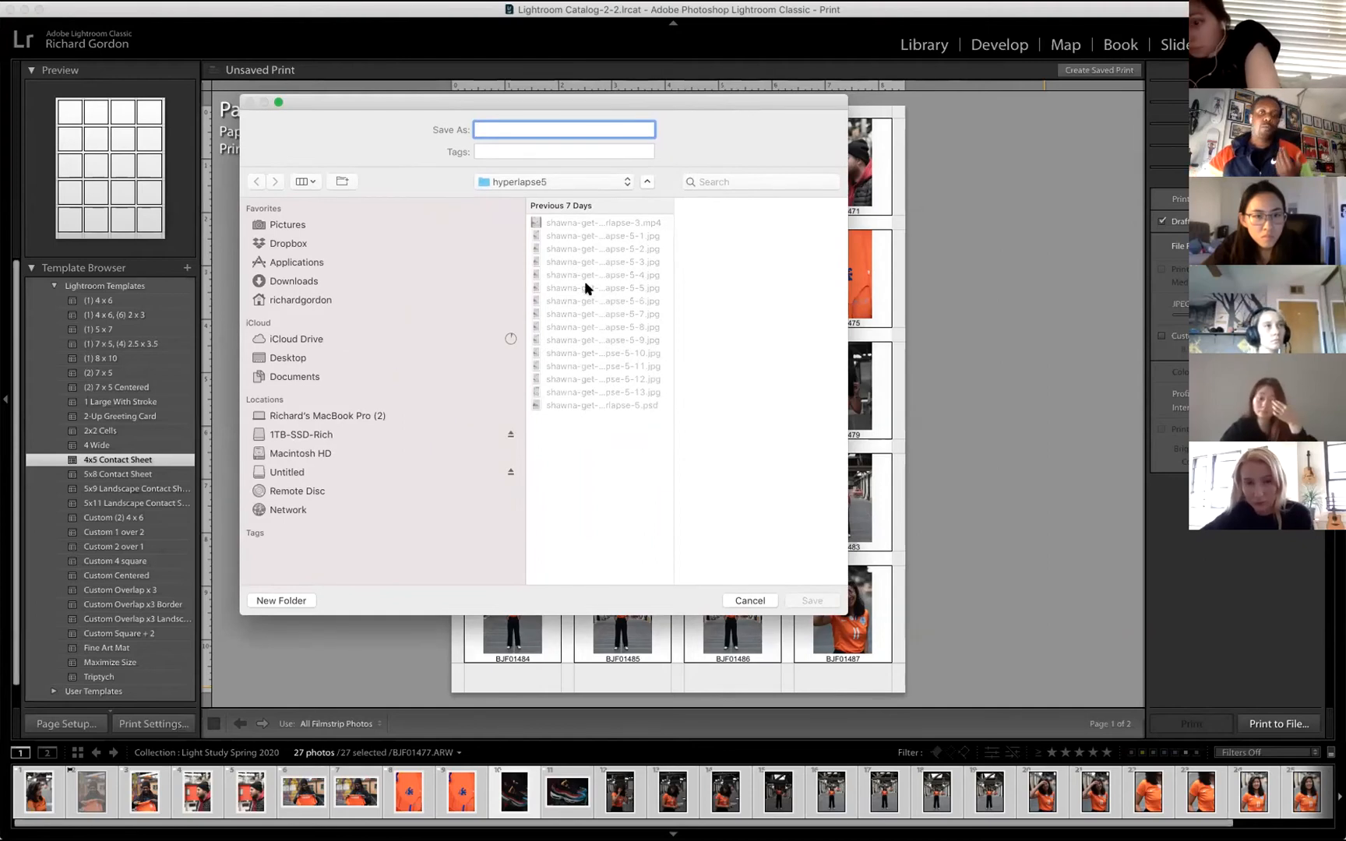
pyautogui.click(347, 436)
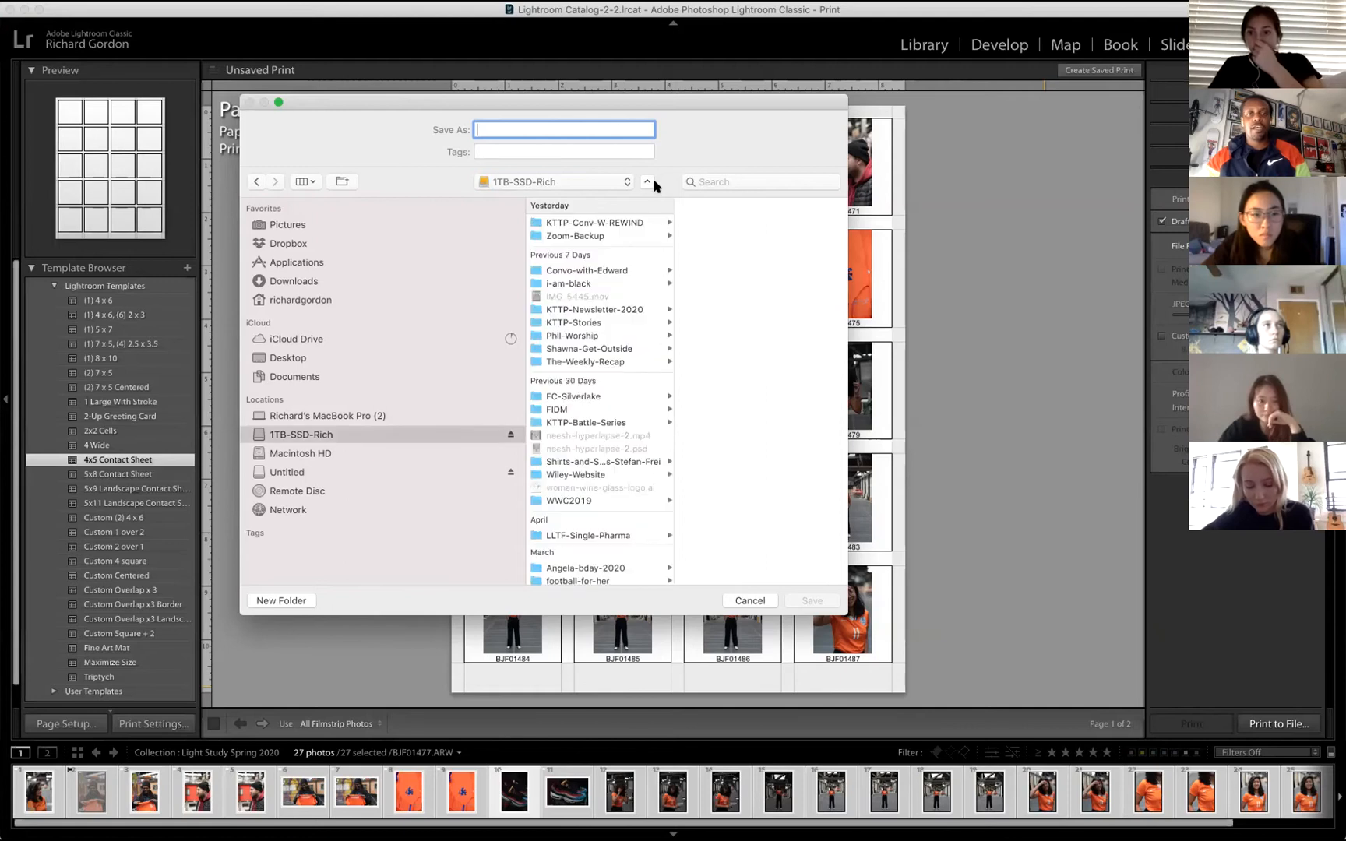
pyautogui.click(581, 411)
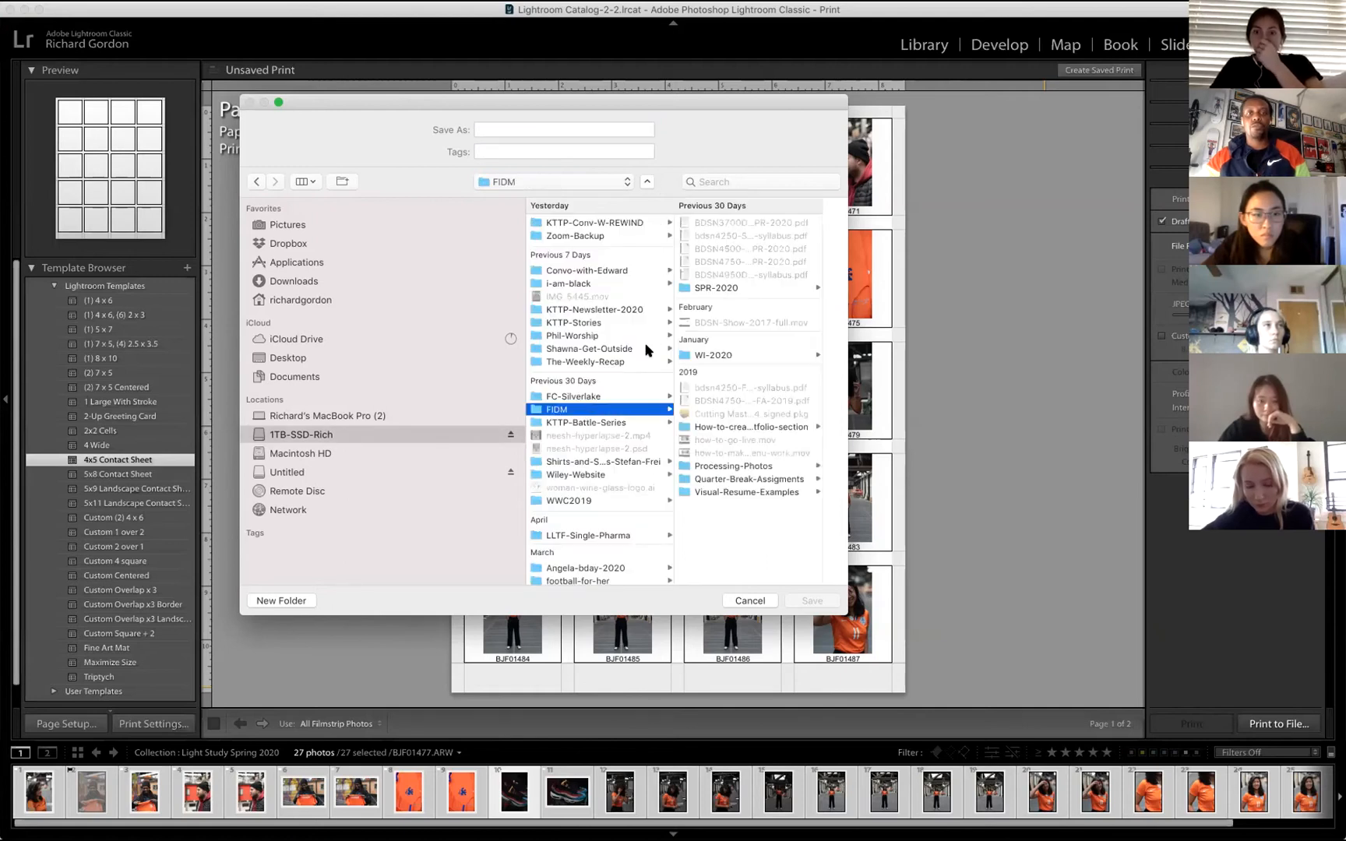
pyautogui.click(736, 288)
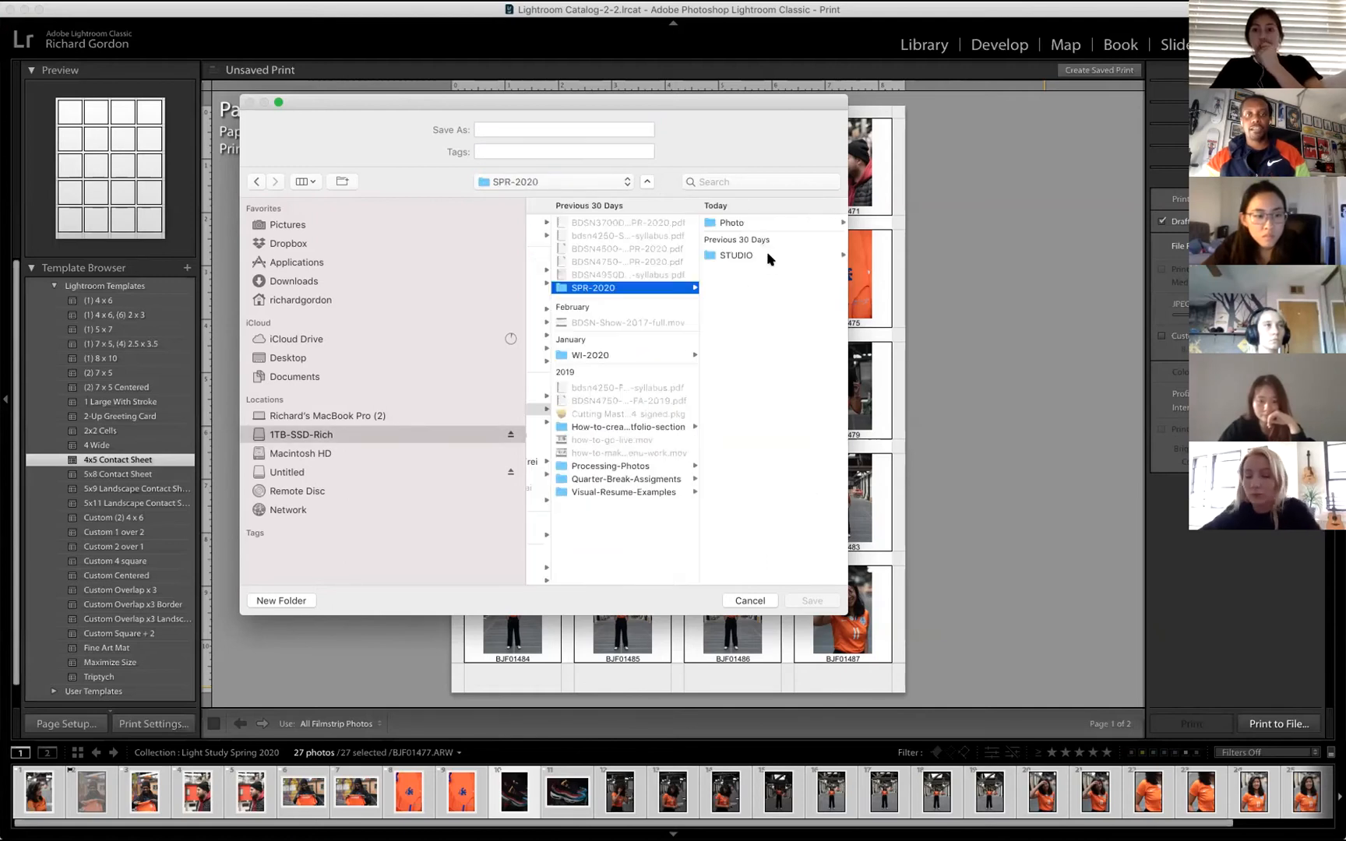
pyautogui.click(748, 221)
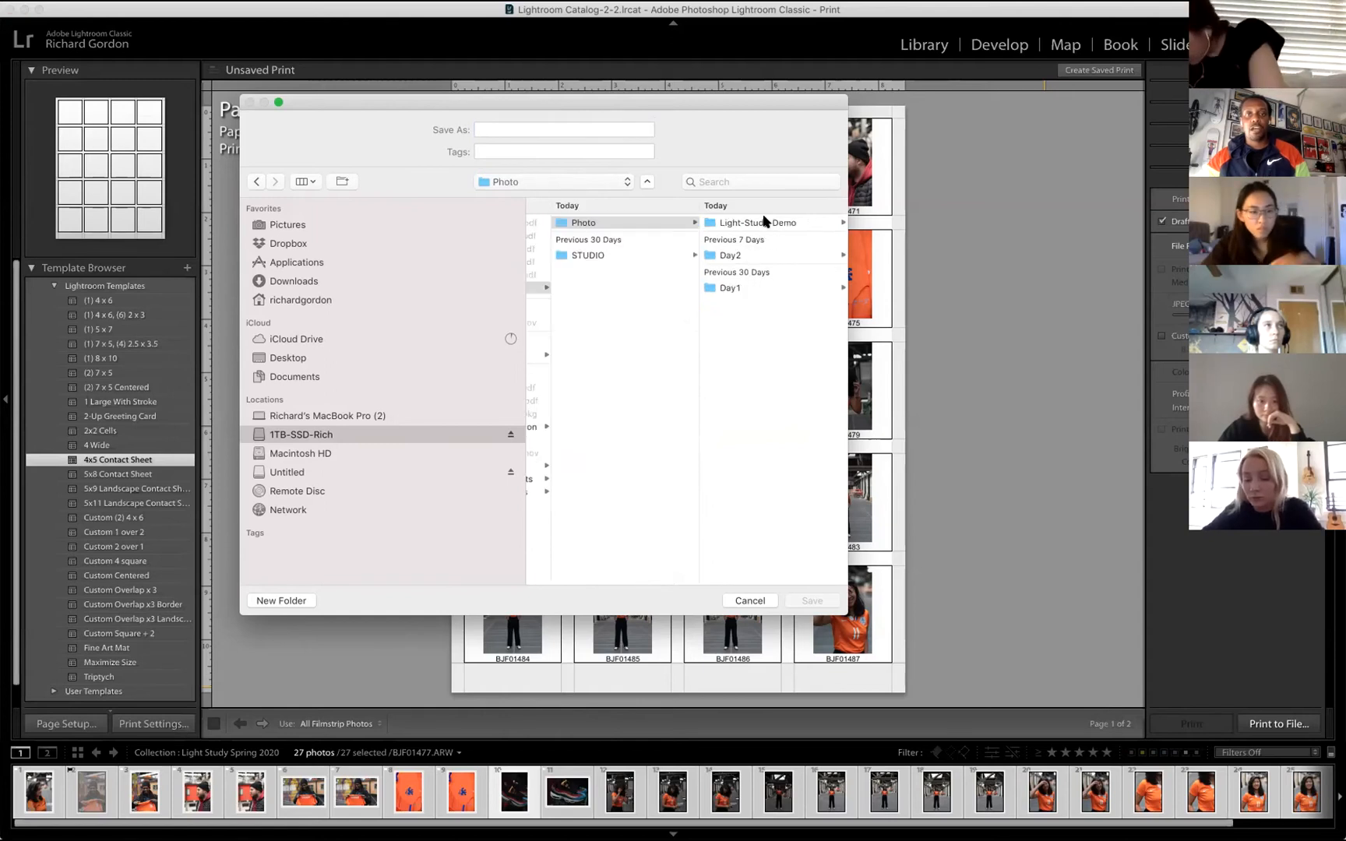
pyautogui.click(763, 222)
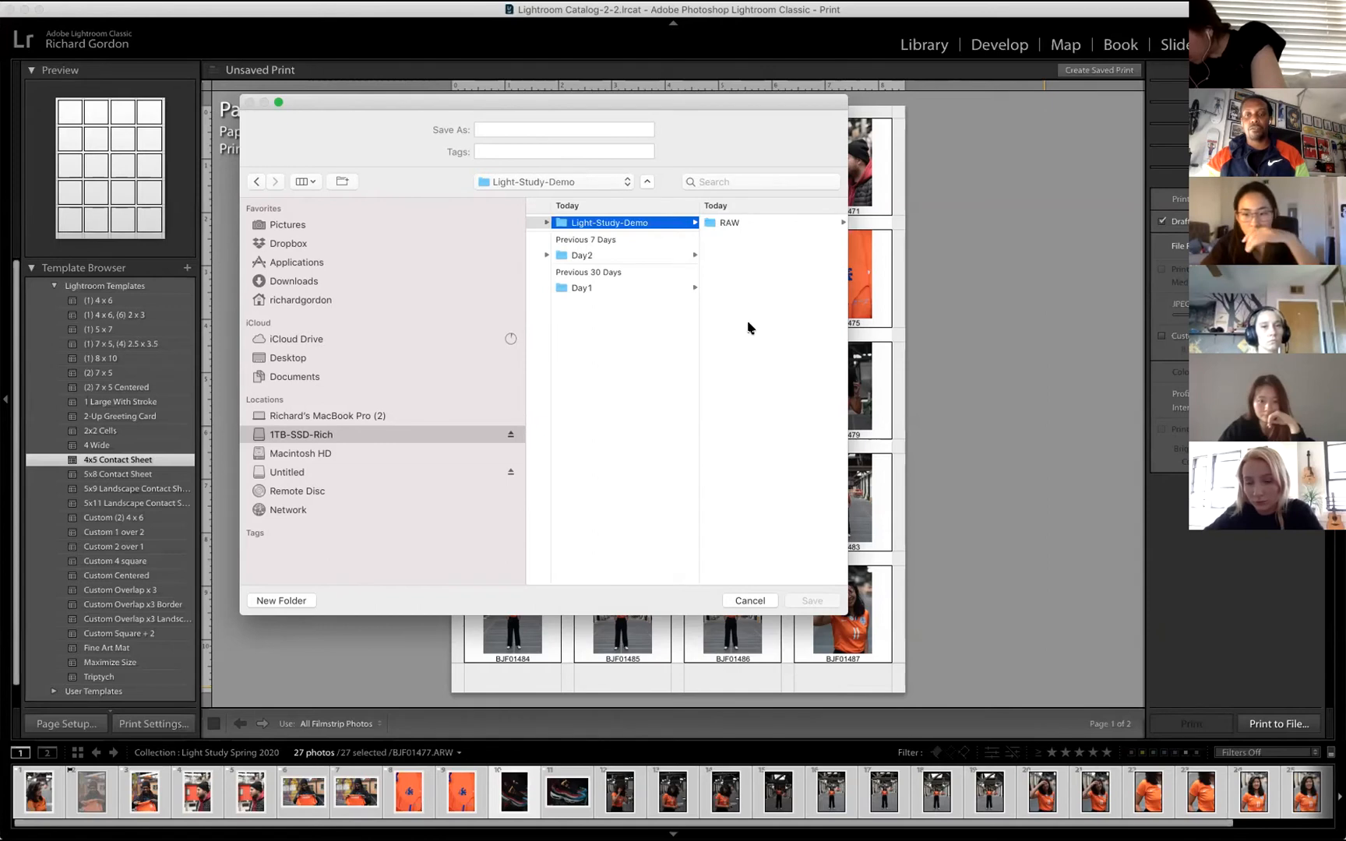
# Create a new folder named Exports inside the Light-Study-Demo folder.
pyautogui.click(280, 600)
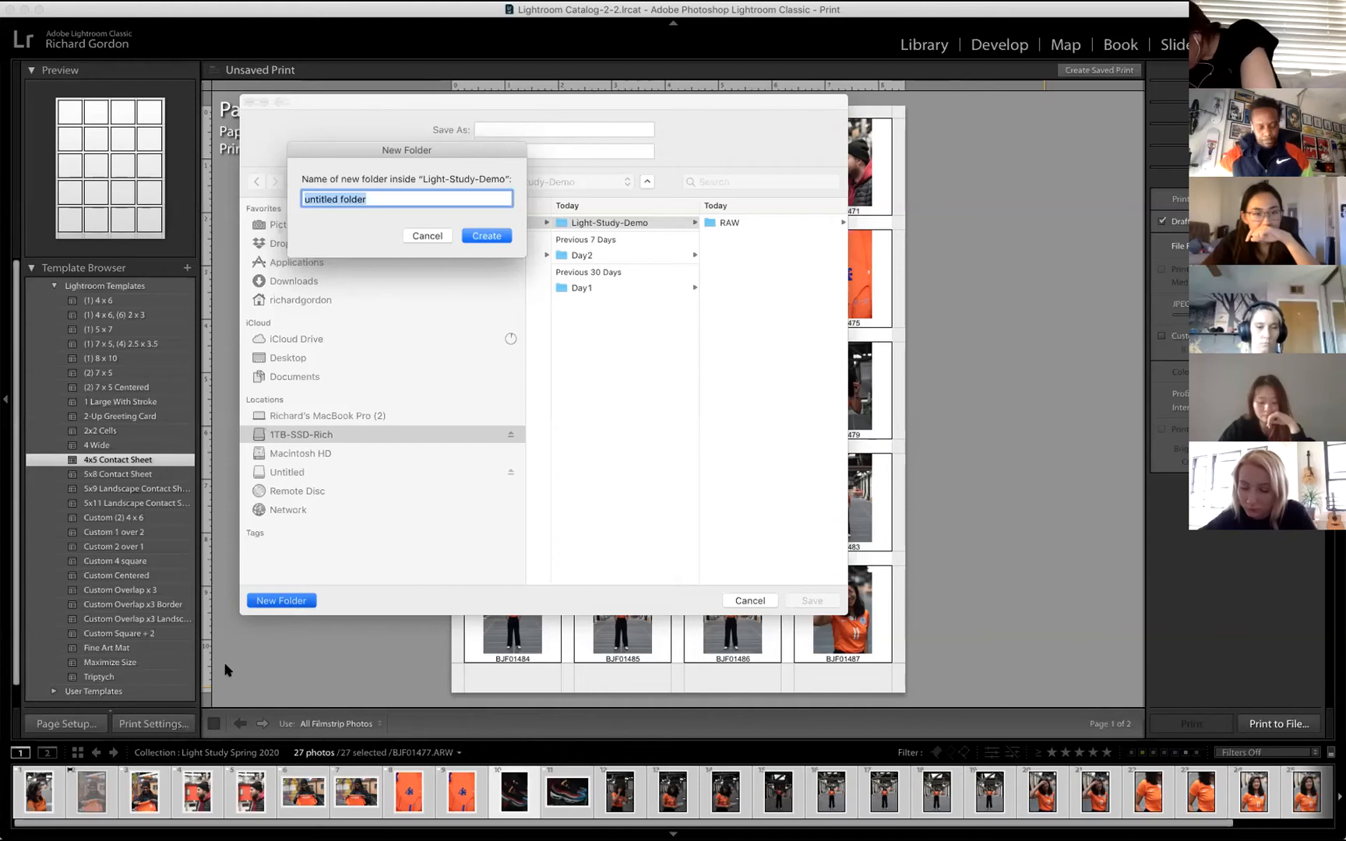
pyautogui.write('Expots')
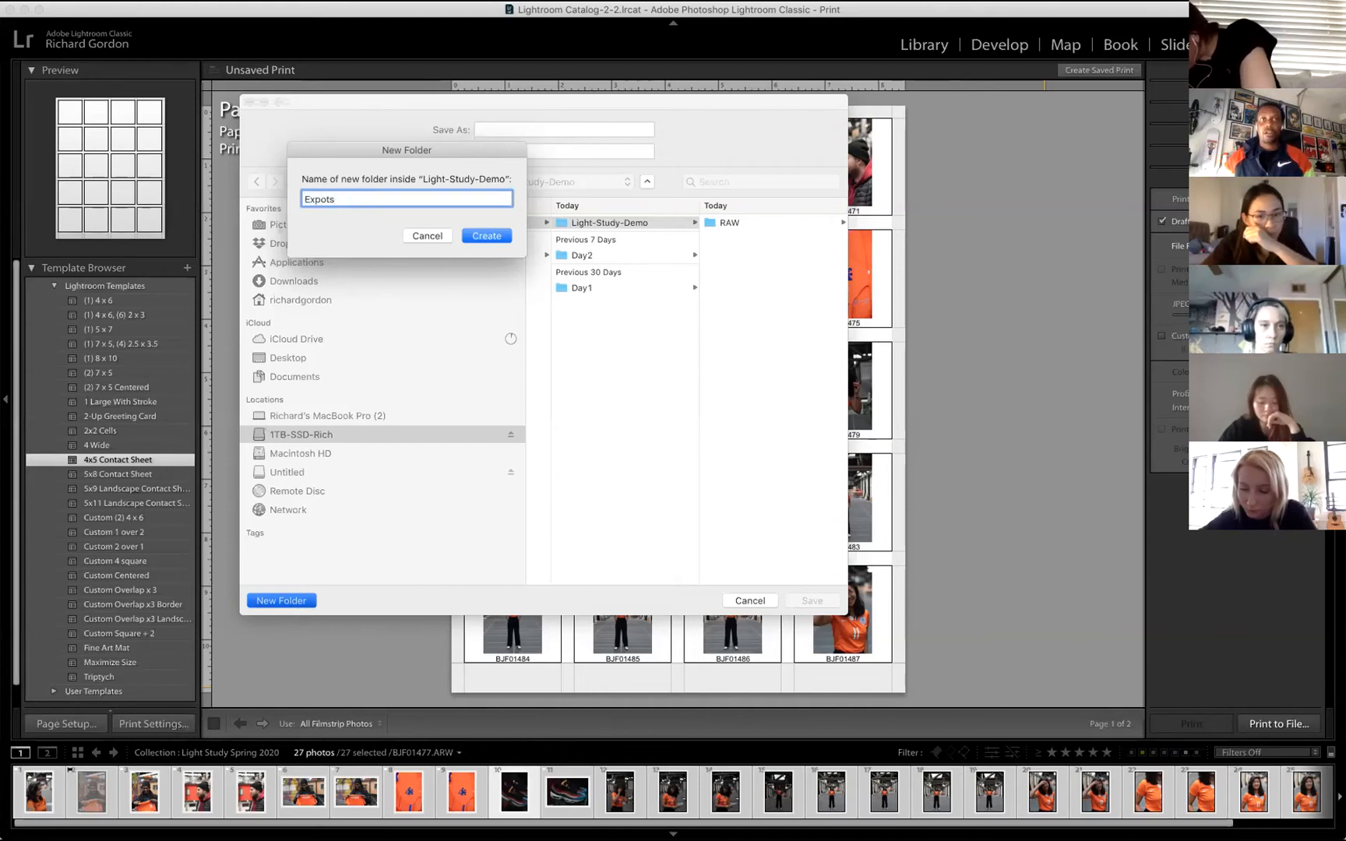
pyautogui.press('BackSpace')
pyautogui.press('BackSpace')
pyautogui.write('rts')
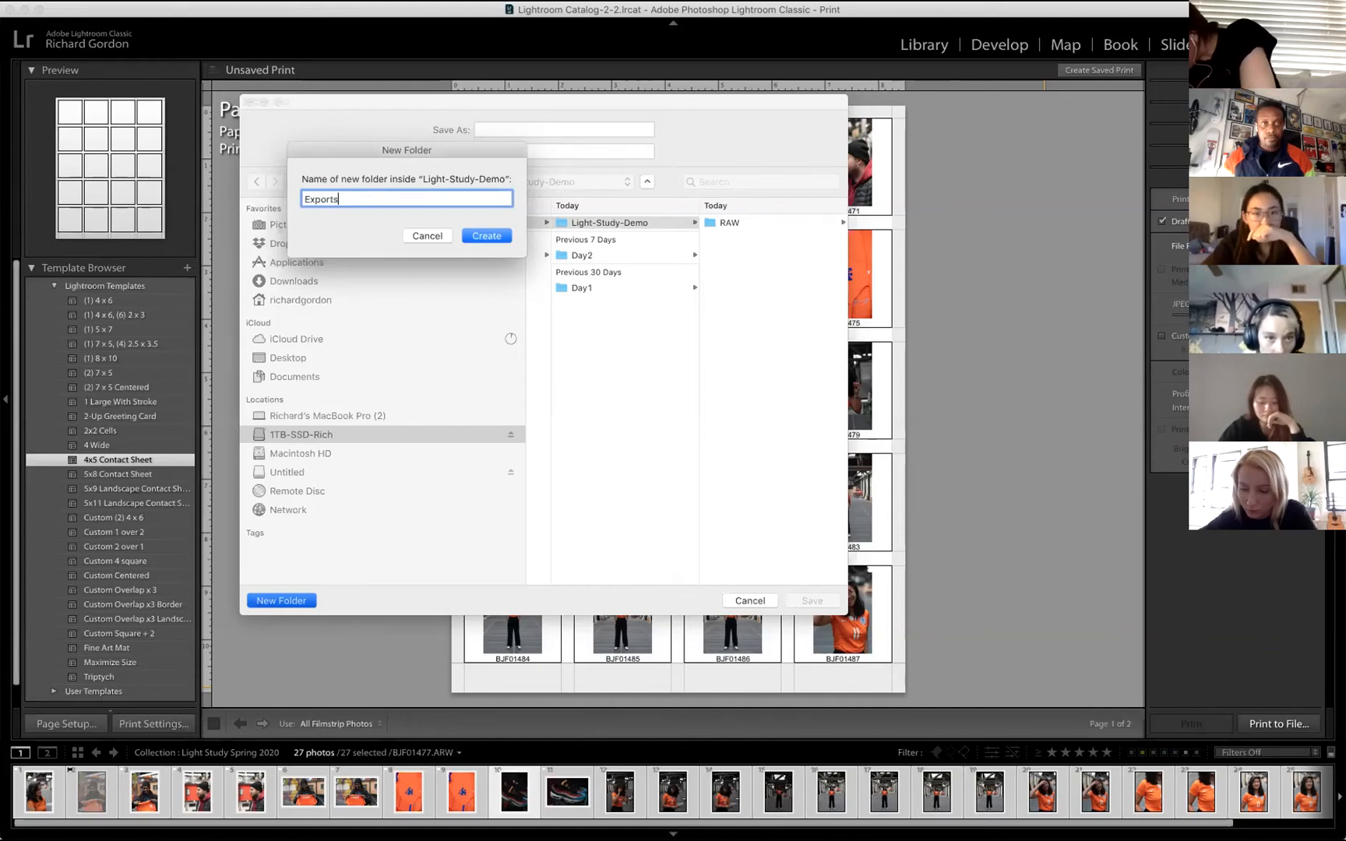
pyautogui.press('Return')
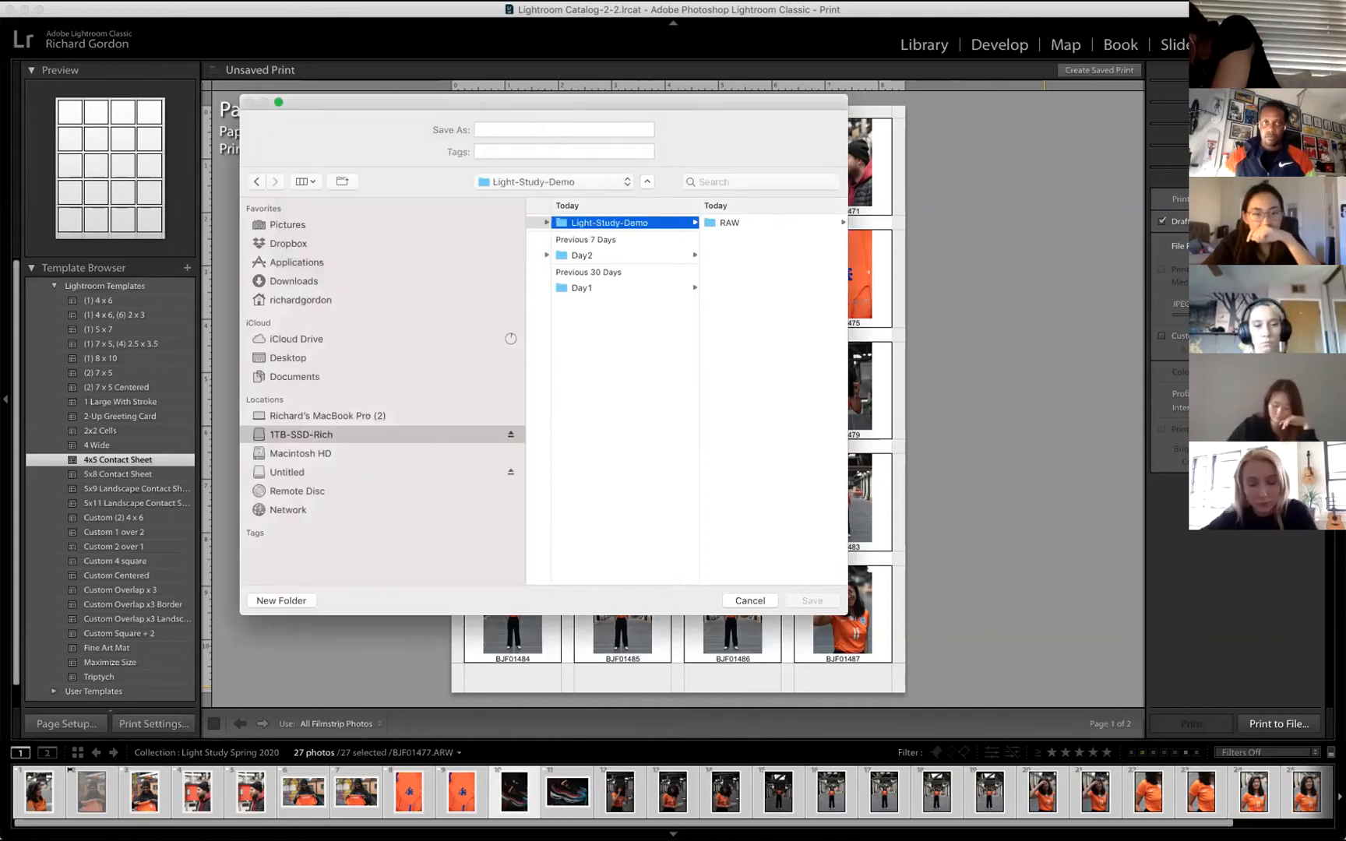
# Save the contact sheet in the Exports folder, naming it light-study-contact-sheet- followed by the photographer's first initial and surname.
pyautogui.click(538, 131)
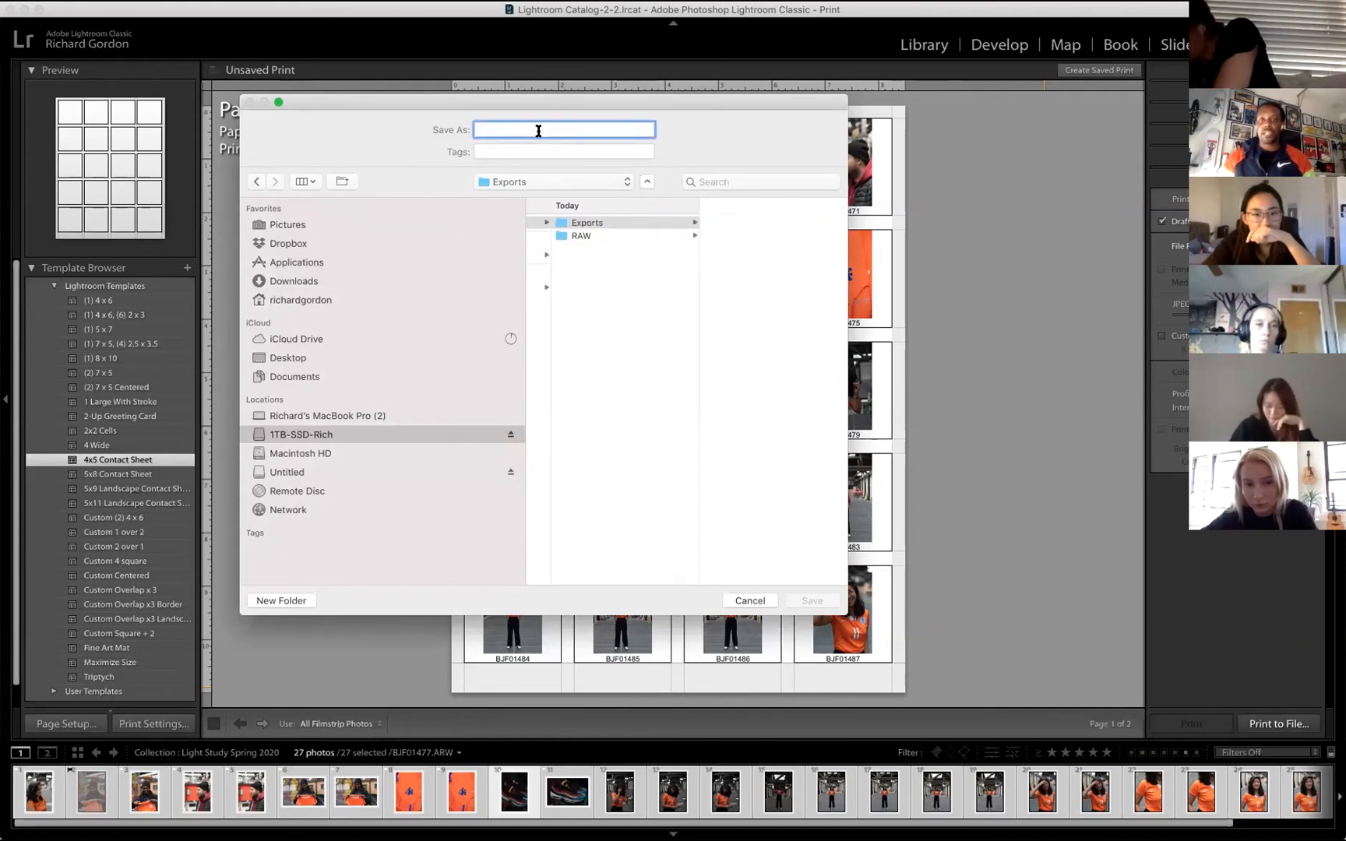
pyautogui.write('light')
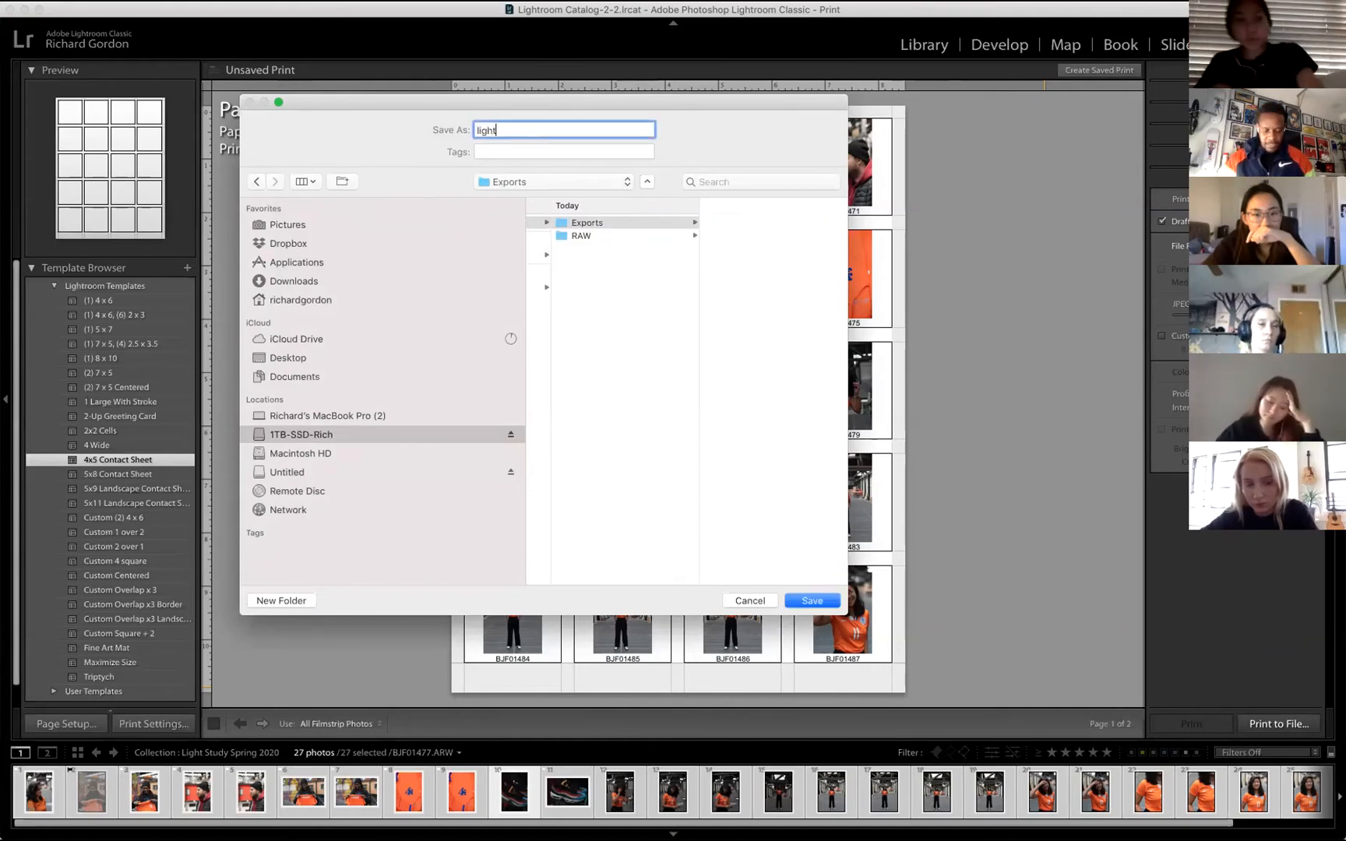
pyautogui.write('-study-conteact')
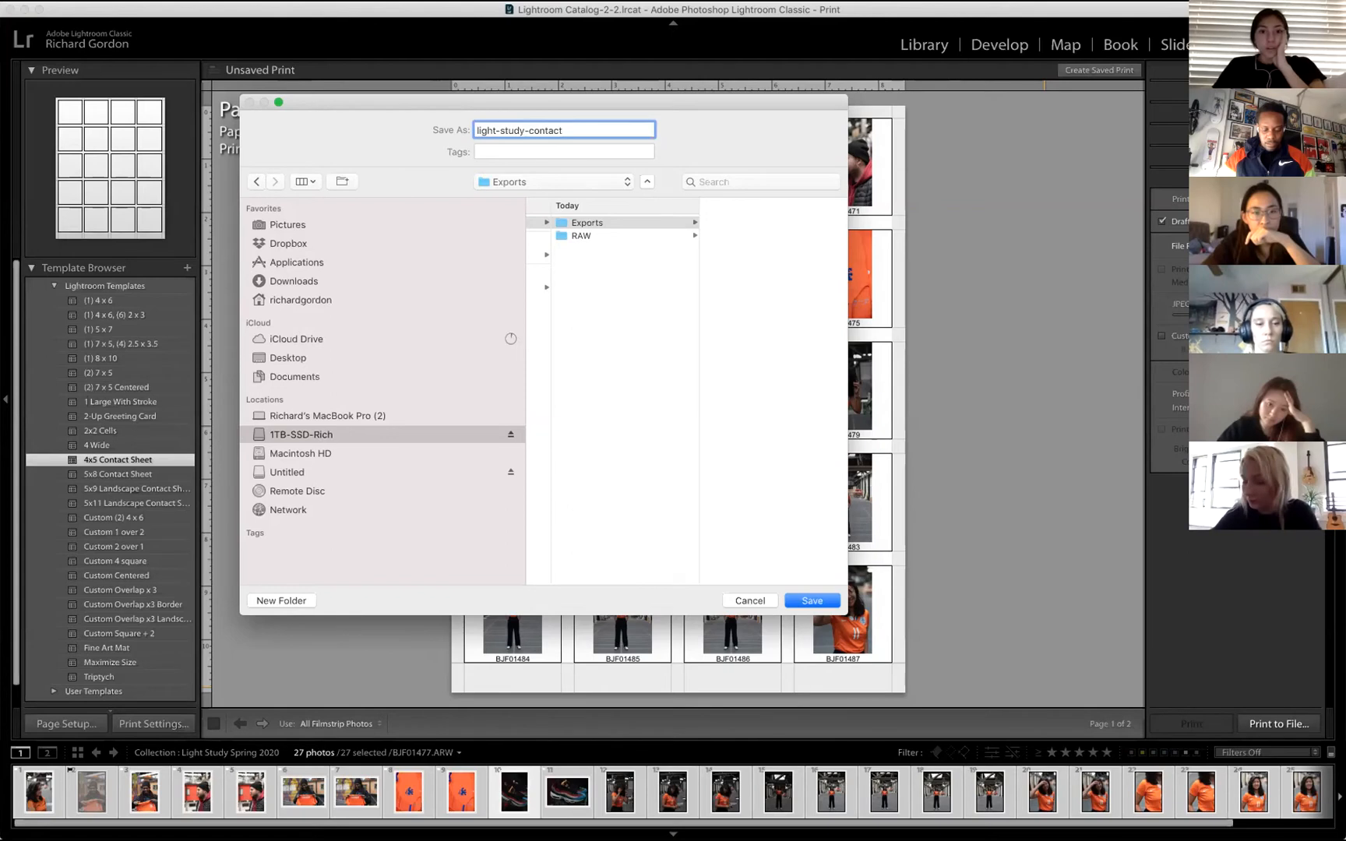
pyautogui.write('-sheet-r')
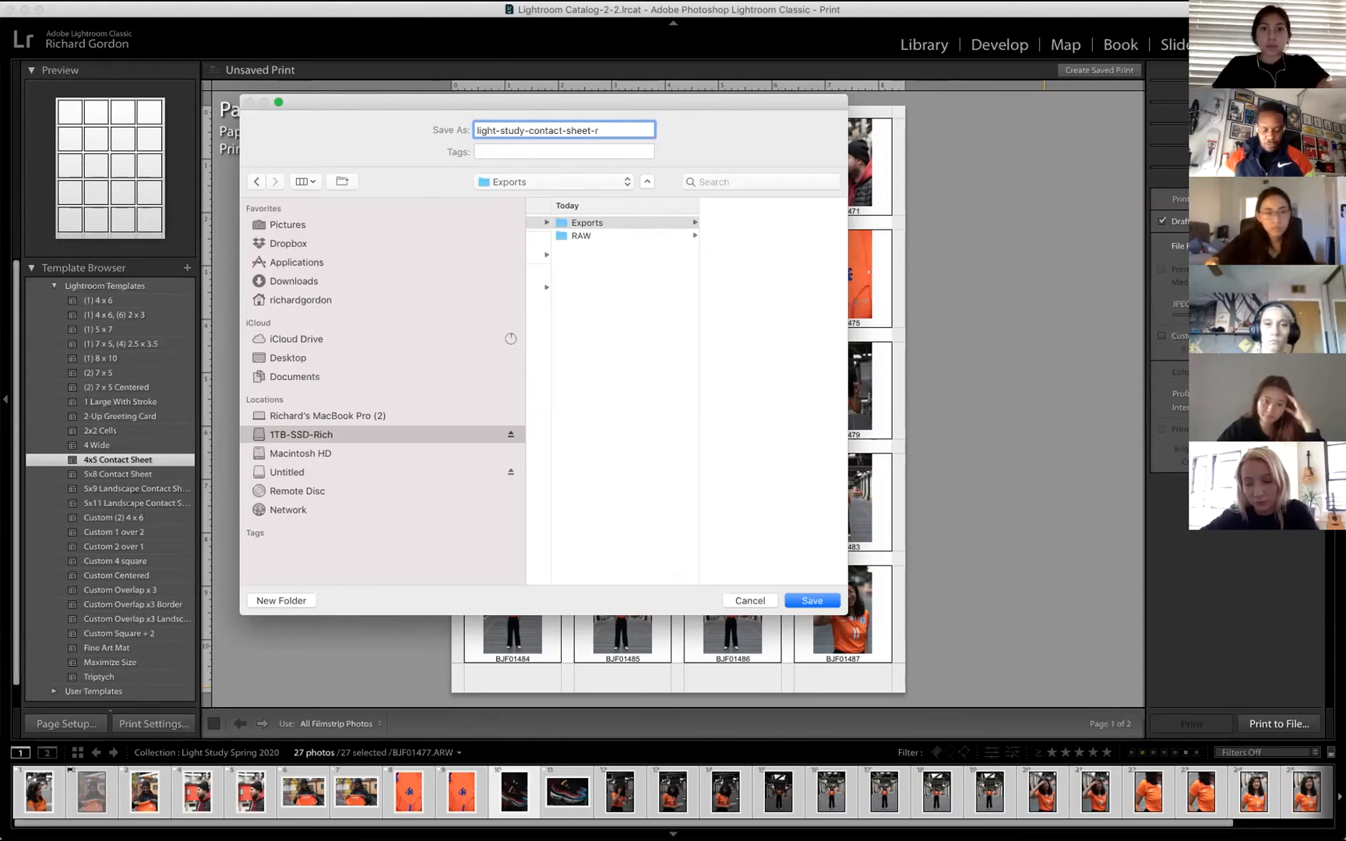
pyautogui.write('gordon')
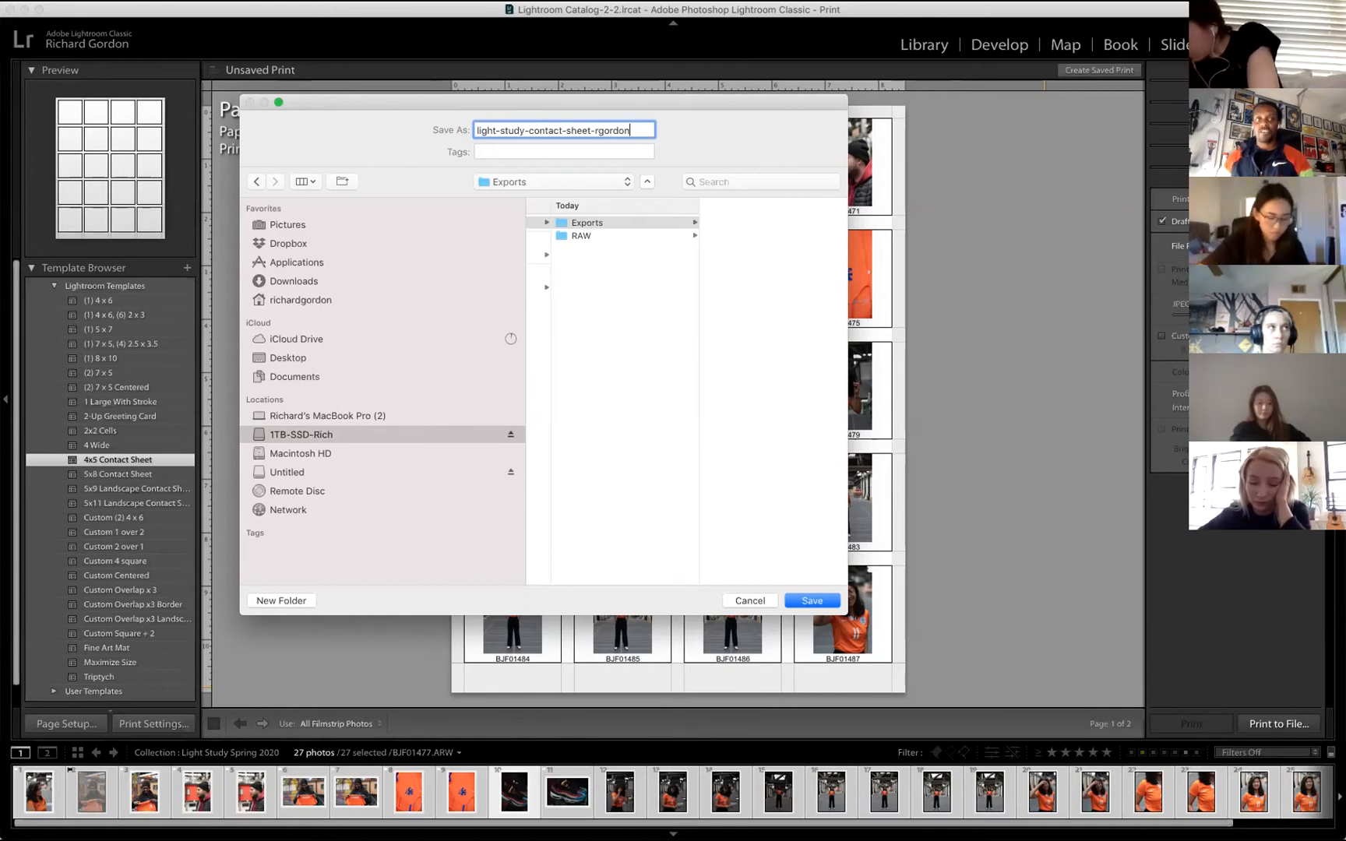
pyautogui.press('Return')
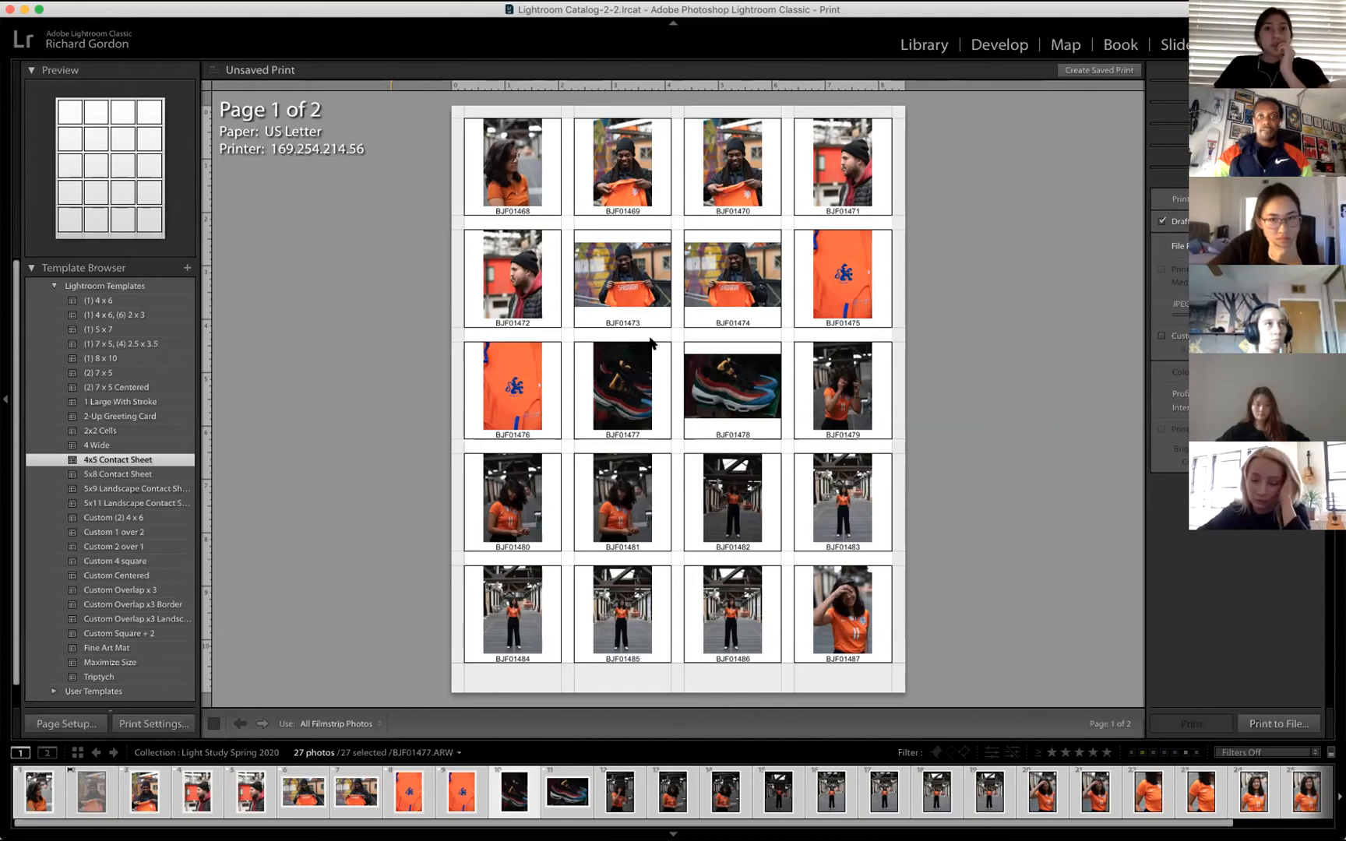
# Switch to Finder and open the exported contact sheet folder under FIDM/SPR-2020/Photo/Light-Study-Demo/Exports on the 1TB-SSD-Rich drive.
pyautogui.click(781, 8)
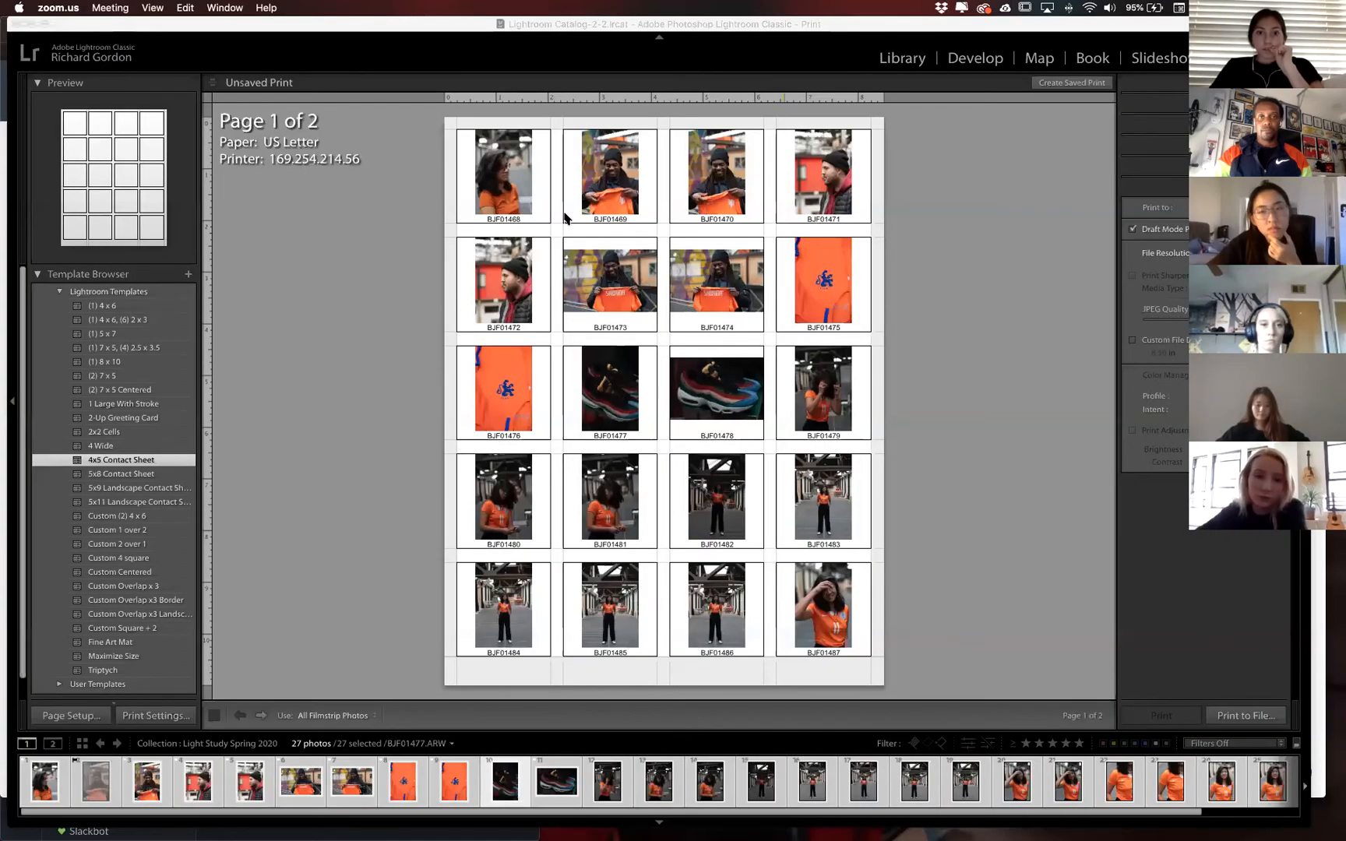
pyautogui.moveTo(282, 838)
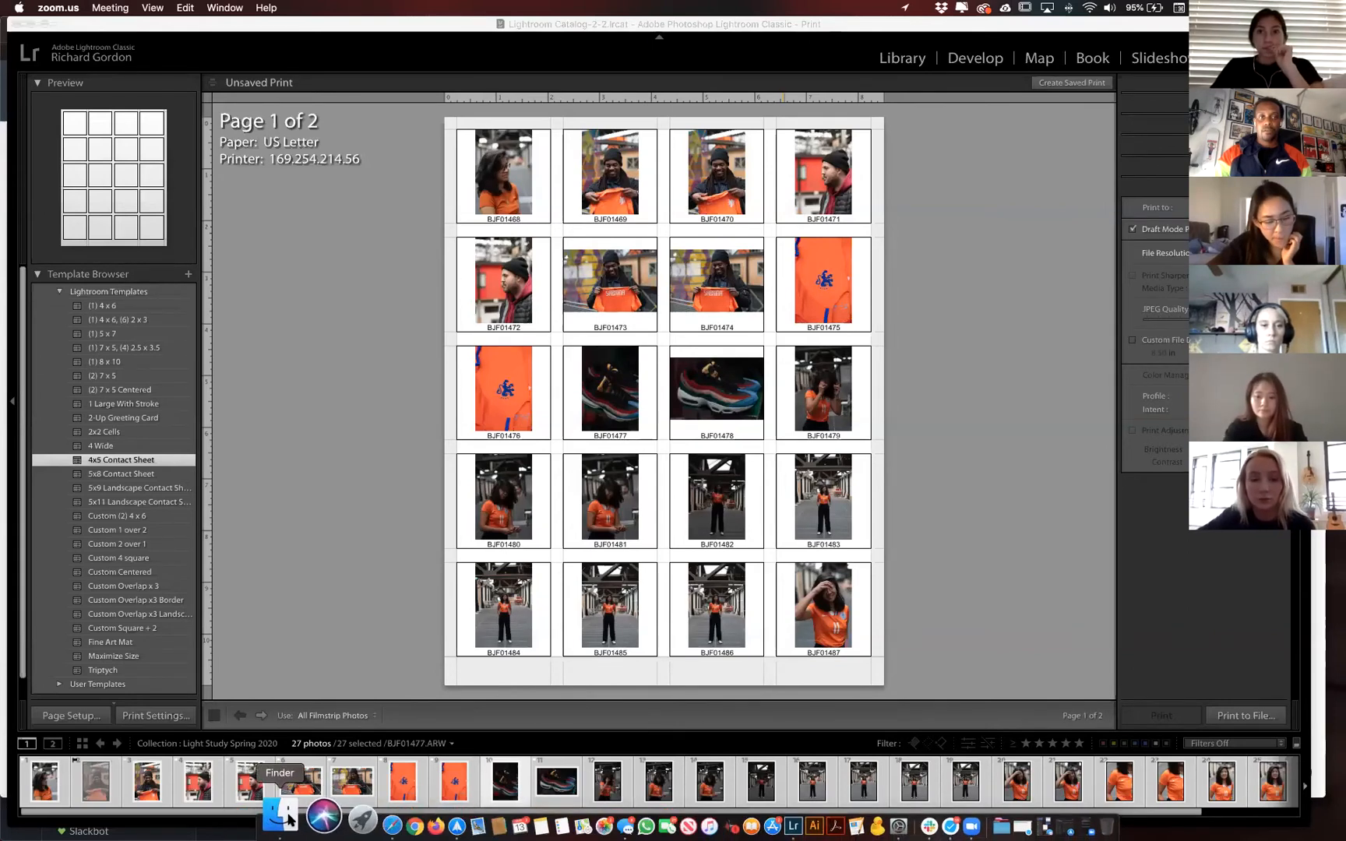
pyautogui.click(285, 818)
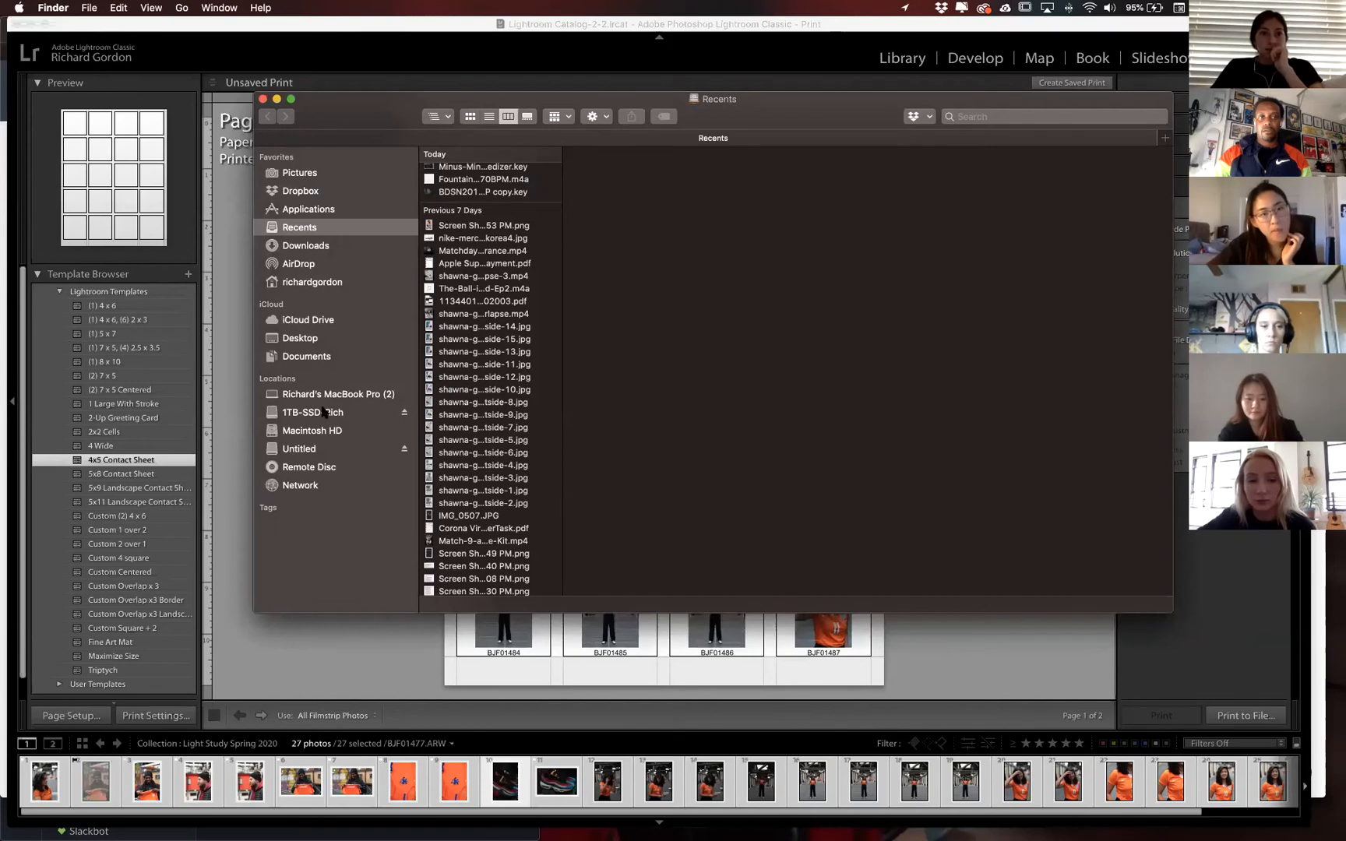
pyautogui.click(324, 413)
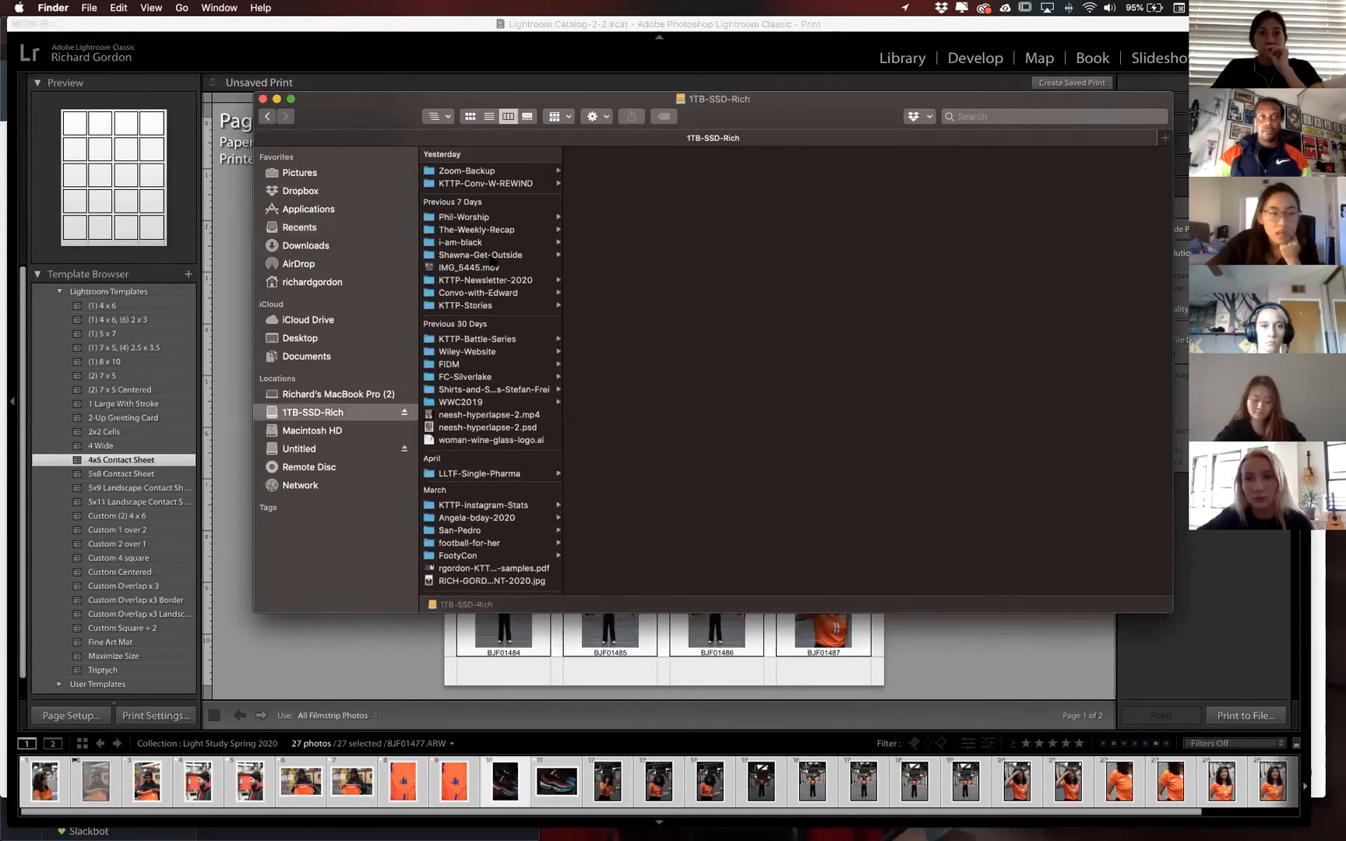
pyautogui.click(476, 363)
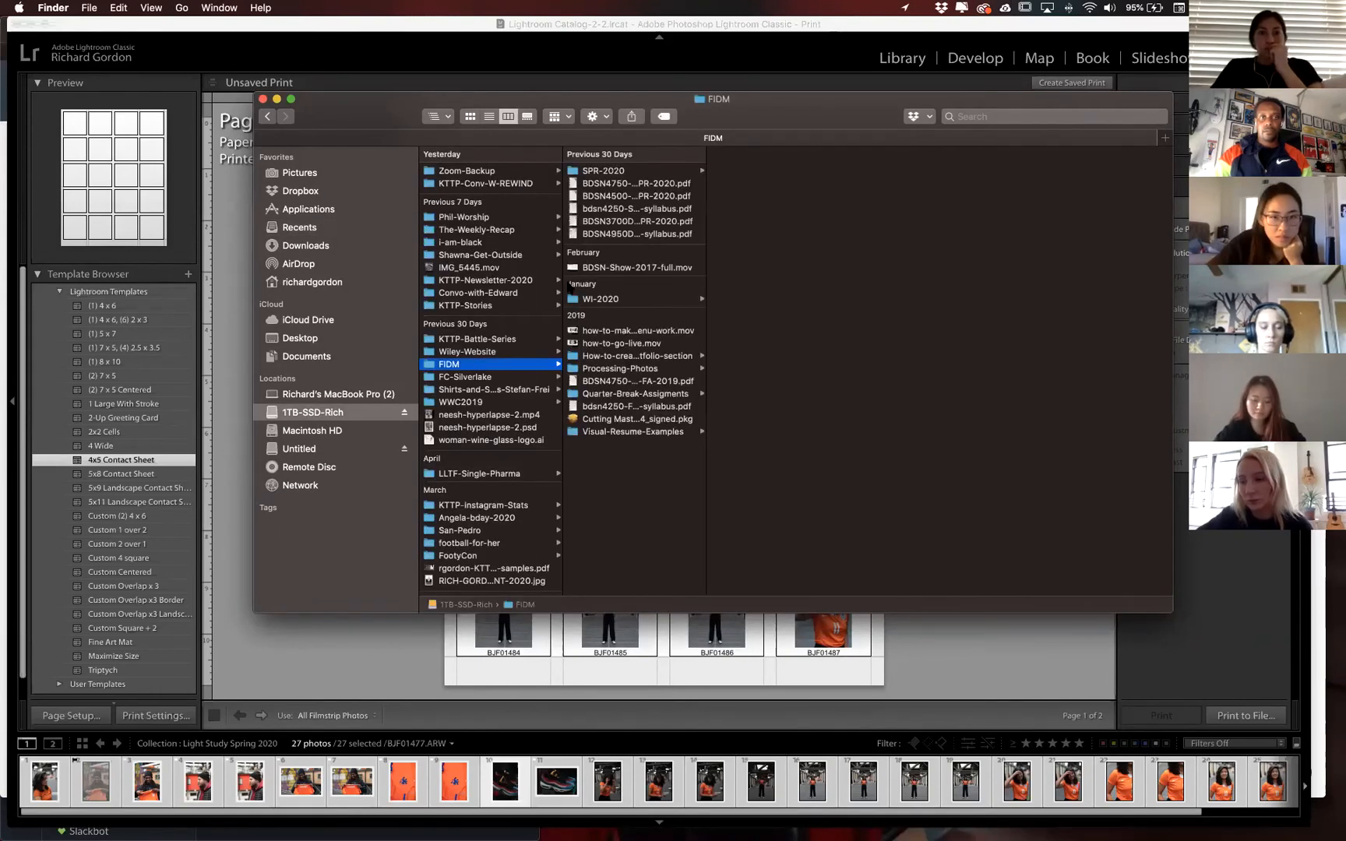
pyautogui.click(604, 171)
pyautogui.click(744, 170)
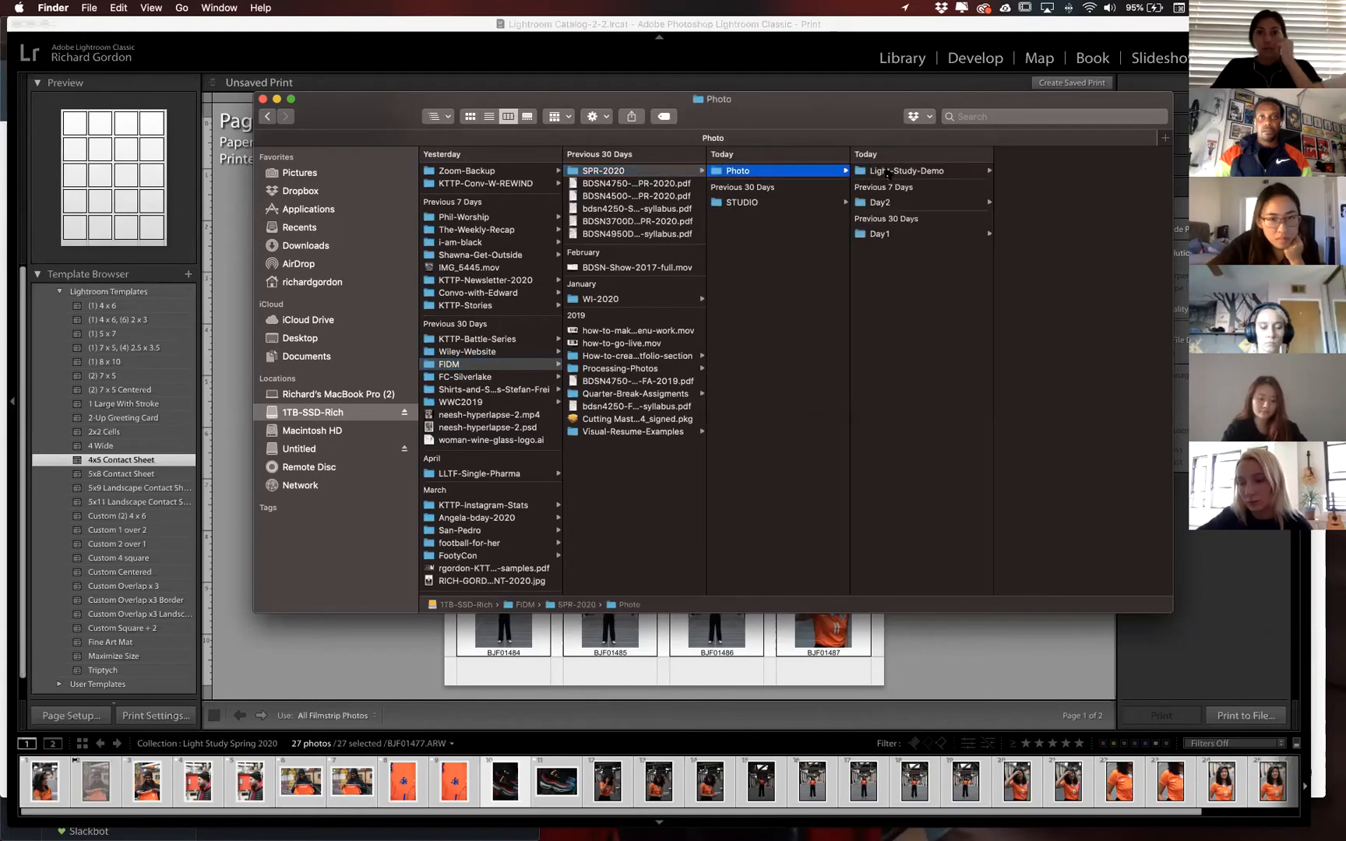
pyautogui.click(888, 171)
pyautogui.click(1028, 170)
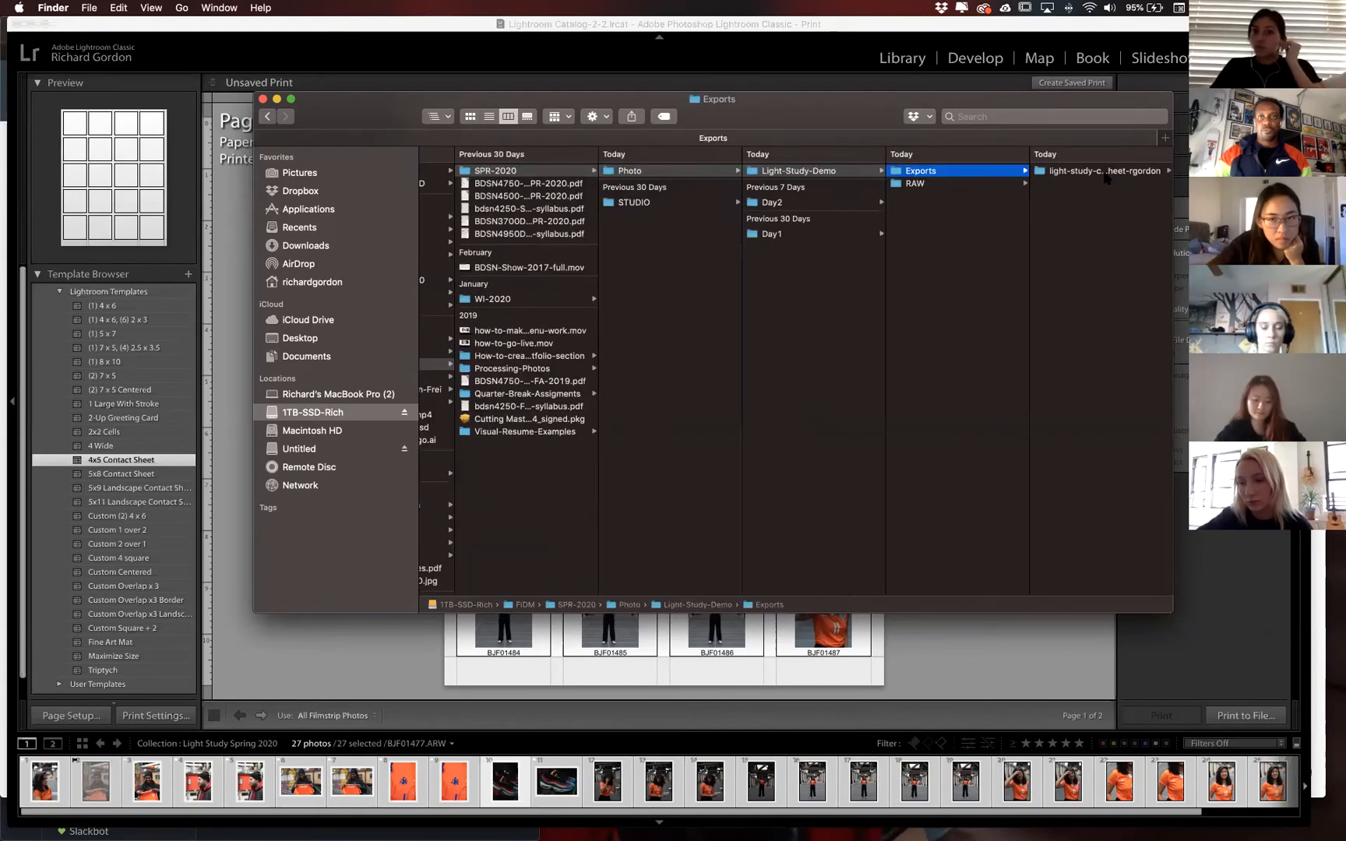
pyautogui.click(960, 171)
pyautogui.moveTo(975, 106); pyautogui.dragTo(537, 173)
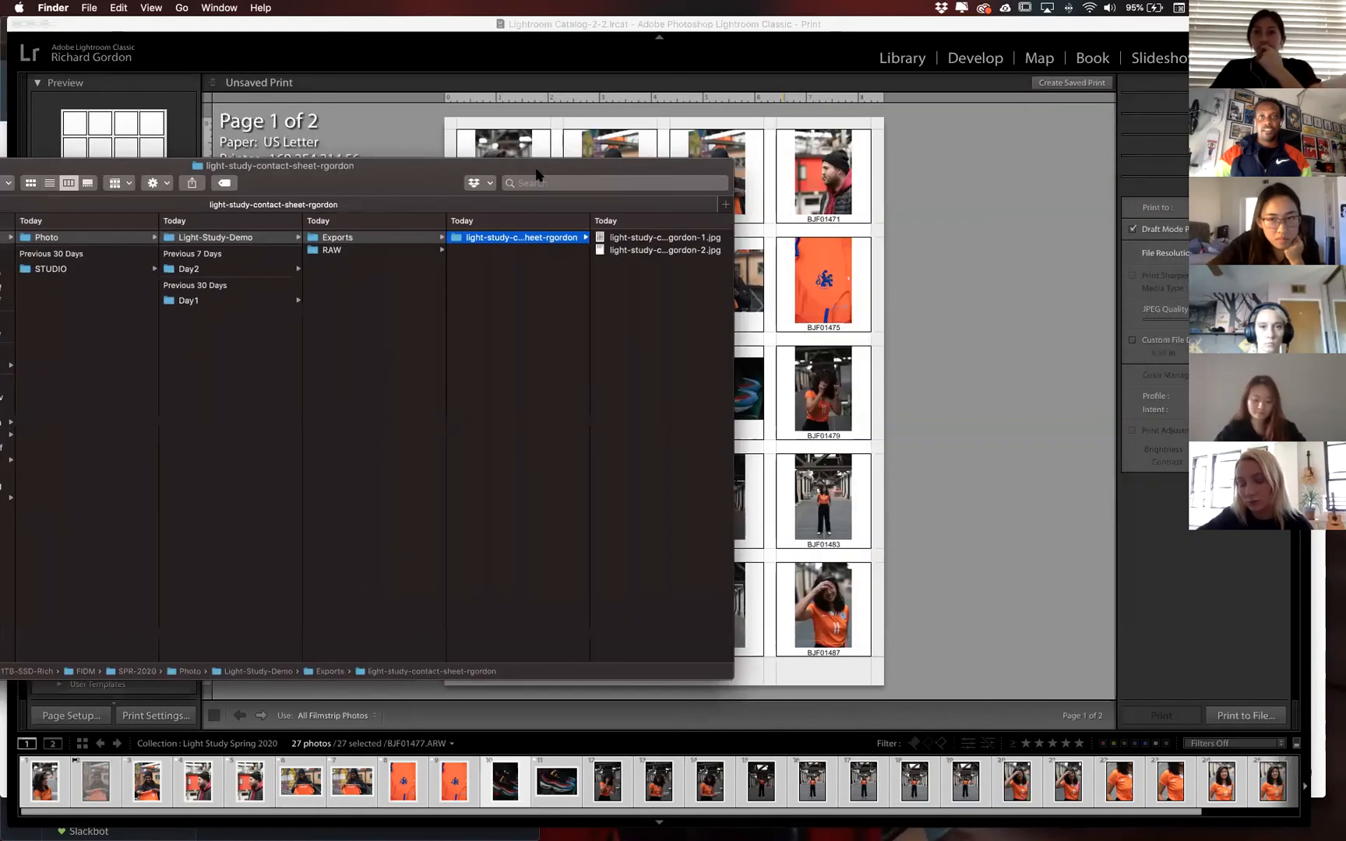
# Preview both exported contact sheet JPEG pages enlarged, comparing the first and second page.
pyautogui.click(638, 236)
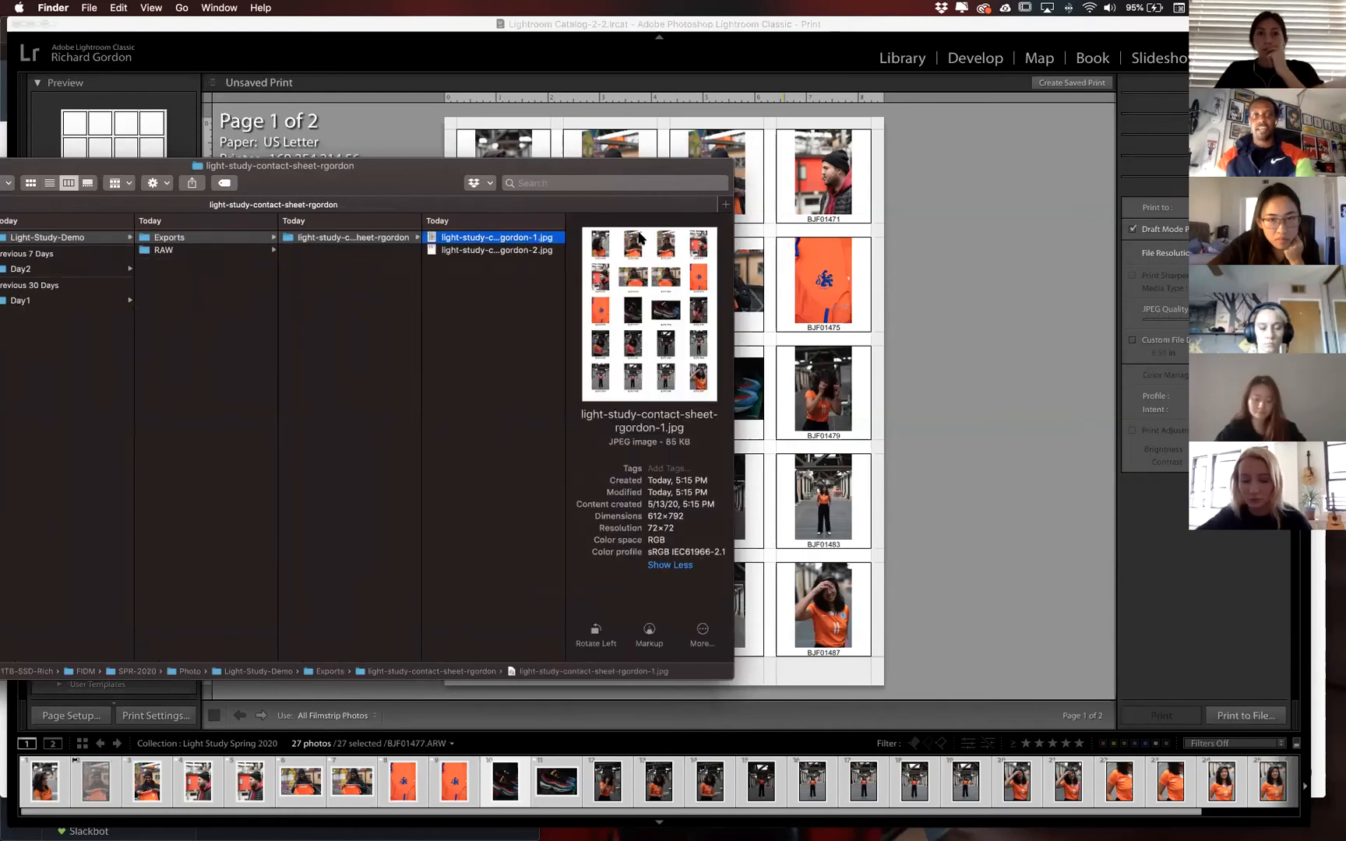
pyautogui.press('space')
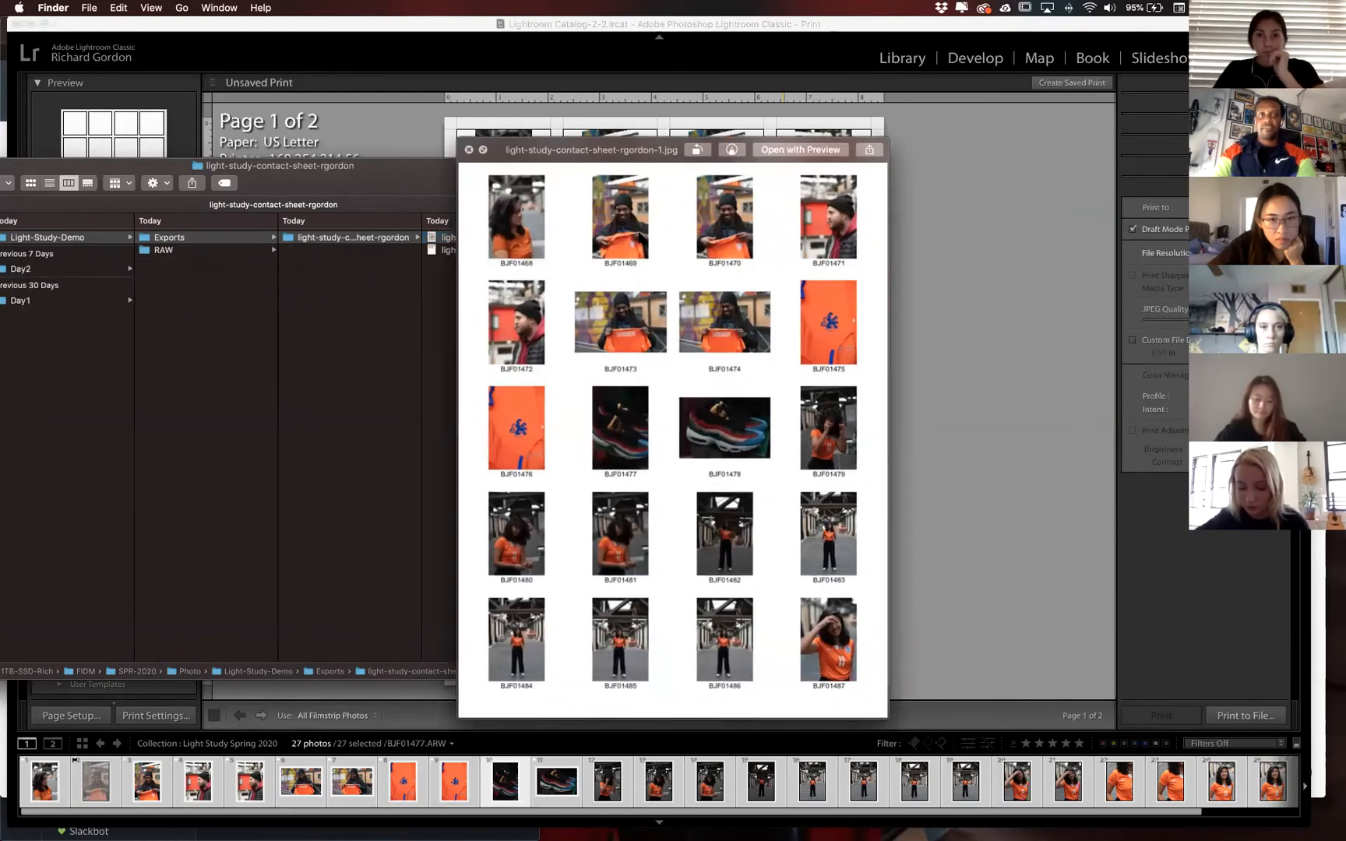
pyautogui.press('Down')
pyautogui.press('Up')
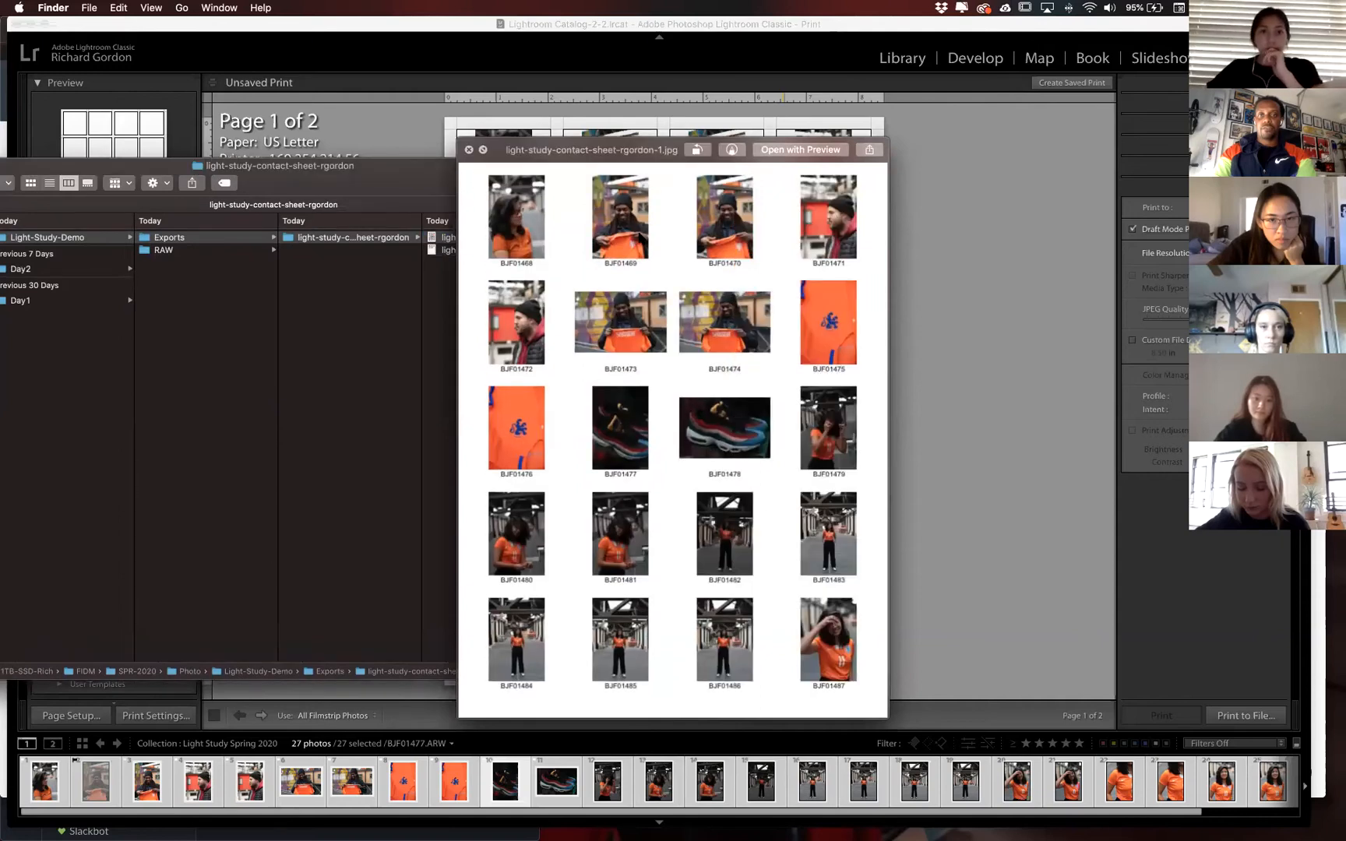
pyautogui.press('Down')
pyautogui.press('Up')
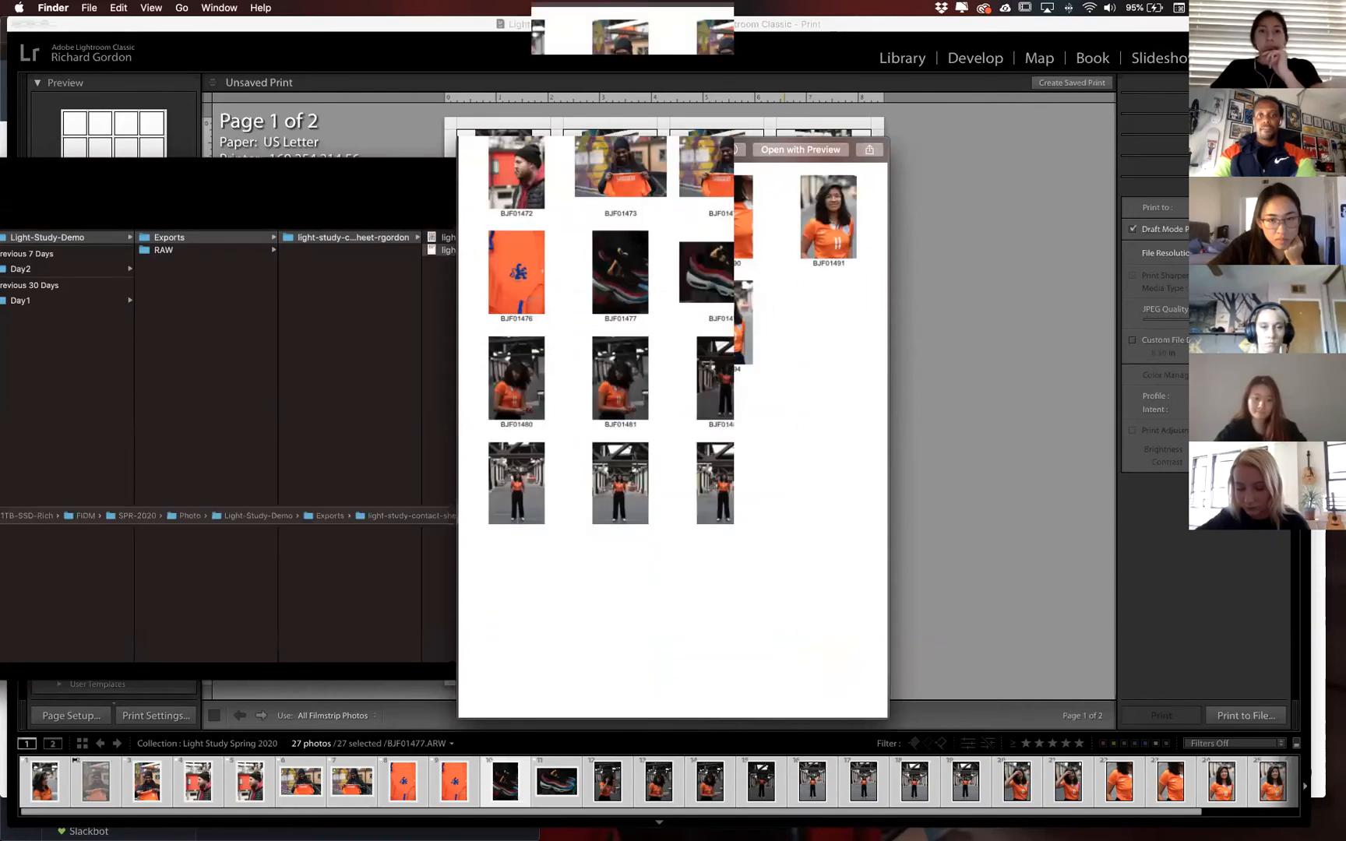
pyautogui.press('space')
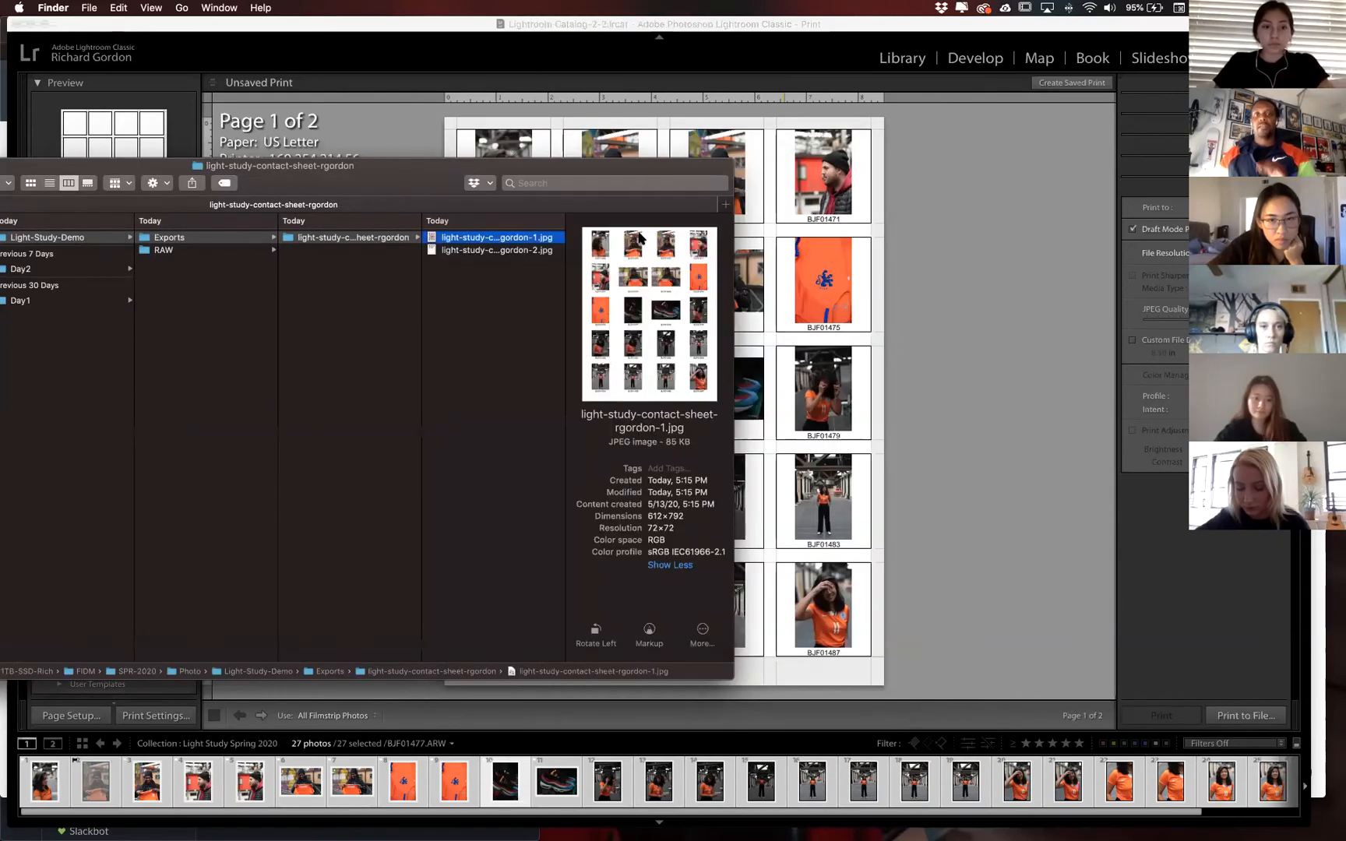
pyautogui.click(521, 290)
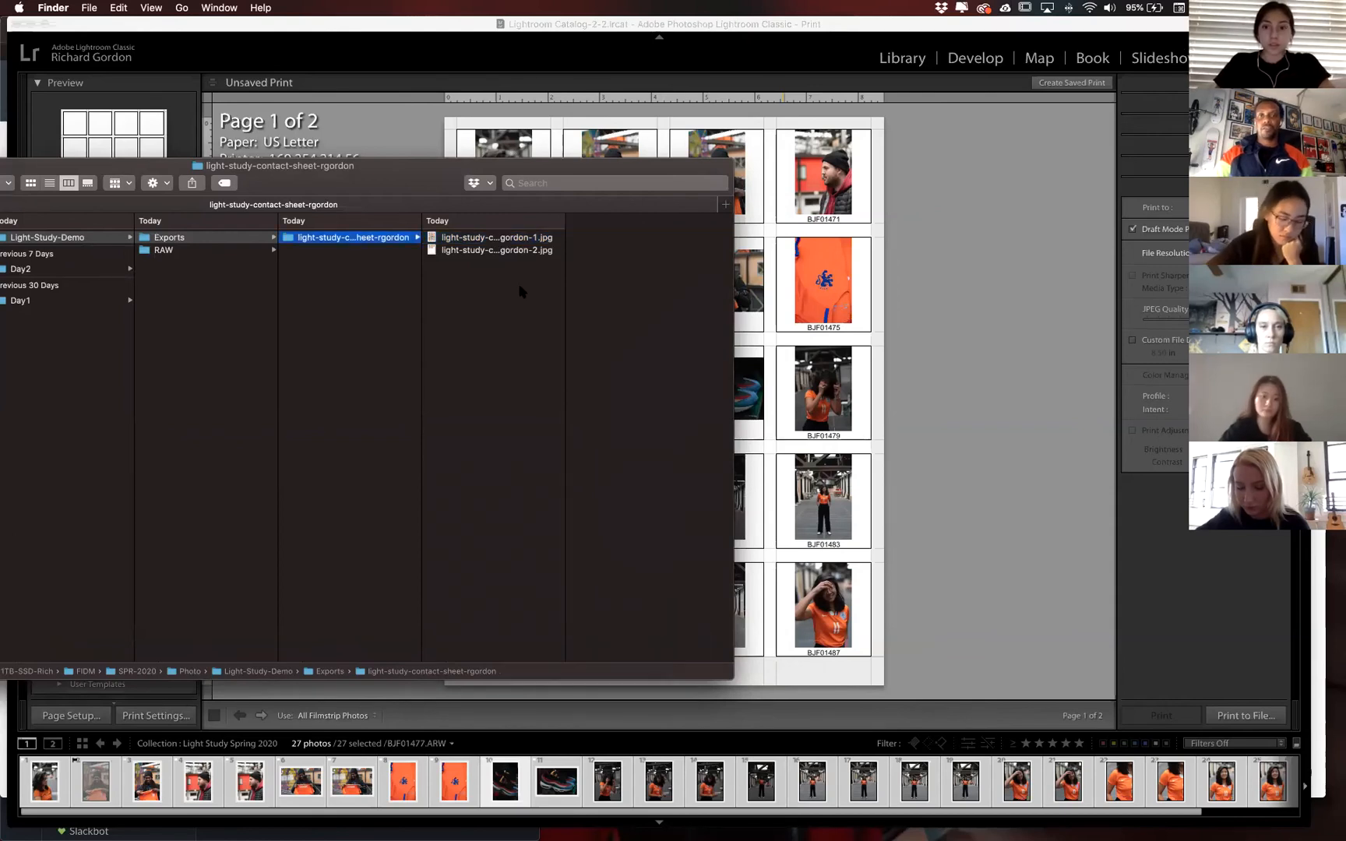
pyautogui.press('super+a')
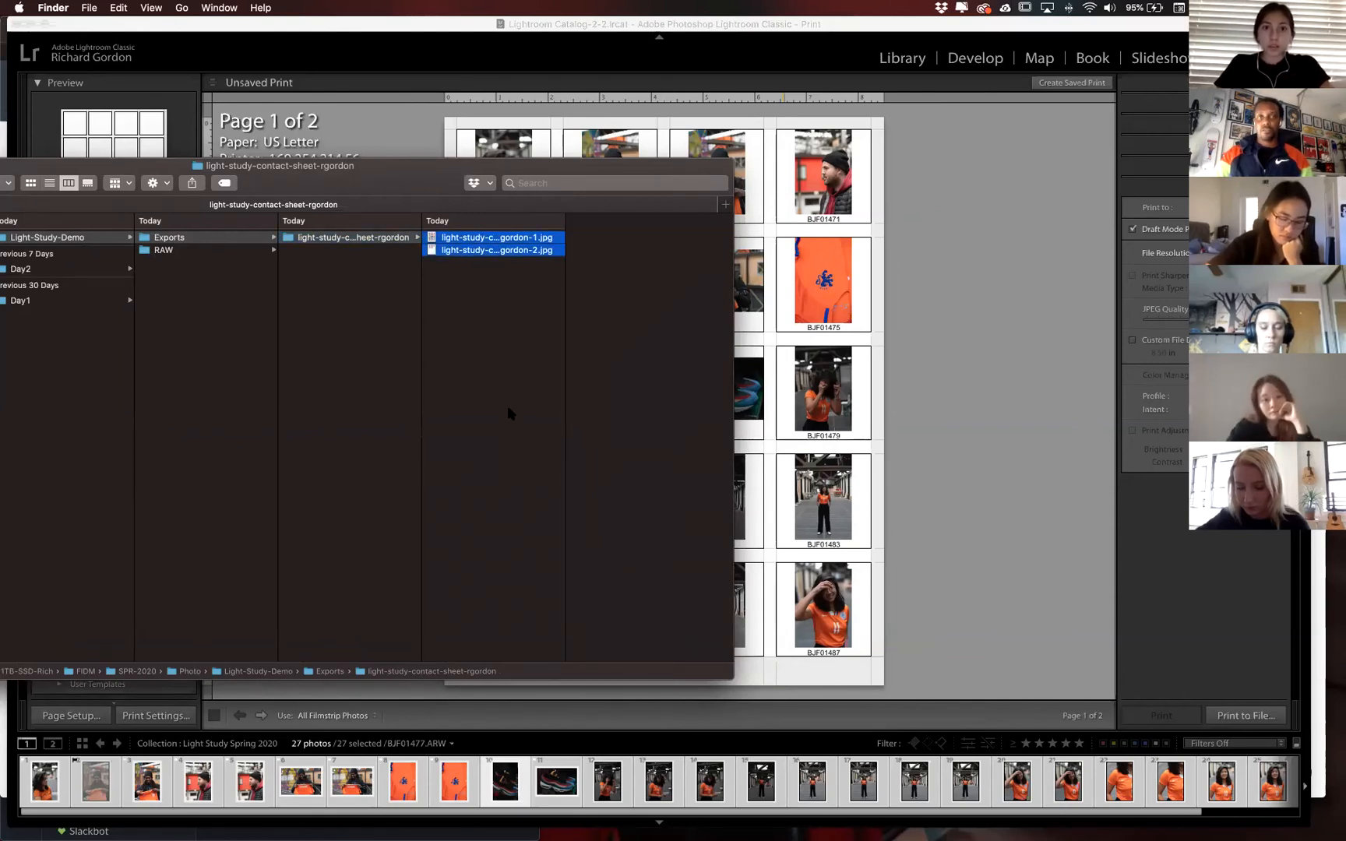
pyautogui.press('Left')
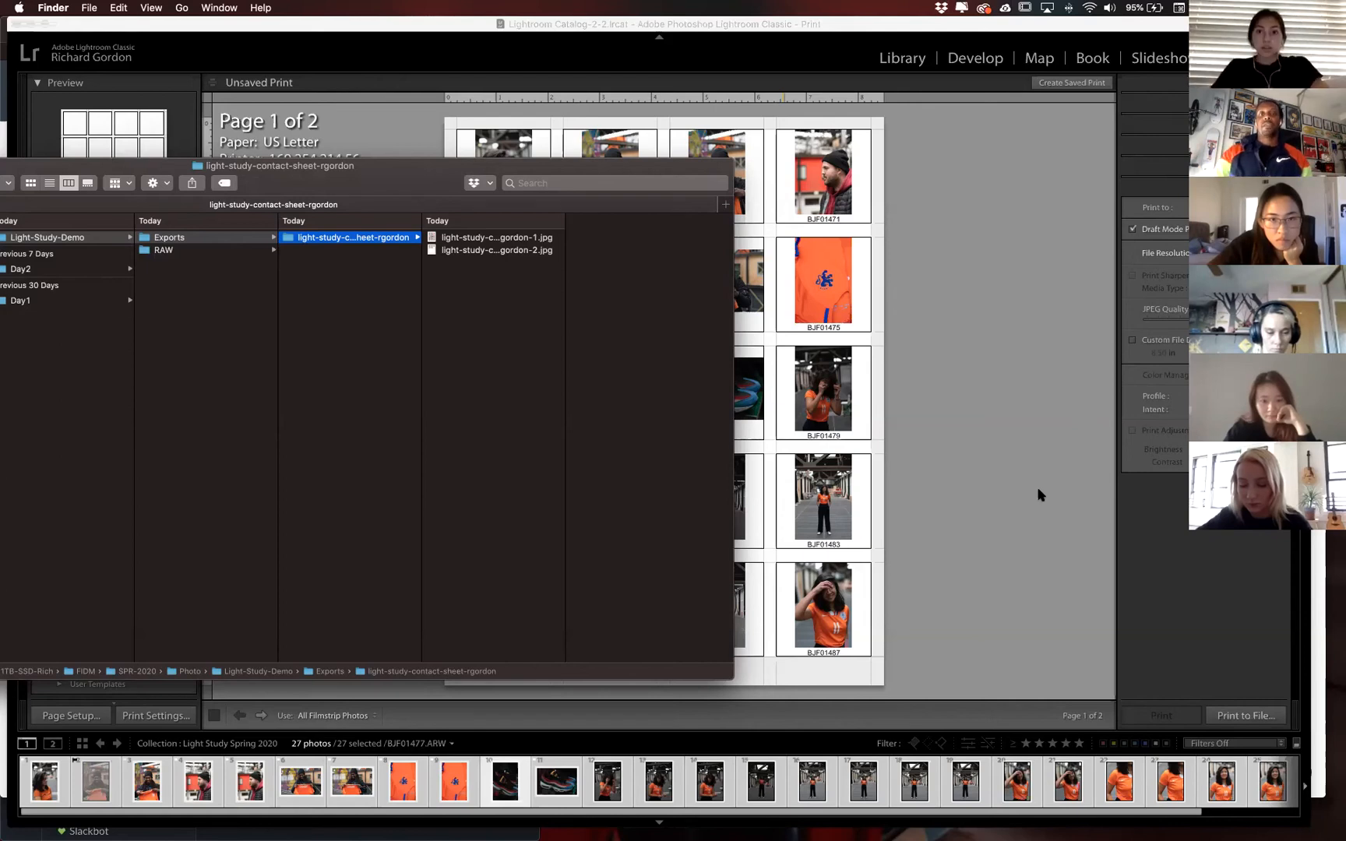
# Return to Lightroom Classic, open the Develop module and filter the filmstrip to Flagged photos.
pyautogui.click(1013, 381)
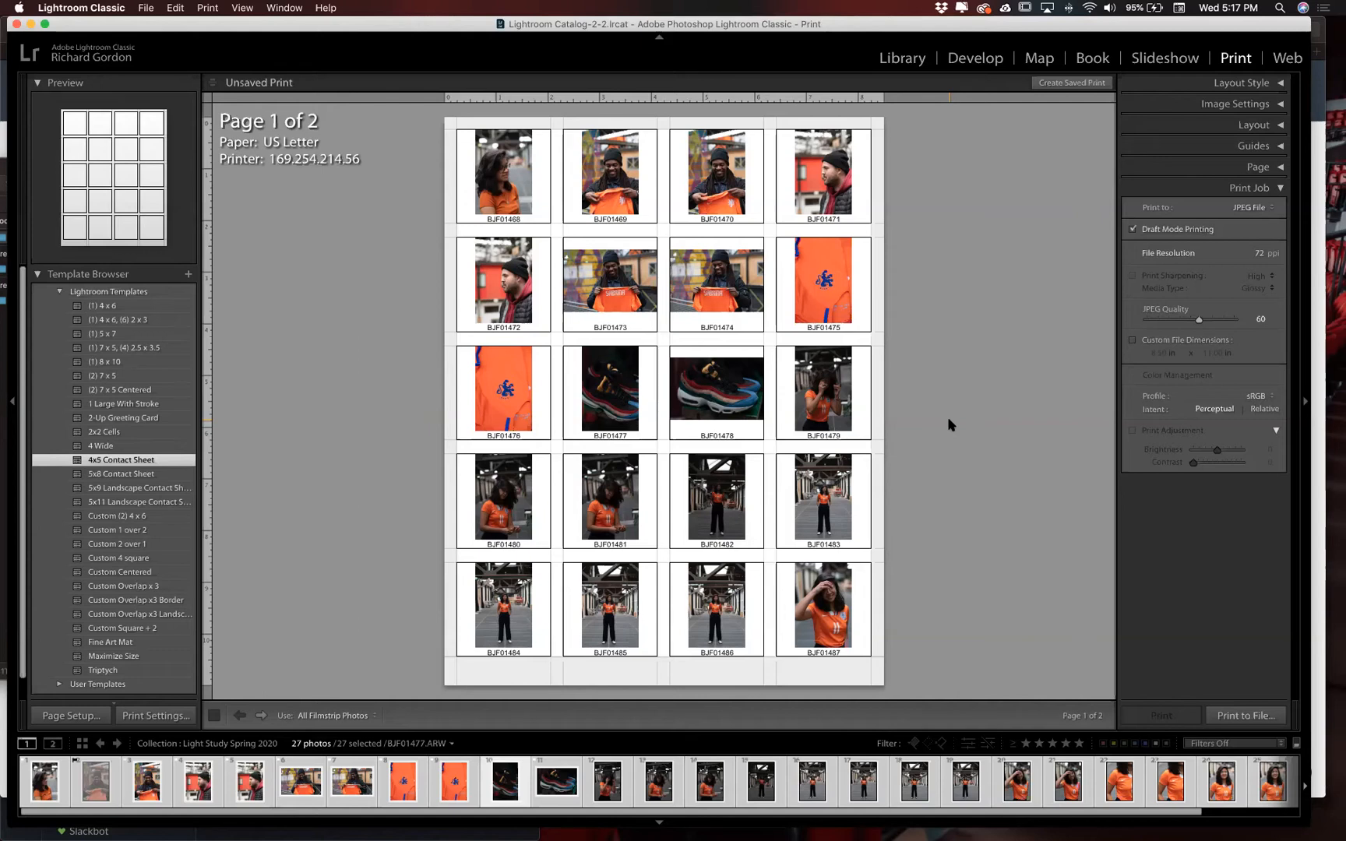
pyautogui.click(983, 58)
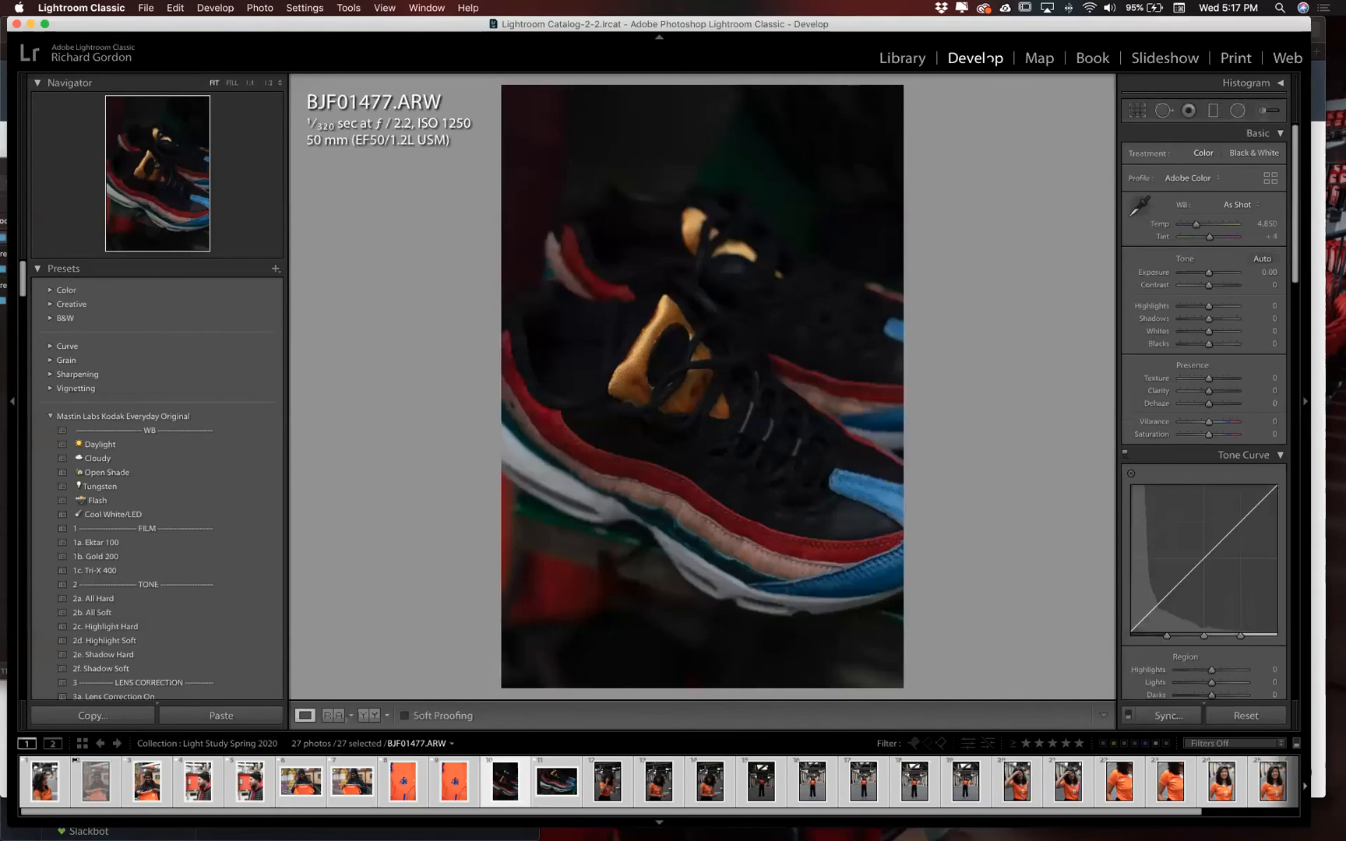
pyautogui.click(1227, 743)
pyautogui.click(1219, 753)
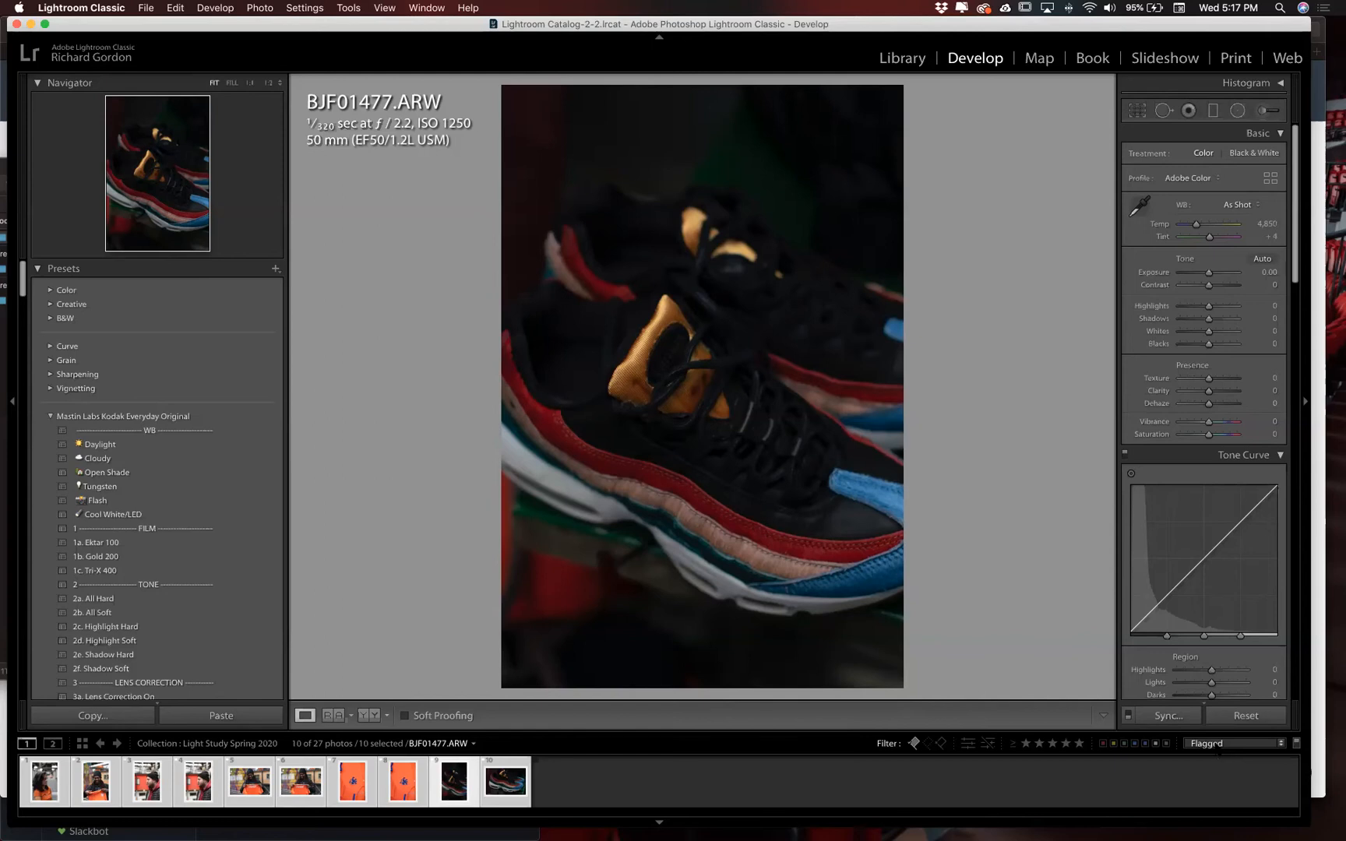
# Turn the filmstrip filters off and select all photos in the Light Study Spring 2020 collection.
pyautogui.click(1219, 745)
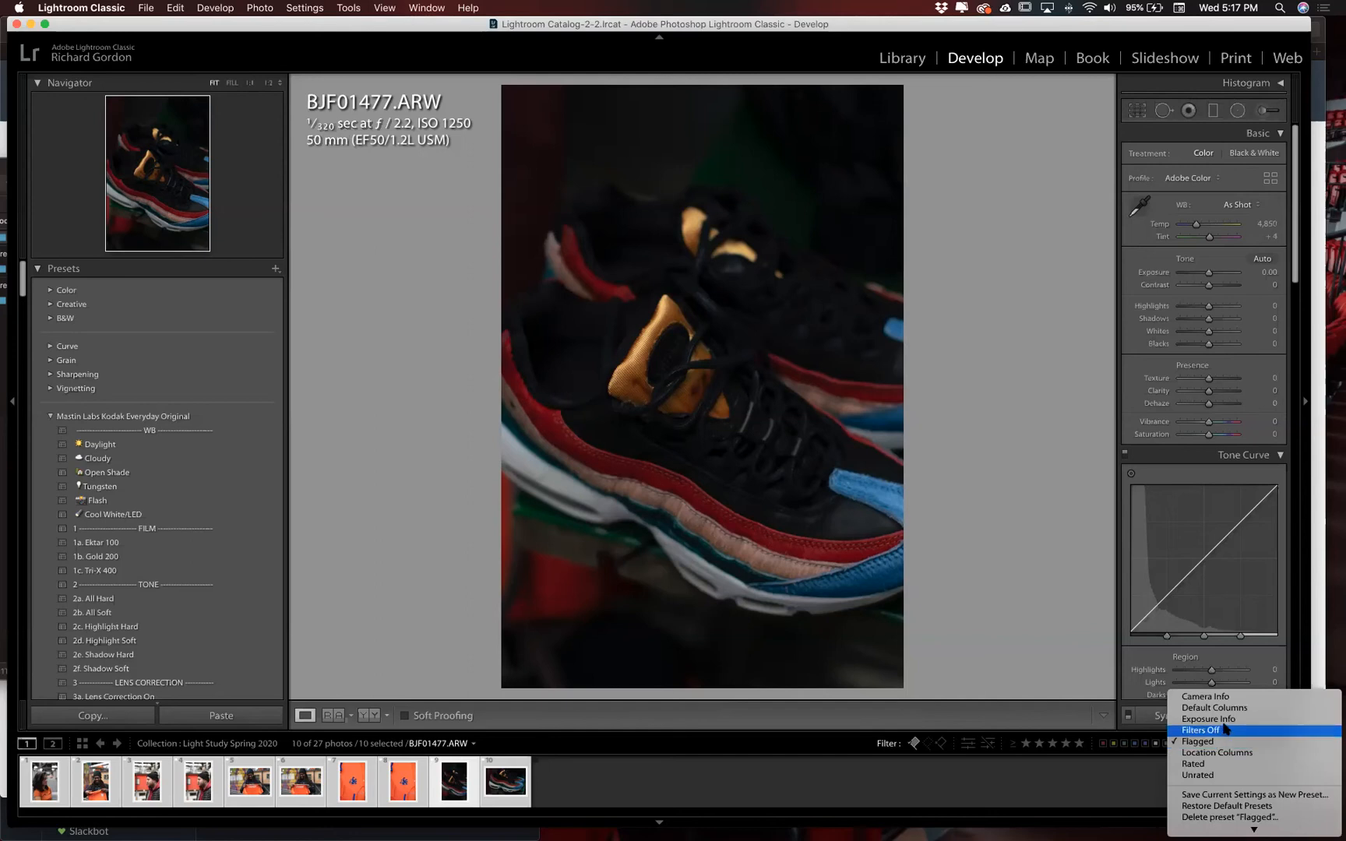
pyautogui.click(1225, 730)
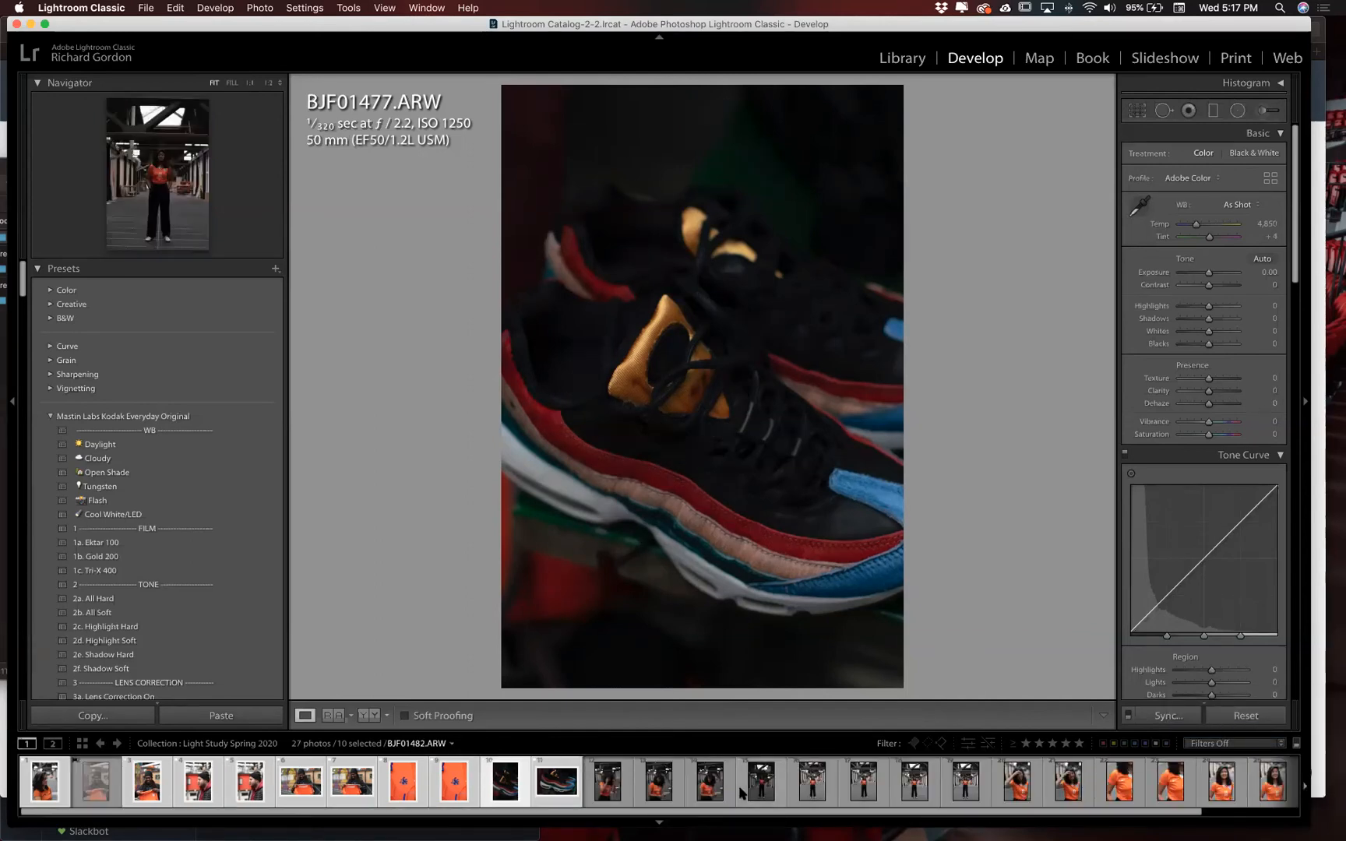
pyautogui.press('super+a')
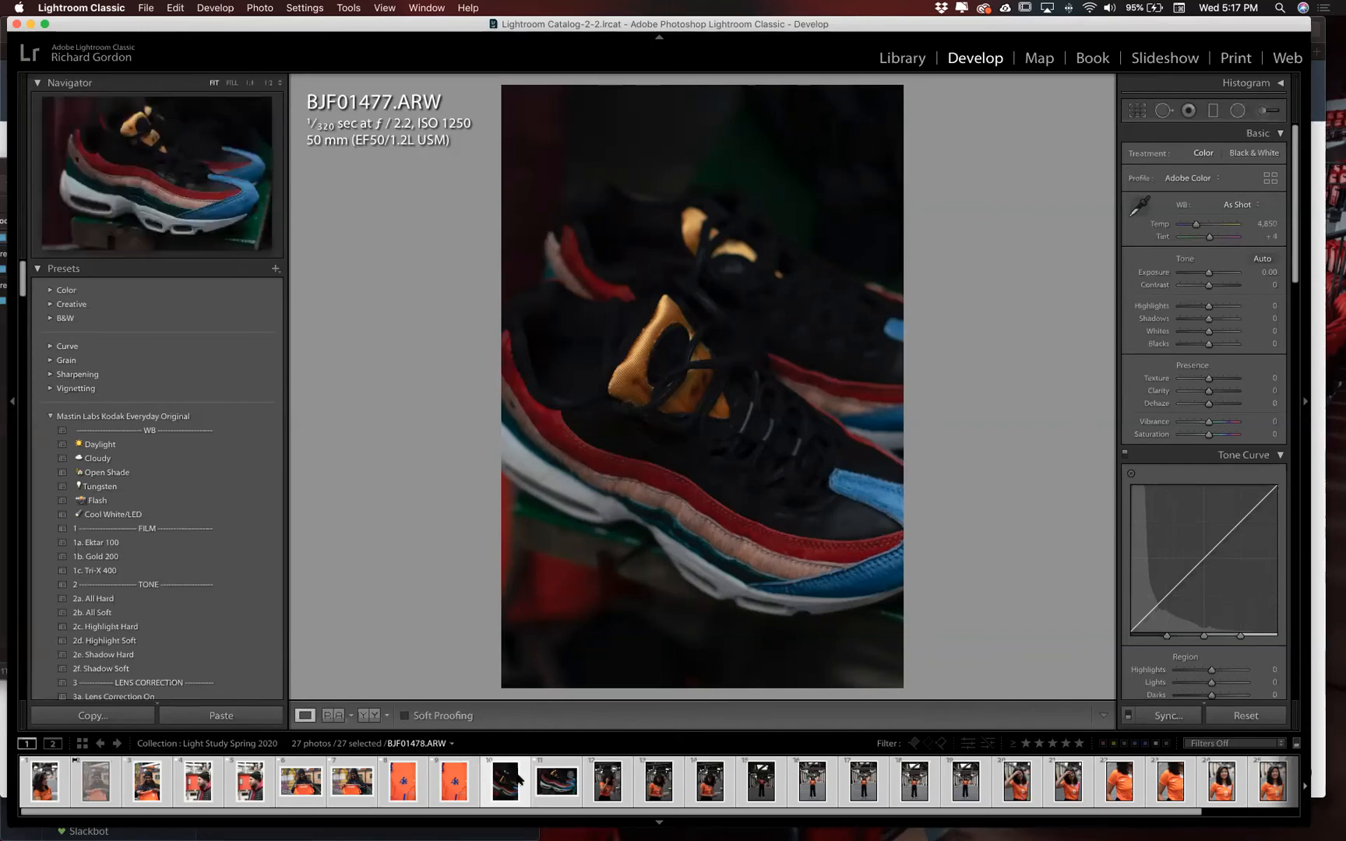
pyautogui.rightClick(485, 781)
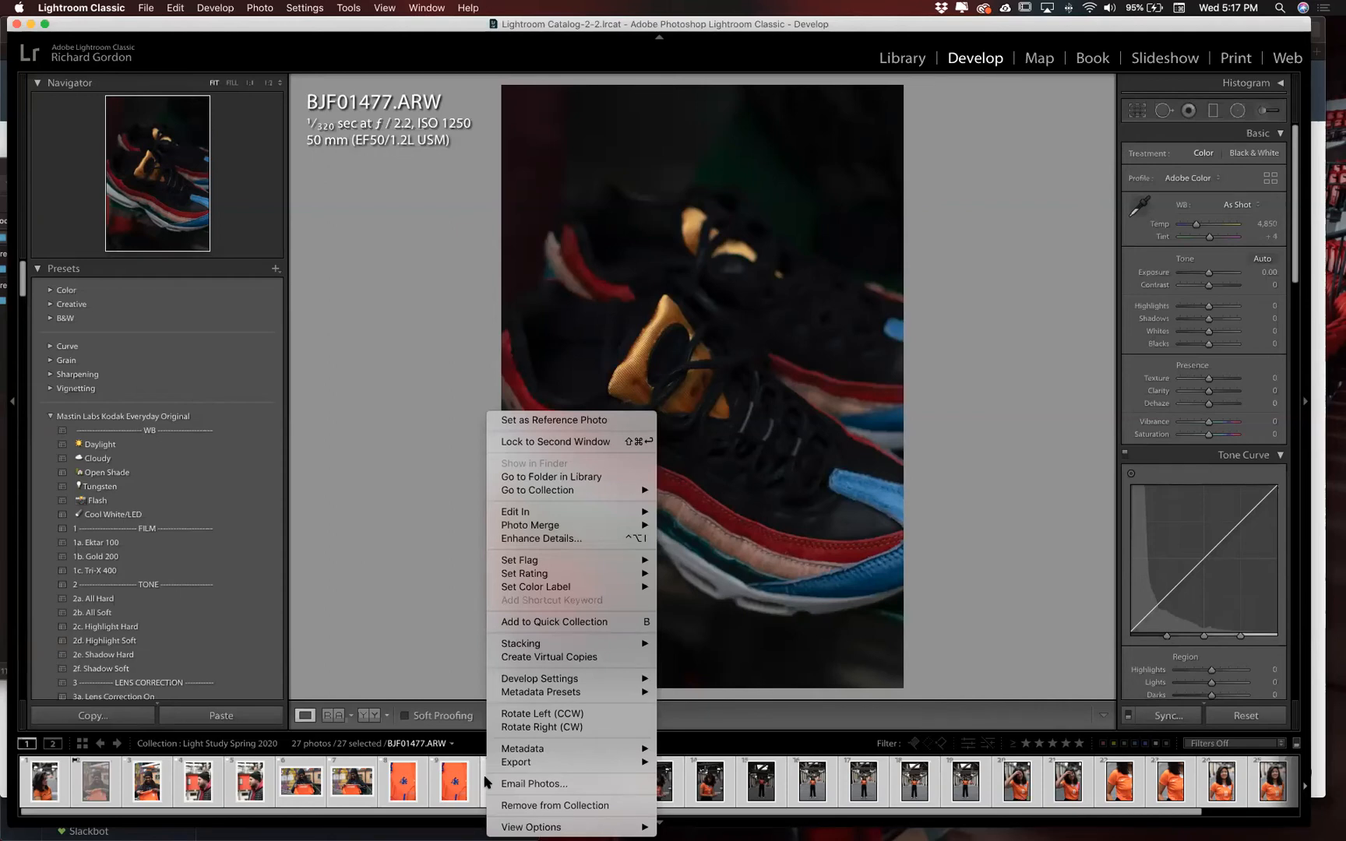
pyautogui.click(1077, 584)
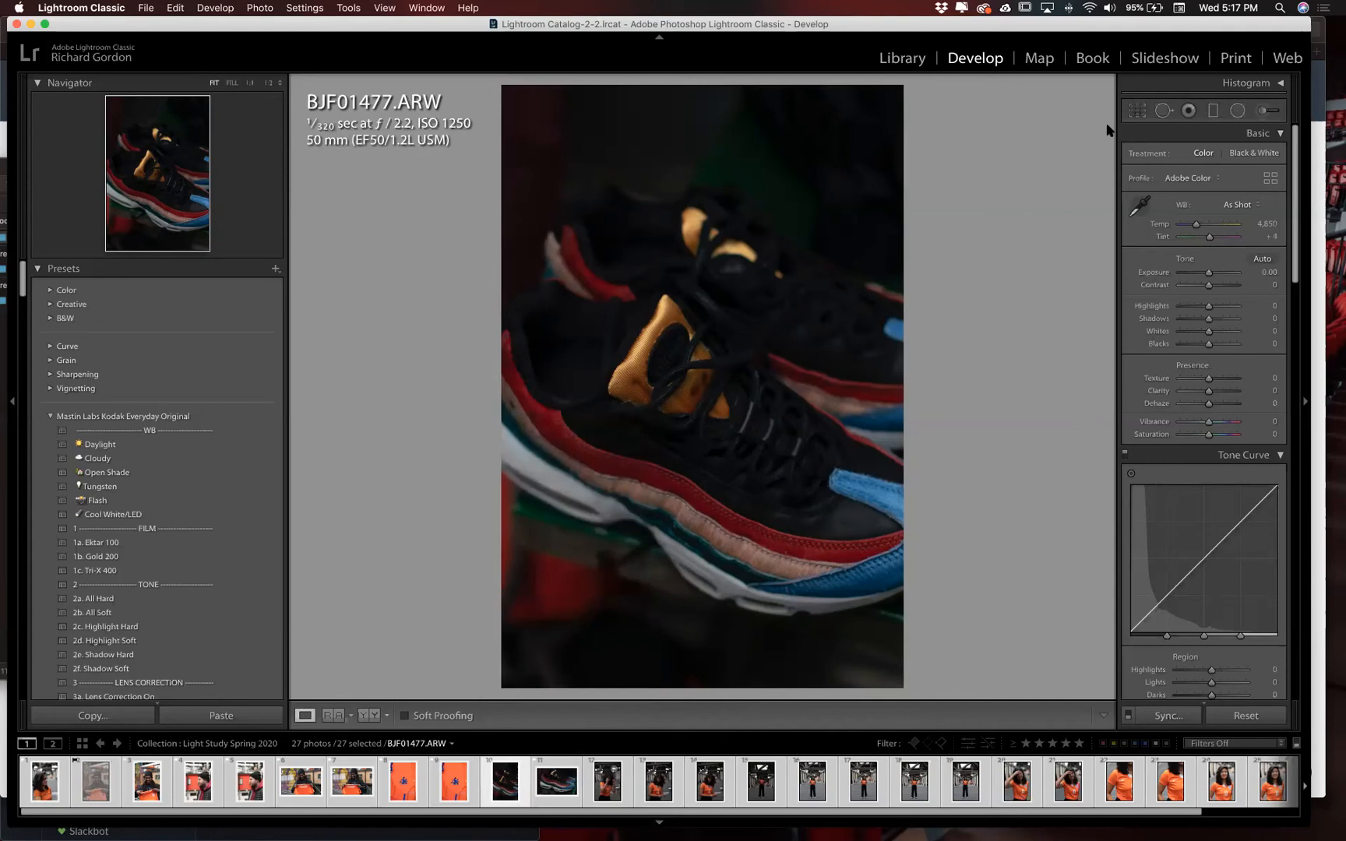
pyautogui.click(1243, 58)
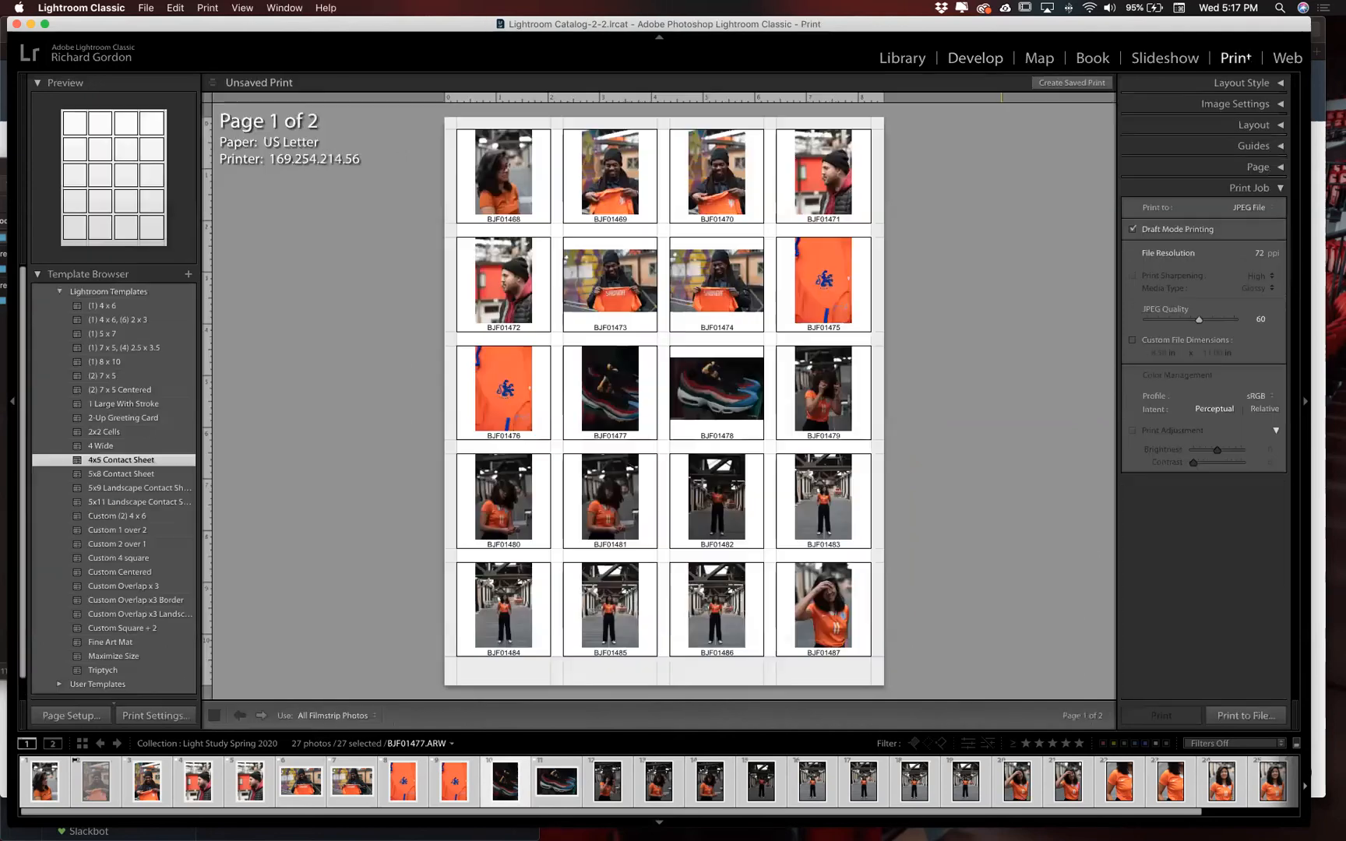
pyautogui.click(971, 62)
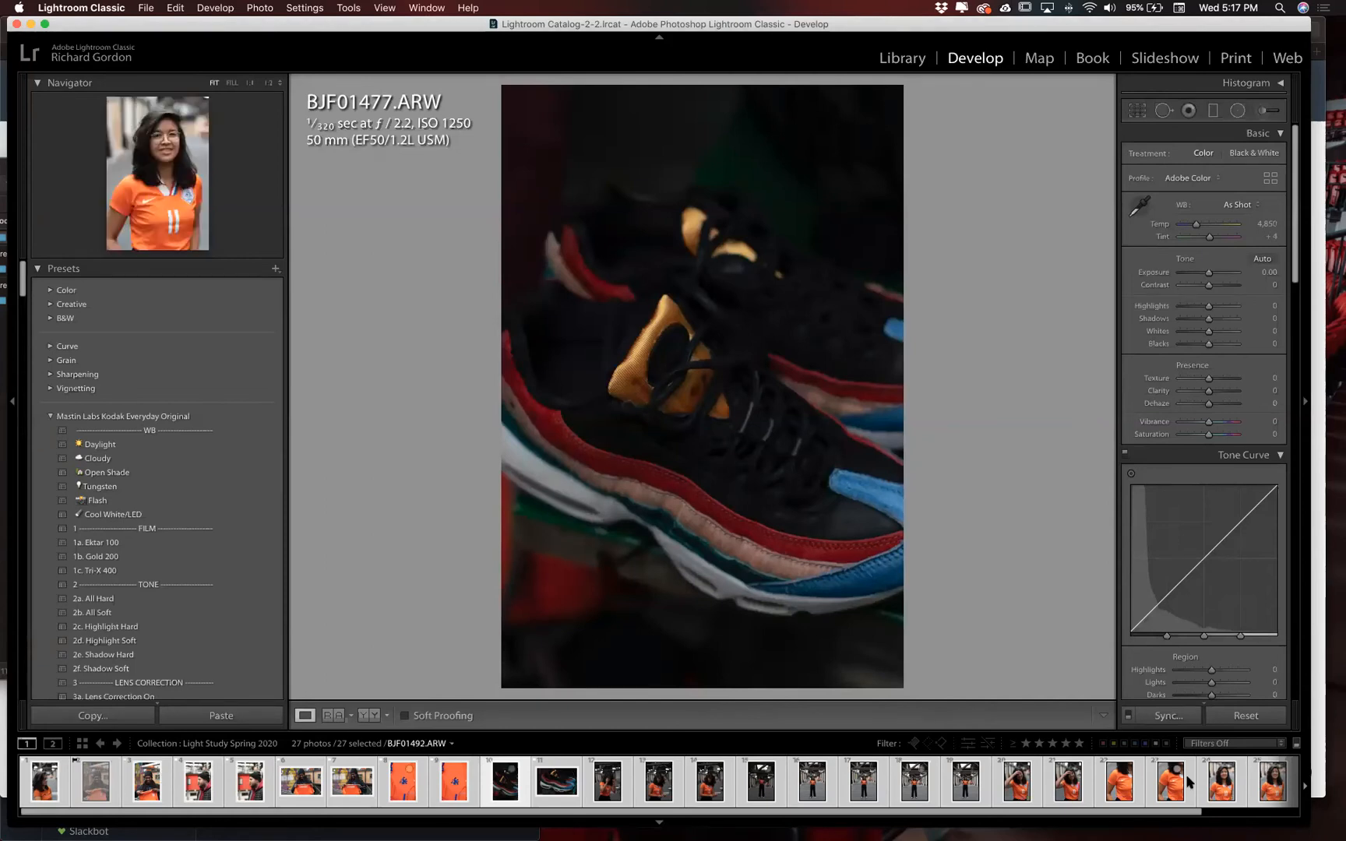
# Open the Export dialog for all the selected photos from the Develop module.
pyautogui.rightClick(525, 769)
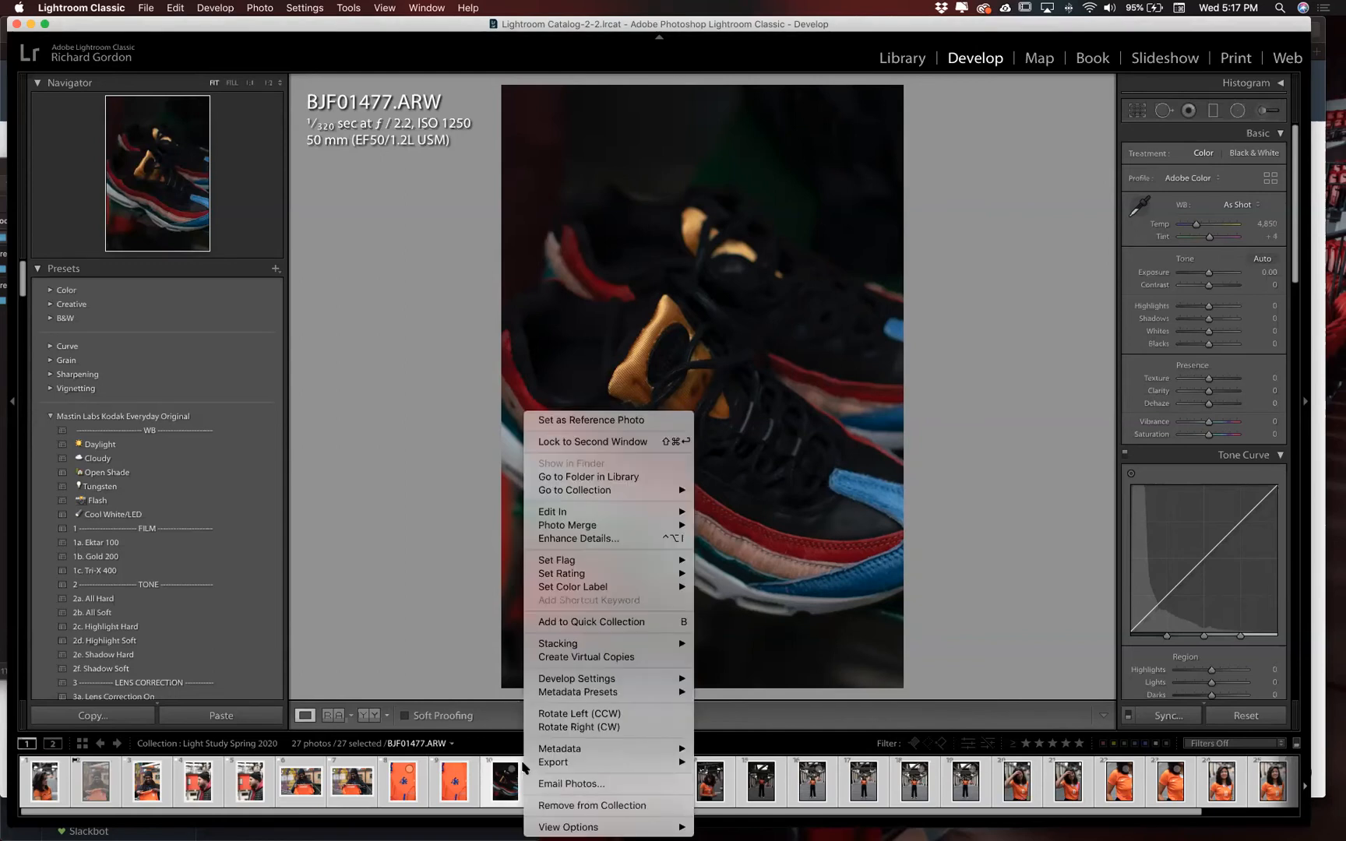
pyautogui.moveTo(539, 769)
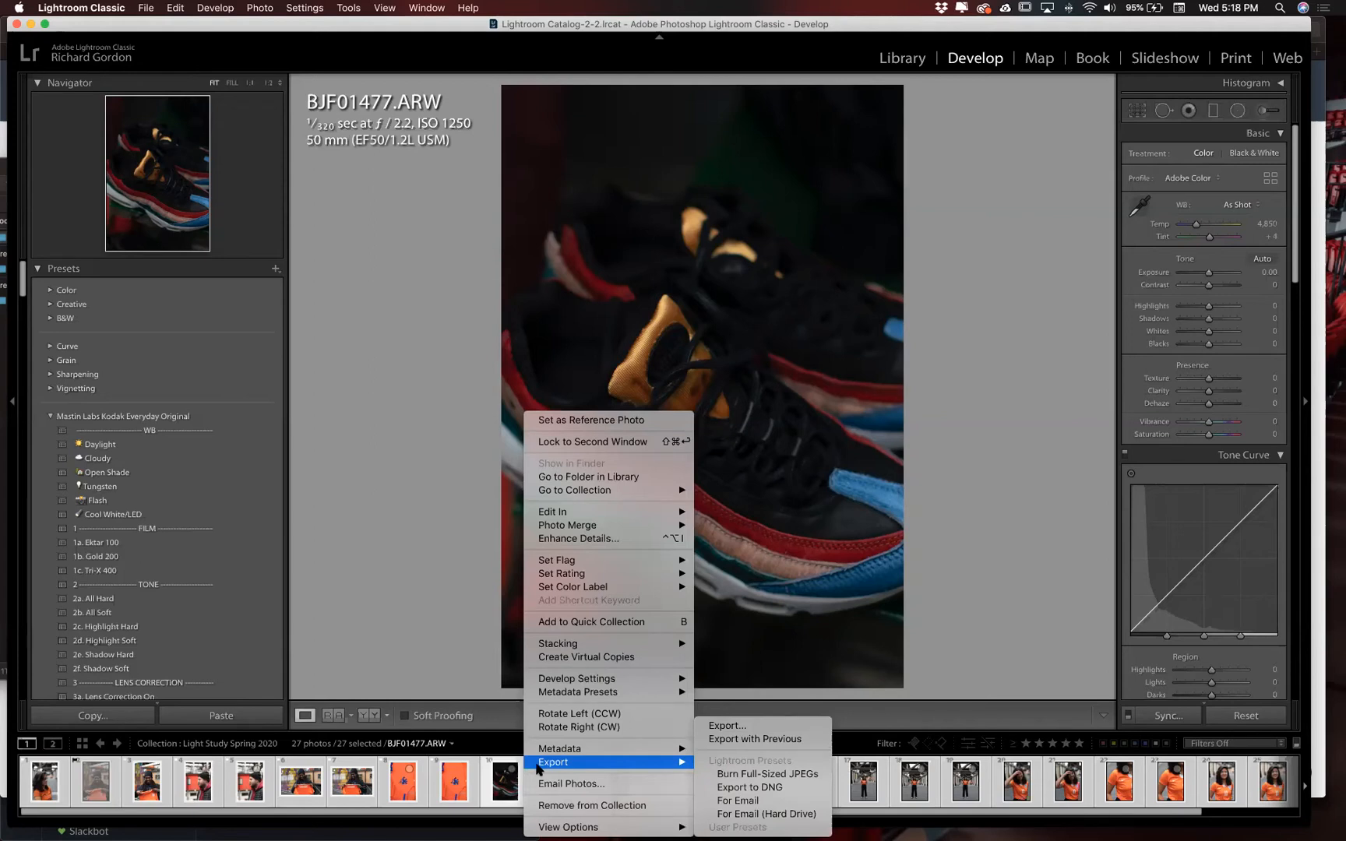
pyautogui.click(724, 726)
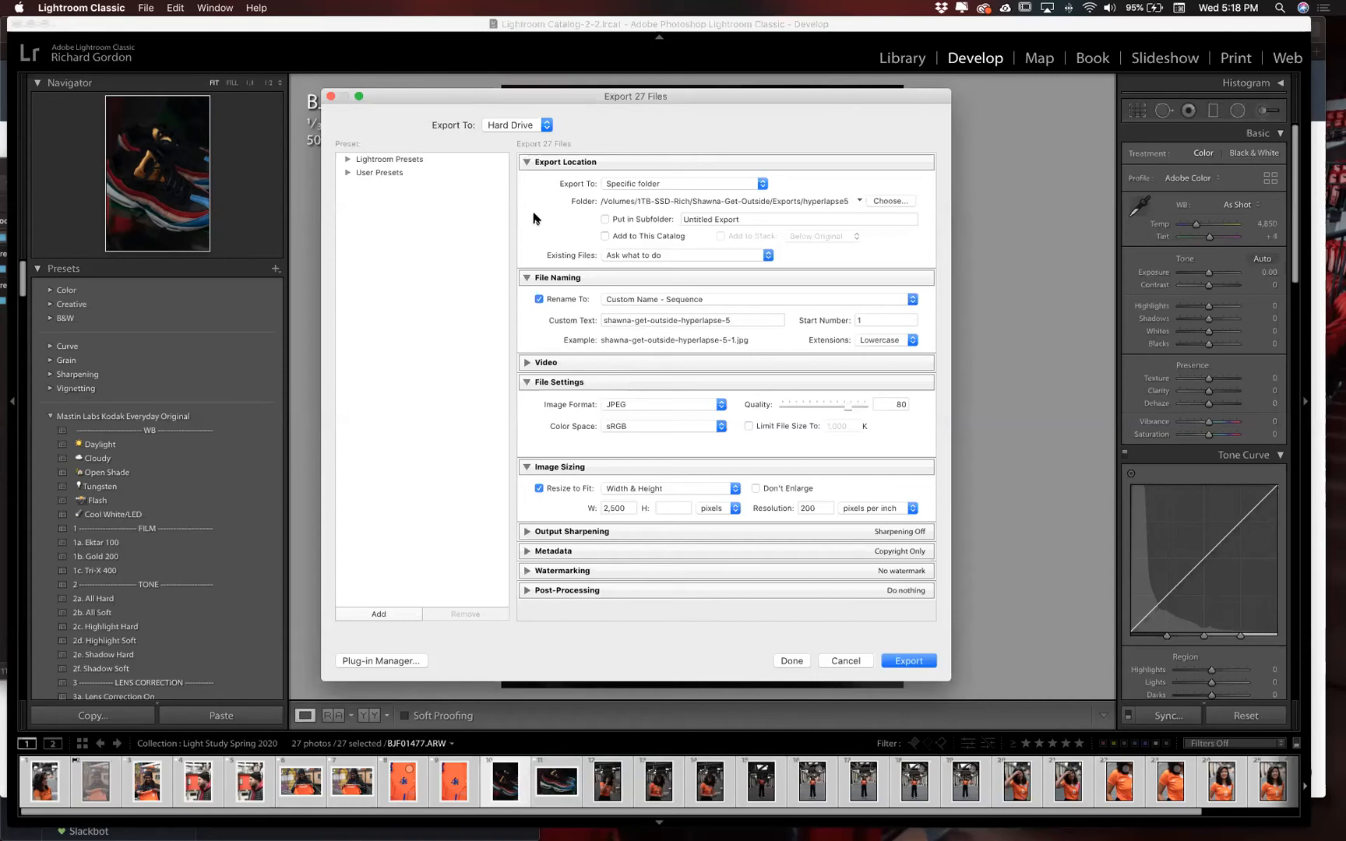
# Collapse the Export Location, File Naming, File Settings and Image Sizing sections of the Export dialog.
pyautogui.click(526, 162)
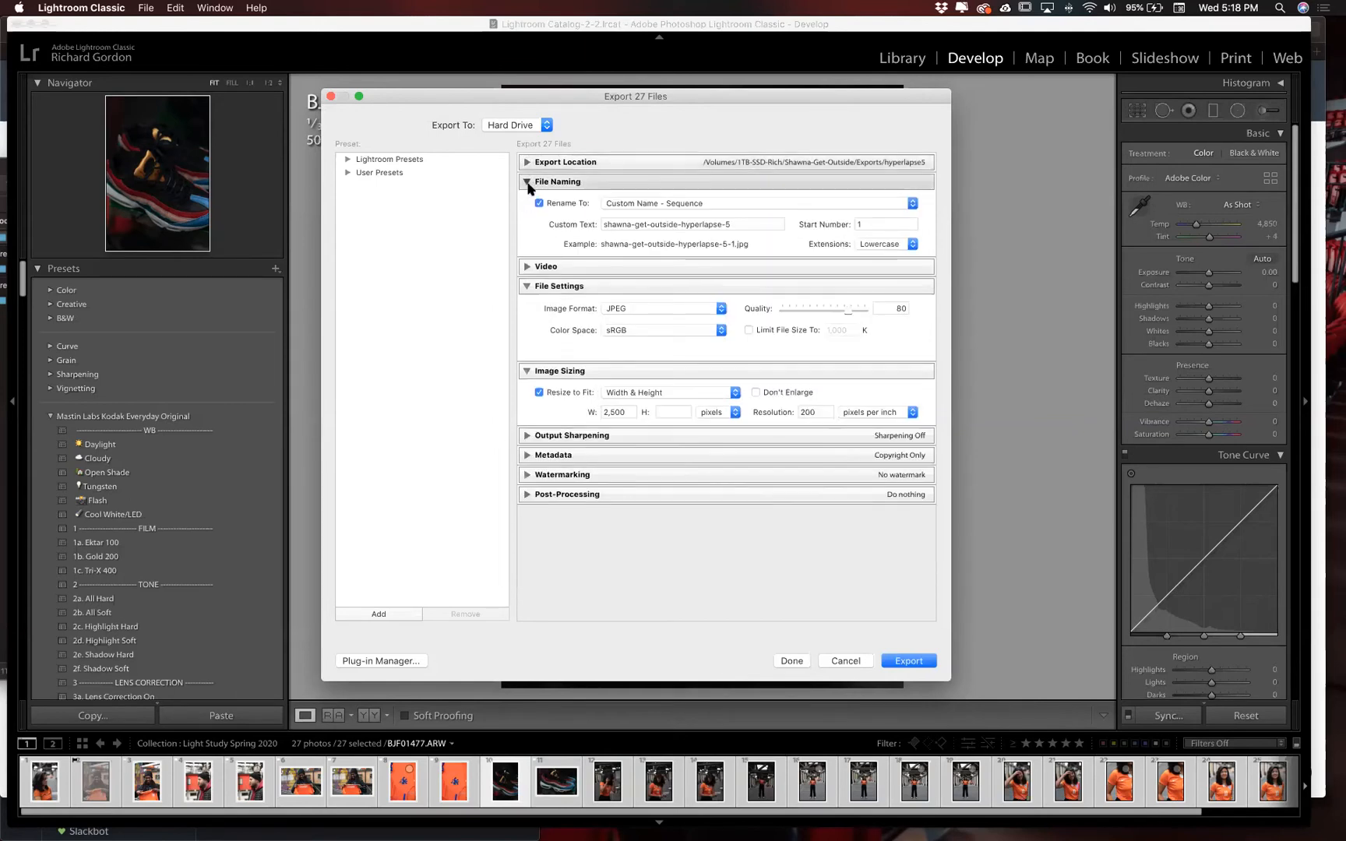
pyautogui.click(527, 182)
pyautogui.click(528, 221)
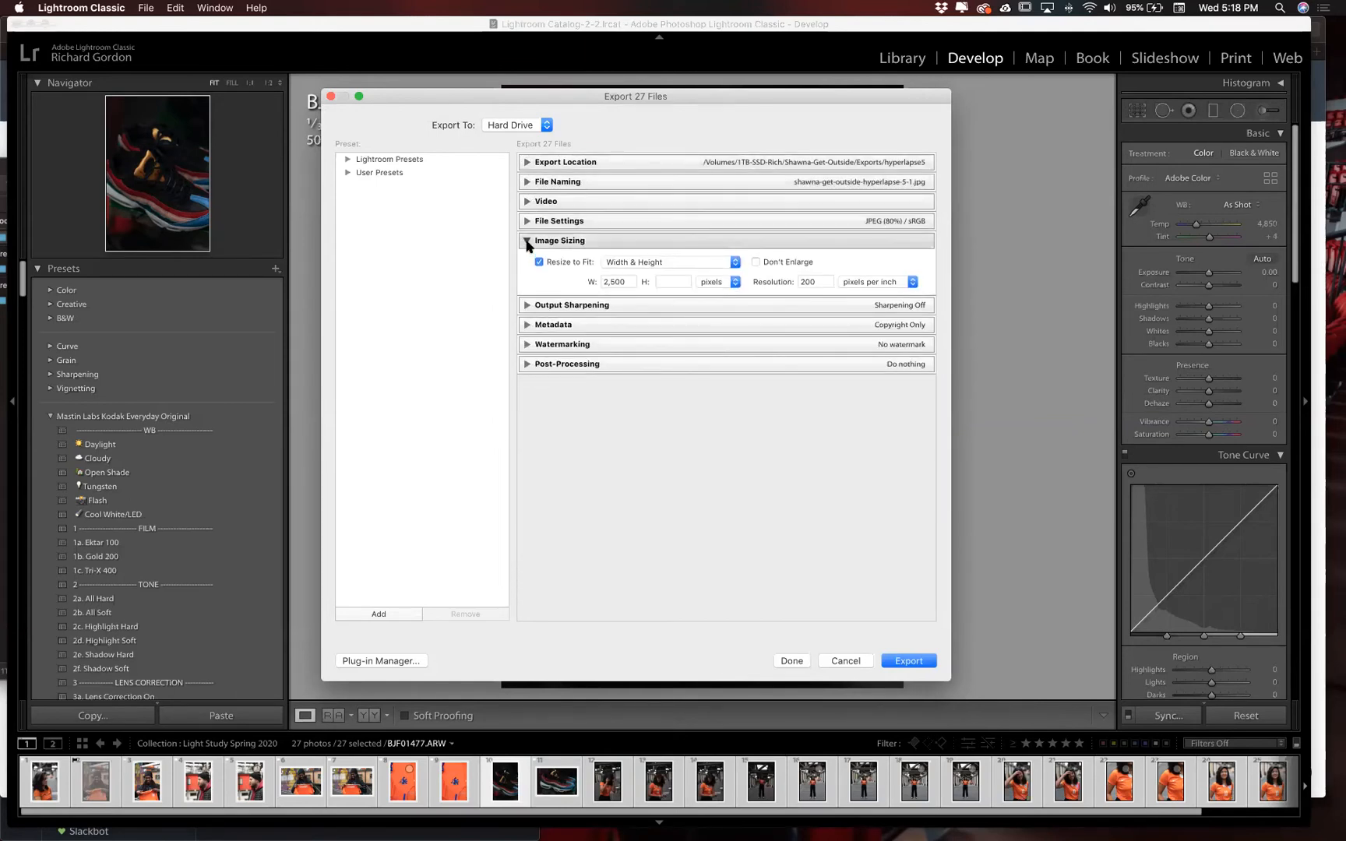
pyautogui.click(528, 240)
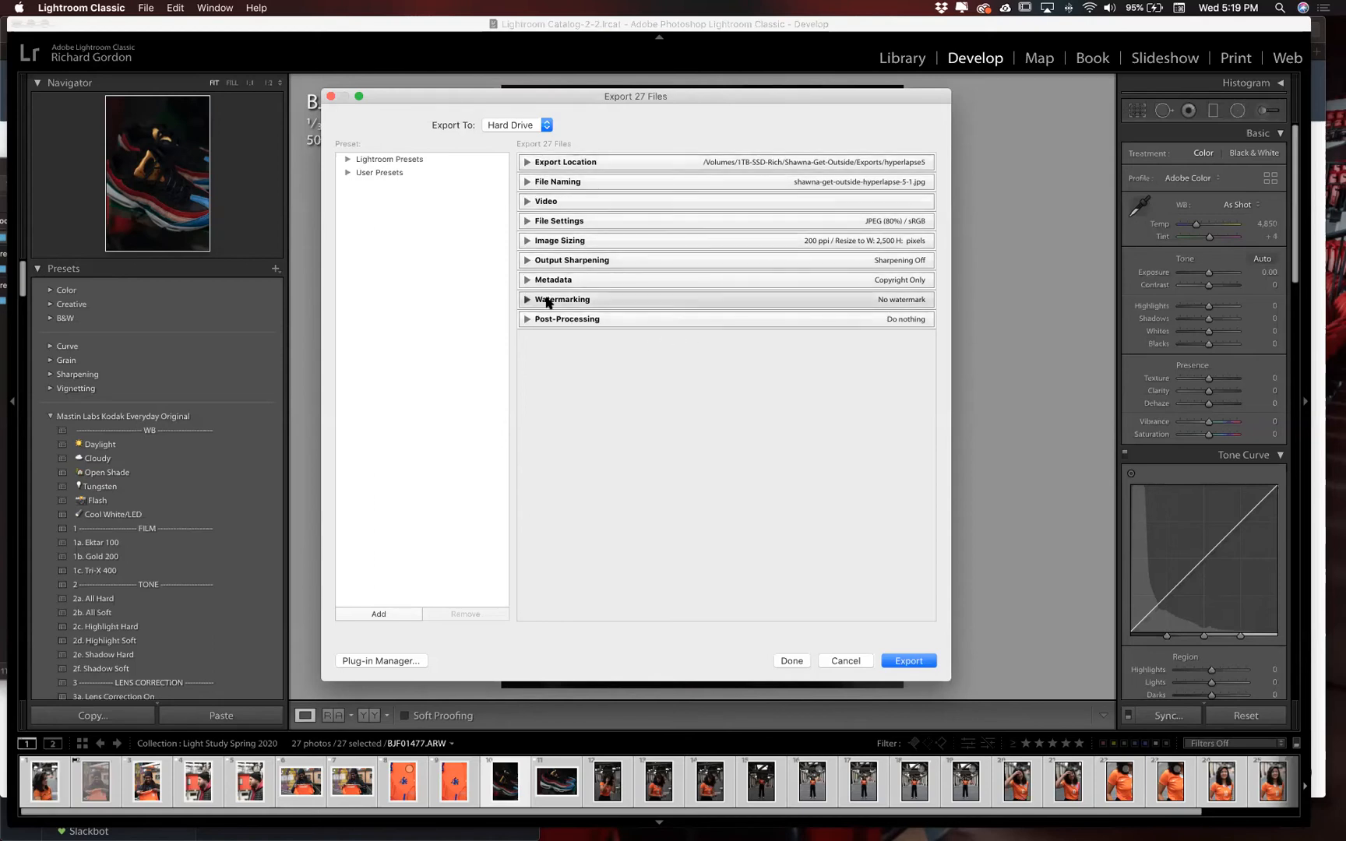
# Restore the minimized Zoom meeting window and return to the Export dialog in Lightroom Classic.
pyautogui.moveTo(1049, 833)
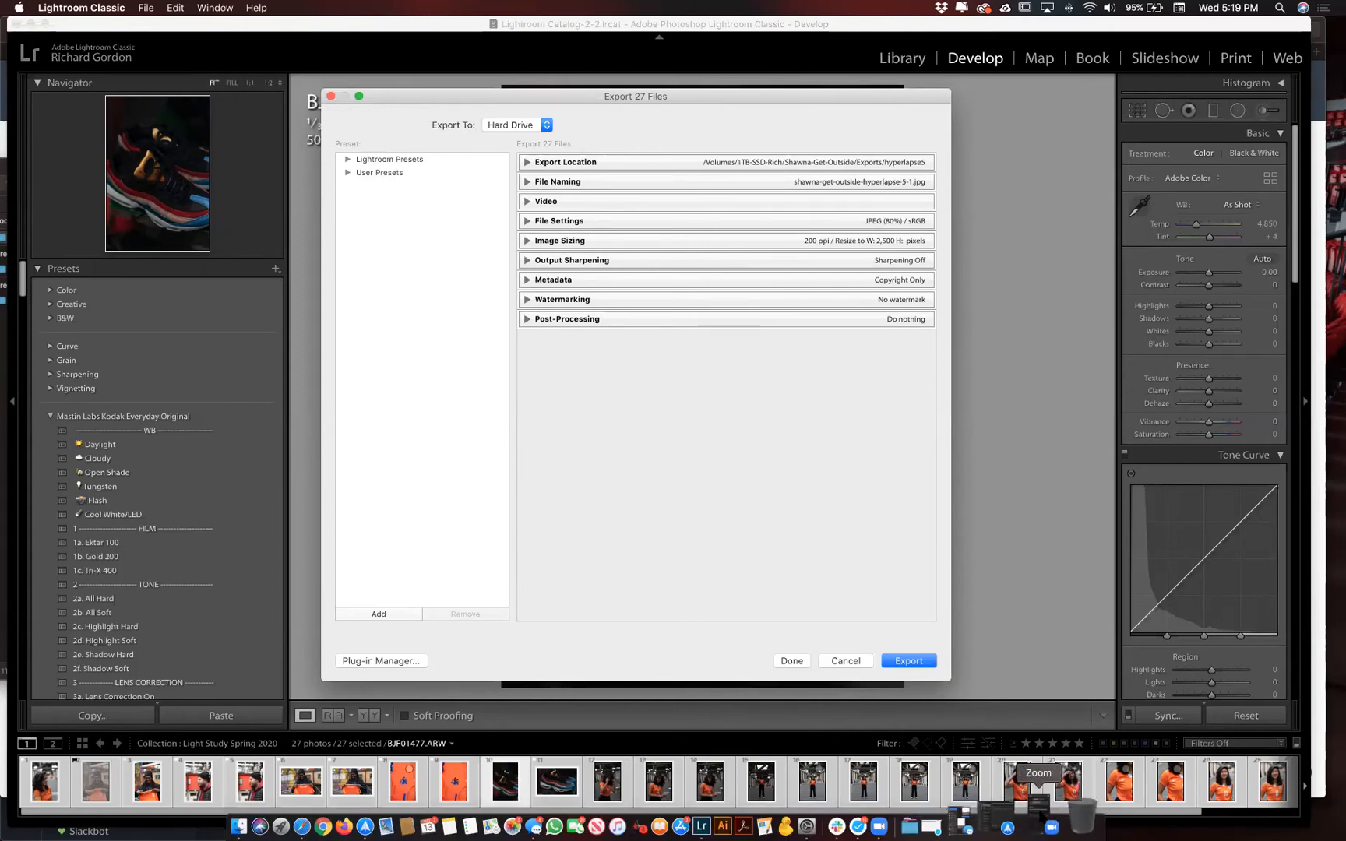
pyautogui.click(1041, 814)
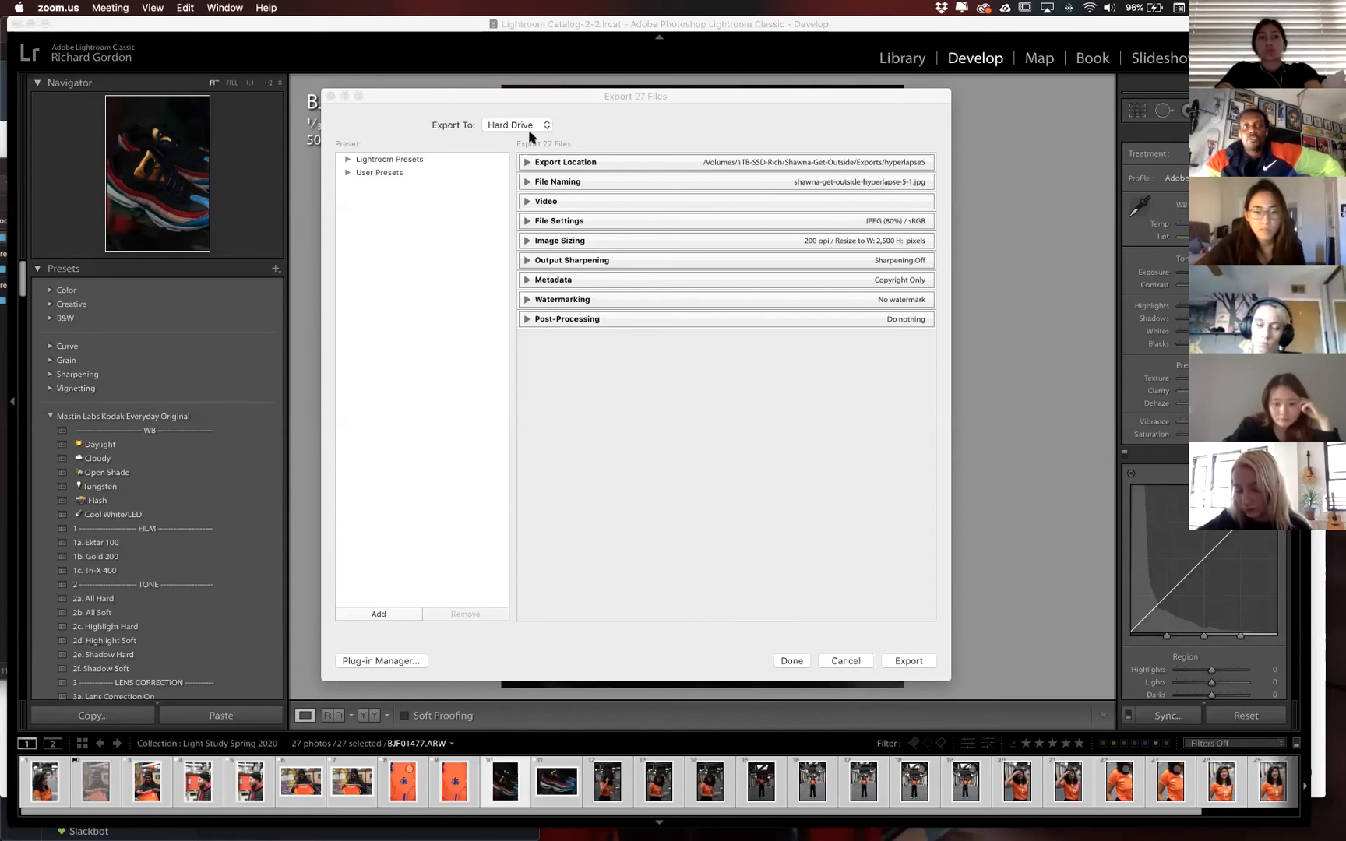
pyautogui.click(436, 126)
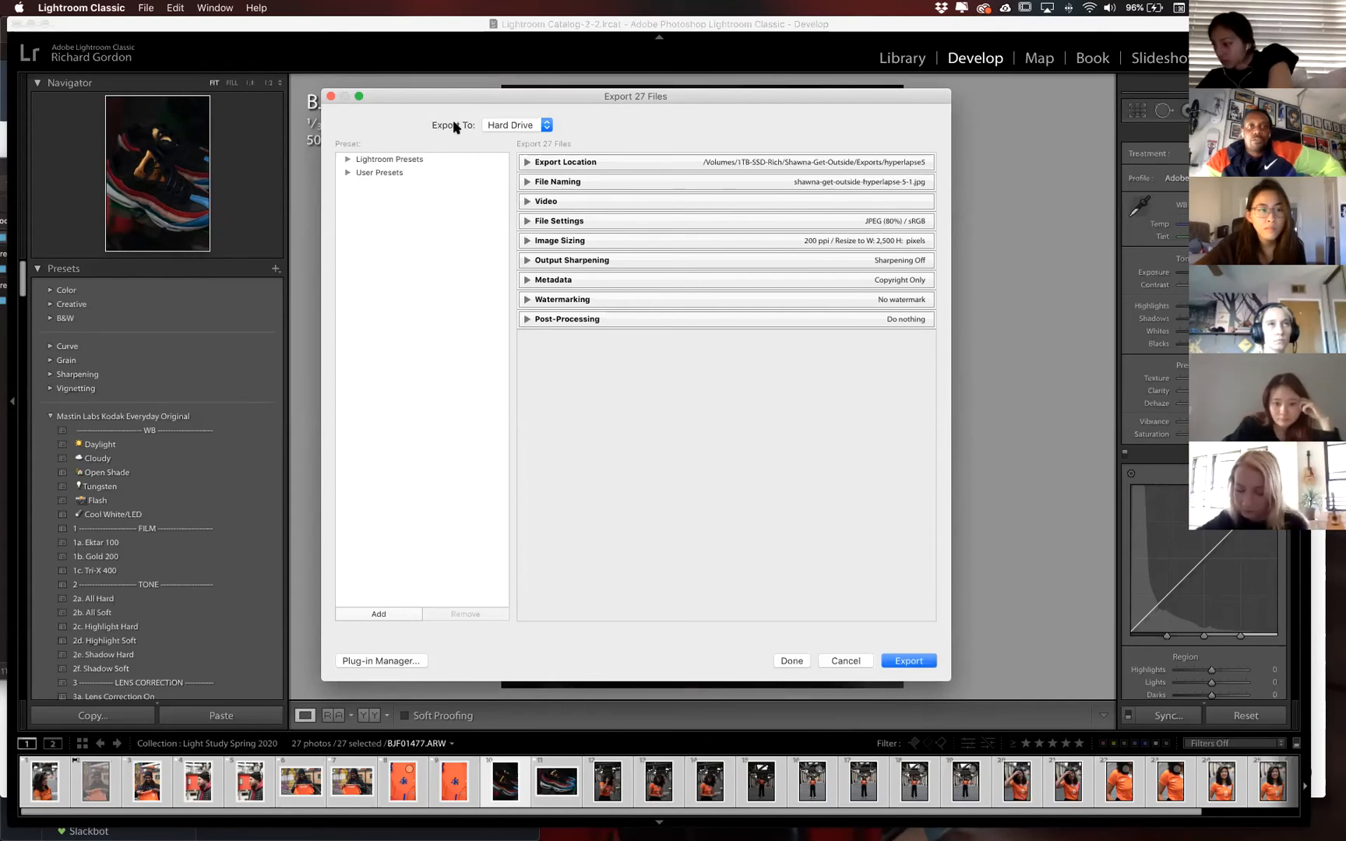
# Review the available Export To destinations and keep Hard Drive selected.
pyautogui.click(543, 126)
pyautogui.click(537, 125)
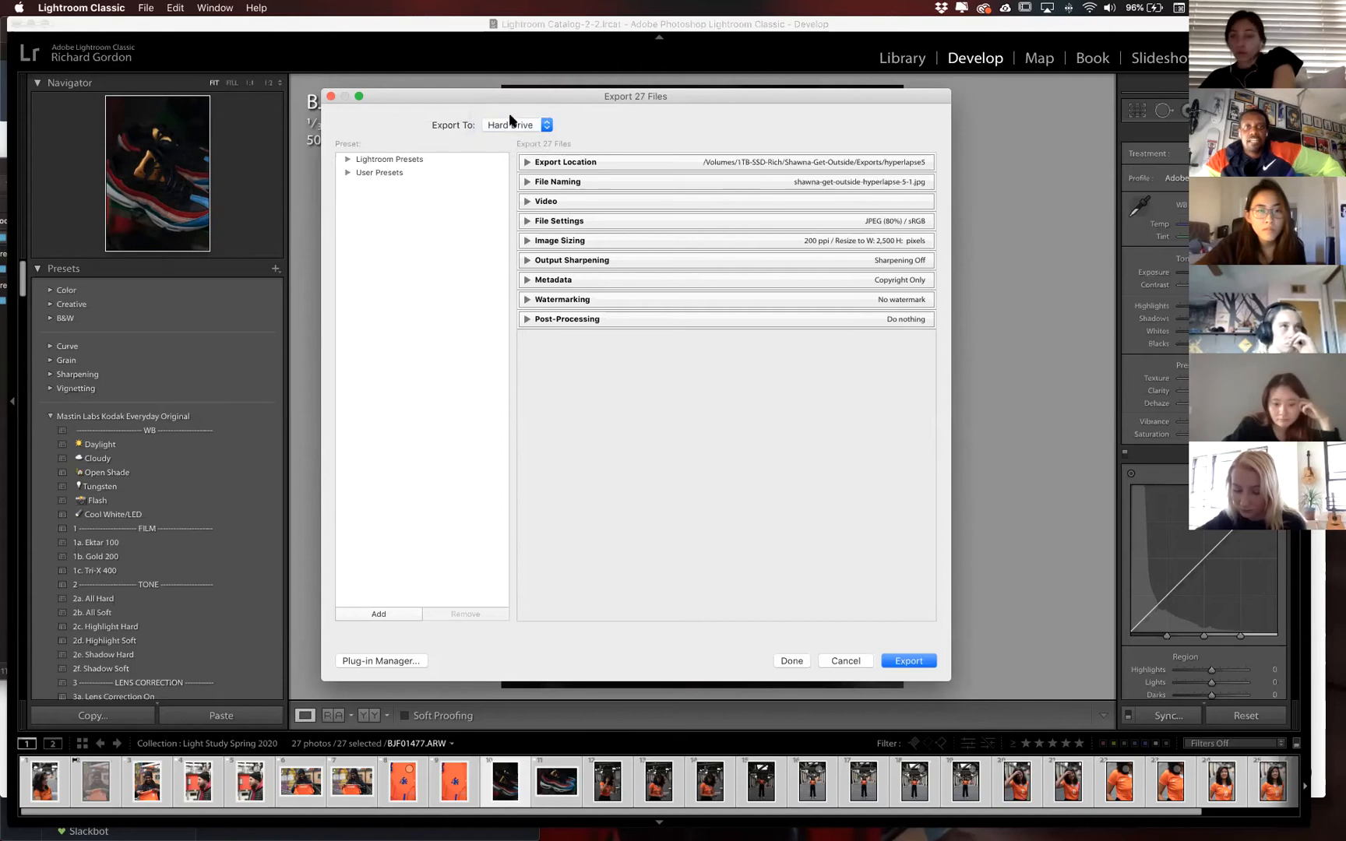
pyautogui.click(514, 124)
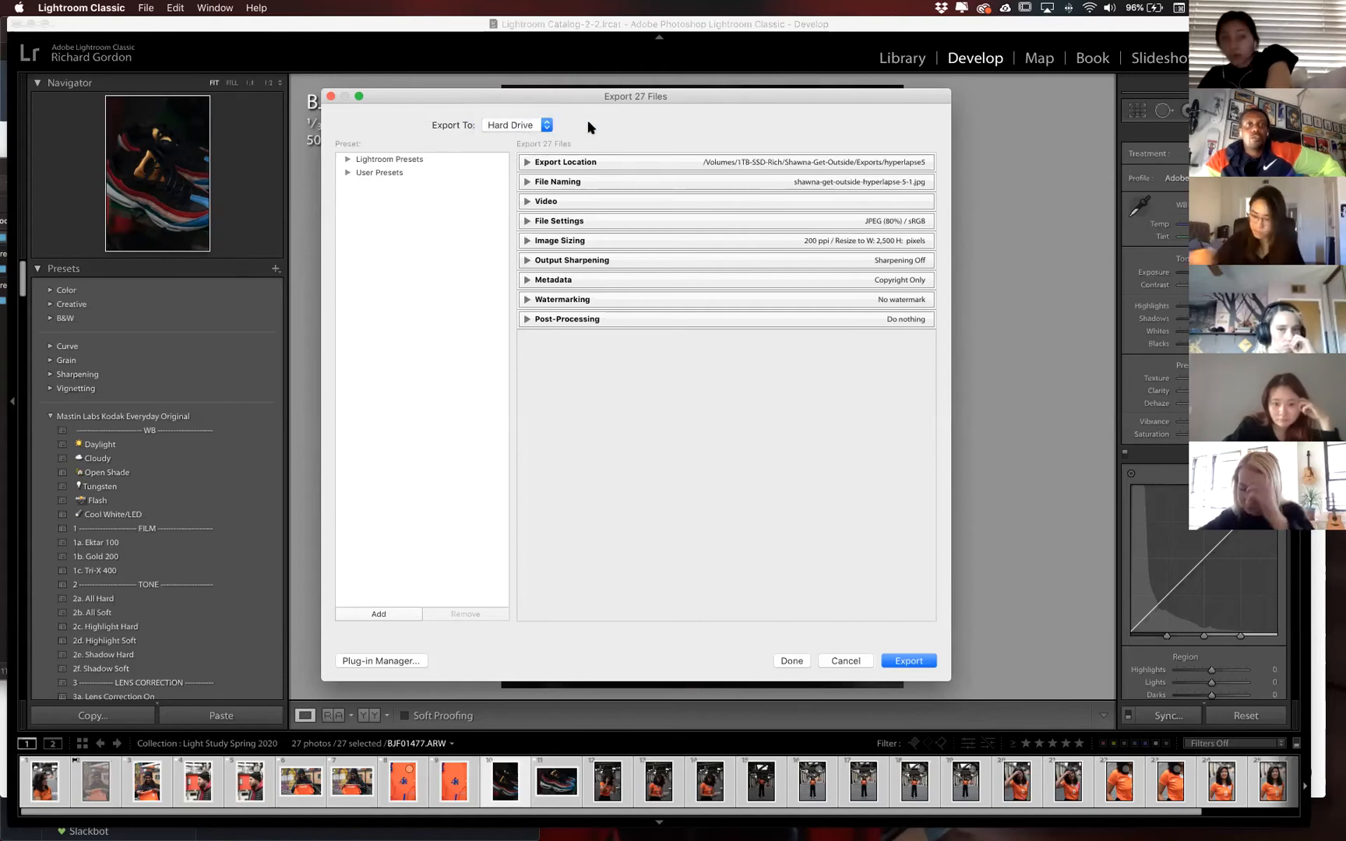
pyautogui.click(531, 127)
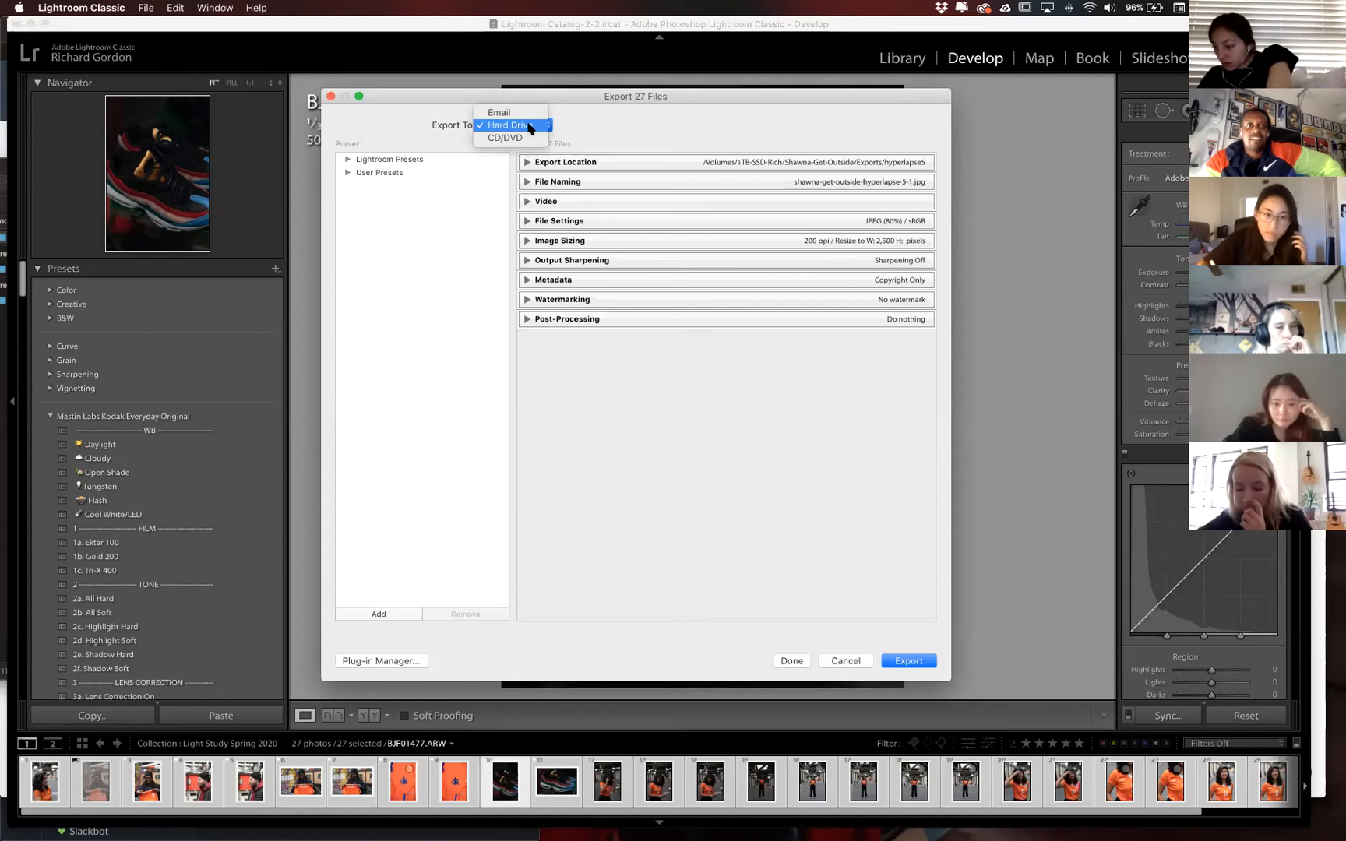
pyautogui.click(529, 127)
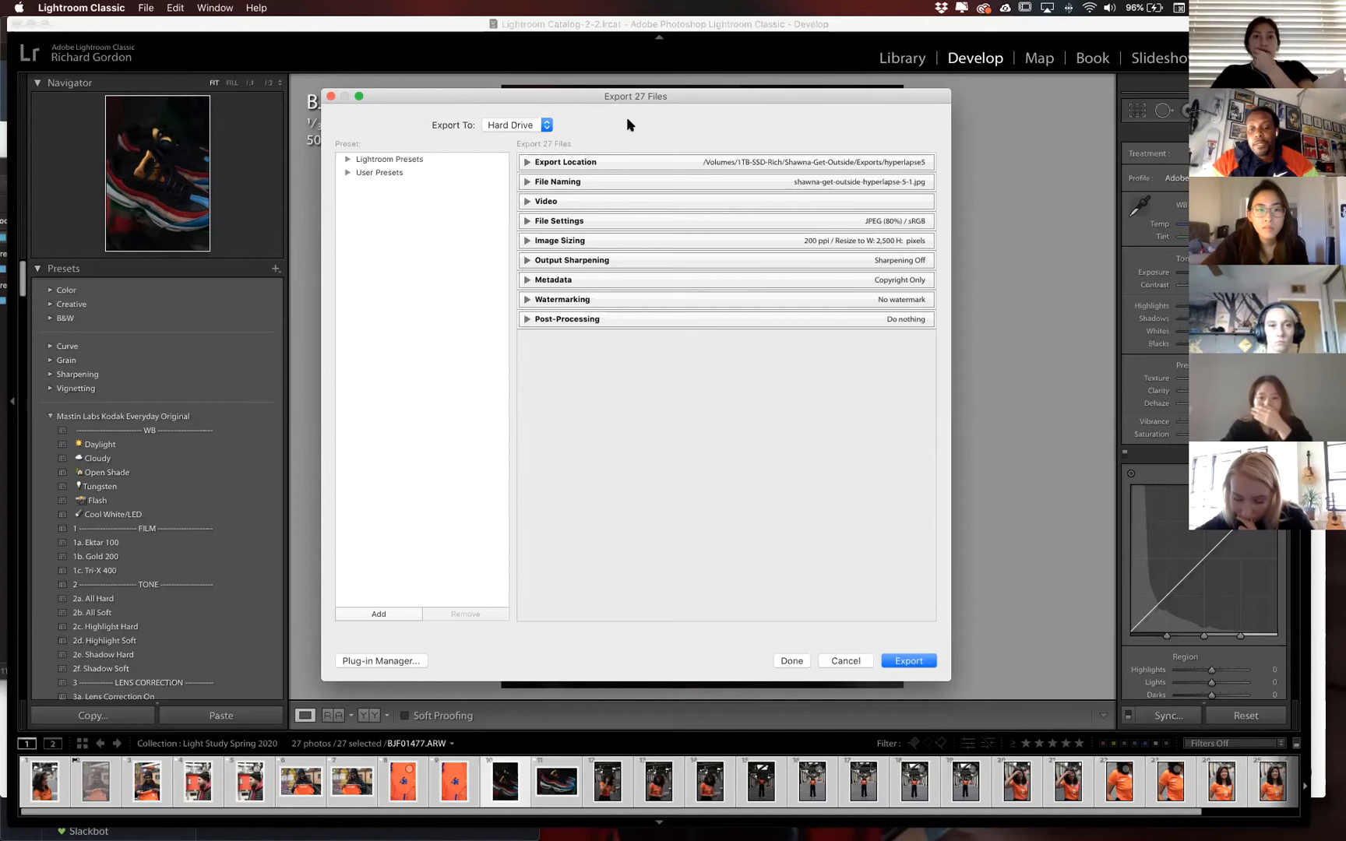
# Expand the Export Location settings and keep Specific folder as the destination, with Put in Subfolder off.
pyautogui.click(528, 164)
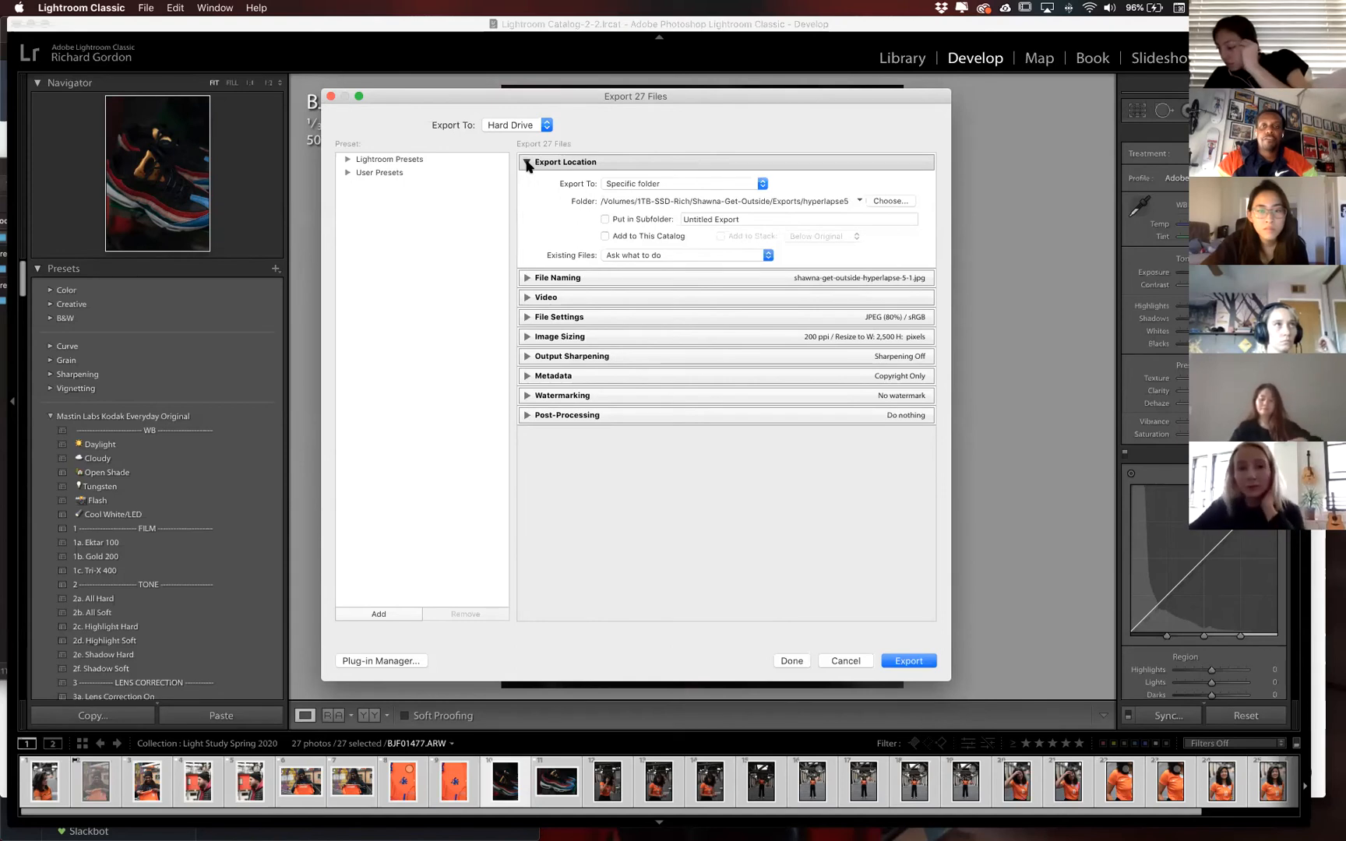
pyautogui.click(759, 185)
pyautogui.click(757, 184)
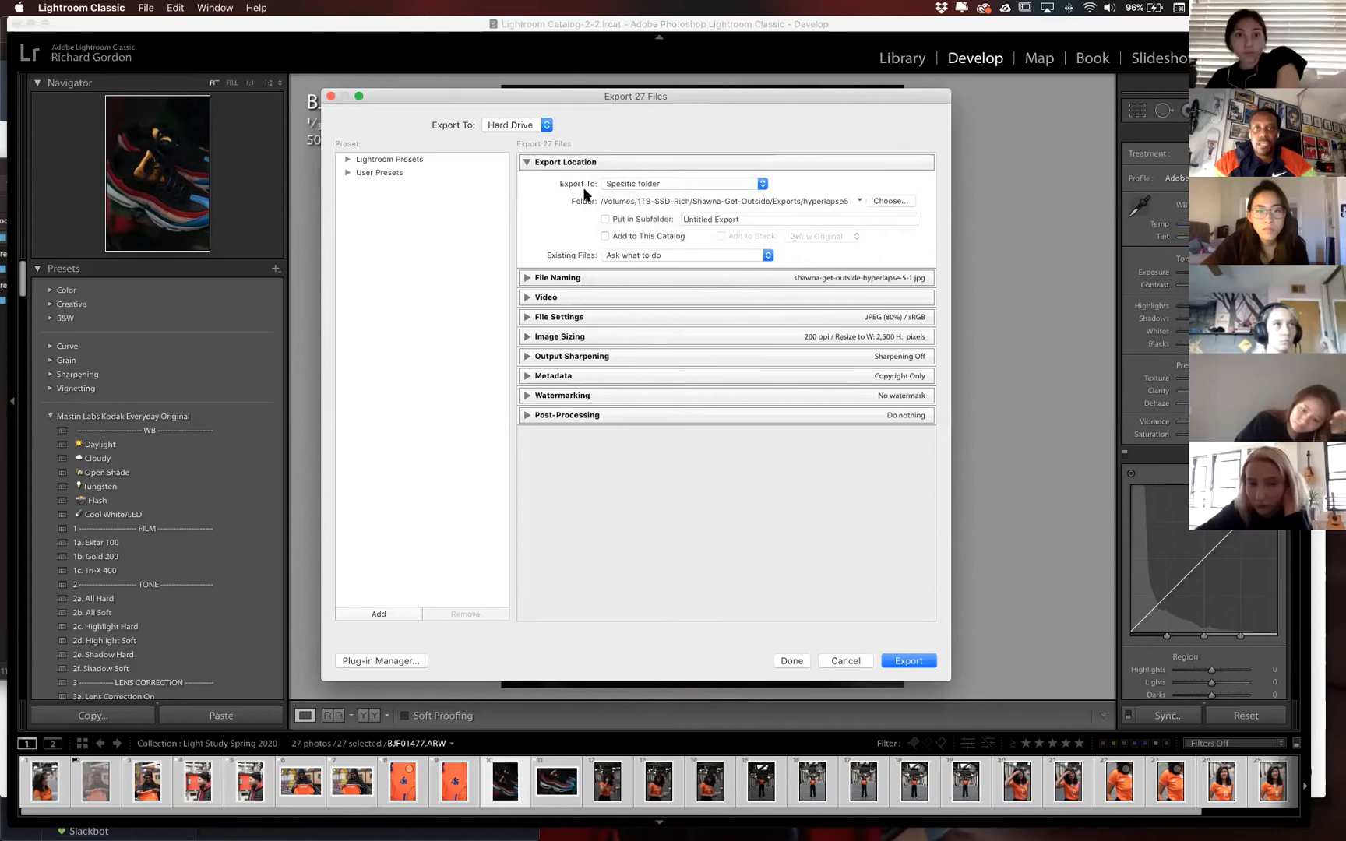
pyautogui.click(646, 184)
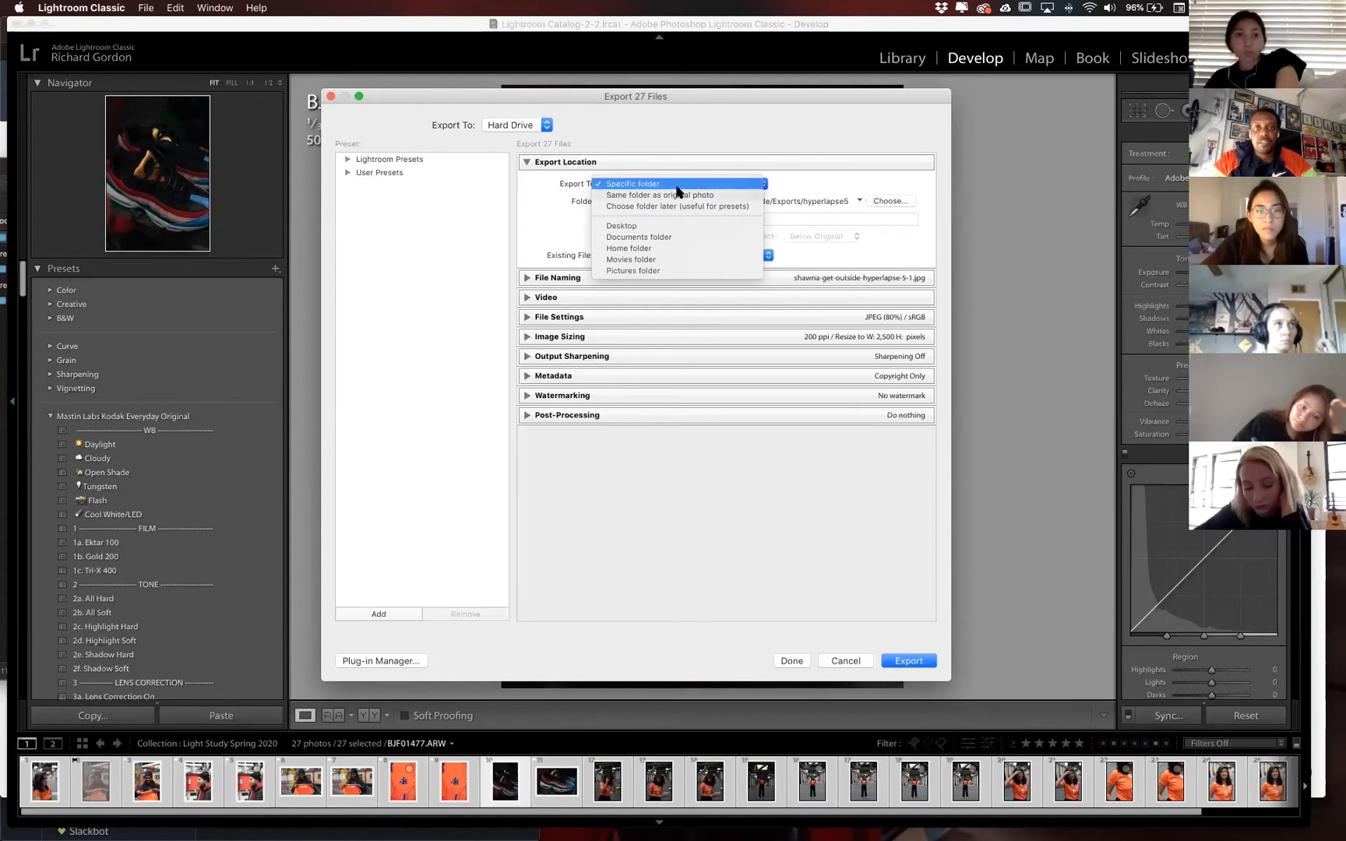
pyautogui.click(677, 187)
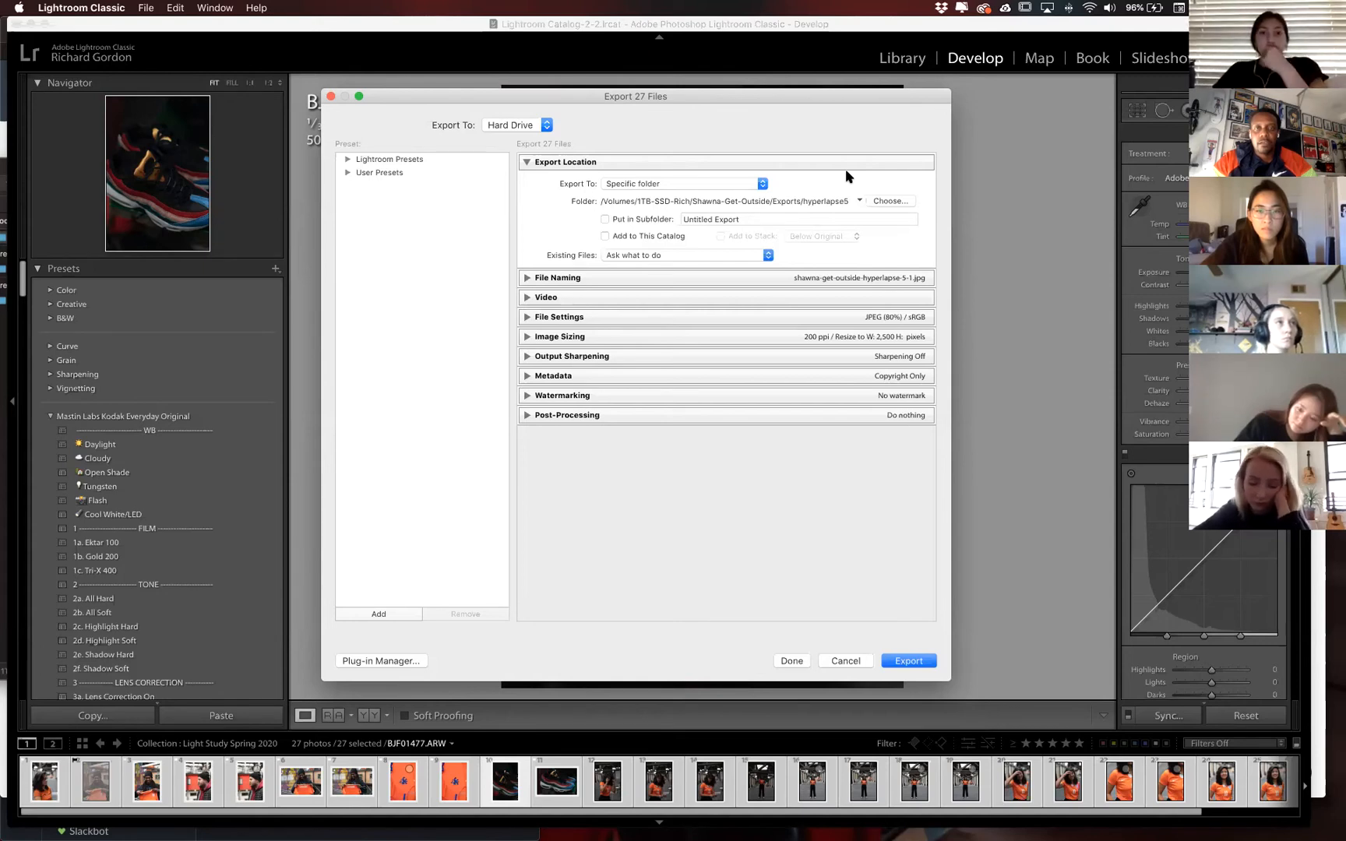
pyautogui.click(605, 220)
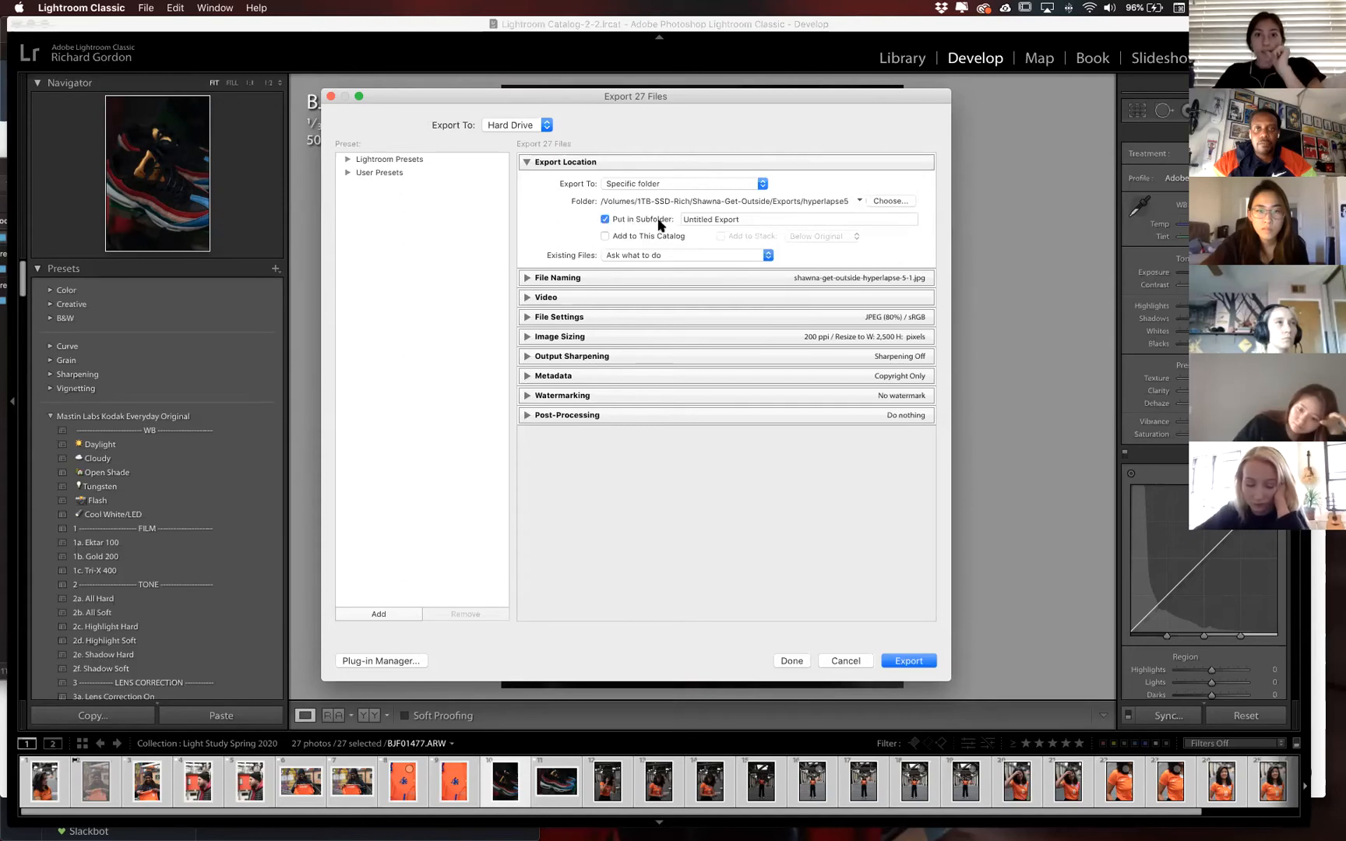
pyautogui.click(605, 221)
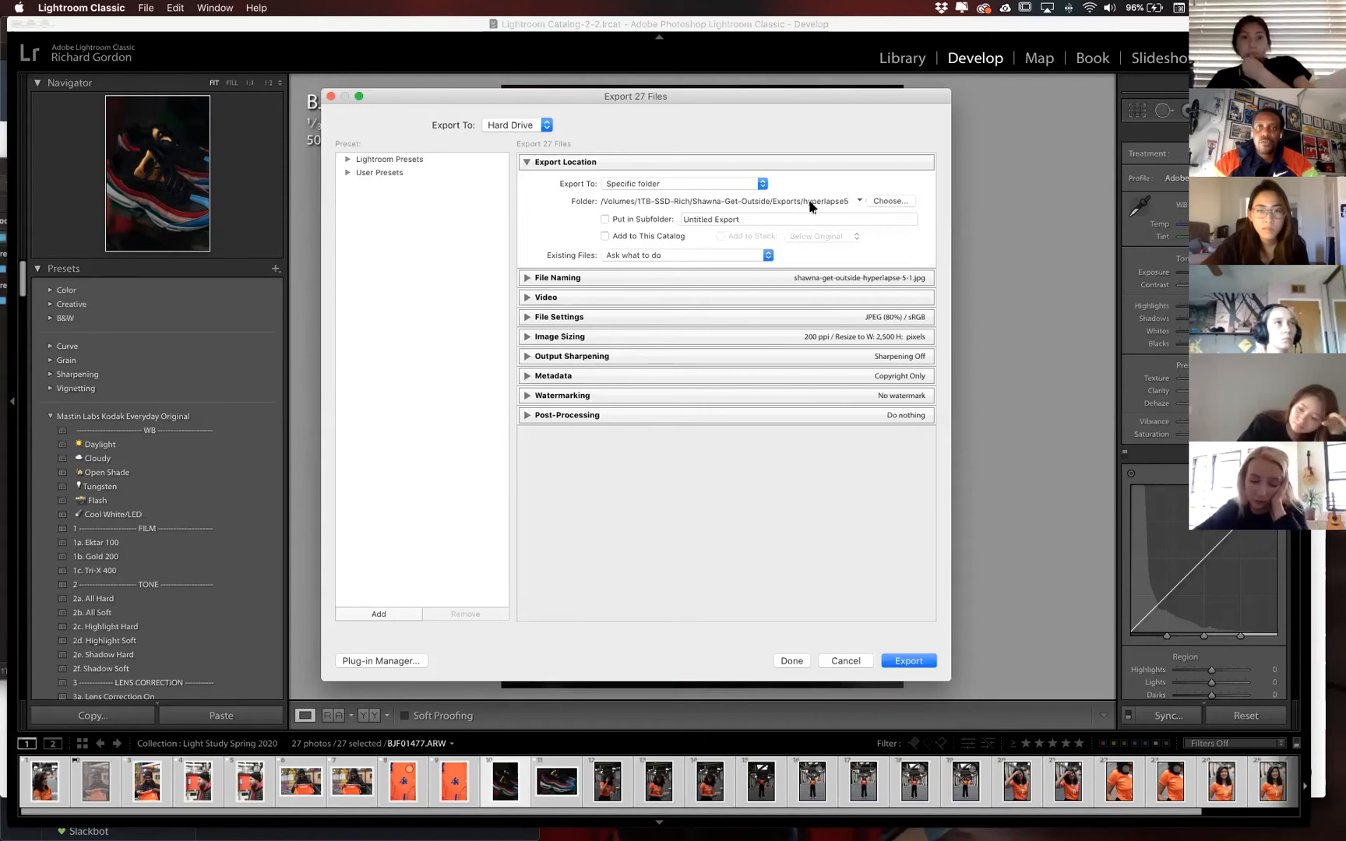
# Browse for the export folder on the external SSD, going to FIDM, SPR-2020, Photo, Light-Study-Demo, Exports.
pyautogui.click(888, 201)
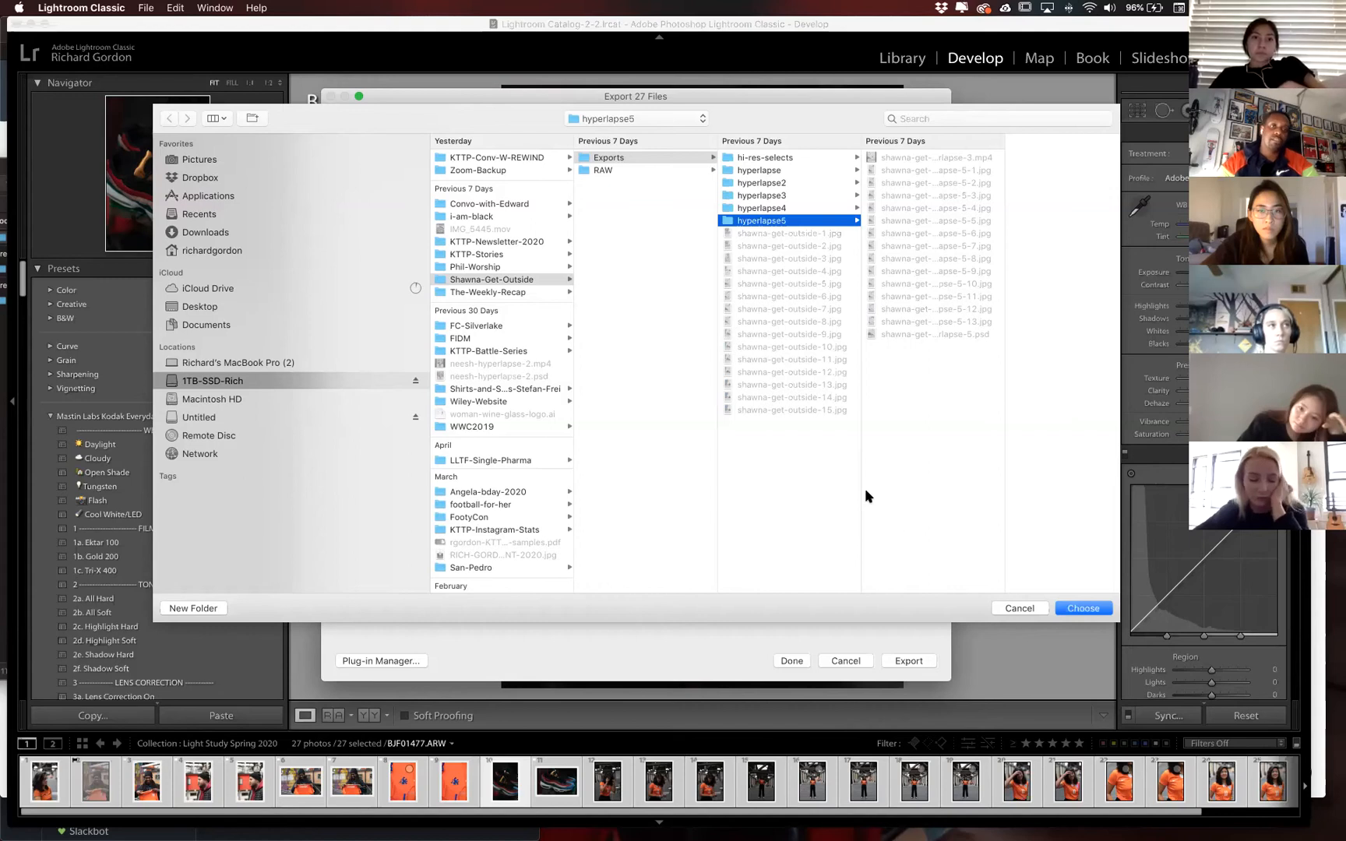
pyautogui.click(348, 381)
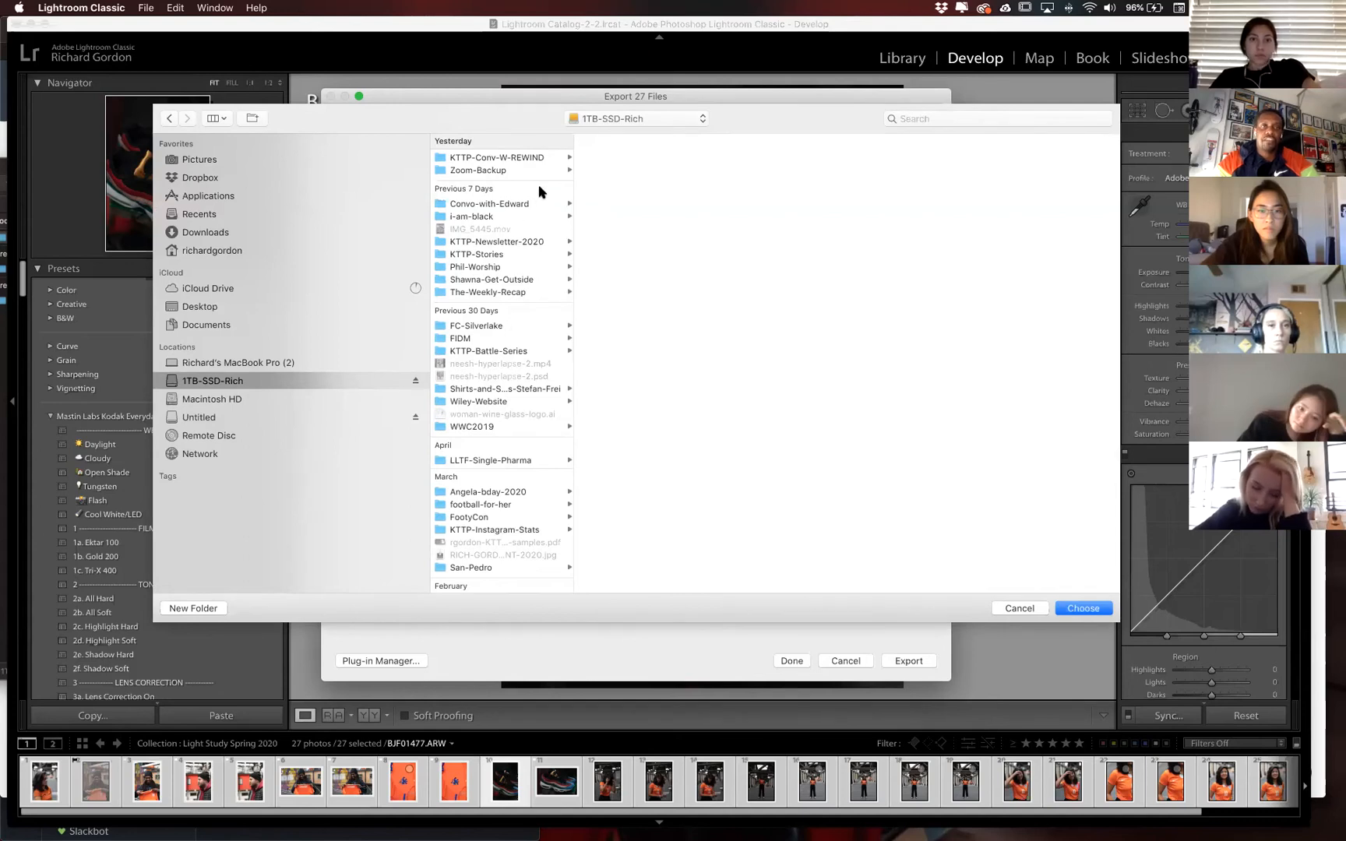
pyautogui.click(490, 339)
pyautogui.click(649, 219)
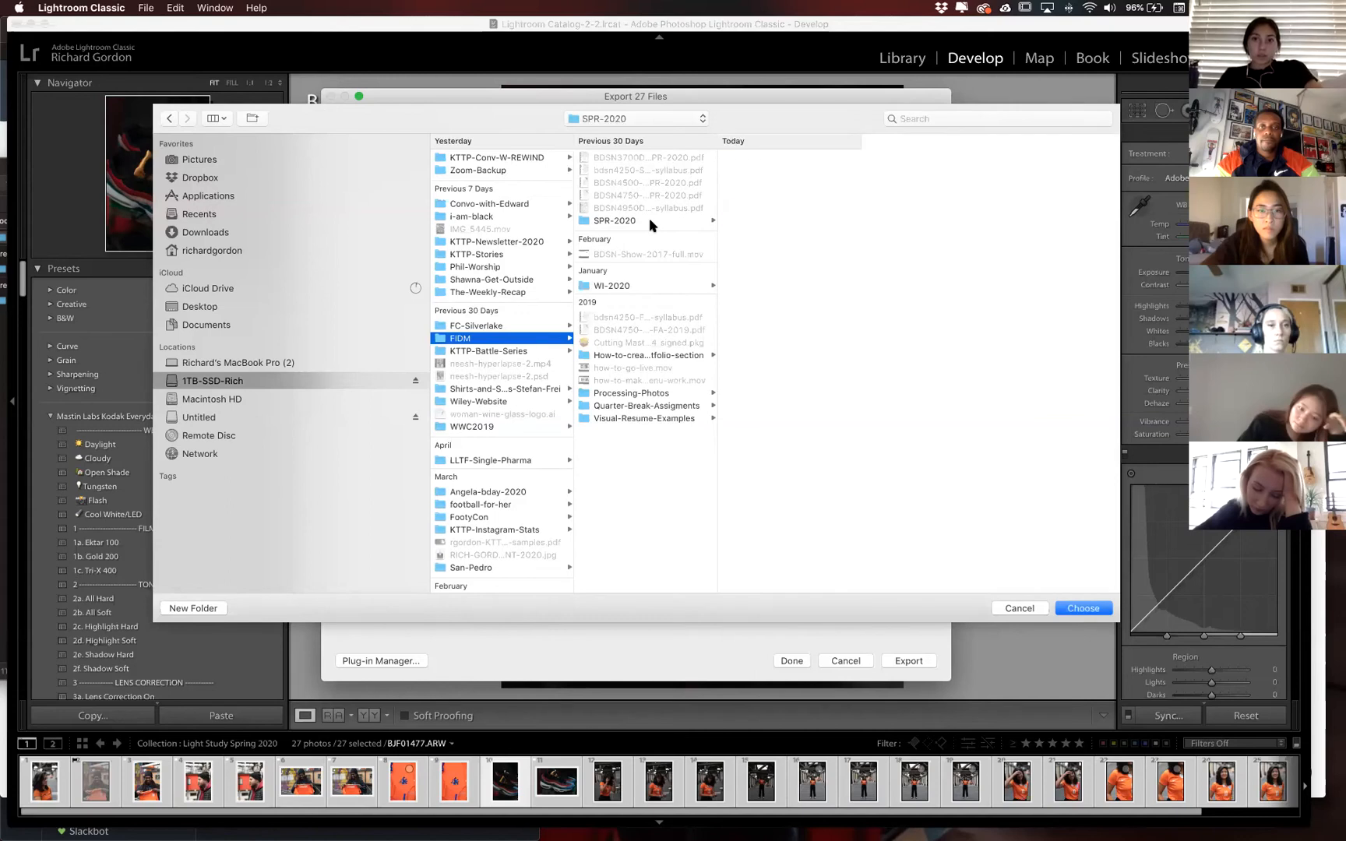
pyautogui.click(795, 158)
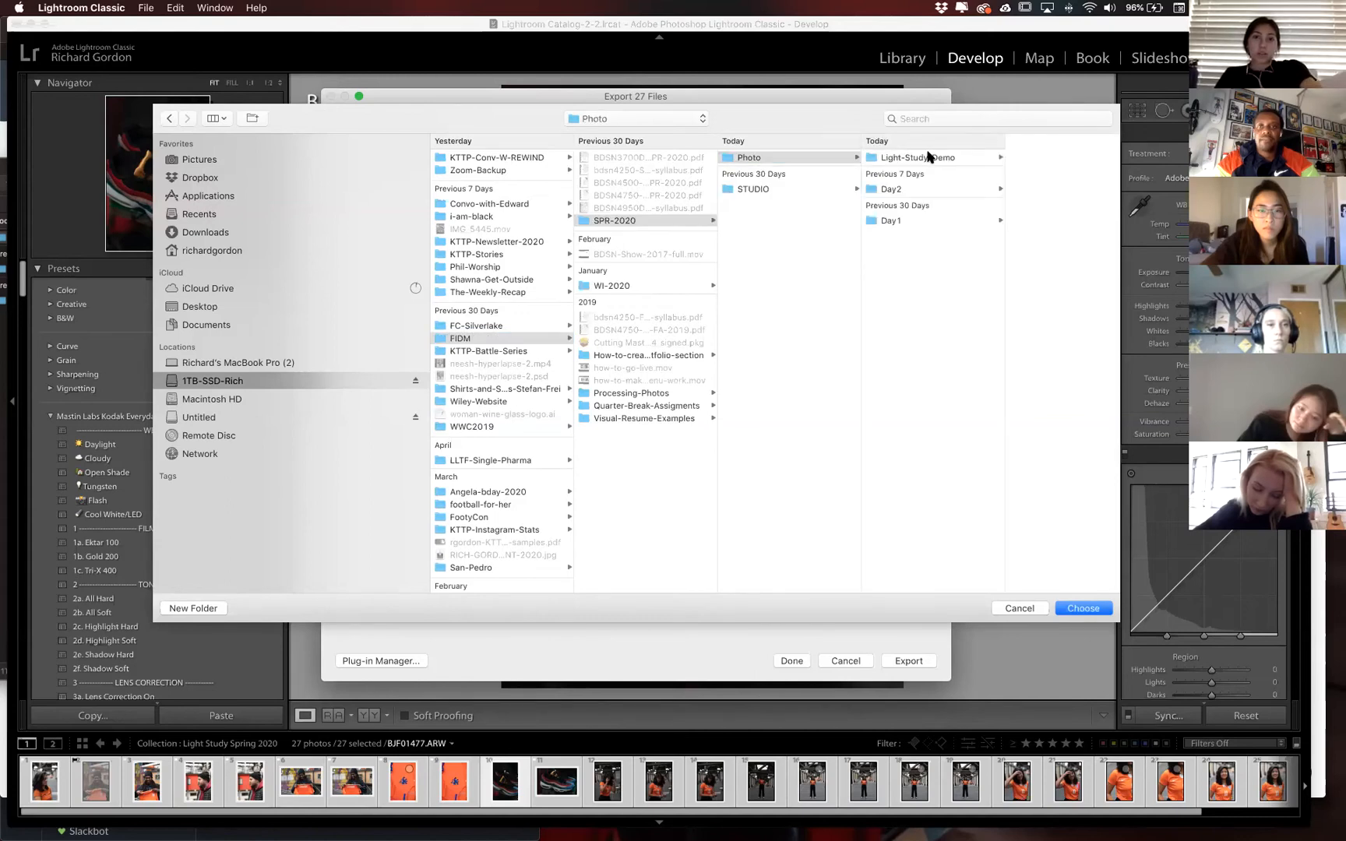
pyautogui.click(928, 157)
pyautogui.click(1059, 157)
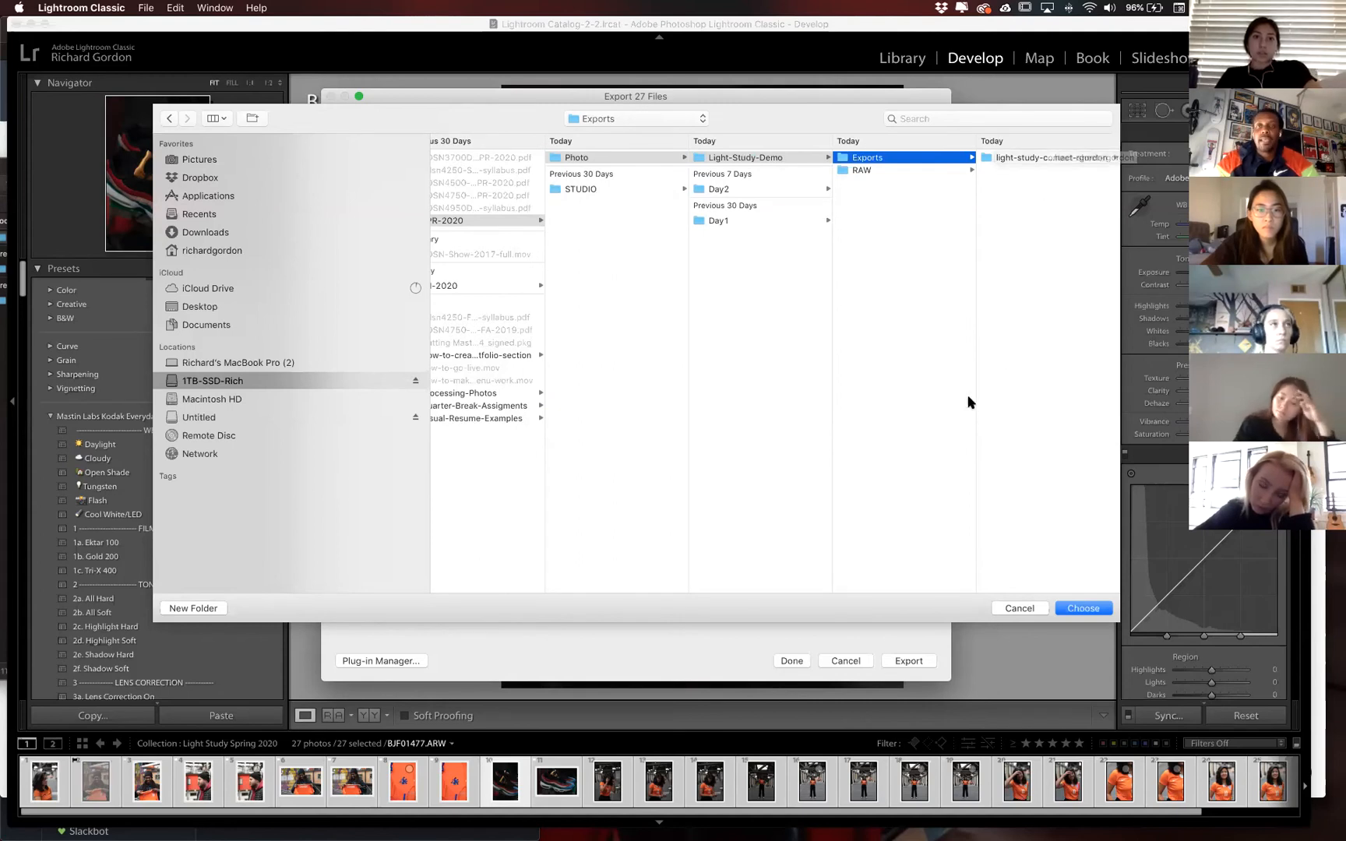
# Create a folder named digital inside Exports and choose it as the export folder.
pyautogui.click(192, 609)
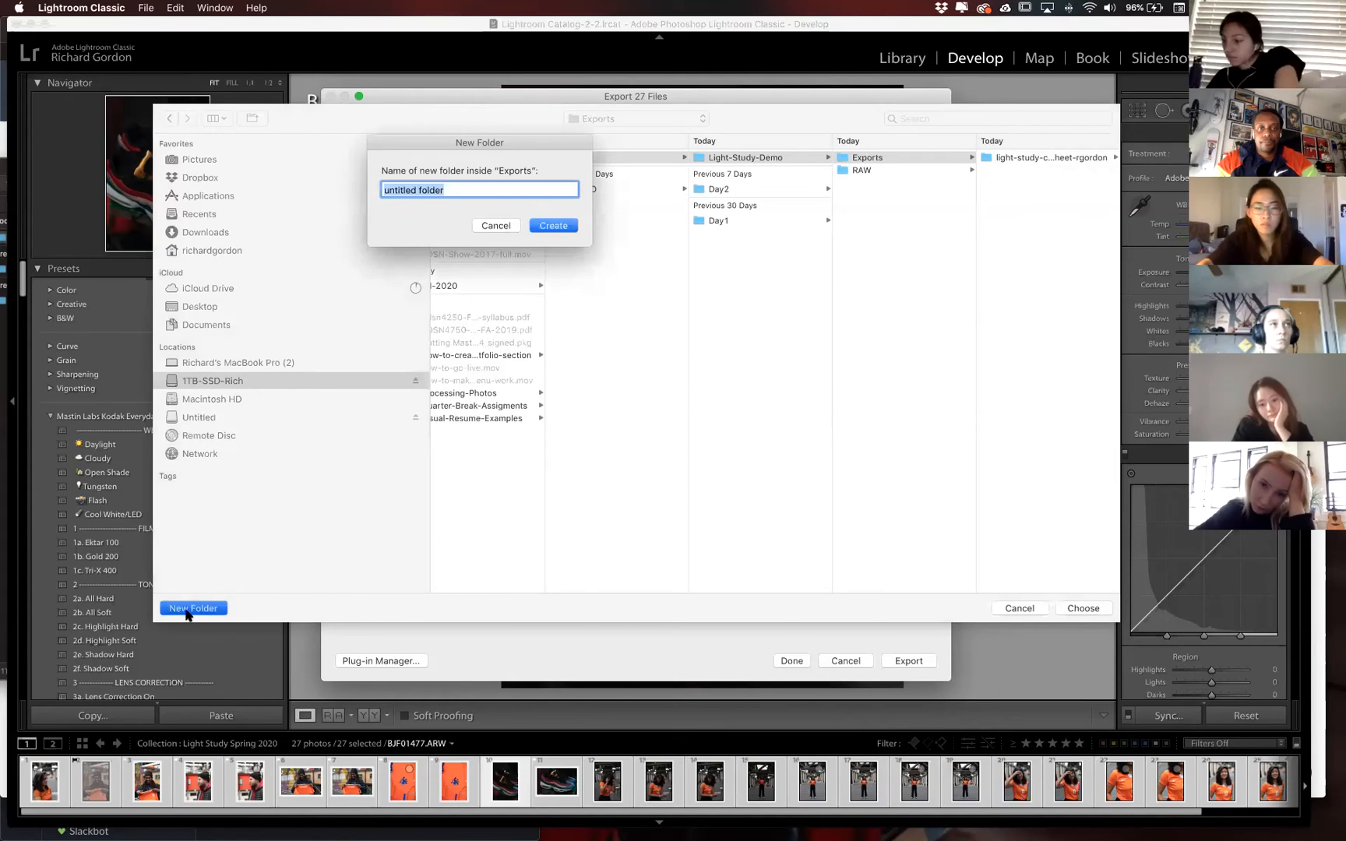
pyautogui.moveTo(545, 148); pyautogui.dragTo(706, 354)
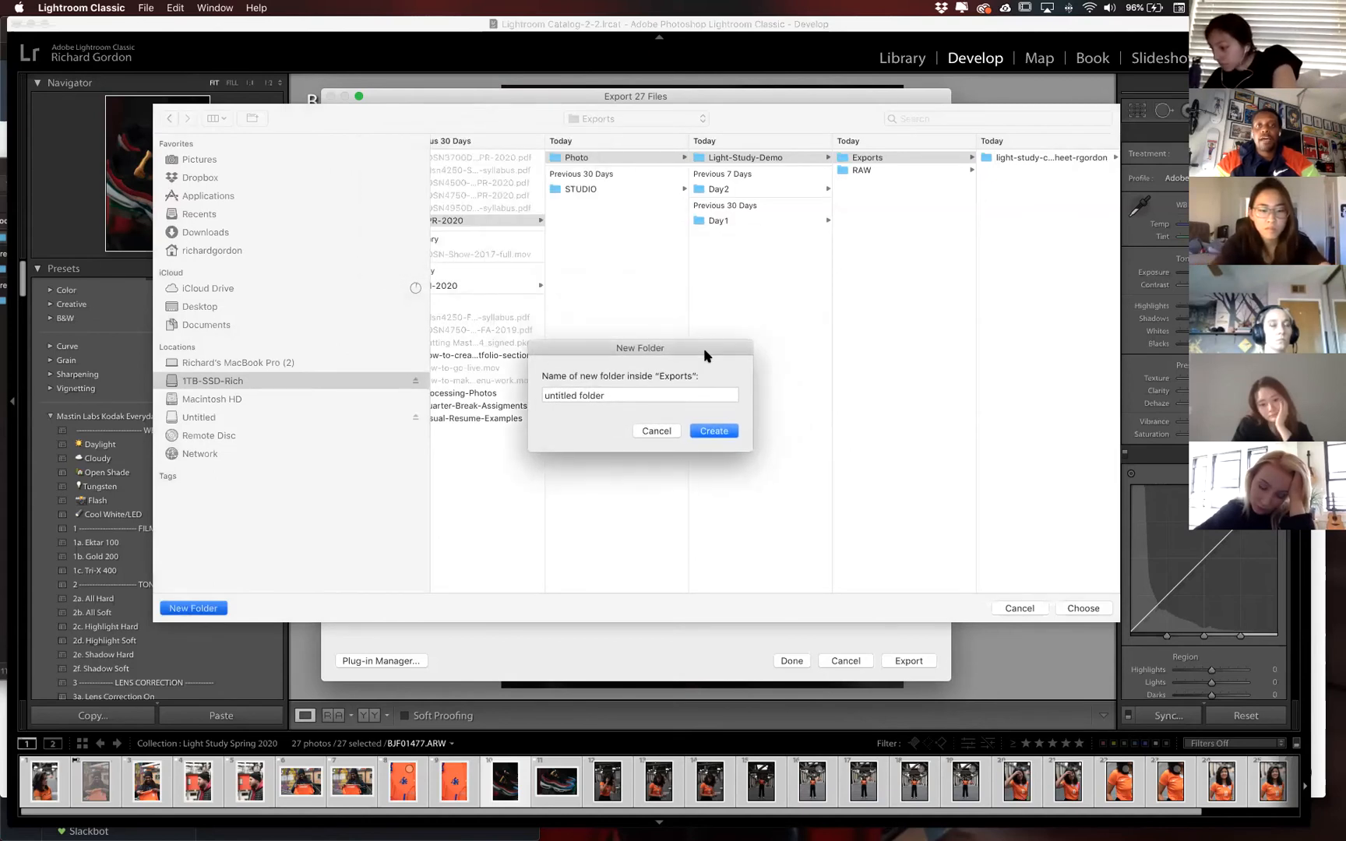
pyautogui.click(621, 396)
pyautogui.doubleClick(621, 395)
pyautogui.press('super+a')
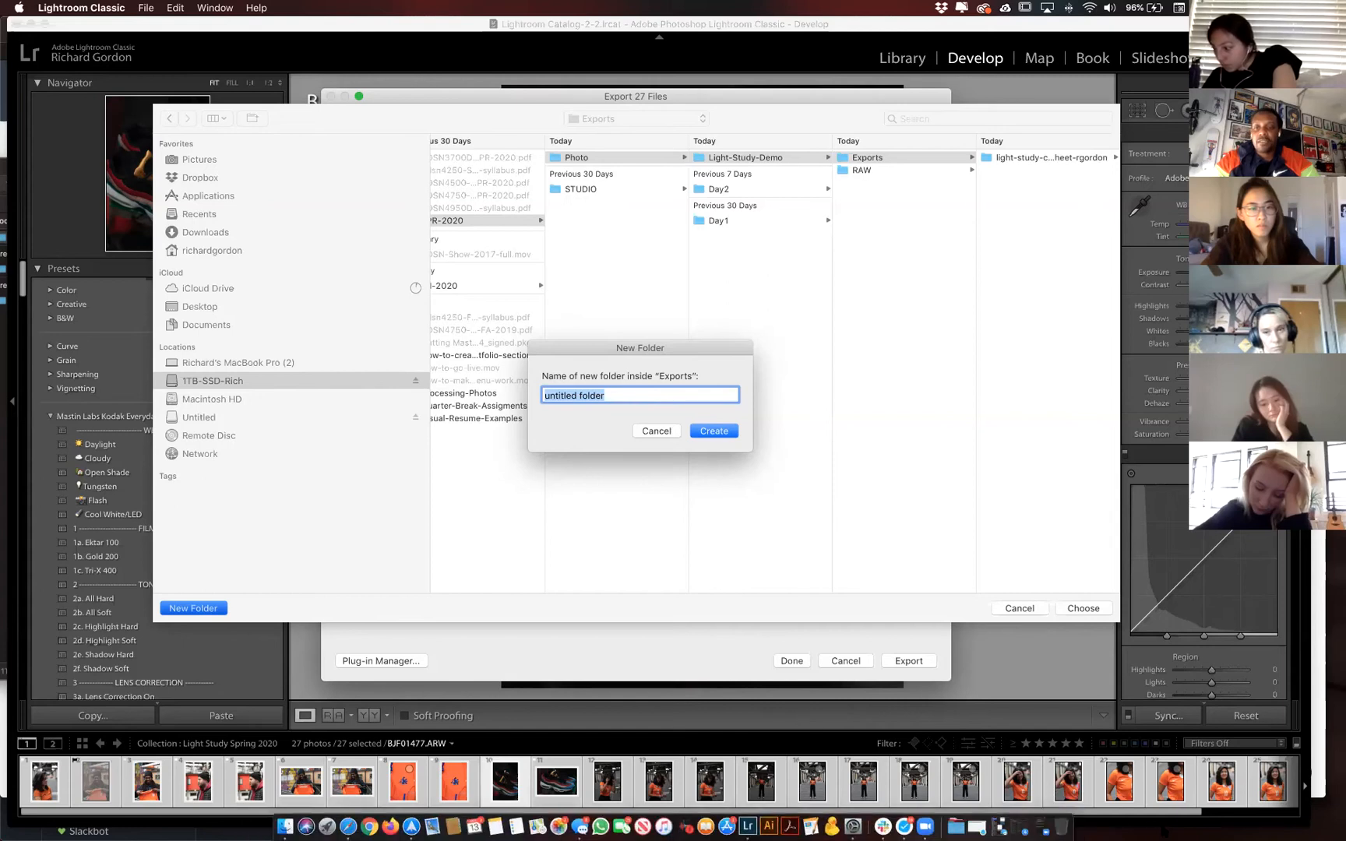
pyautogui.click(1162, 566)
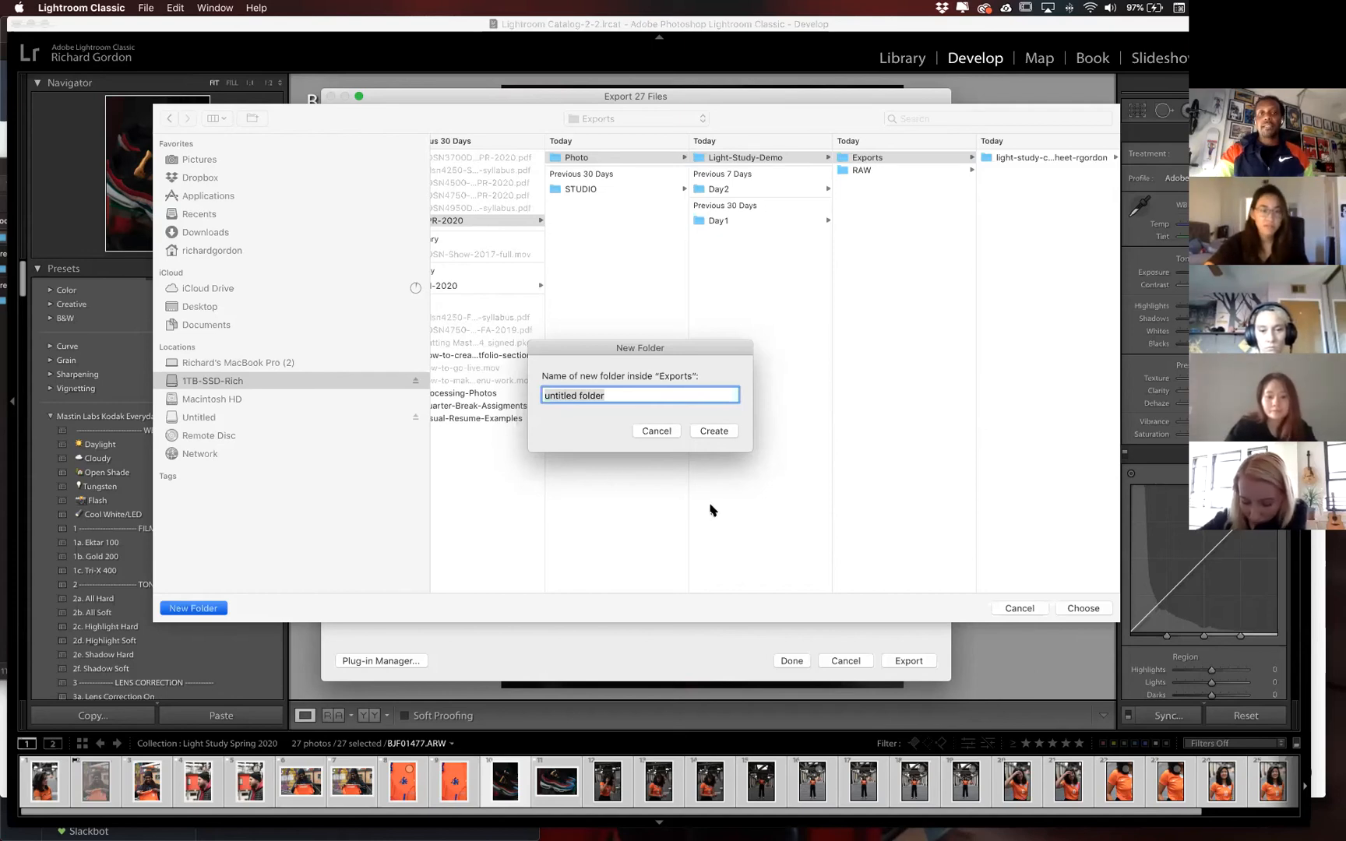
pyautogui.click(669, 394)
pyautogui.press('super+a')
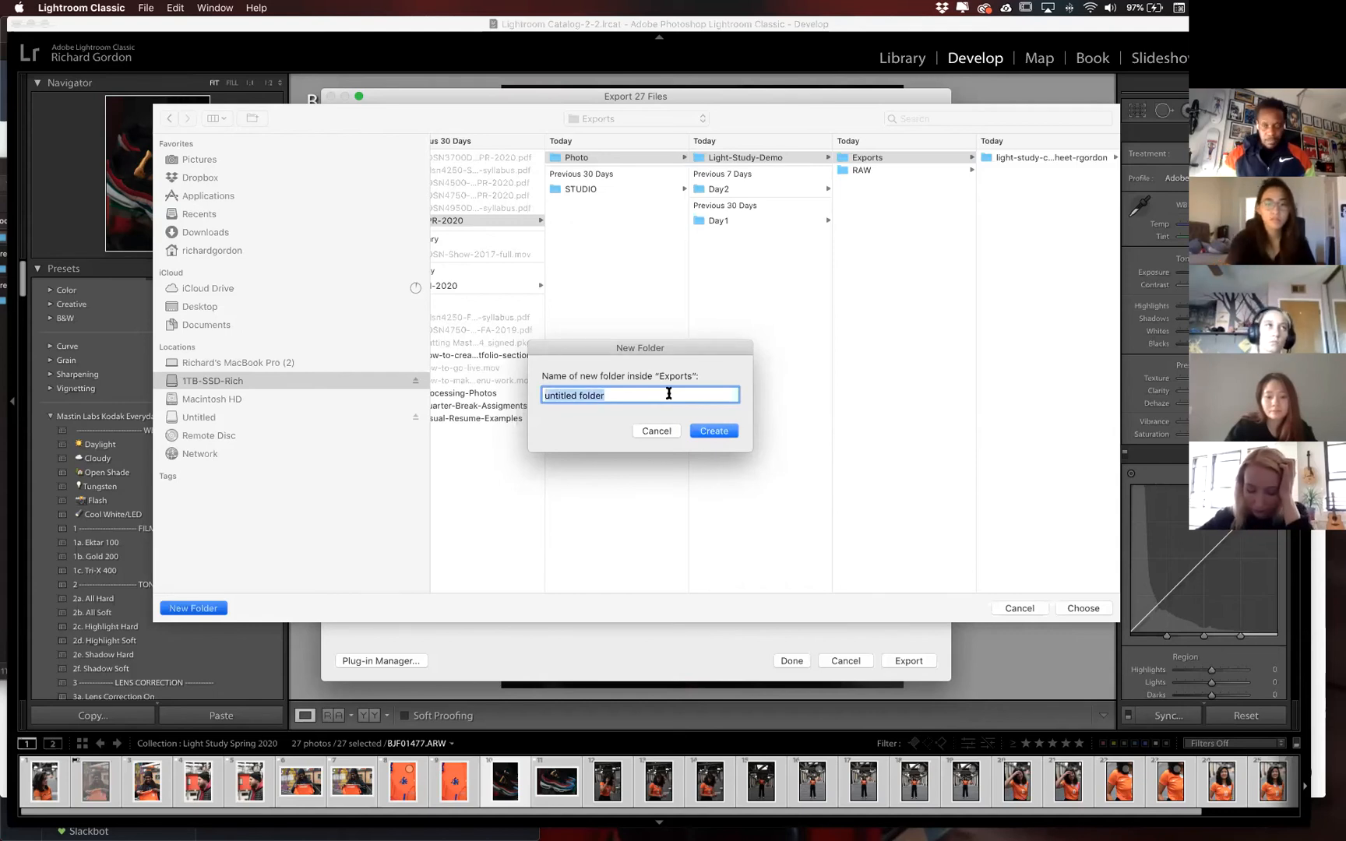
pyautogui.write('e')
pyautogui.press('BackSpace')
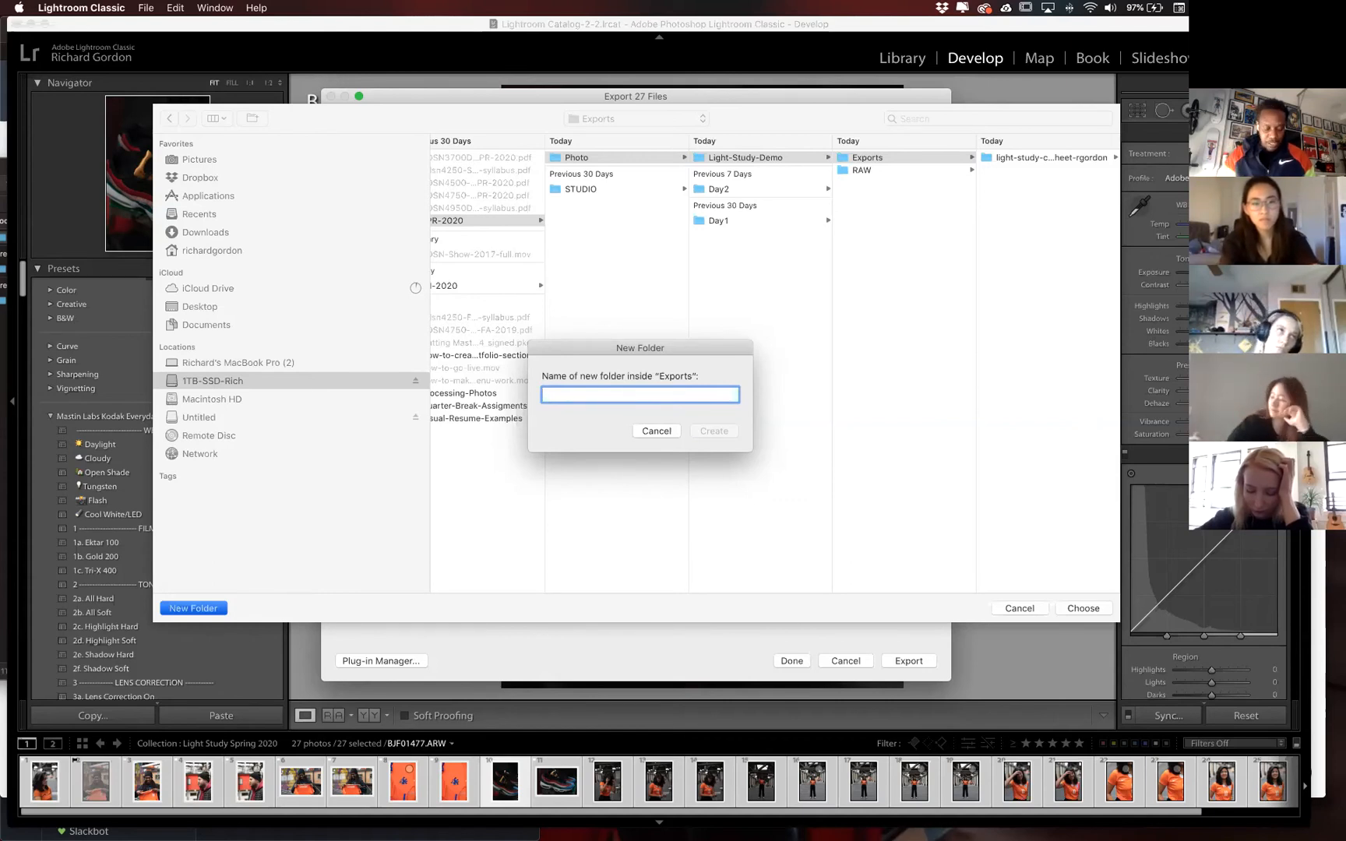
pyautogui.write('digital')
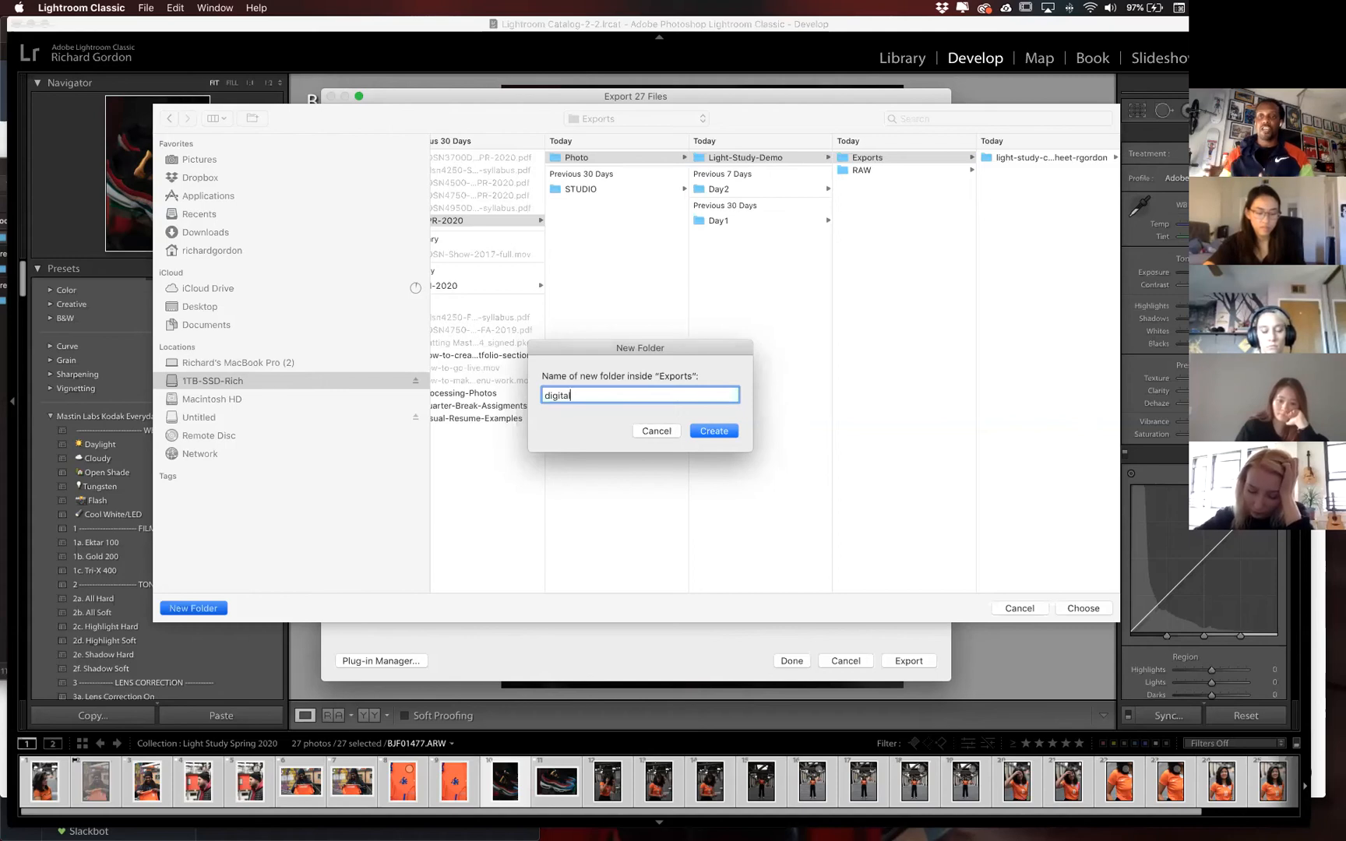
pyautogui.press('Return')
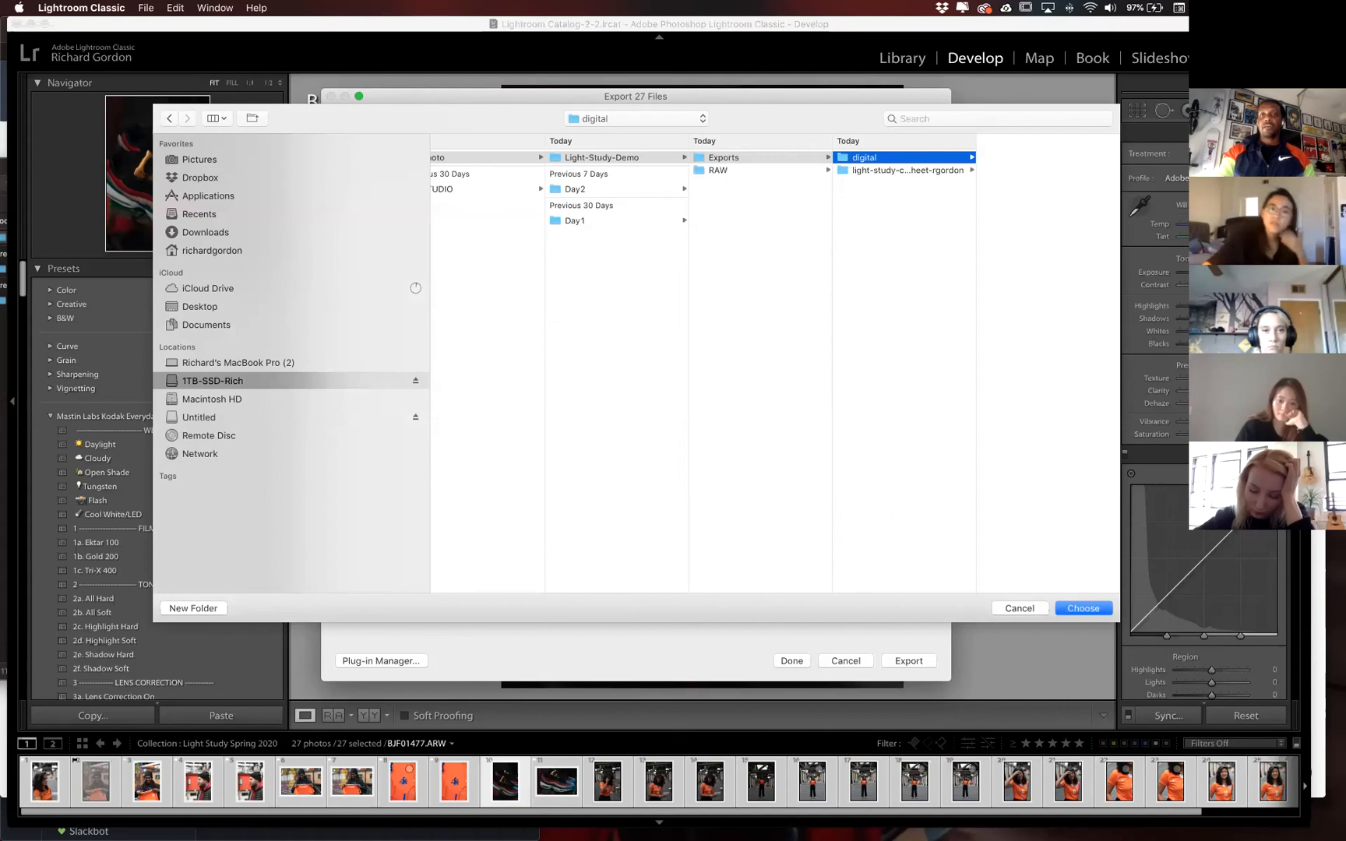
pyautogui.moveTo(885, 103); pyautogui.dragTo(766, 96)
pyautogui.click(964, 602)
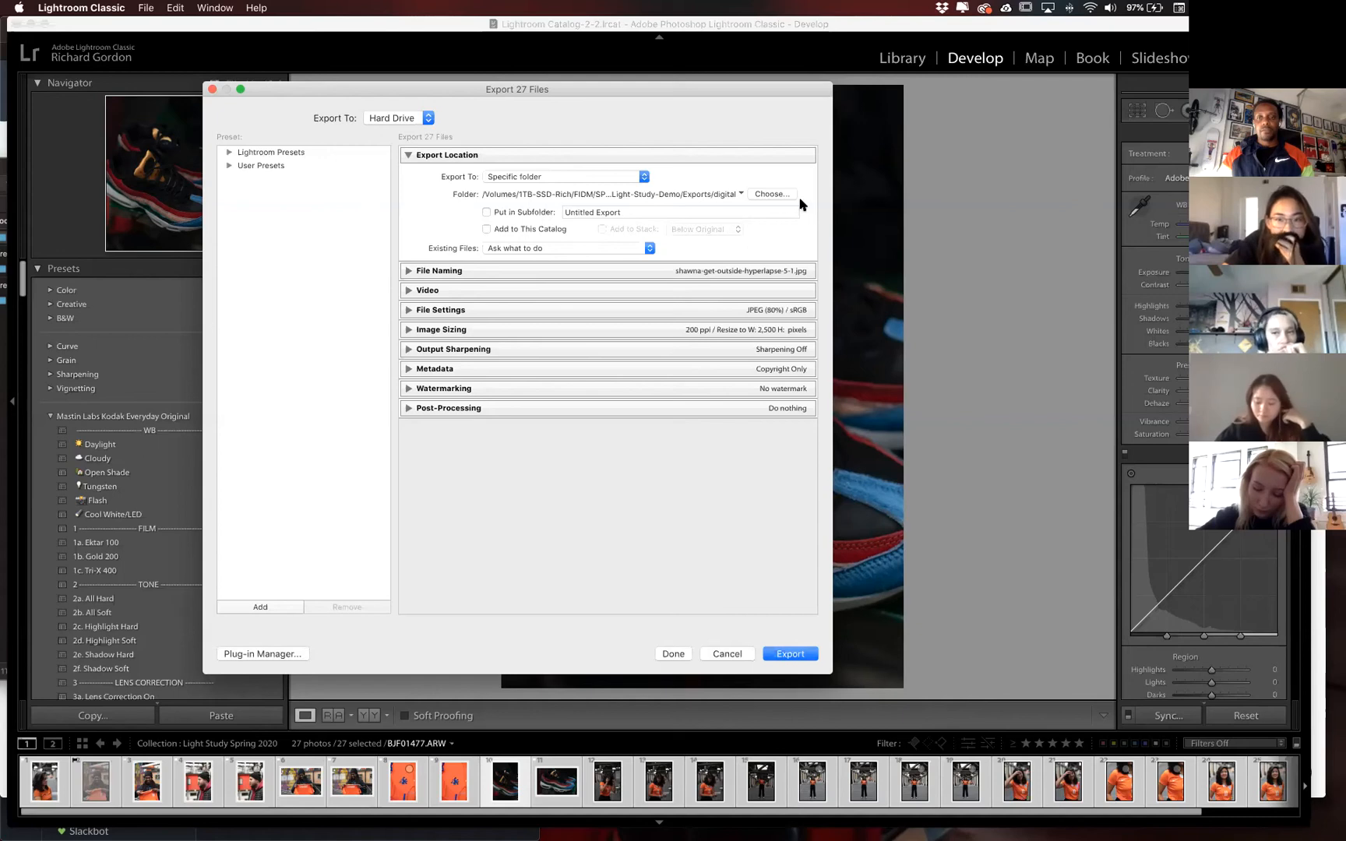
# Expand the File Naming settings, review the naming templates and keep Rename To on with Custom Name - Sequence.
pyautogui.click(408, 271)
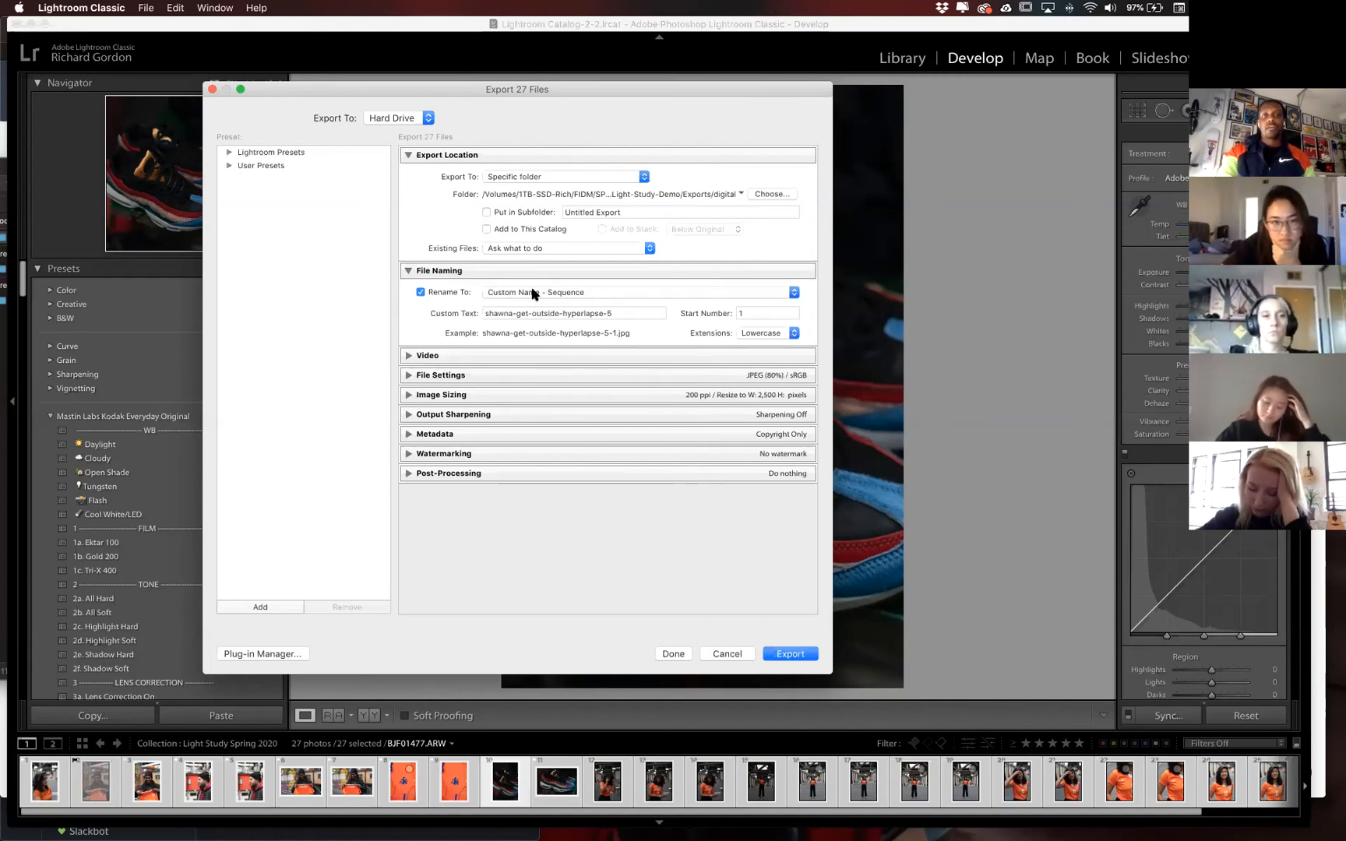
pyautogui.click(420, 292)
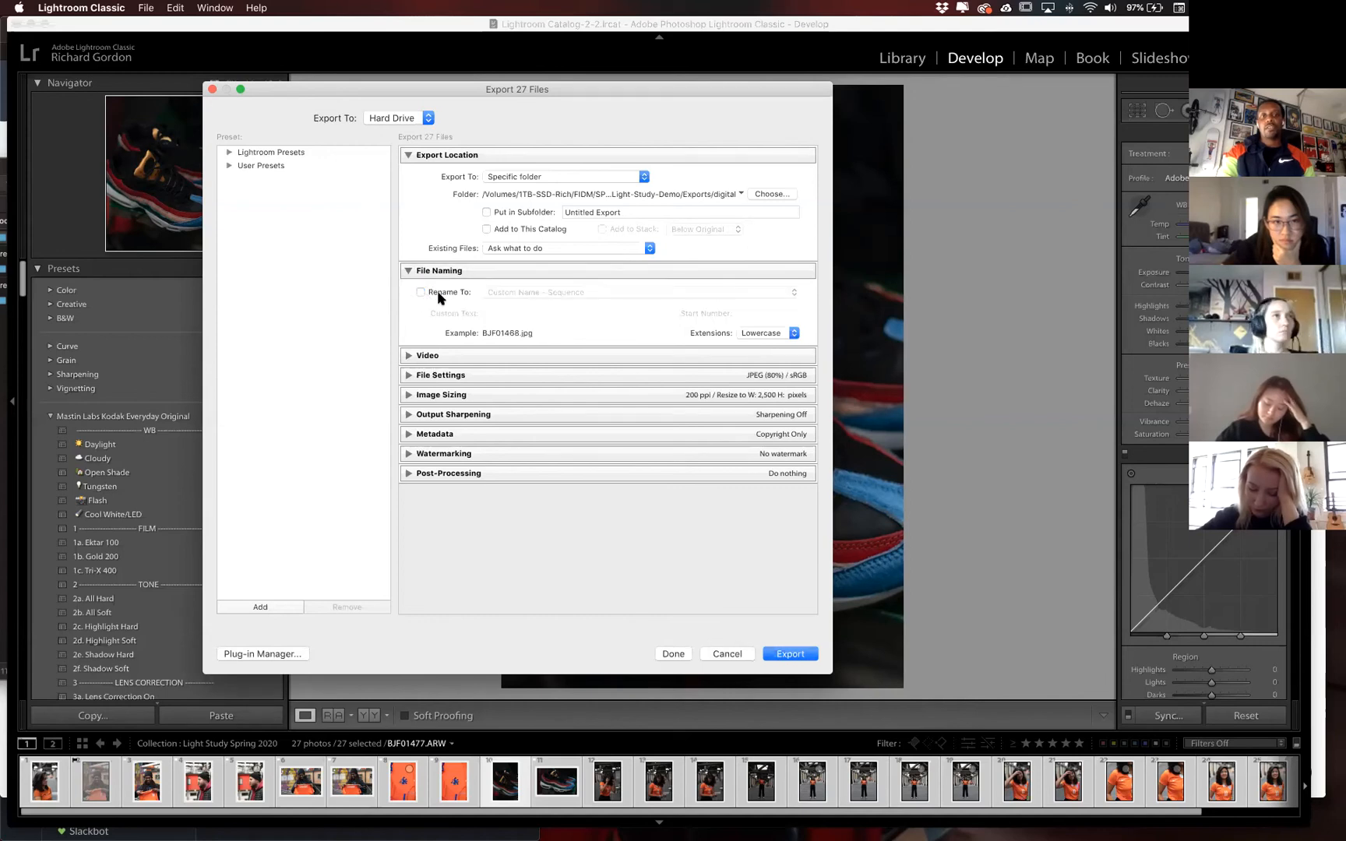
pyautogui.click(422, 292)
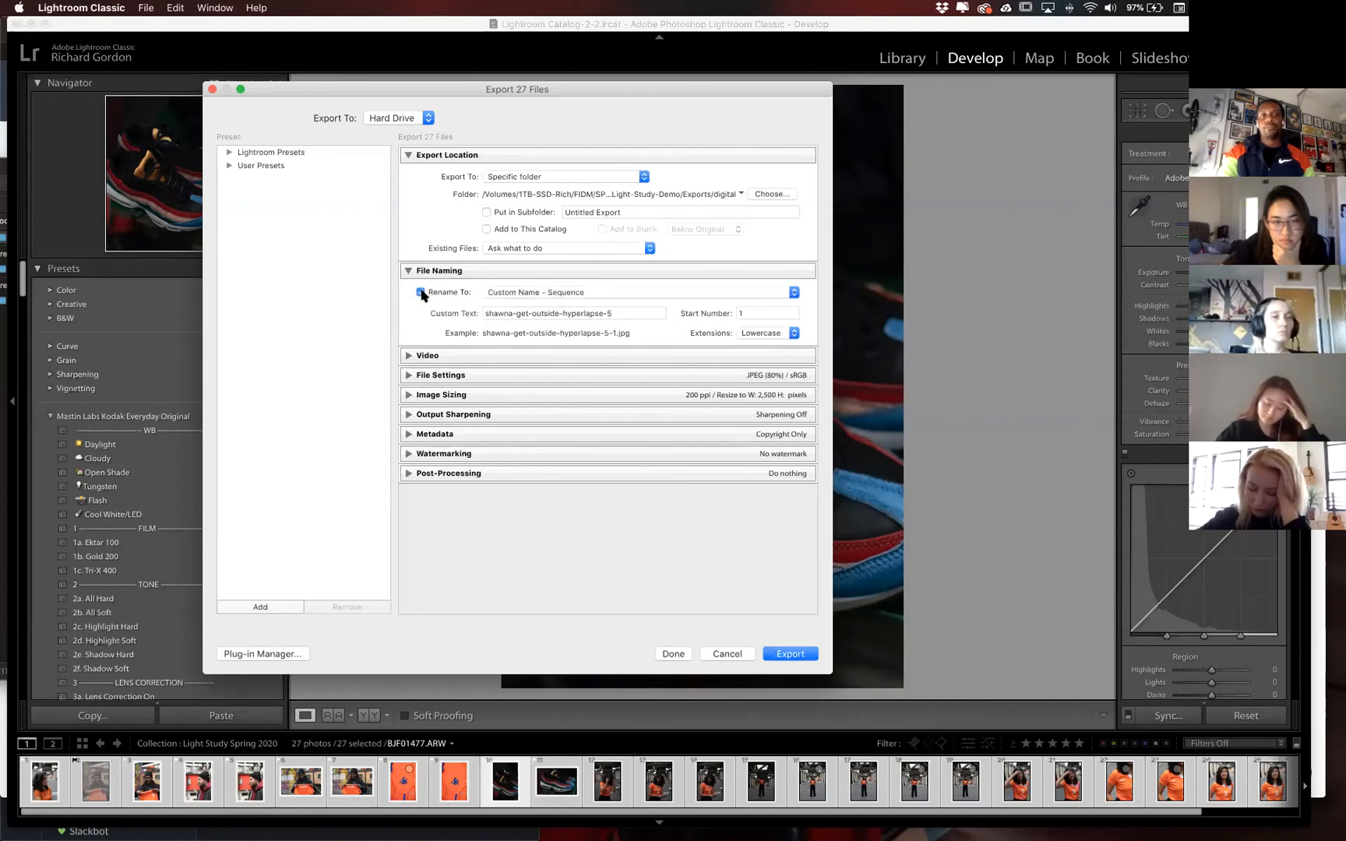
pyautogui.click(528, 295)
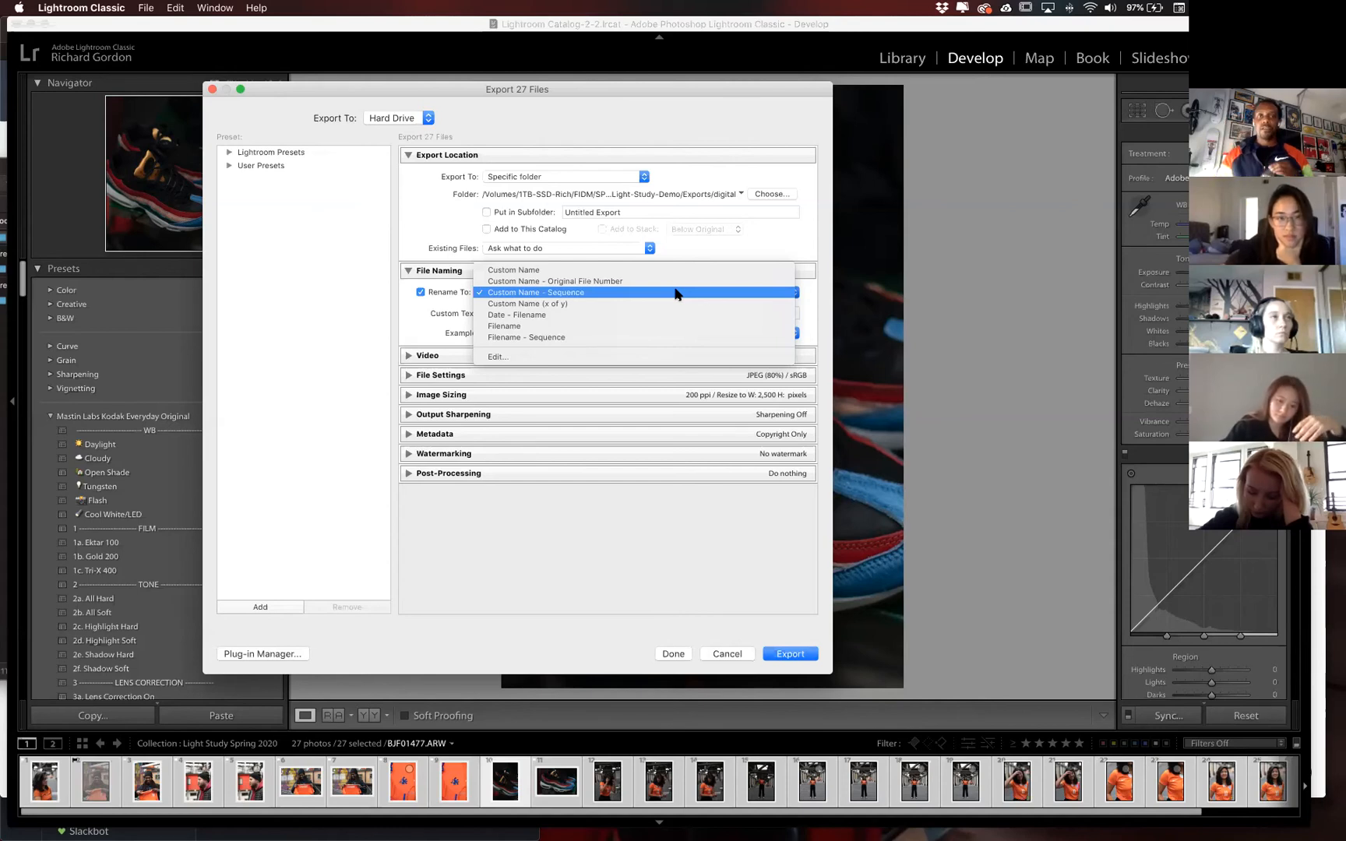
pyautogui.click(425, 318)
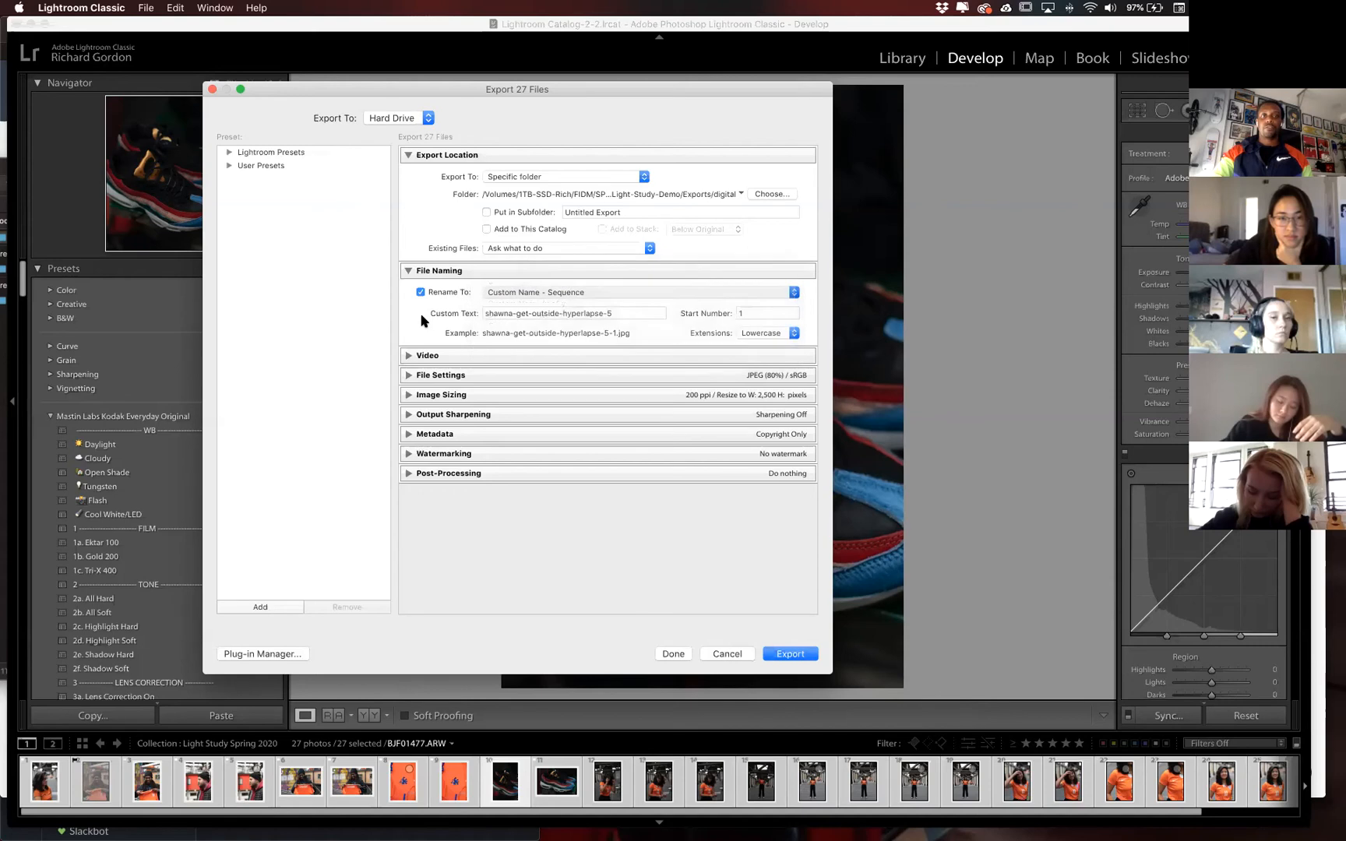
# Check the File Naming settings again, leaving Rename To on with the Custom Name - Sequence template.
pyautogui.click(409, 271)
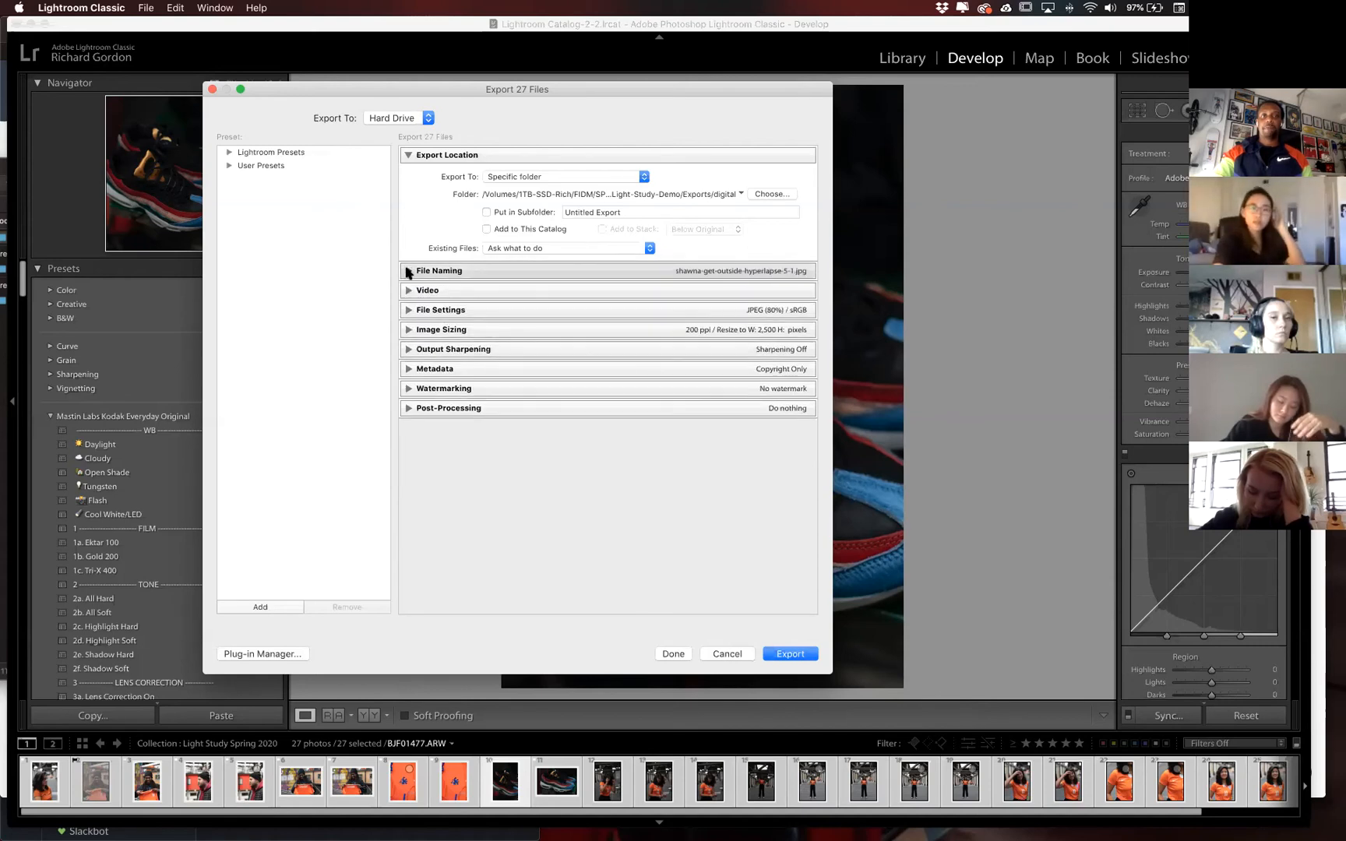
pyautogui.click(409, 270)
pyautogui.click(421, 293)
pyautogui.click(421, 293)
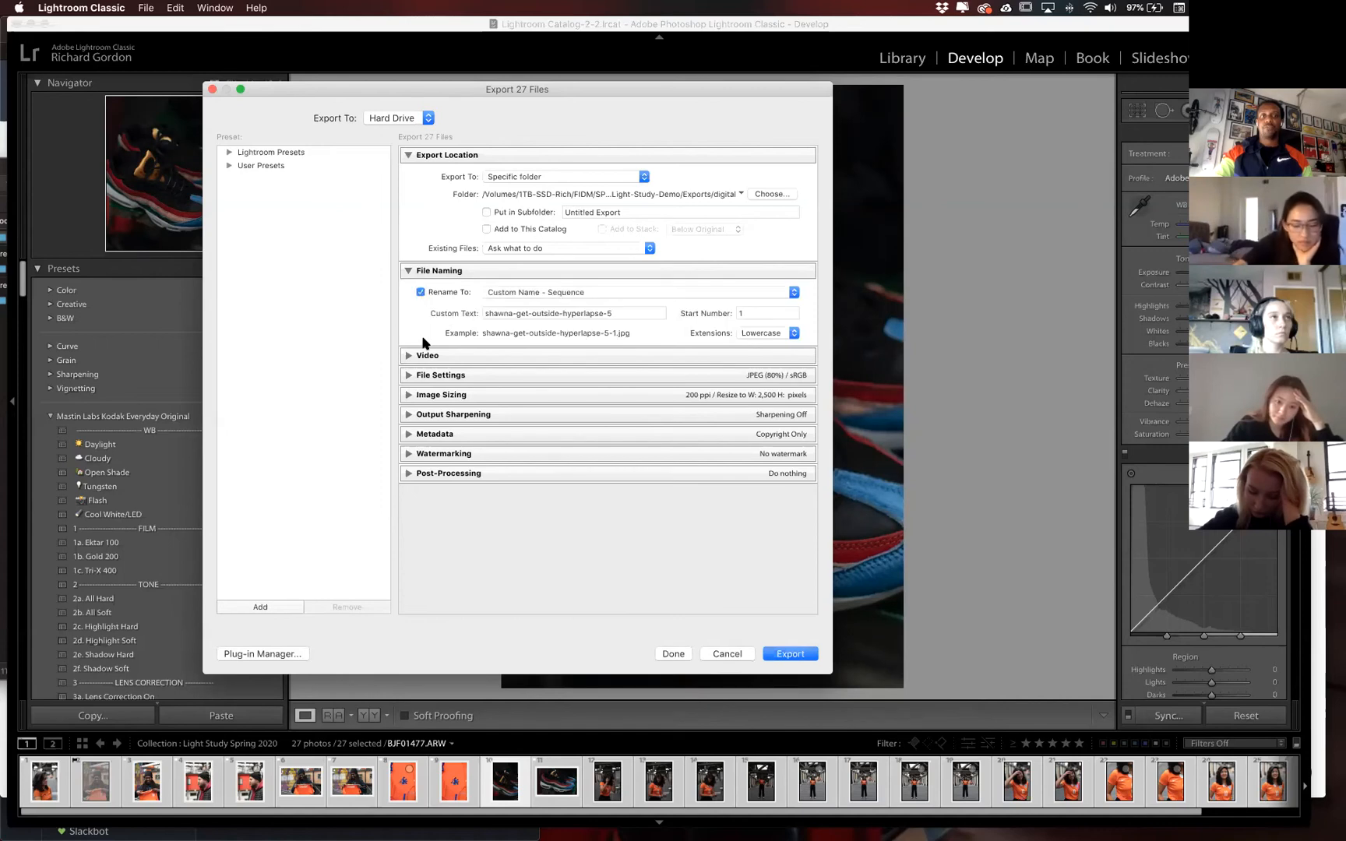
pyautogui.click(607, 293)
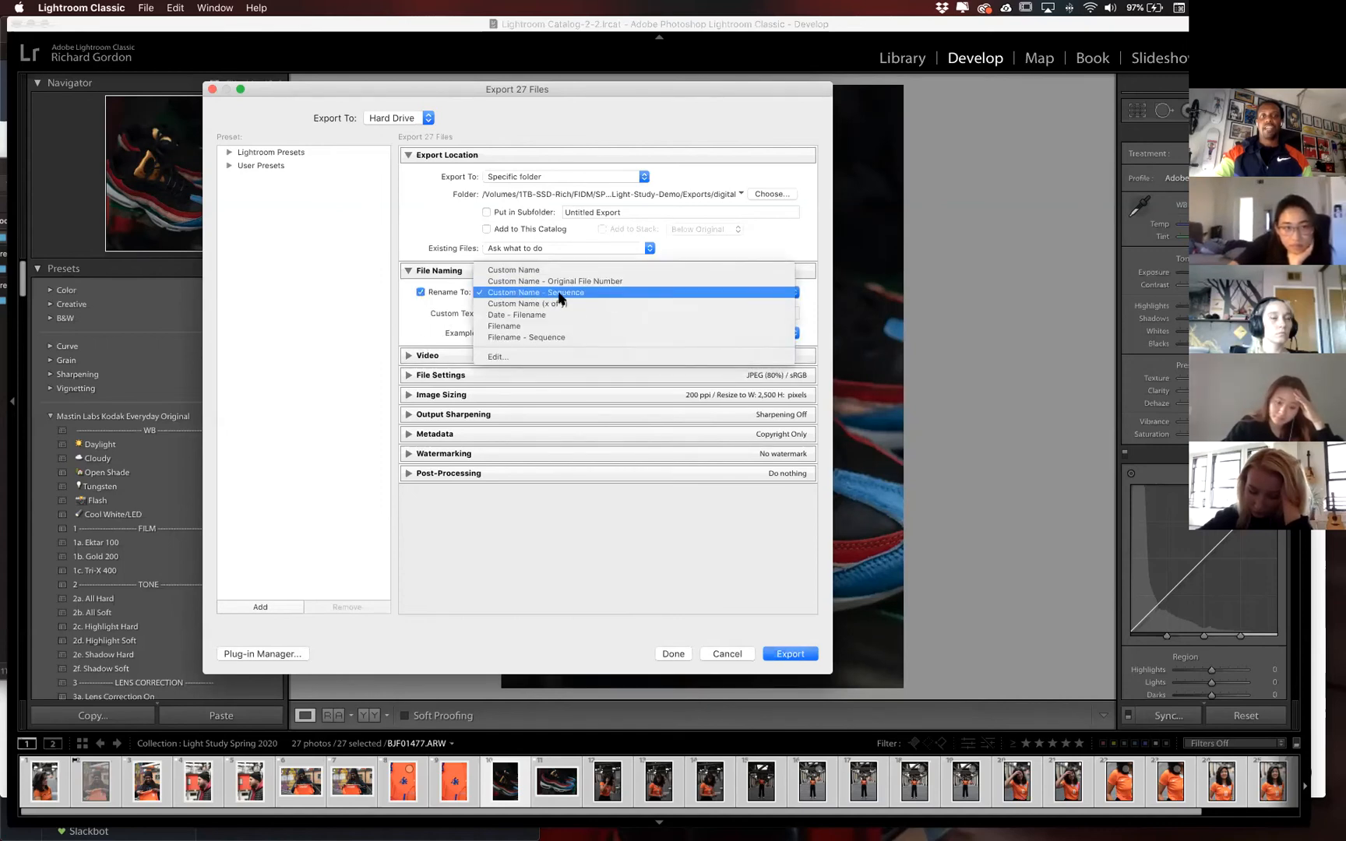
pyautogui.click(617, 291)
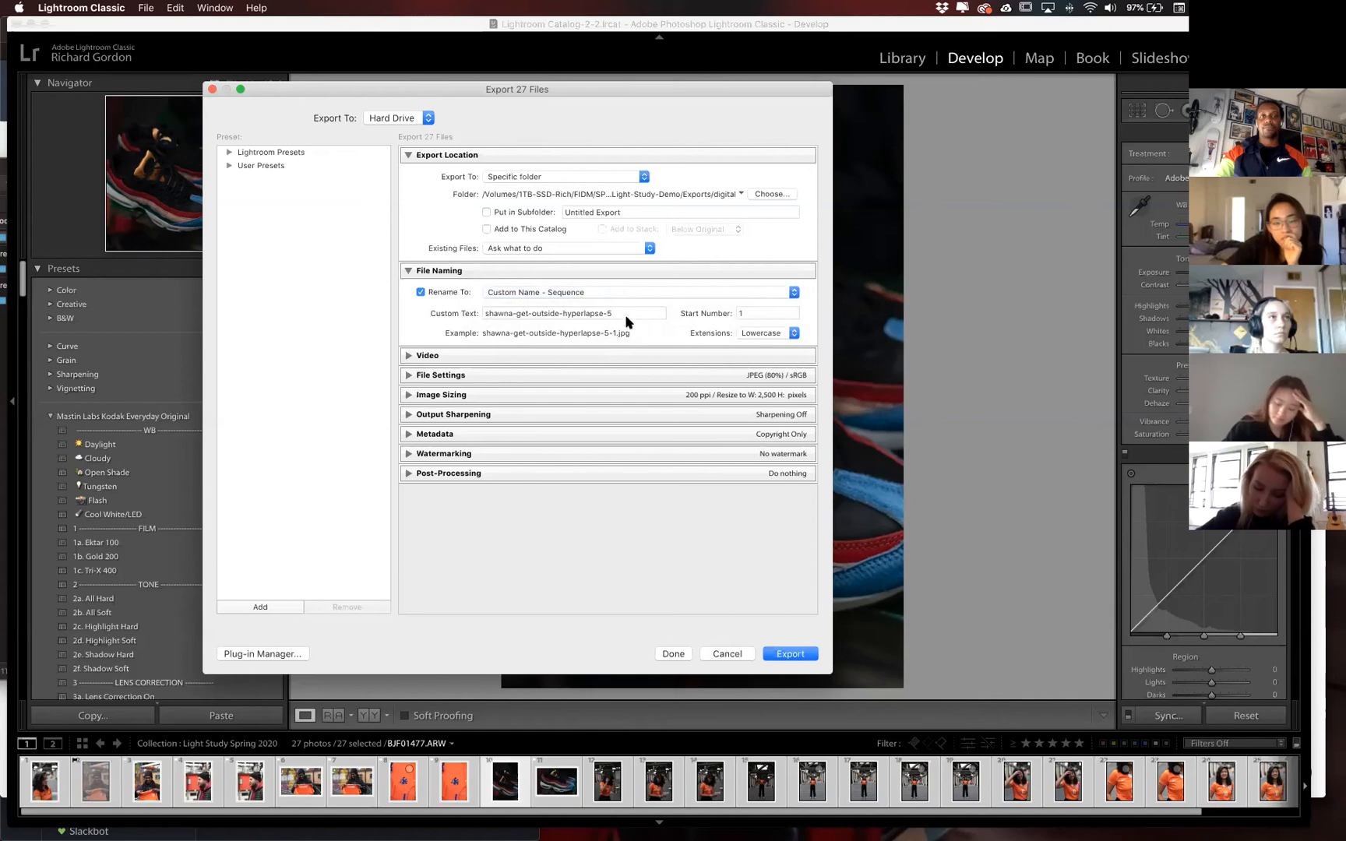
# Replace the custom file name text with light-study, the photographer's name and for-web, all joined by hyphens.
pyautogui.tripleClick(625, 319)
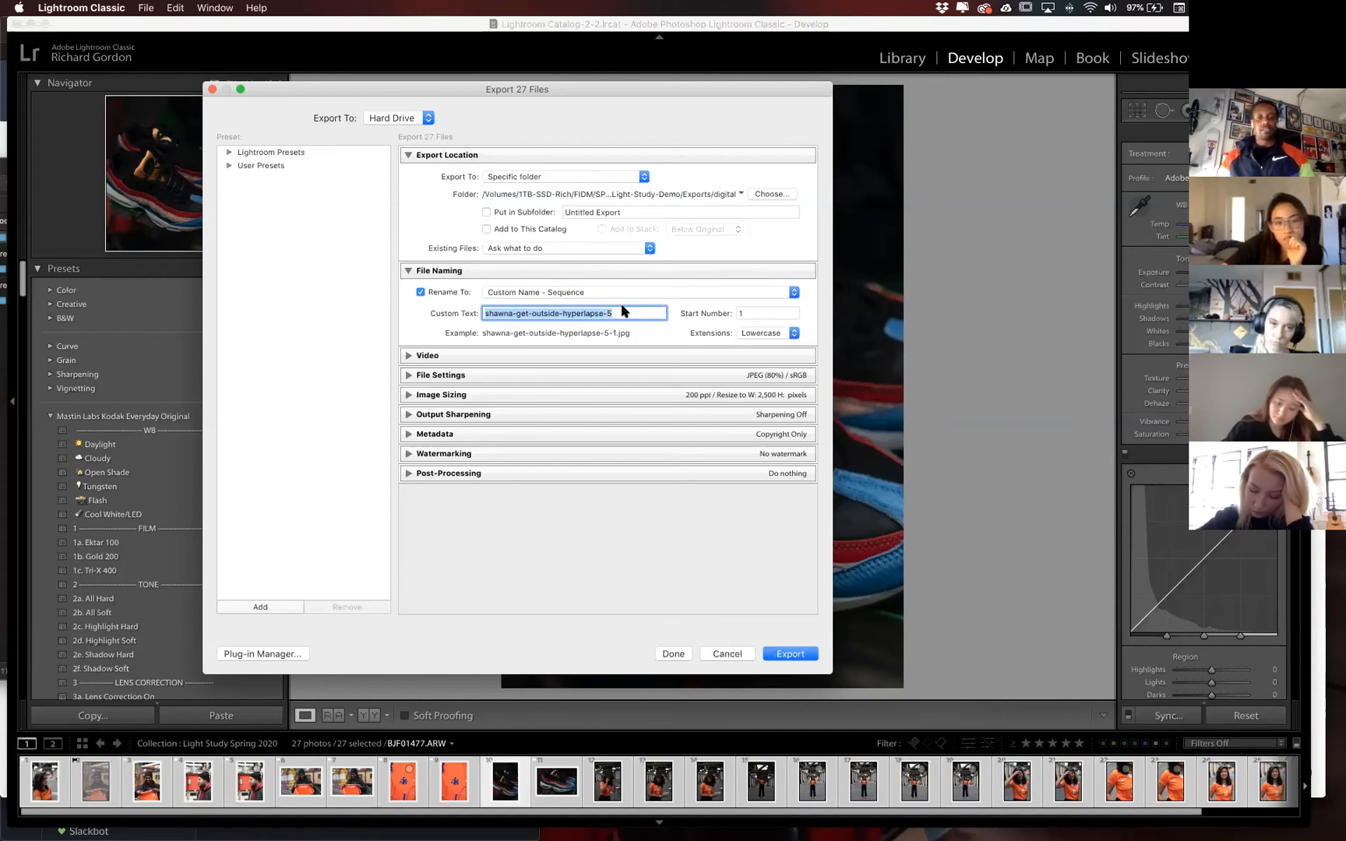
pyautogui.press('BackSpace')
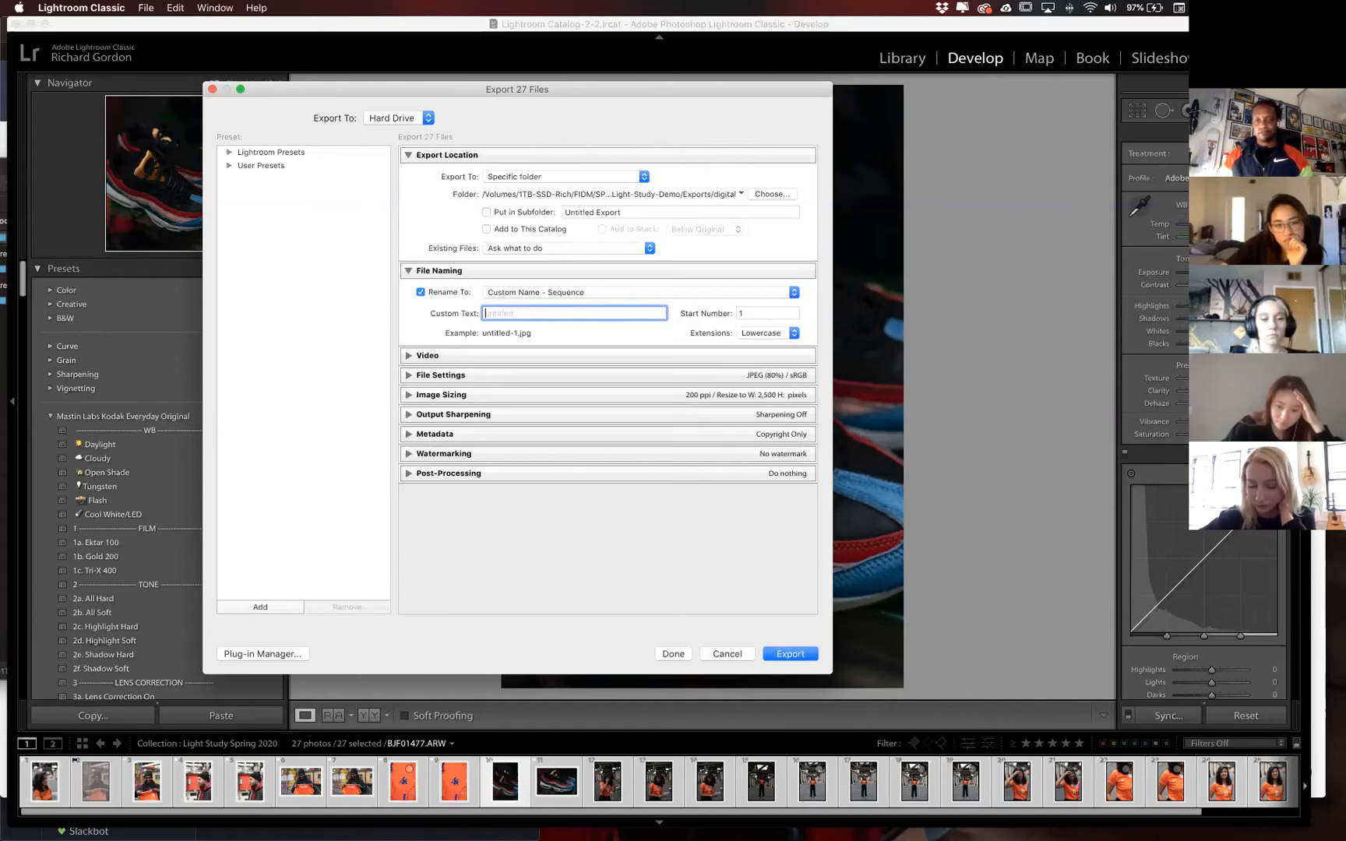
pyautogui.write('li')
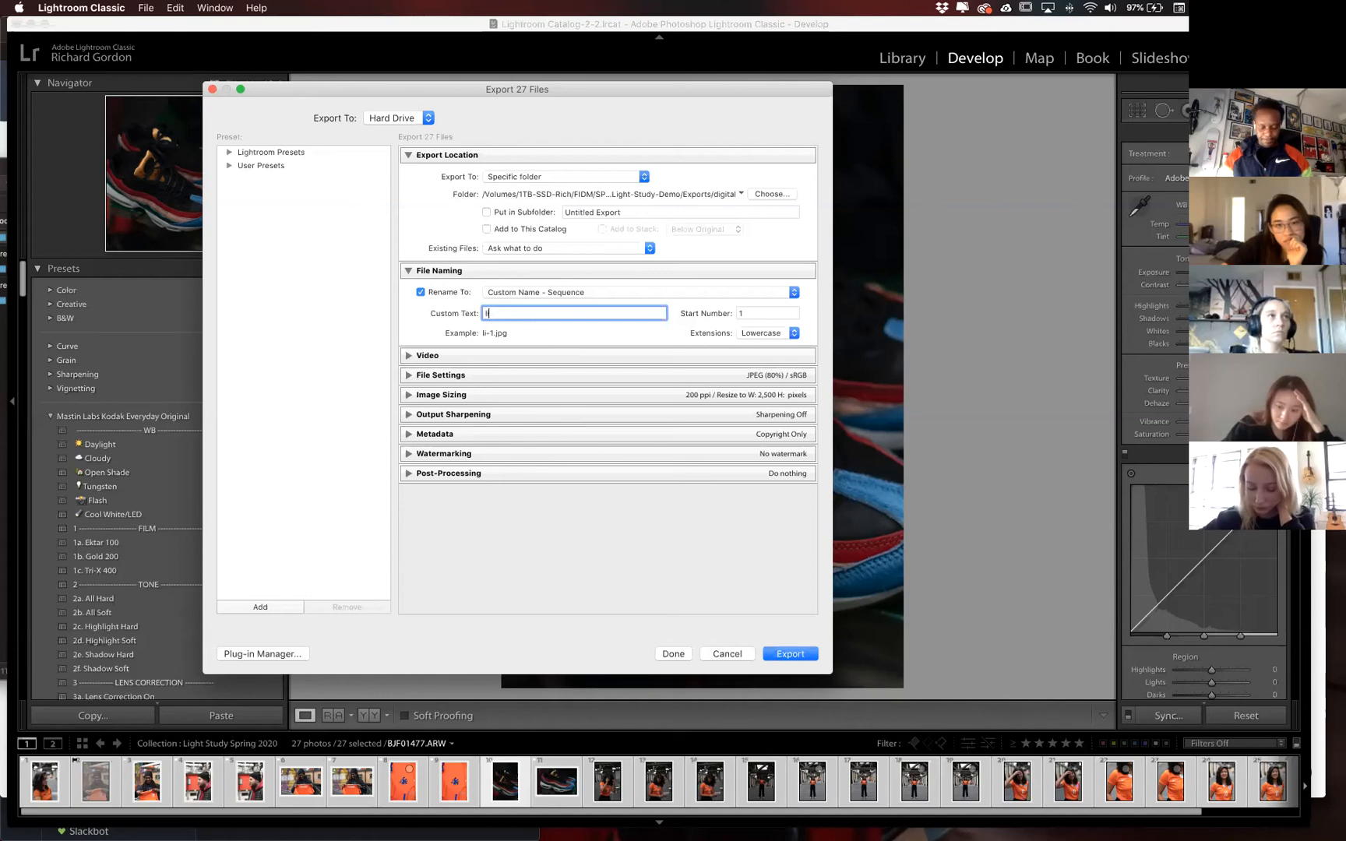
pyautogui.write('ght-stu')
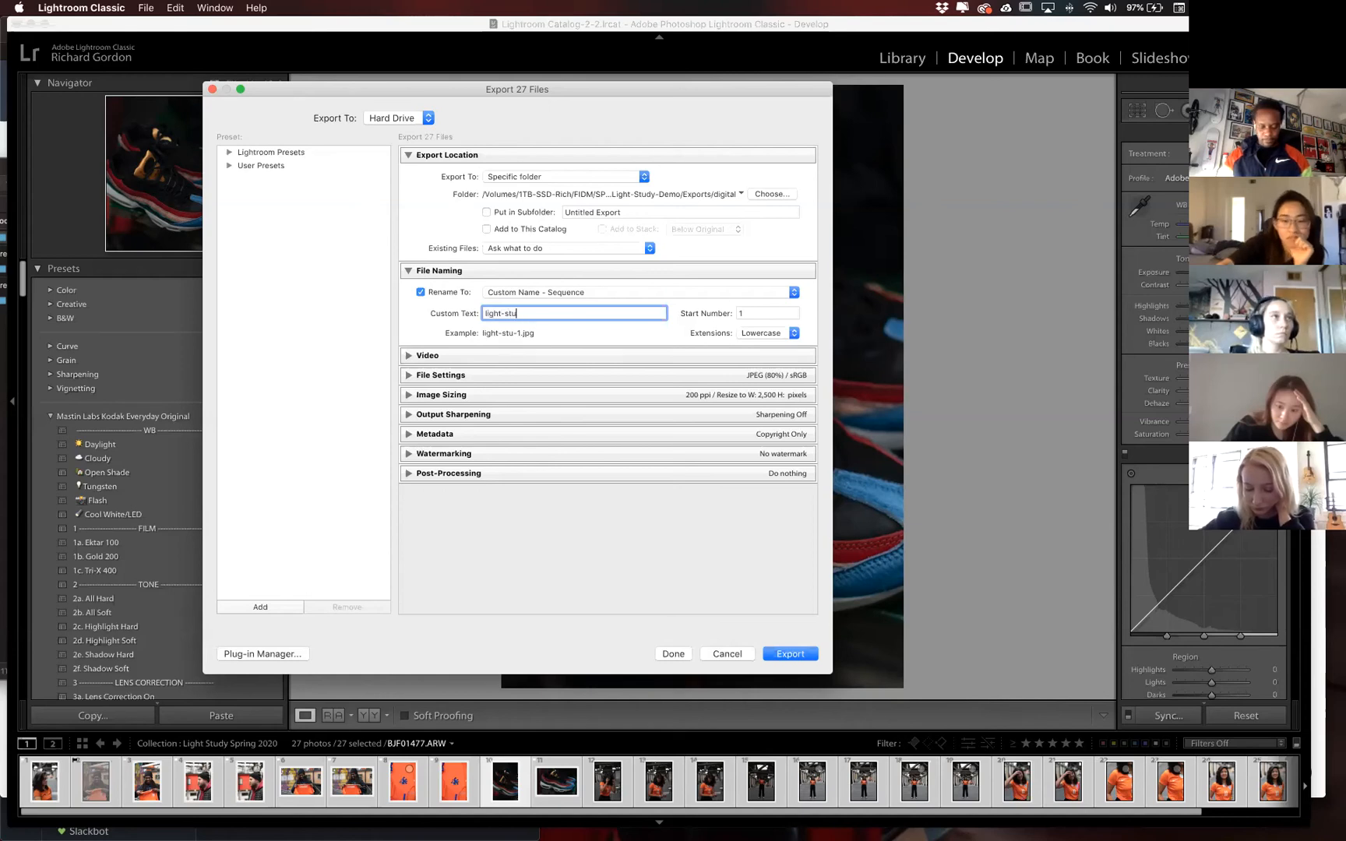
pyautogui.write('dy-')
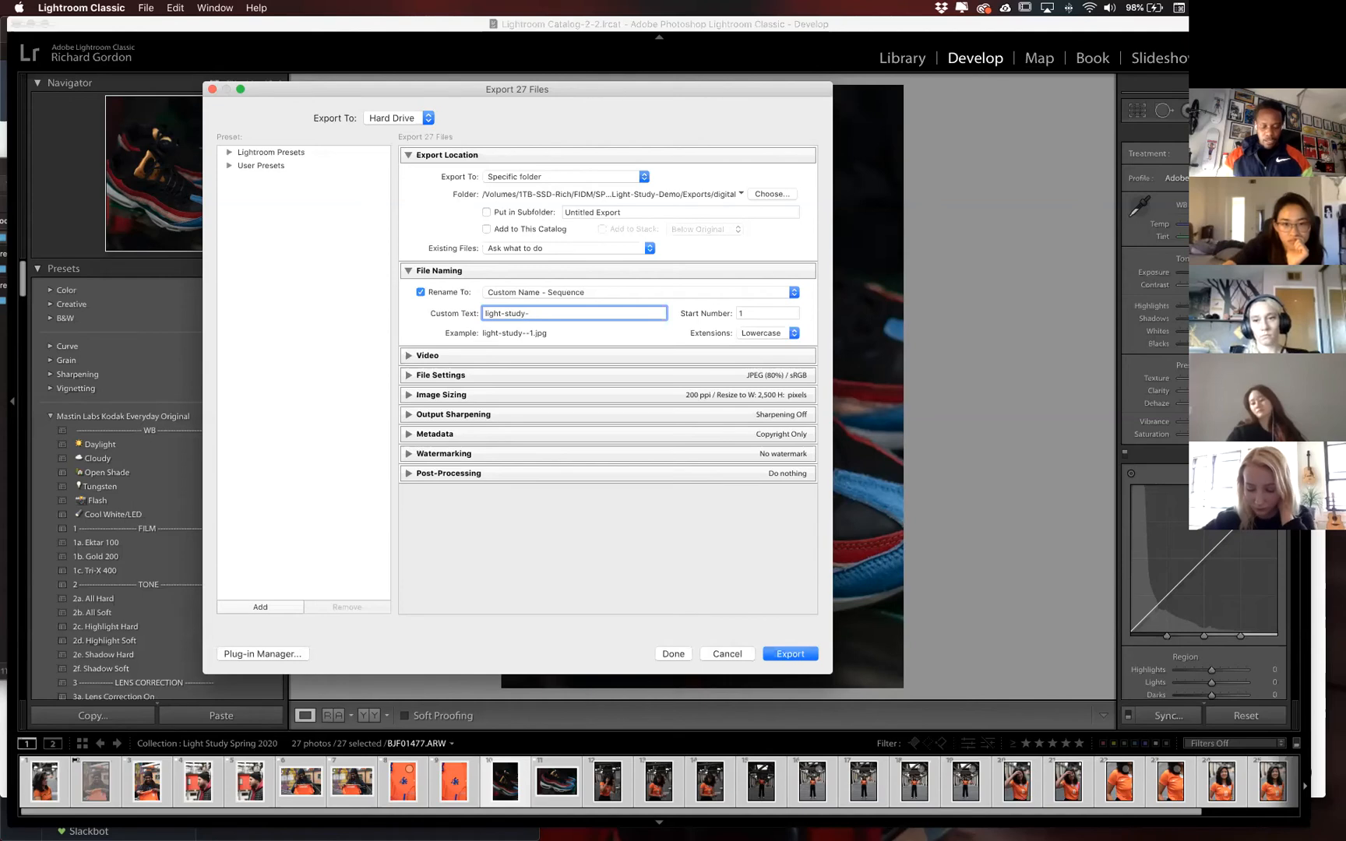
pyautogui.write('rgordon')
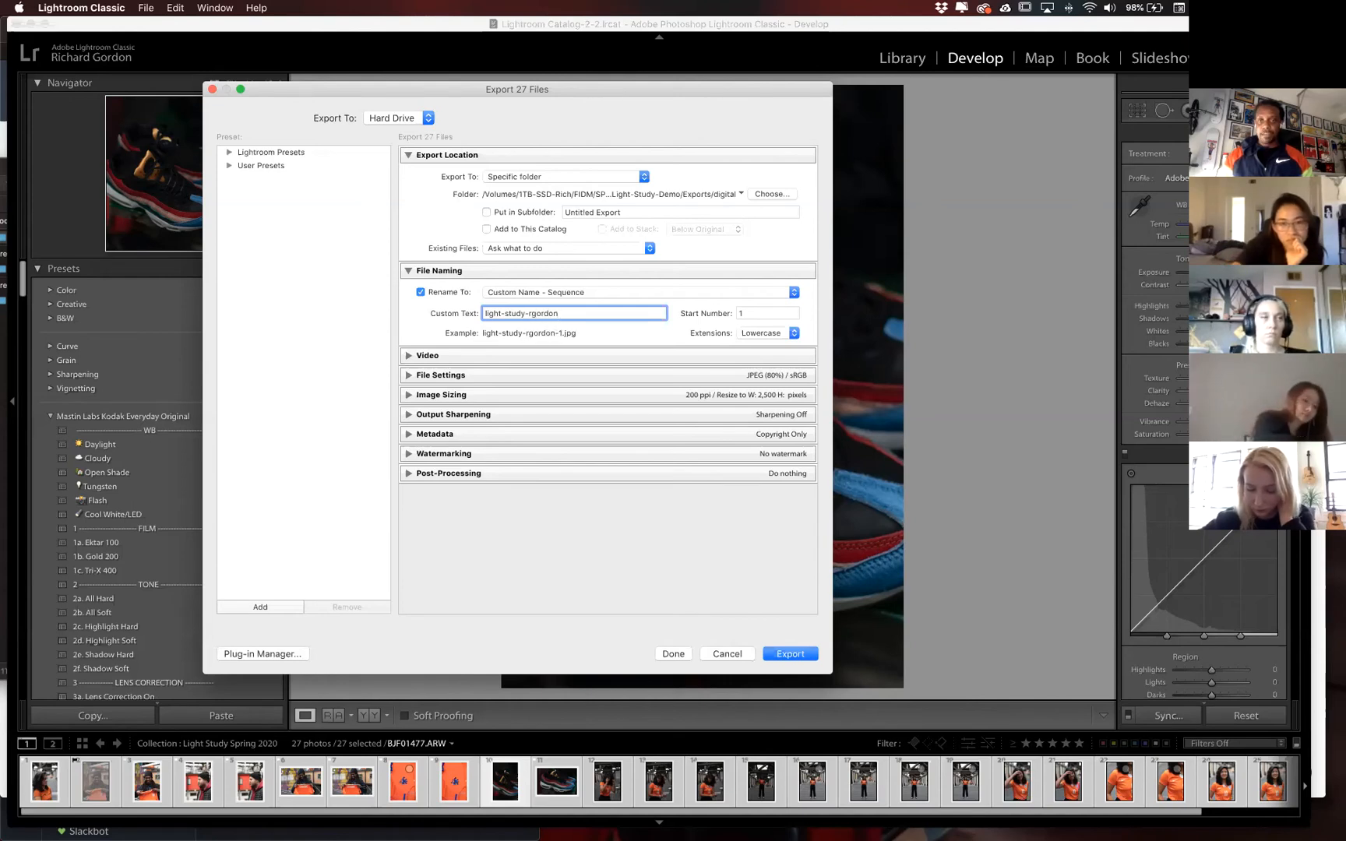
pyautogui.write('-for-web')
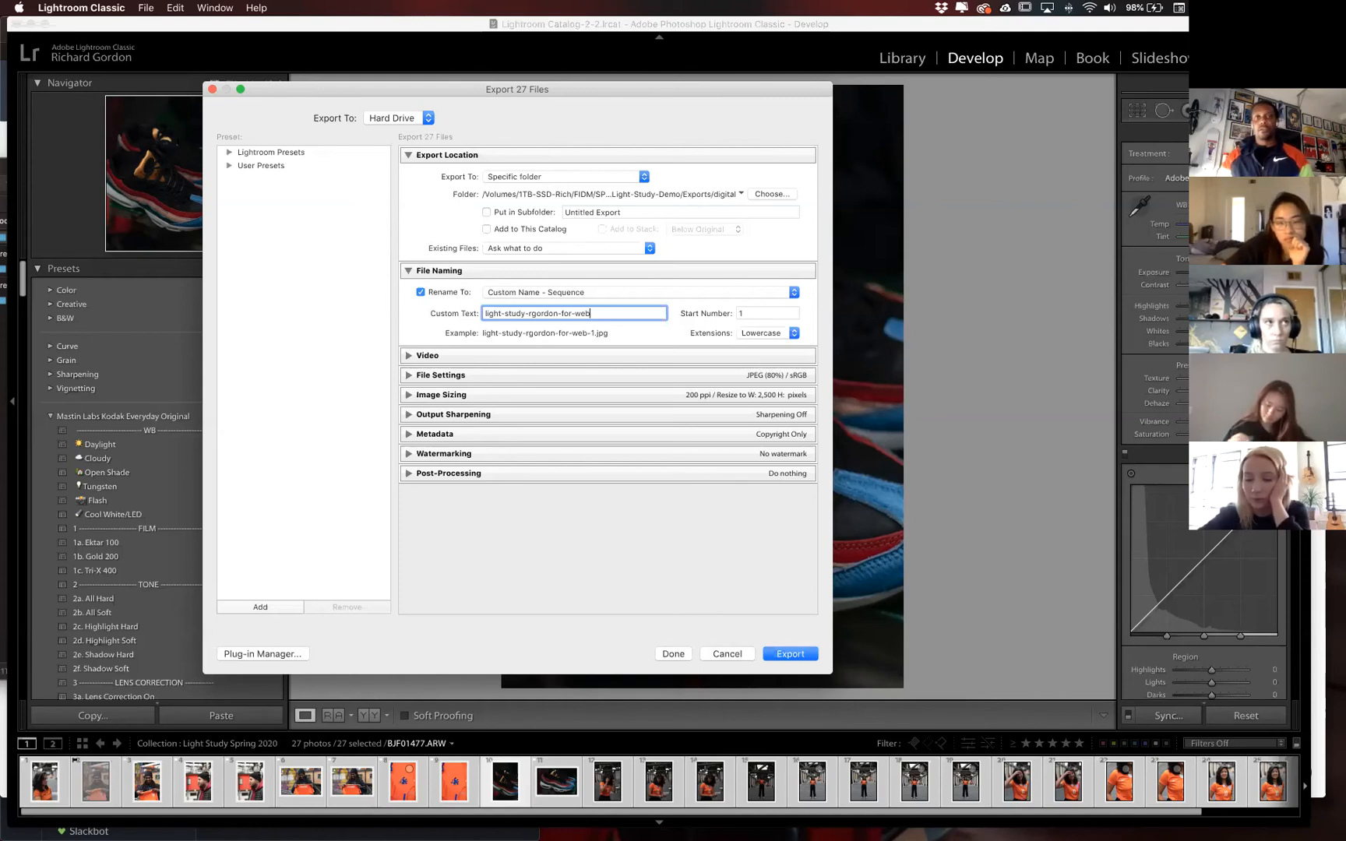
pyautogui.click(613, 338)
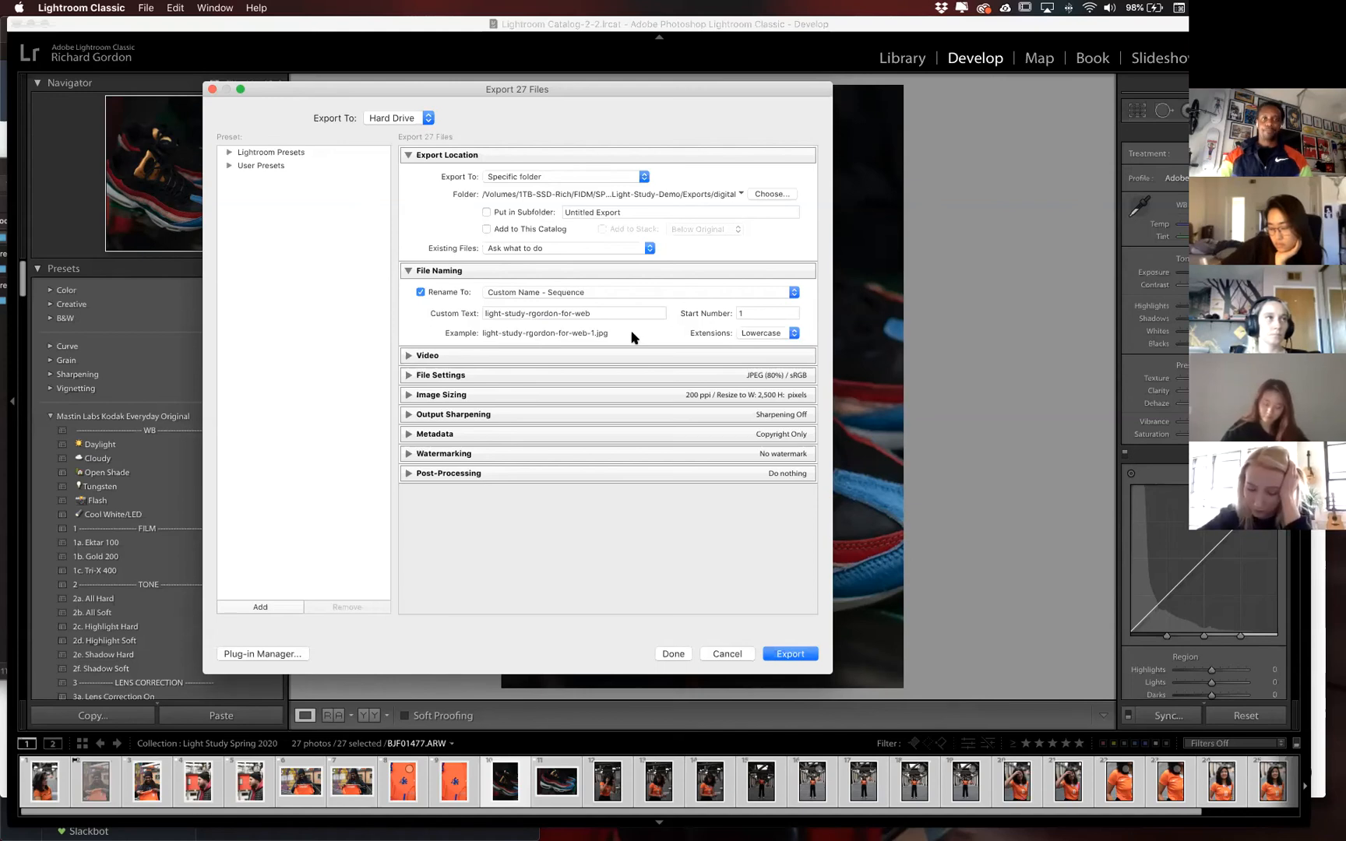
# Expand the File Settings and set the JPEG quality to 75.
pyautogui.click(407, 375)
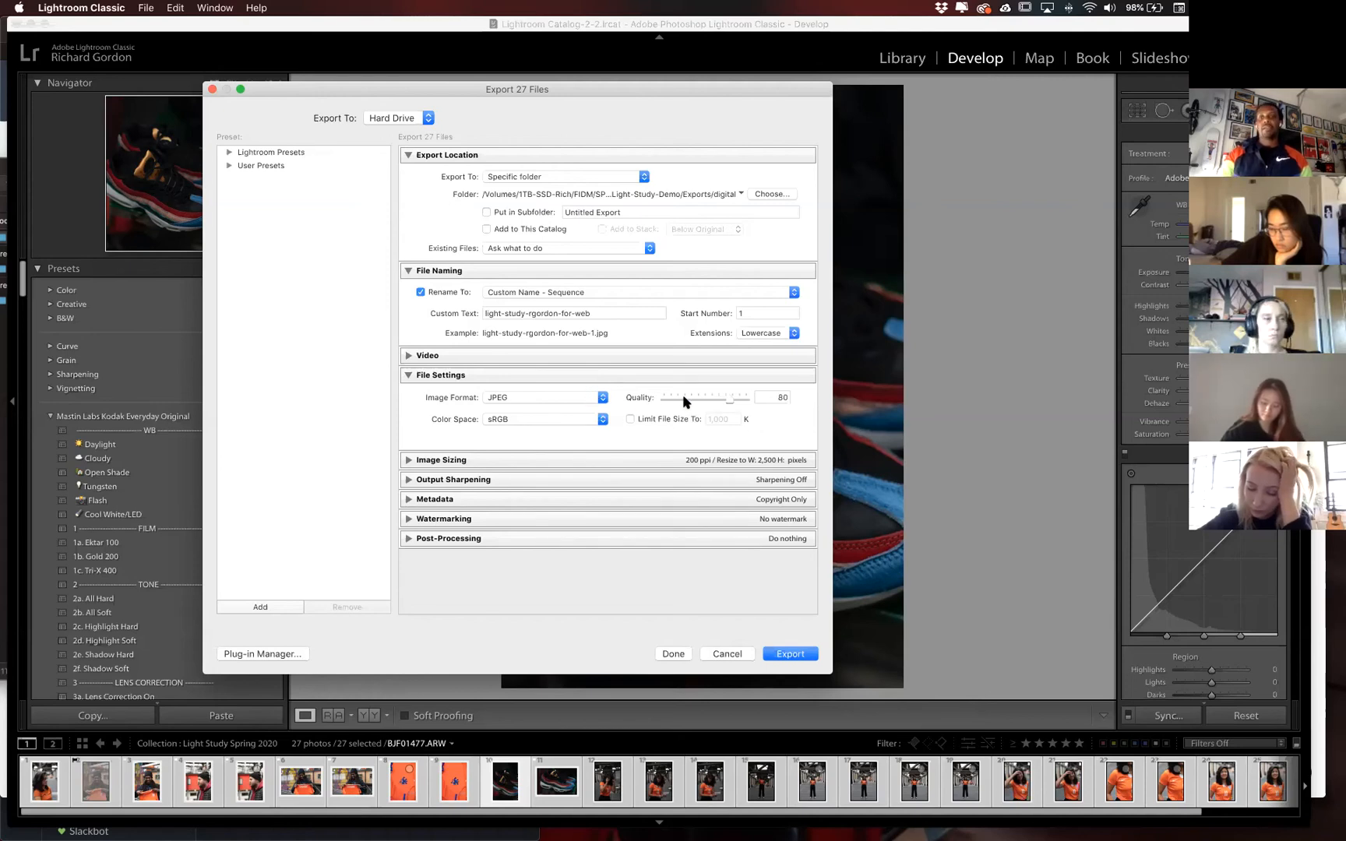
pyautogui.click(783, 398)
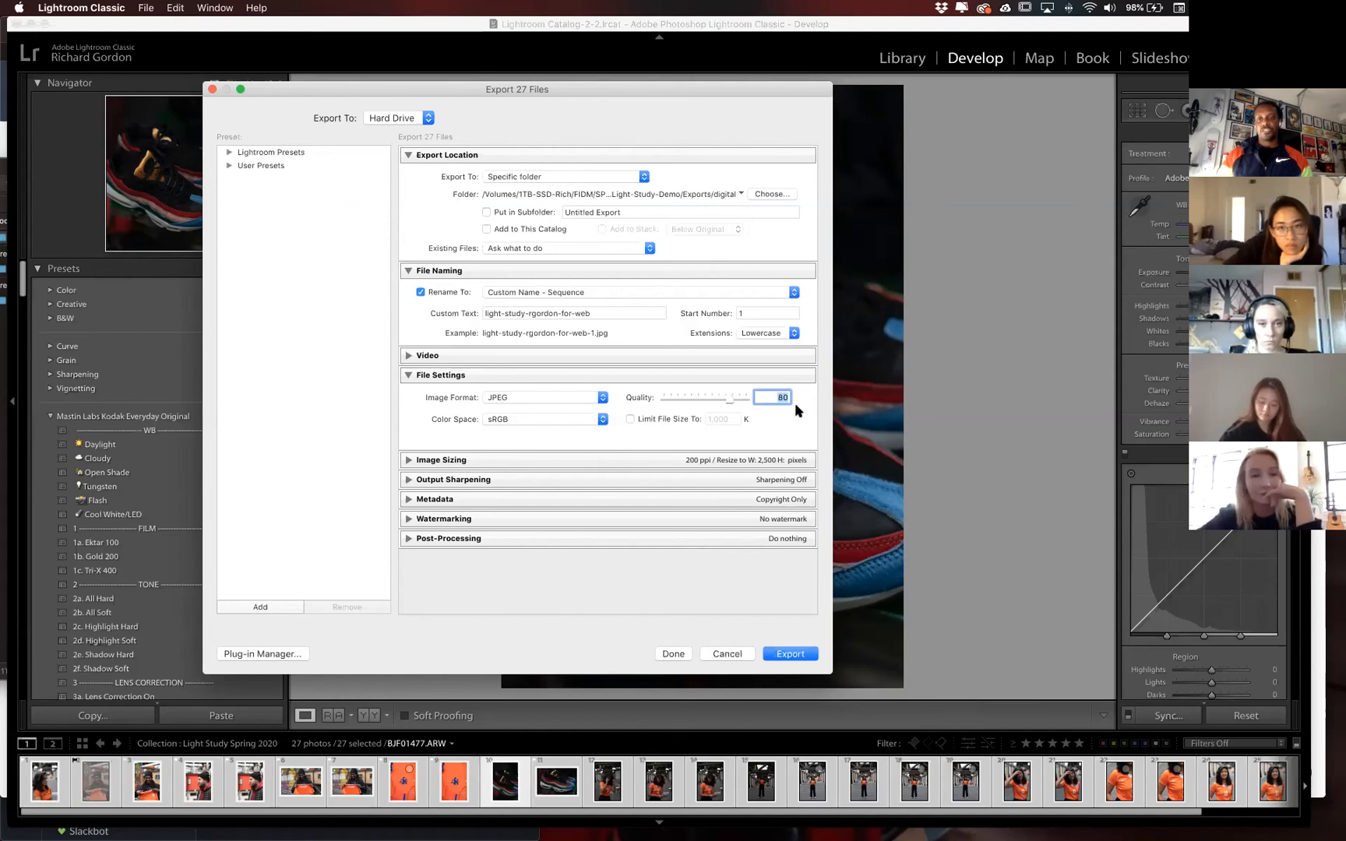
pyautogui.write('75')
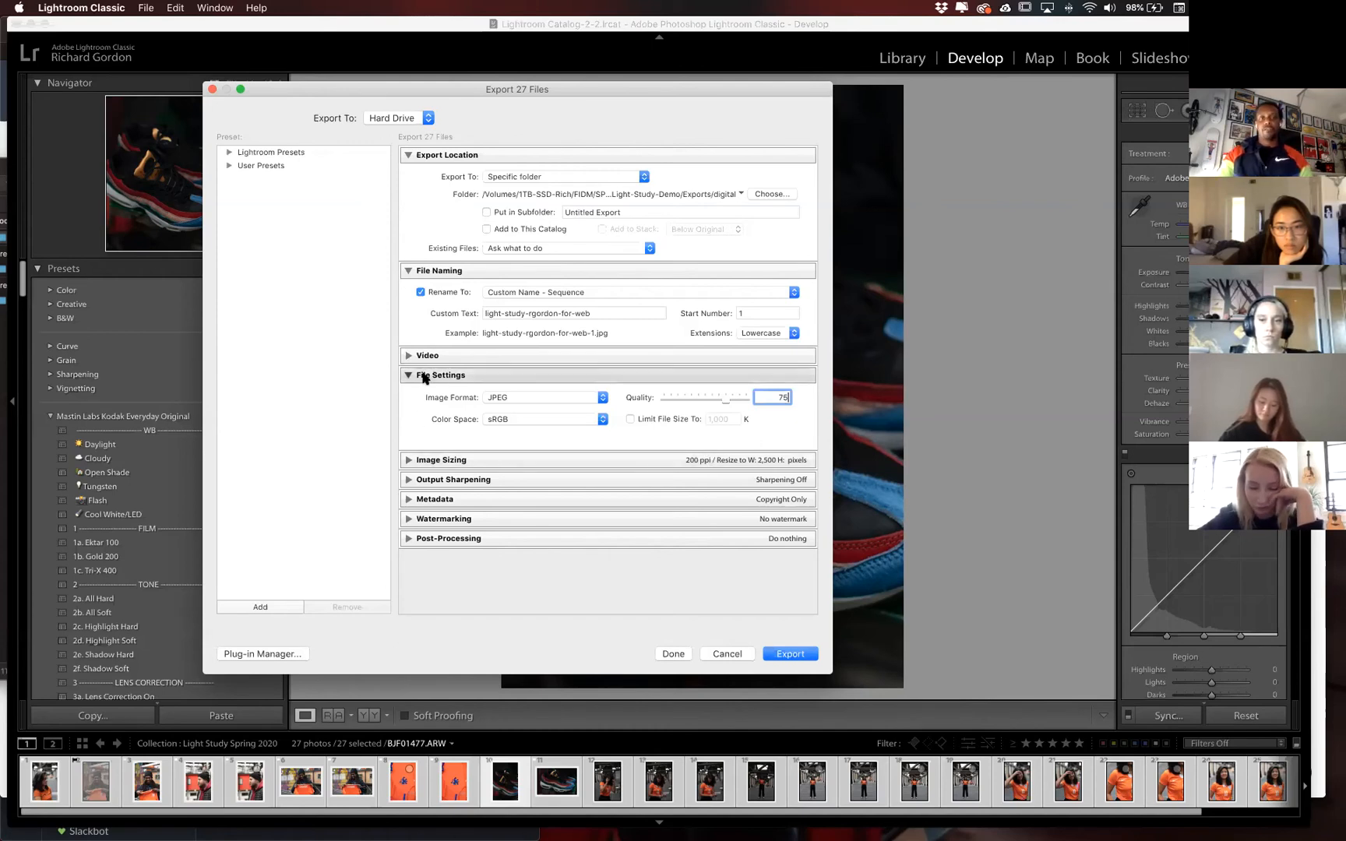
# Expand the Image Sizing settings and keep Resize to Fit turned on.
pyautogui.click(409, 461)
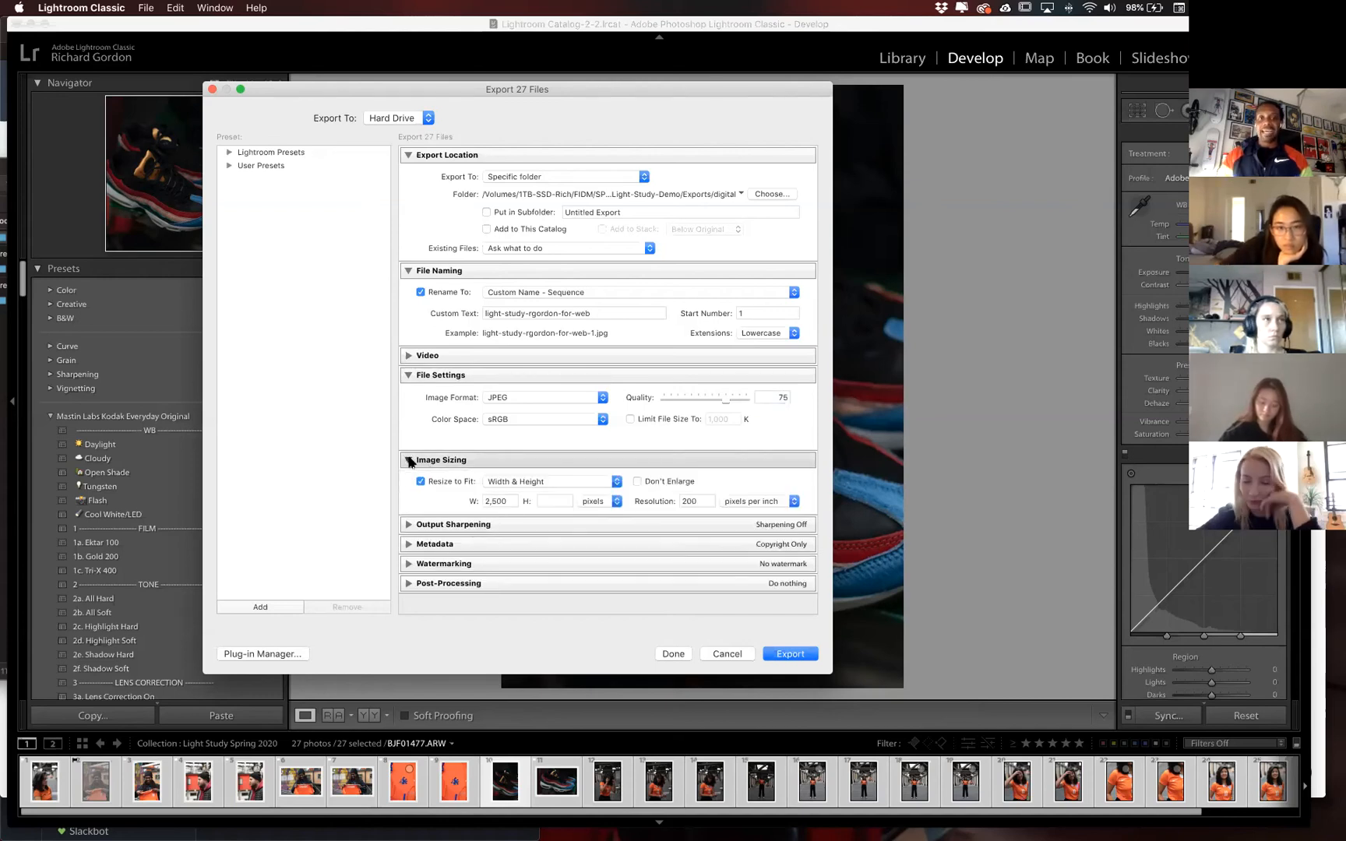
pyautogui.click(410, 461)
pyautogui.click(410, 460)
pyautogui.click(422, 481)
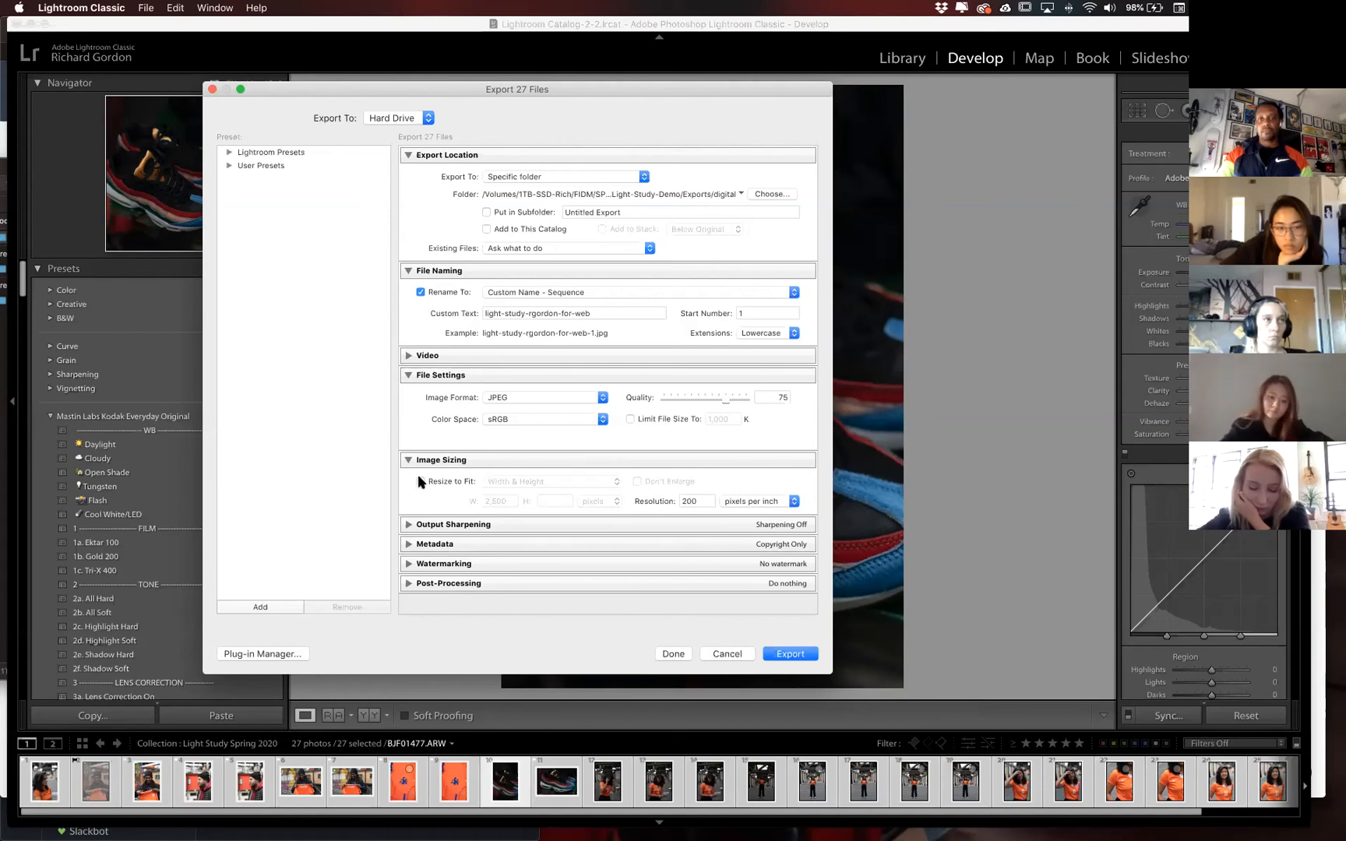
pyautogui.click(420, 481)
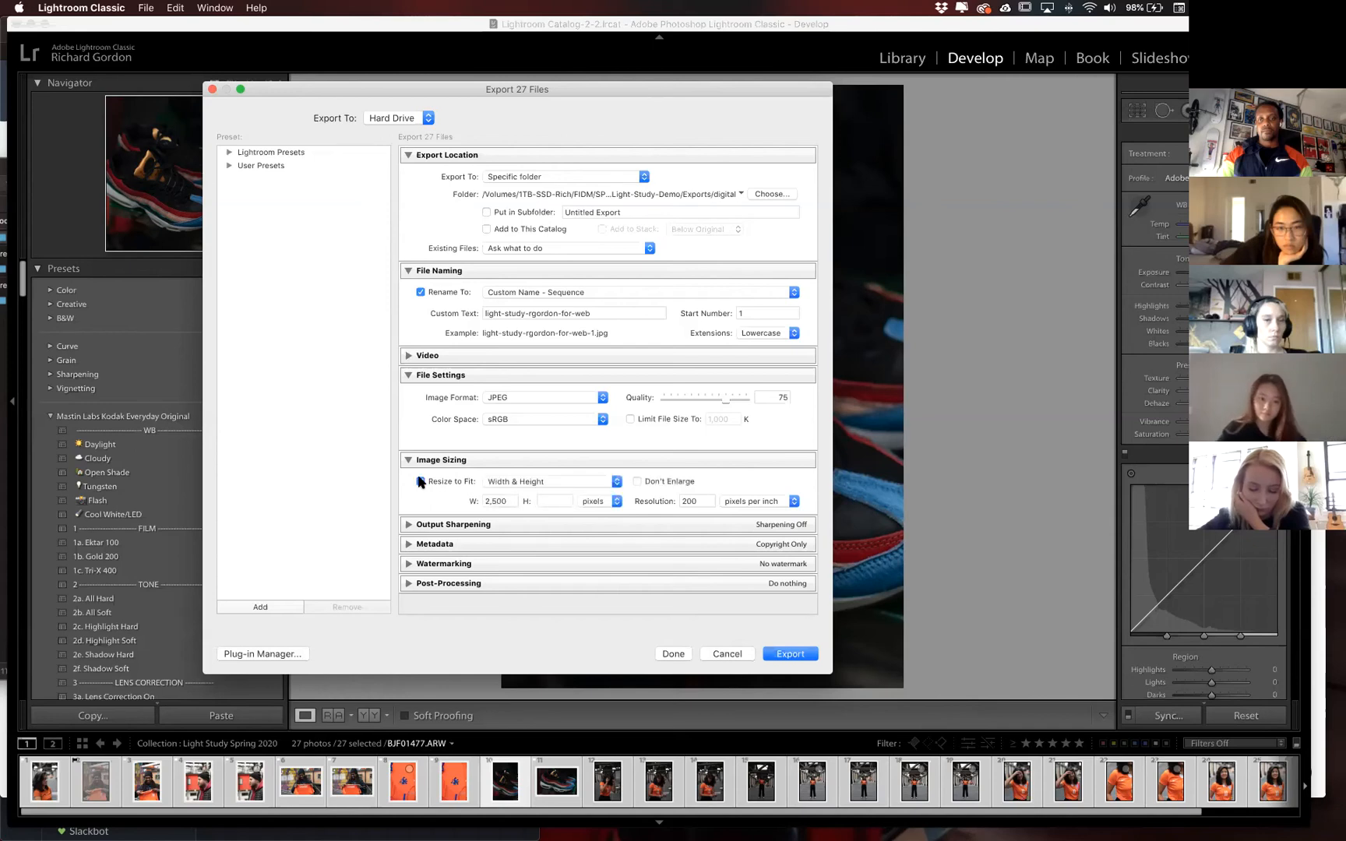
pyautogui.click(420, 481)
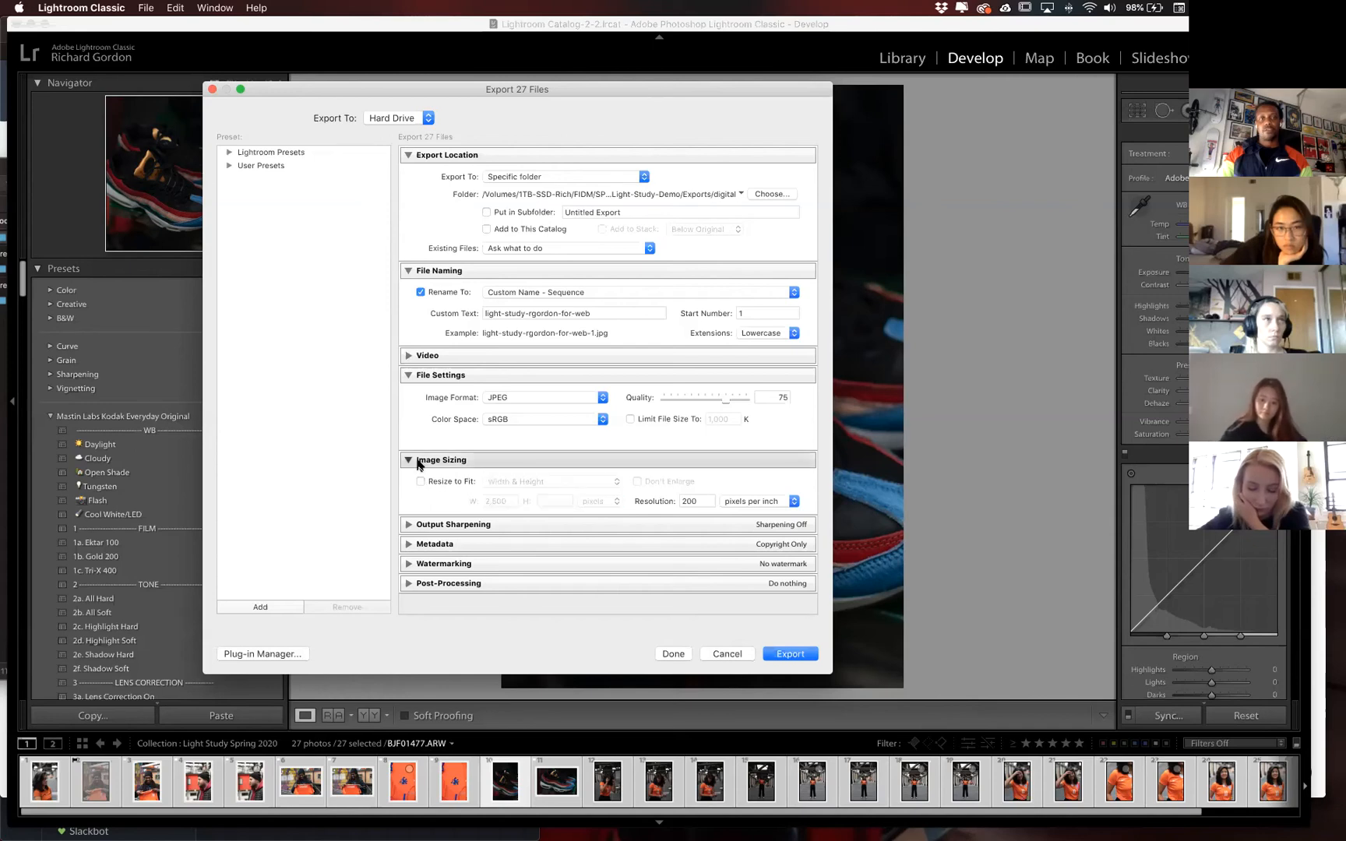
pyautogui.click(419, 481)
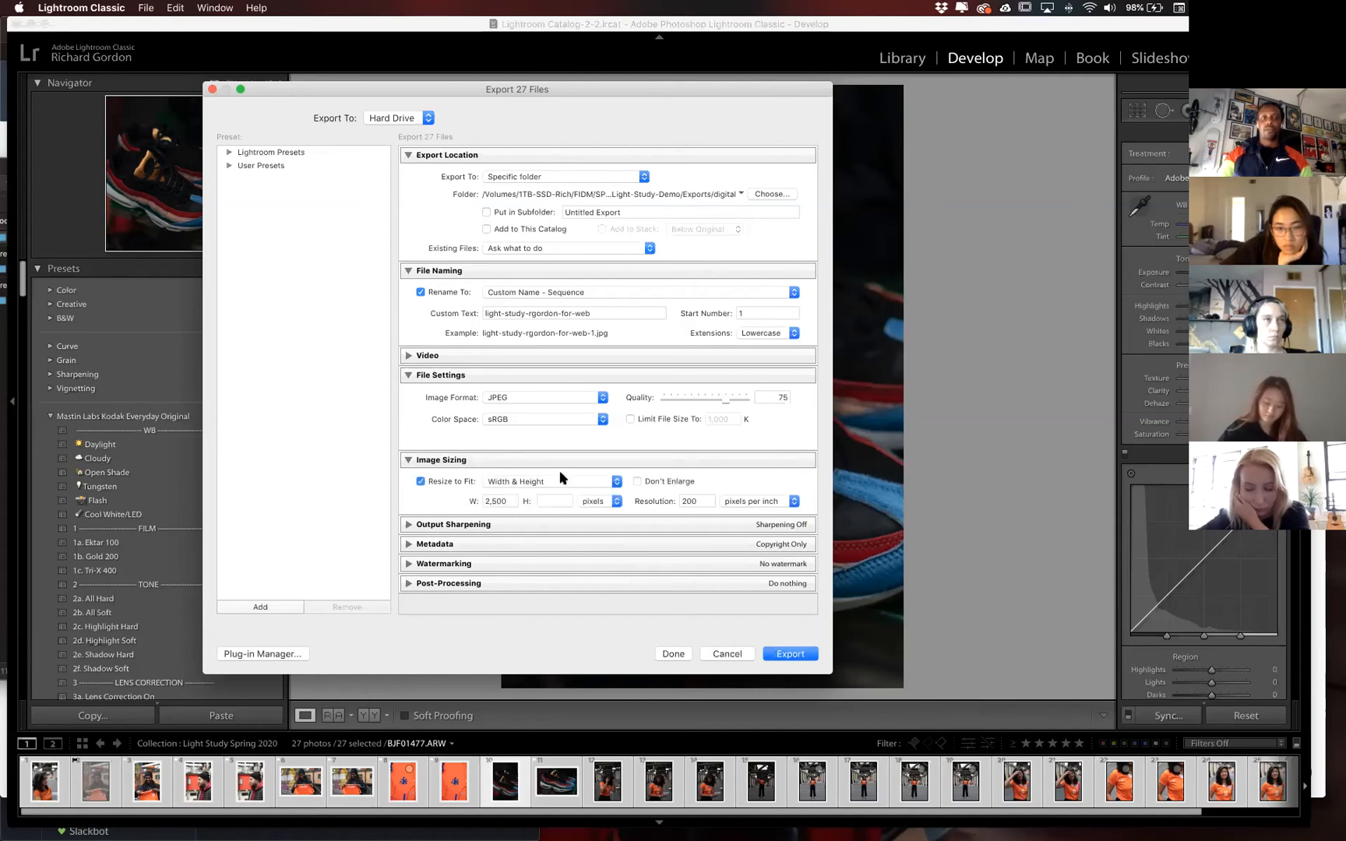
# Keep Width & Height as the resize method and set the width to 1920 pixels, leaving the height blank.
pyautogui.click(596, 482)
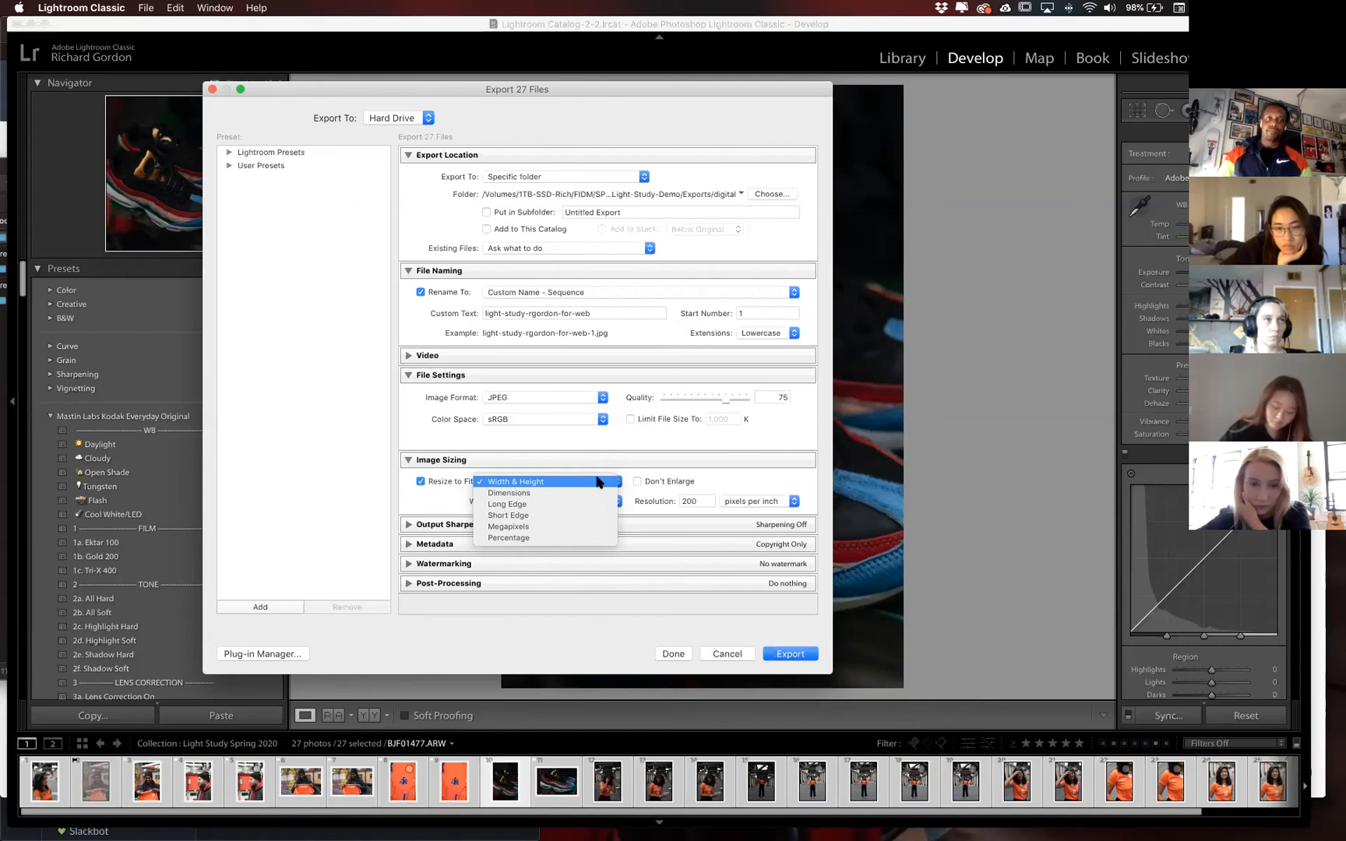
pyautogui.click(598, 482)
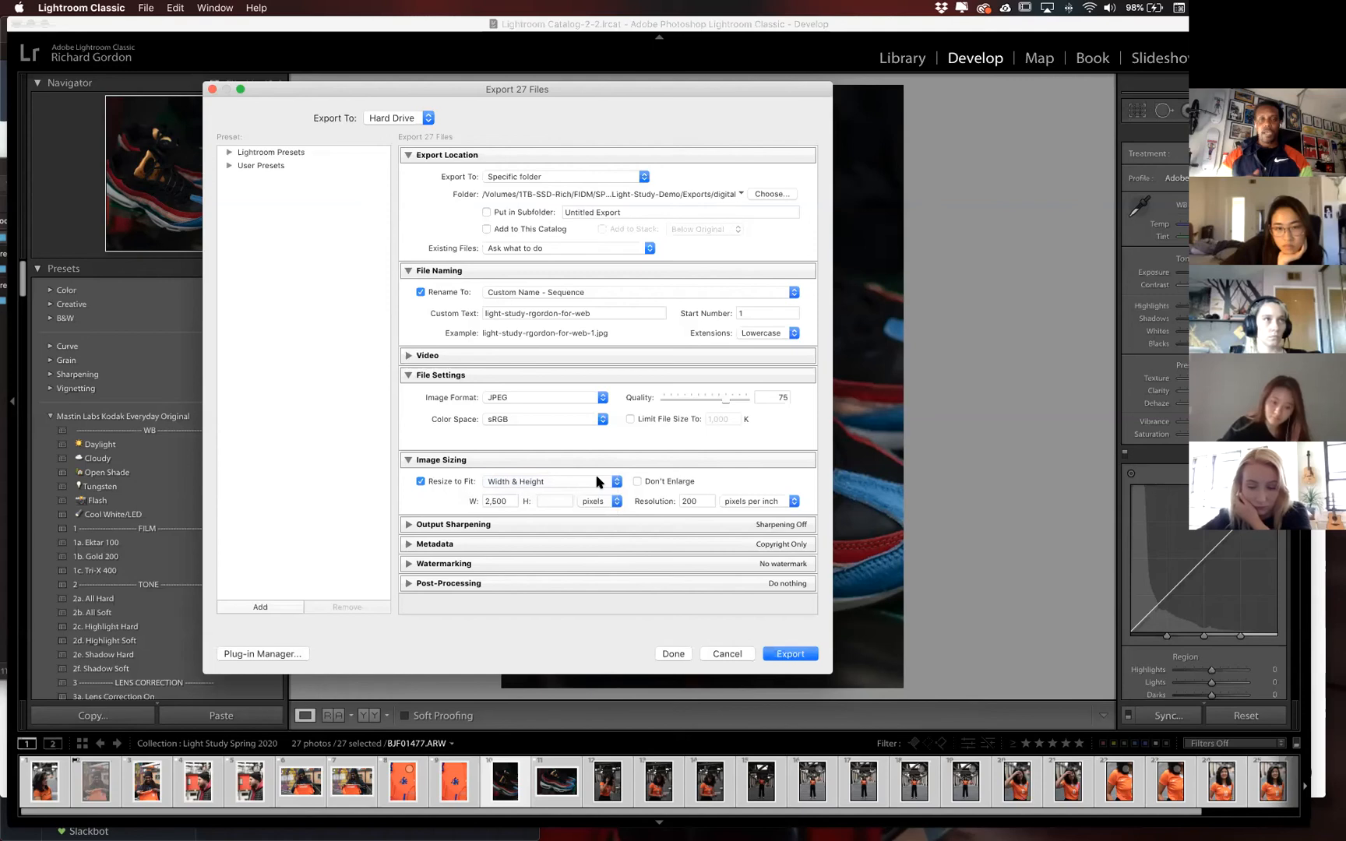
pyautogui.click(496, 501)
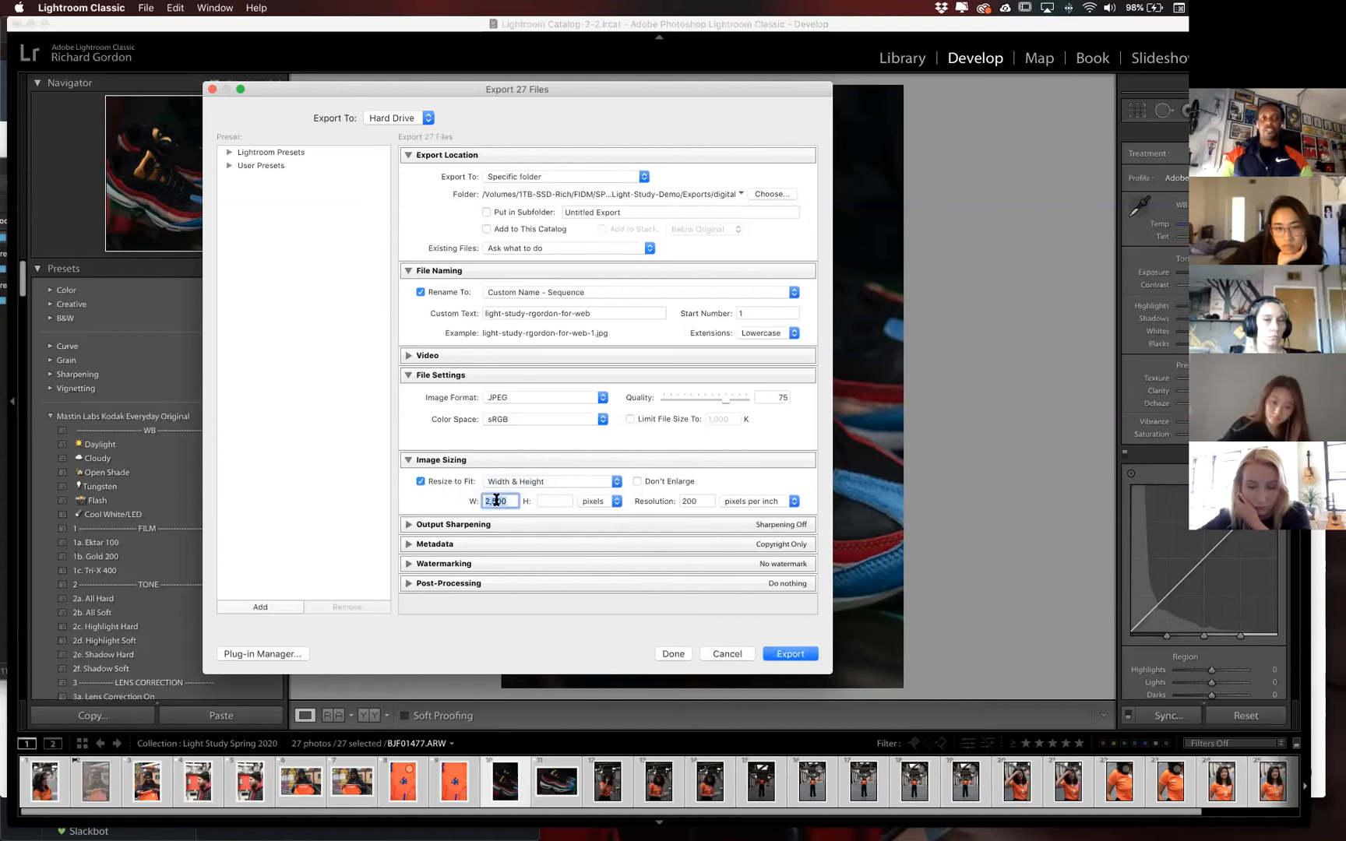
pyautogui.write('1920')
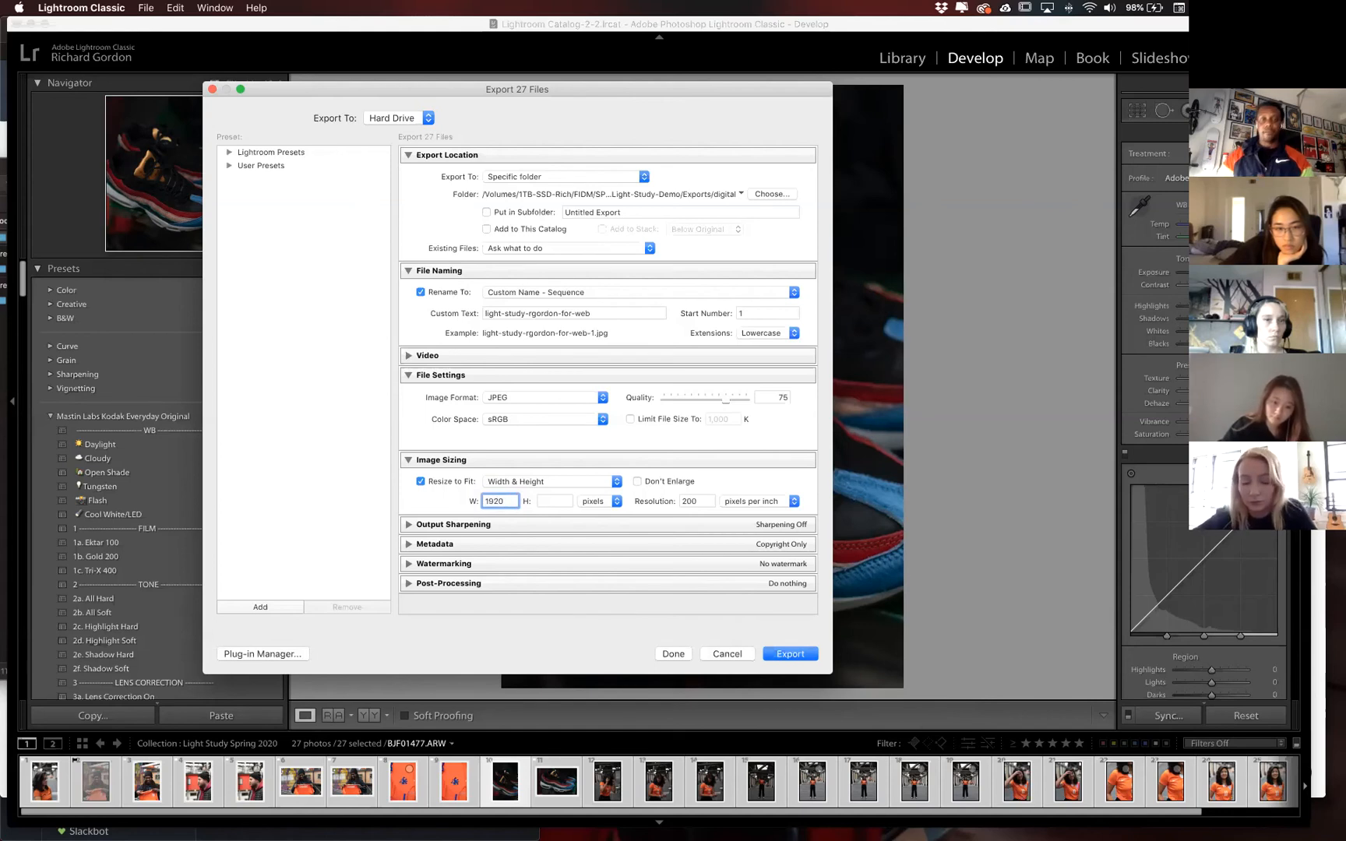
pyautogui.click(554, 500)
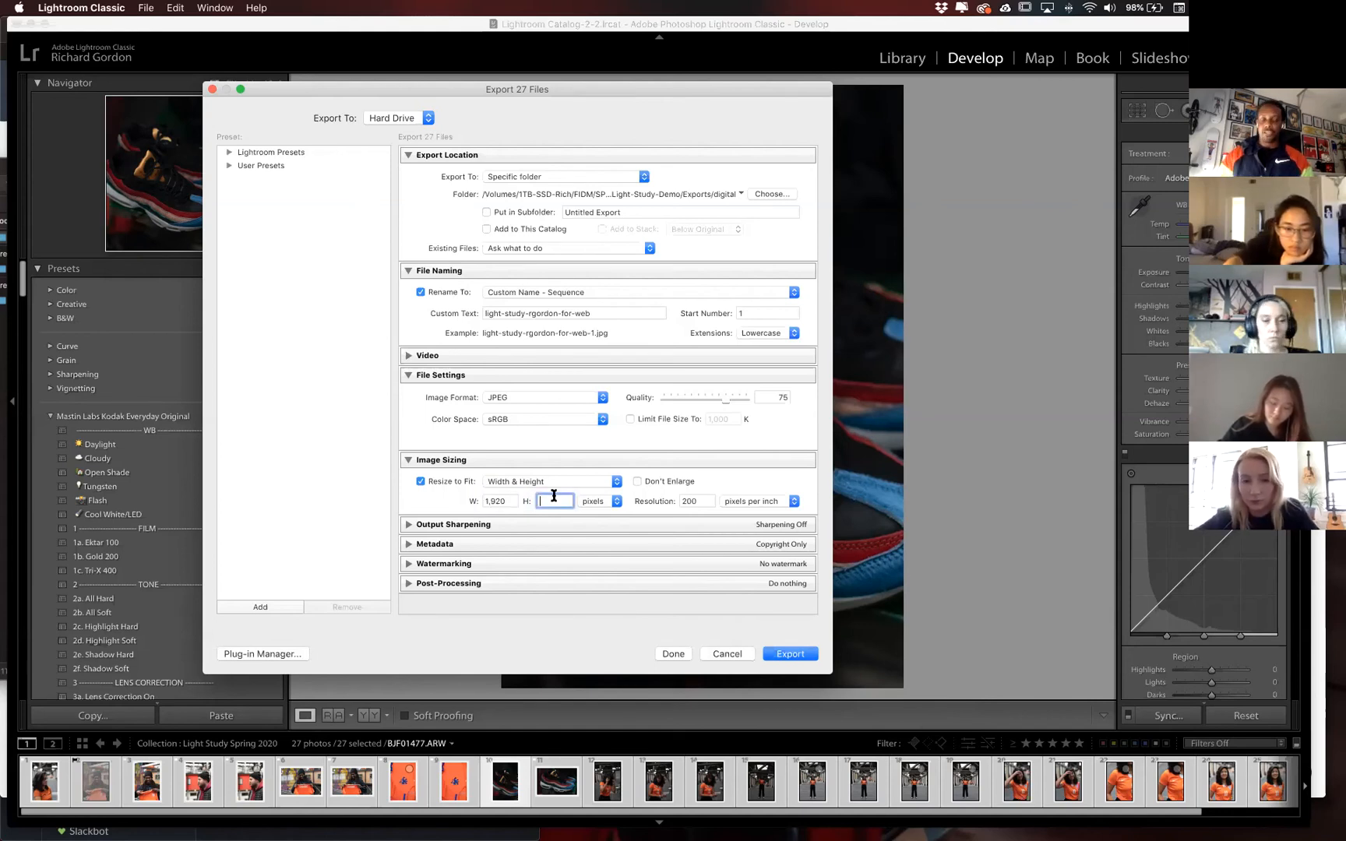
pyautogui.click(435, 502)
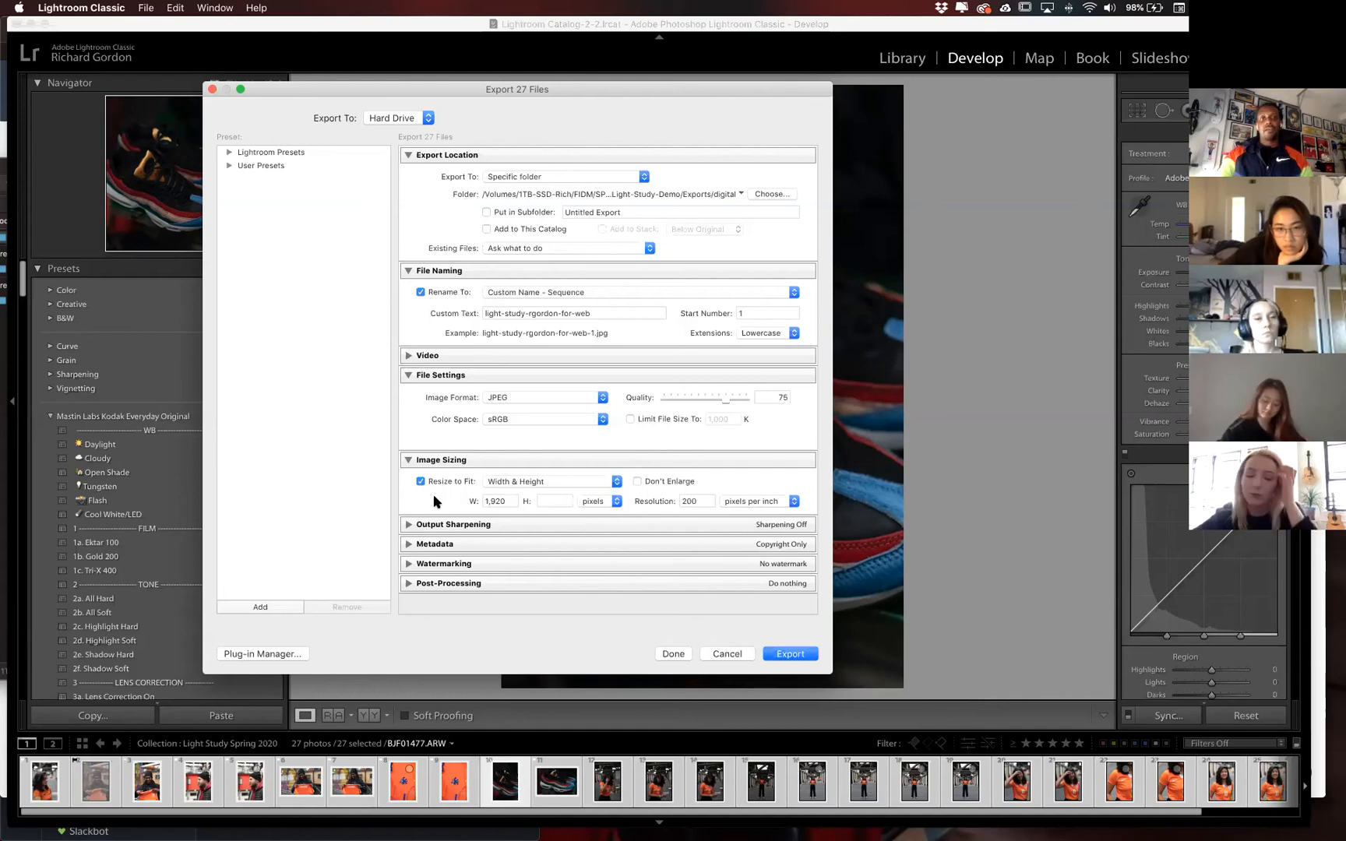
# Set the resolution to 72 pixels per inch and start exporting the 27 photos.
pyautogui.doubleClick(701, 501)
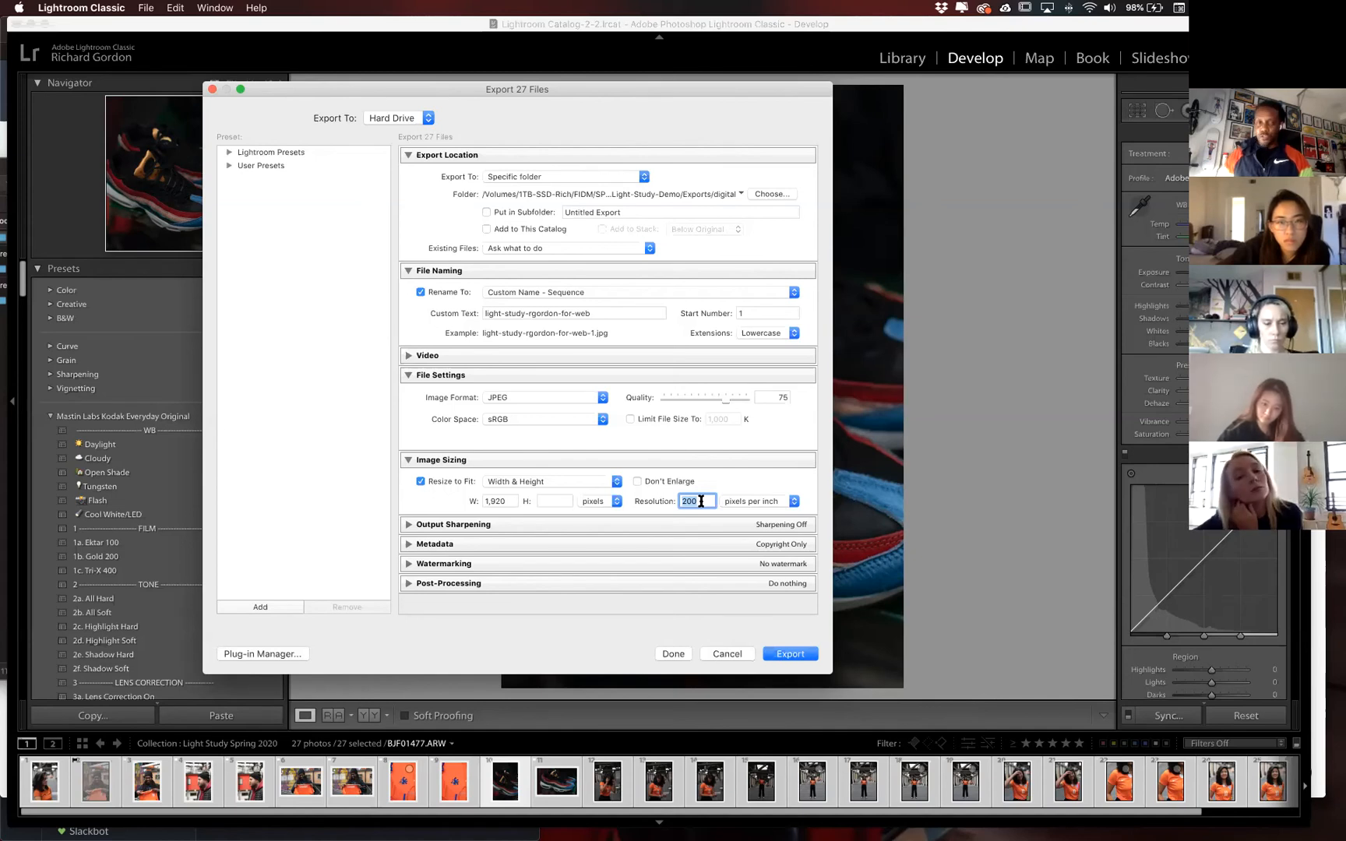
pyautogui.write('72')
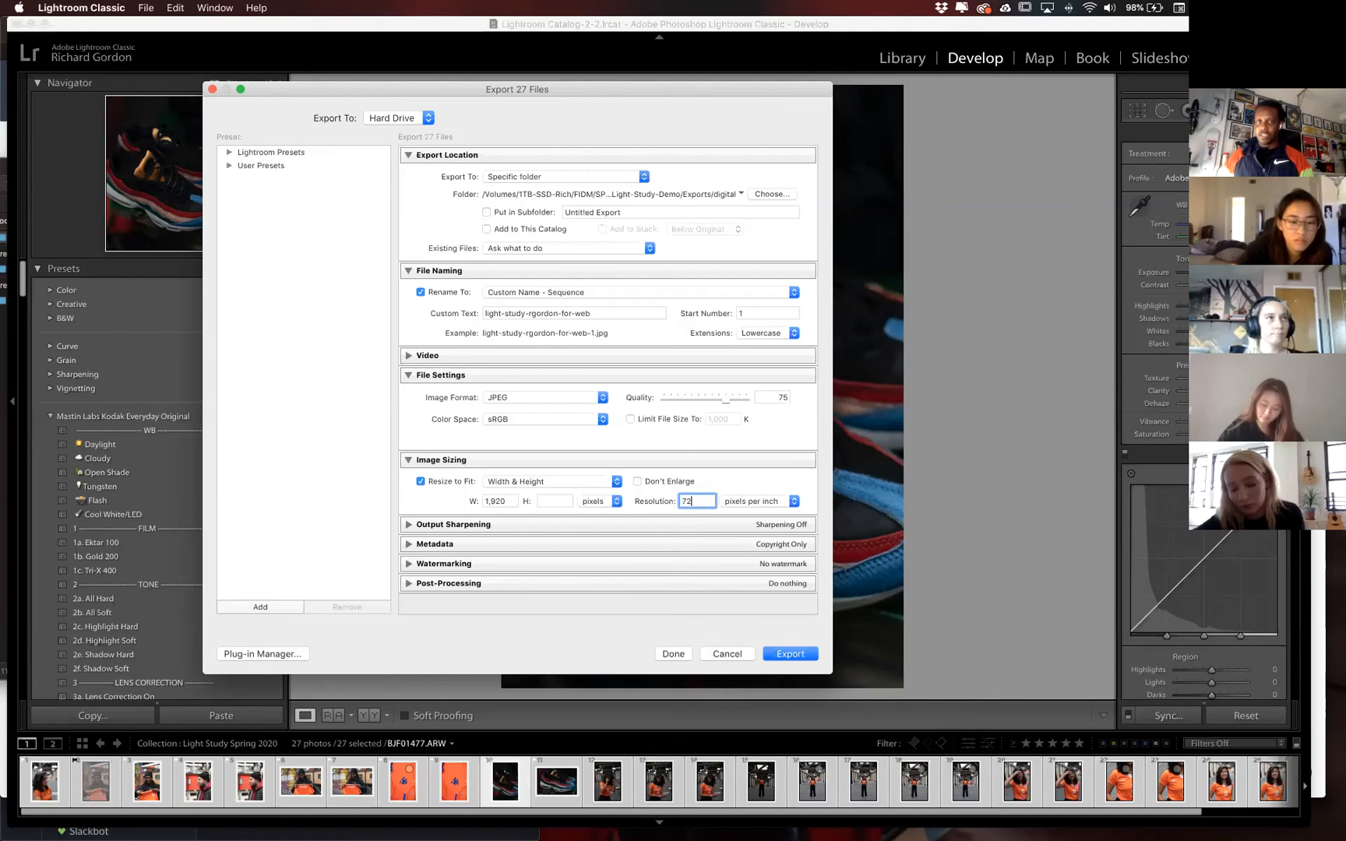
pyautogui.click(755, 474)
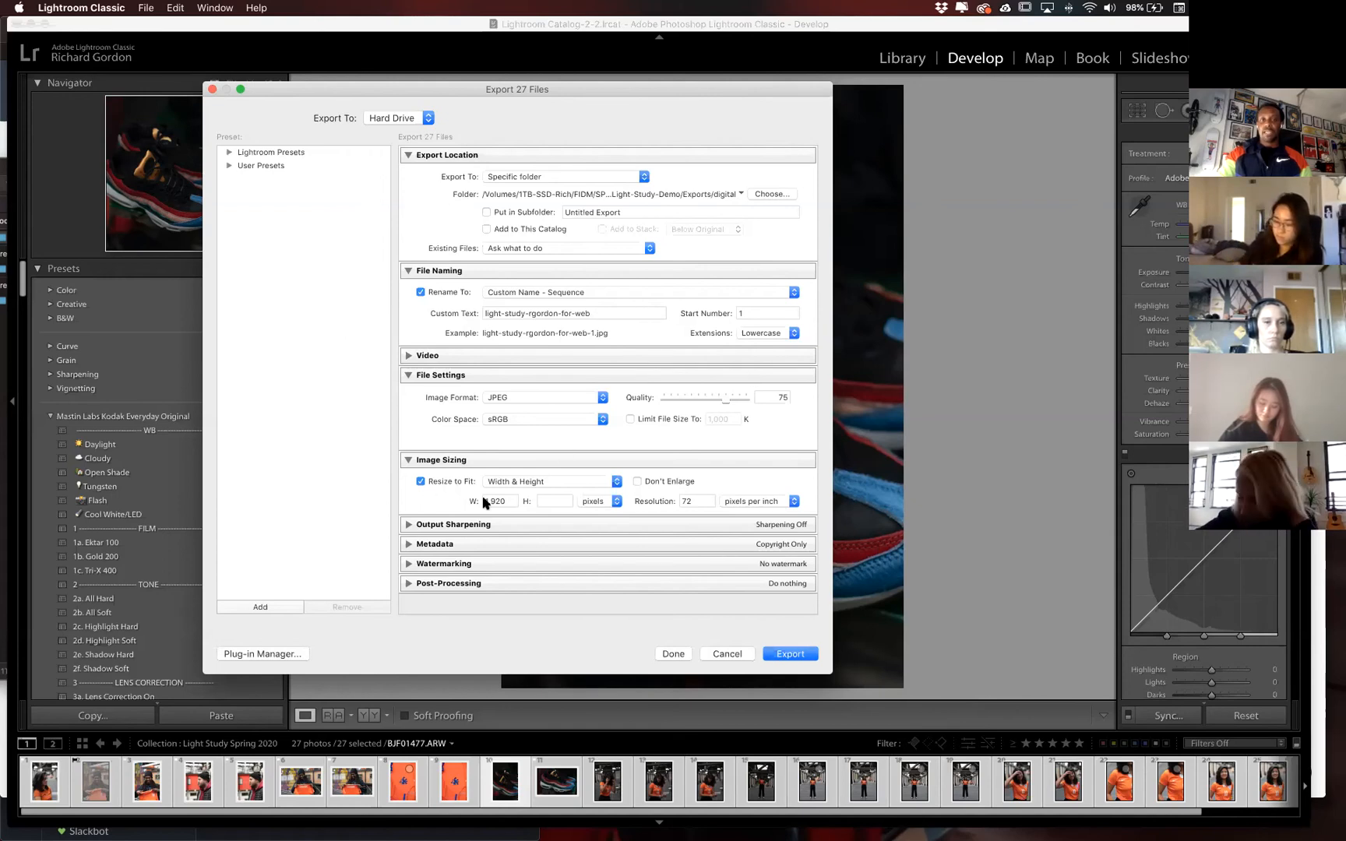
pyautogui.doubleClick(710, 502)
pyautogui.click(731, 484)
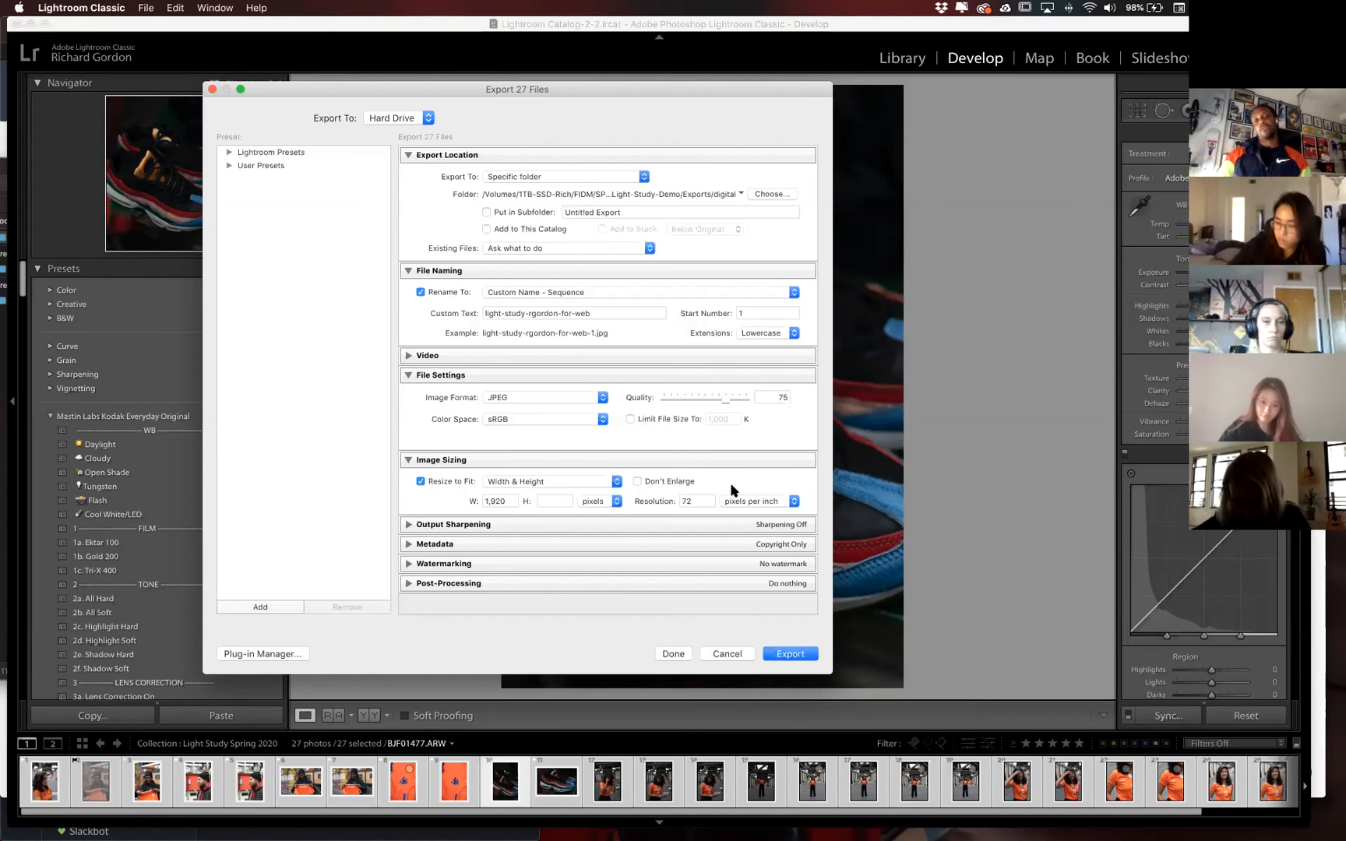
pyautogui.click(785, 656)
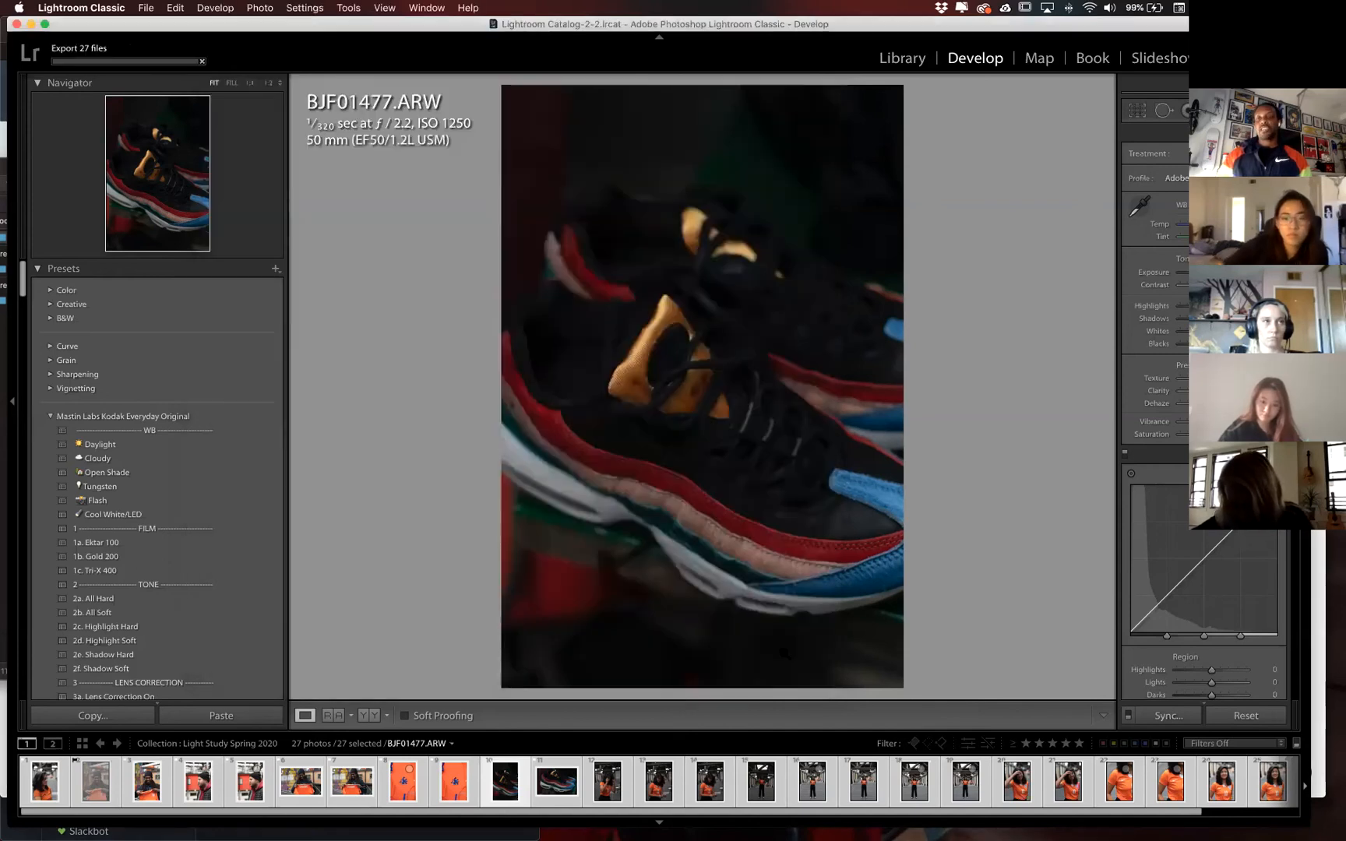
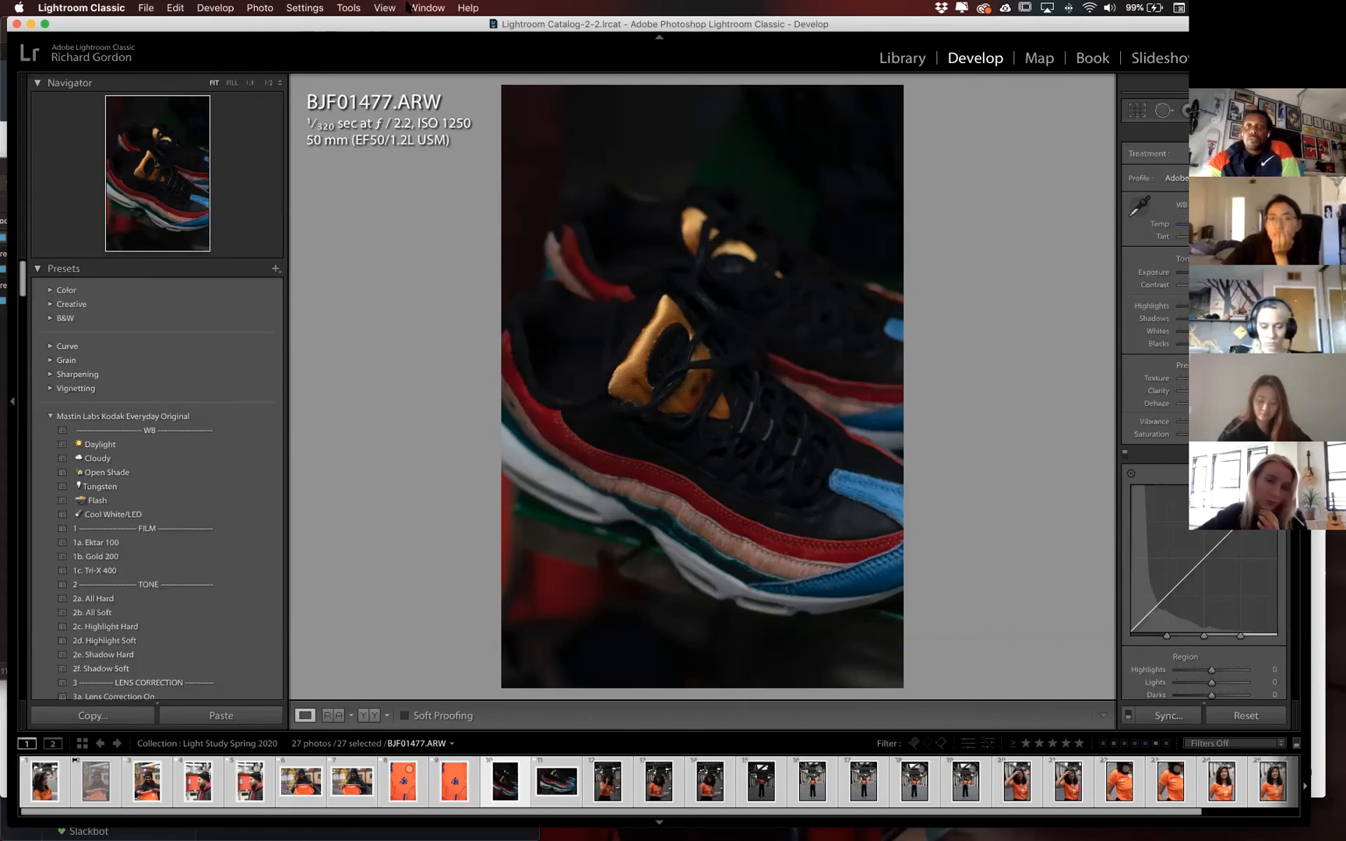
pyautogui.hotkey('ctrl', 'Up')
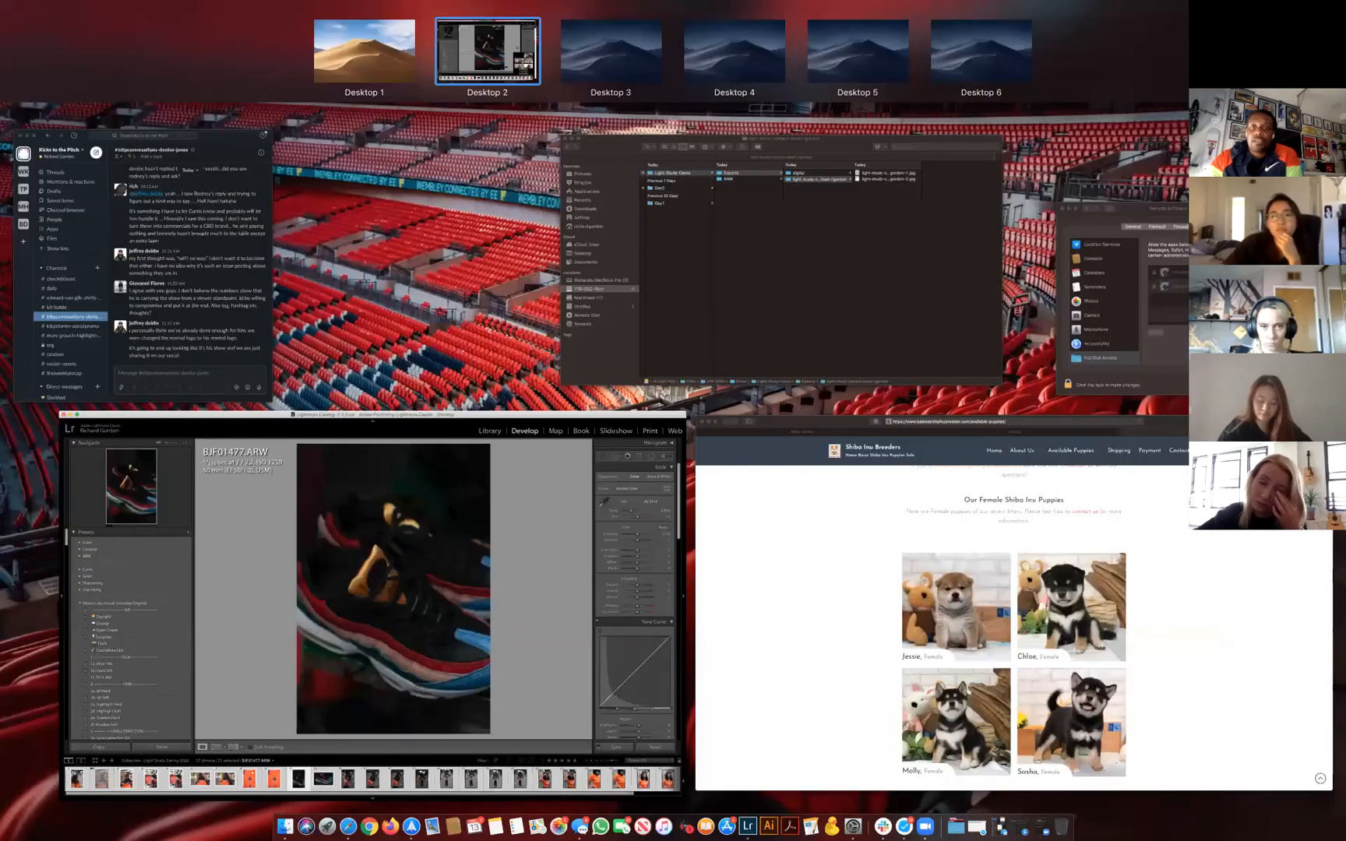
pyautogui.click(447, 505)
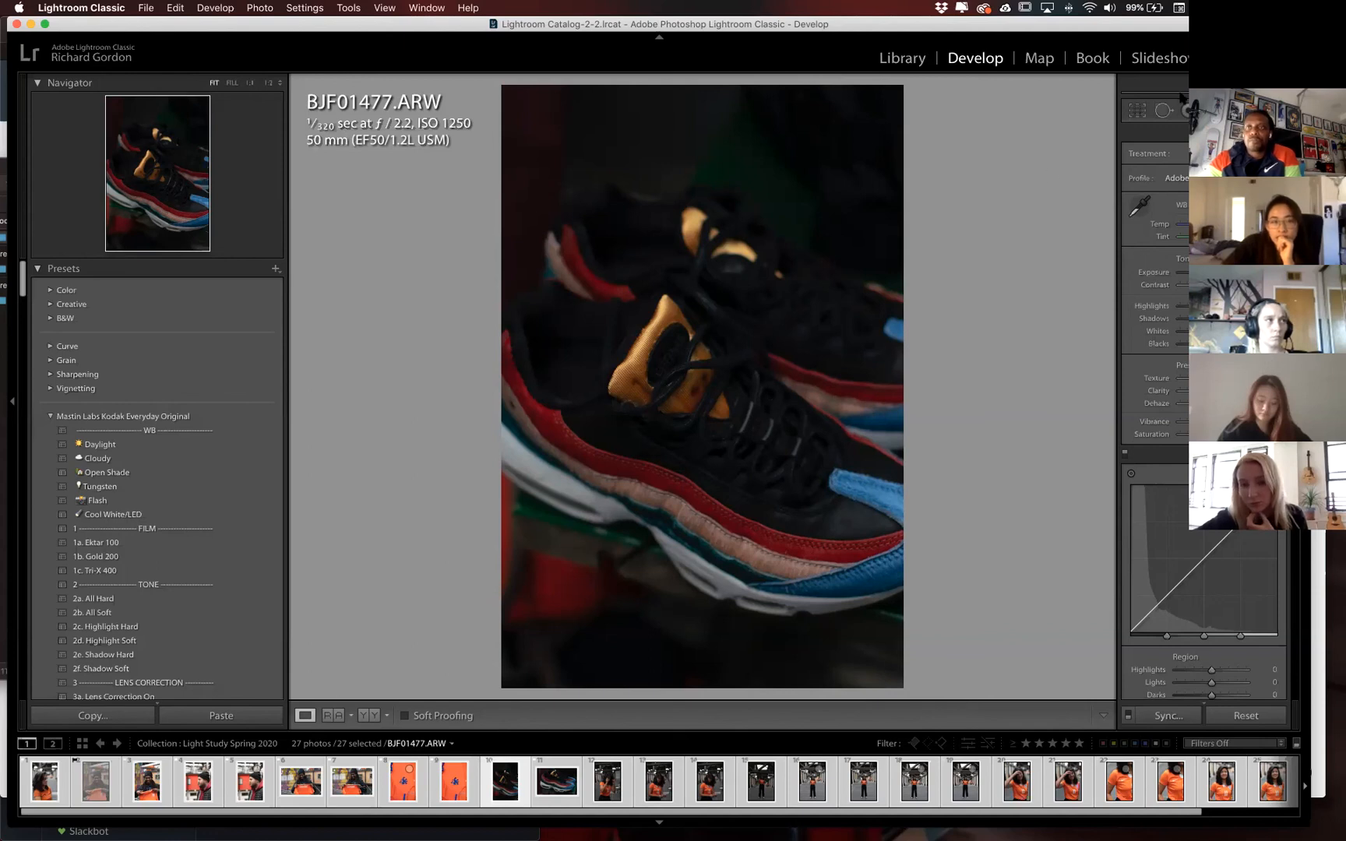
# Launch Adobe Acrobat and open its Combine Files tool.
pyautogui.press('super+space')
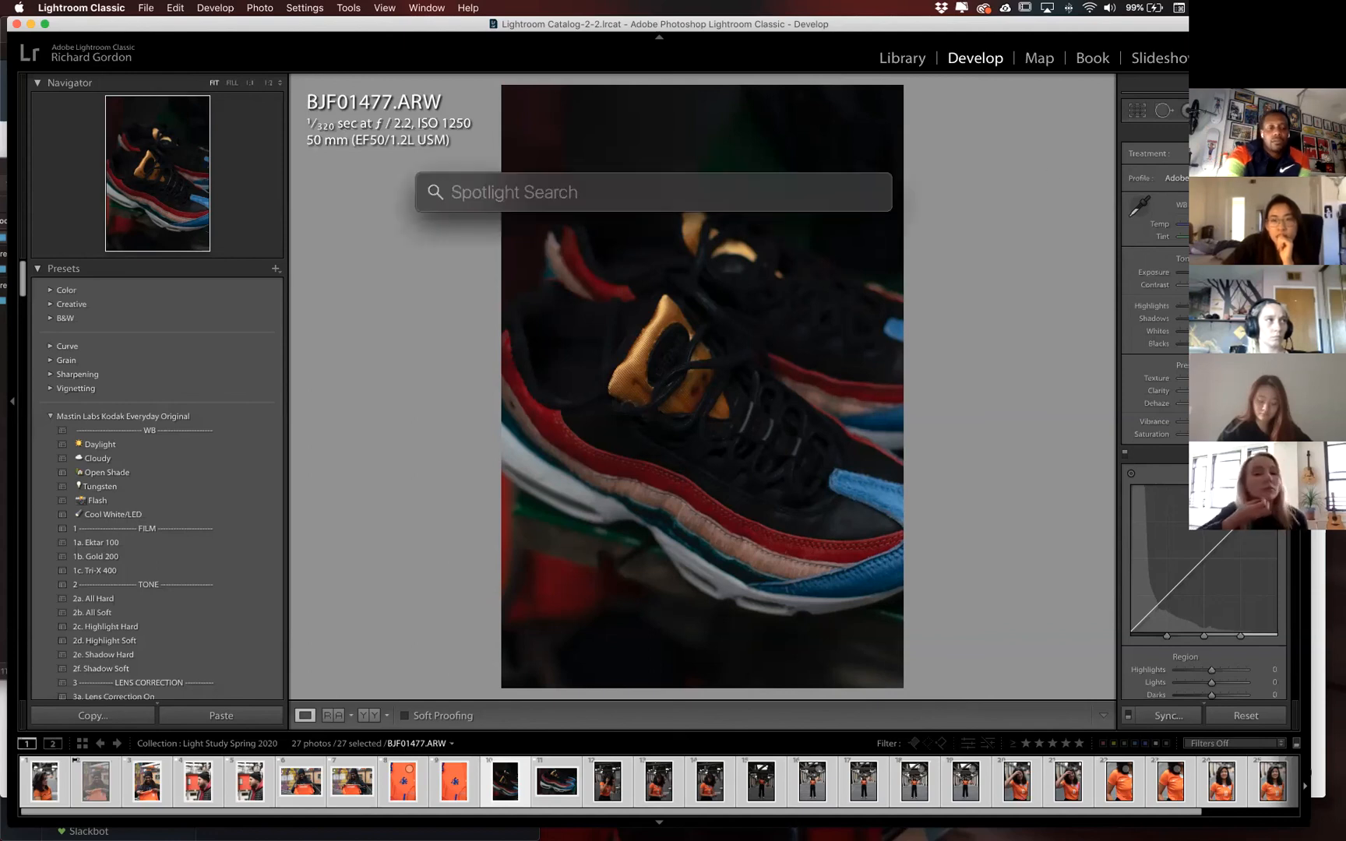
pyautogui.write('a')
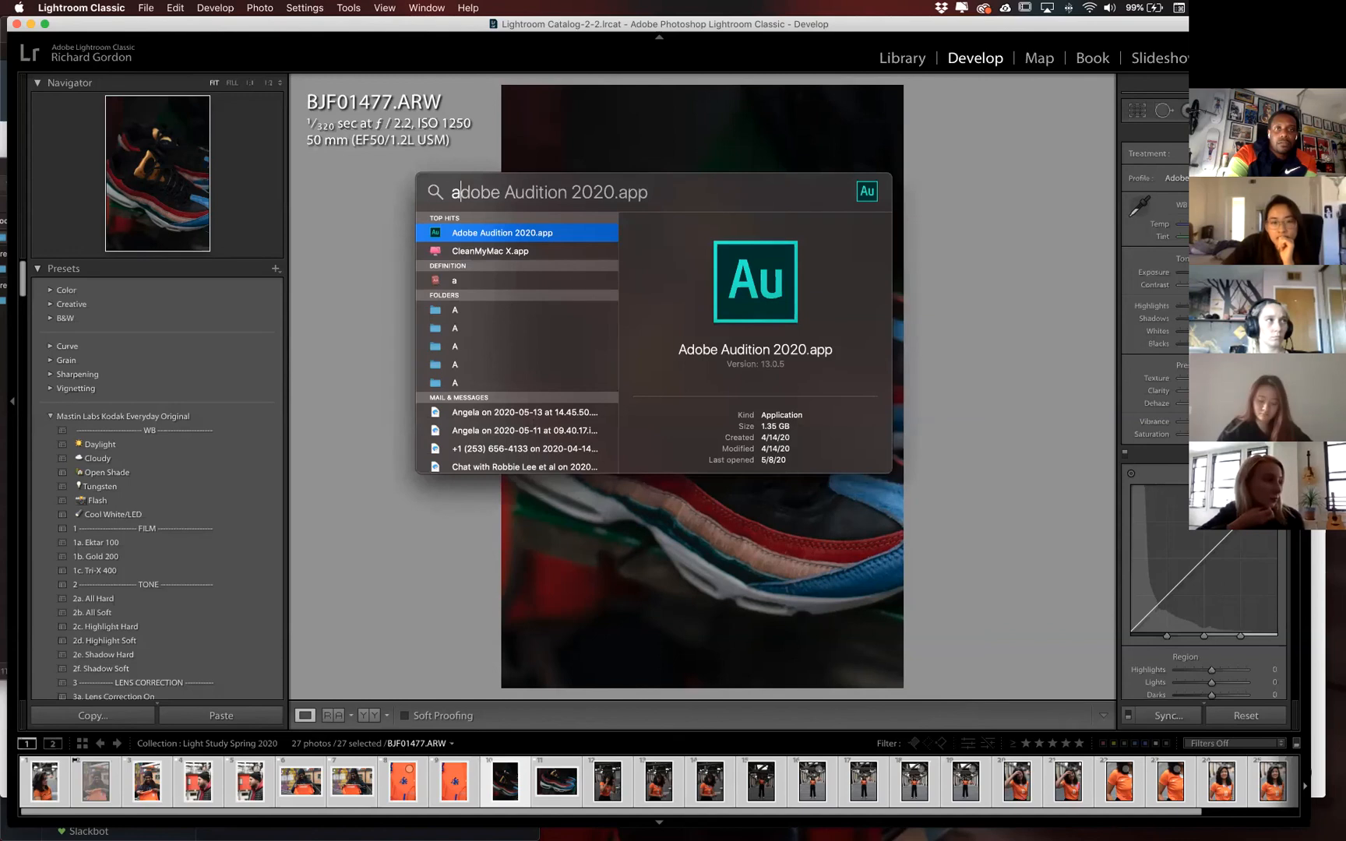
pyautogui.write('r')
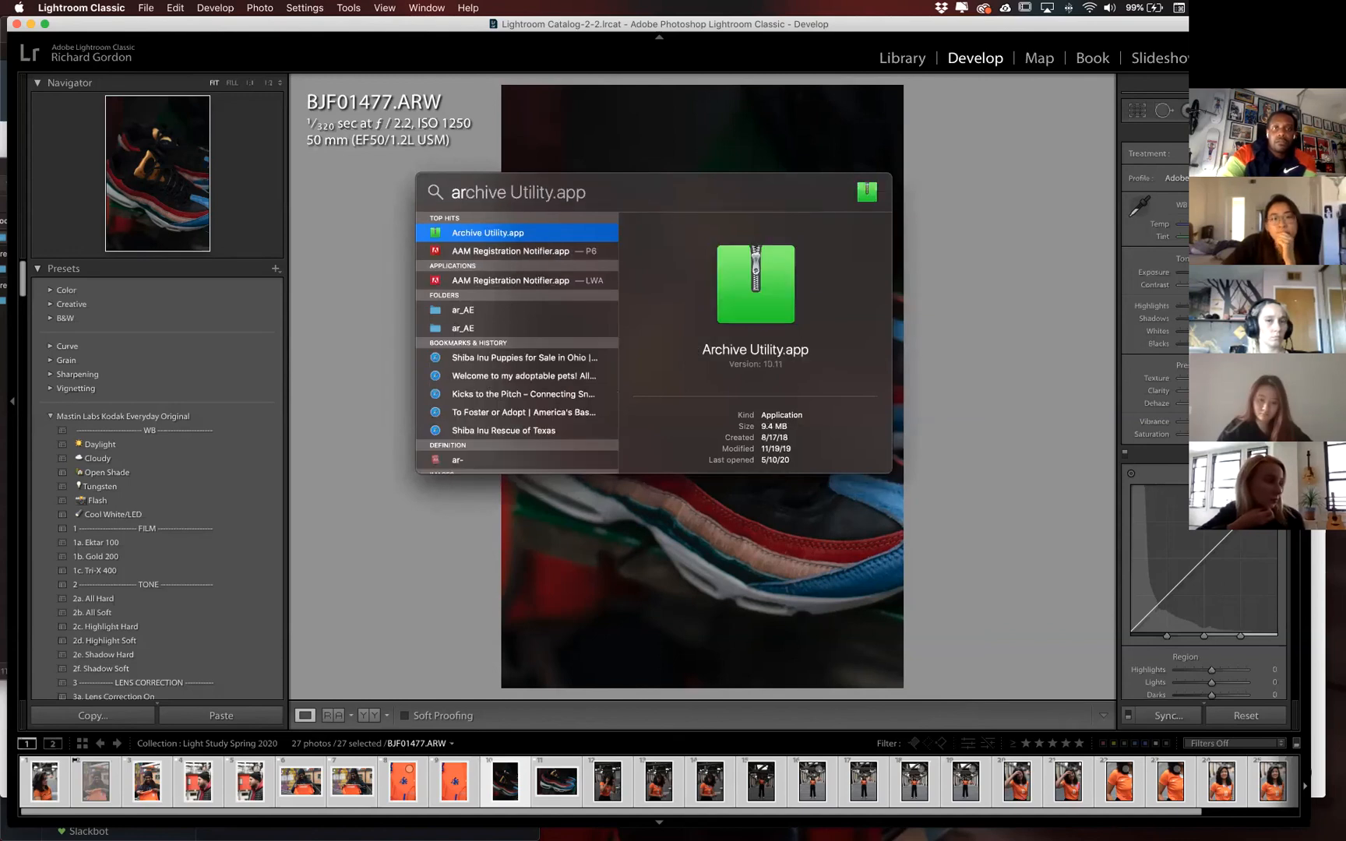
pyautogui.press('BackSpace')
pyautogui.write('cro')
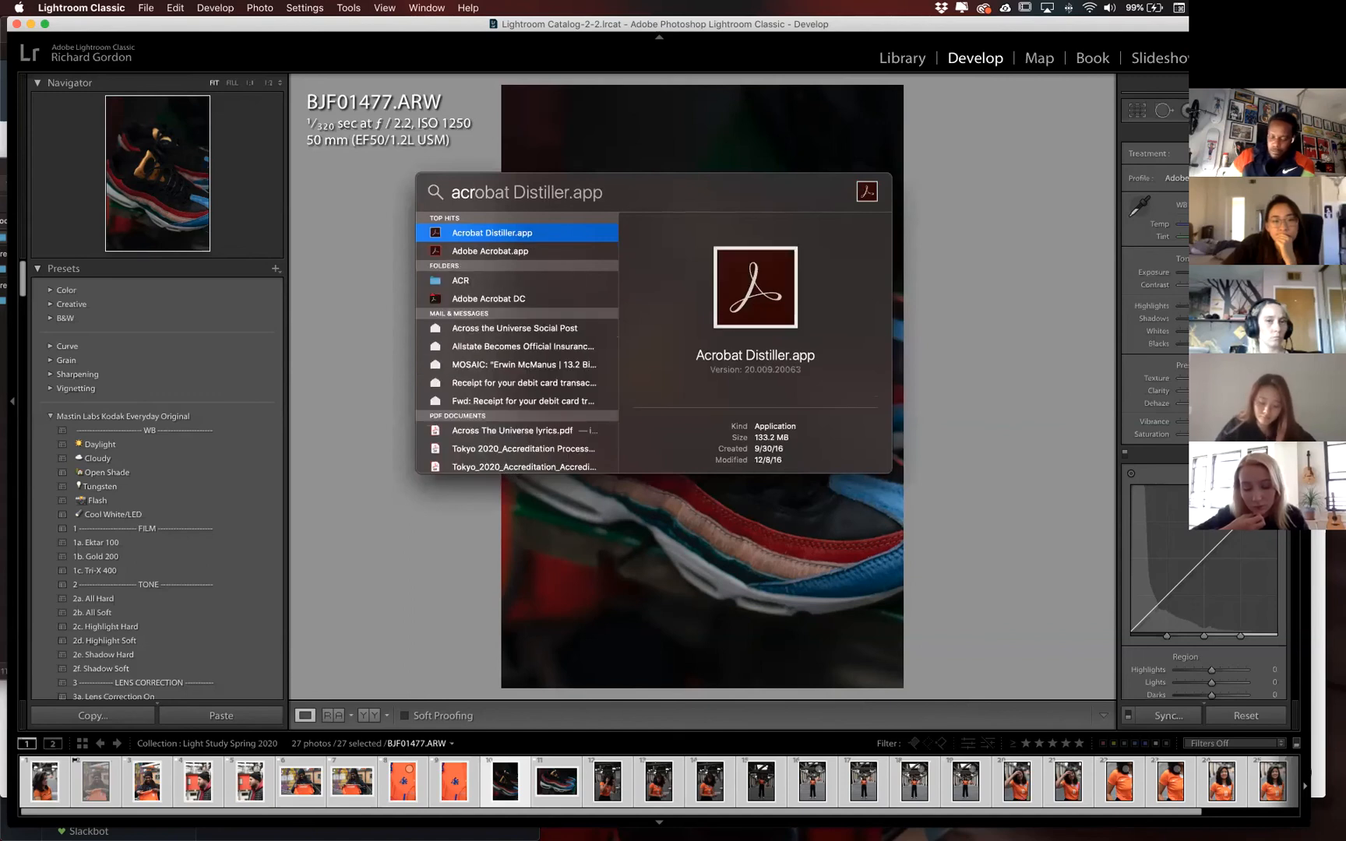
pyautogui.press('Down')
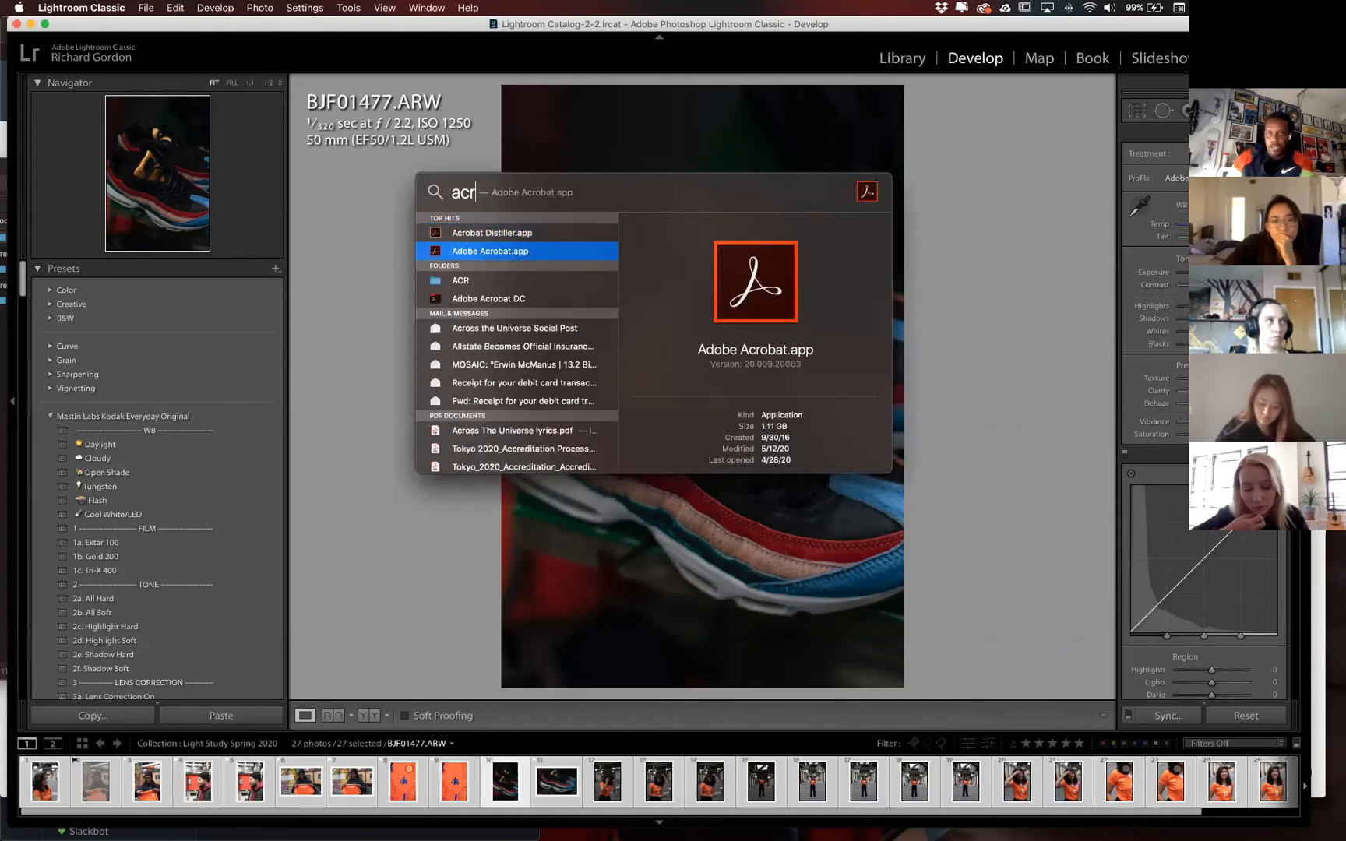
pyautogui.press('Return')
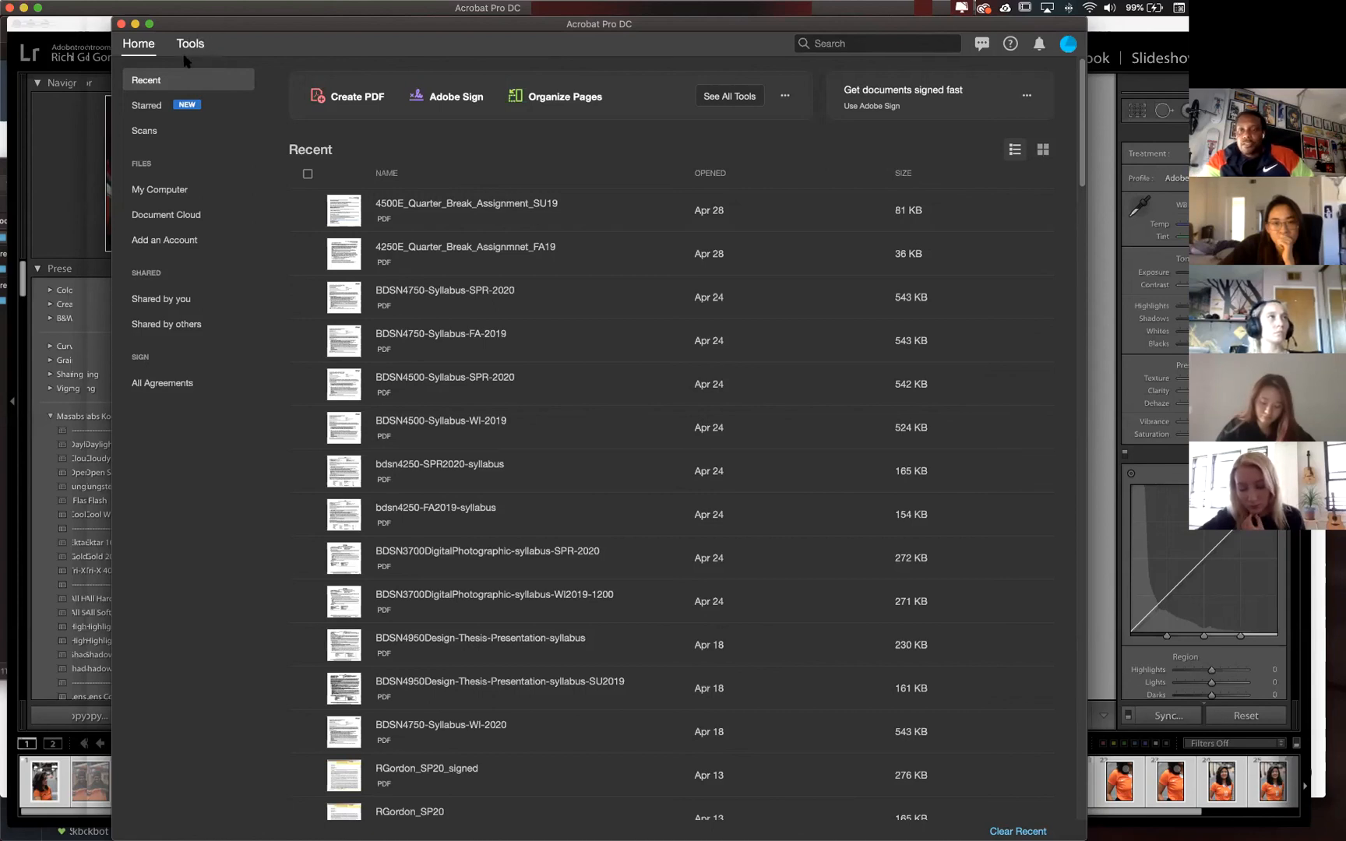
pyautogui.click(191, 44)
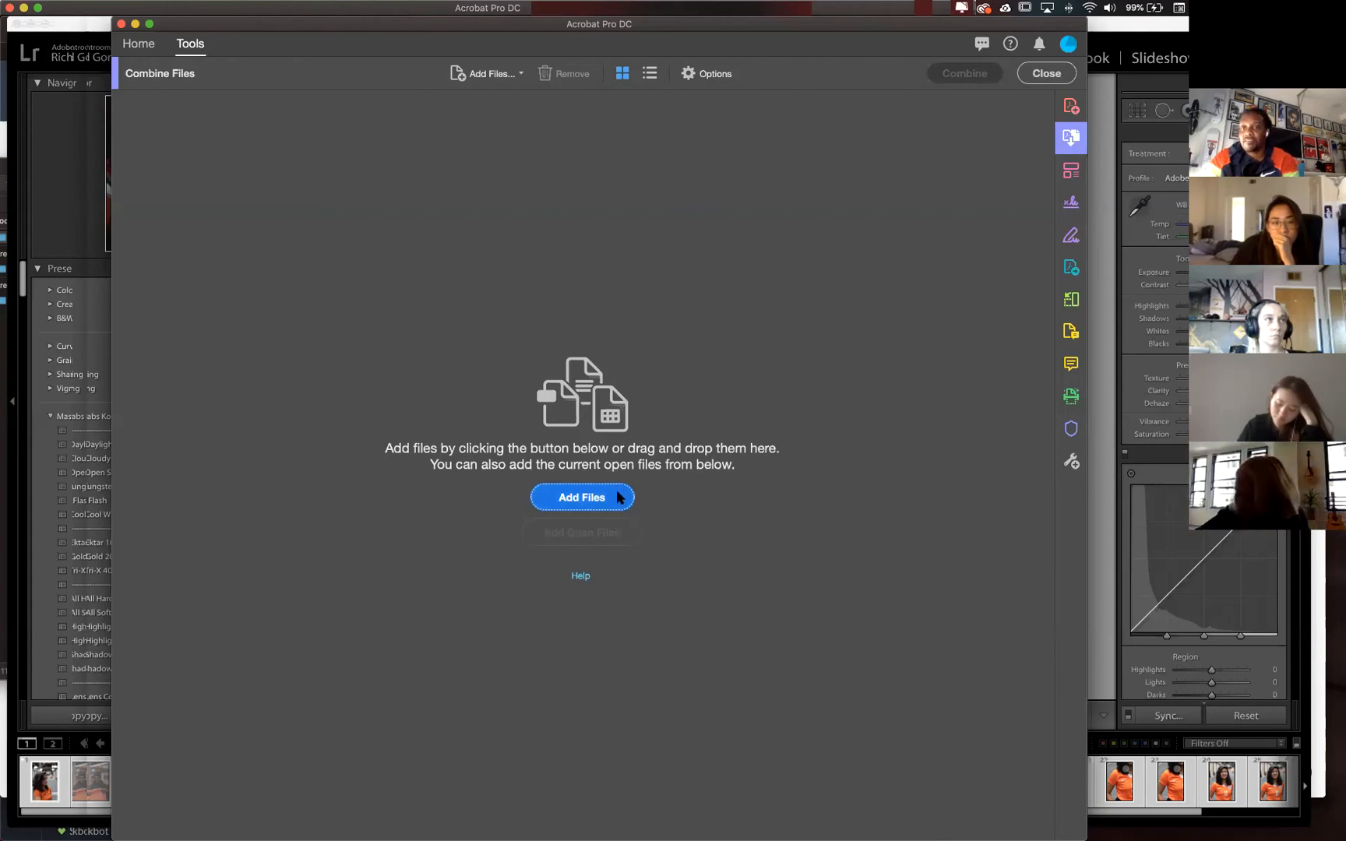
# Switch to Finder, open the digital folder inside Exports and show its photos as icons.
pyautogui.moveTo(586, 833)
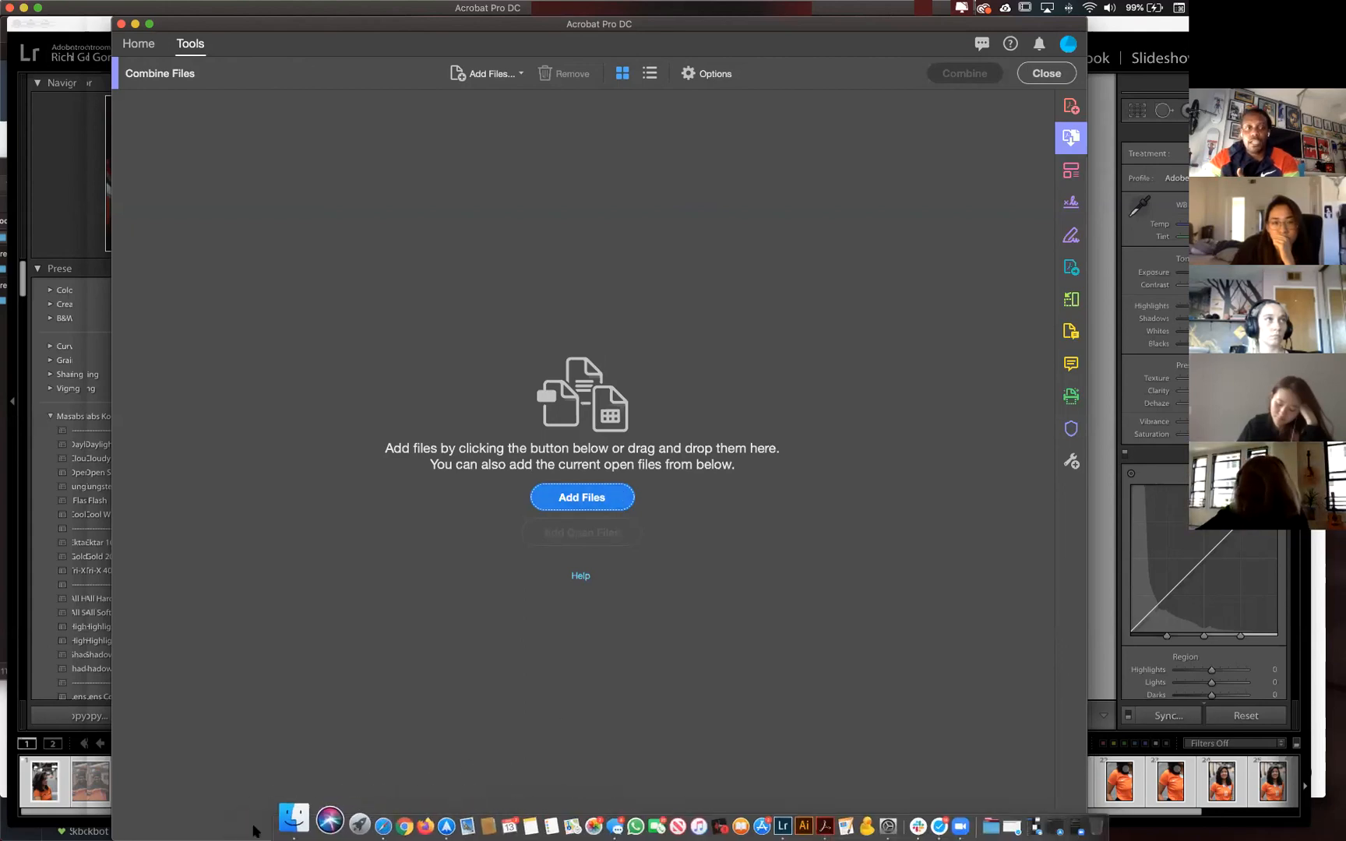
pyautogui.click(286, 818)
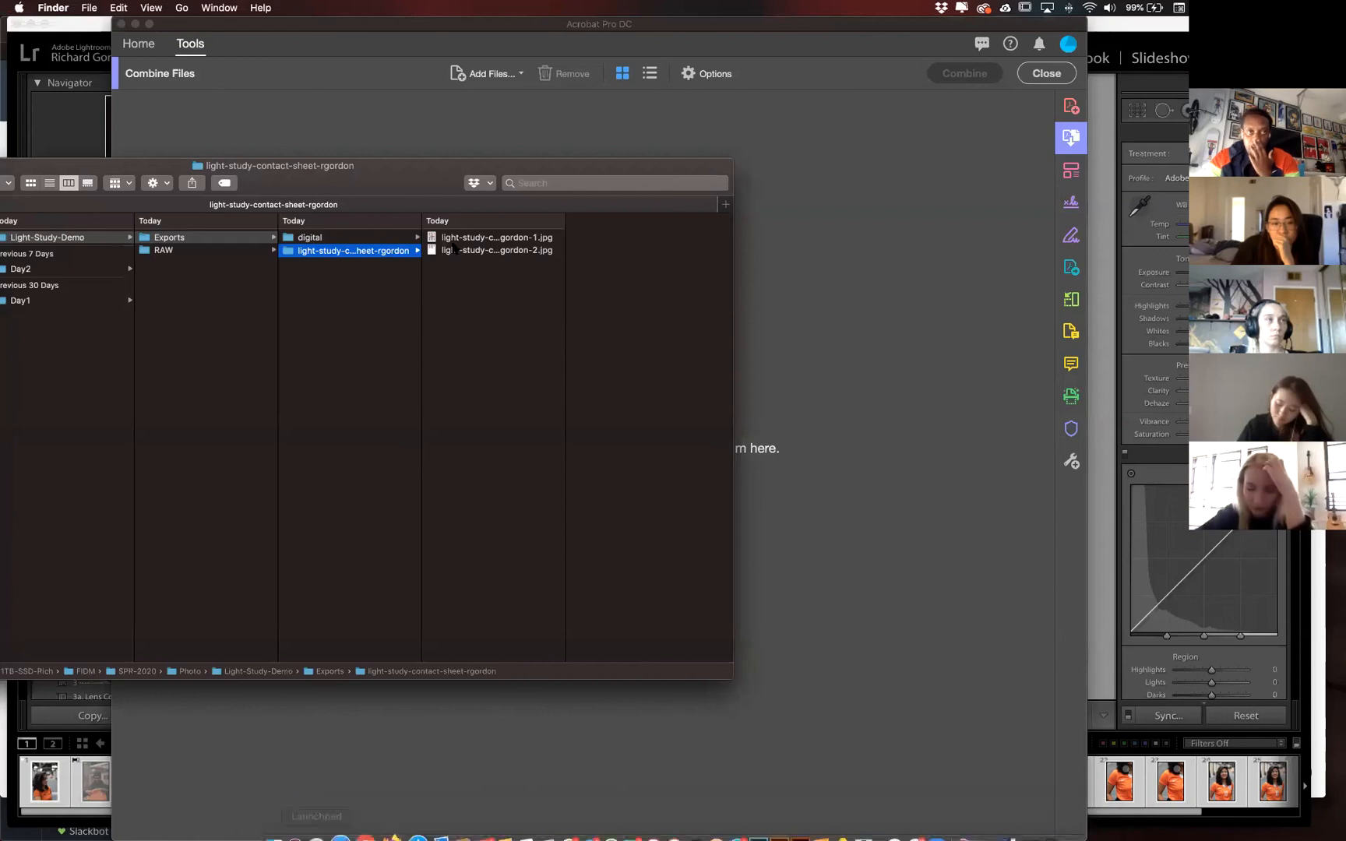
pyautogui.moveTo(345, 171); pyautogui.dragTo(603, 608)
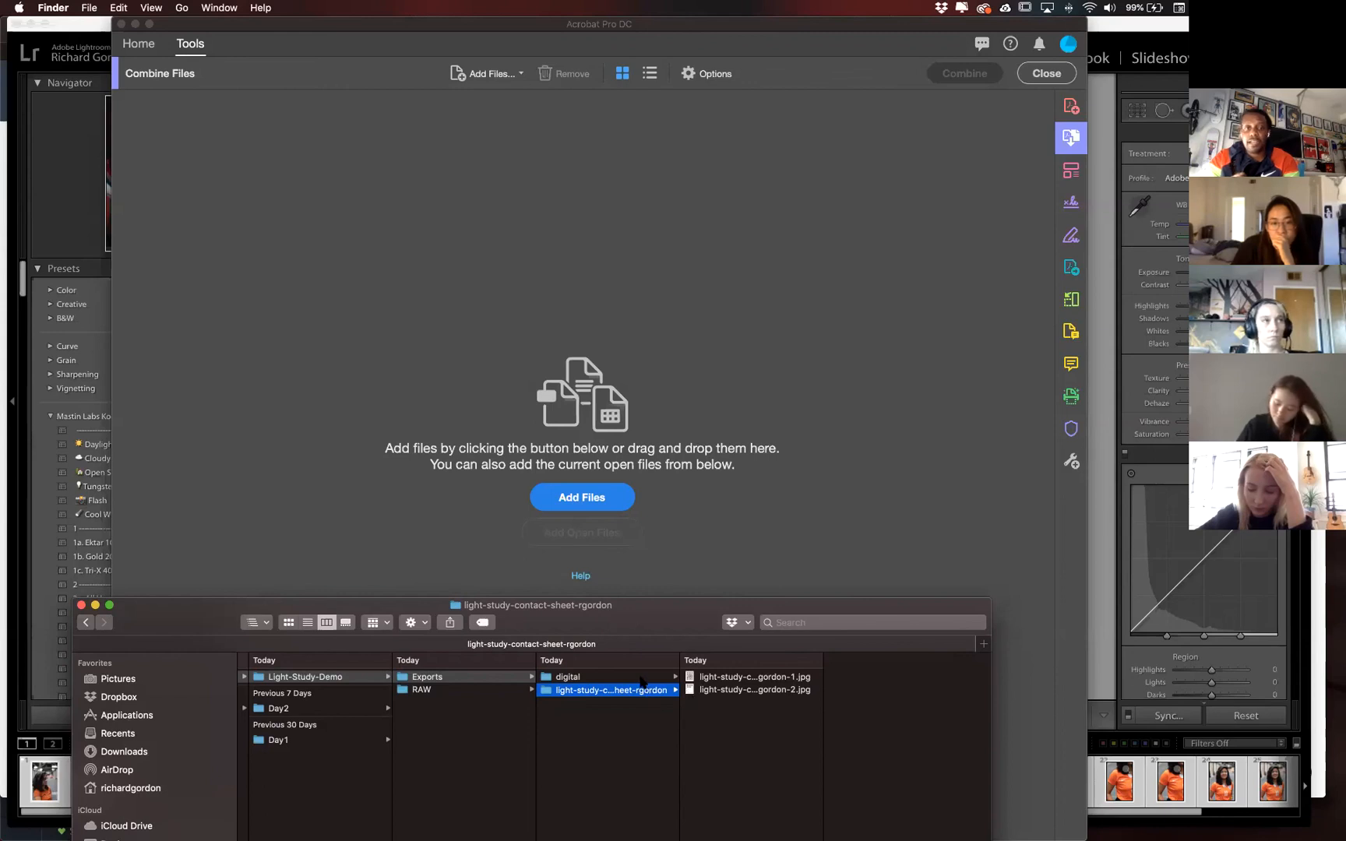
pyautogui.press('Up')
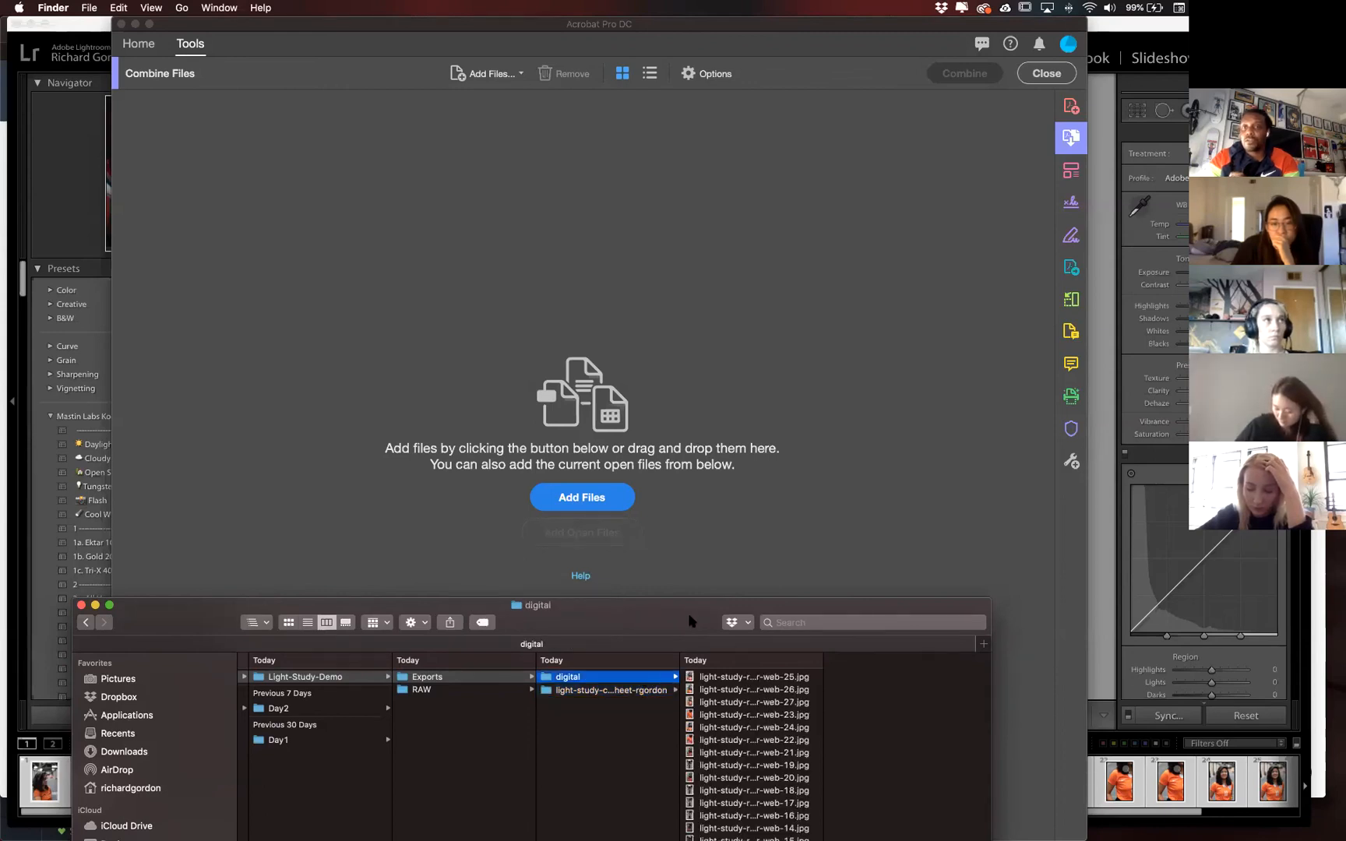
pyautogui.doubleClick(715, 620)
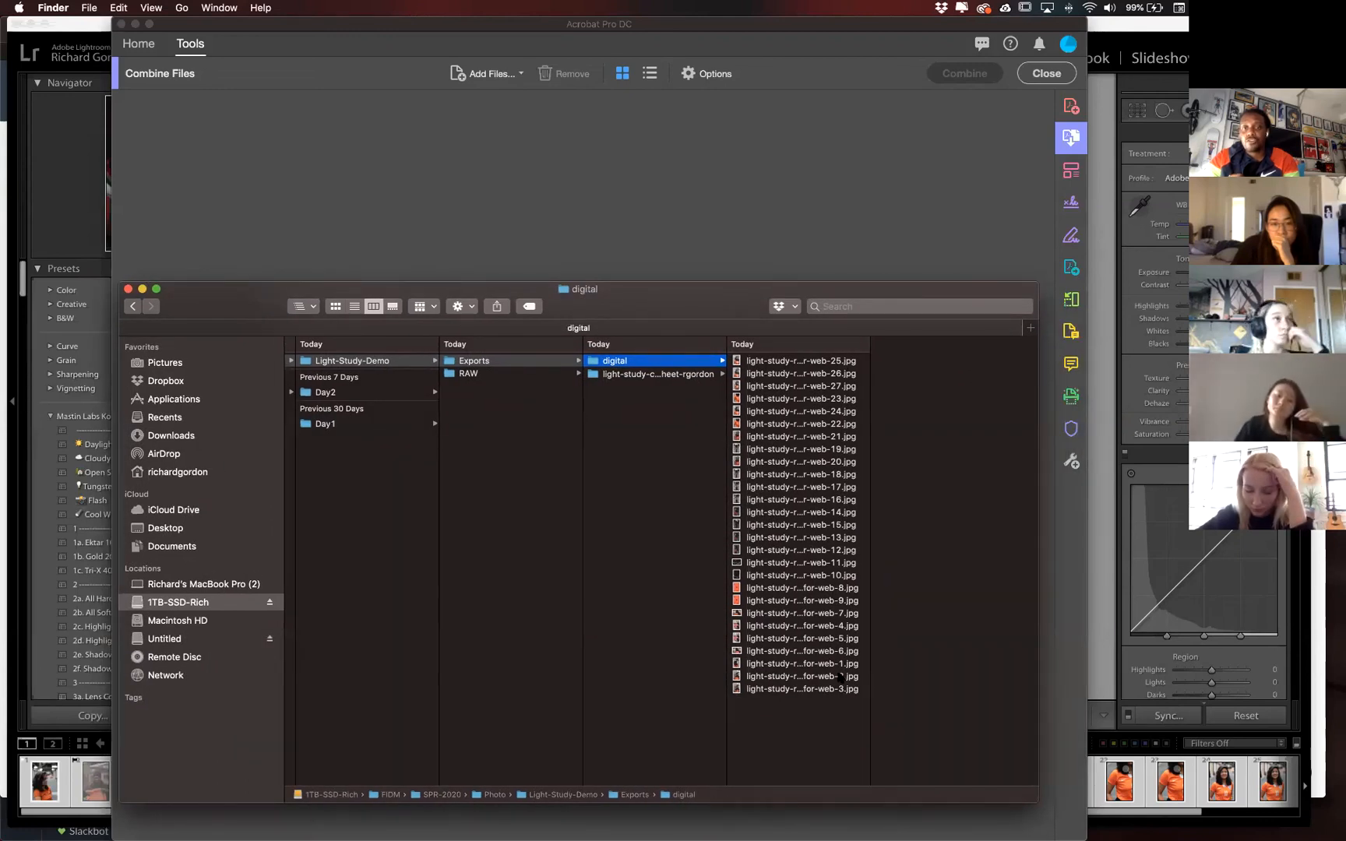
pyautogui.click(336, 306)
# Select all 27 exported web photos in the digital folder and add them to Acrobat's Combine Files list.
pyautogui.click(326, 366)
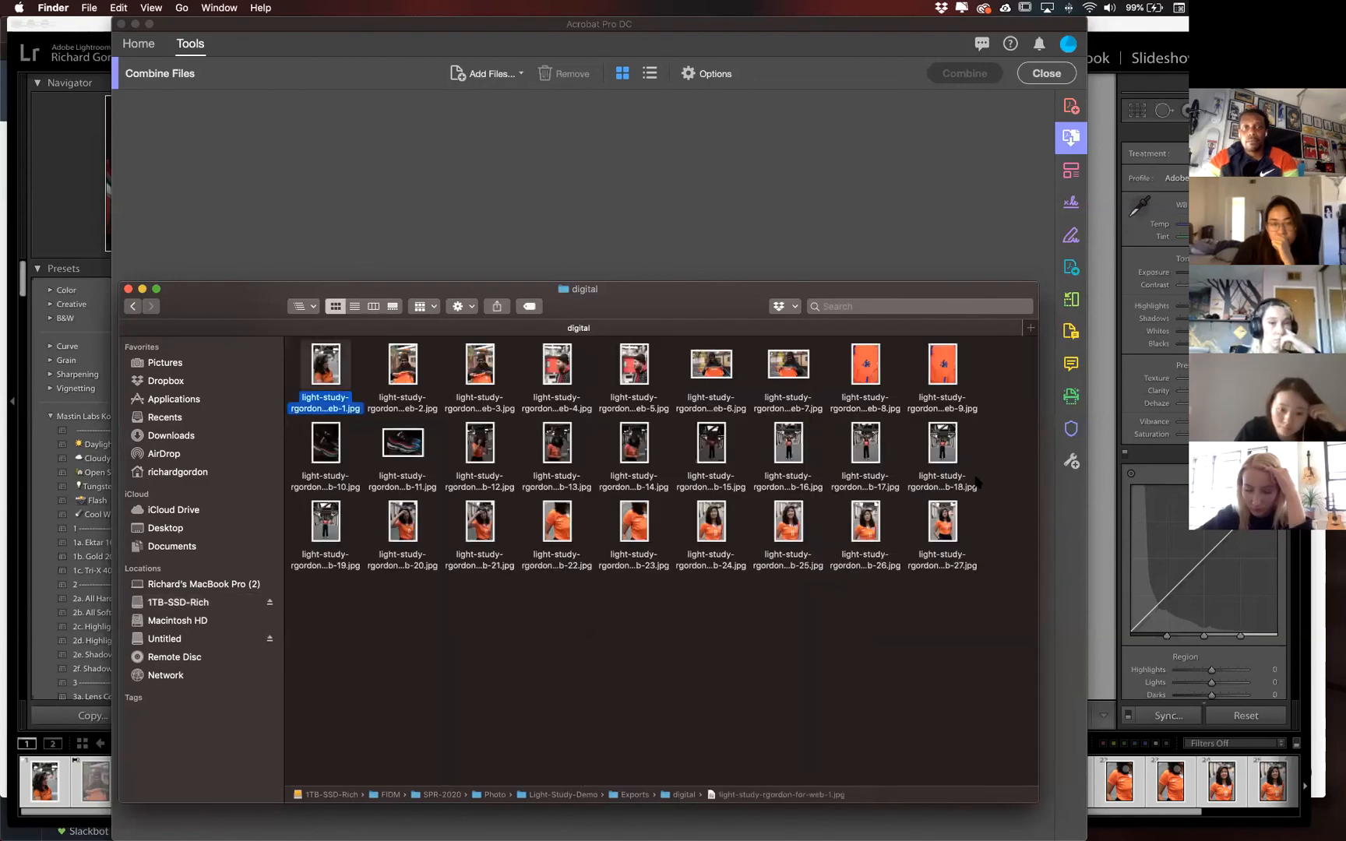
pyautogui.click(292, 359)
pyautogui.moveTo(291, 354); pyautogui.dragTo(1013, 586)
pyautogui.moveTo(487, 147); pyautogui.dragTo(489, 146)
pyautogui.moveTo(669, 303); pyautogui.dragTo(646, 706)
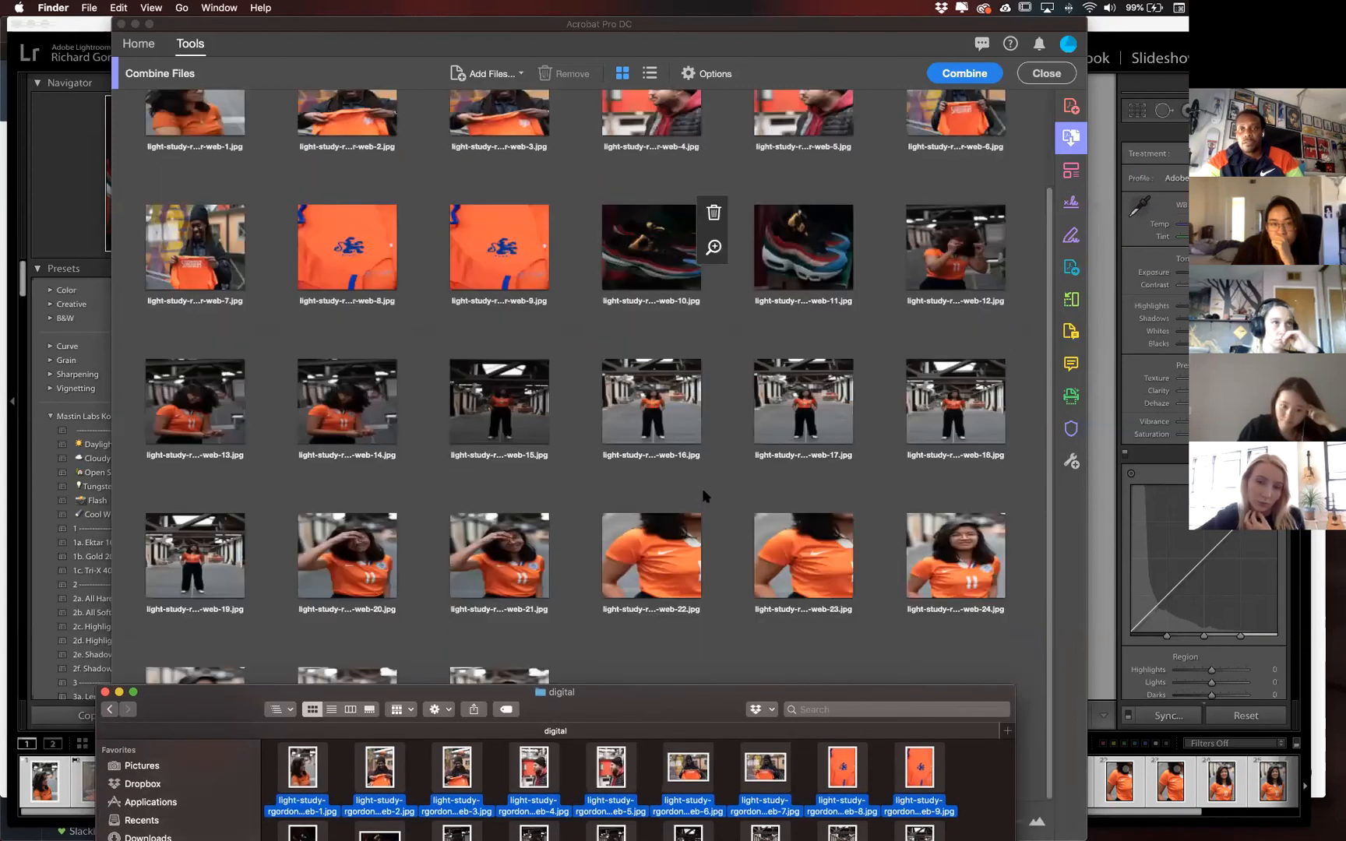
pyautogui.scroll(-3, 704, 483)
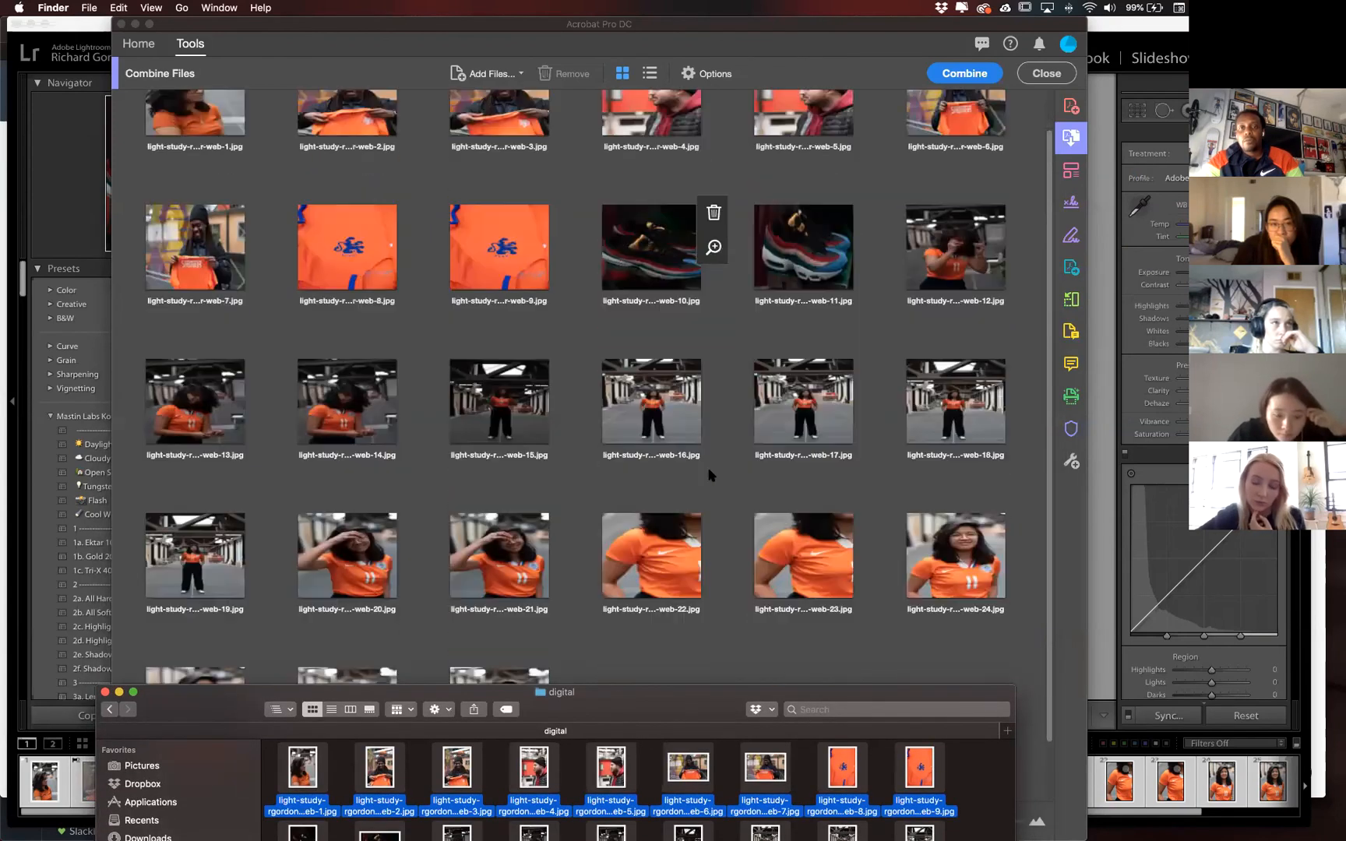
# Add both contact sheet JPEGs from the contact sheet folder inside Exports to the end of the combine list.
pyautogui.moveTo(654, 711); pyautogui.dragTo(632, 417)
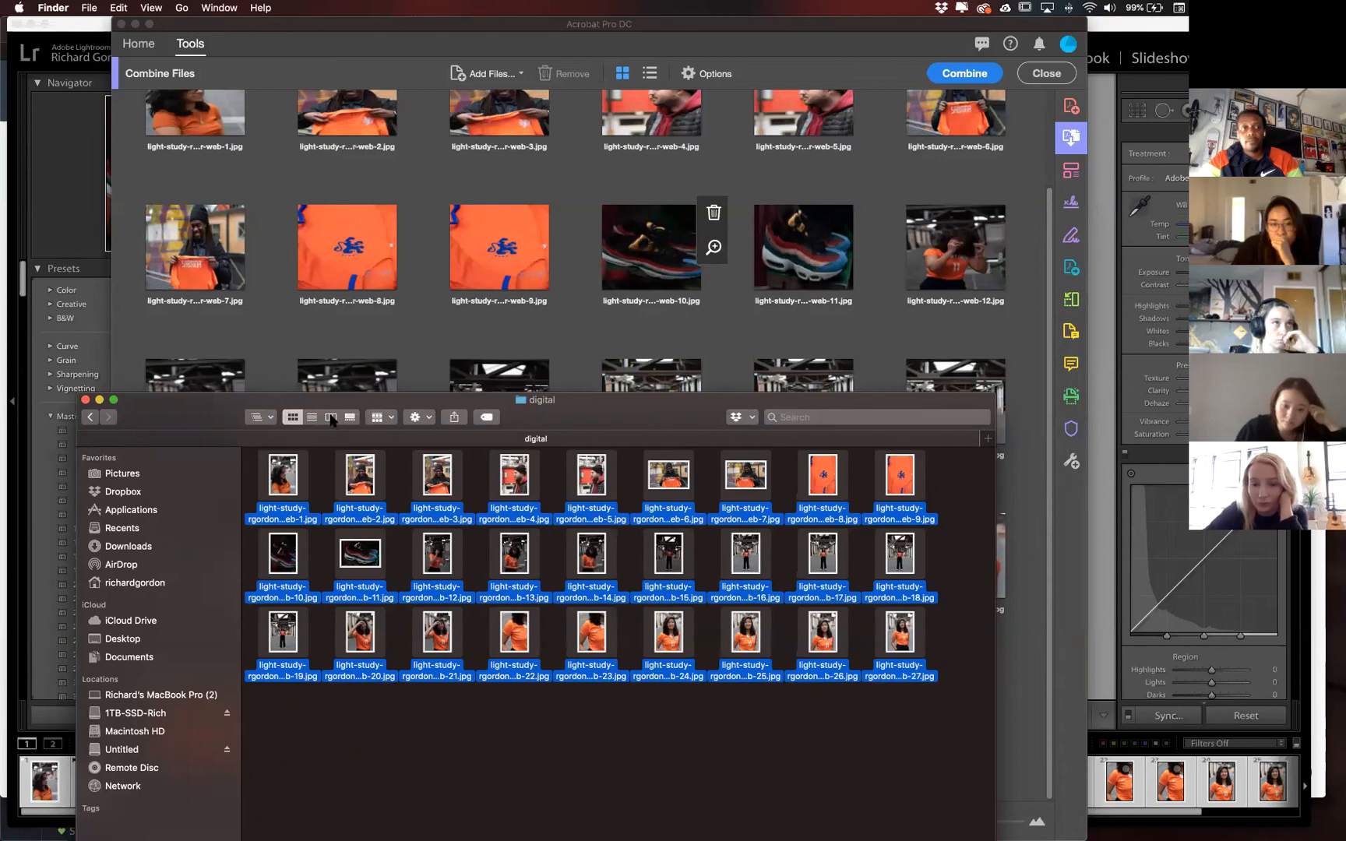
pyautogui.click(90, 417)
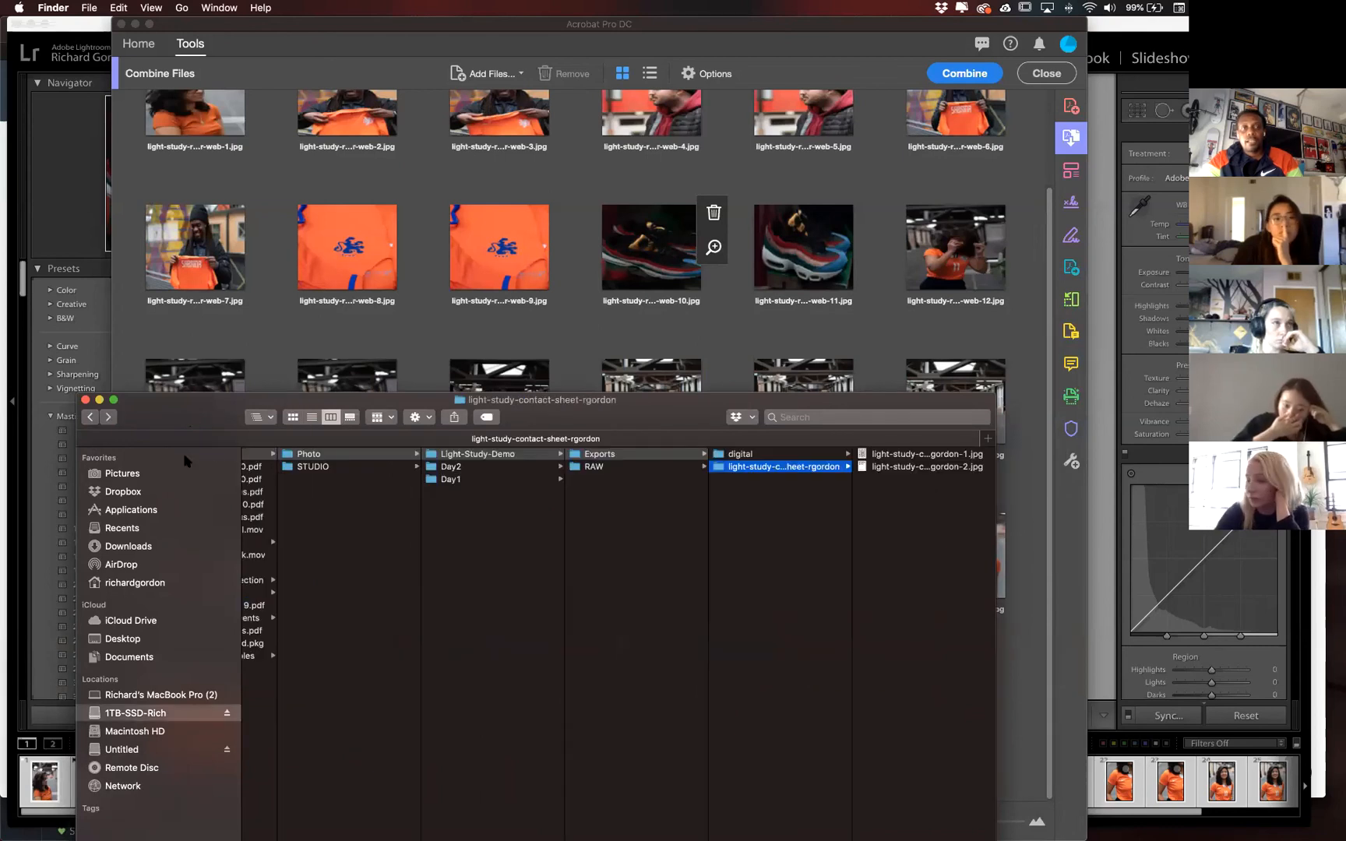
pyautogui.press('Right')
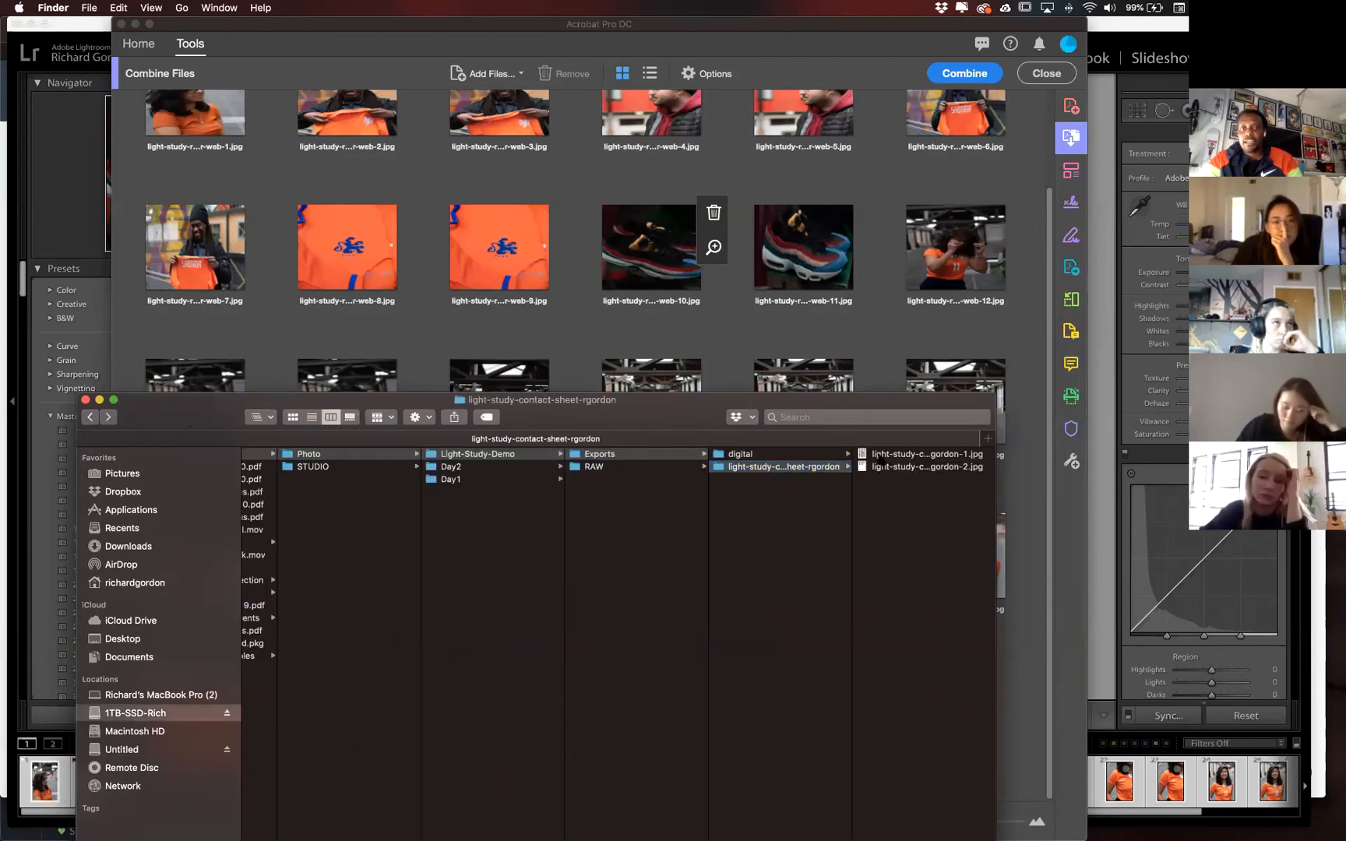
pyautogui.keyDown('shift'); pyautogui.click(772, 467); pyautogui.keyUp('shift')
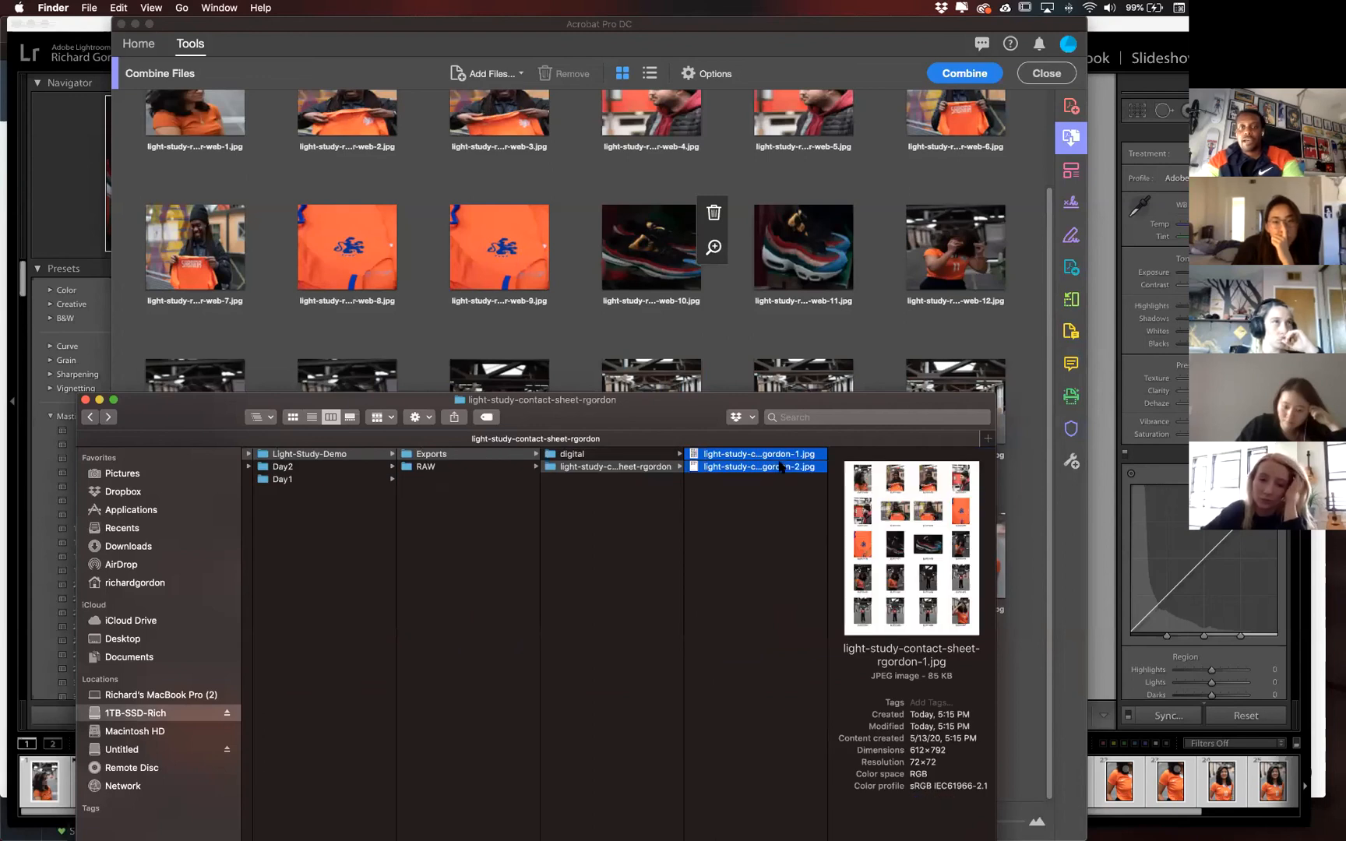
pyautogui.moveTo(816, 405); pyautogui.dragTo(449, 161)
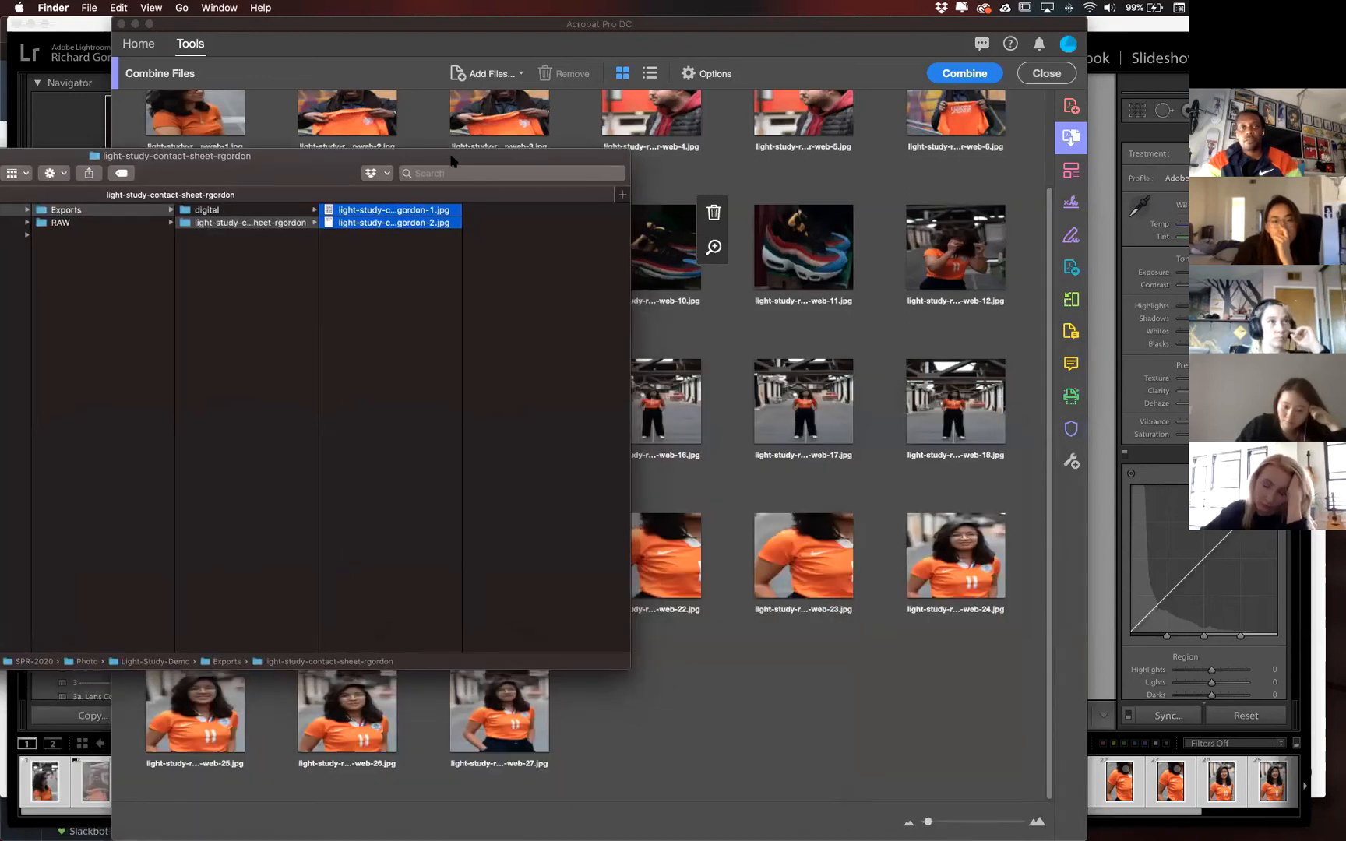
pyautogui.moveTo(851, 760); pyautogui.dragTo(824, 722)
pyautogui.click(927, 708)
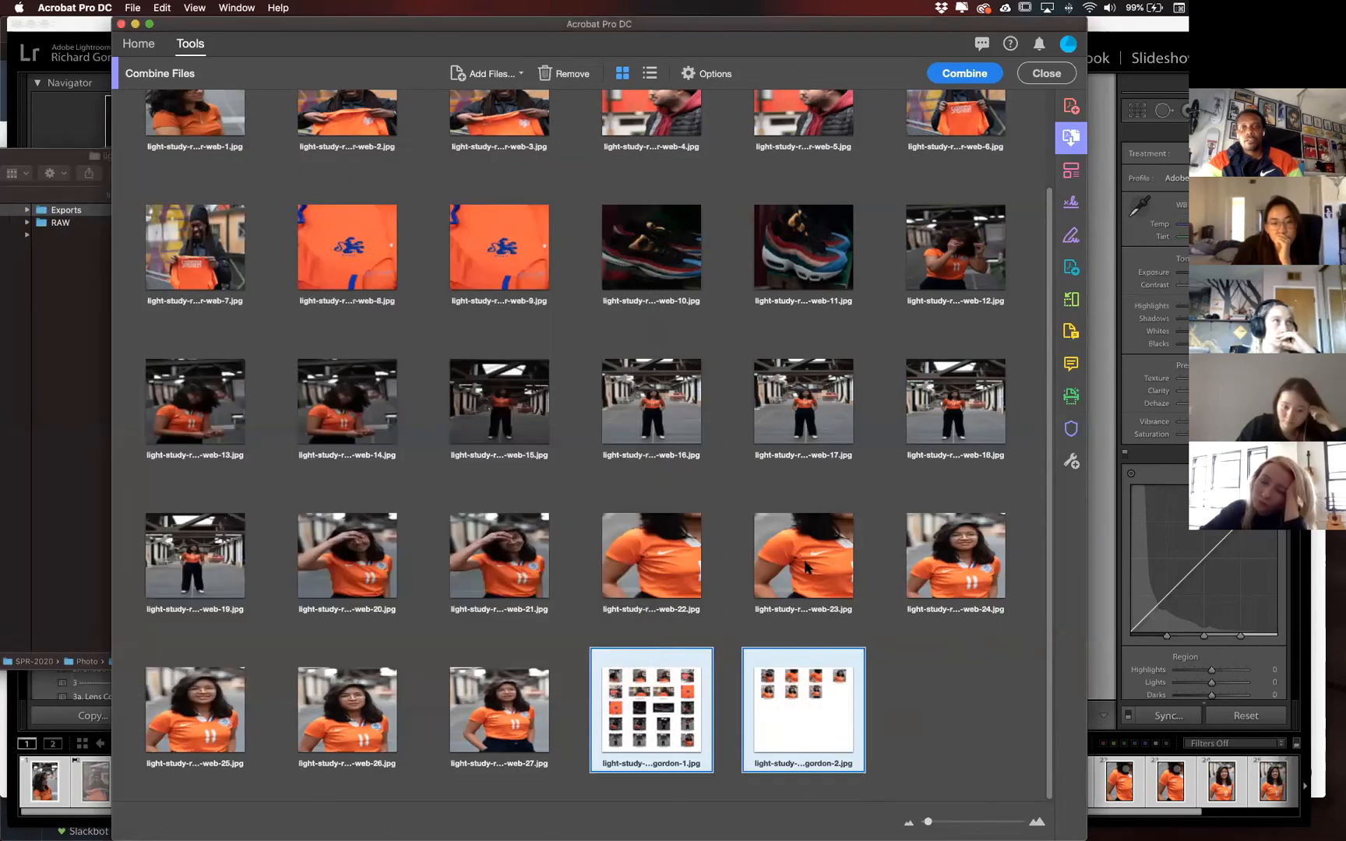
pyautogui.scroll(3, 589, 518)
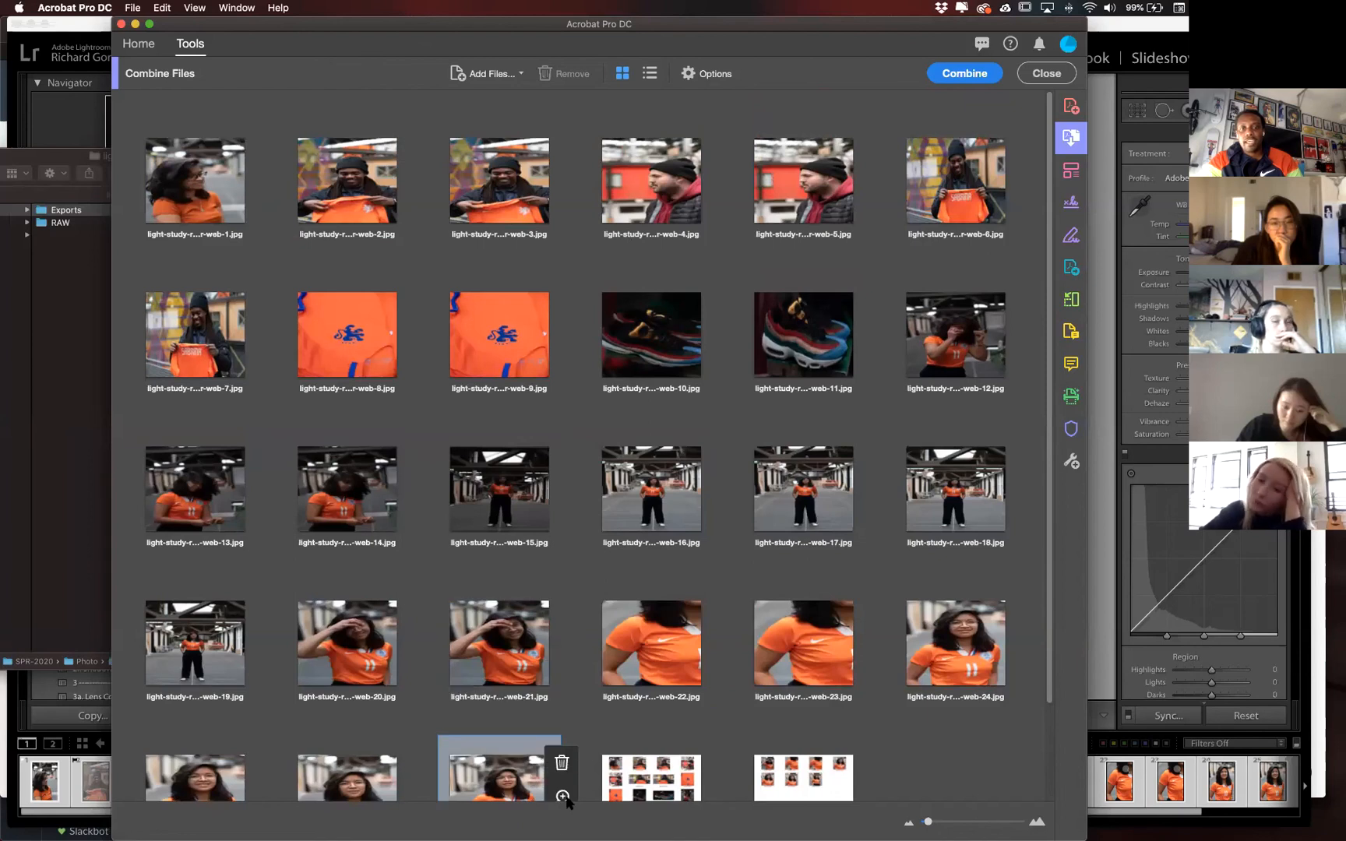
pyautogui.scroll(-2, 591, 740)
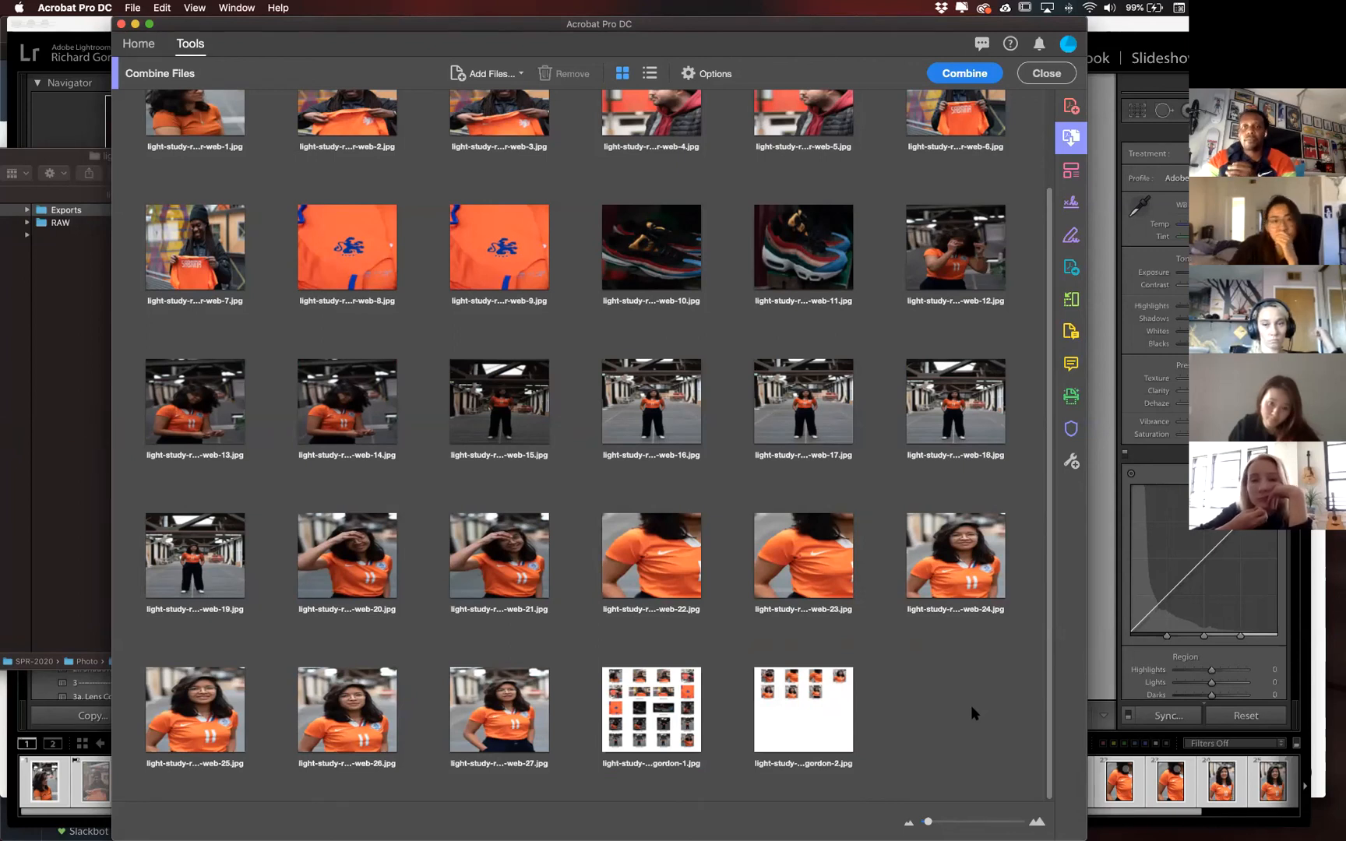
# Locate BDSN3700DigitalPhotographic-syllabus-SPR-2020.pdf in the FIDM folder and add it after the contact sheets in the combine list.
pyautogui.moveTo(688, 837)
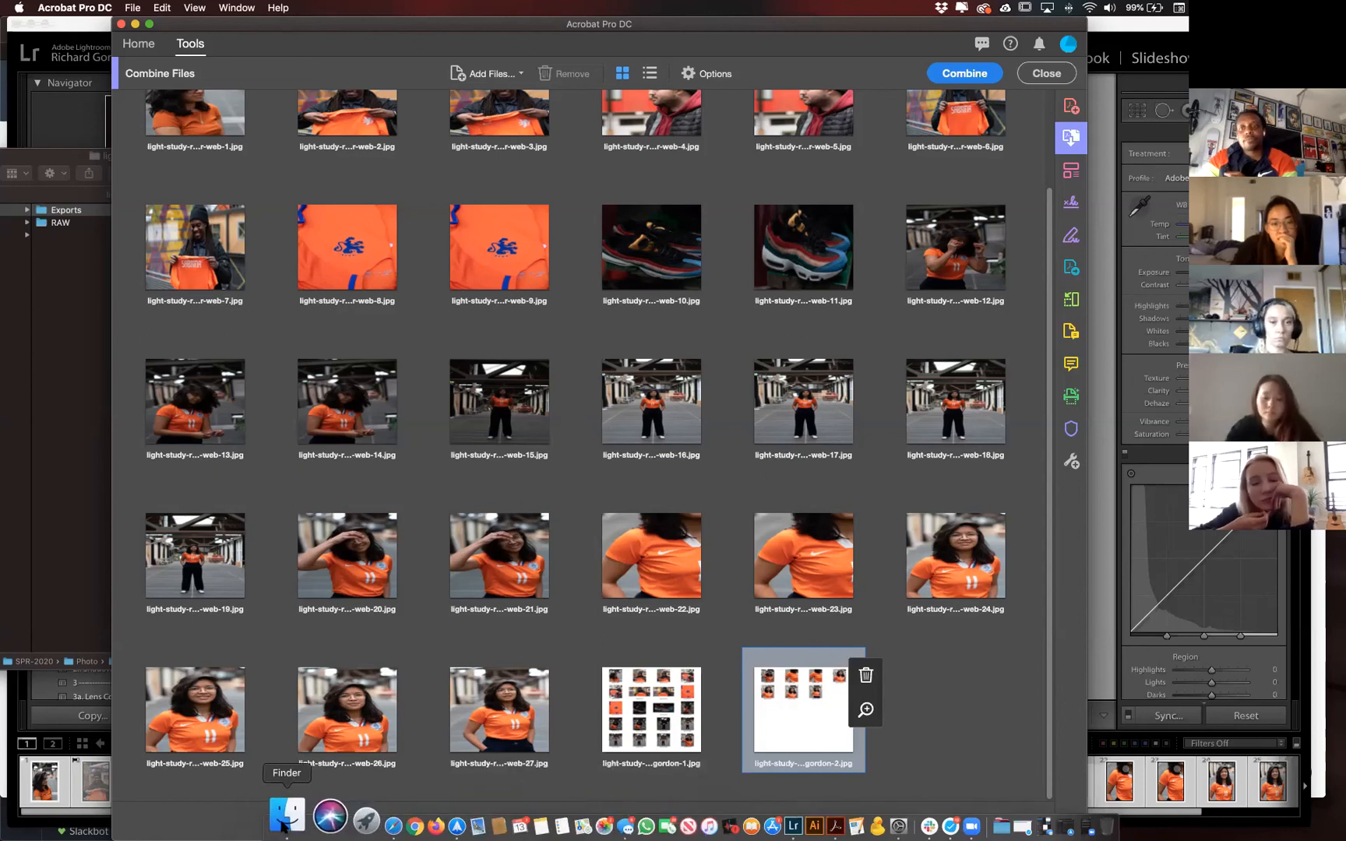
pyautogui.click(272, 818)
pyautogui.hscroll(-3, 223, 264)
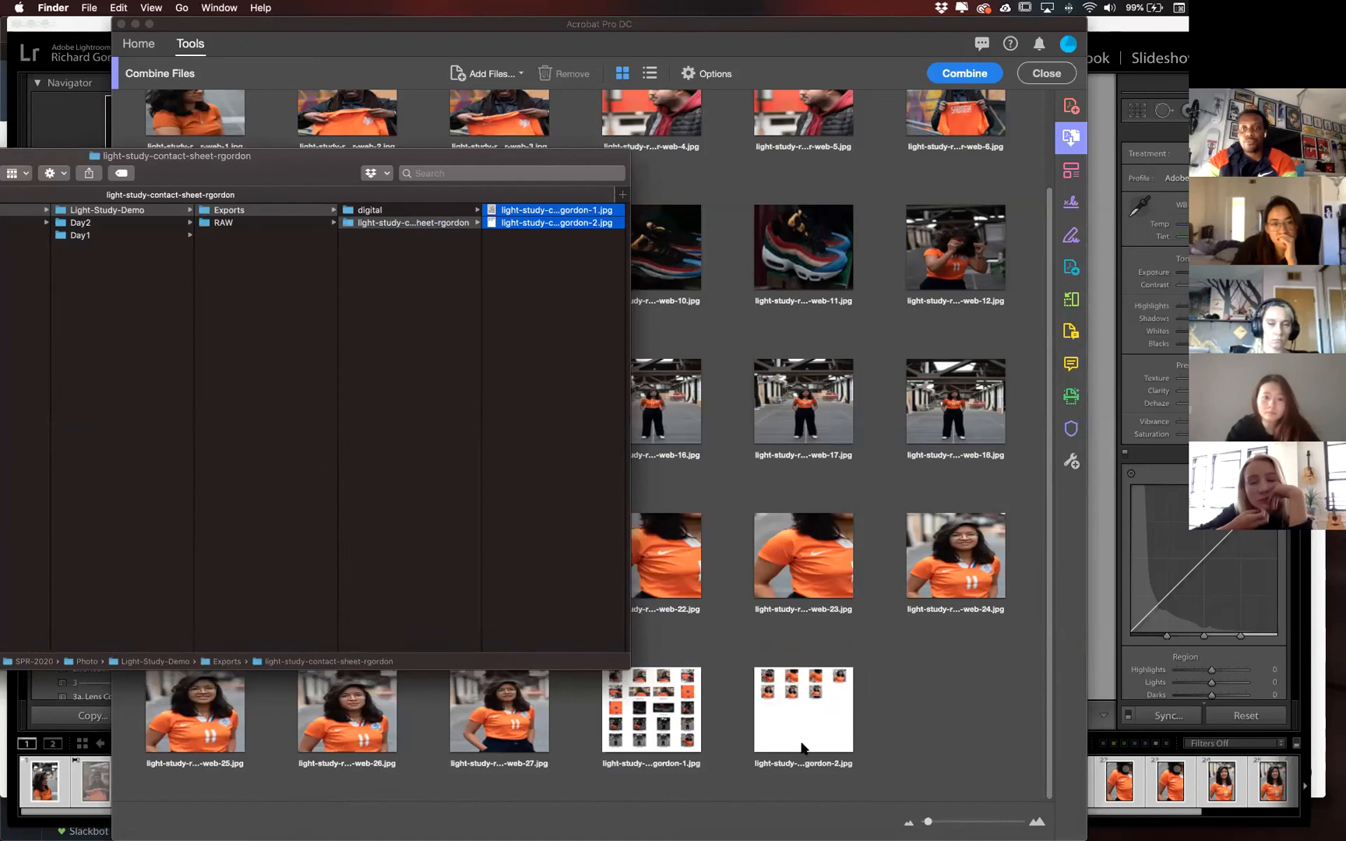
pyautogui.hscroll(-5, 393, 477)
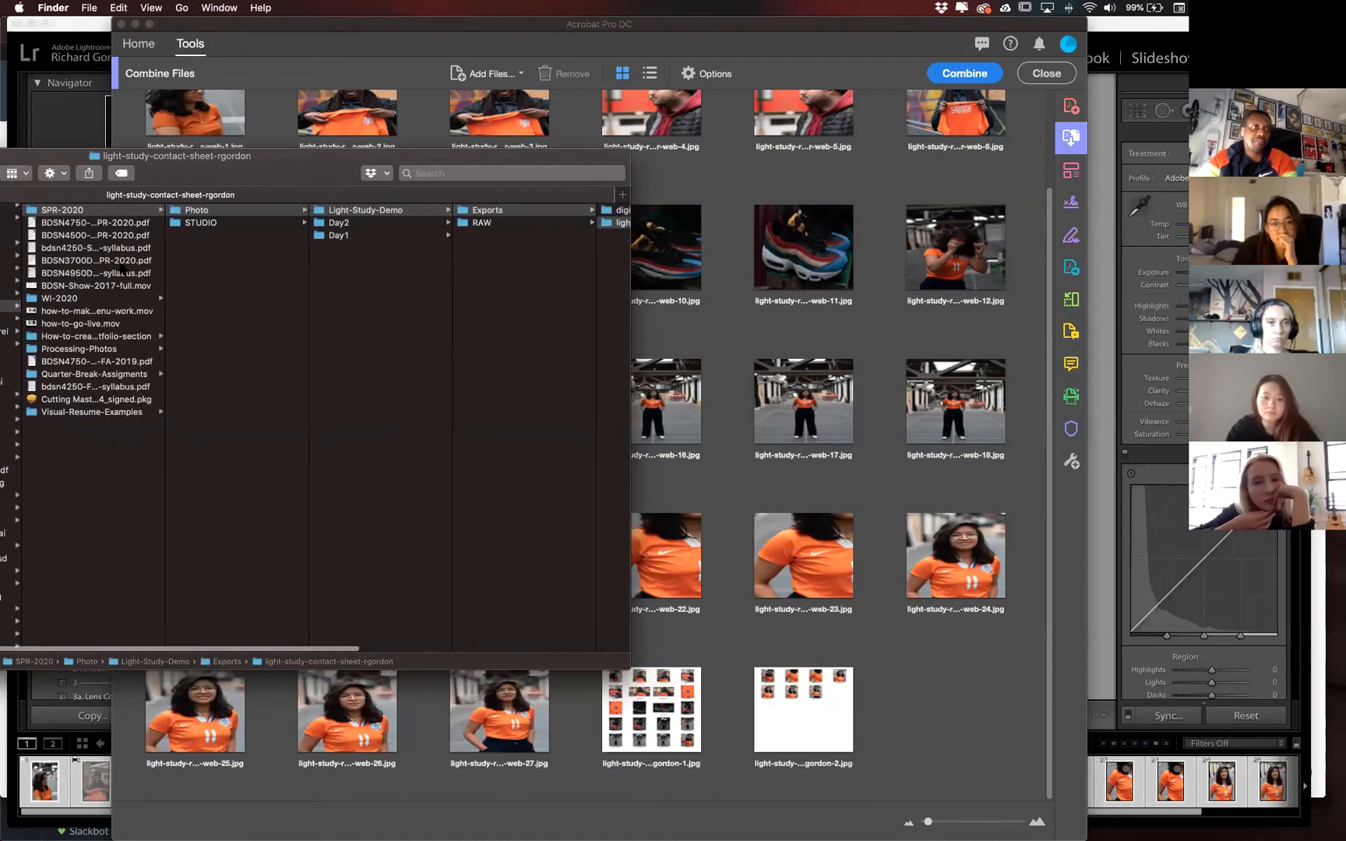
pyautogui.click(115, 235)
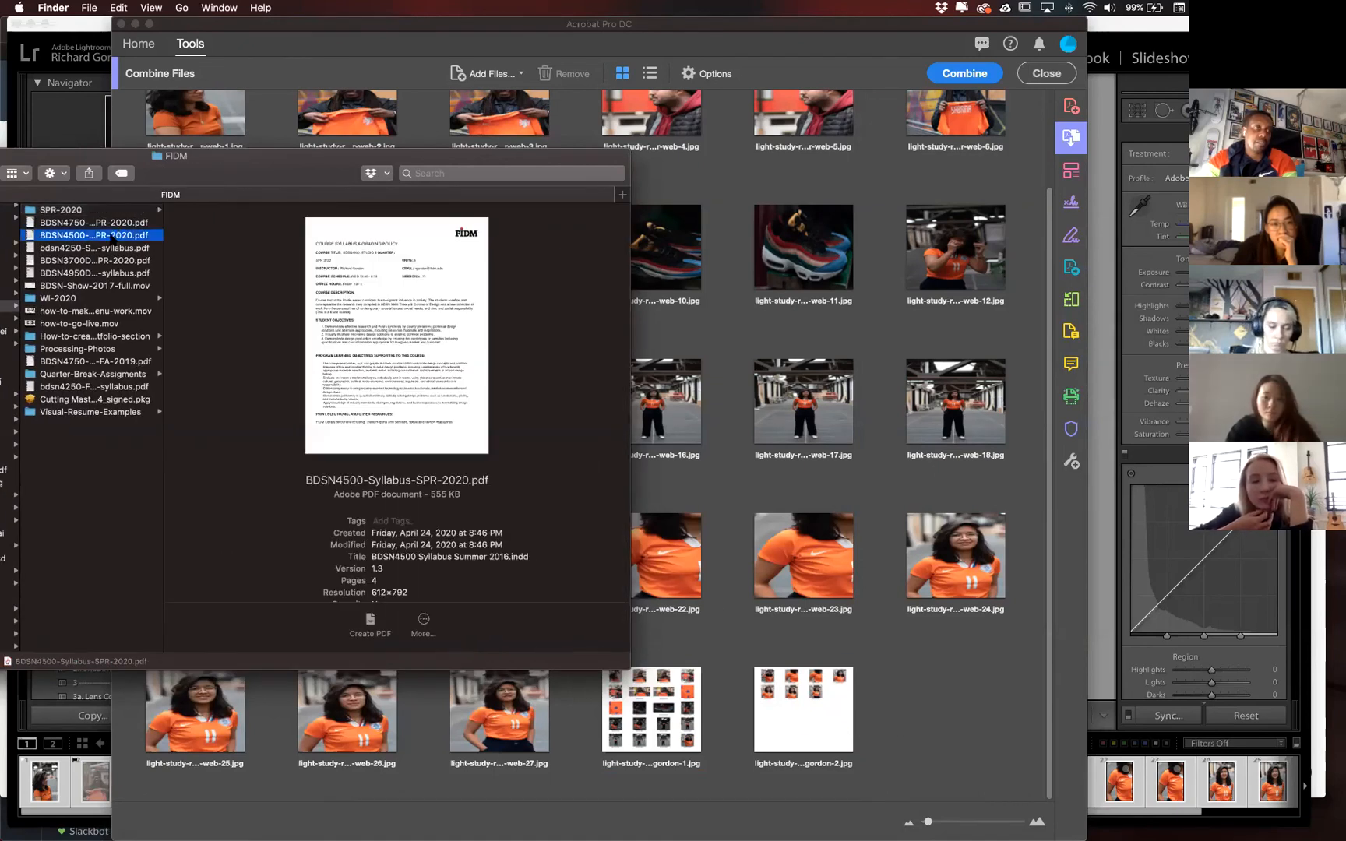
pyautogui.click(101, 272)
pyautogui.click(98, 262)
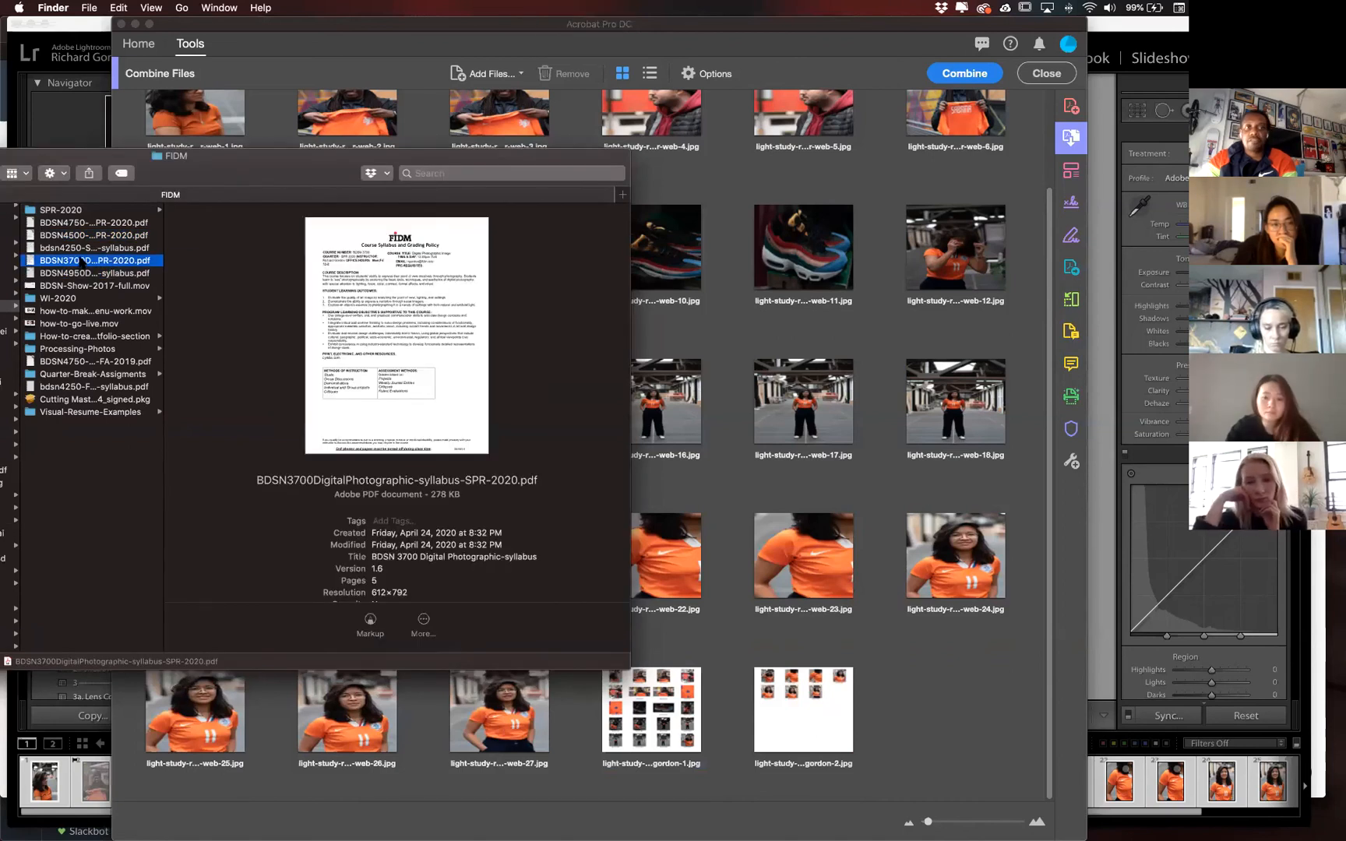
pyautogui.moveTo(486, 426); pyautogui.dragTo(943, 717)
pyautogui.click(867, 623)
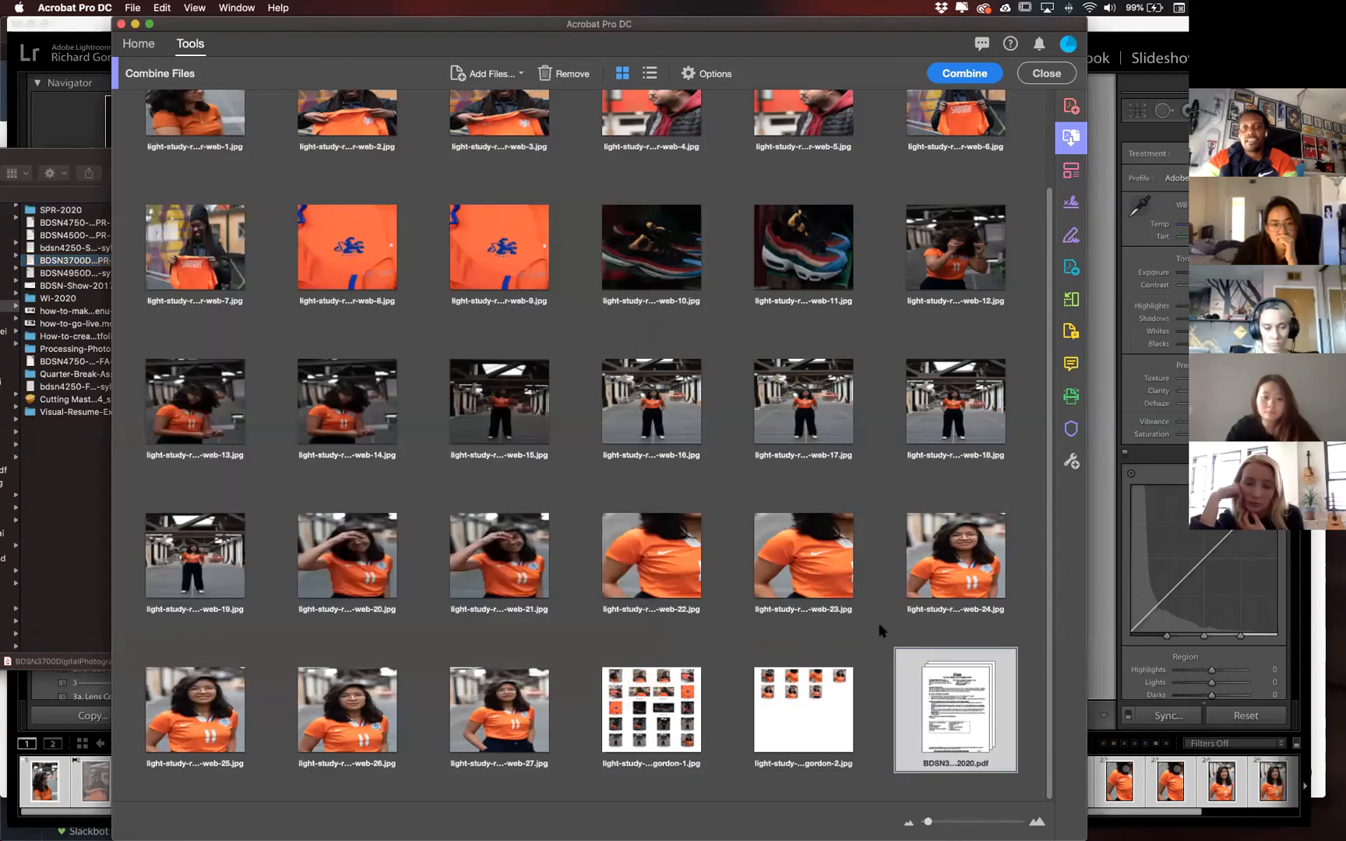
# Review the photos, contact sheets and syllabus PDF gathered in the combine list.
pyautogui.click(789, 704)
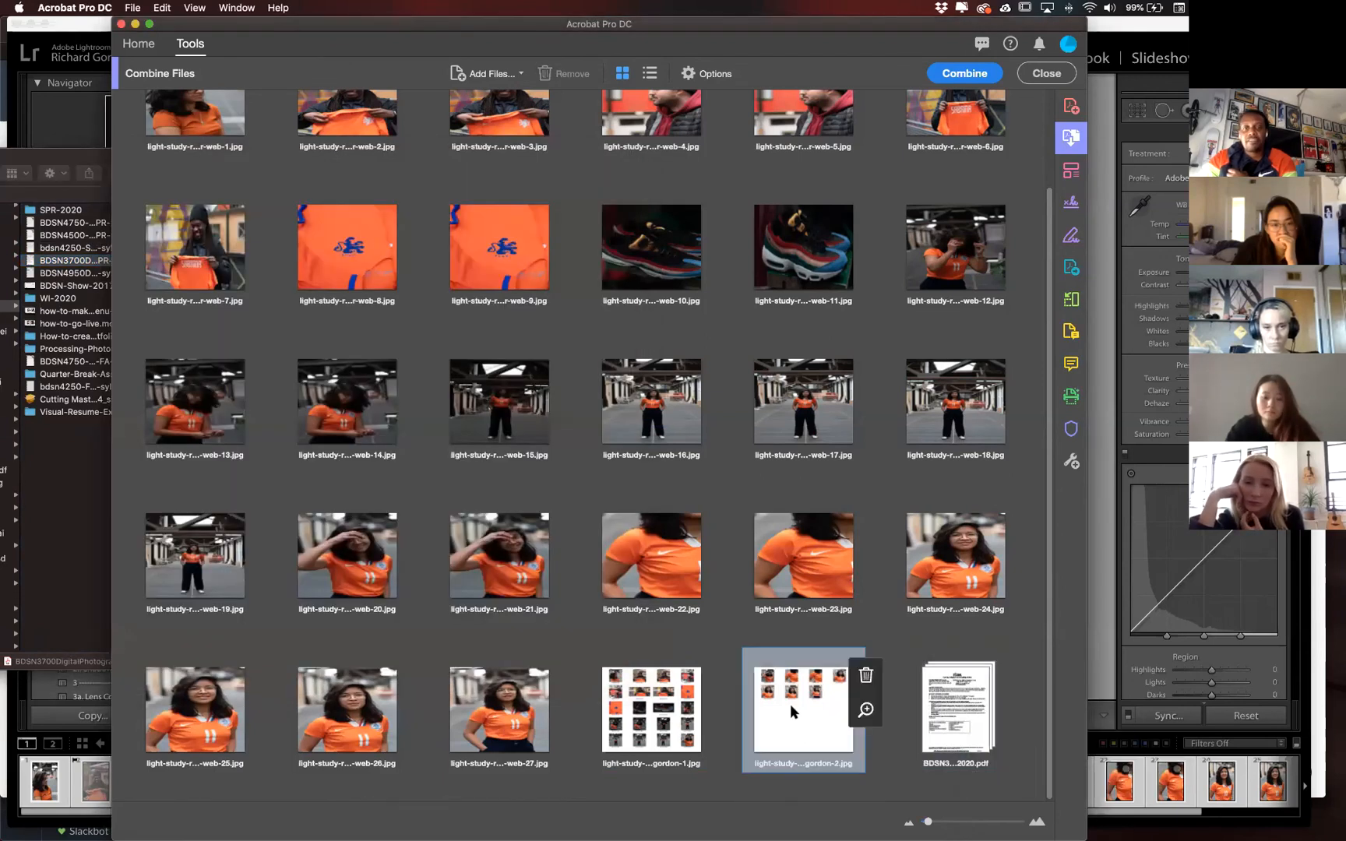
pyautogui.click(643, 713)
pyautogui.scroll(3, 651, 576)
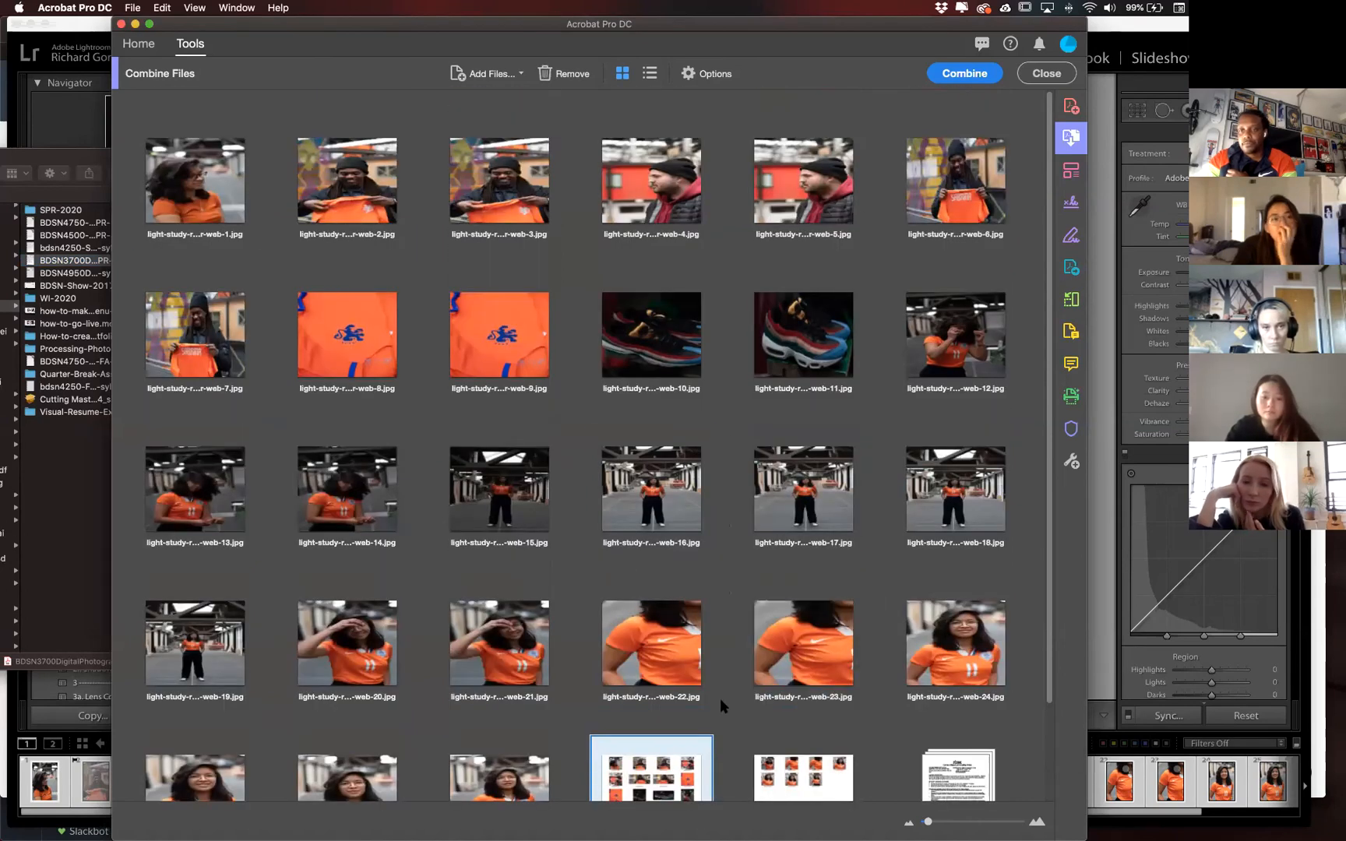
pyautogui.scroll(-2, 719, 697)
pyautogui.moveTo(754, 696)
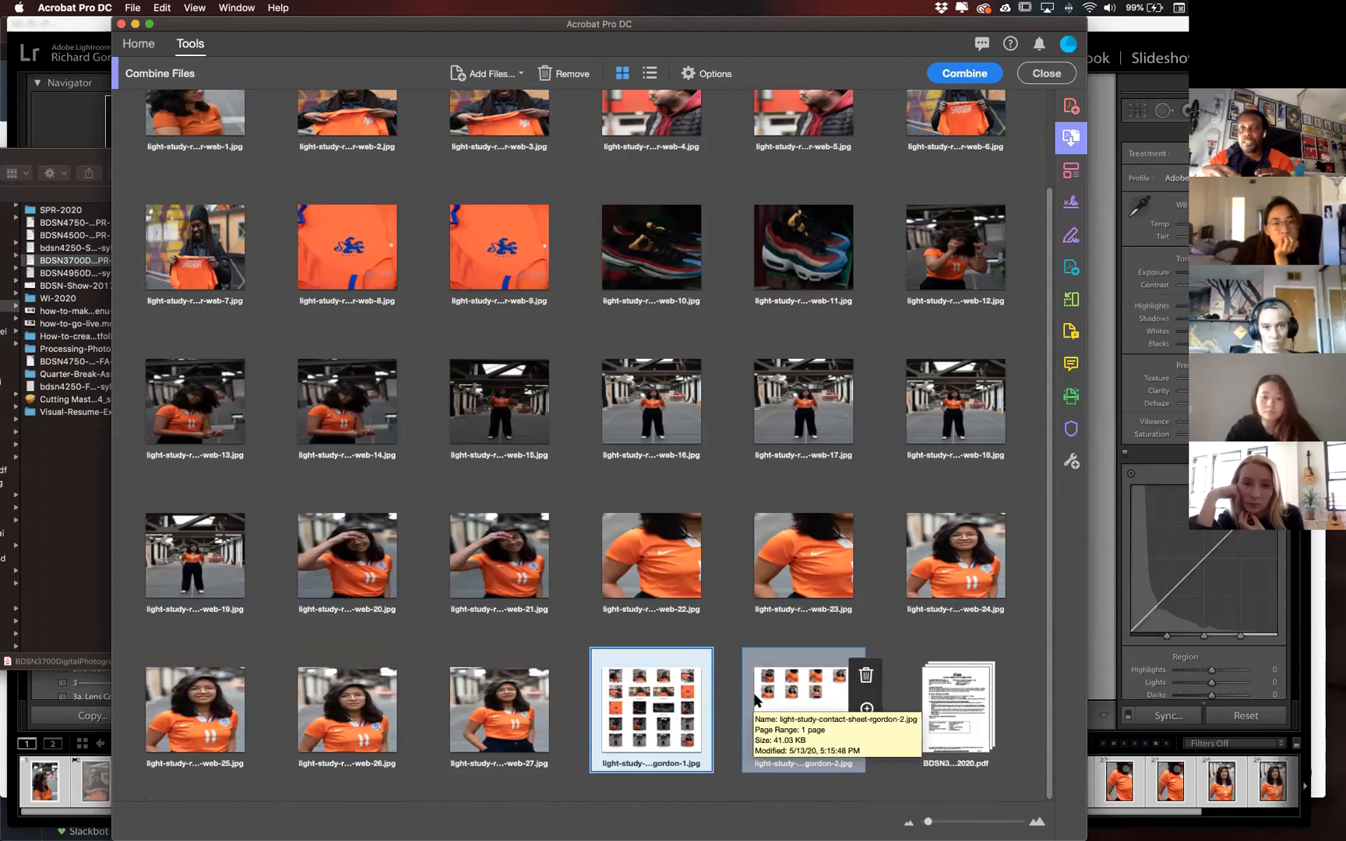
pyautogui.scroll(2, 748, 390)
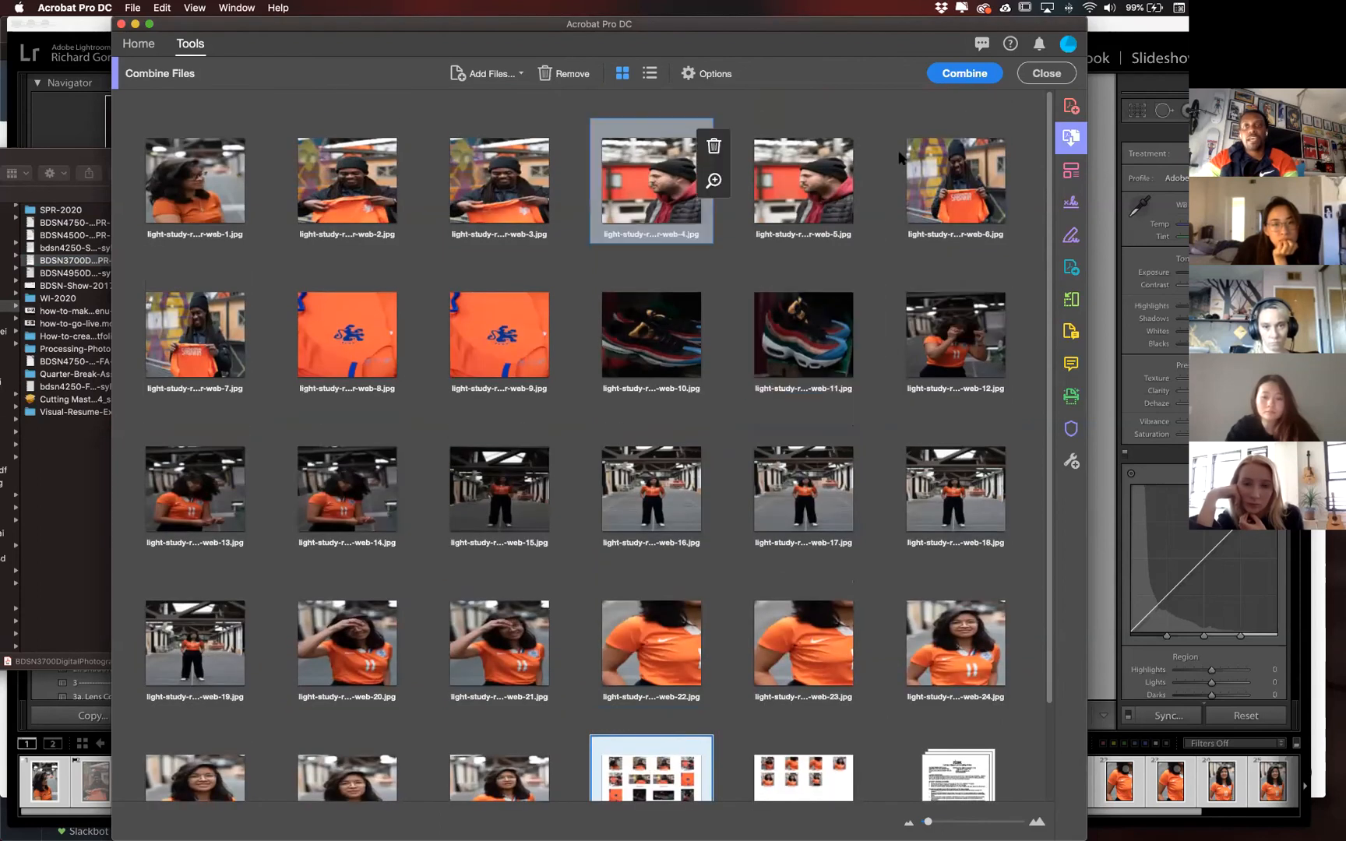
# Combine the gathered photos, contact sheets and syllabus into one PDF and show its page thumbnails.
pyautogui.click(964, 74)
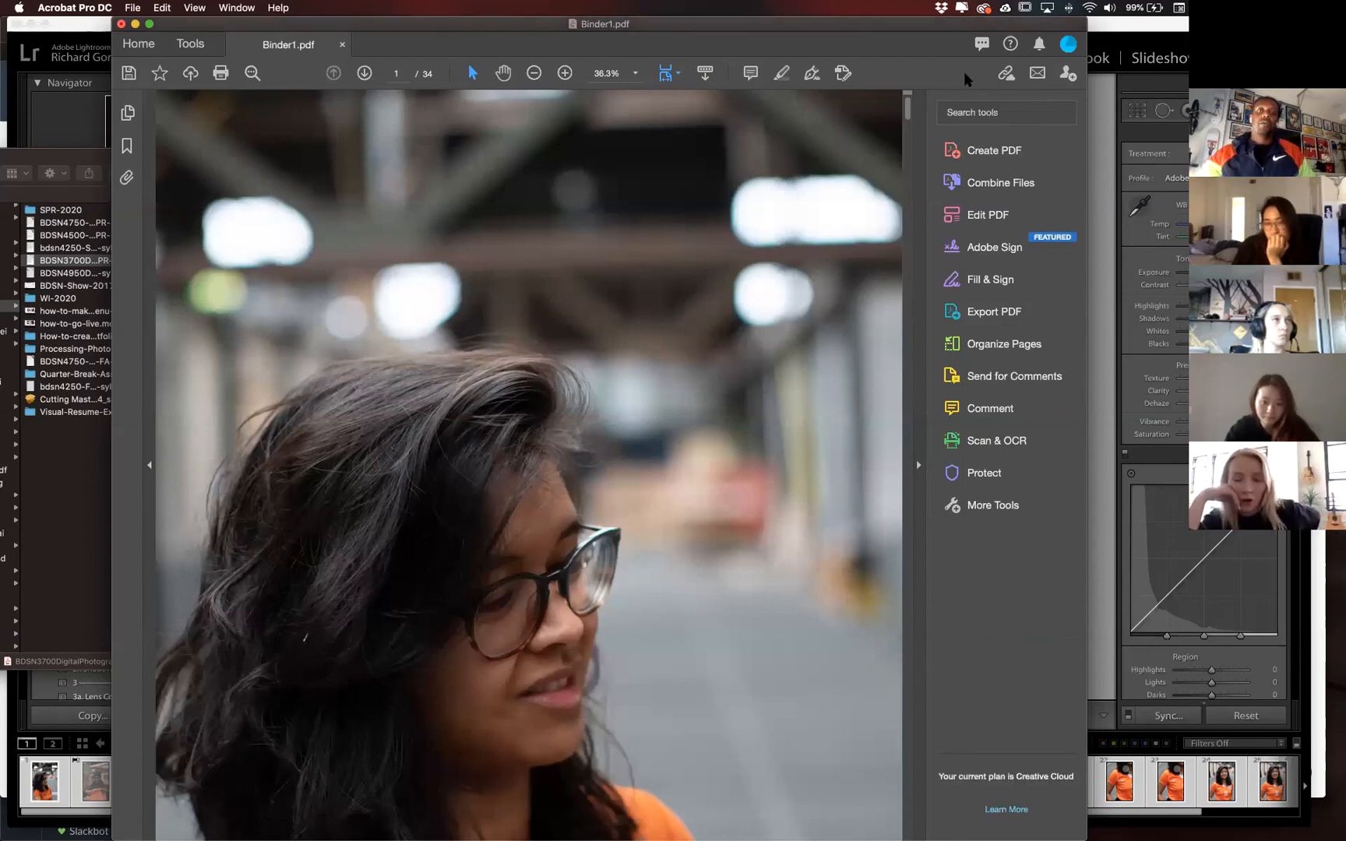
pyautogui.moveTo(560, 243); pyautogui.dragTo(281, 465)
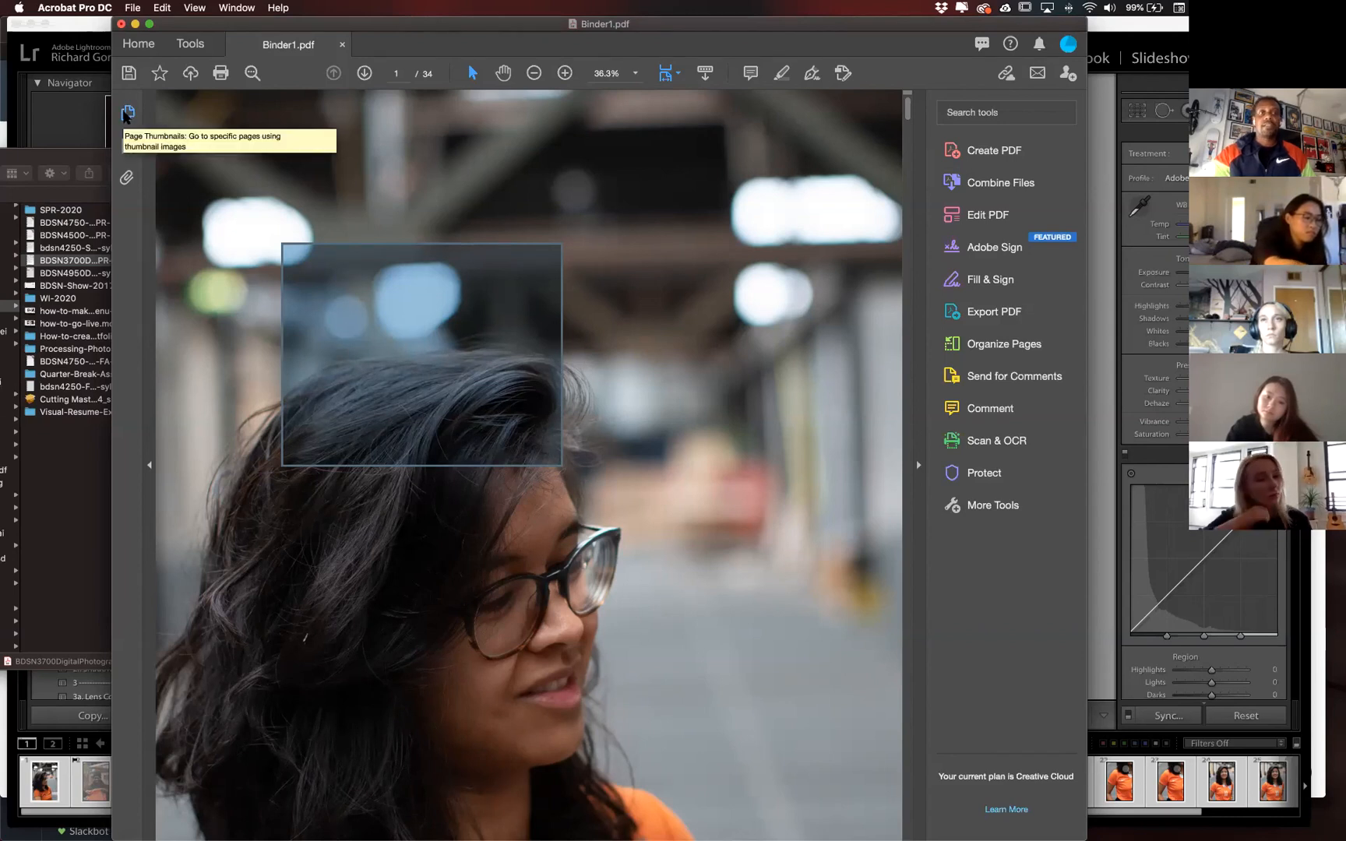
pyautogui.click(127, 113)
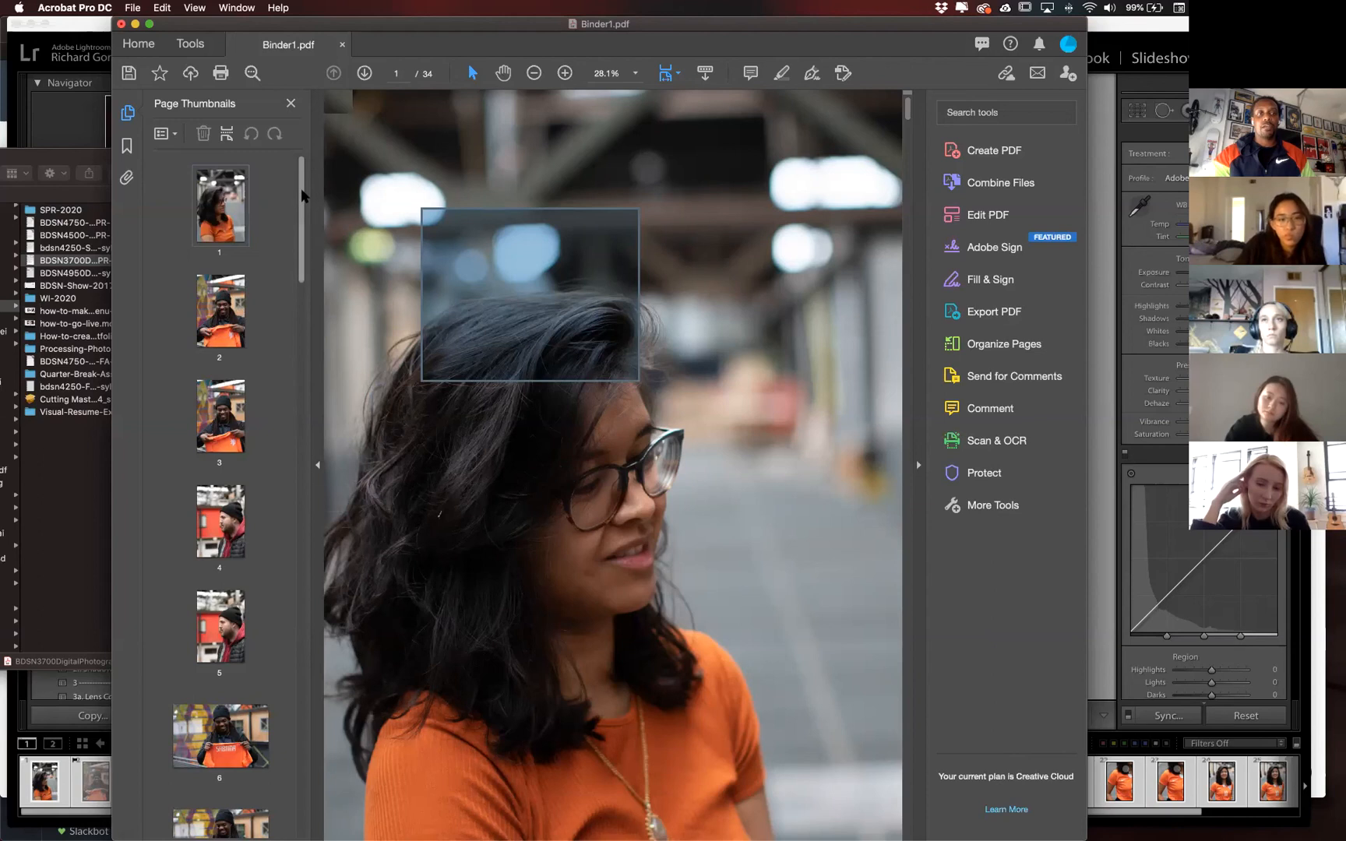
# Look through the combined PDF's page thumbnails, checking the order of the photos, contact sheets and syllabus pages.
pyautogui.moveTo(296, 197); pyautogui.dragTo(297, 484)
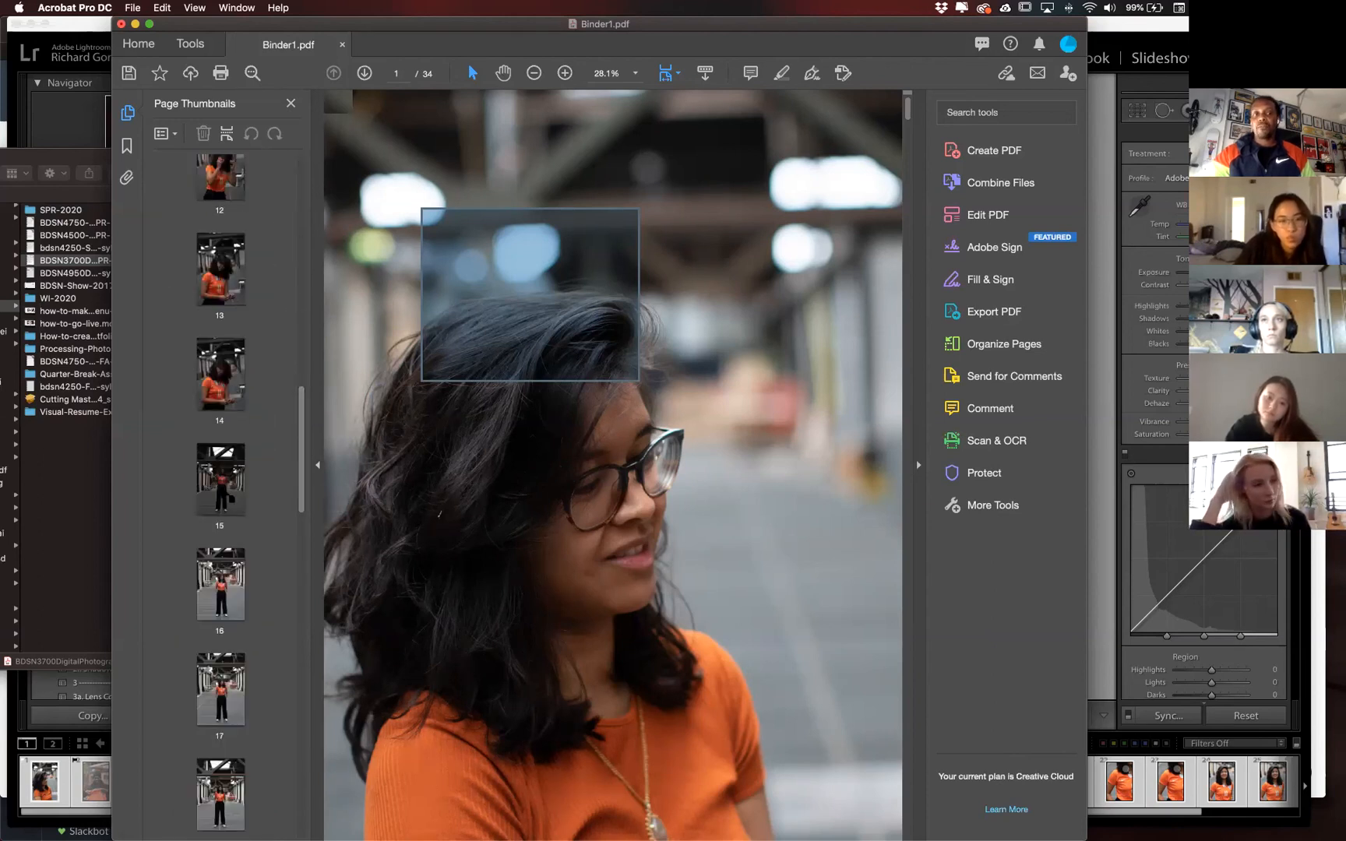
pyautogui.scroll(15, 226, 452)
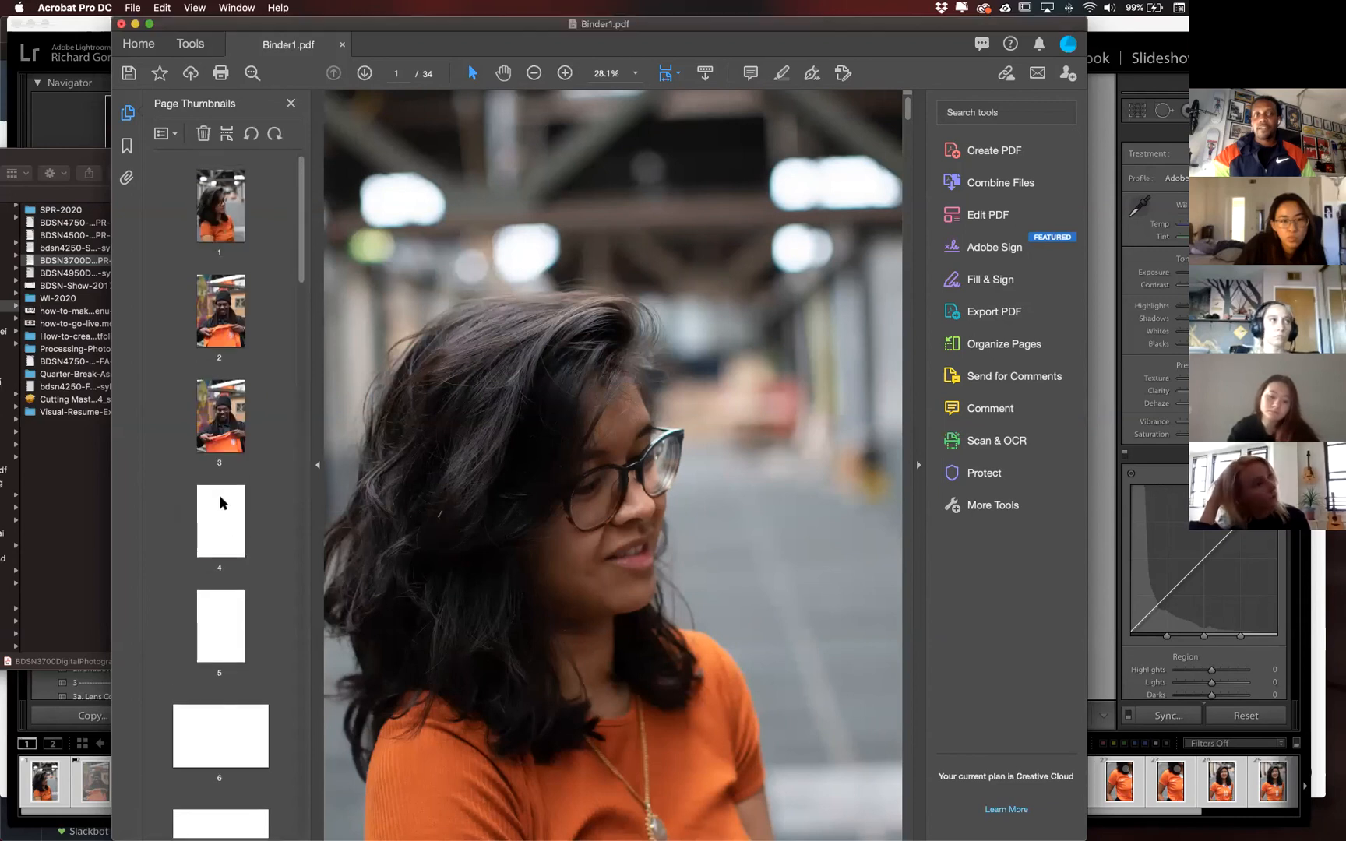
pyautogui.moveTo(220, 494); pyautogui.dragTo(239, 397)
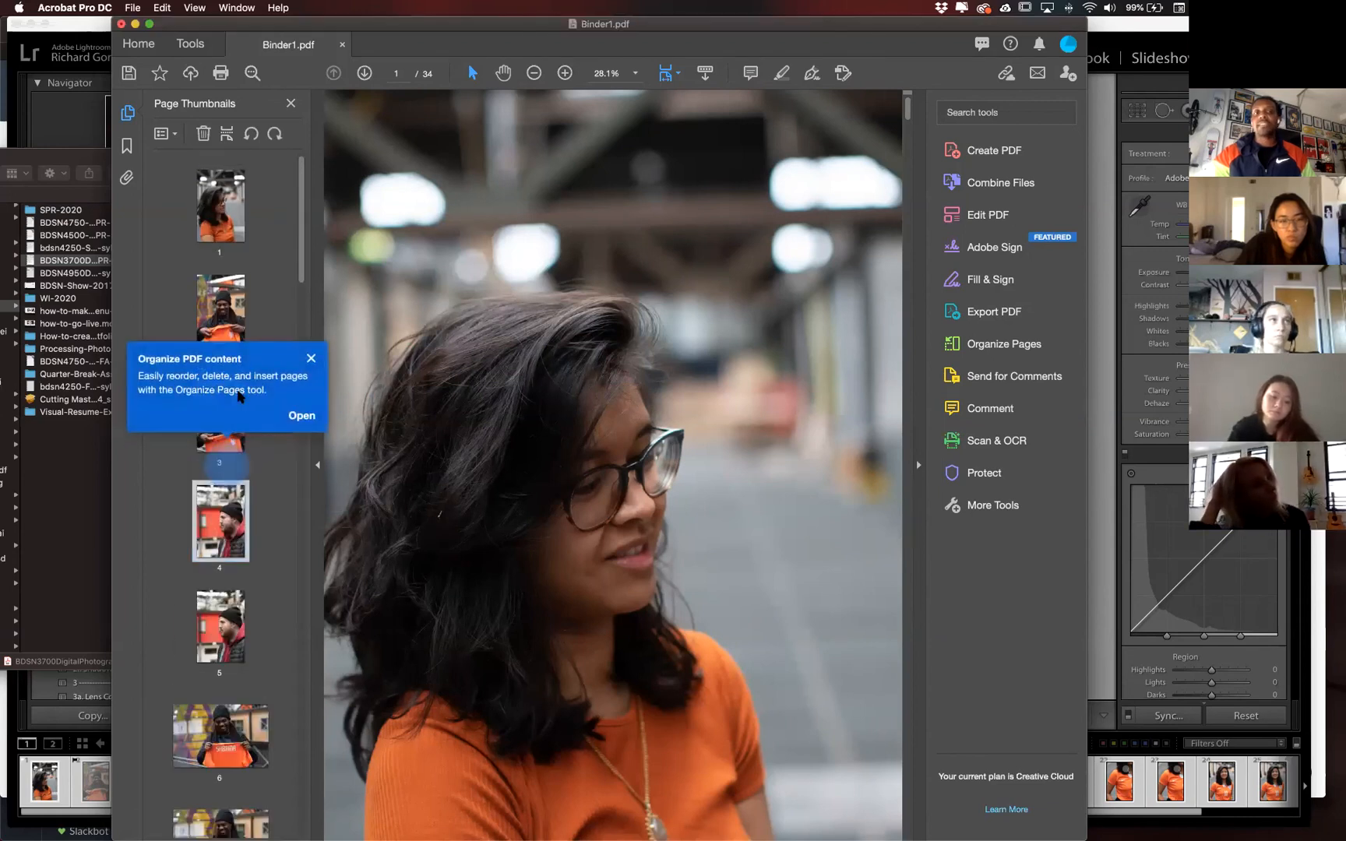
pyautogui.click(311, 358)
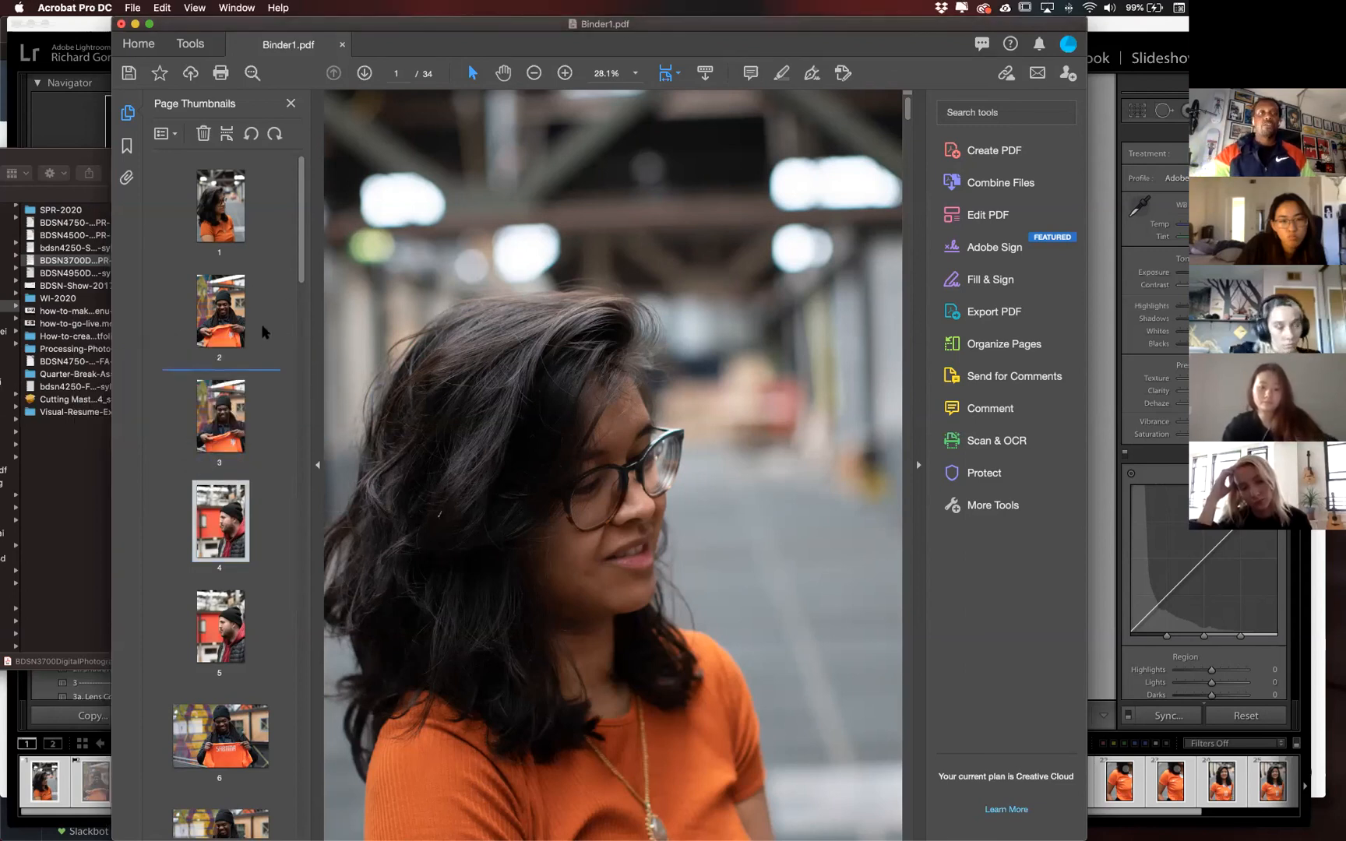
pyautogui.scroll(-10, 290, 543)
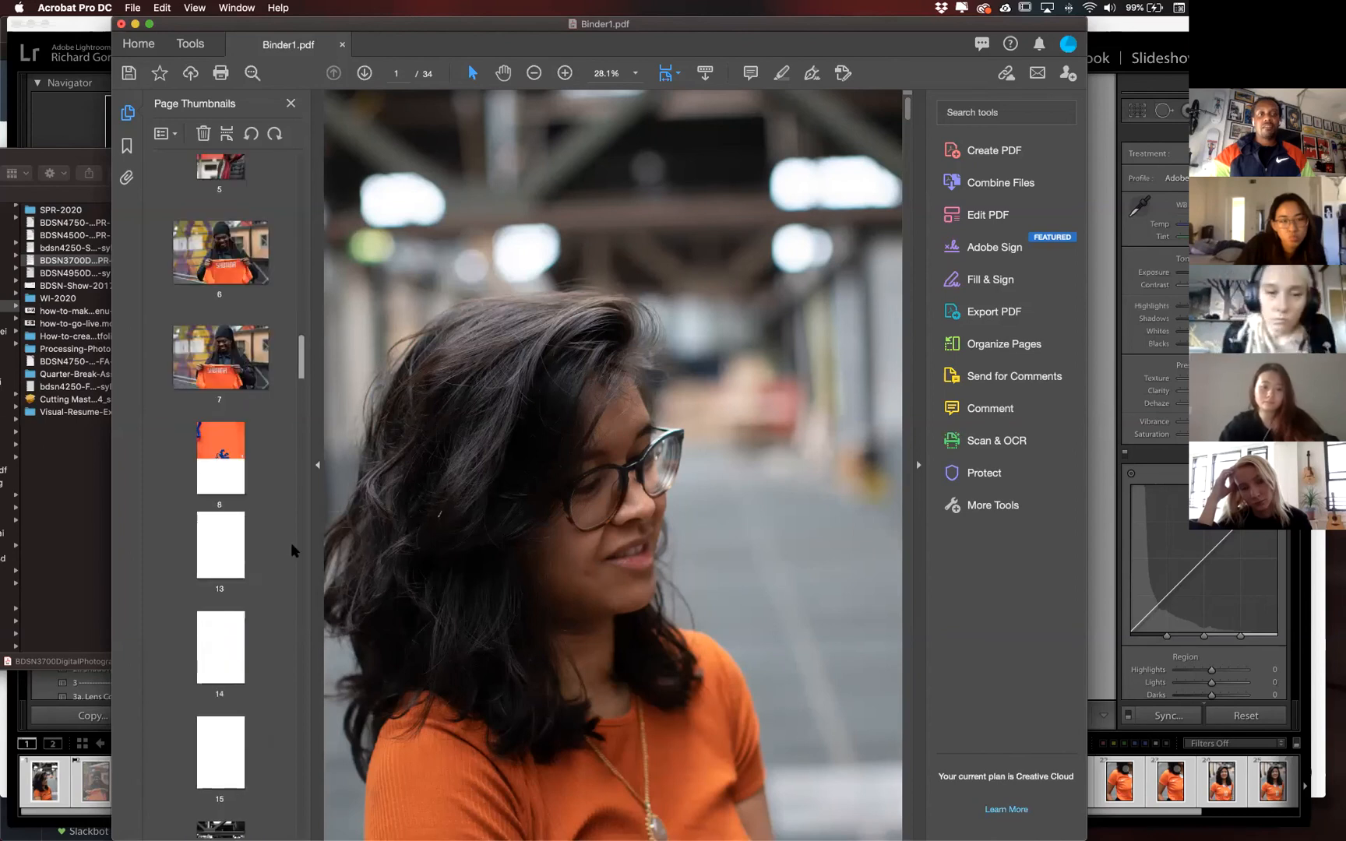
pyautogui.scroll(-10, 284, 732)
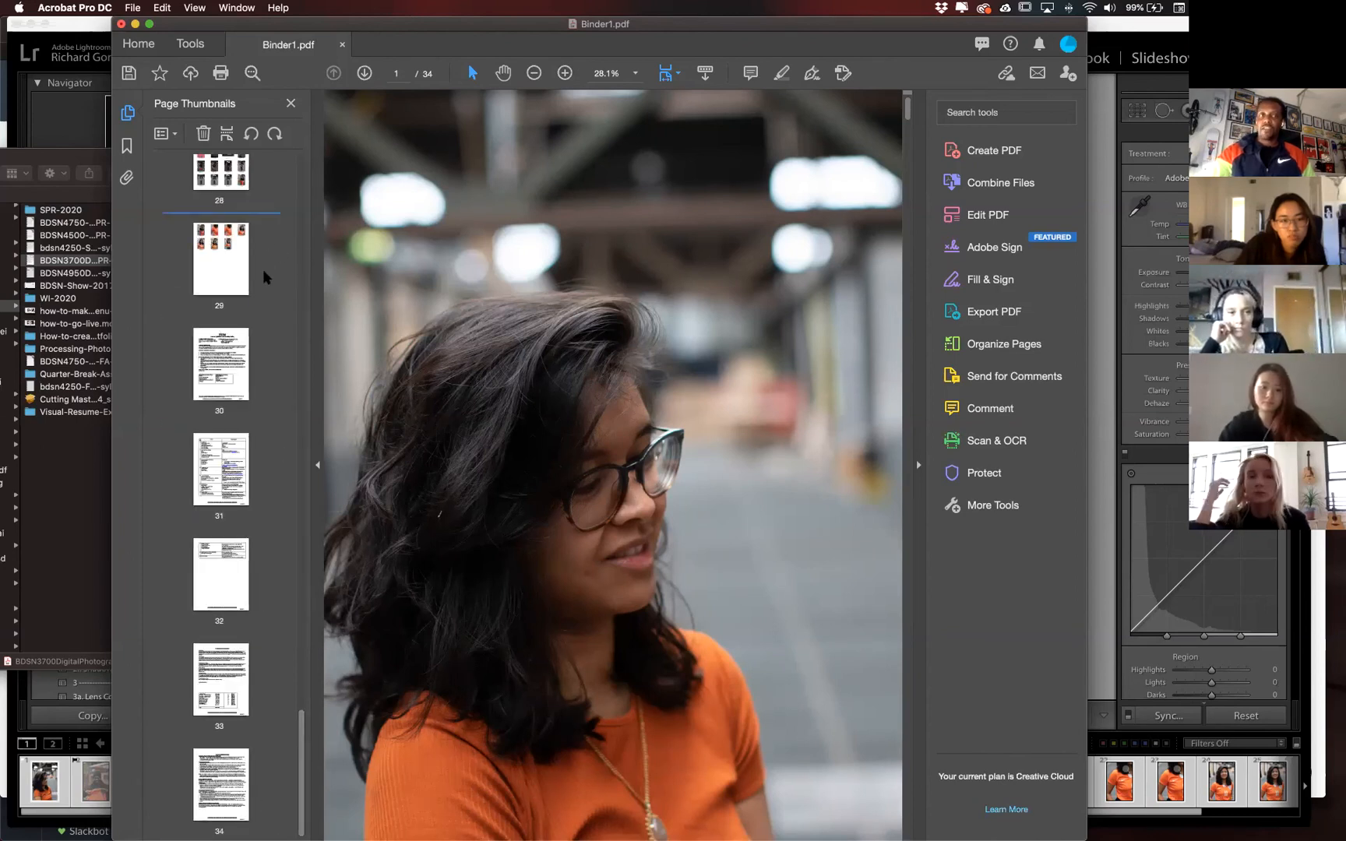
pyautogui.scroll(20, 251, 442)
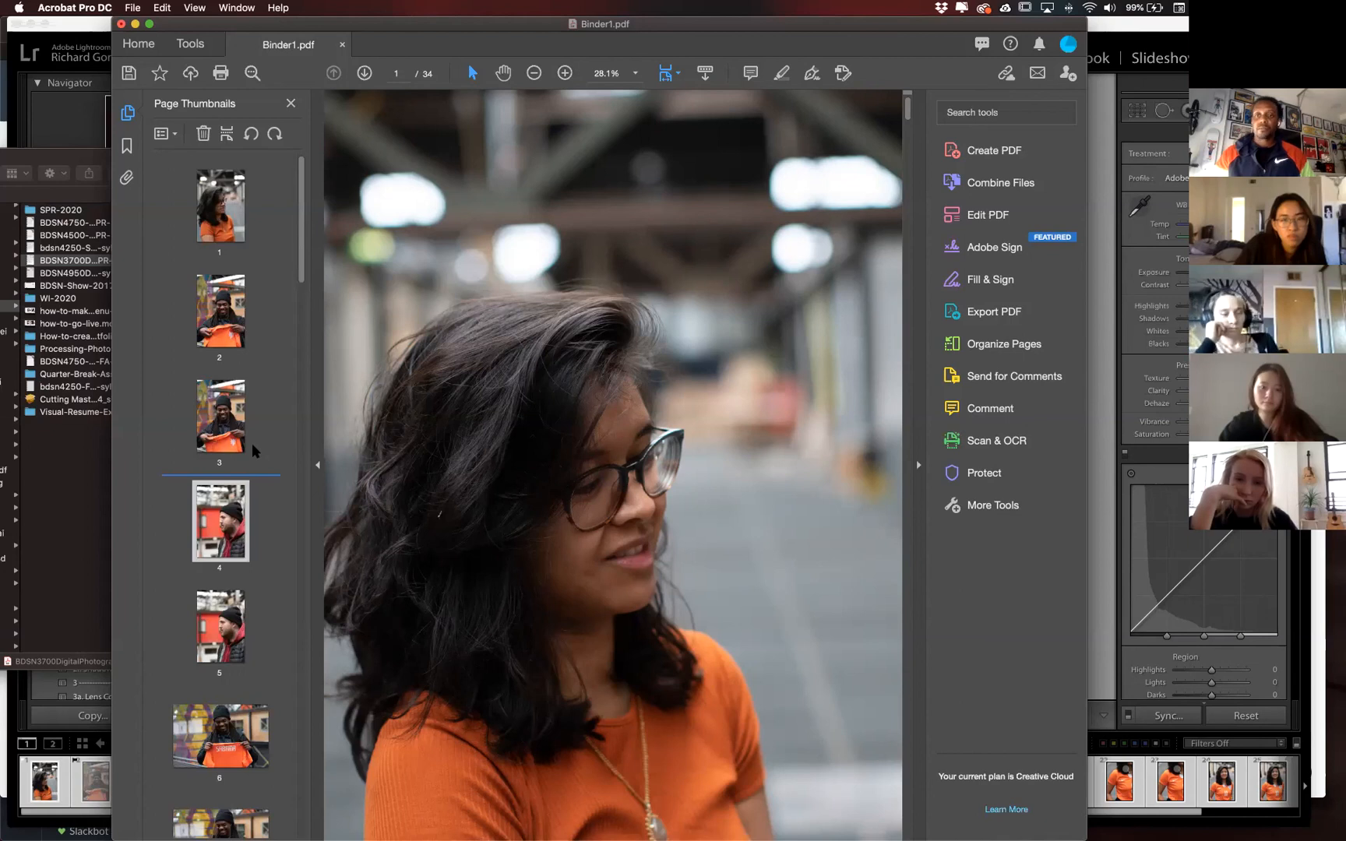
# Start saving the combined document as a Reduced Size PDF and agree to save it before optimizing.
pyautogui.click(131, 8)
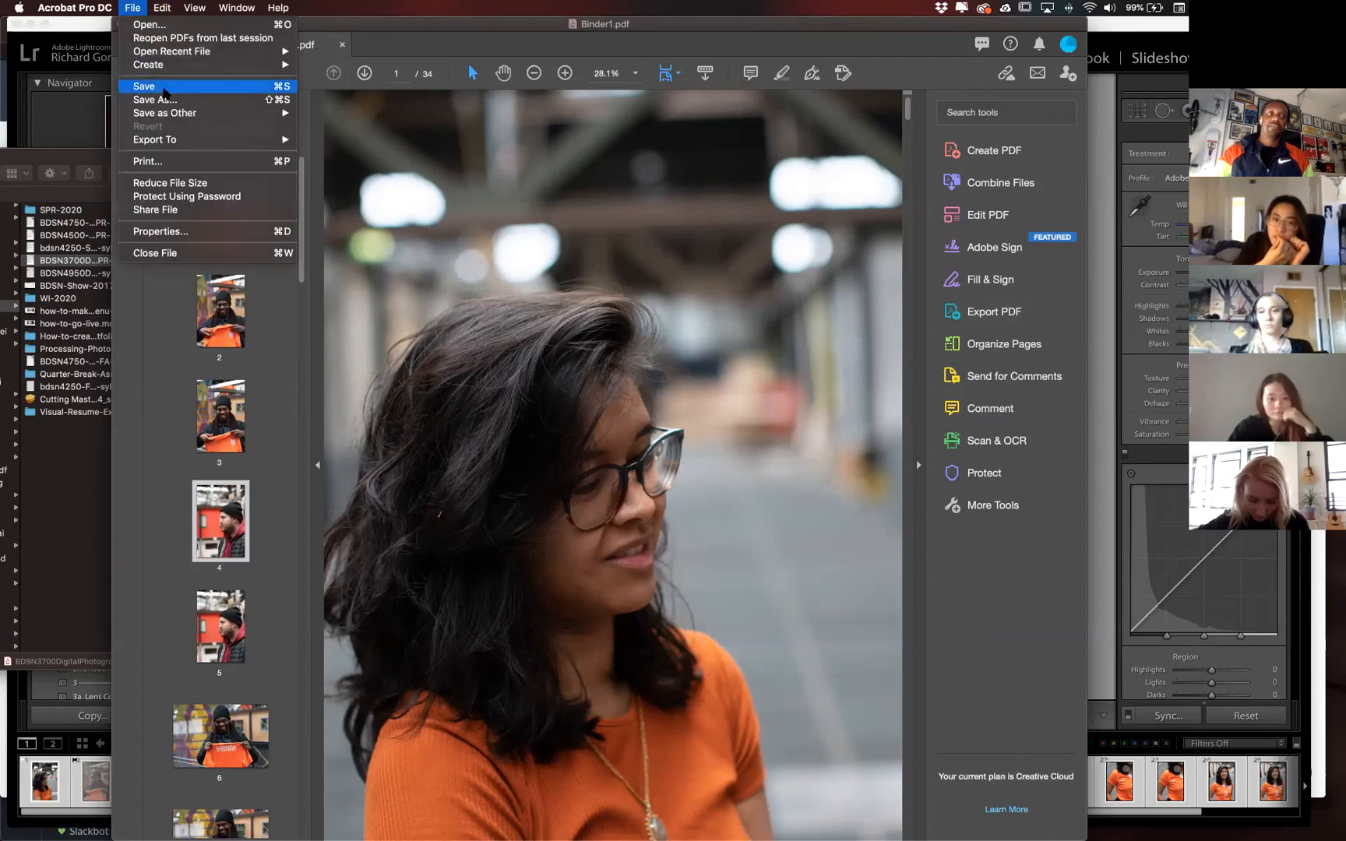
pyautogui.moveTo(166, 112)
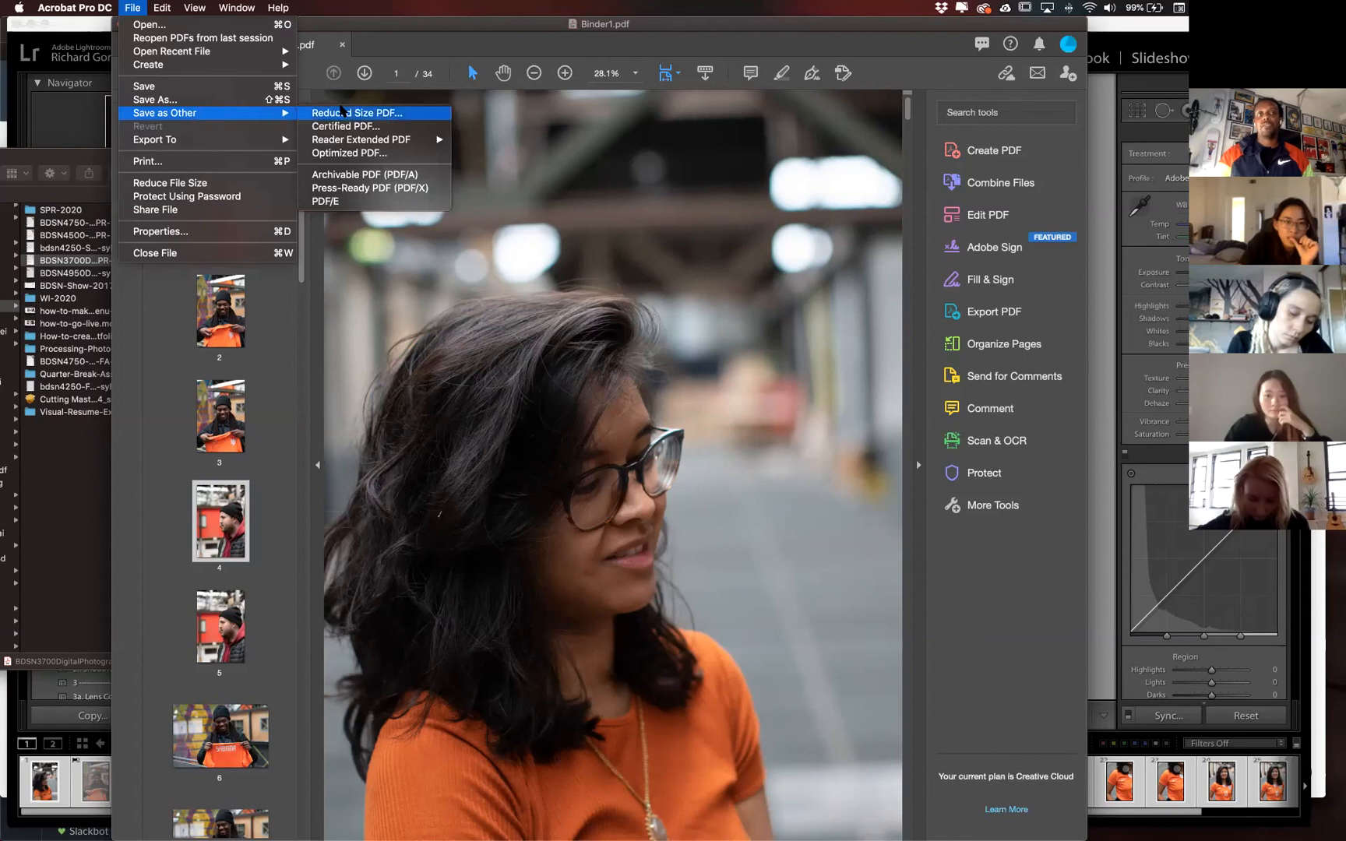
pyautogui.click(413, 113)
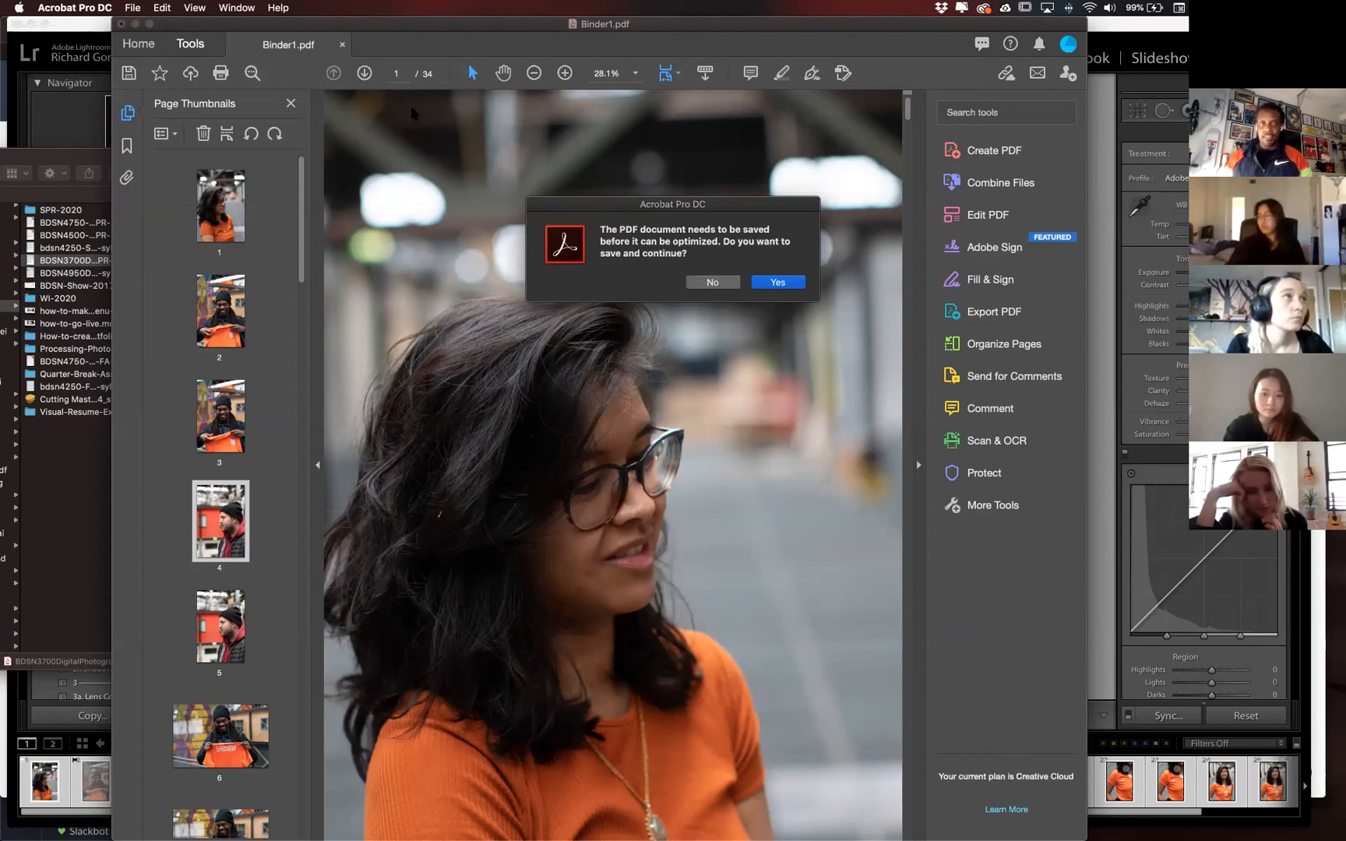
pyautogui.press('Return')
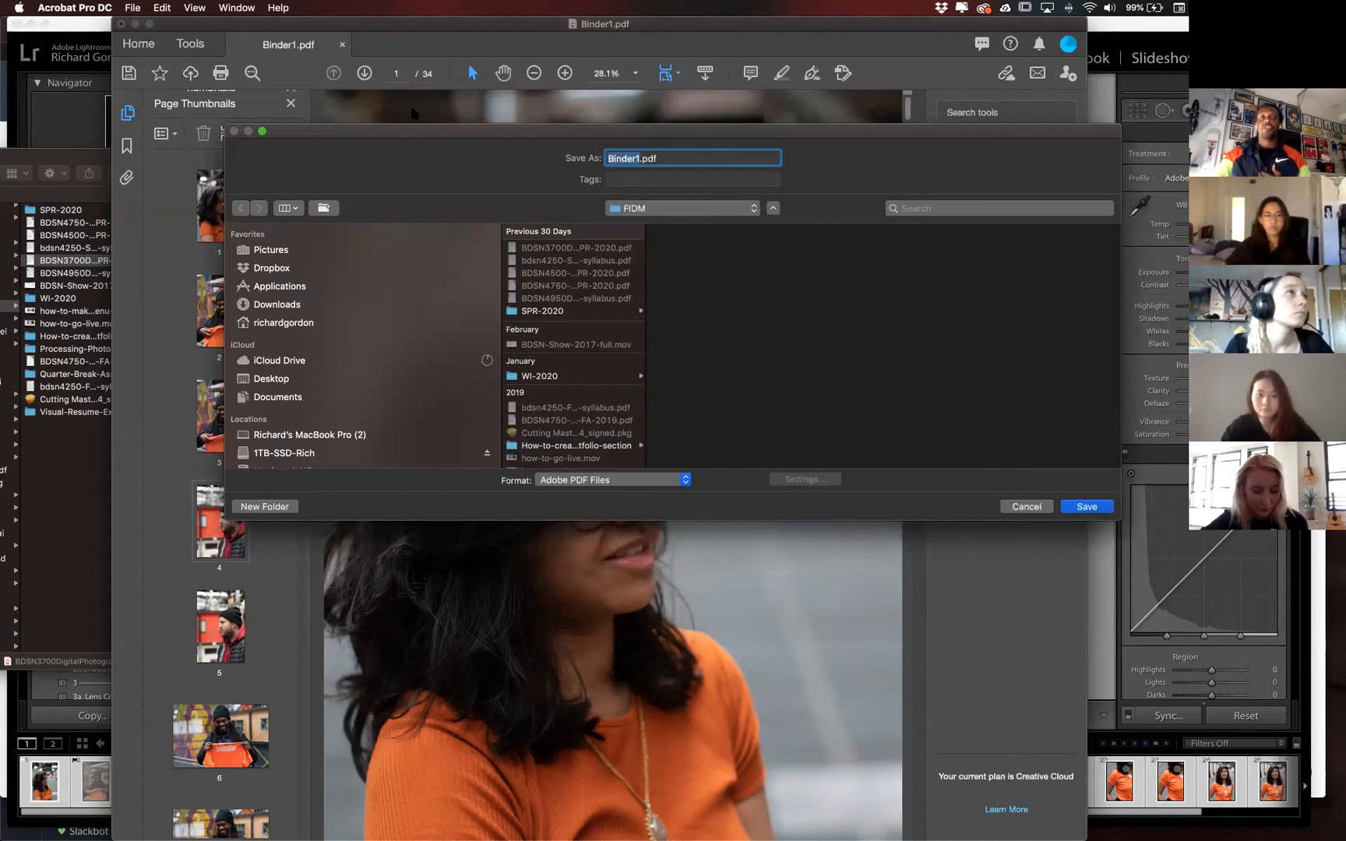
# Set the save location to the FIDM > SPR-2020 > Photo > Light-Study-Demo folder on the 1TB SSD.
pyautogui.click(429, 453)
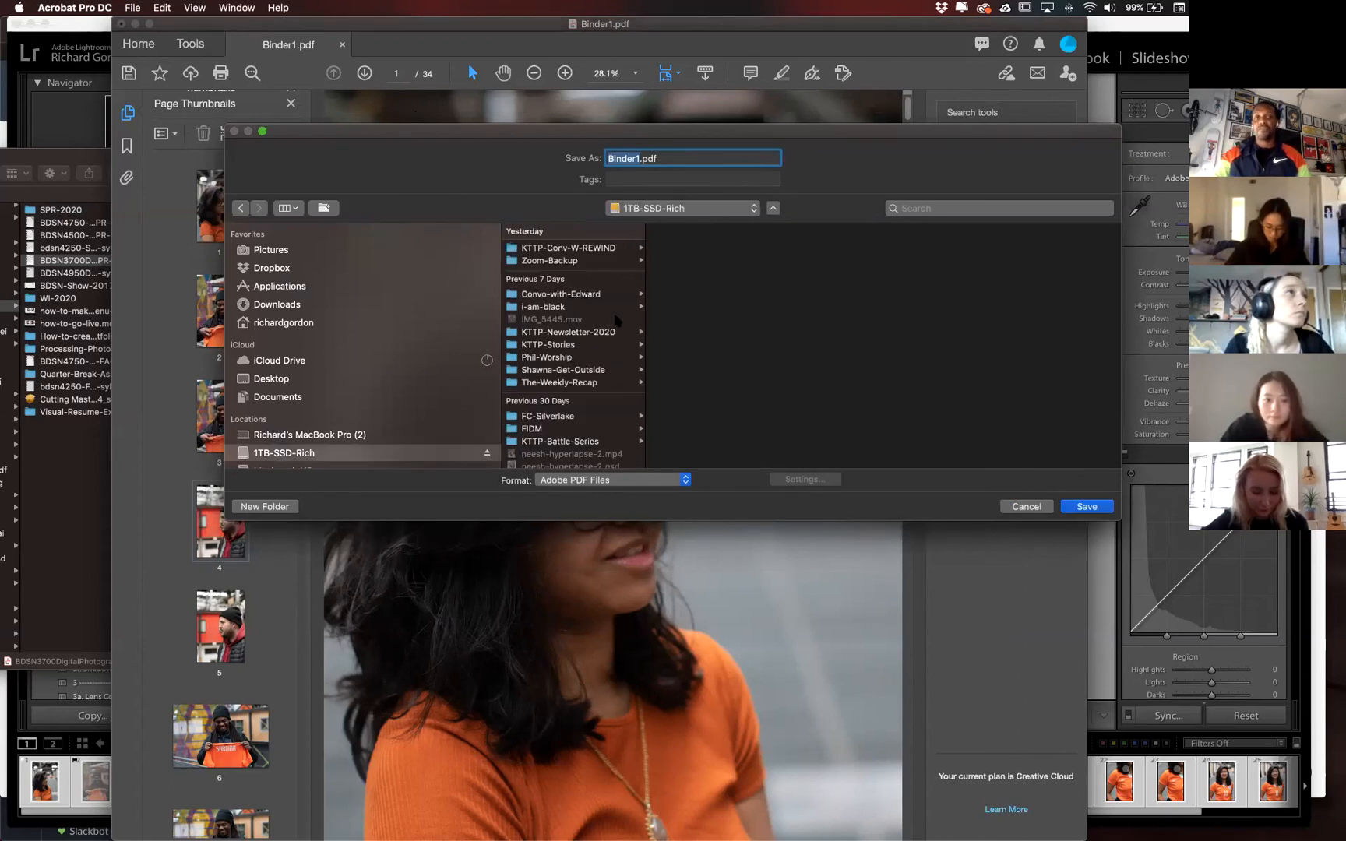
pyautogui.scroll(-2, 569, 381)
pyautogui.scroll(-3, 569, 380)
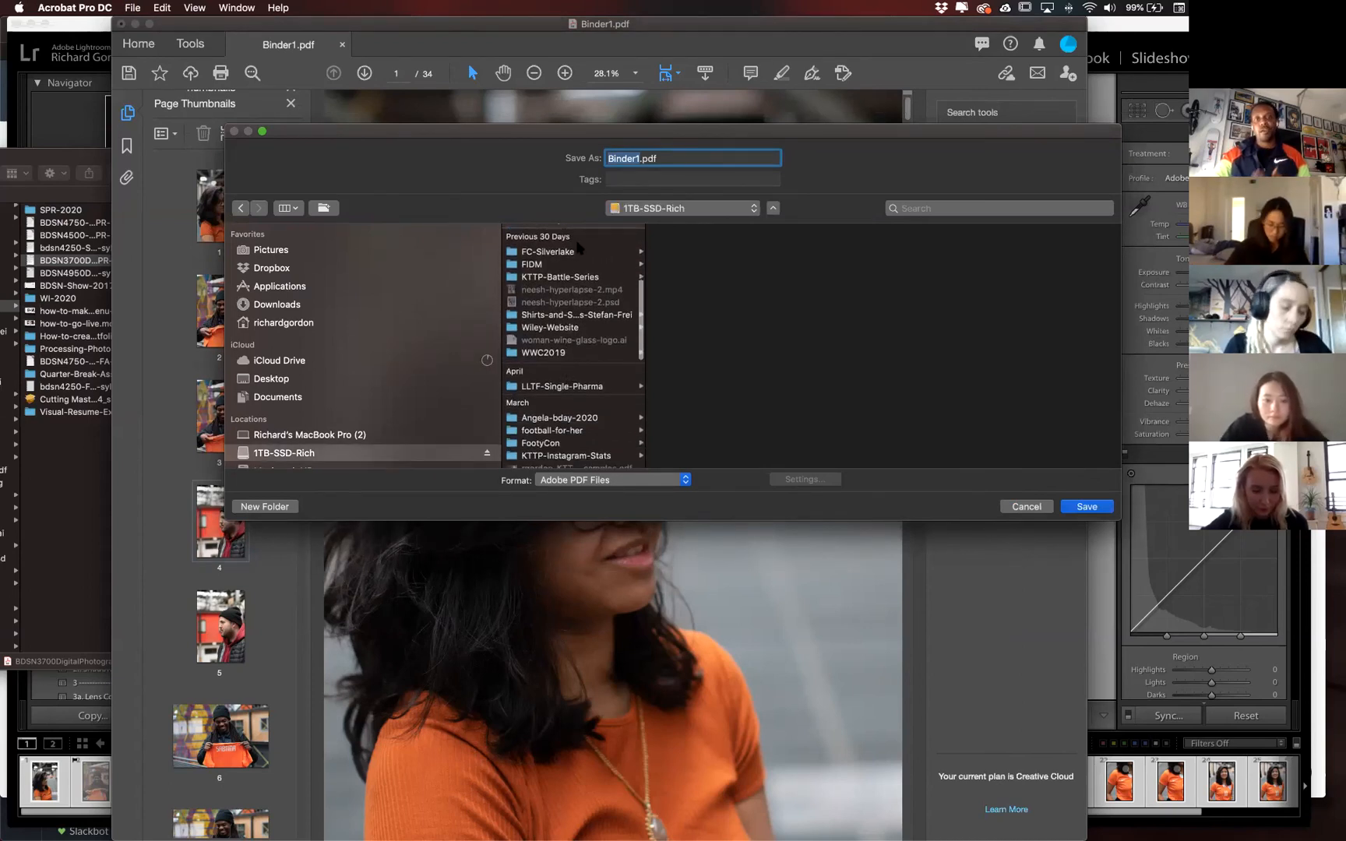
pyautogui.click(569, 267)
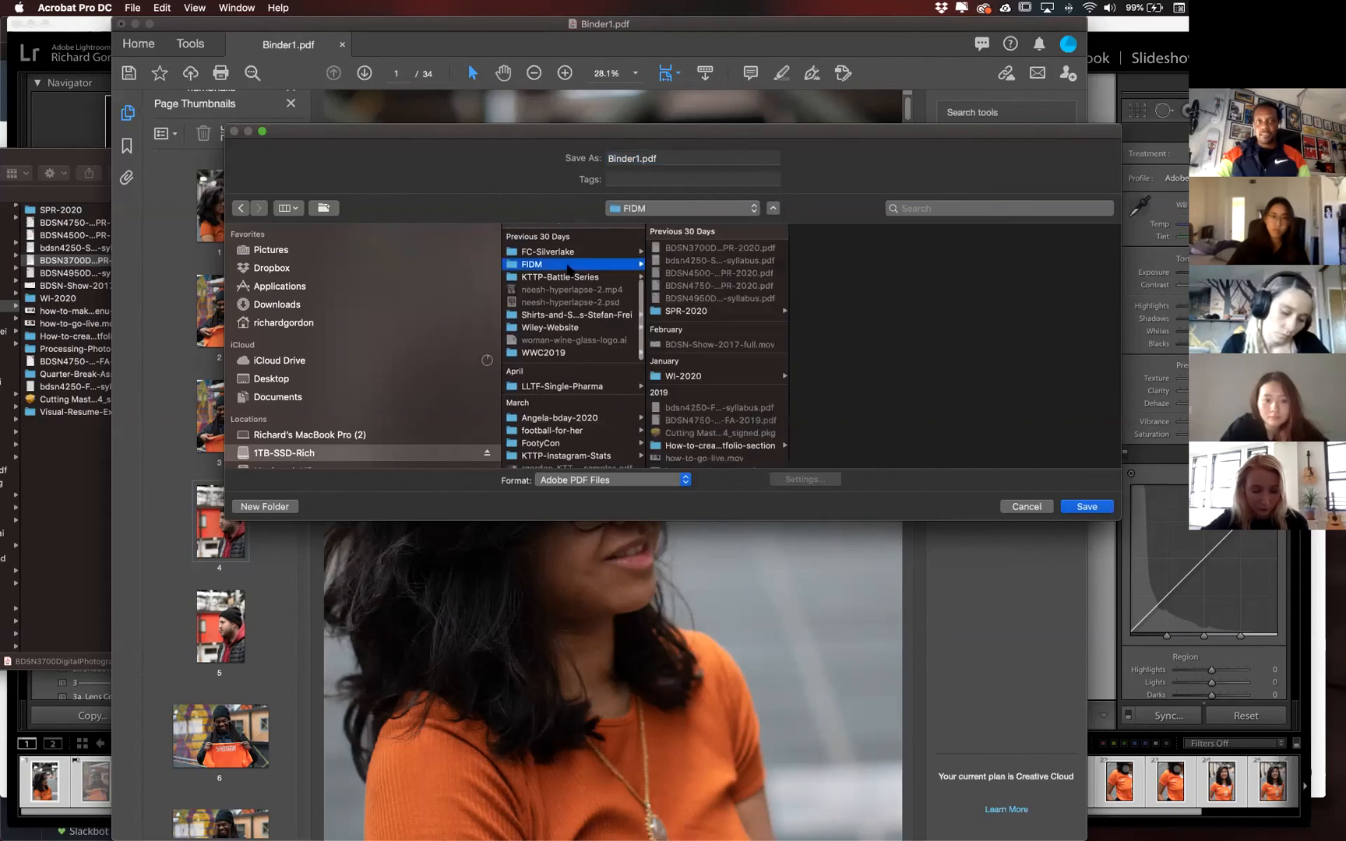
pyautogui.click(704, 311)
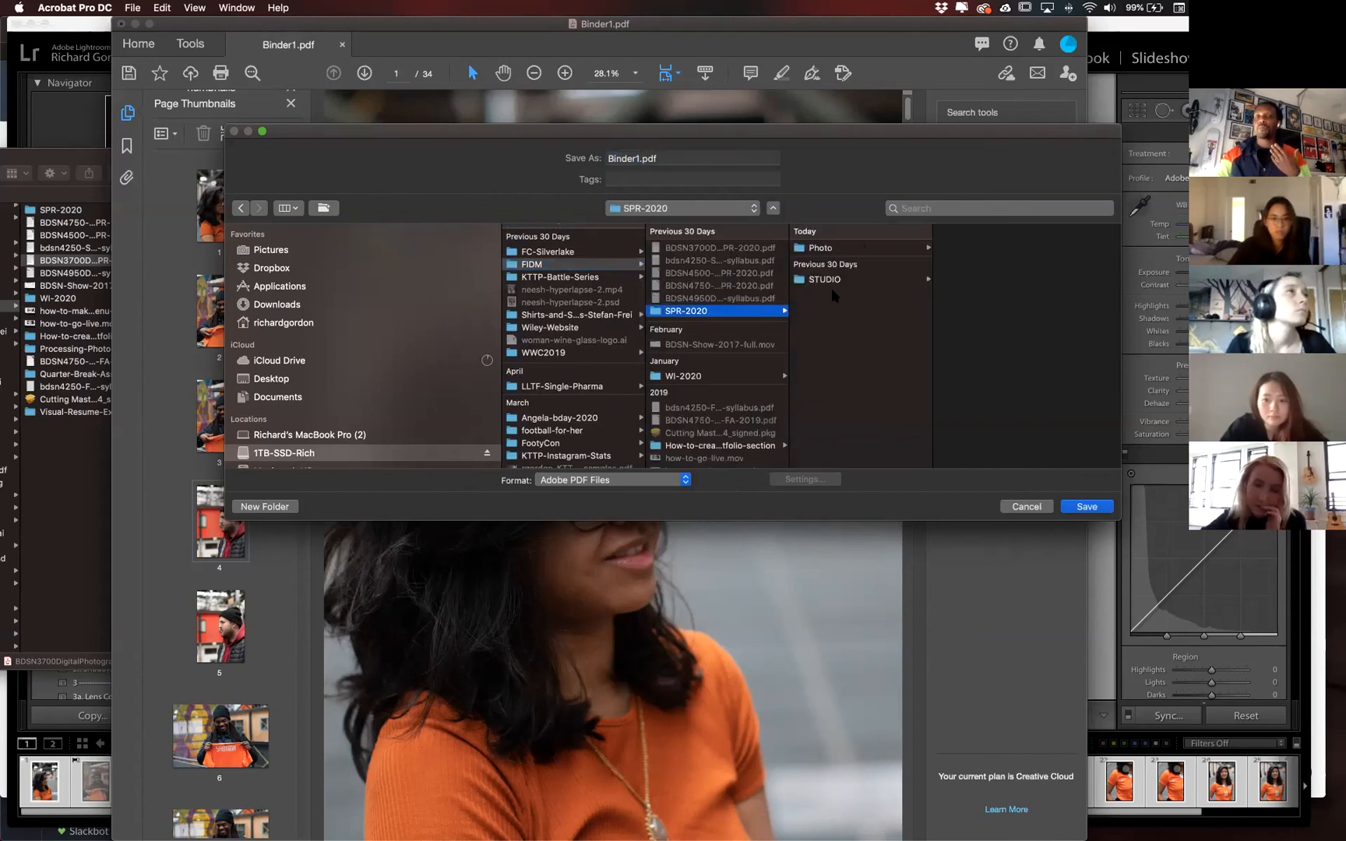
pyautogui.click(849, 250)
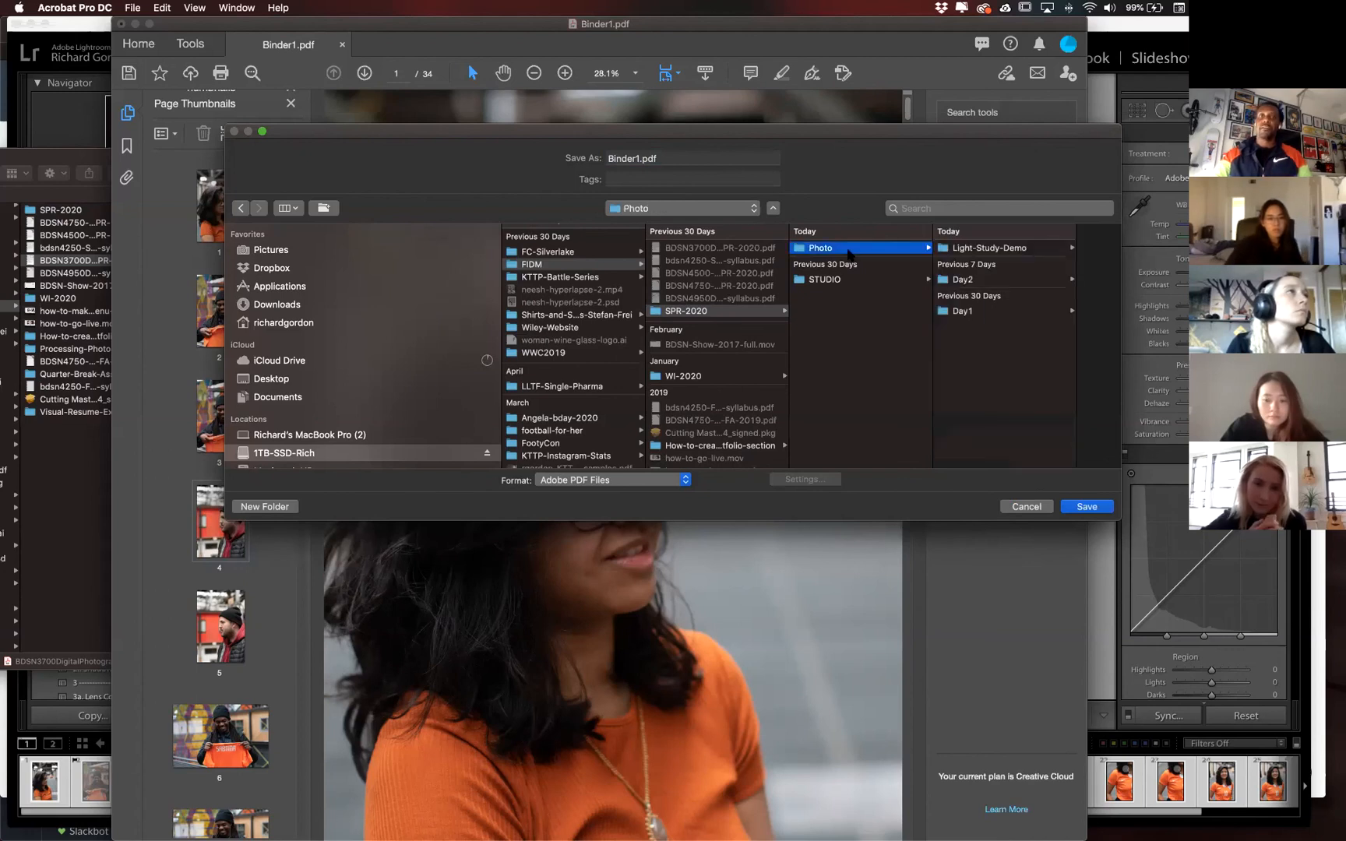
pyautogui.click(986, 248)
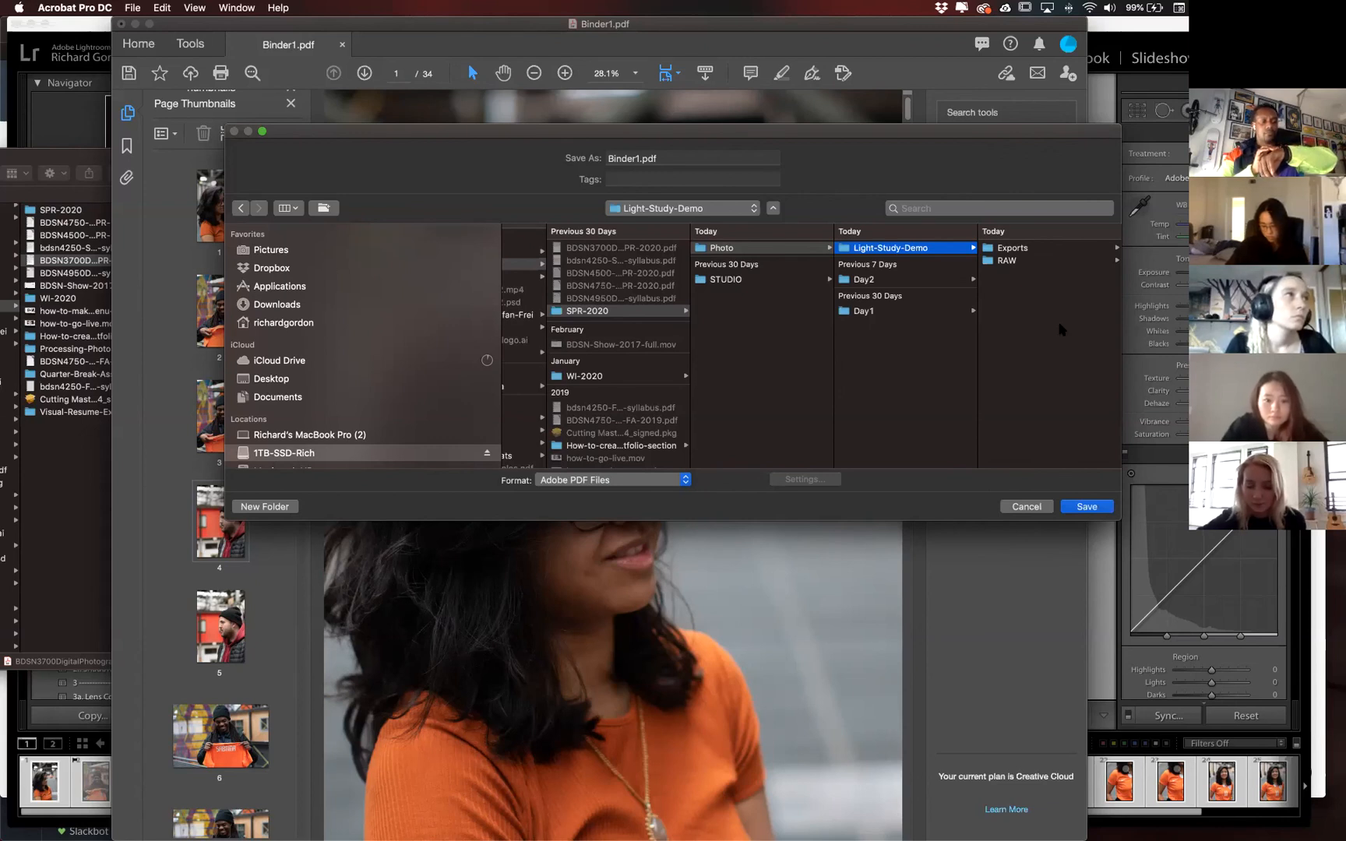
# Name the PDF "light-study-" followed by the author's first initial and surname and "-final", and save it in Light-Study-Demo.
pyautogui.click(636, 158)
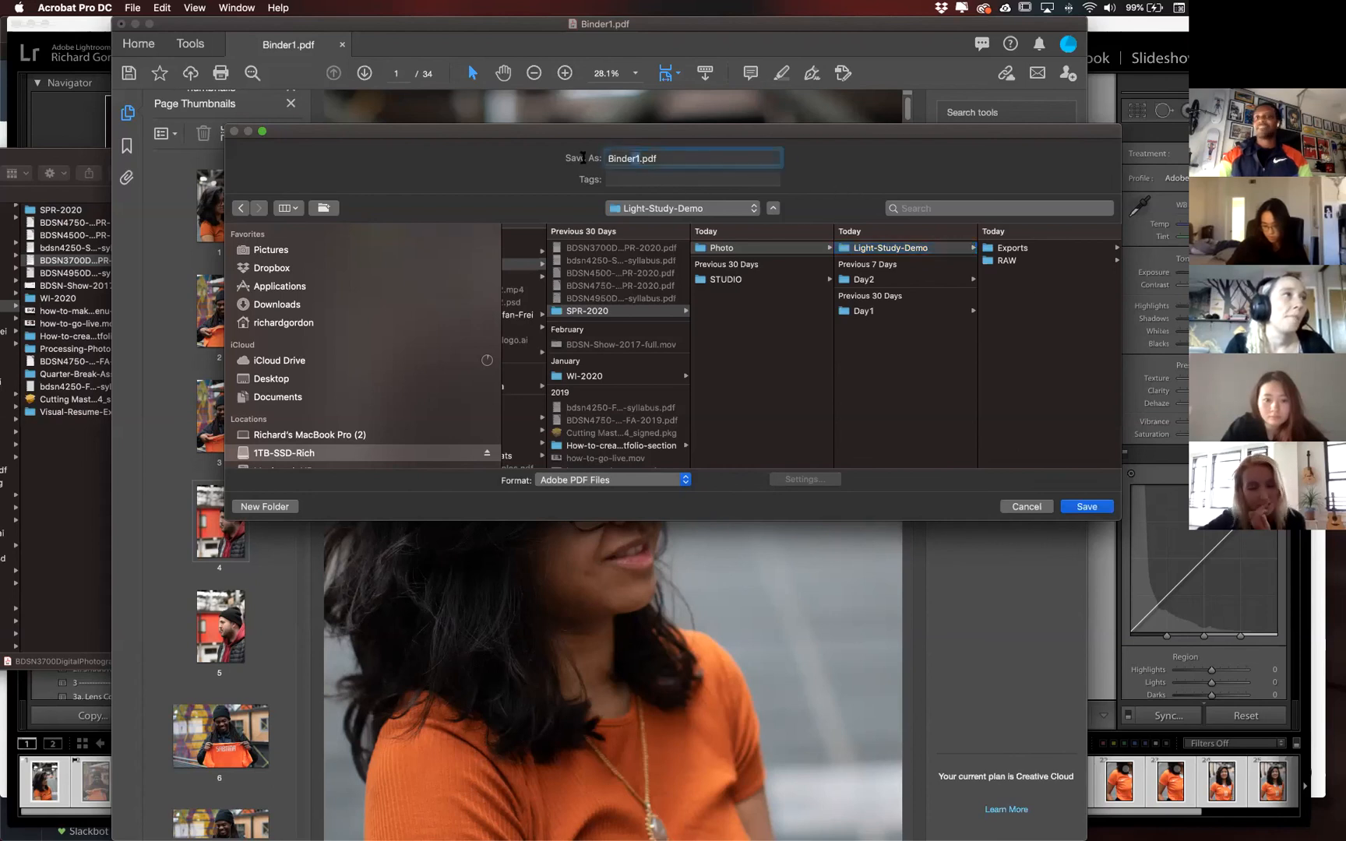
pyautogui.press('BackSpace')
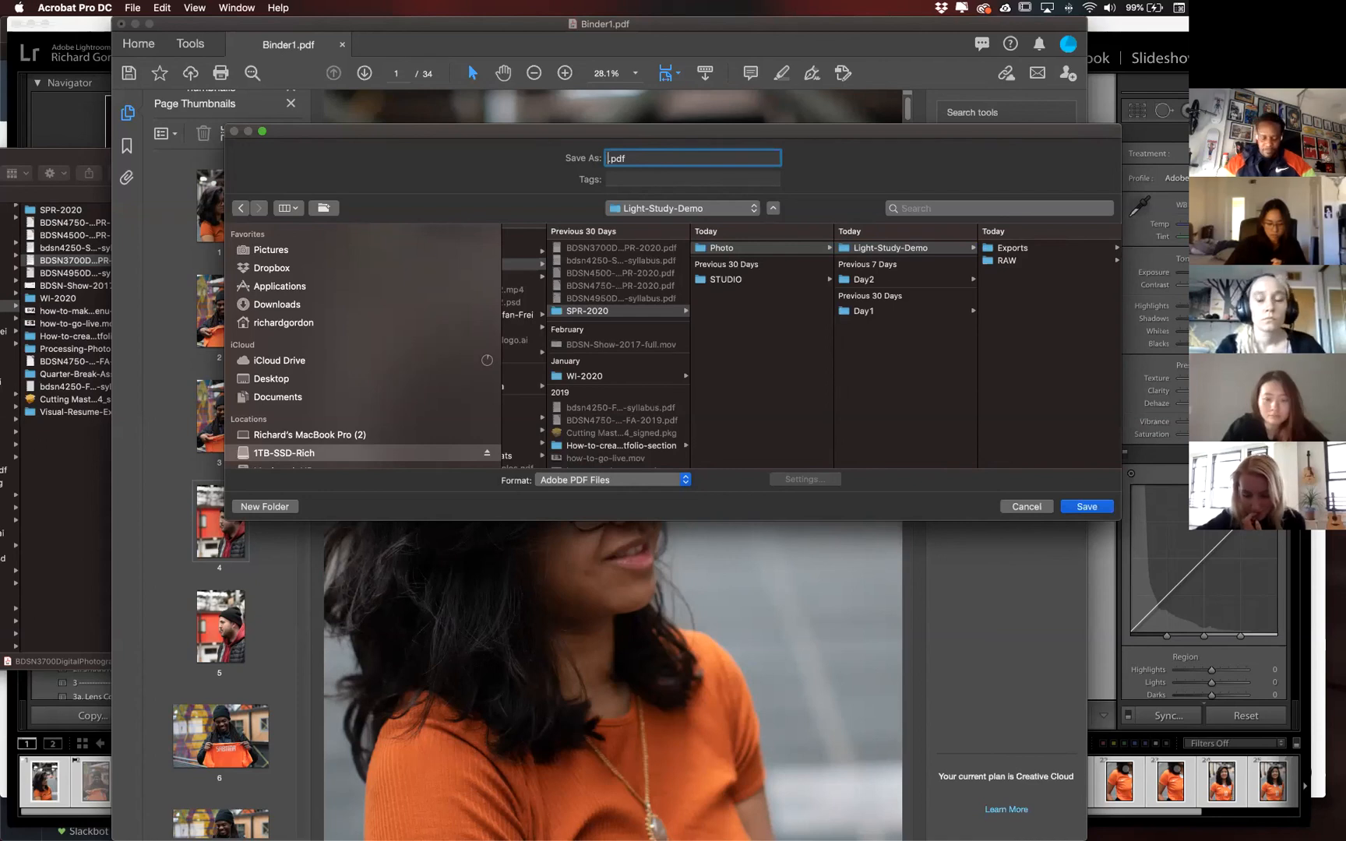
pyautogui.write('ight')
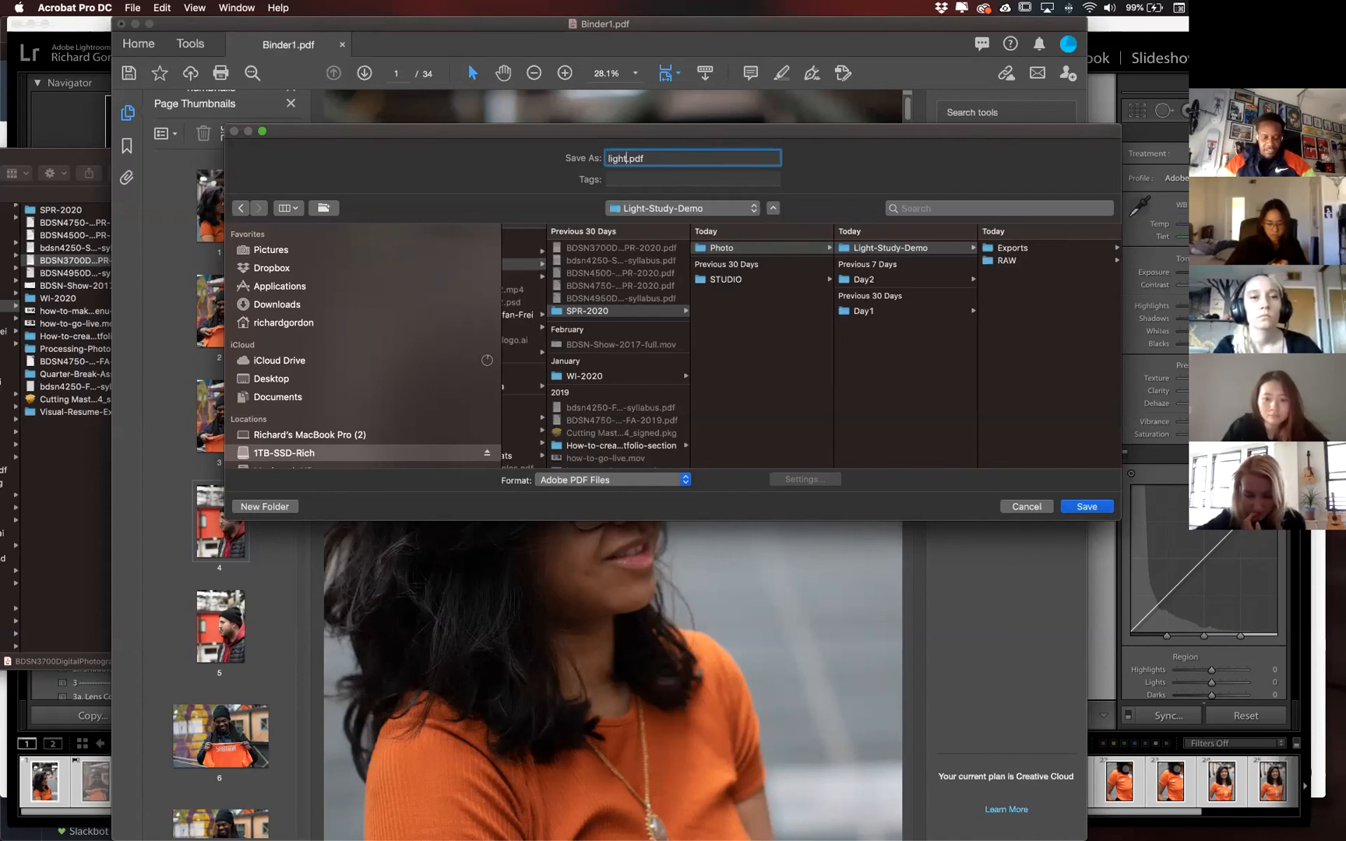
pyautogui.write('-gord')
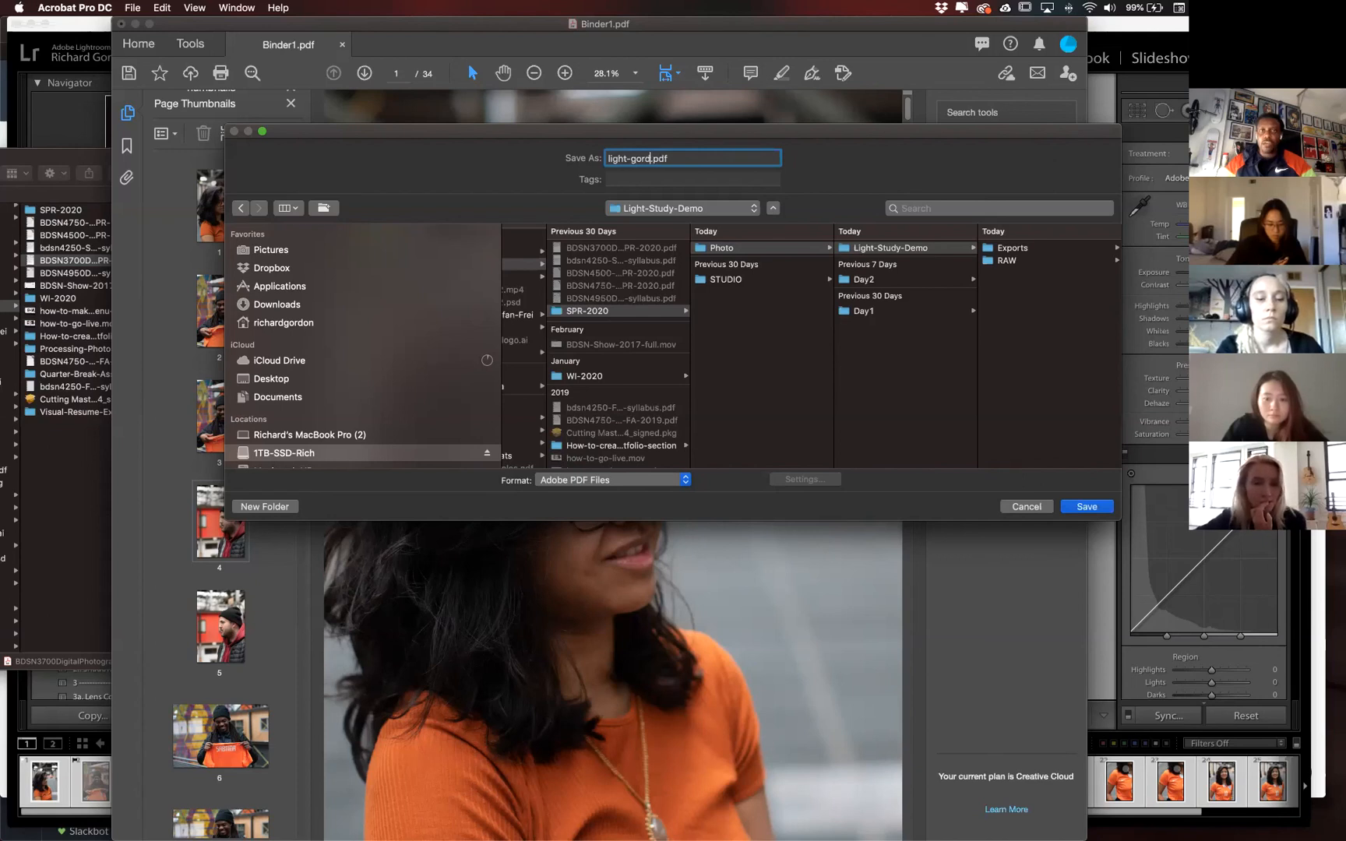
pyautogui.press('BackSpace')
pyautogui.press('BackSpace')
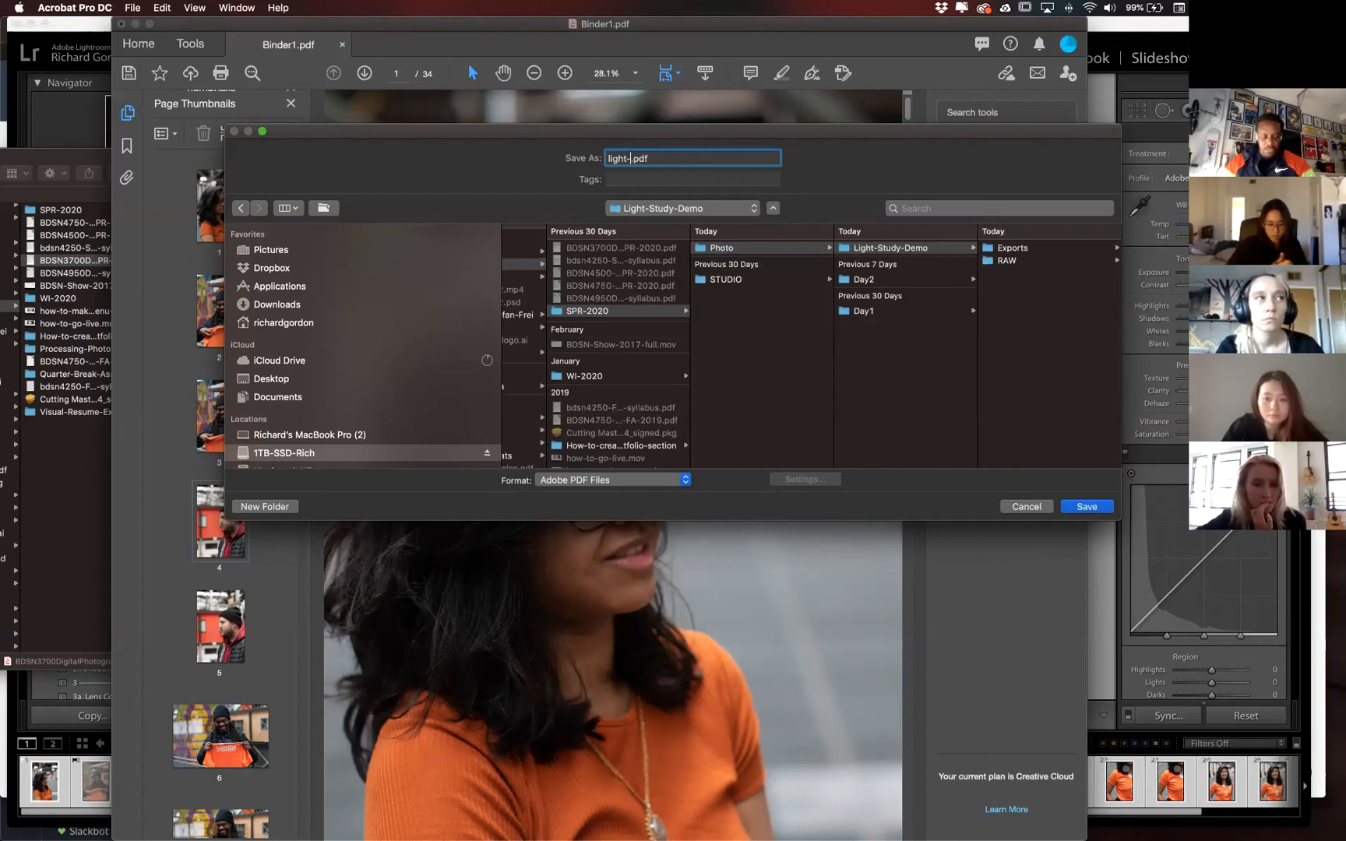
pyautogui.write('rgordon')
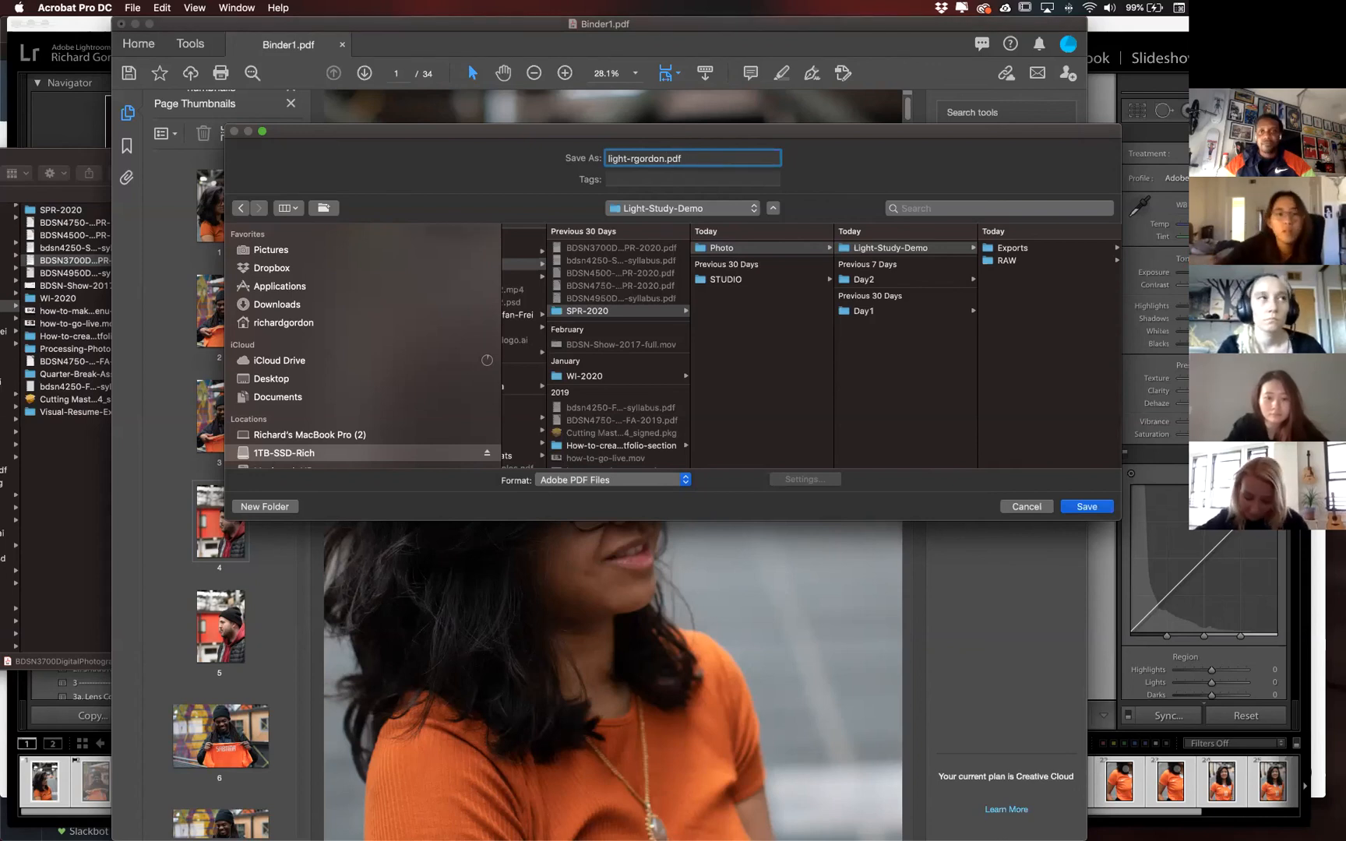
pyautogui.write('-')
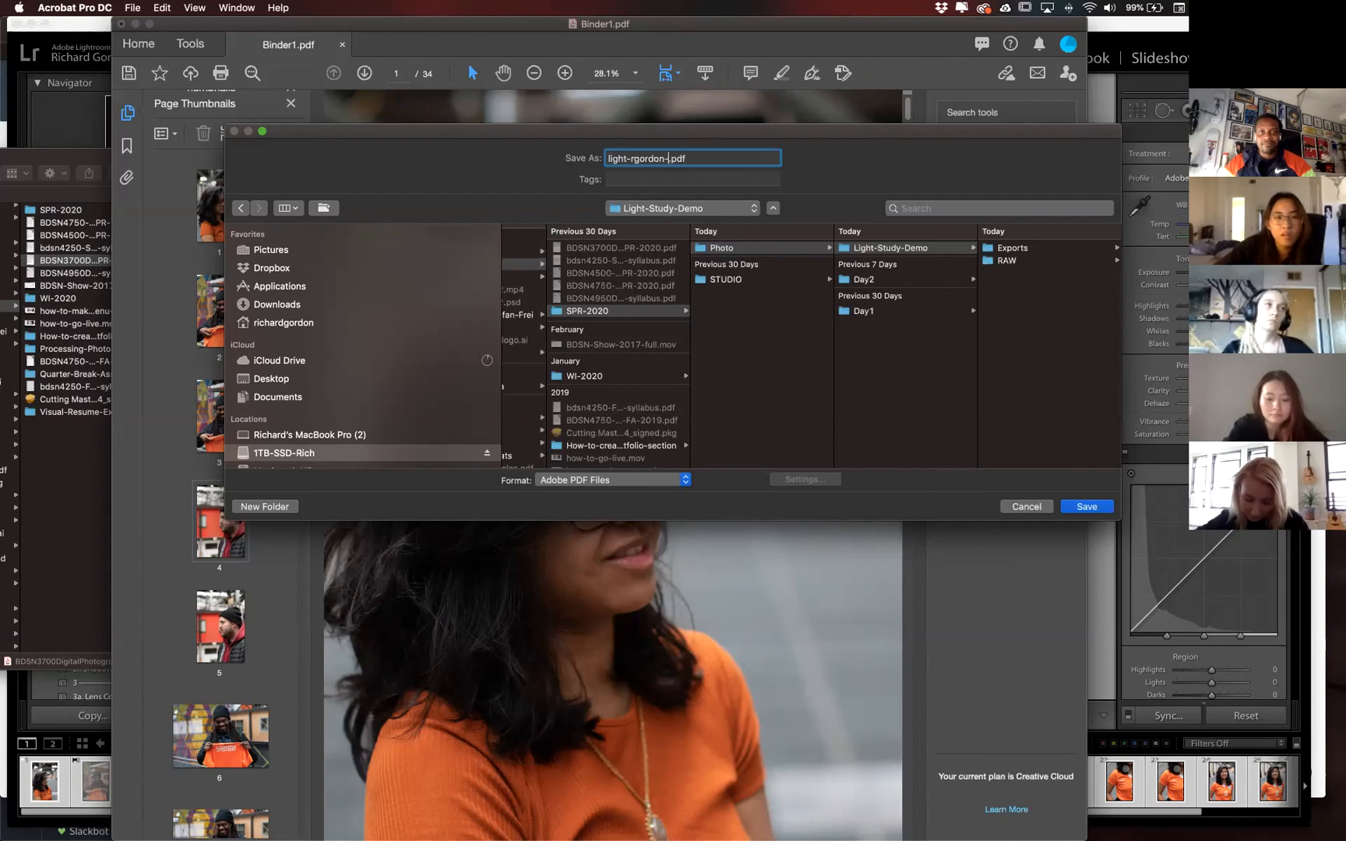
pyautogui.write('final')
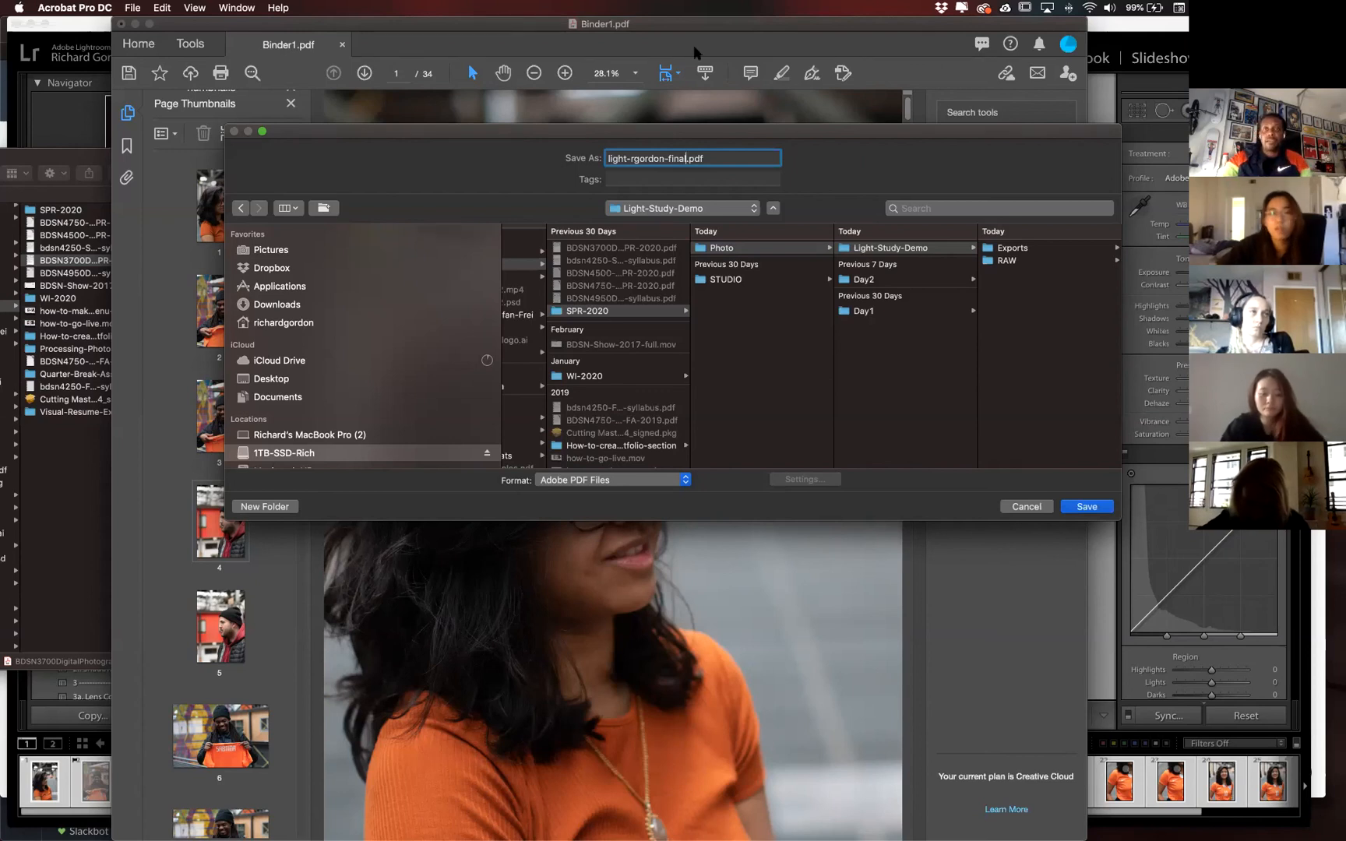
pyautogui.moveTo(895, 135); pyautogui.dragTo(671, 108)
pyautogui.click(408, 130)
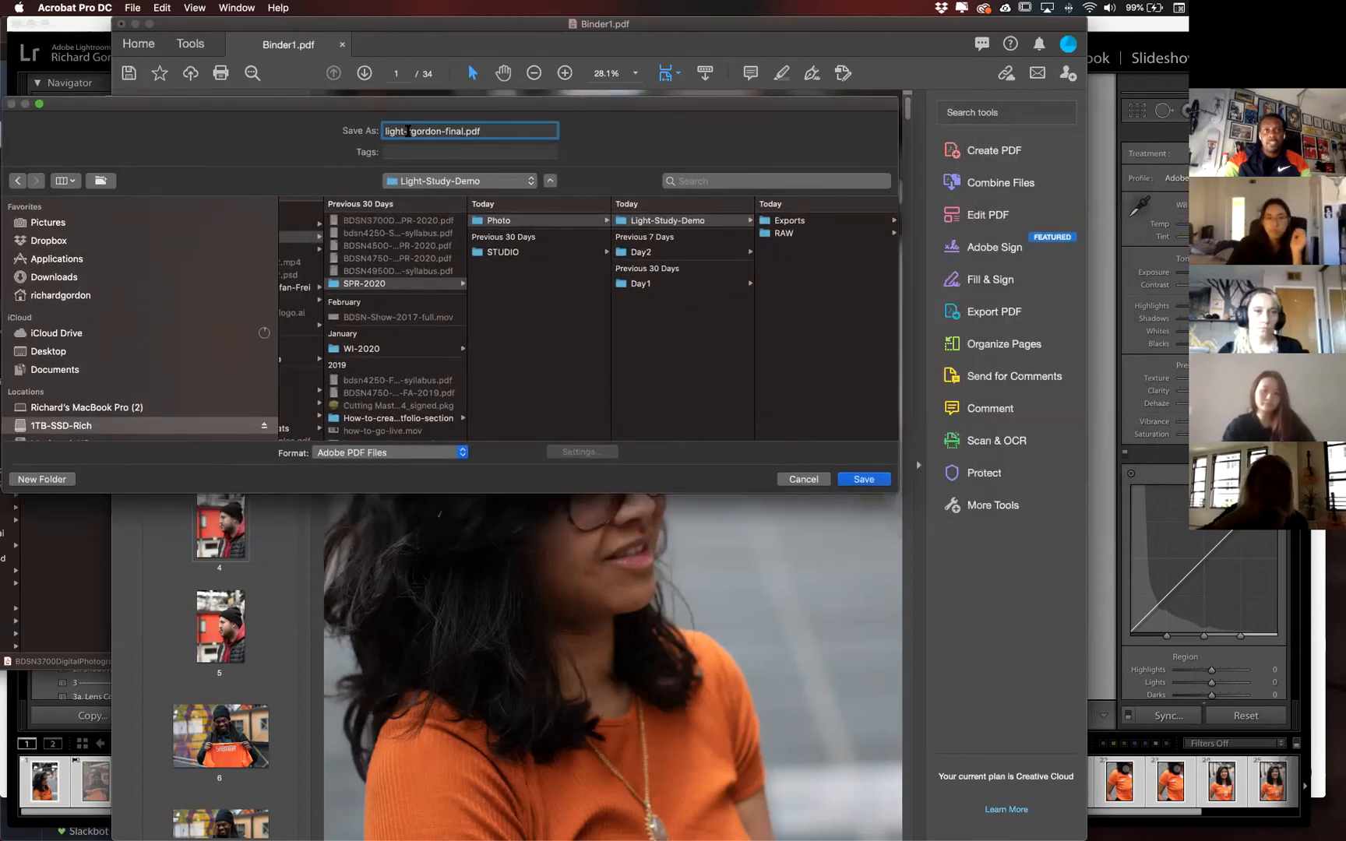
pyautogui.write('study-')
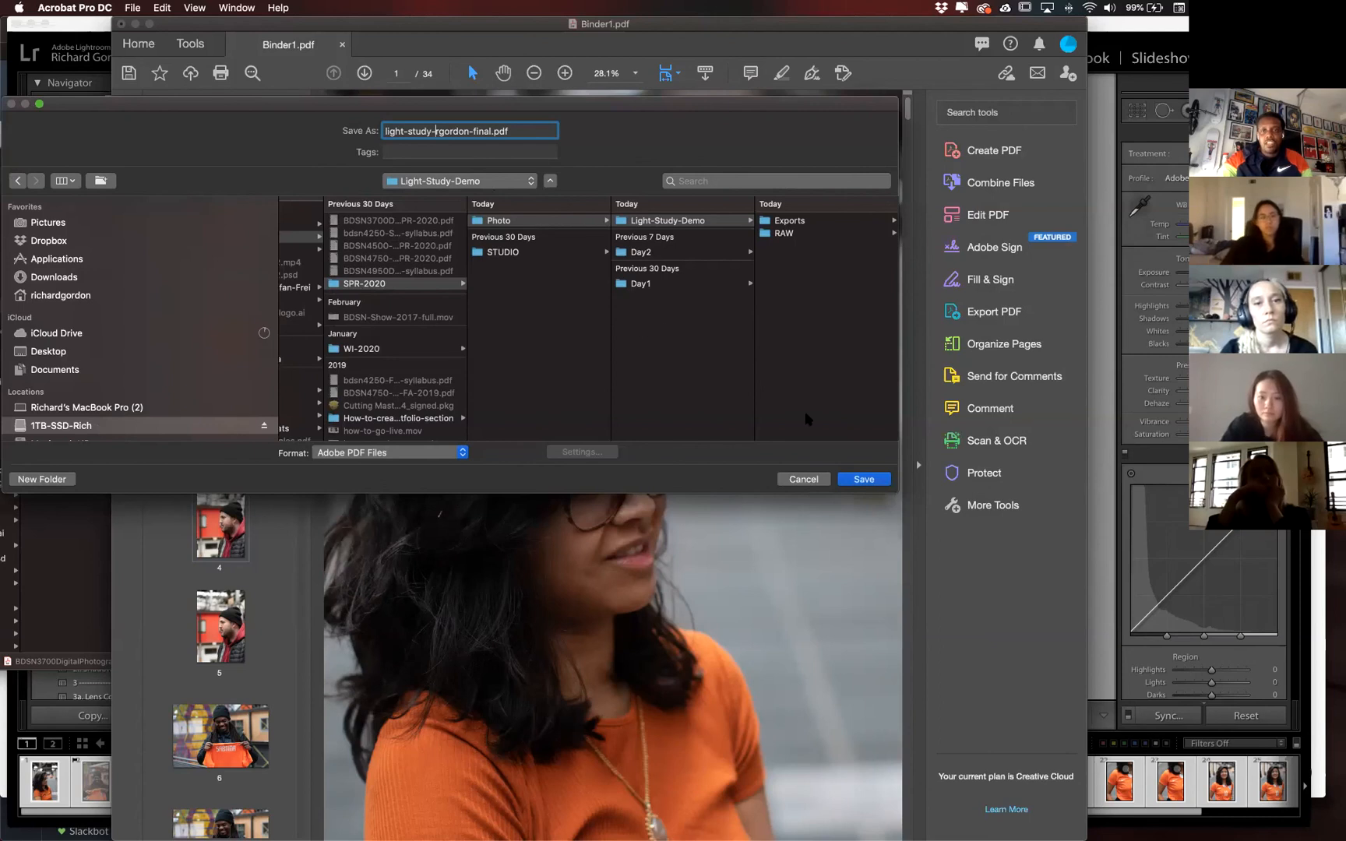
pyautogui.click(860, 479)
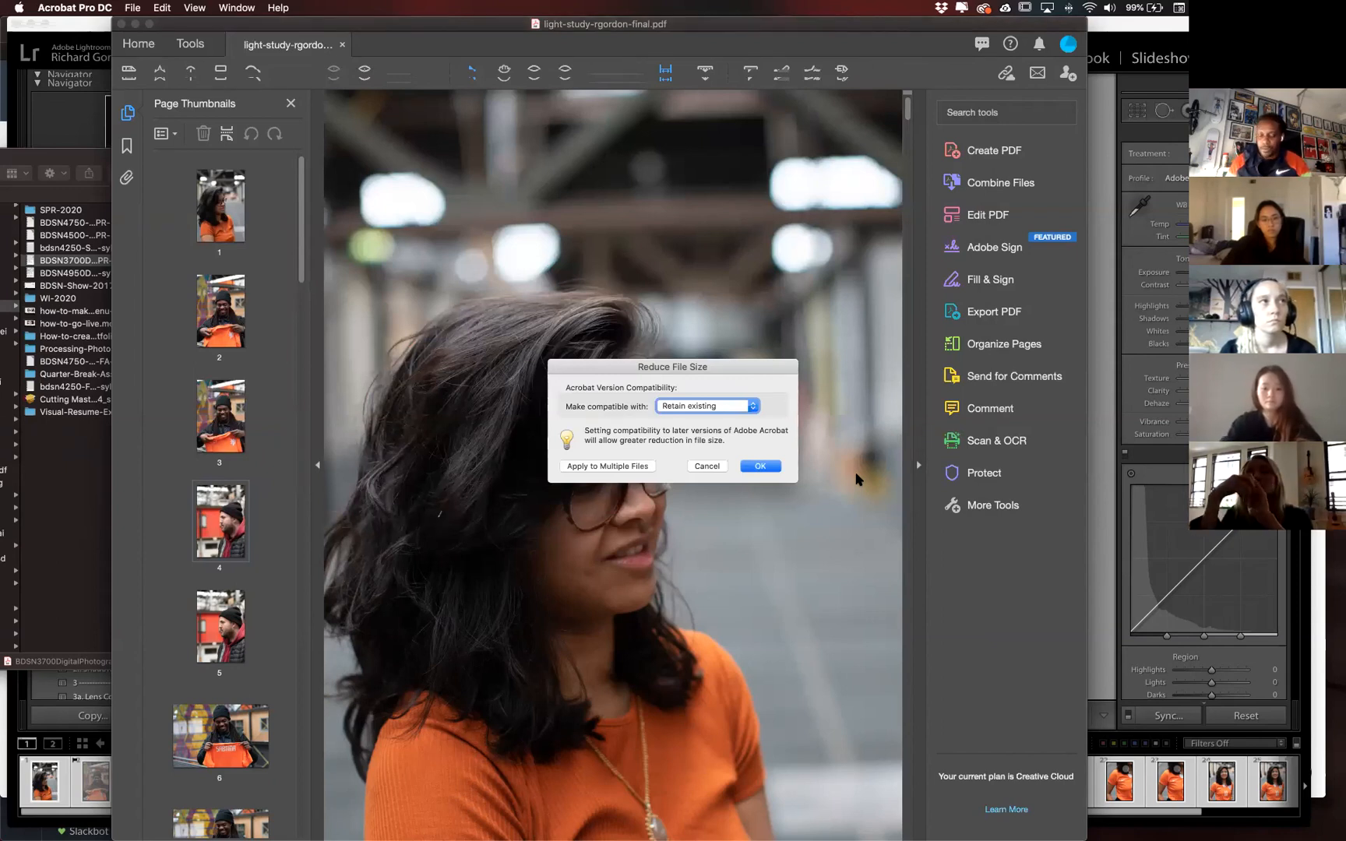
# Reduce the PDF's file size with Retain existing compatibility and save it under the same name, replacing the existing file.
pyautogui.press('Return')
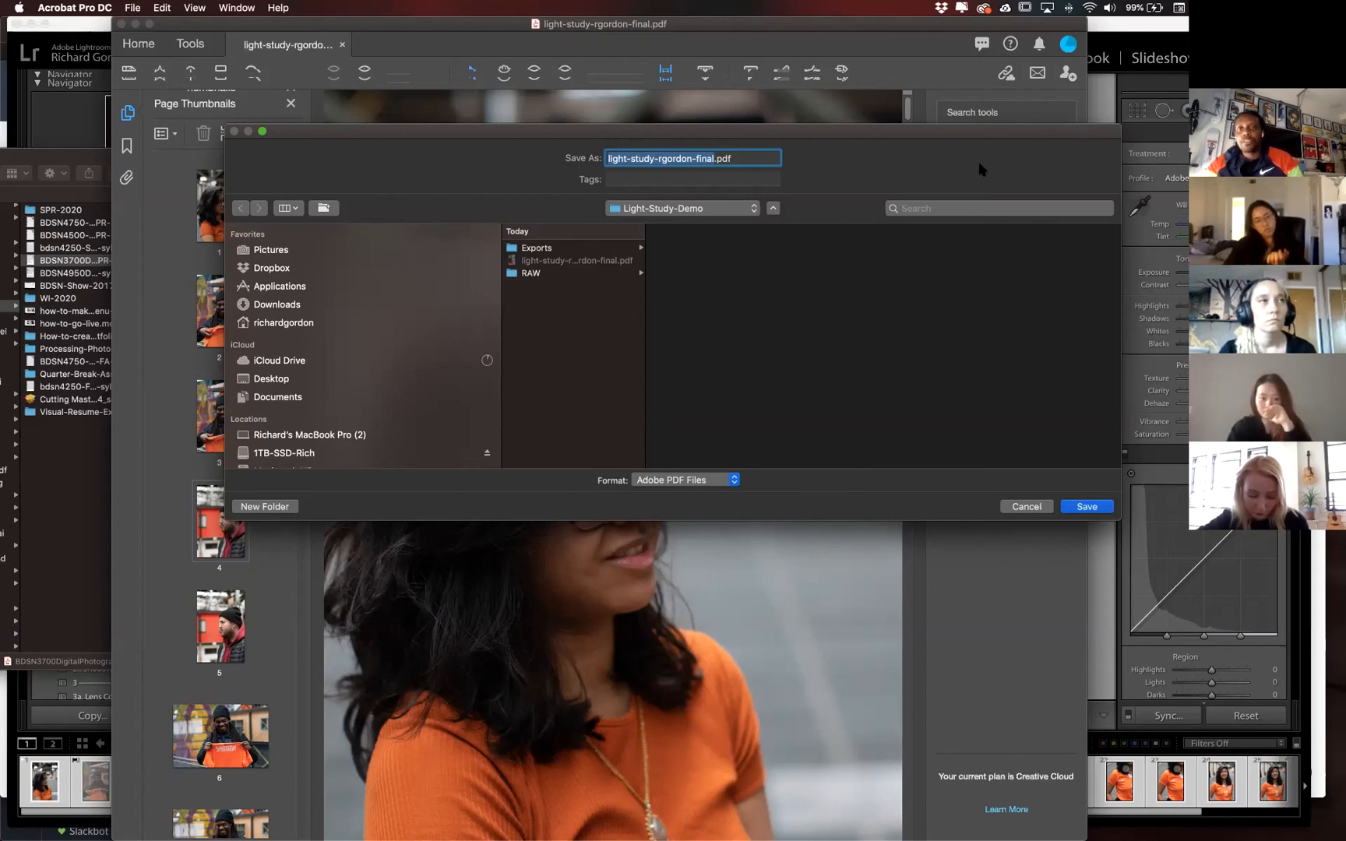
pyautogui.moveTo(998, 133); pyautogui.dragTo(857, 120)
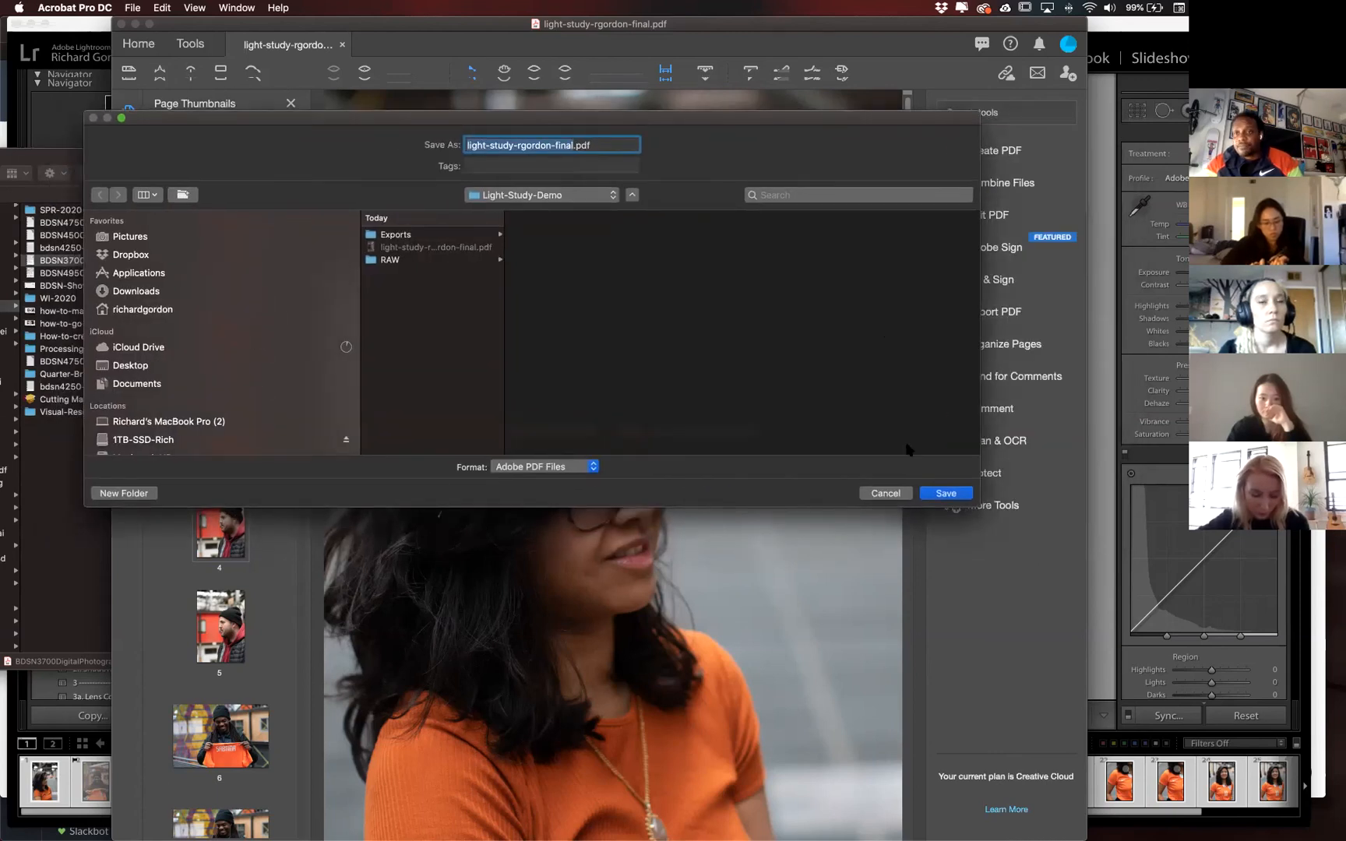
pyautogui.click(945, 494)
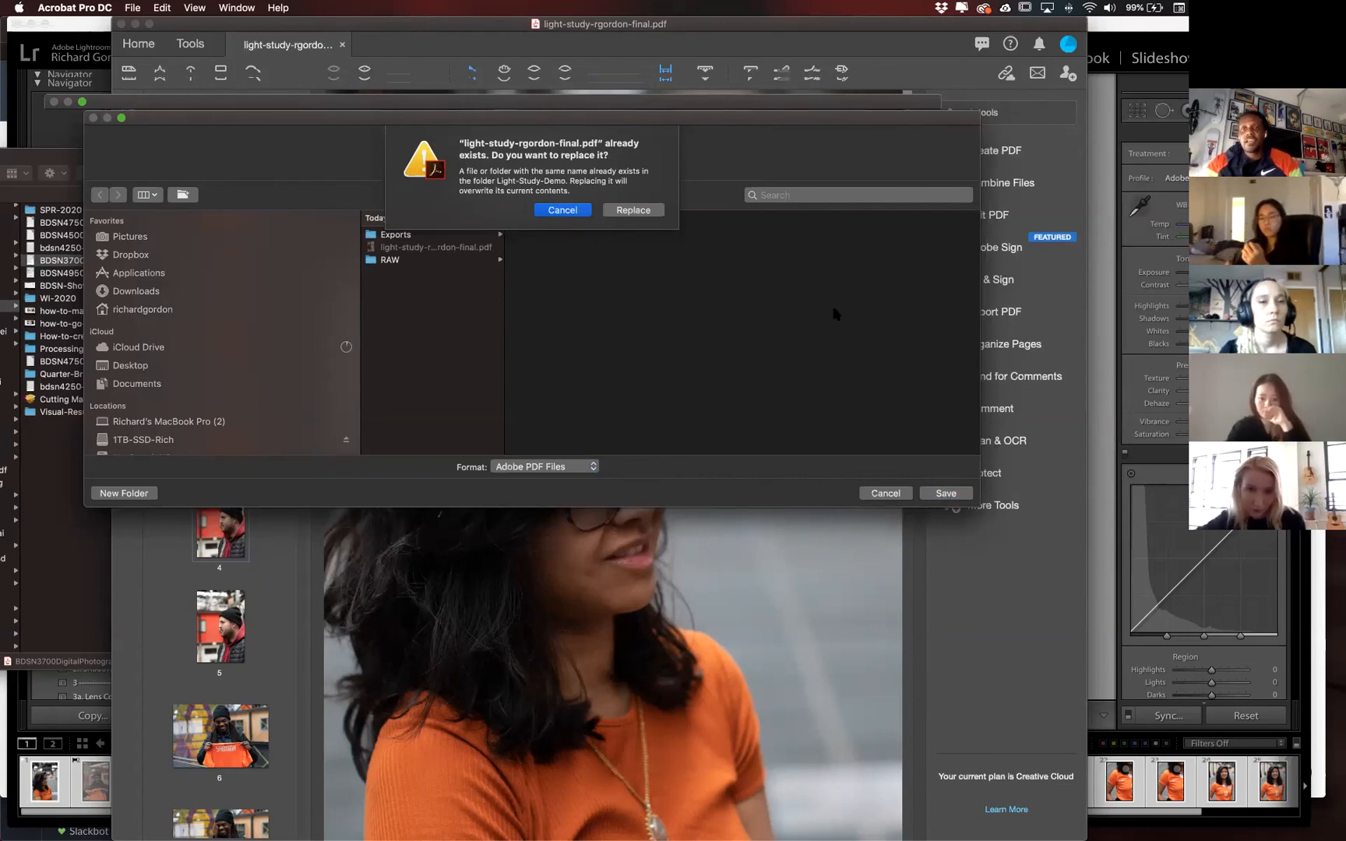
pyautogui.click(645, 211)
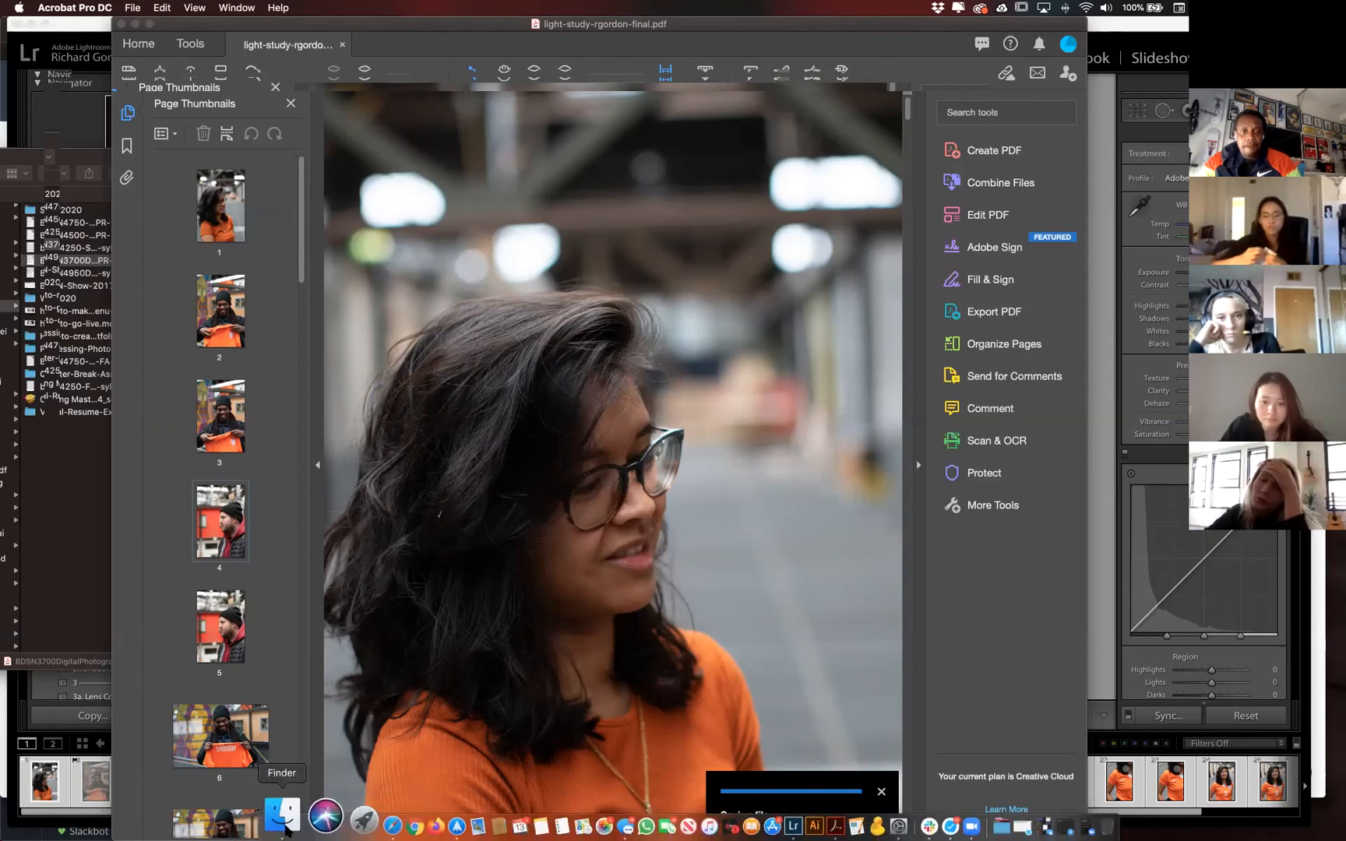
# Switch to Finder and select the final light-study PDF in FIDM > SPR-2020 > Photo > Light-Study-Demo.
pyautogui.click(282, 822)
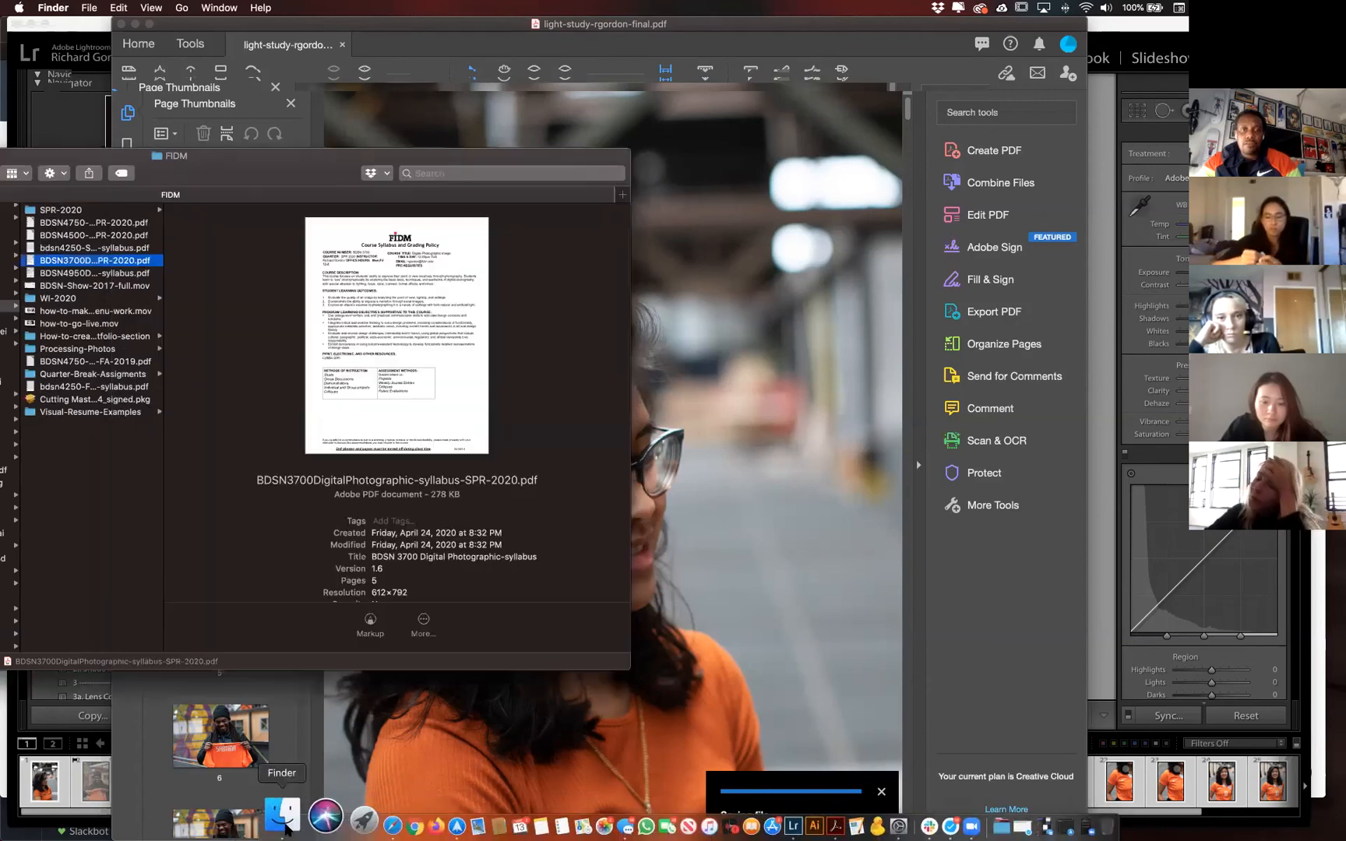
pyautogui.doubleClick(284, 175)
pyautogui.click(328, 202)
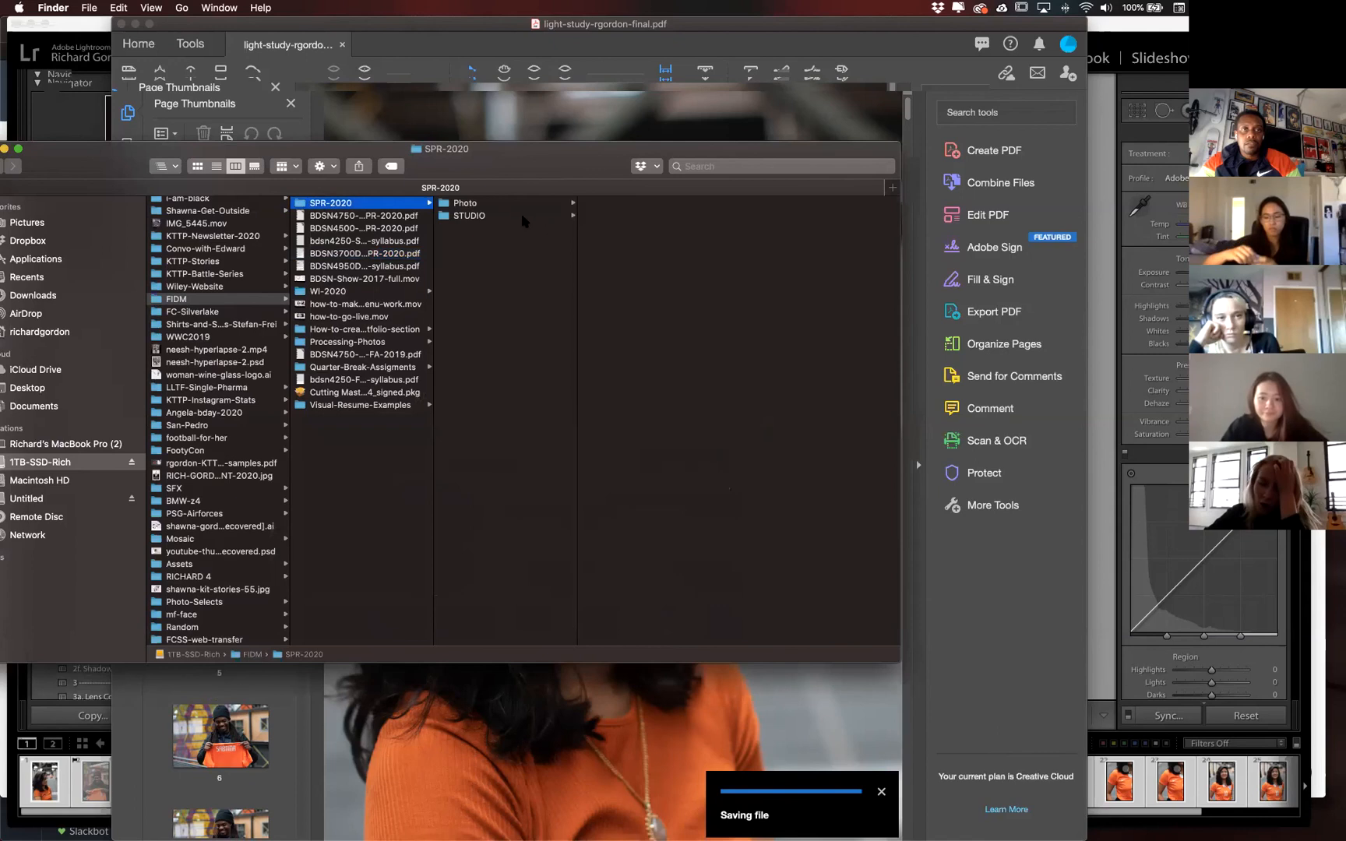
pyautogui.click(506, 204)
pyautogui.click(598, 204)
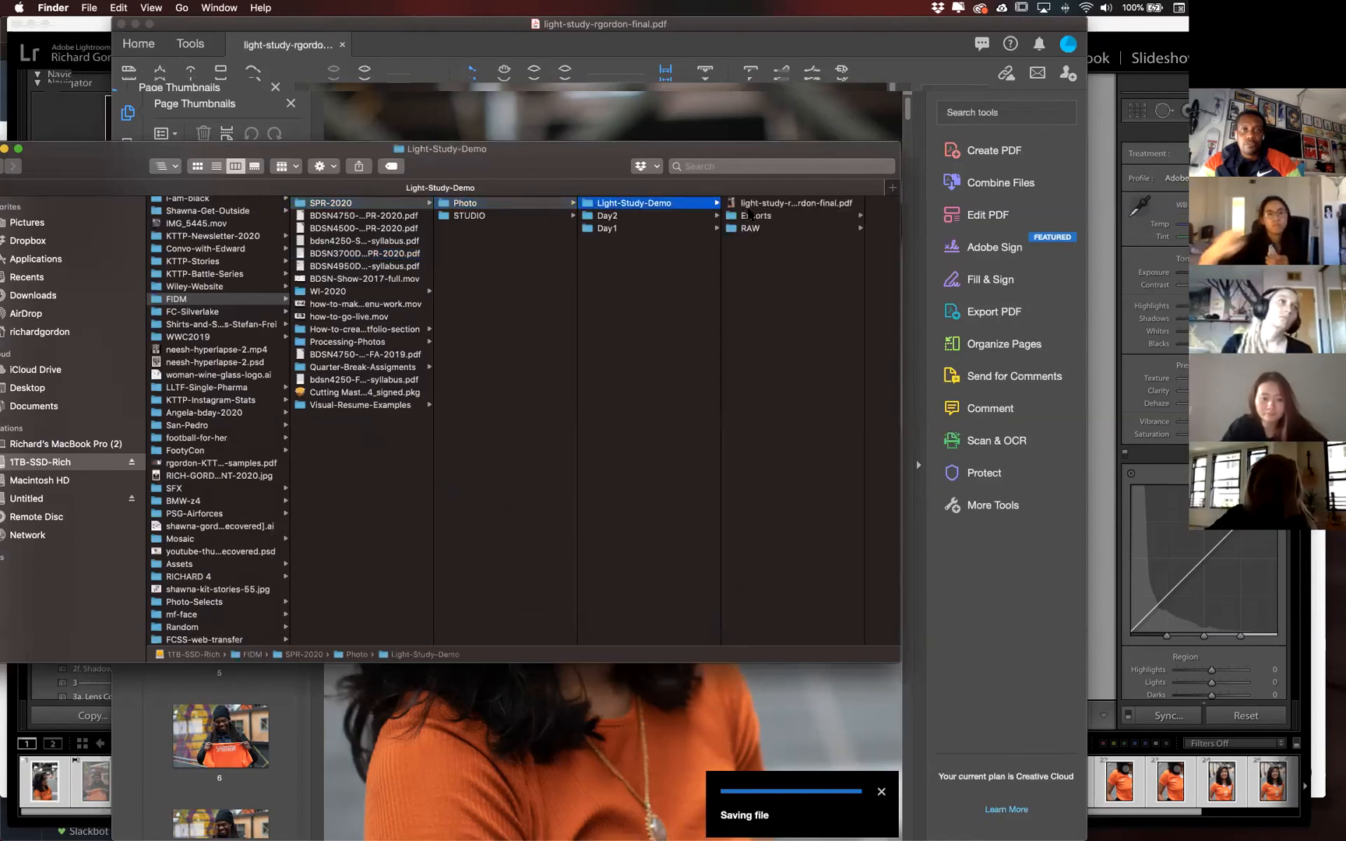
pyautogui.click(792, 203)
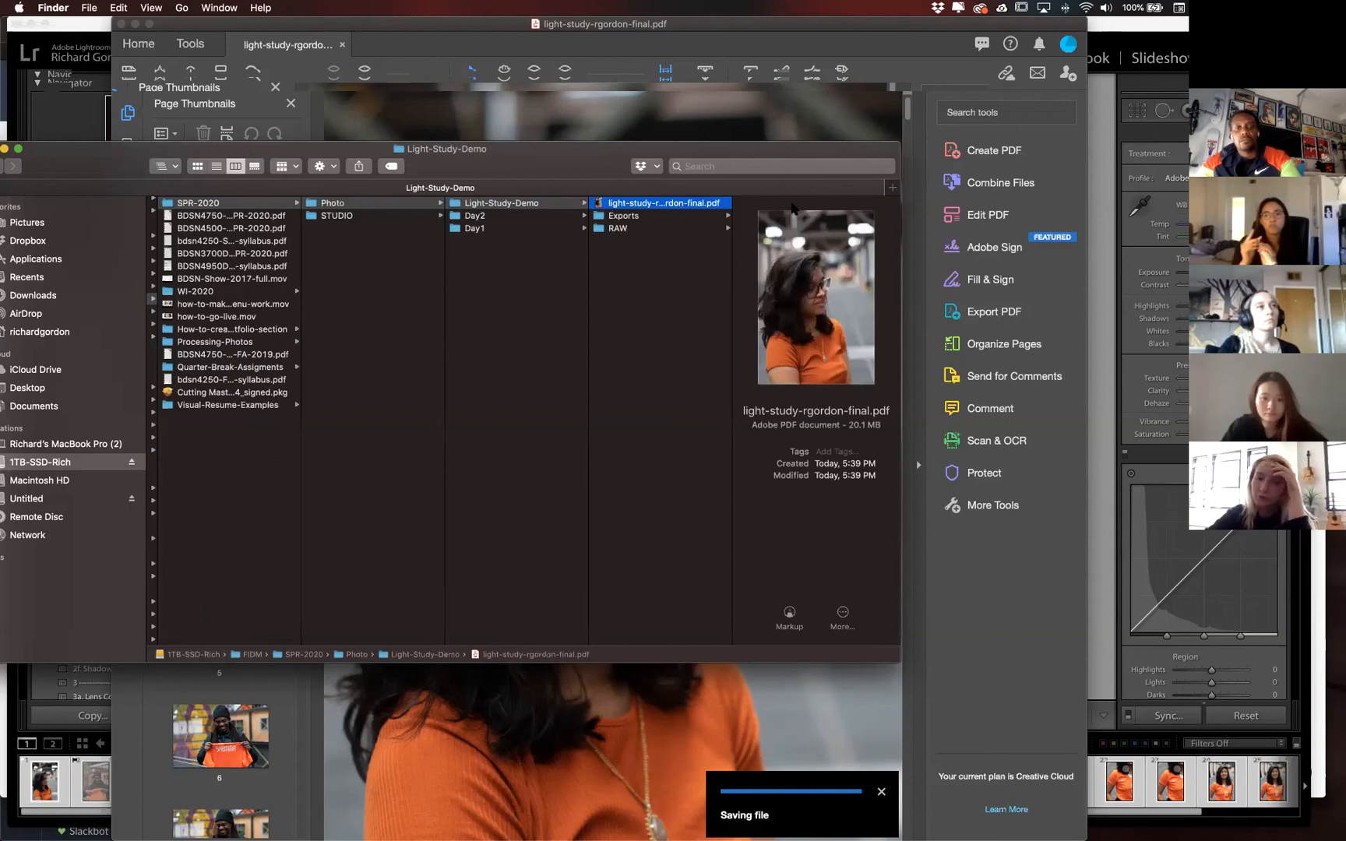
# Preview the final PDF with Quick Look and check its photo, contact sheet and syllabus pages, closing the preview when done.
pyautogui.press('space')
pyautogui.scroll(-3, 927, 264)
pyautogui.scroll(-10, 927, 265)
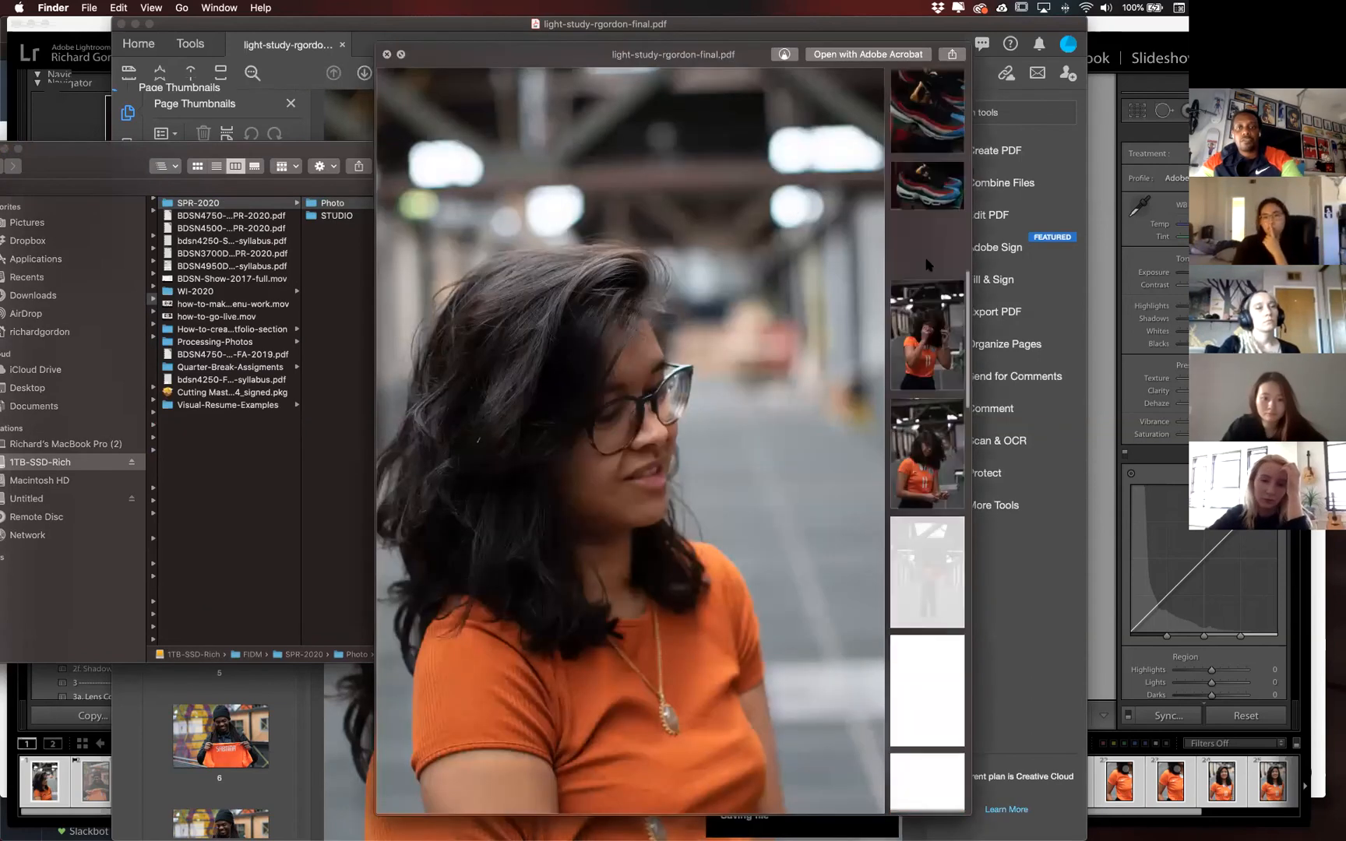
pyautogui.scroll(-10, 940, 275)
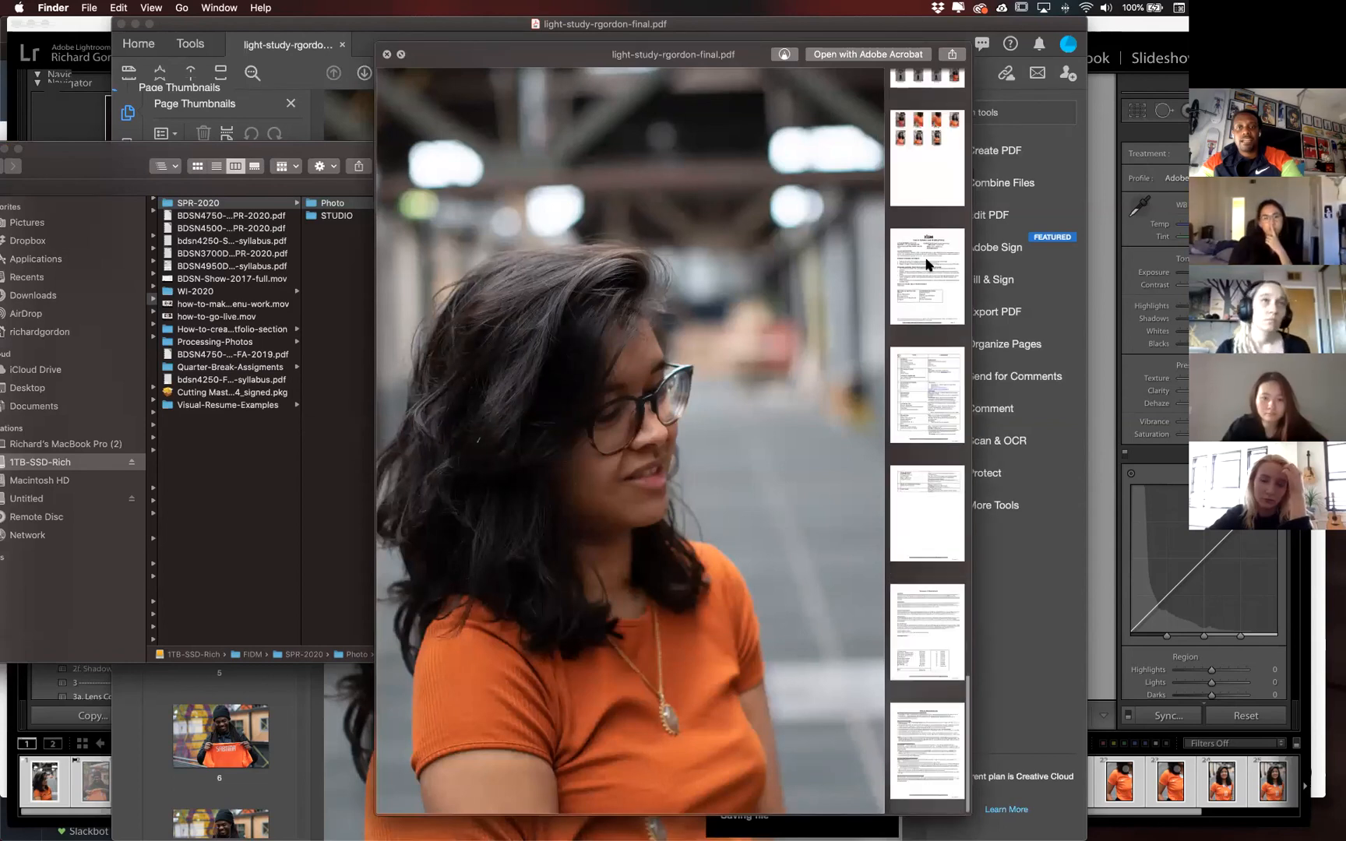
pyautogui.click(940, 275)
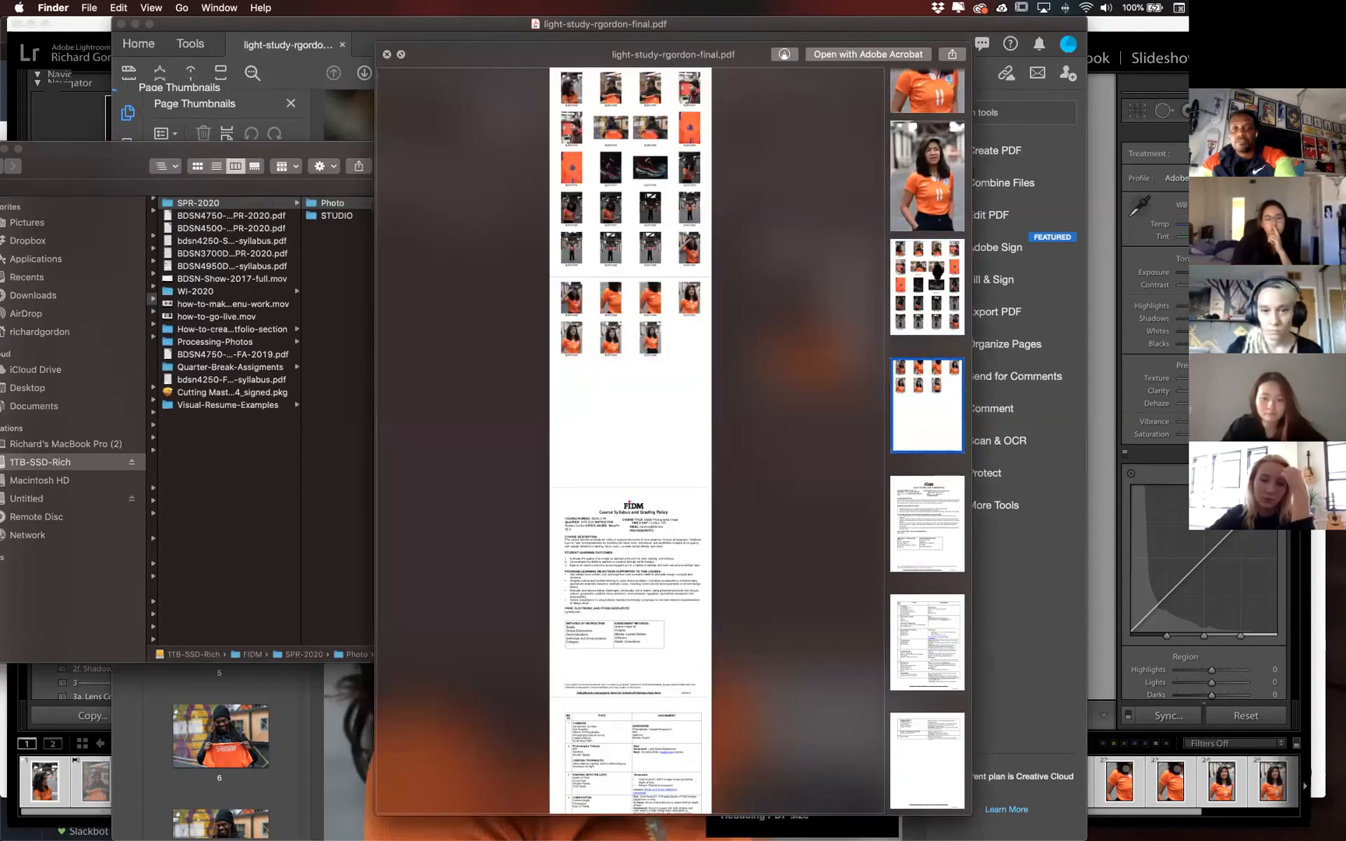
pyautogui.click(916, 519)
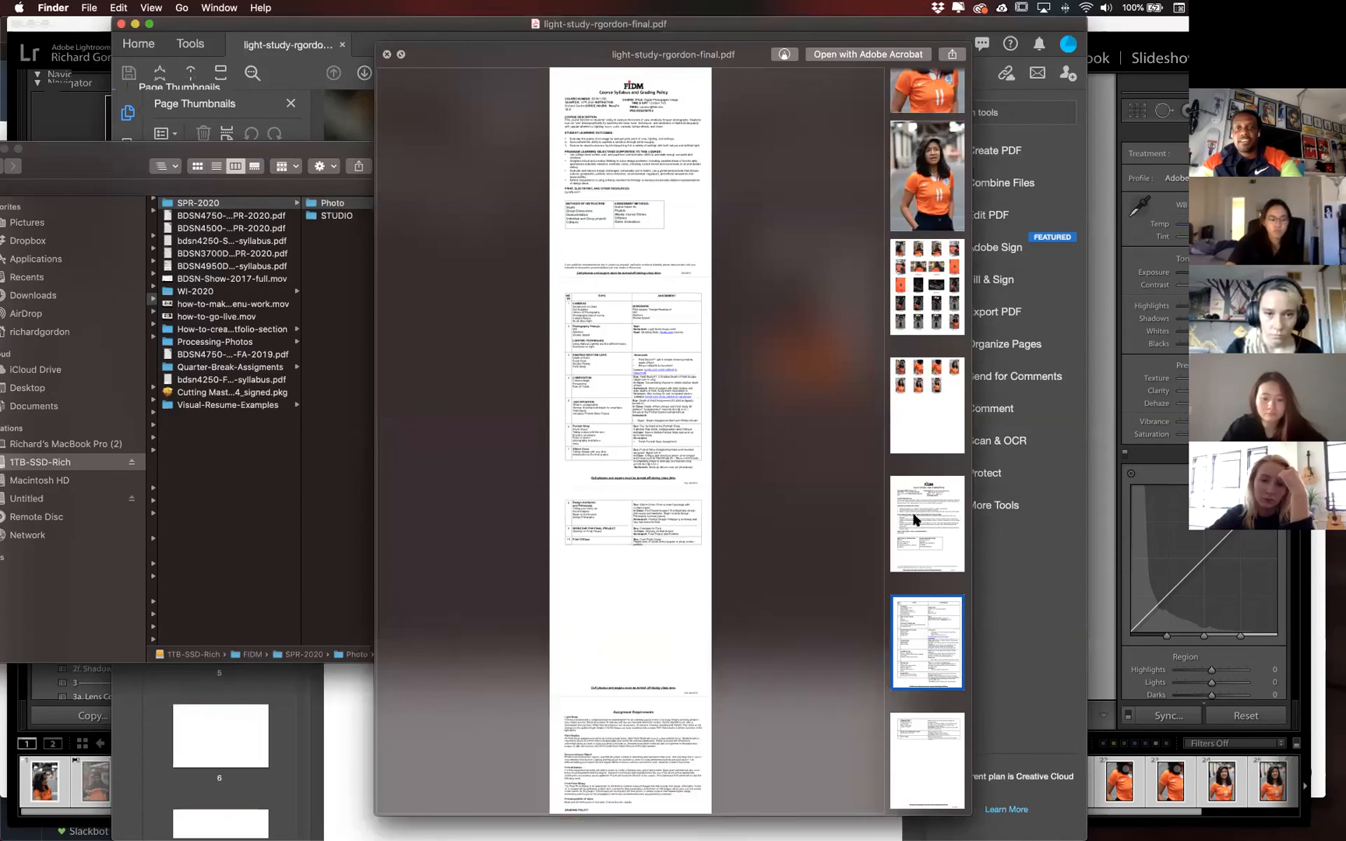
pyautogui.scroll(-5, 916, 520)
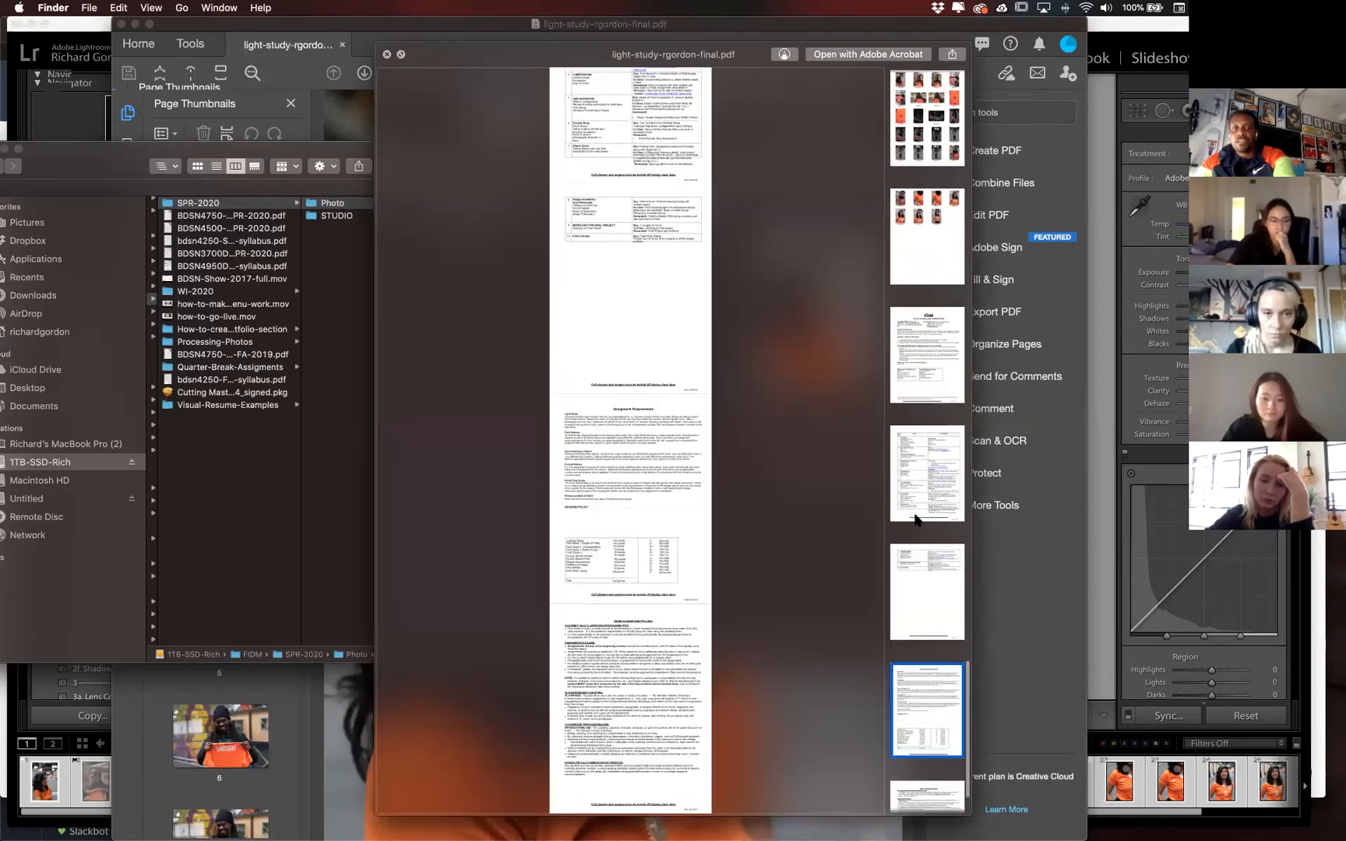
pyautogui.scroll(3, 915, 510)
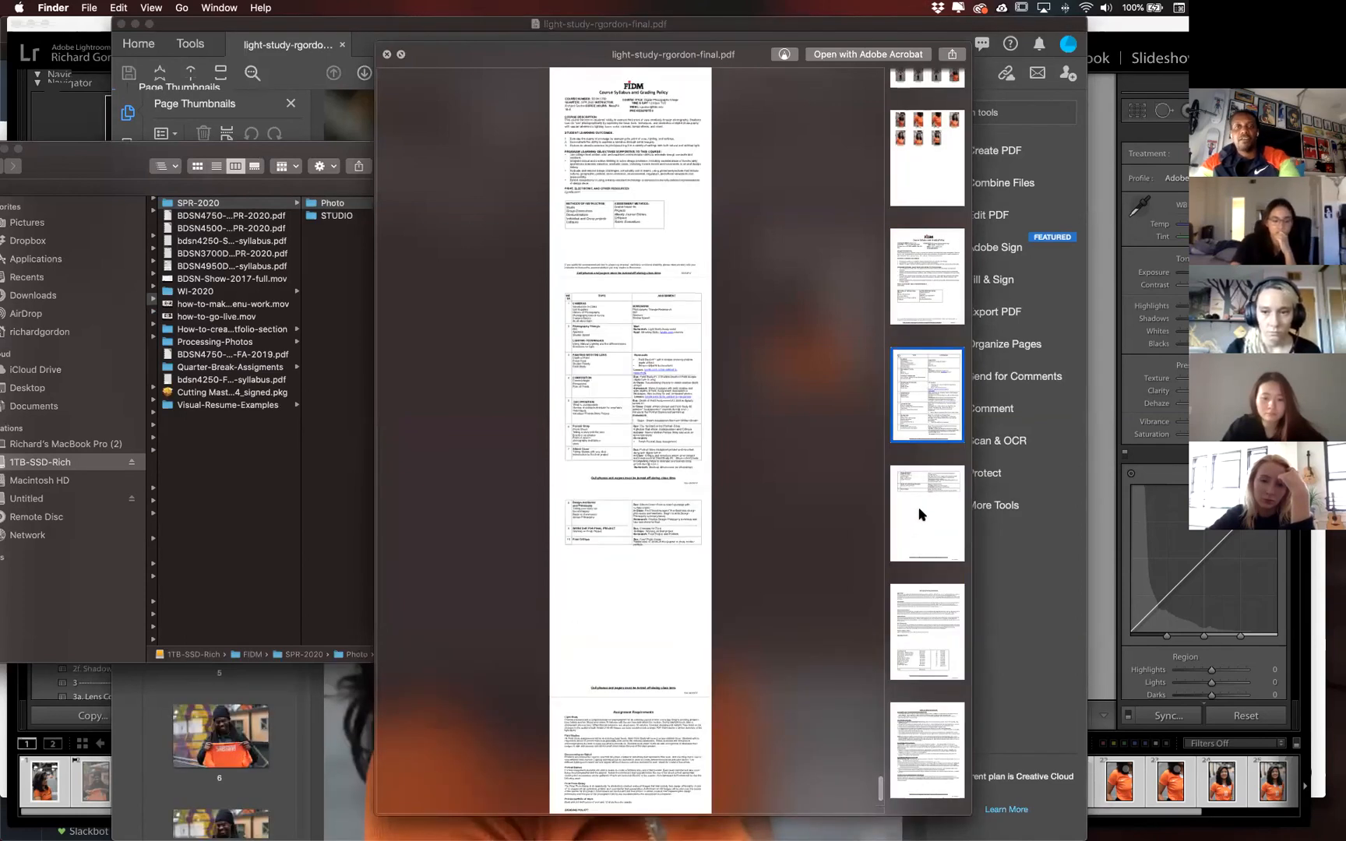
pyautogui.press('space')
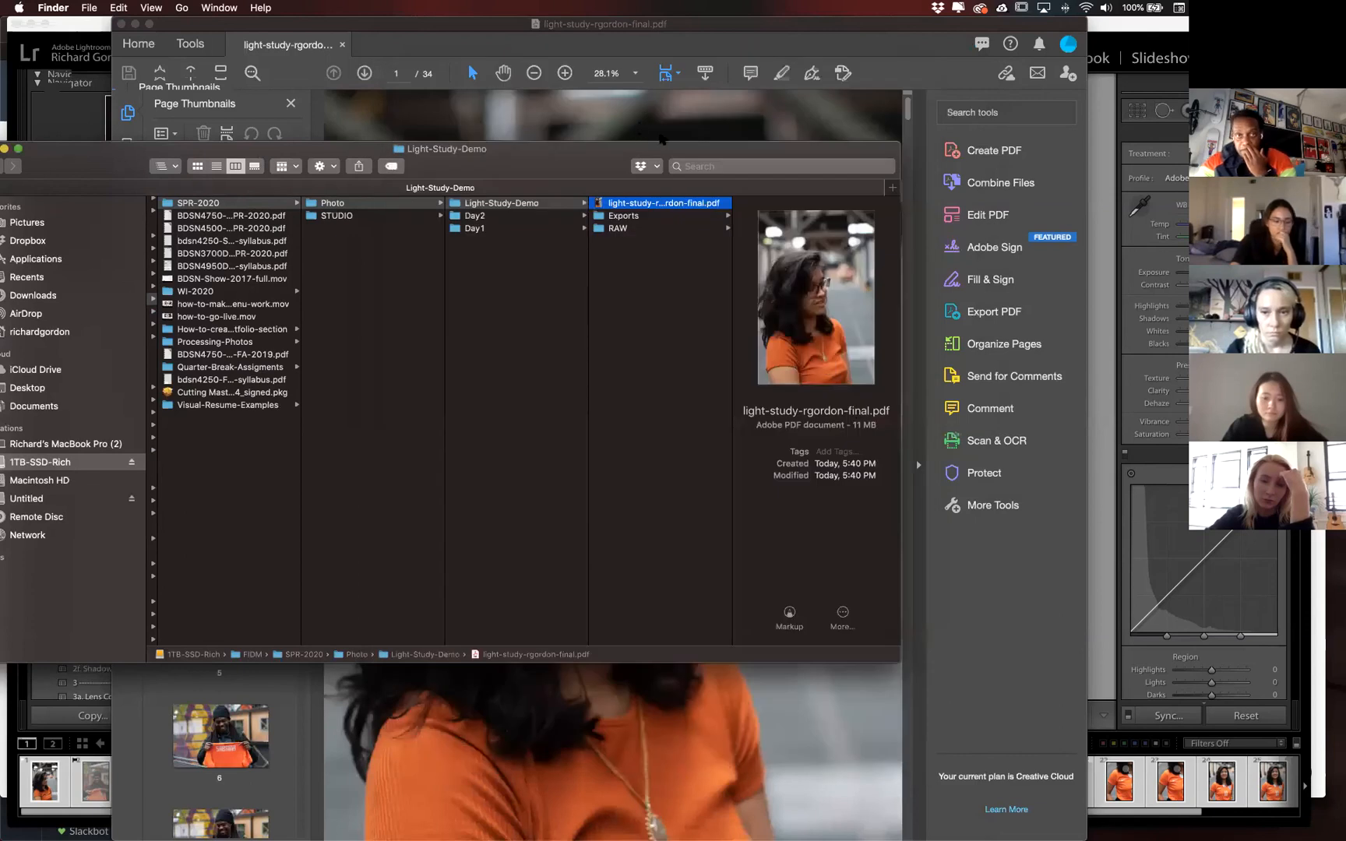